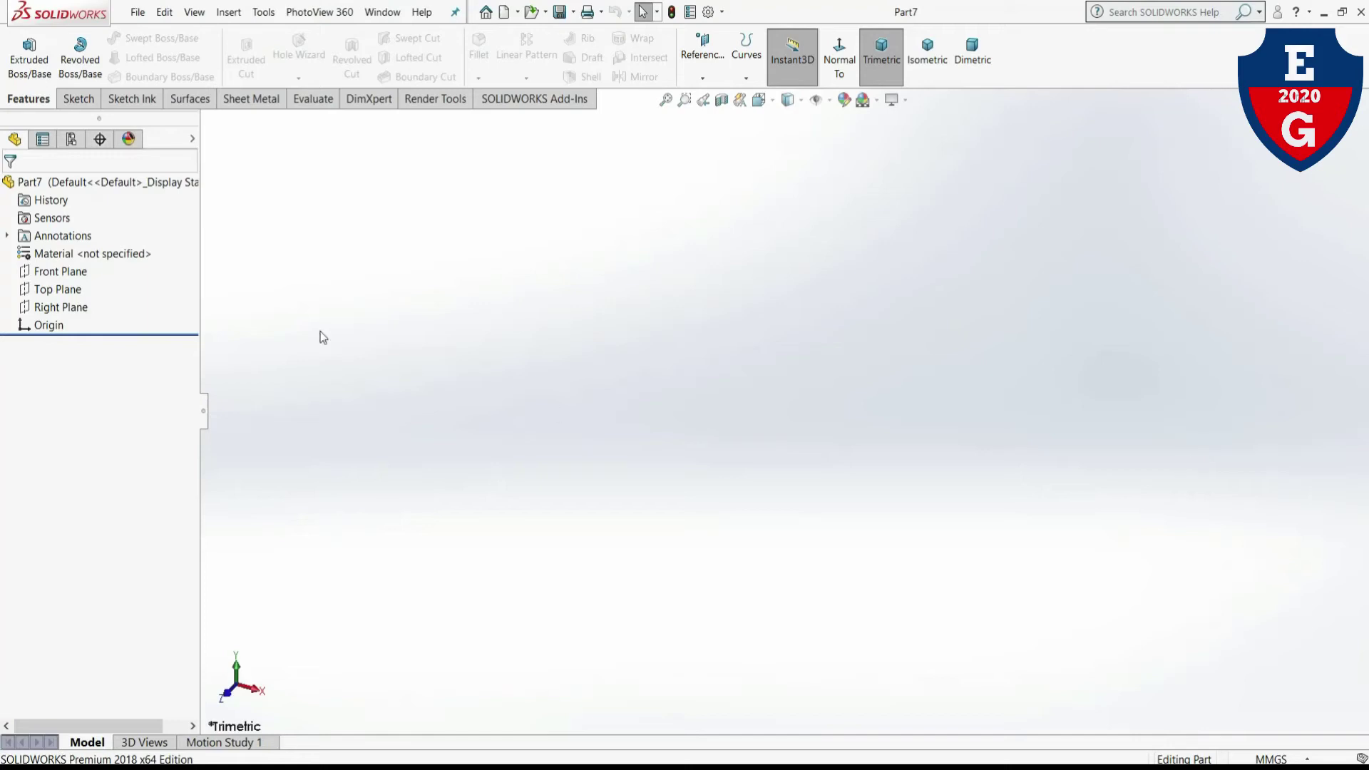
- Start a new sketch on the Front Plane with the Centerline tool active
click(70, 276)
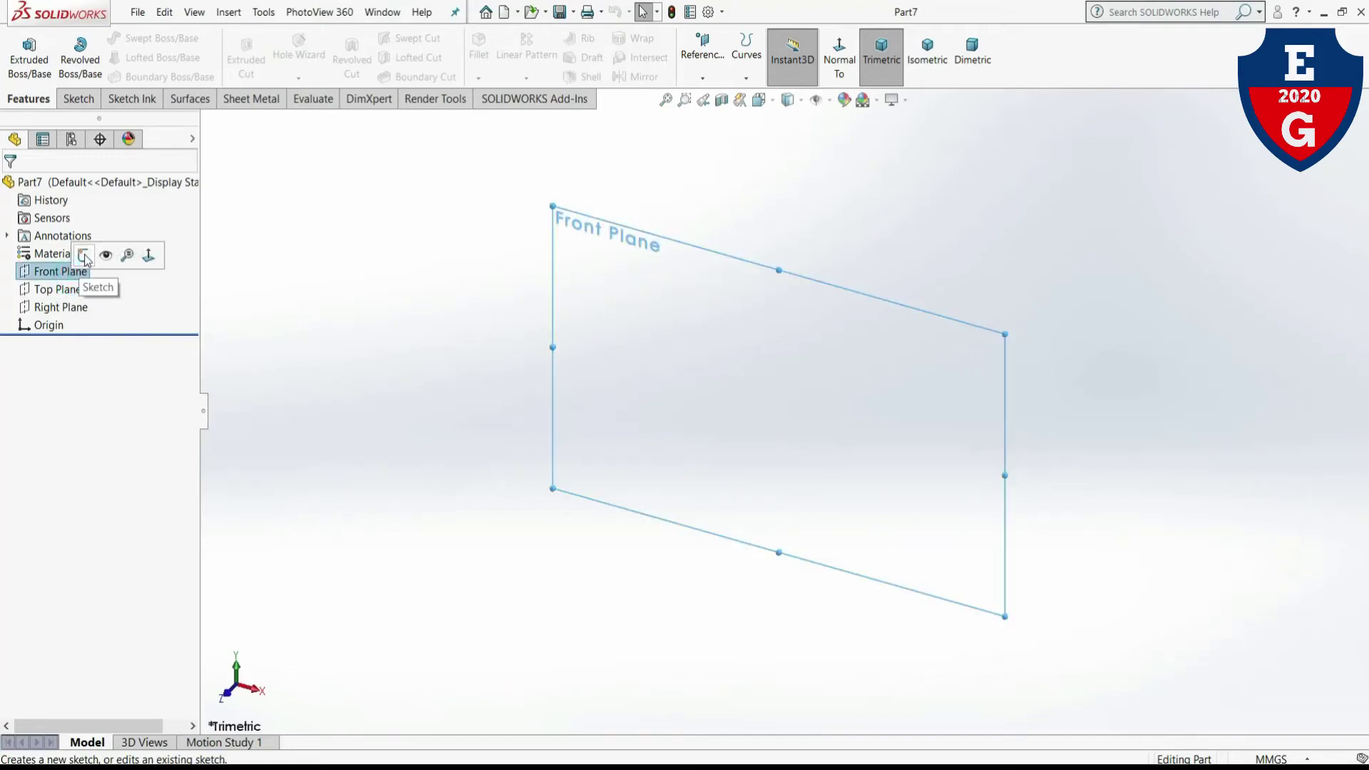
click(84, 257)
click(147, 39)
click(164, 70)
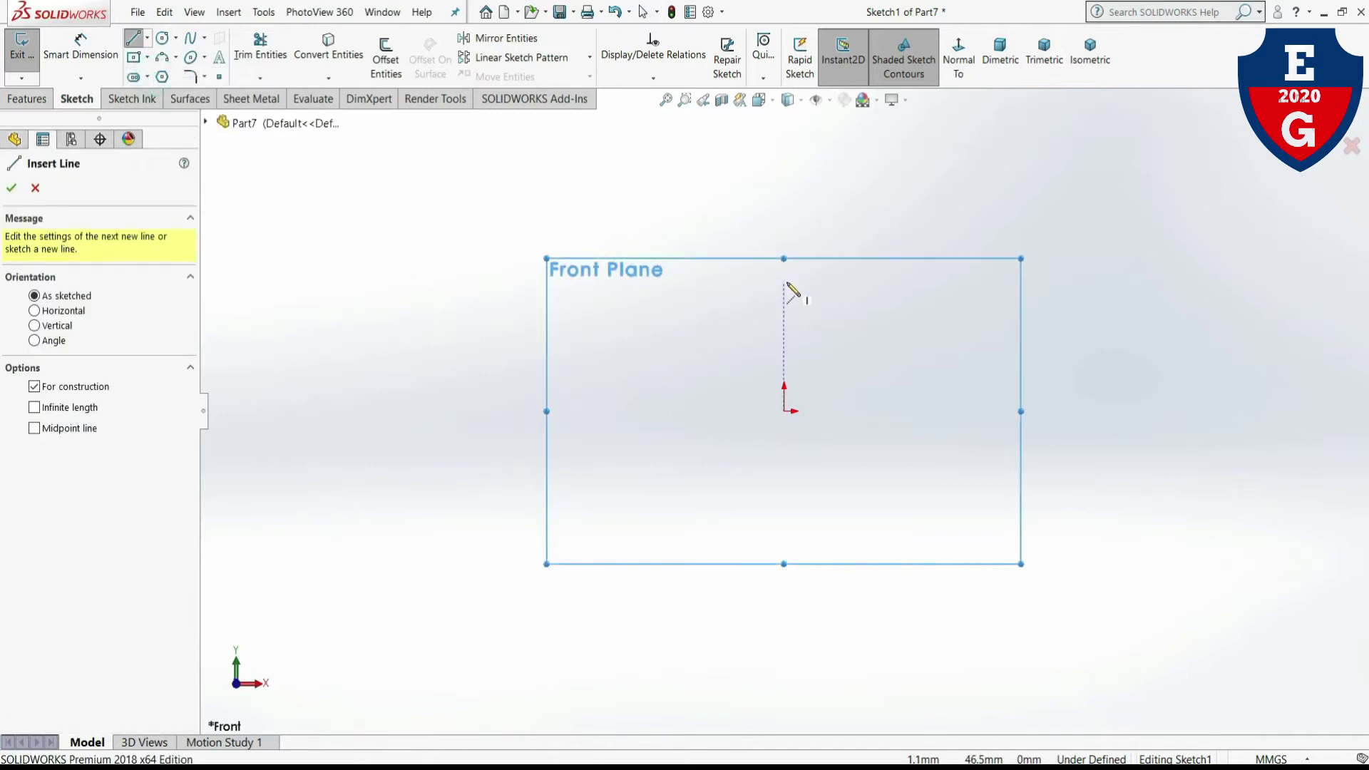
- Draw a vertical centerline from above to below the origin and select it with the origin
click(784, 282)
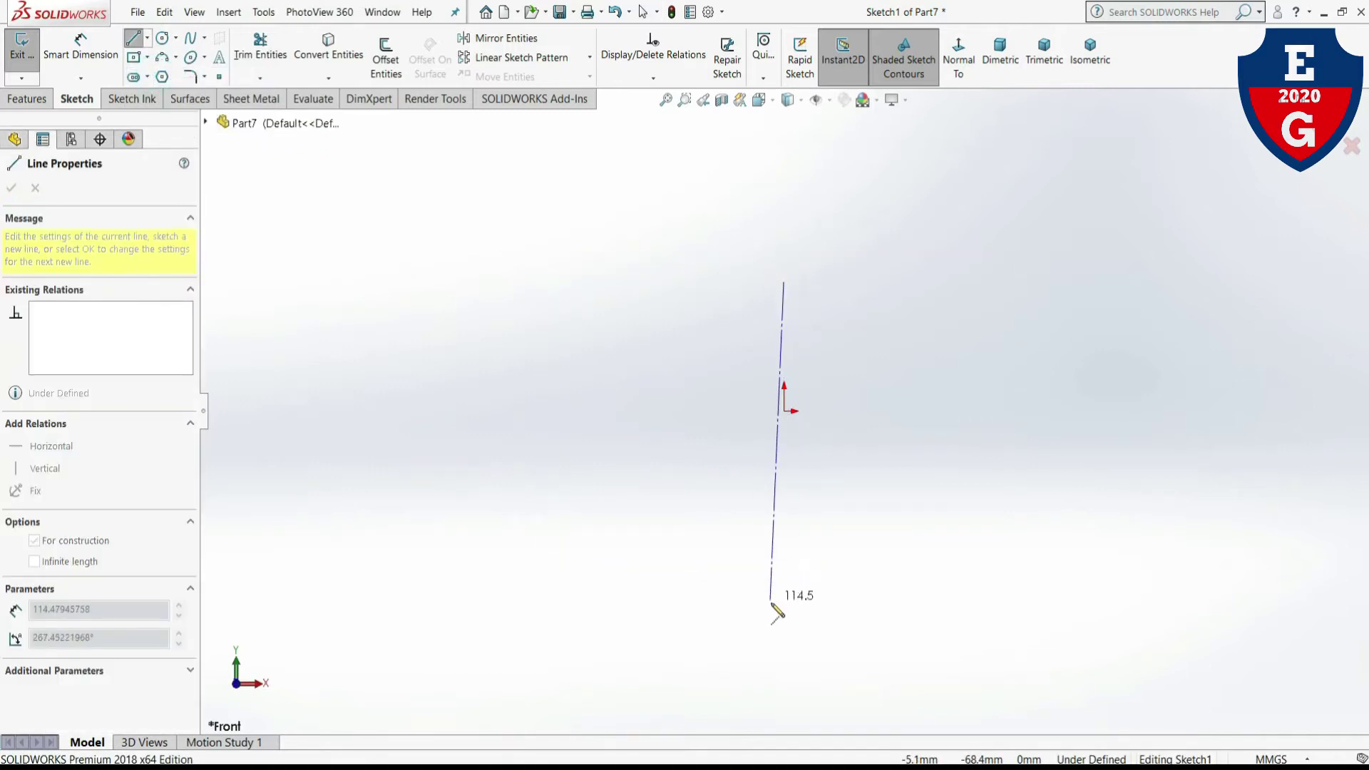
click(783, 622)
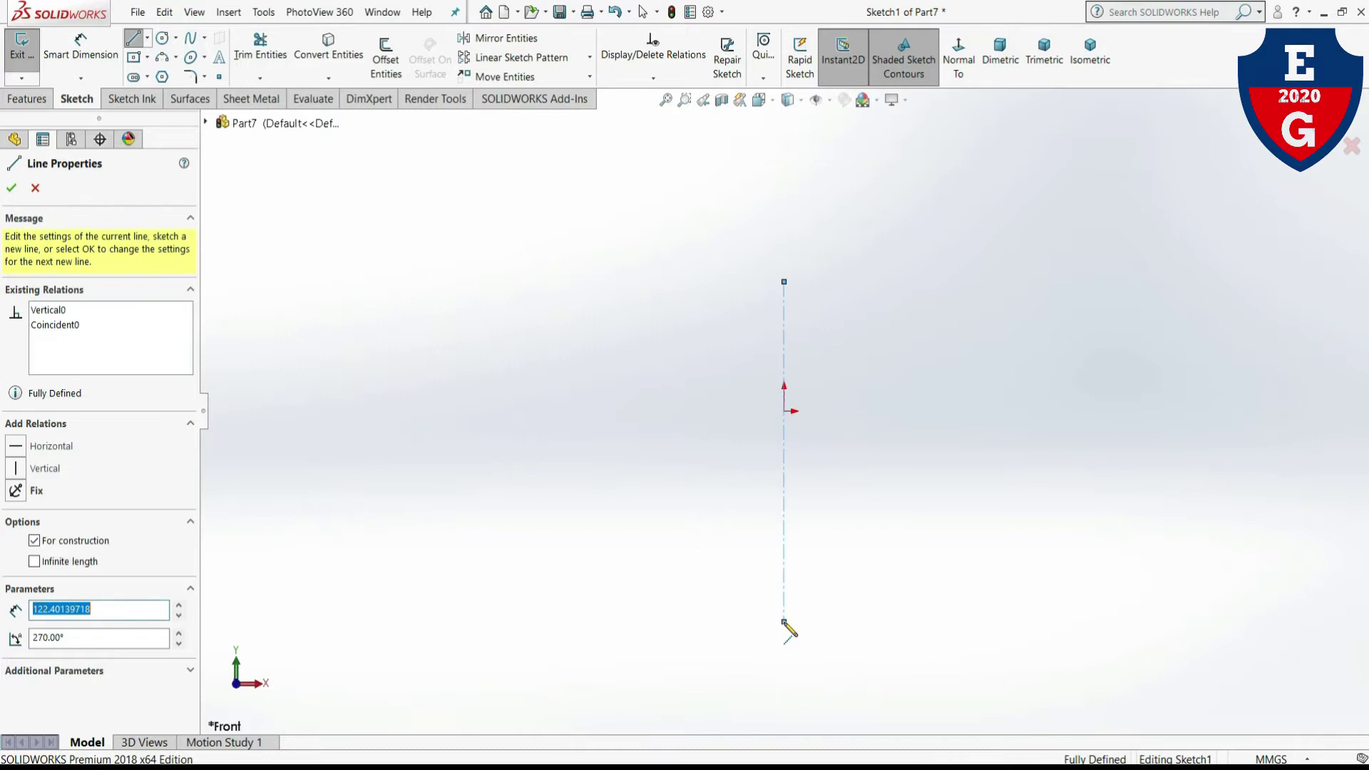
right_click(784, 621)
click(820, 618)
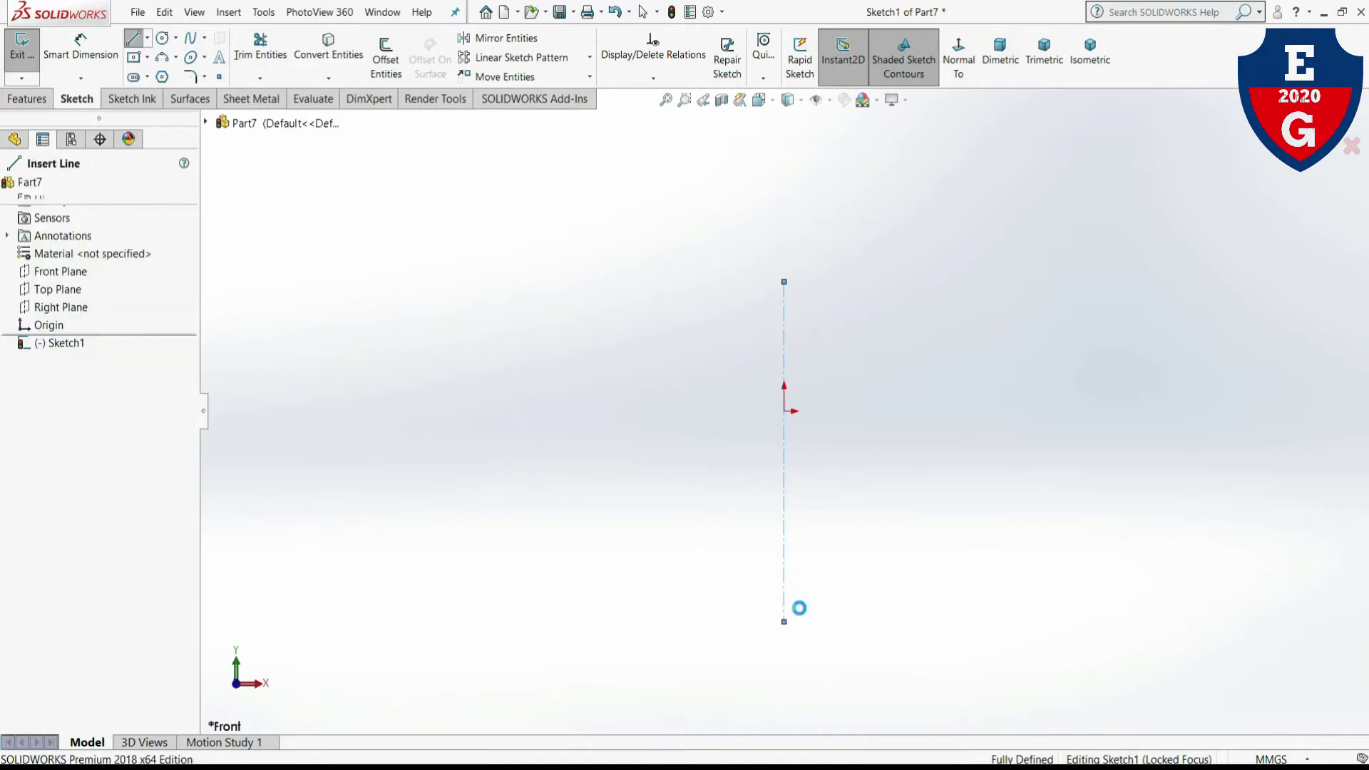
click(786, 458)
ctrl+click(784, 411)
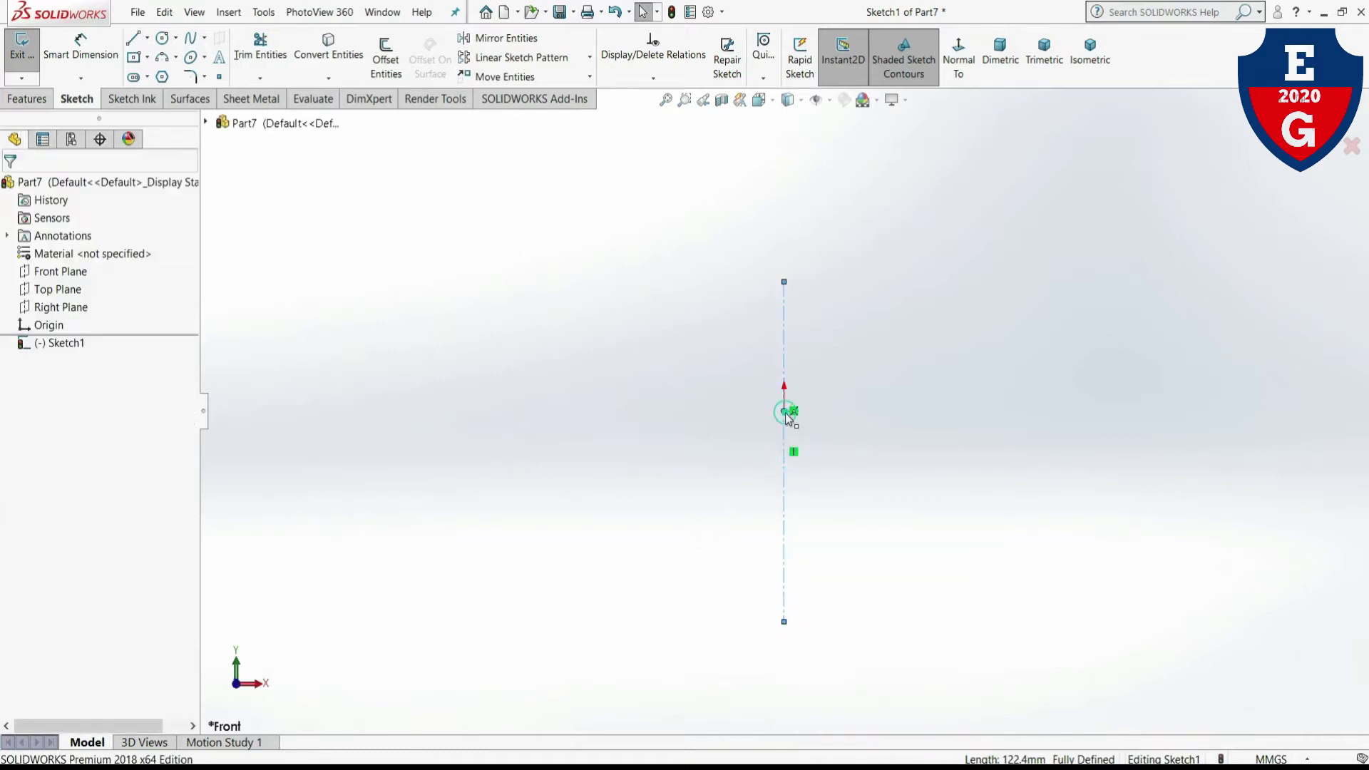
click(826, 437)
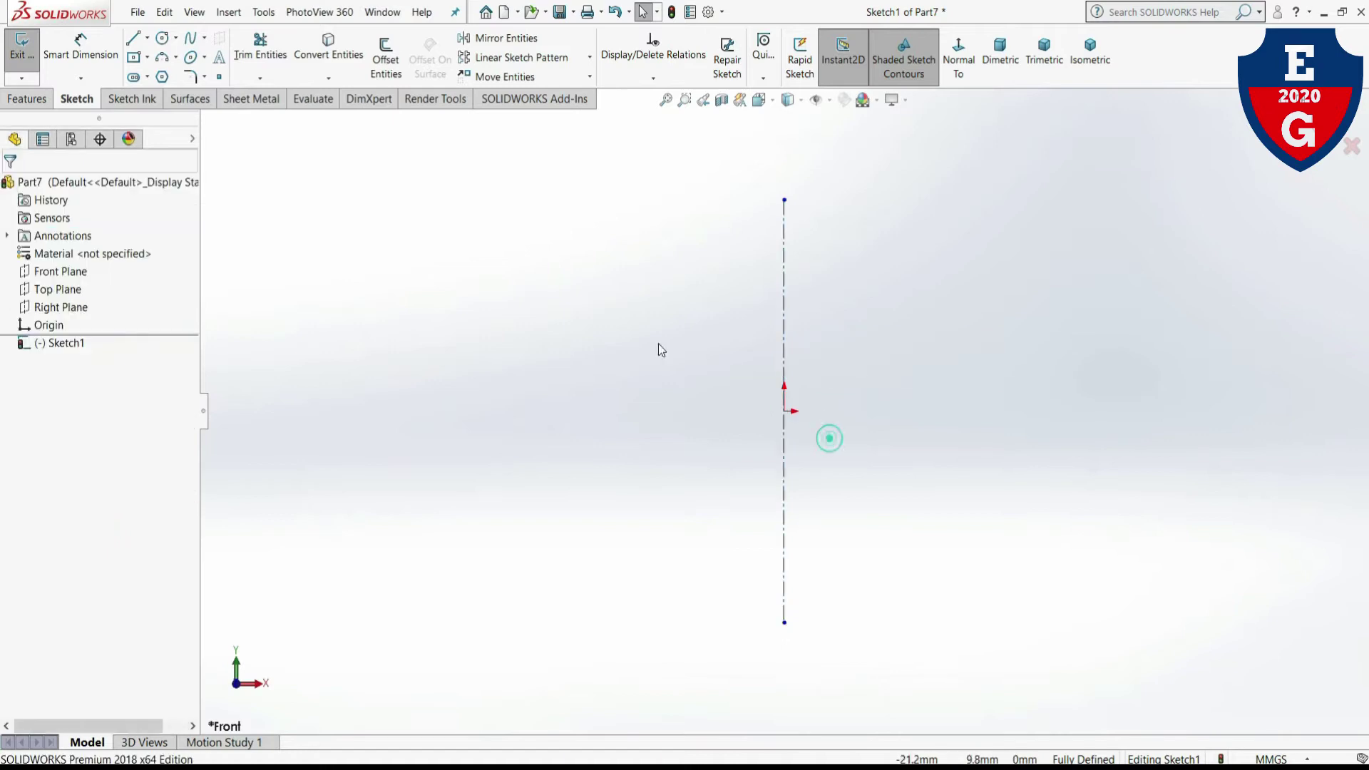
click(78, 46)
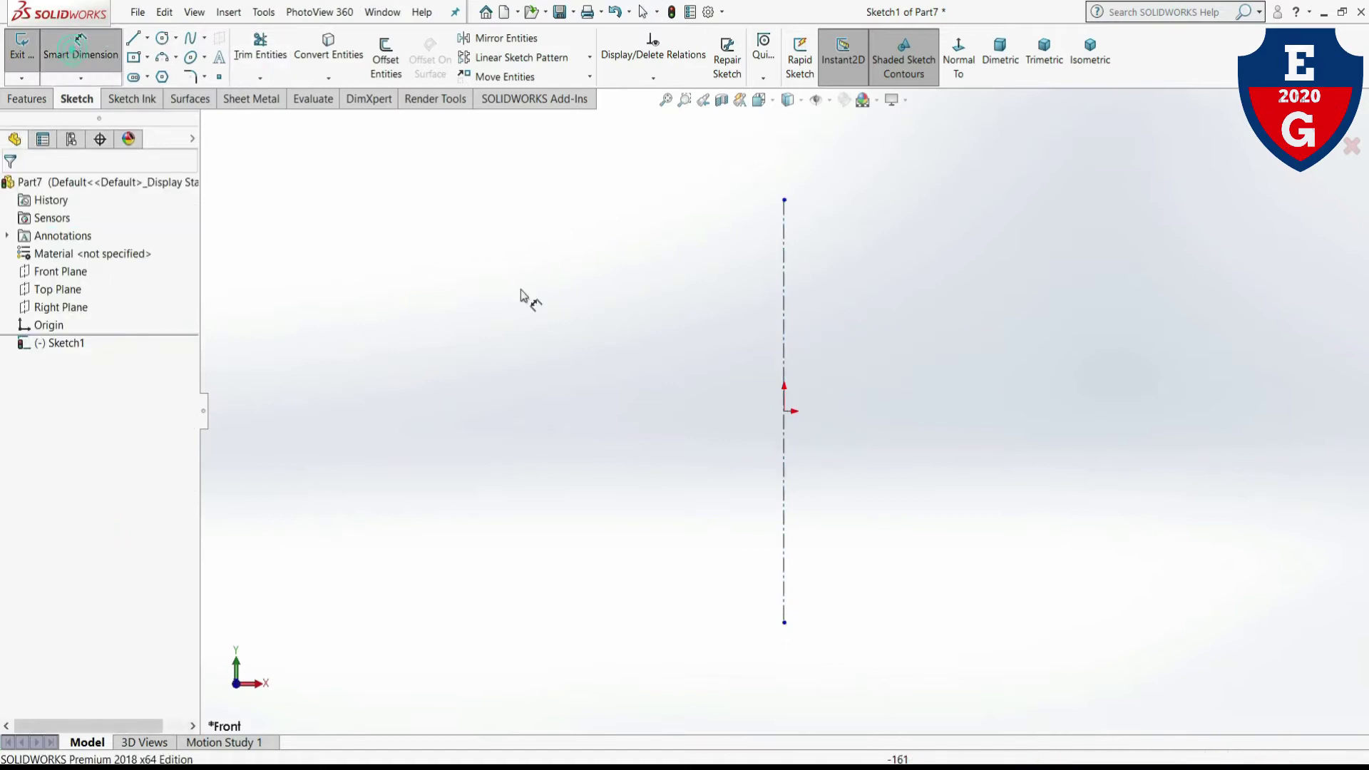
- Place a 70 mm length dimension beside the vertical centerline
click(760, 338)
click(712, 349)
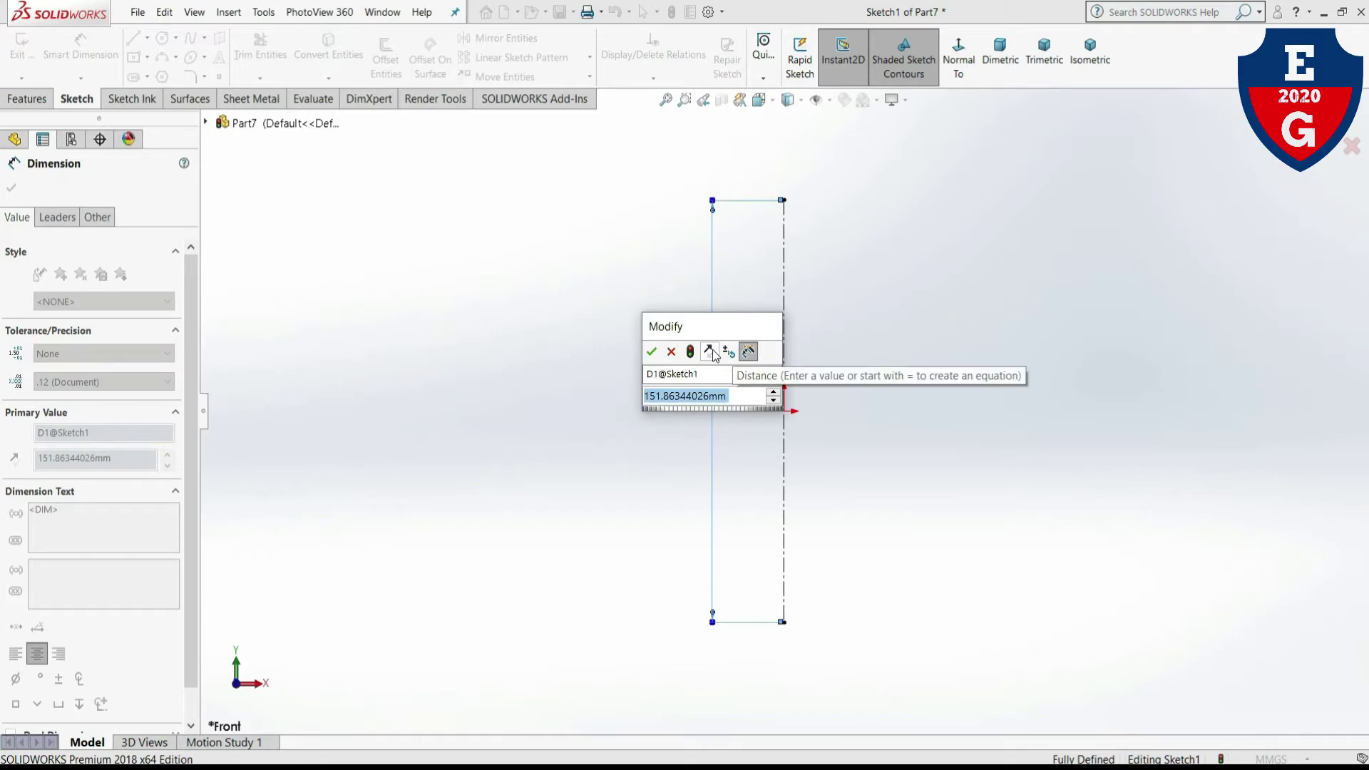
text(70)
key(Return)
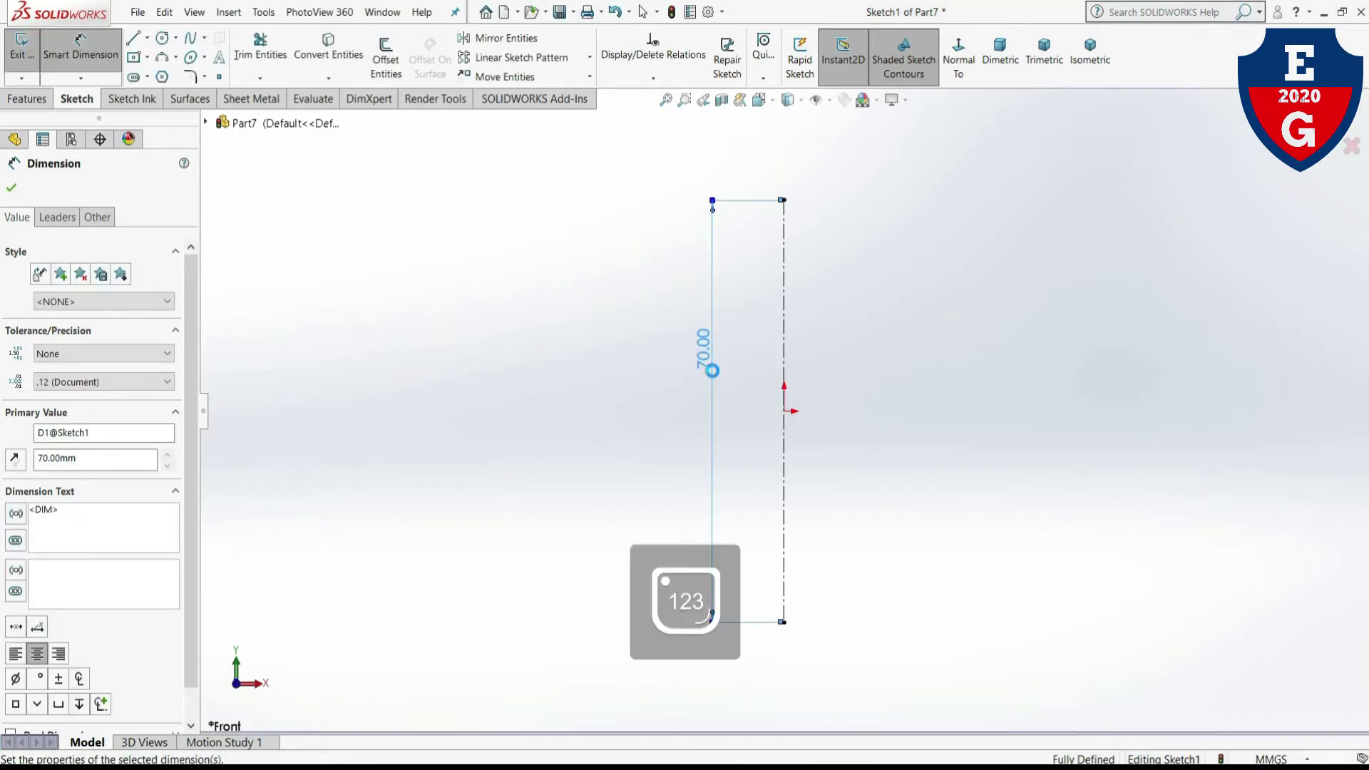
click(973, 362)
right_click(354, 246)
click(426, 289)
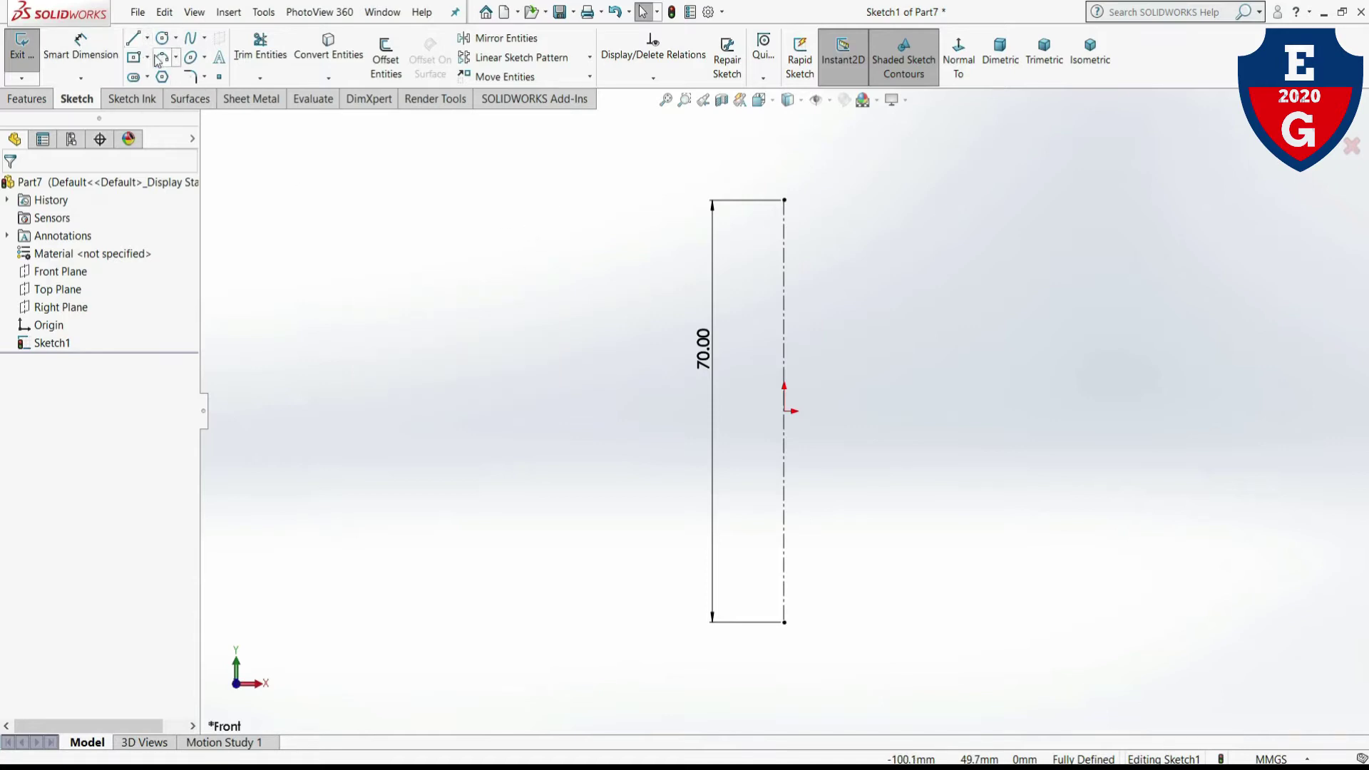
- Draw a thin closed rectangle starting from the centerline's bottom endpoint
click(134, 41)
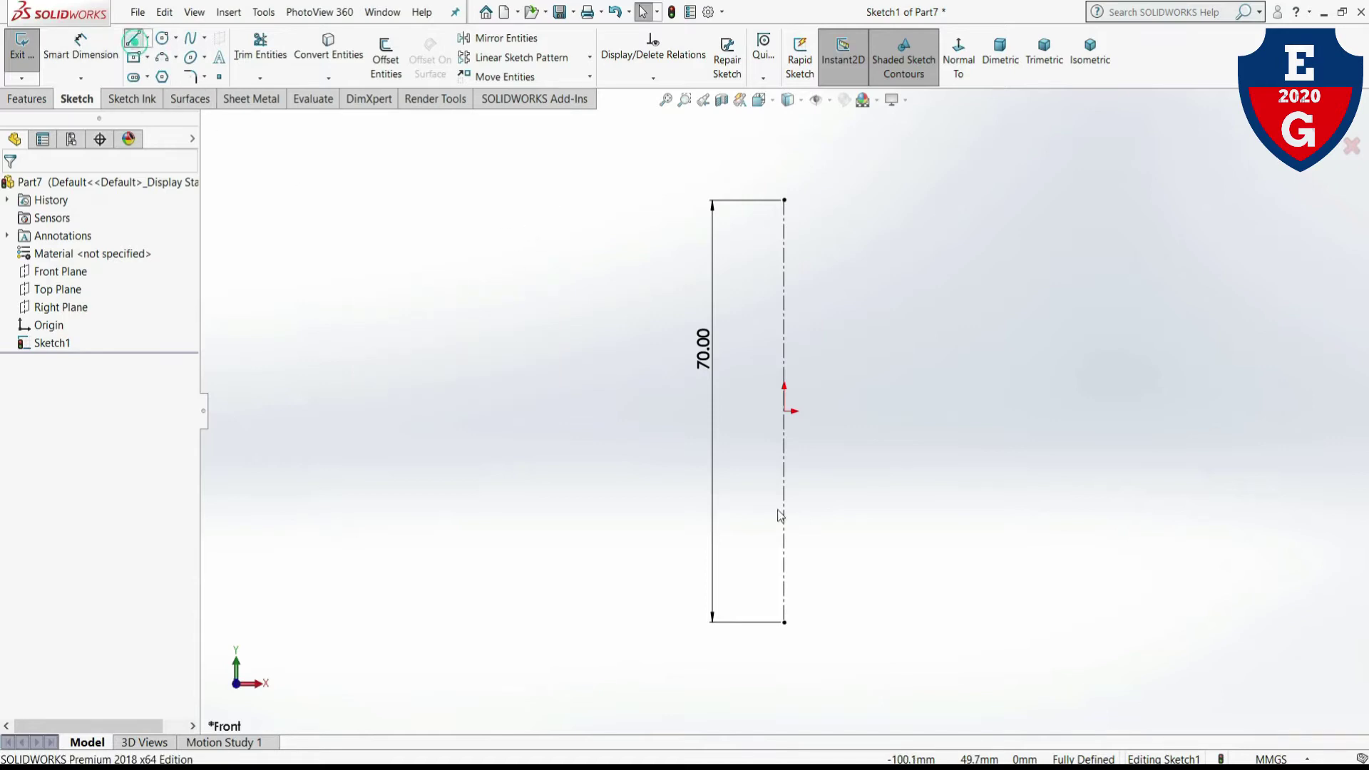
click(784, 623)
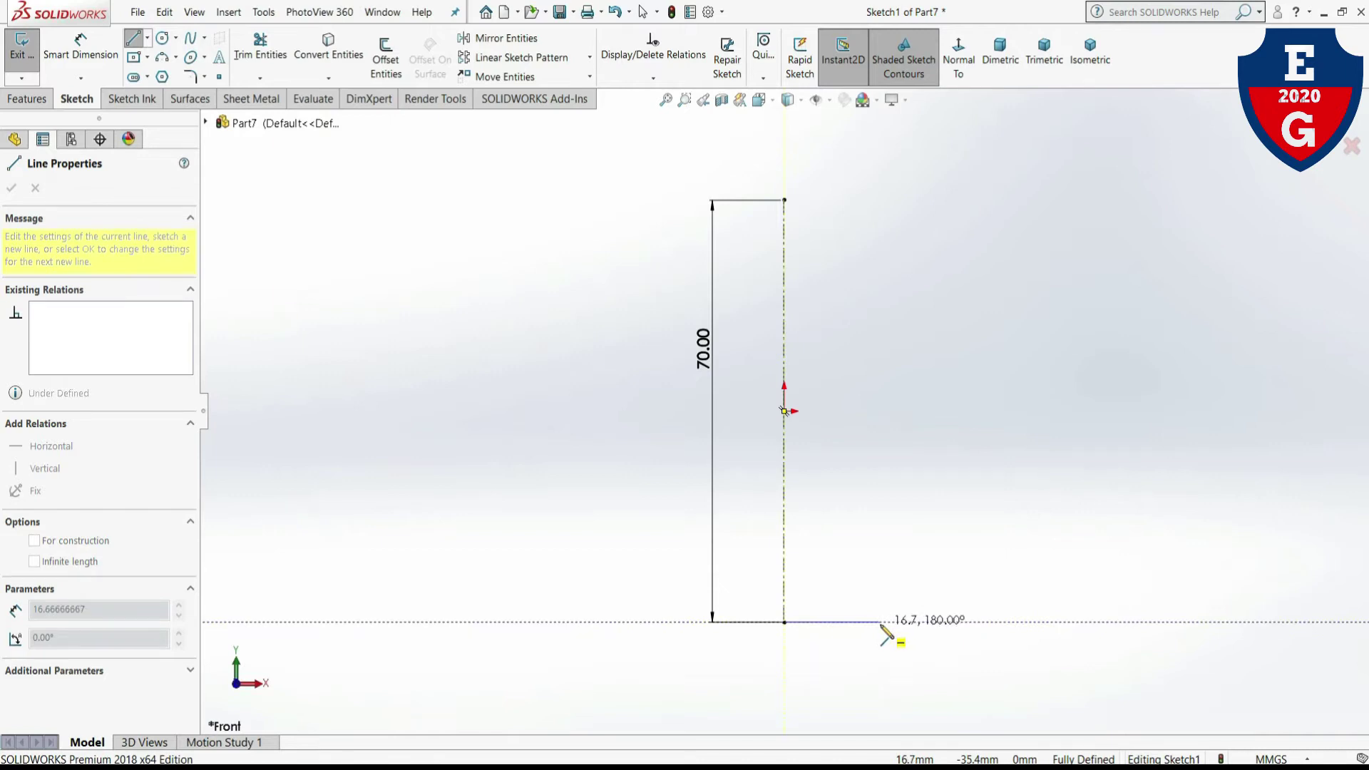
click(881, 622)
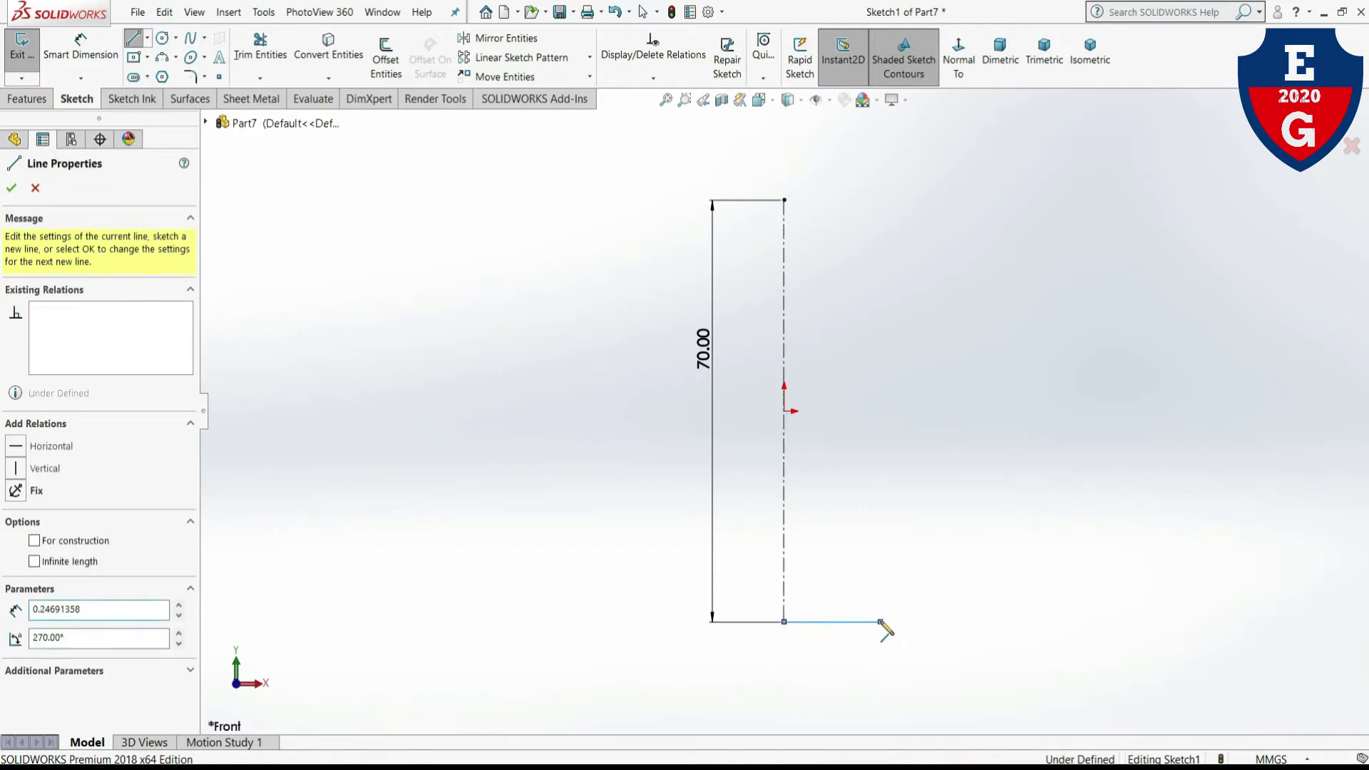
click(786, 609)
right_click(786, 609)
click(824, 618)
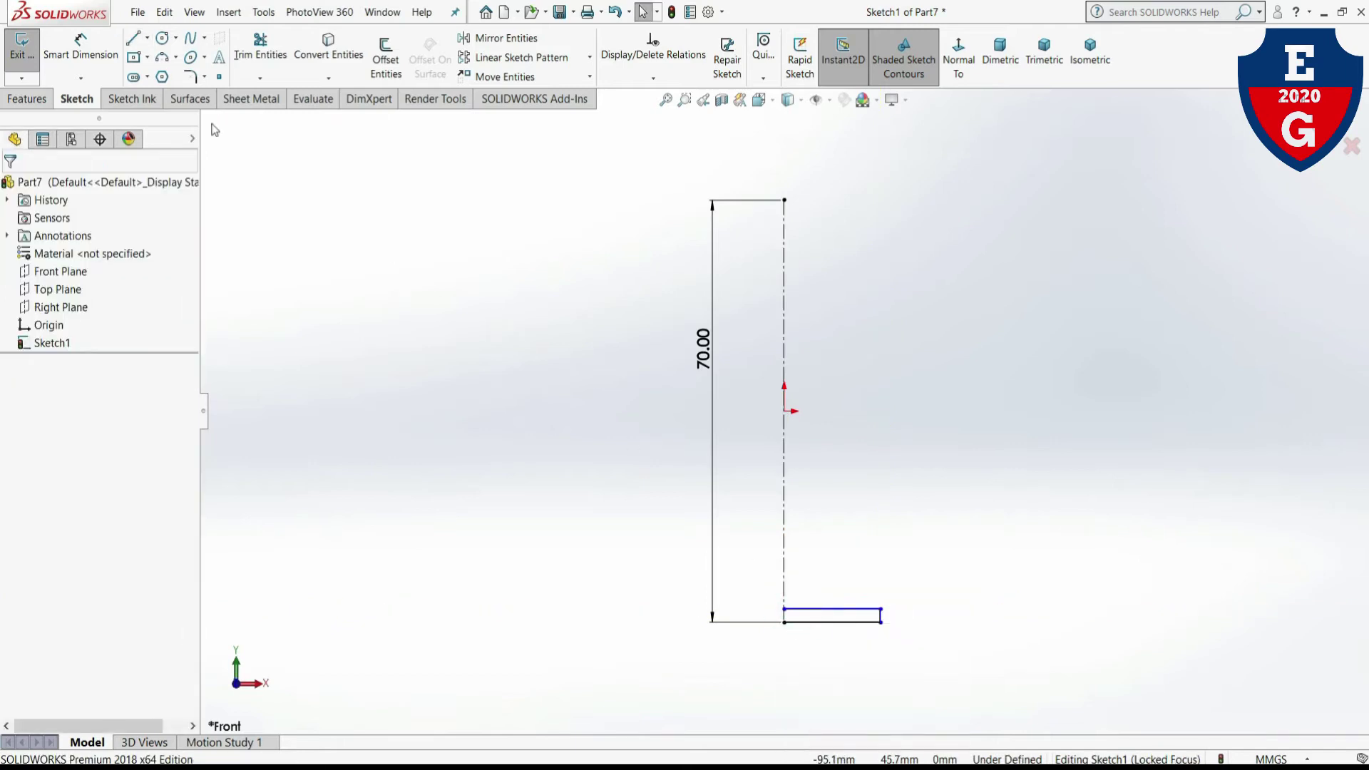
- Draw two short horizontal lines starting on the centerline above the rectangle
click(134, 39)
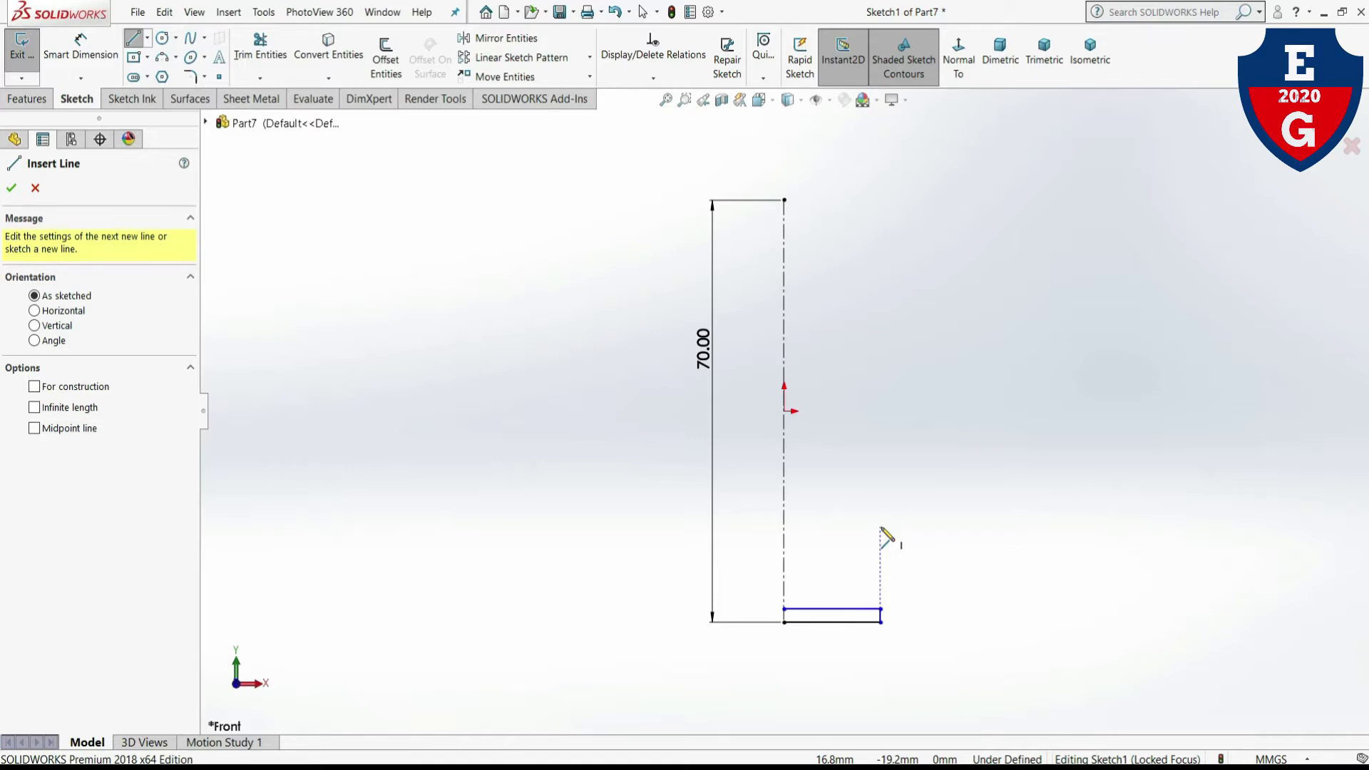
click(785, 582)
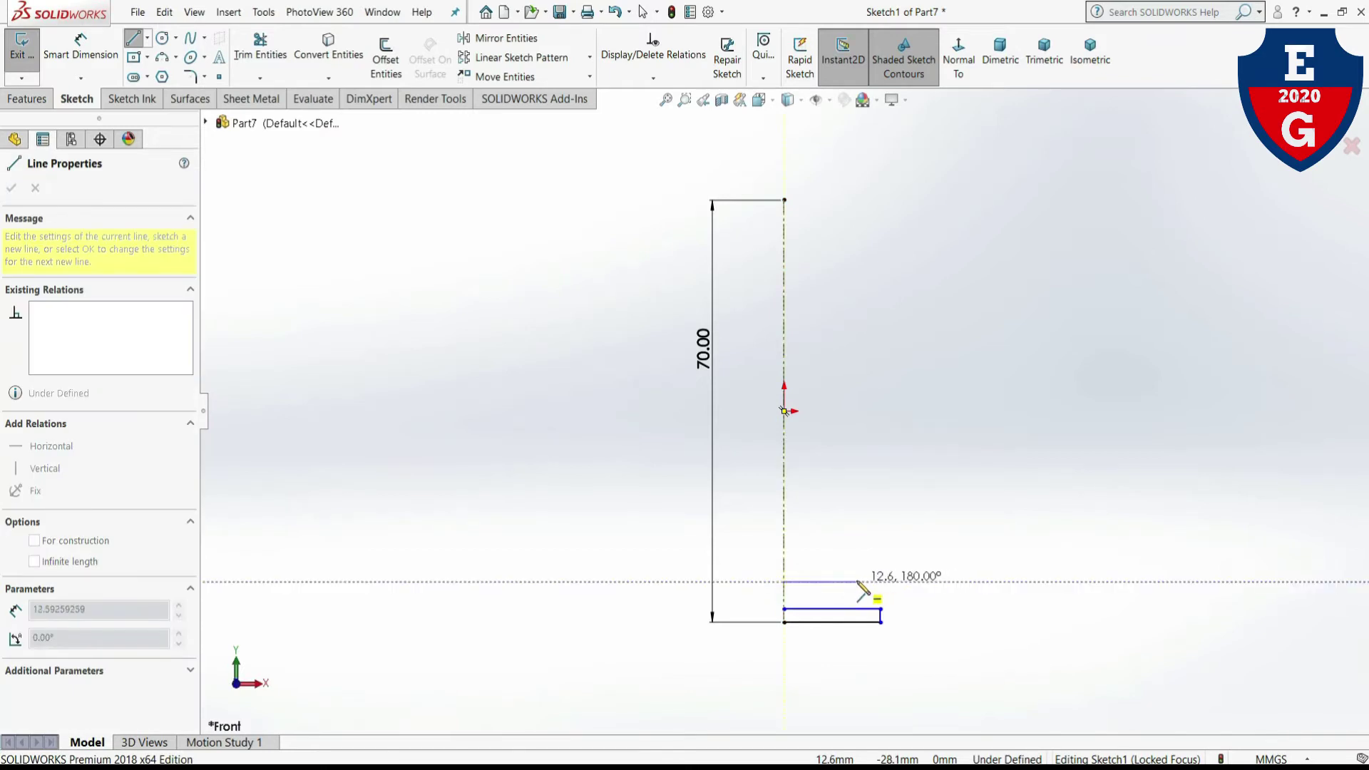
double_click(857, 582)
key(Escape)
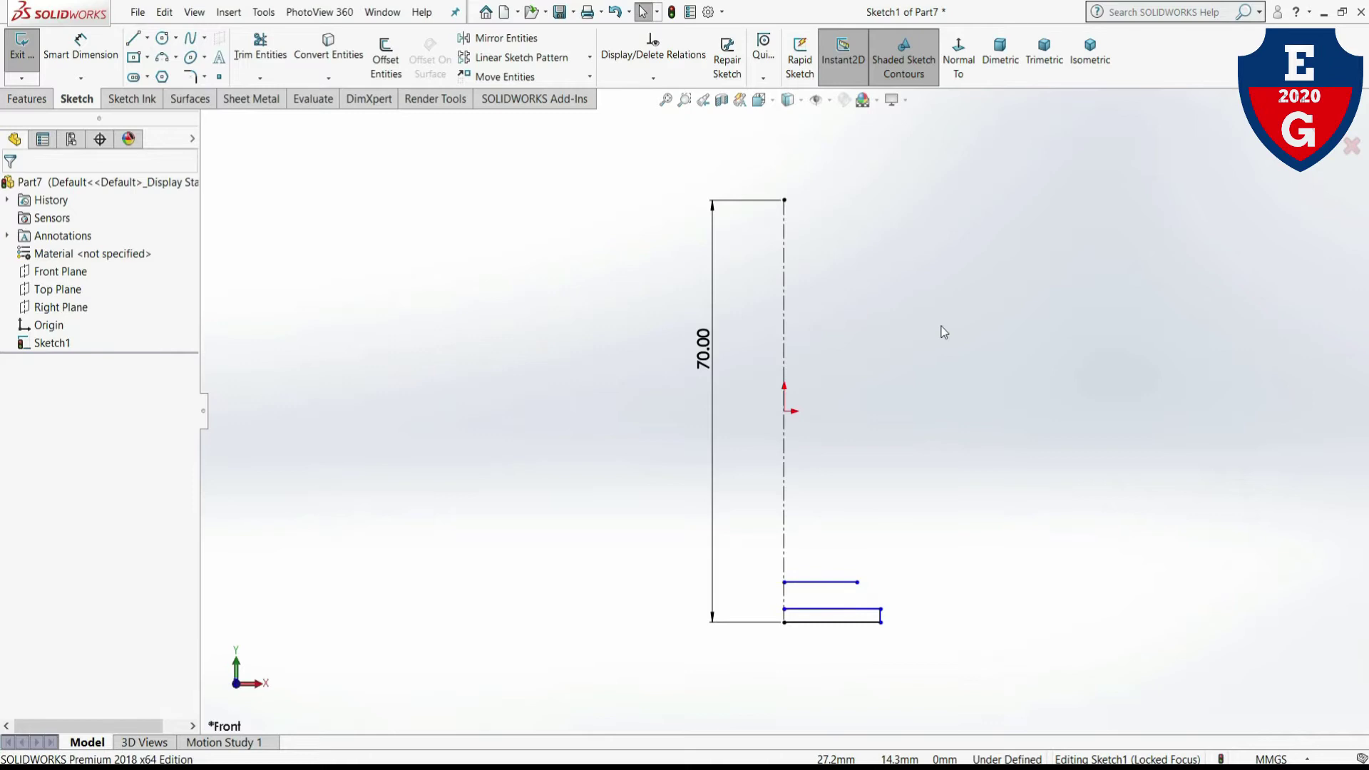
scroll(944, 332, down, 1)
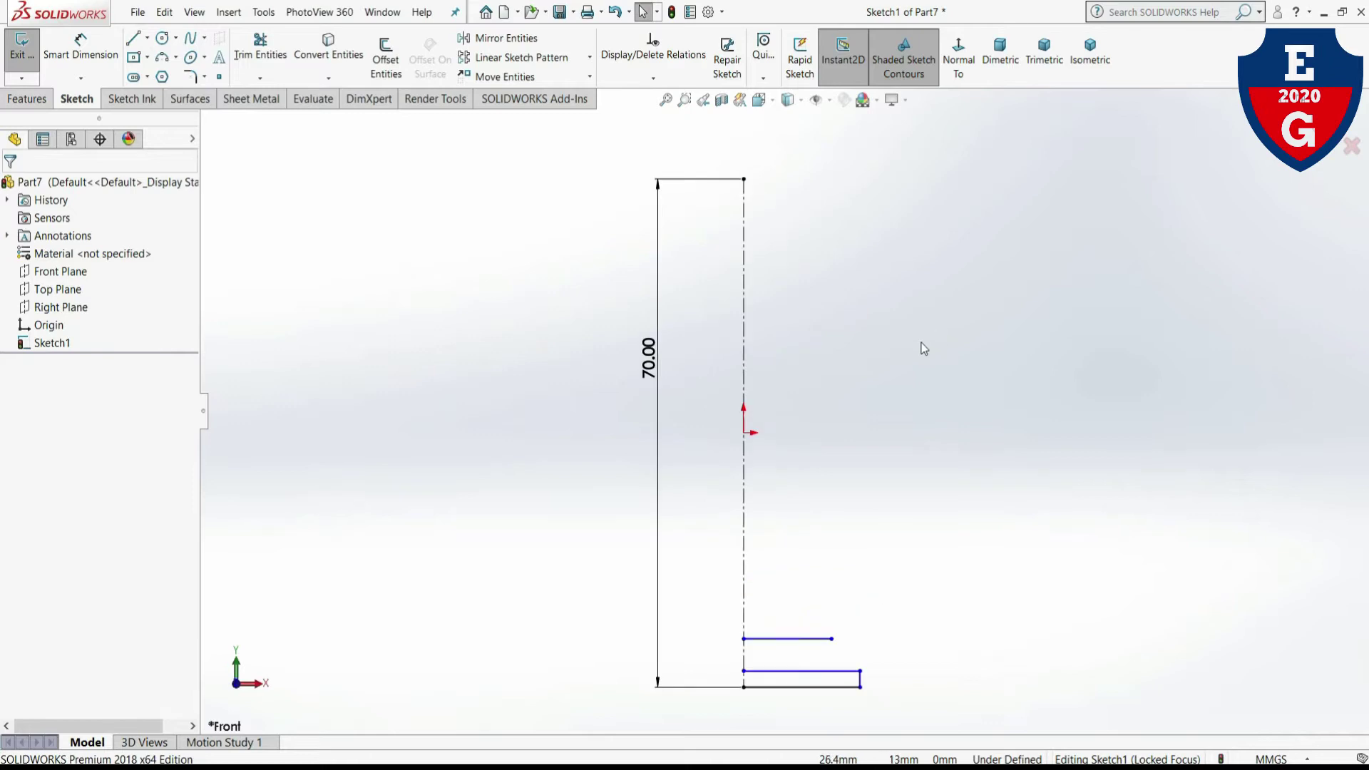
click(129, 39)
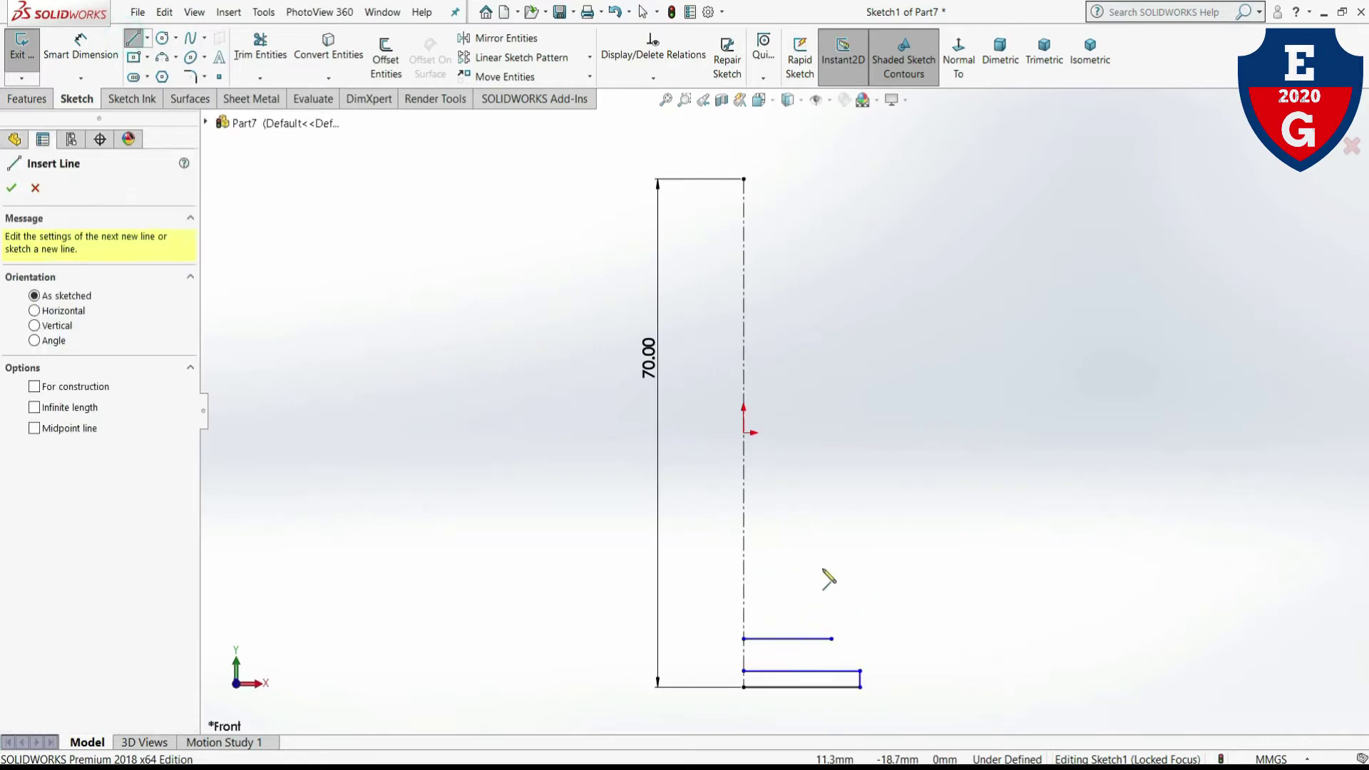
click(743, 575)
click(830, 575)
right_click(832, 579)
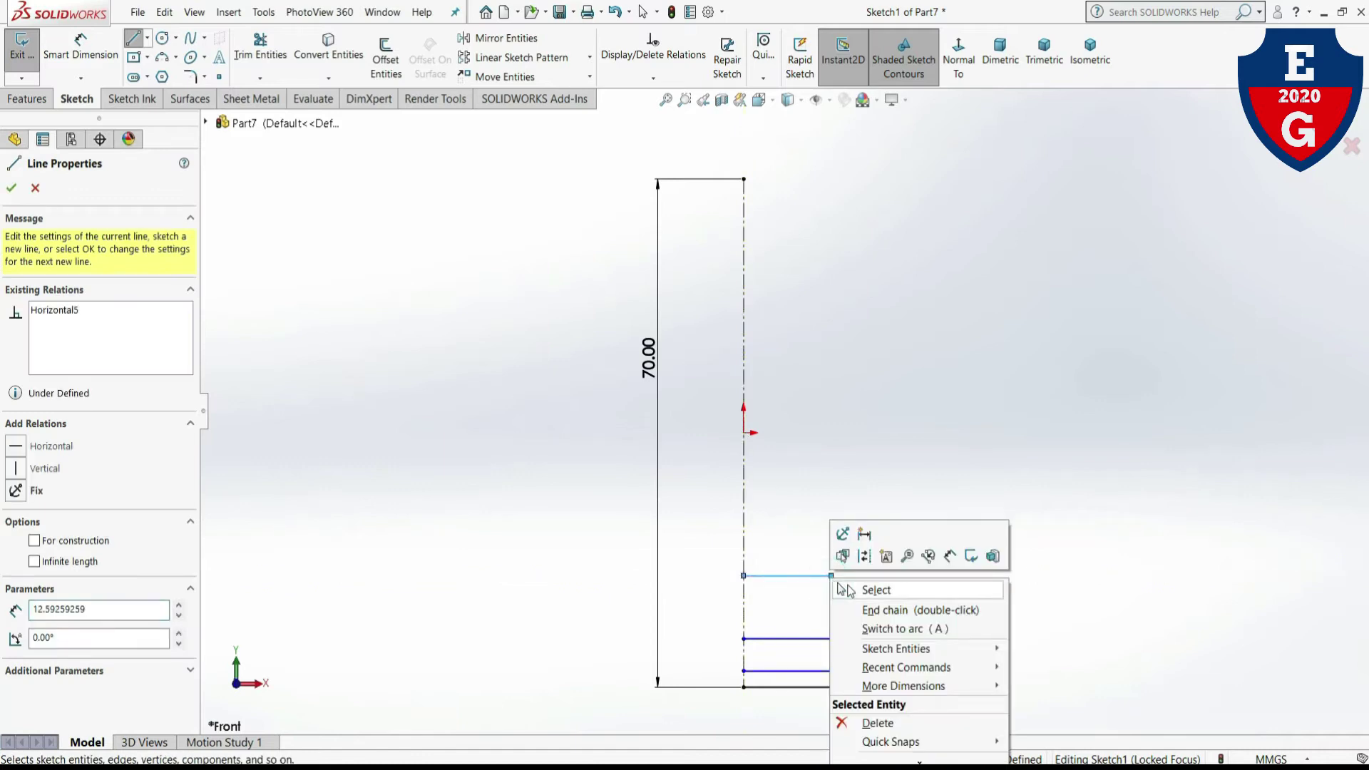
click(843, 590)
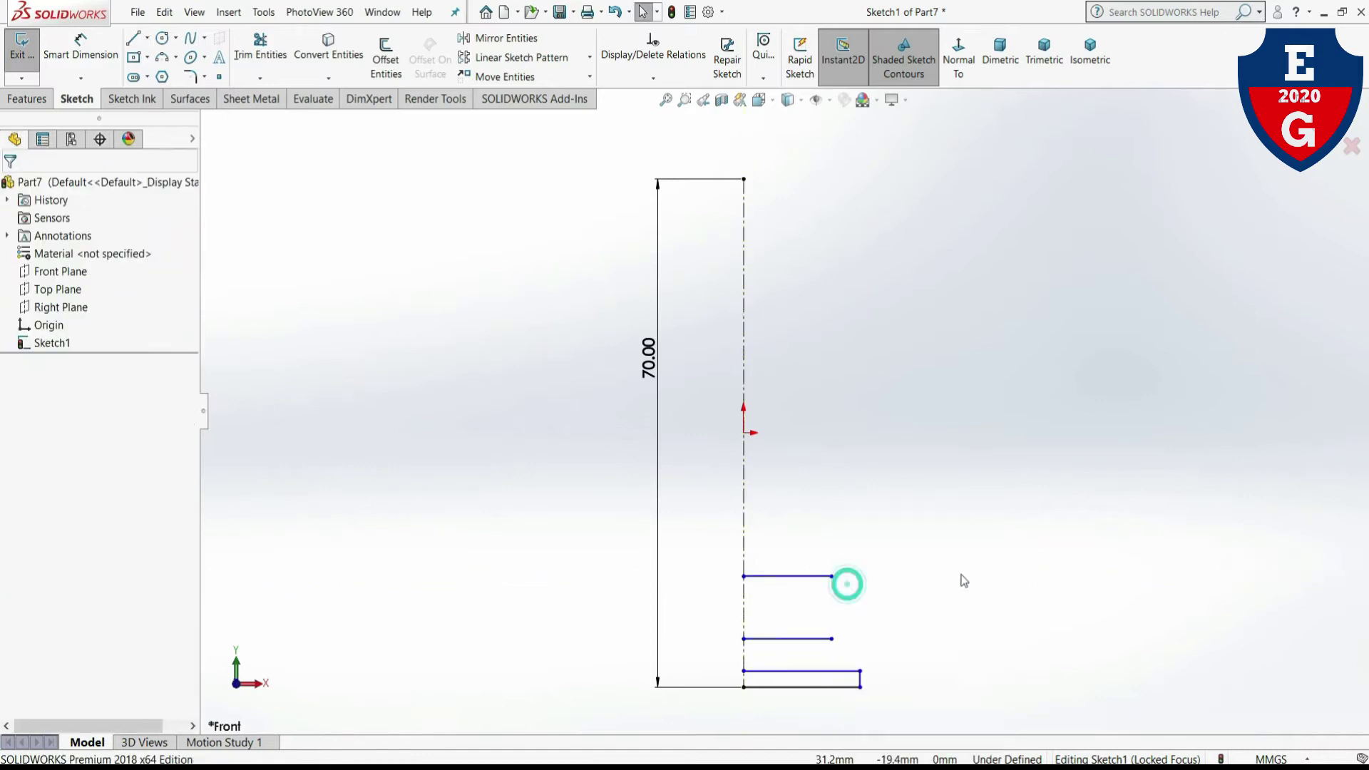
click(162, 61)
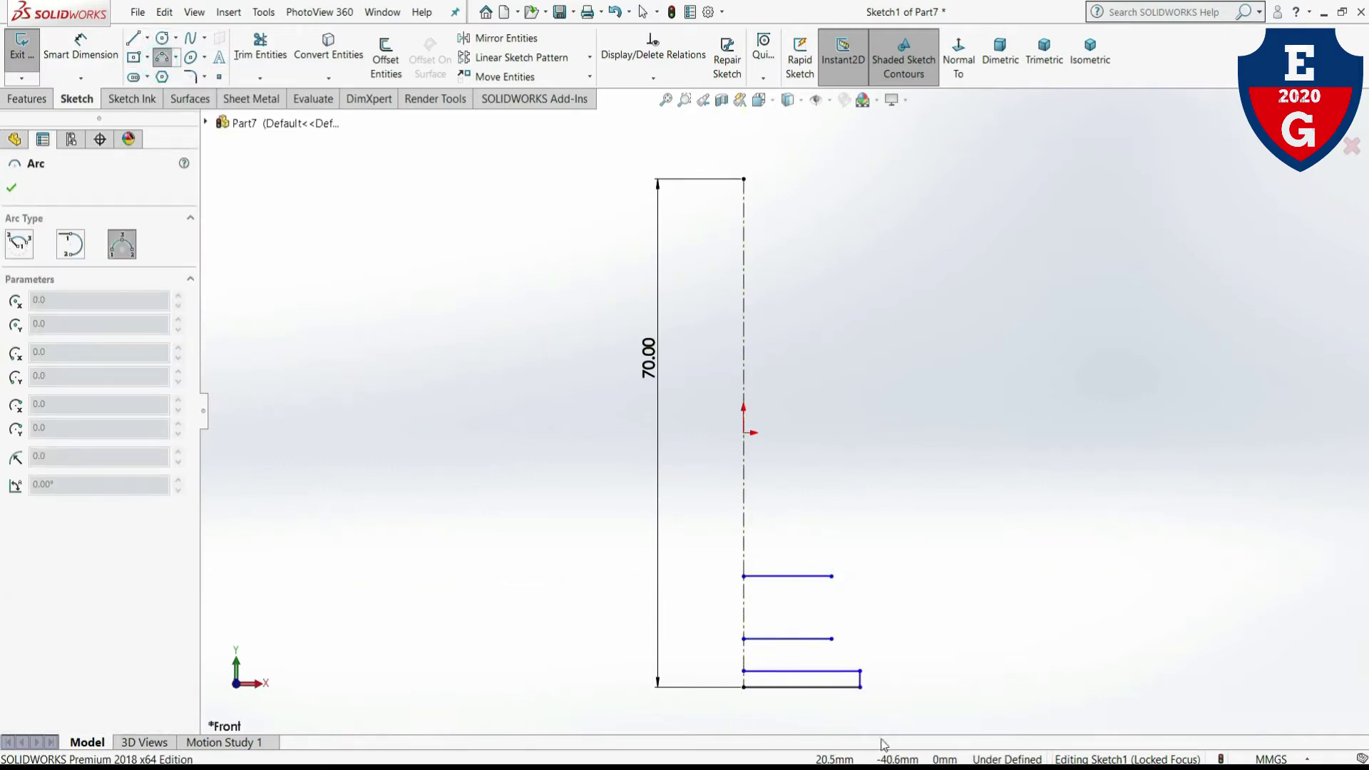
click(831, 640)
click(860, 671)
click(865, 657)
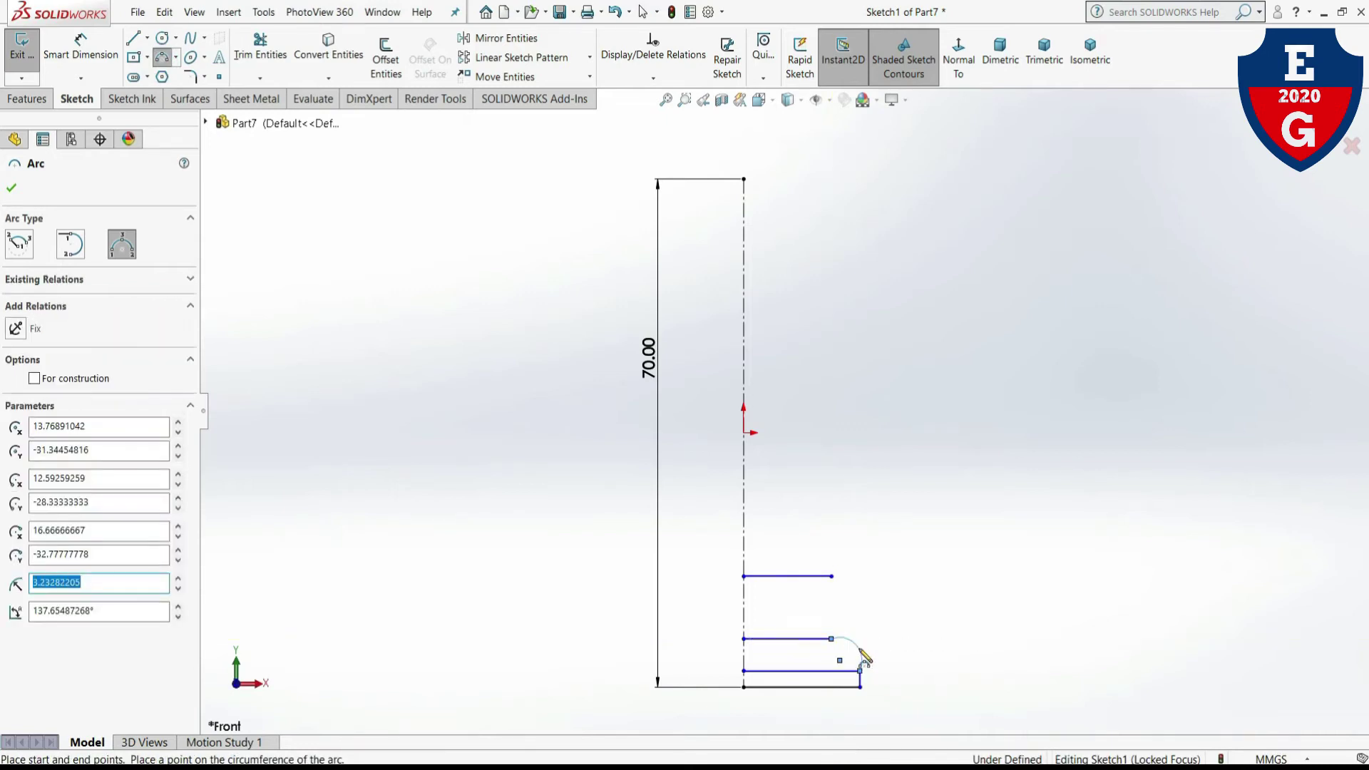
key(ctrl+z)
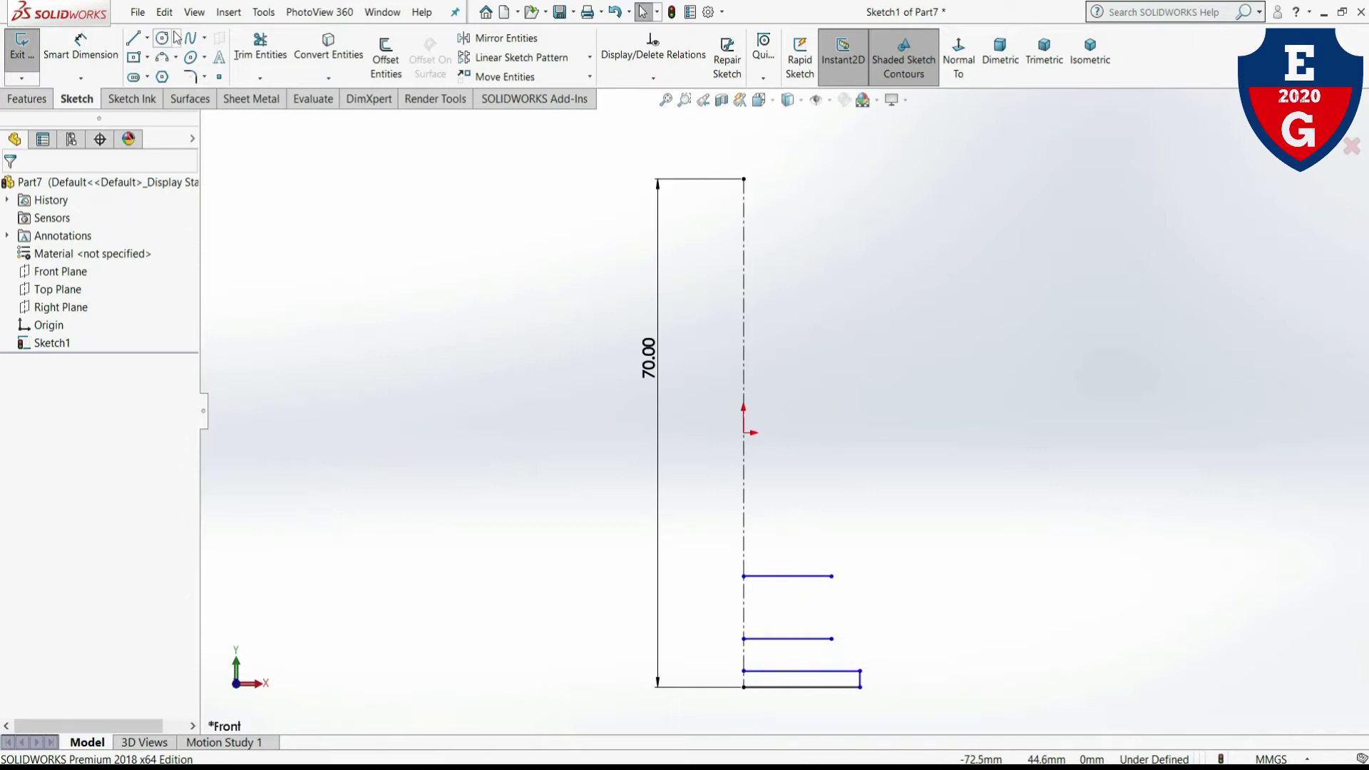
click(157, 57)
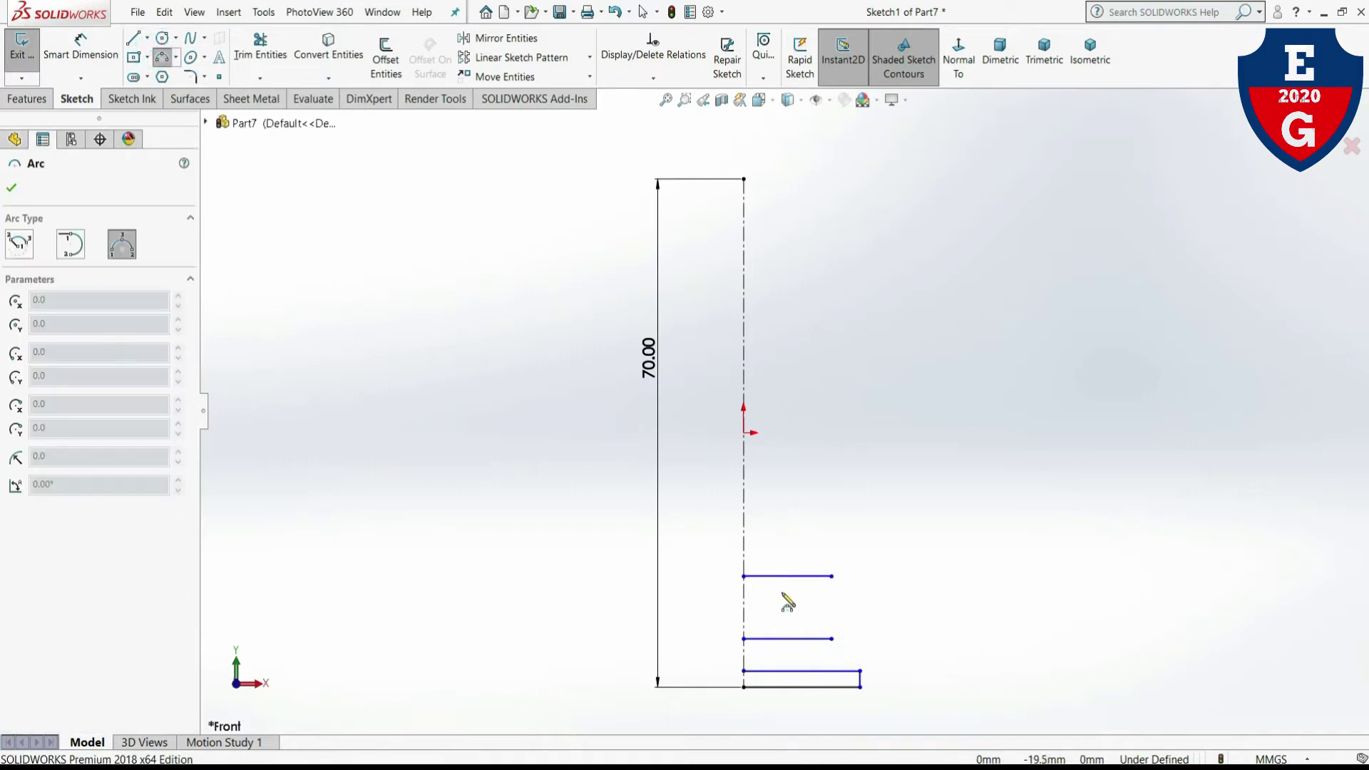
click(832, 639)
click(860, 669)
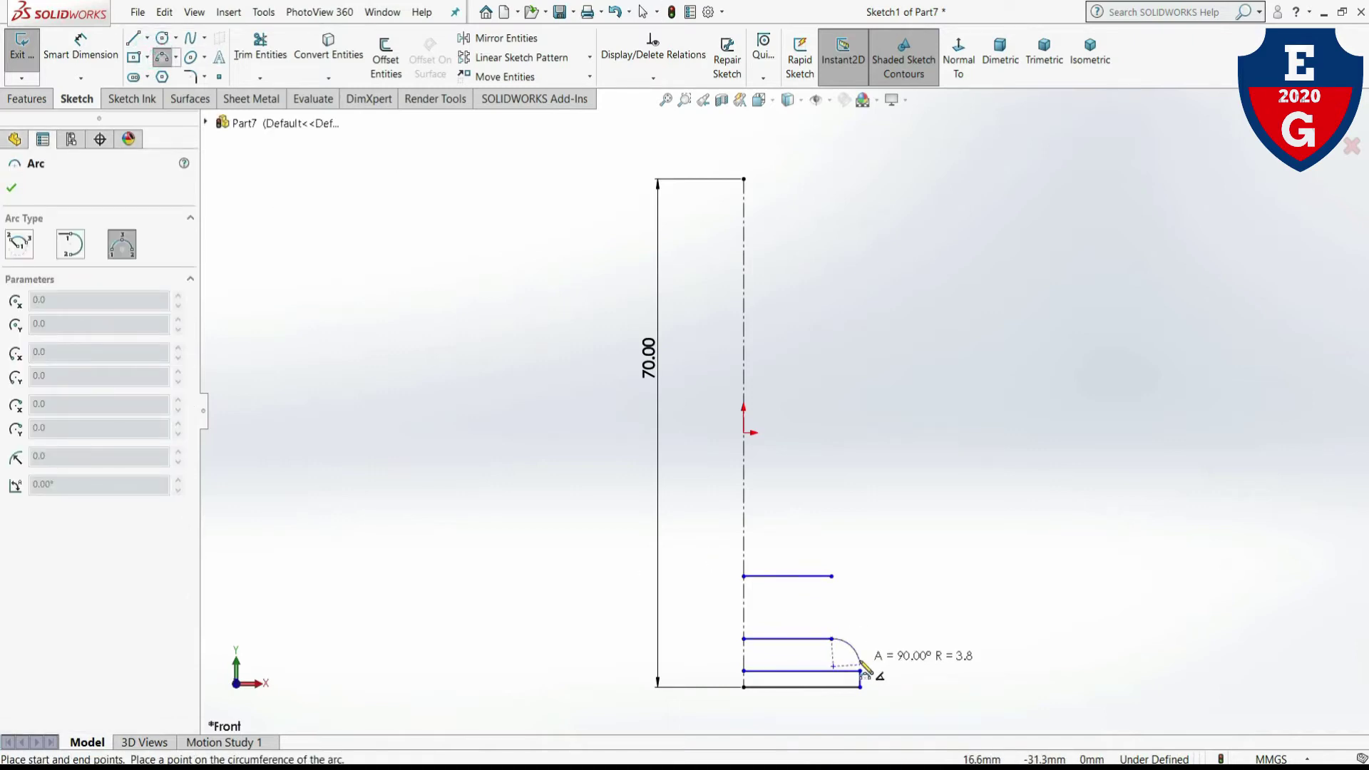
key(Escape)
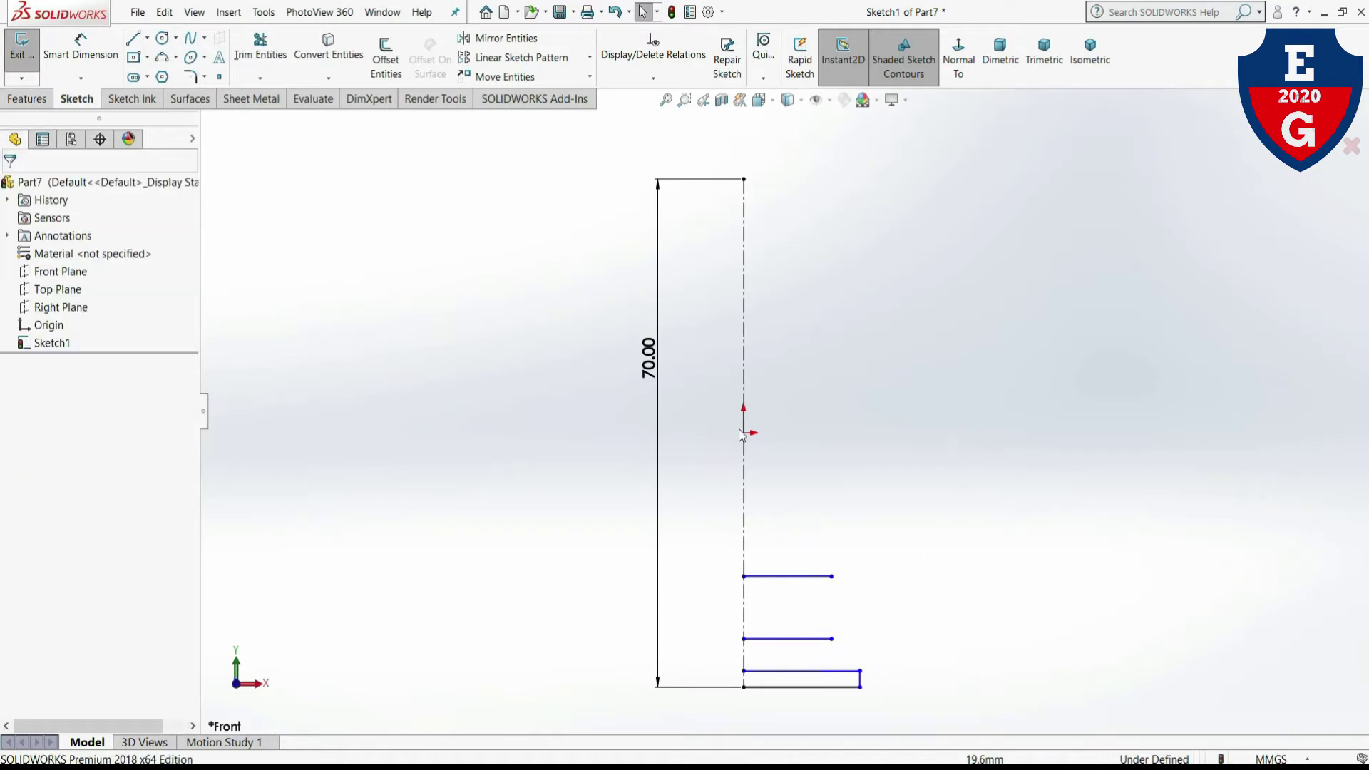
click(80, 50)
- Dimension the three step lines to 11, 9 and 7 mm long
click(791, 688)
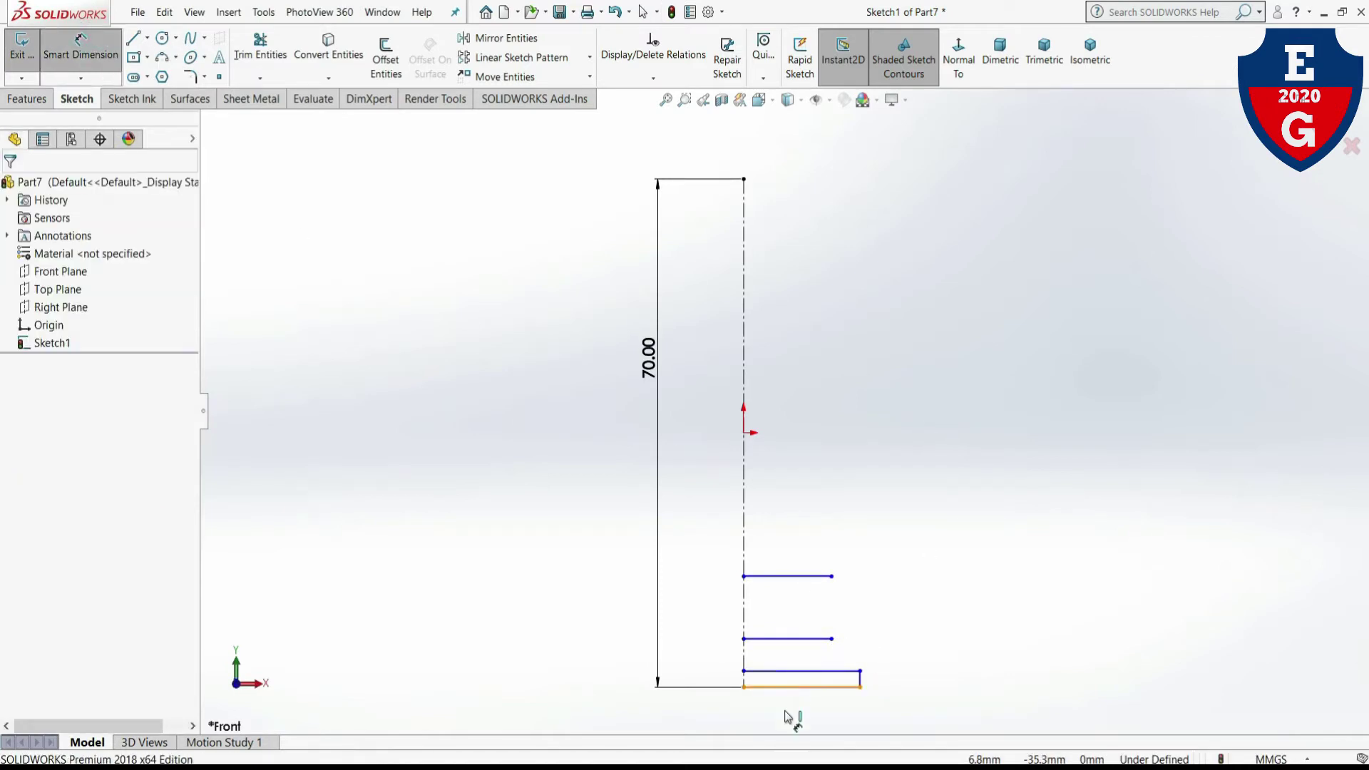
click(785, 723)
text(11)
key(Return)
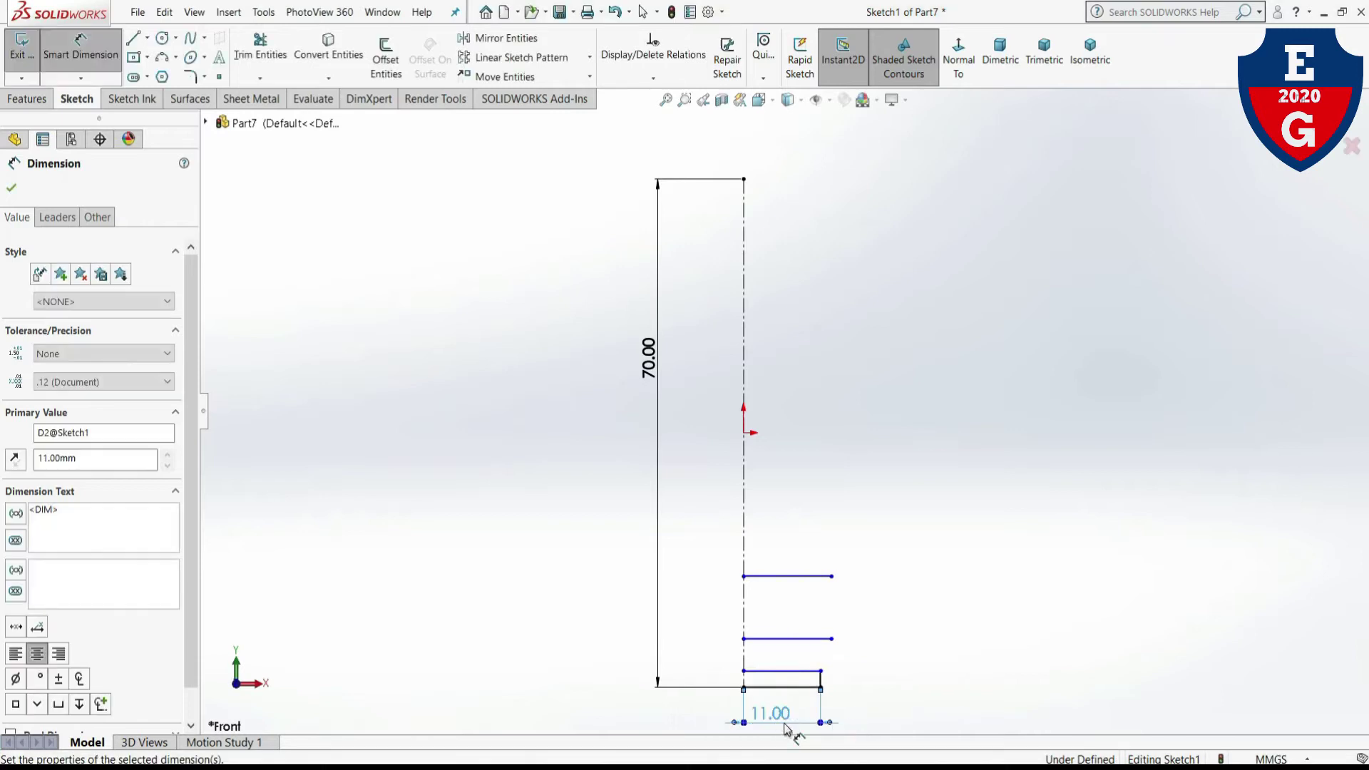
click(770, 640)
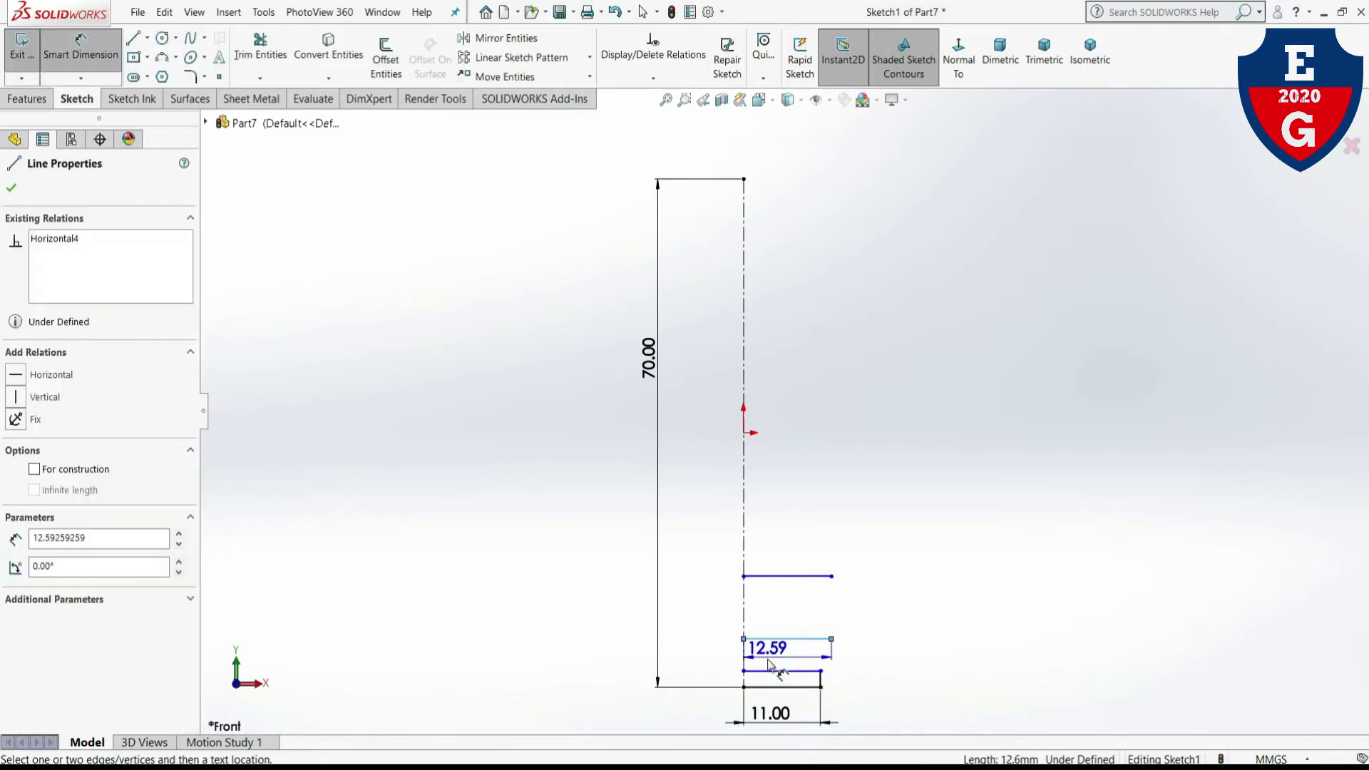
click(769, 661)
text(9)
key(Return)
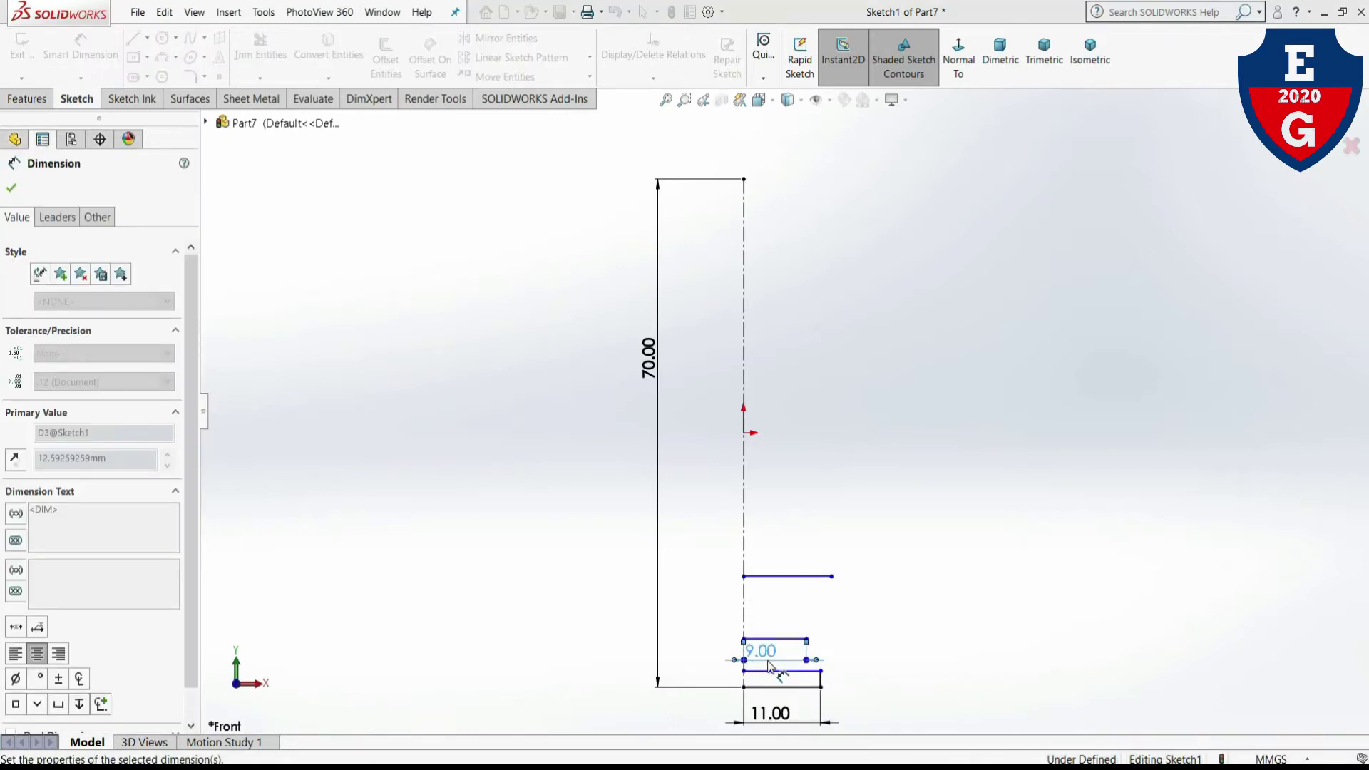
click(769, 576)
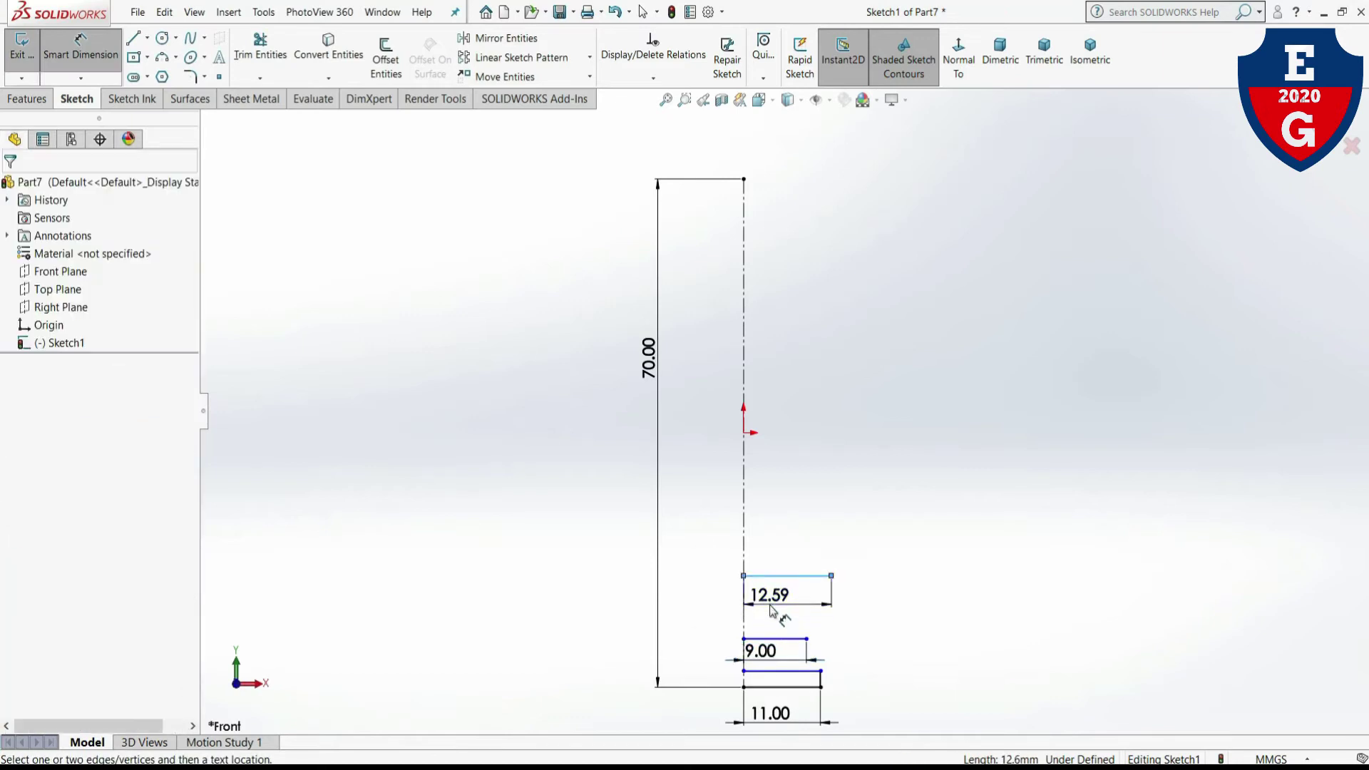
click(771, 599)
text(7)
key(Return)
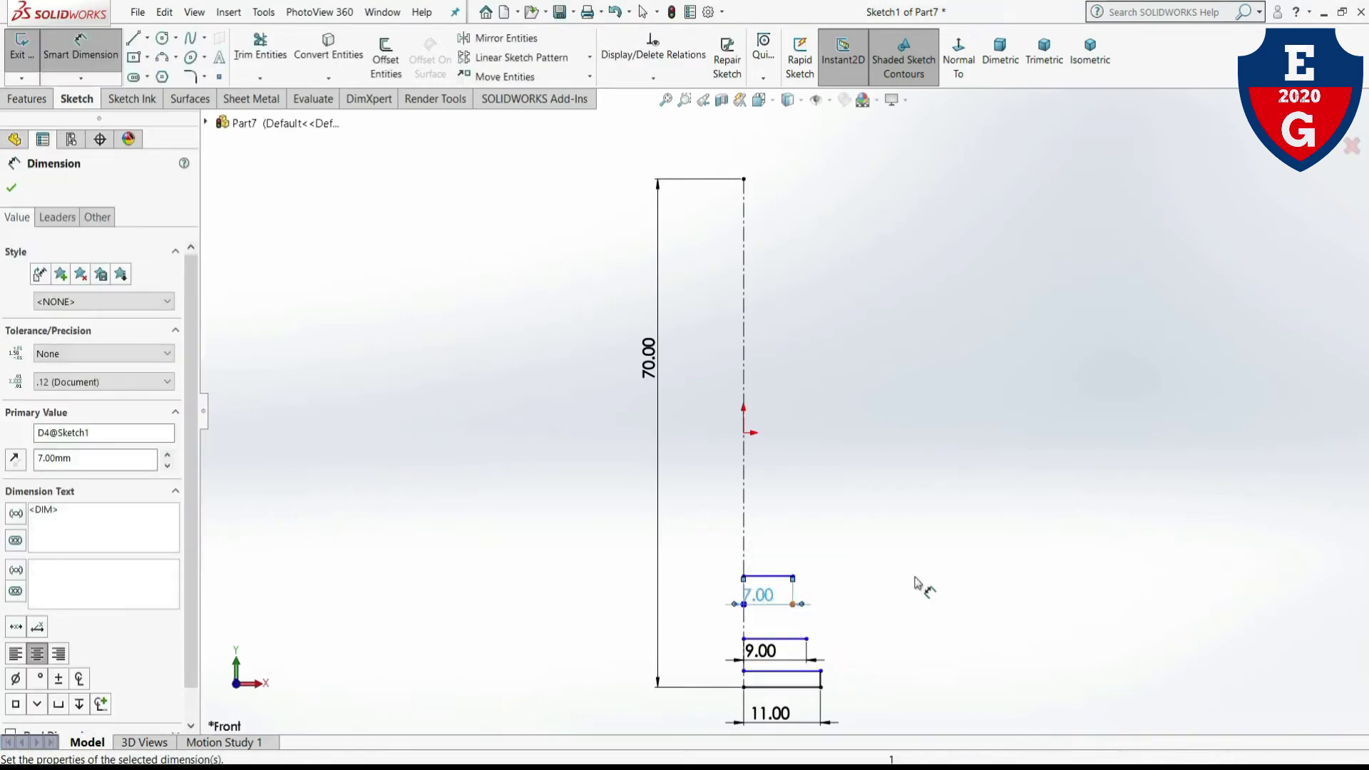
click(927, 574)
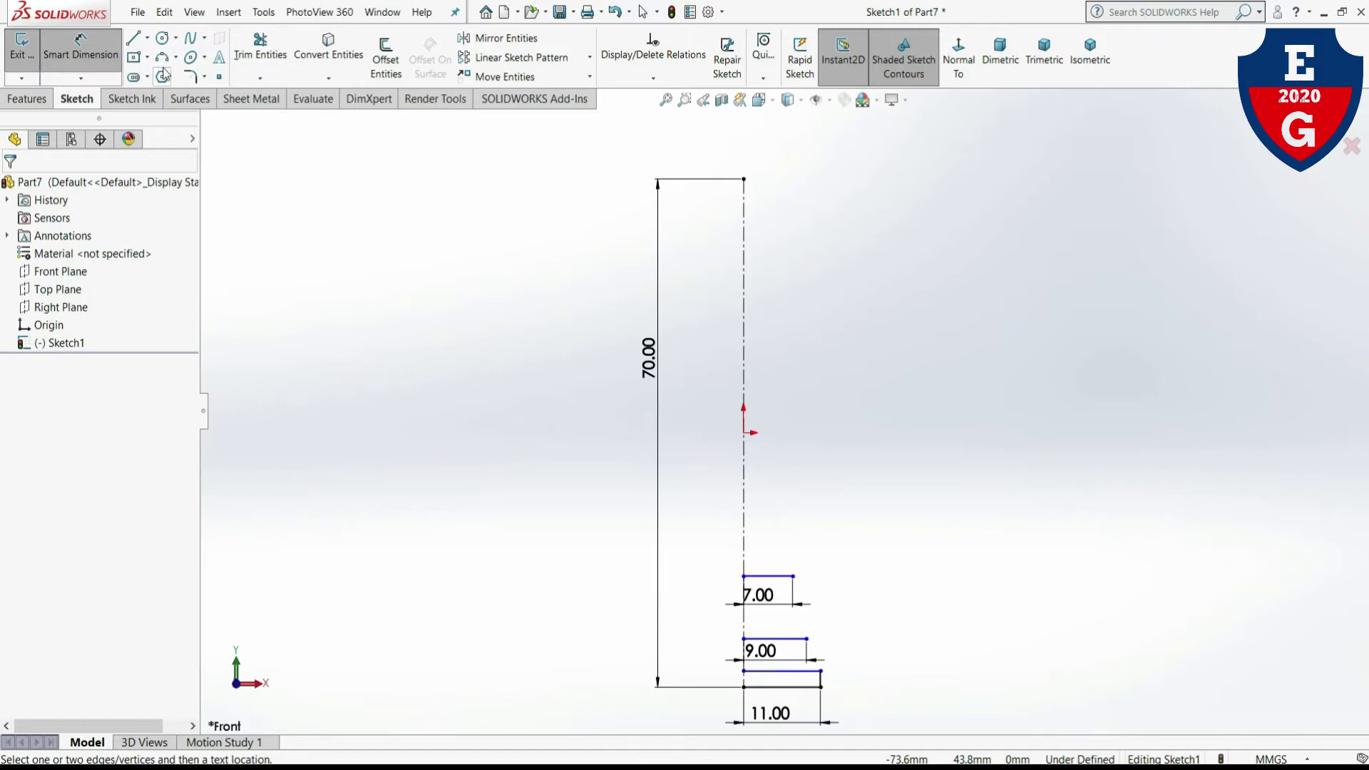
- Add a 1 mm vertical gap dimension beside the bottom 11 mm line
click(800, 672)
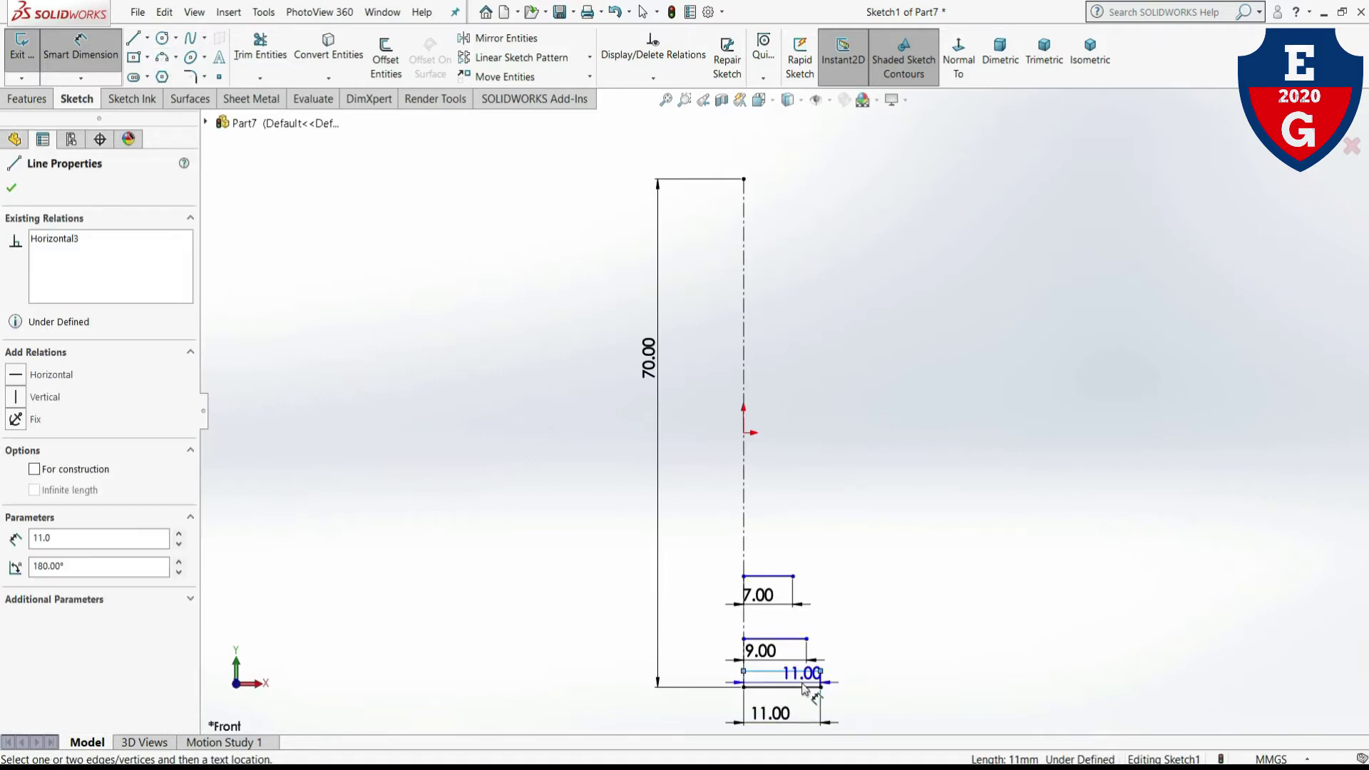
click(895, 689)
text(1)
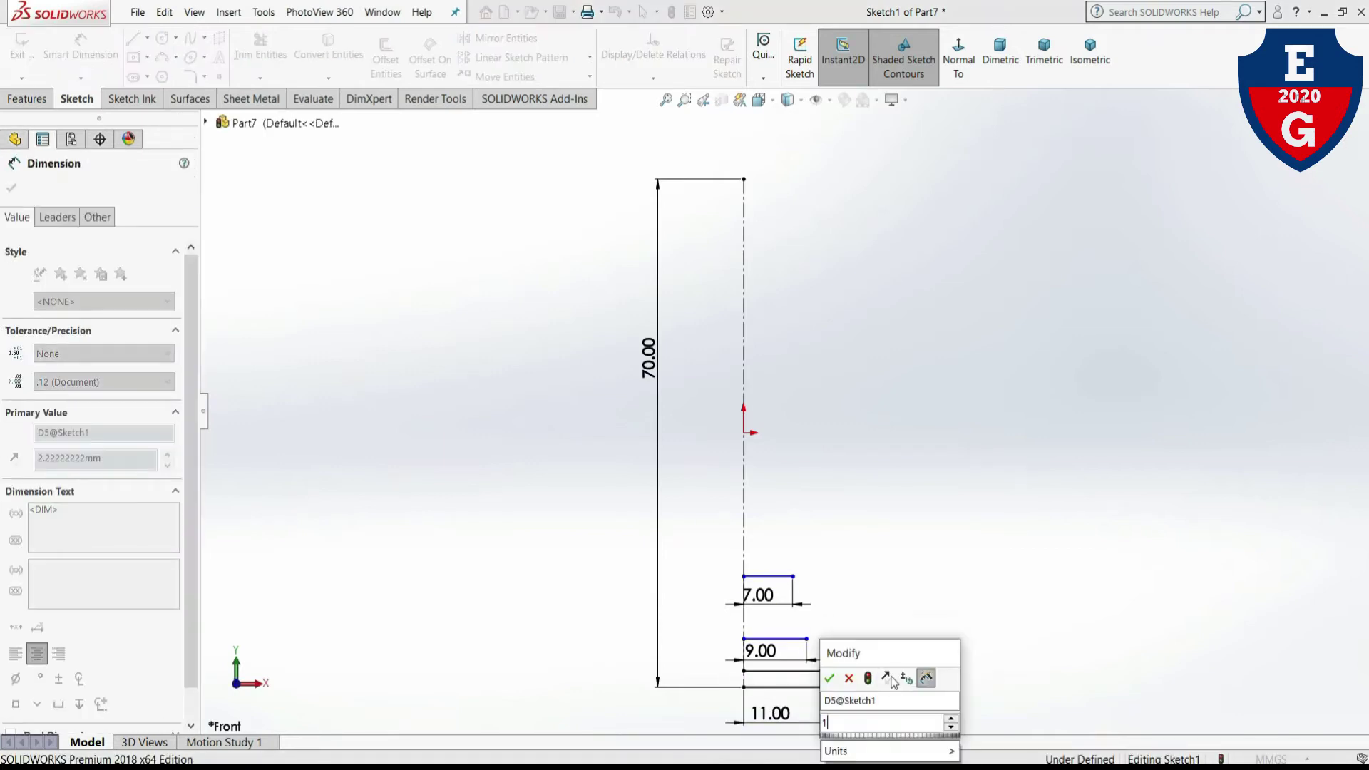
key(Return)
click(852, 620)
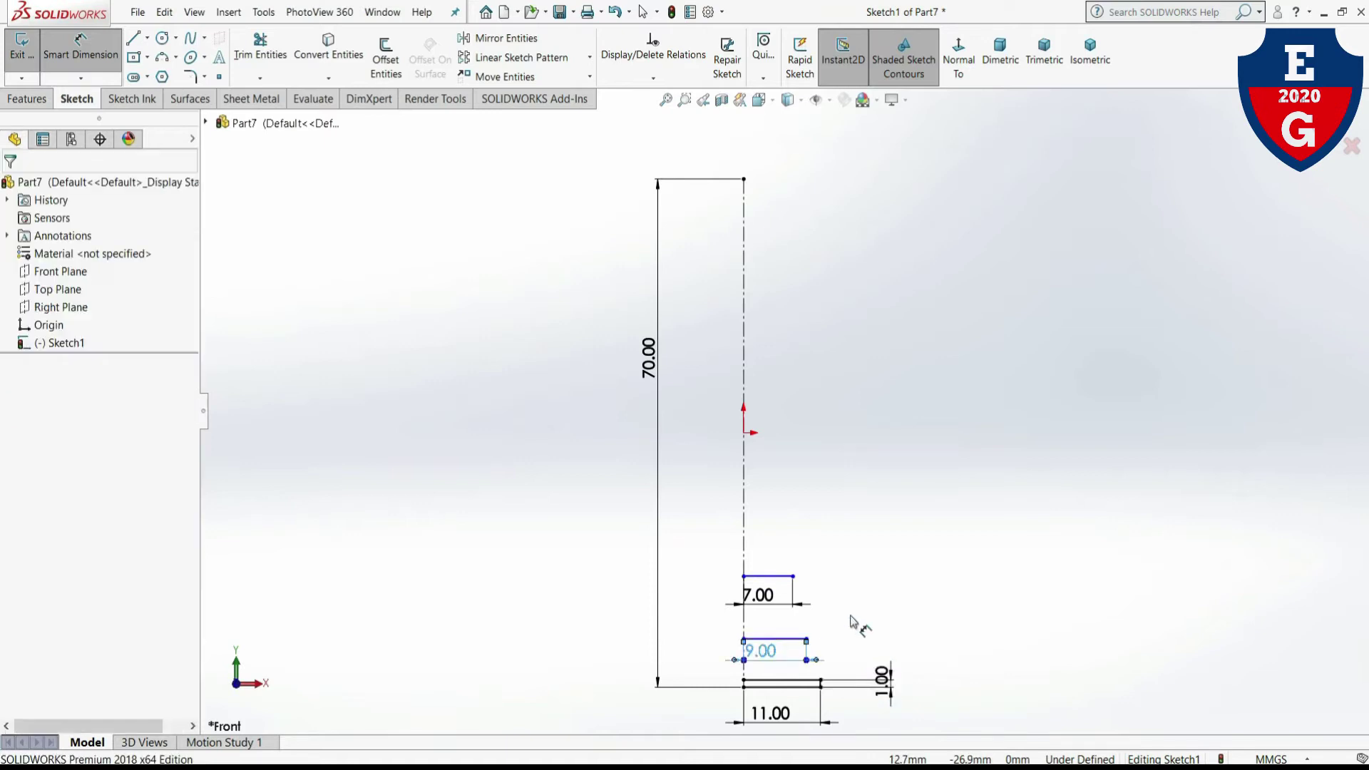
click(874, 593)
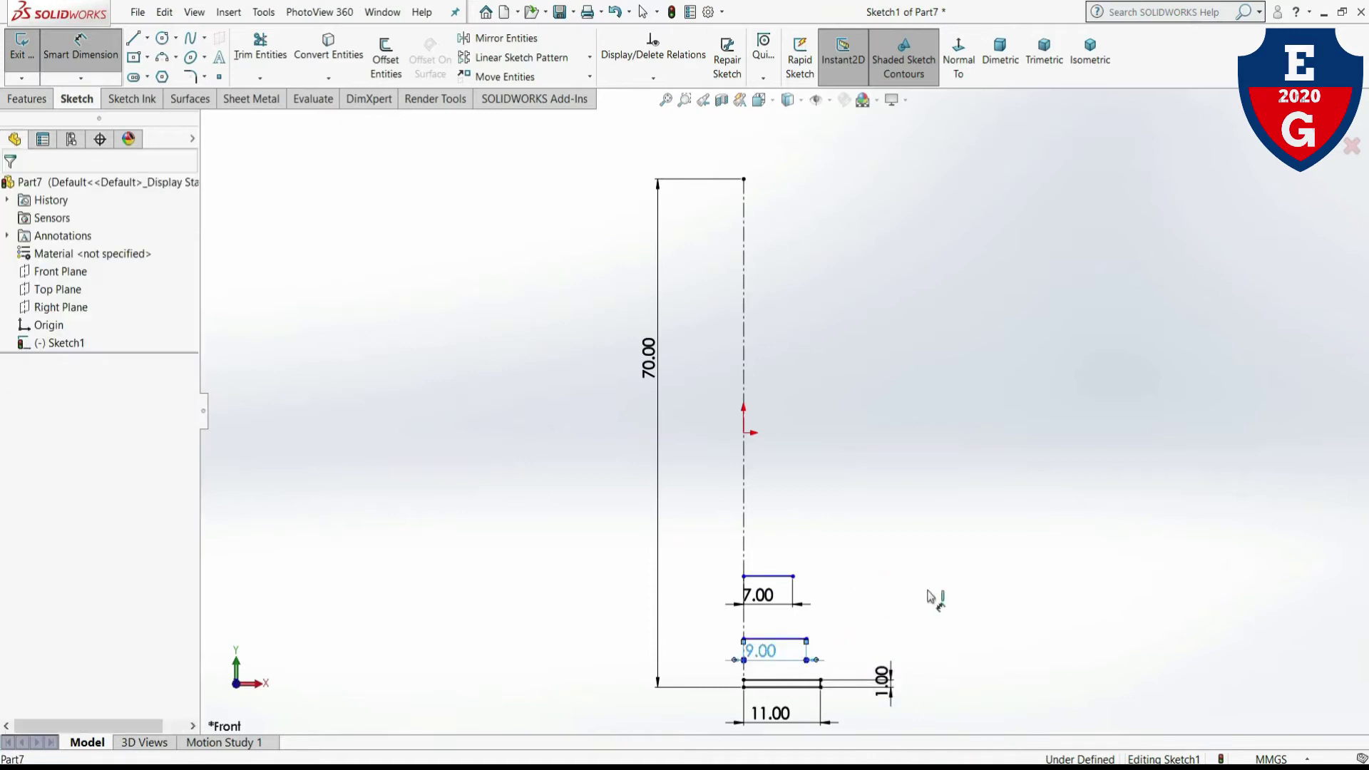
scroll(806, 656, down, 4)
- Space the 9 mm step 2 mm above the bottom and the 7 mm step 3 mm above it
click(742, 575)
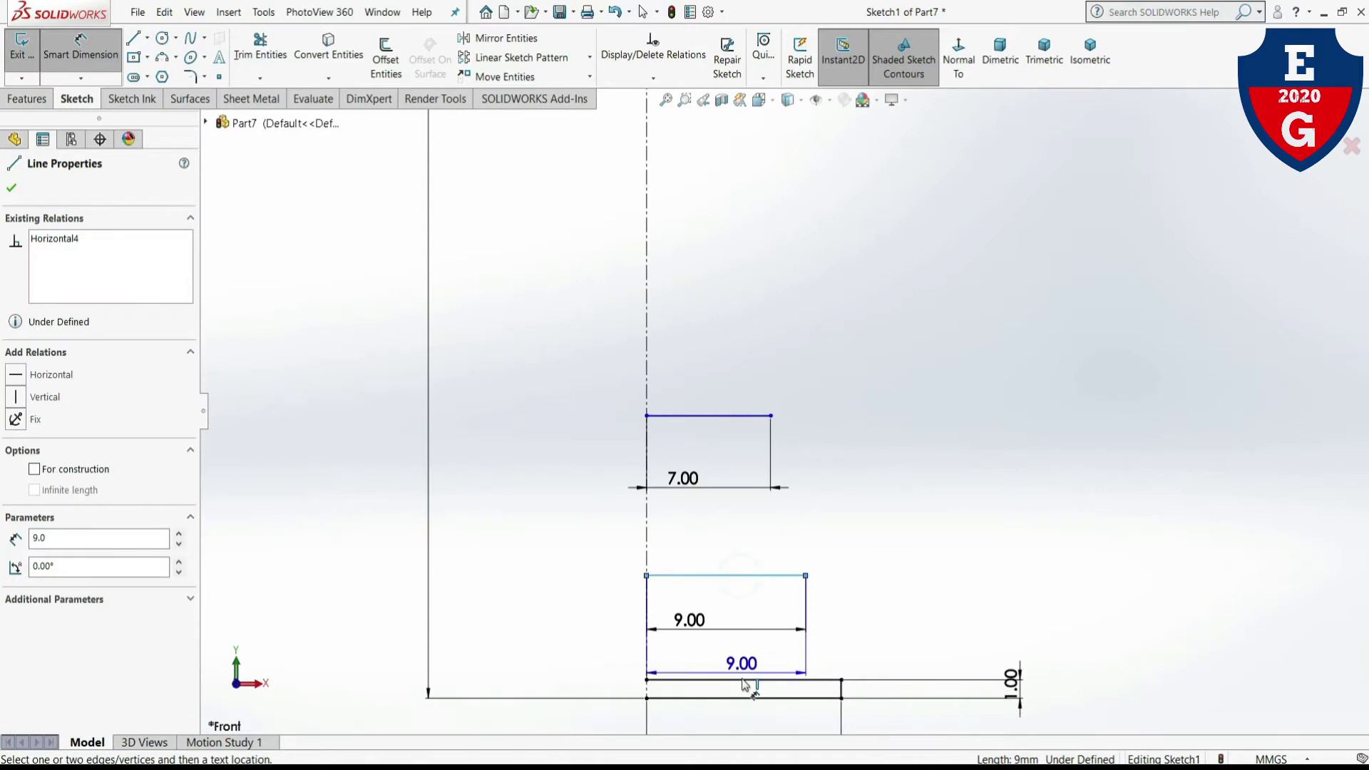
click(742, 673)
click(783, 413)
click(765, 577)
click(778, 680)
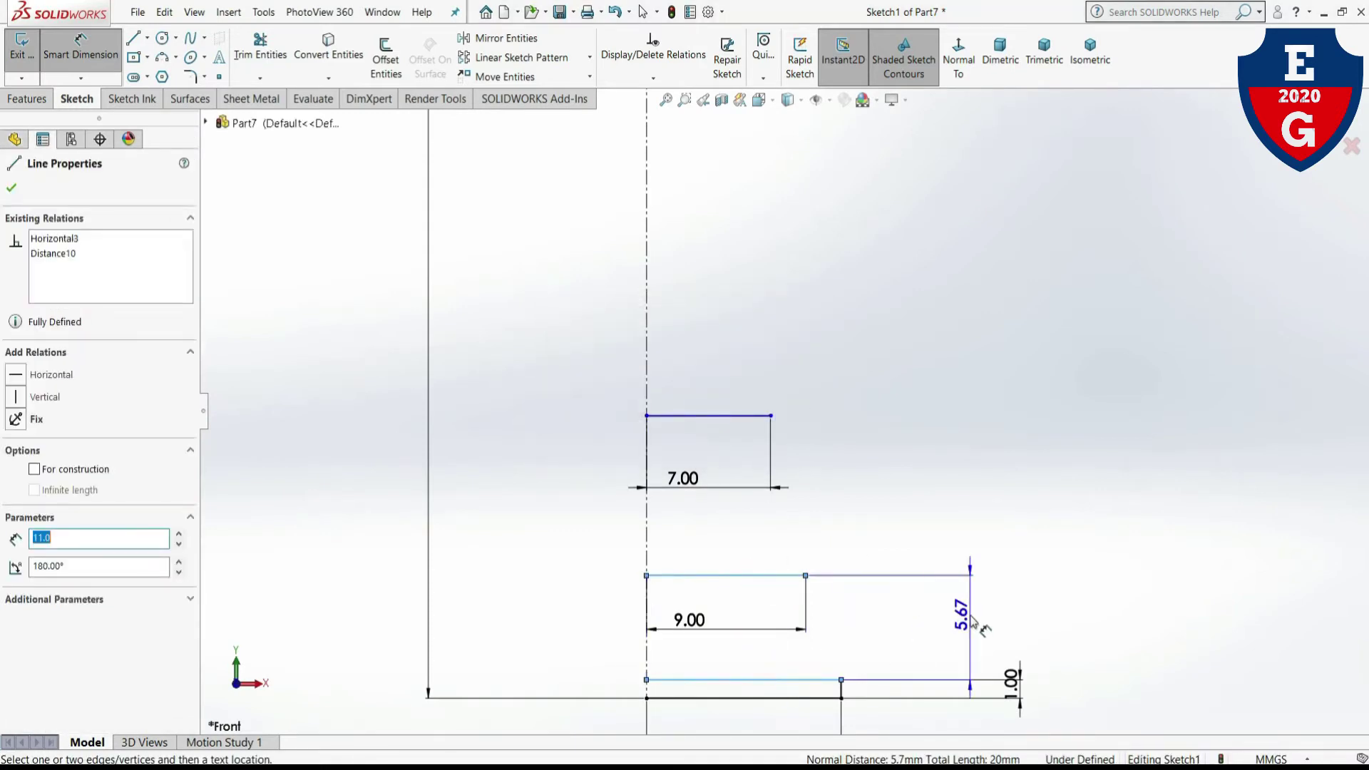
click(973, 622)
text(2)
key(Return)
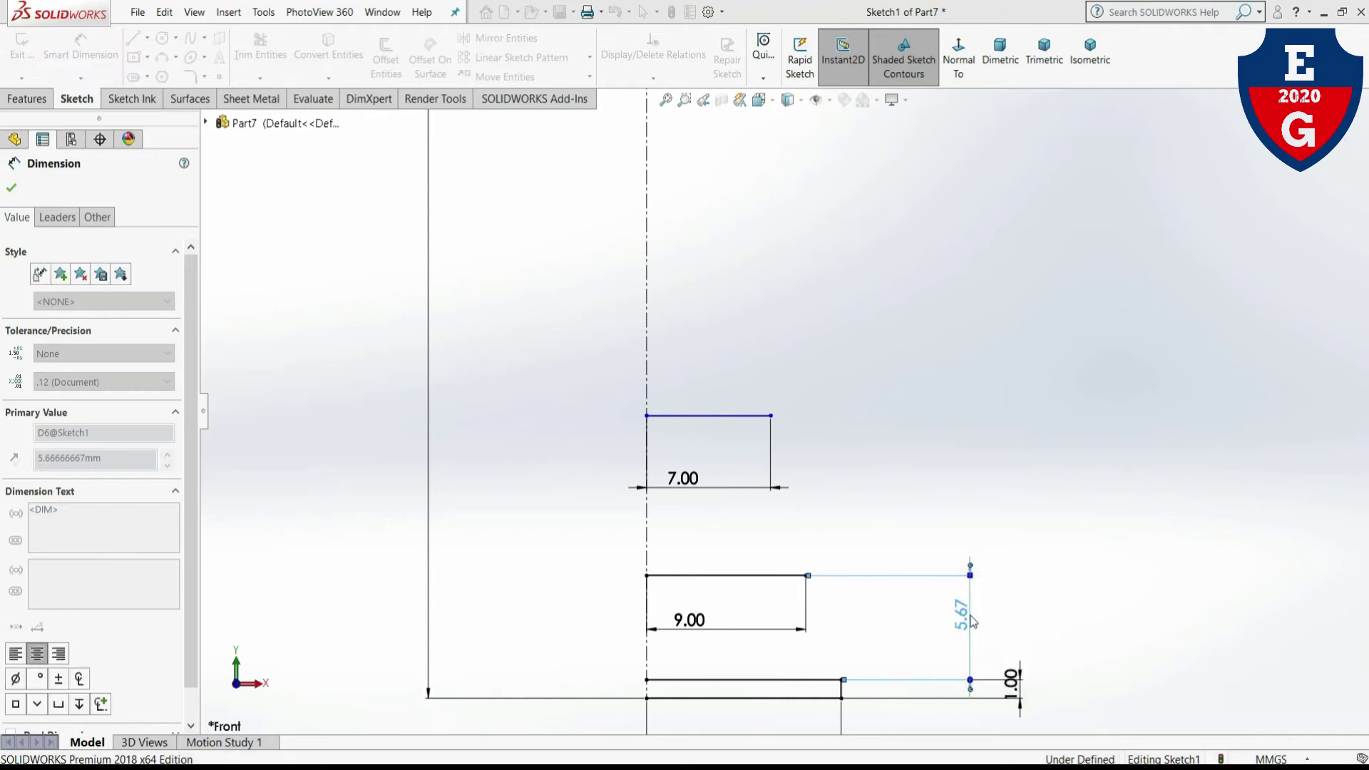
click(677, 416)
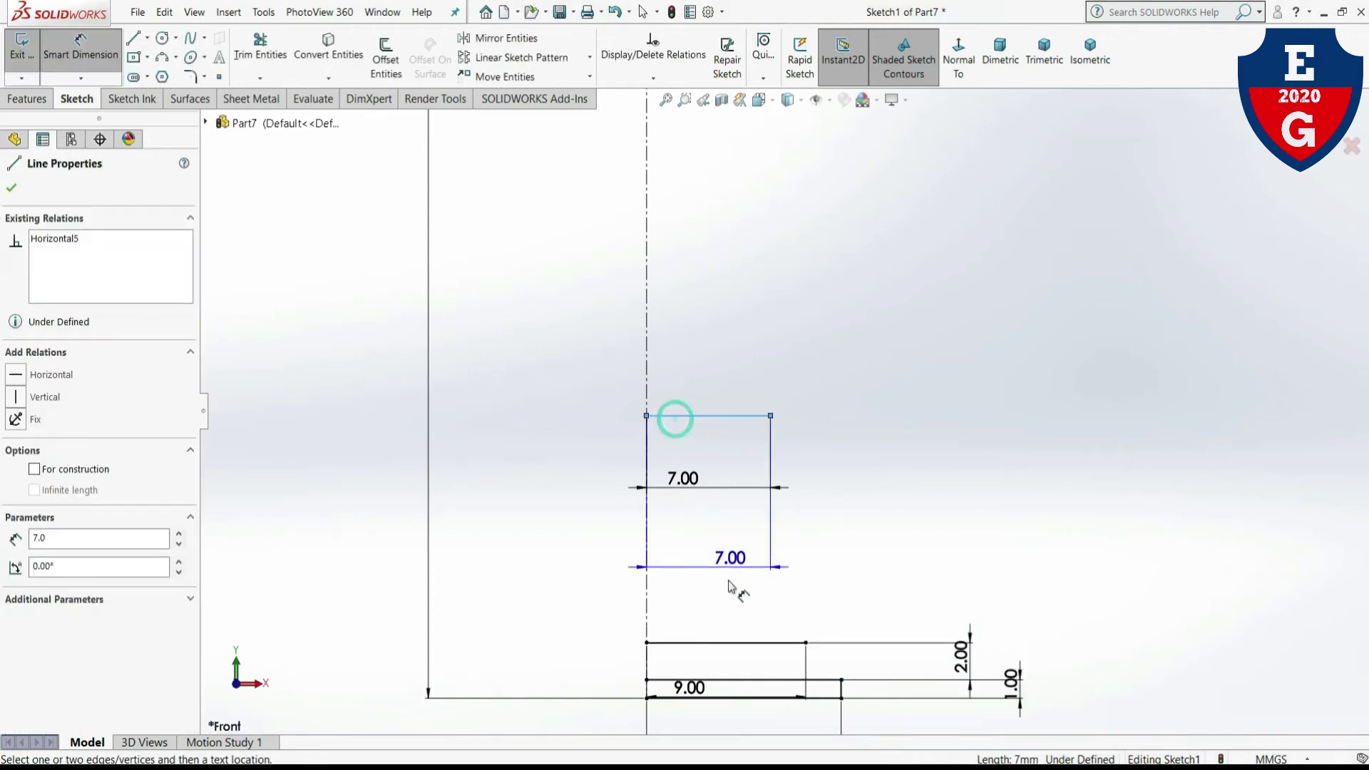
click(735, 643)
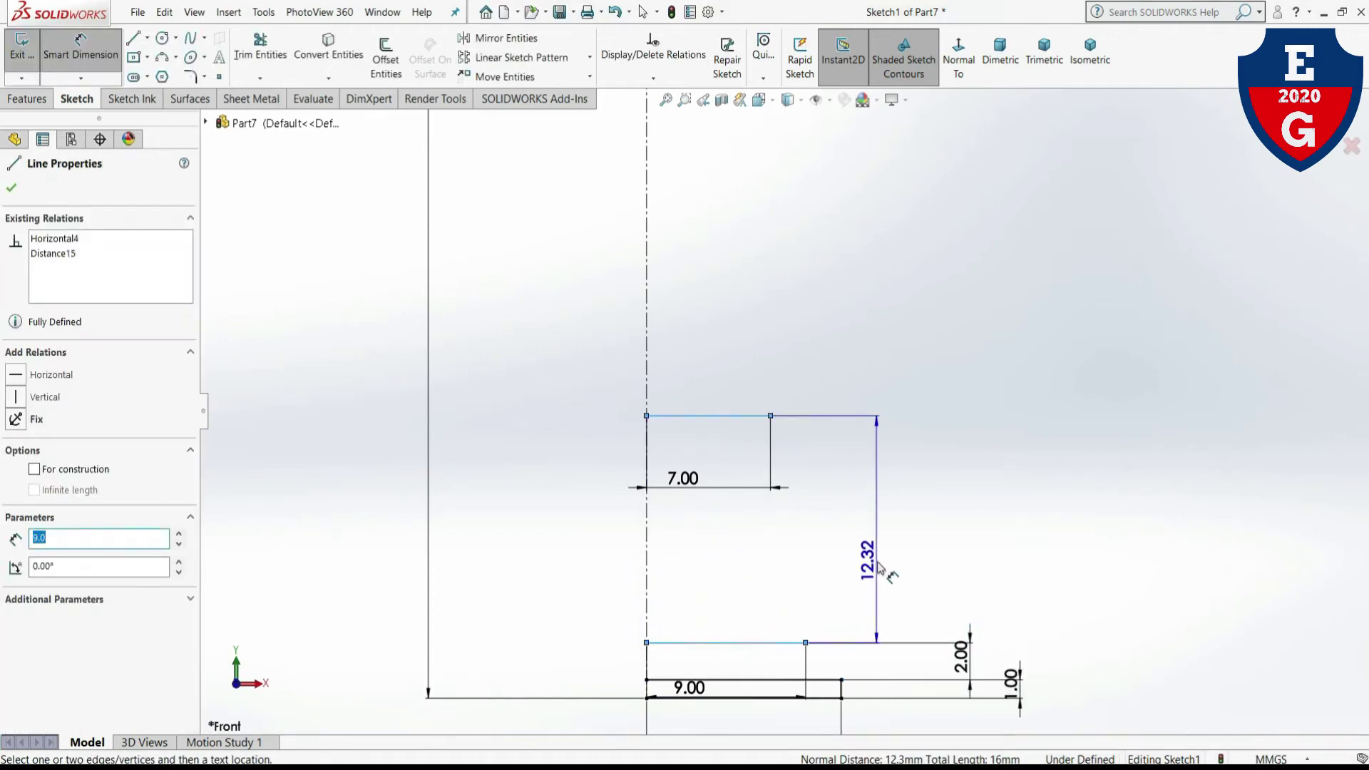
click(879, 574)
text(3)
key(Return)
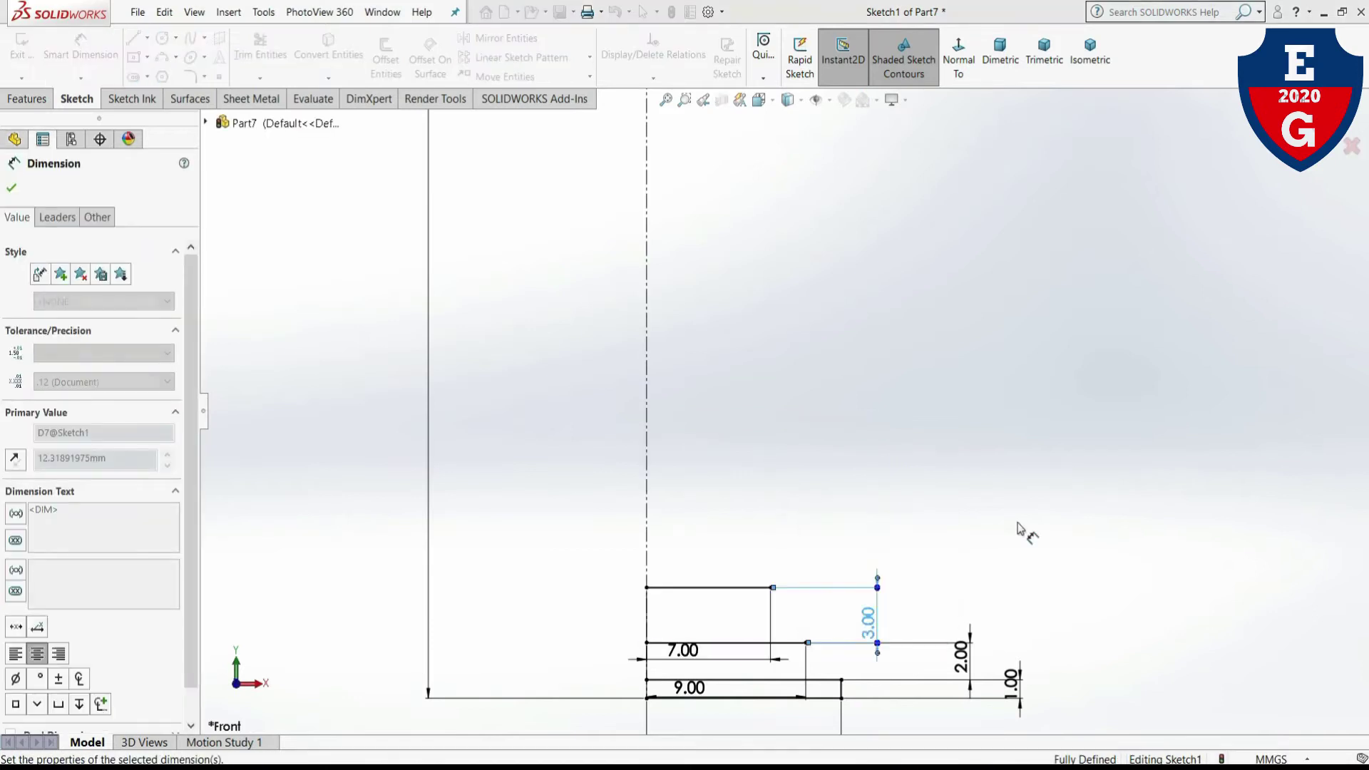
- Draw two 3-point arcs joining the ends of the 11, 9 and 7 mm steps
click(163, 58)
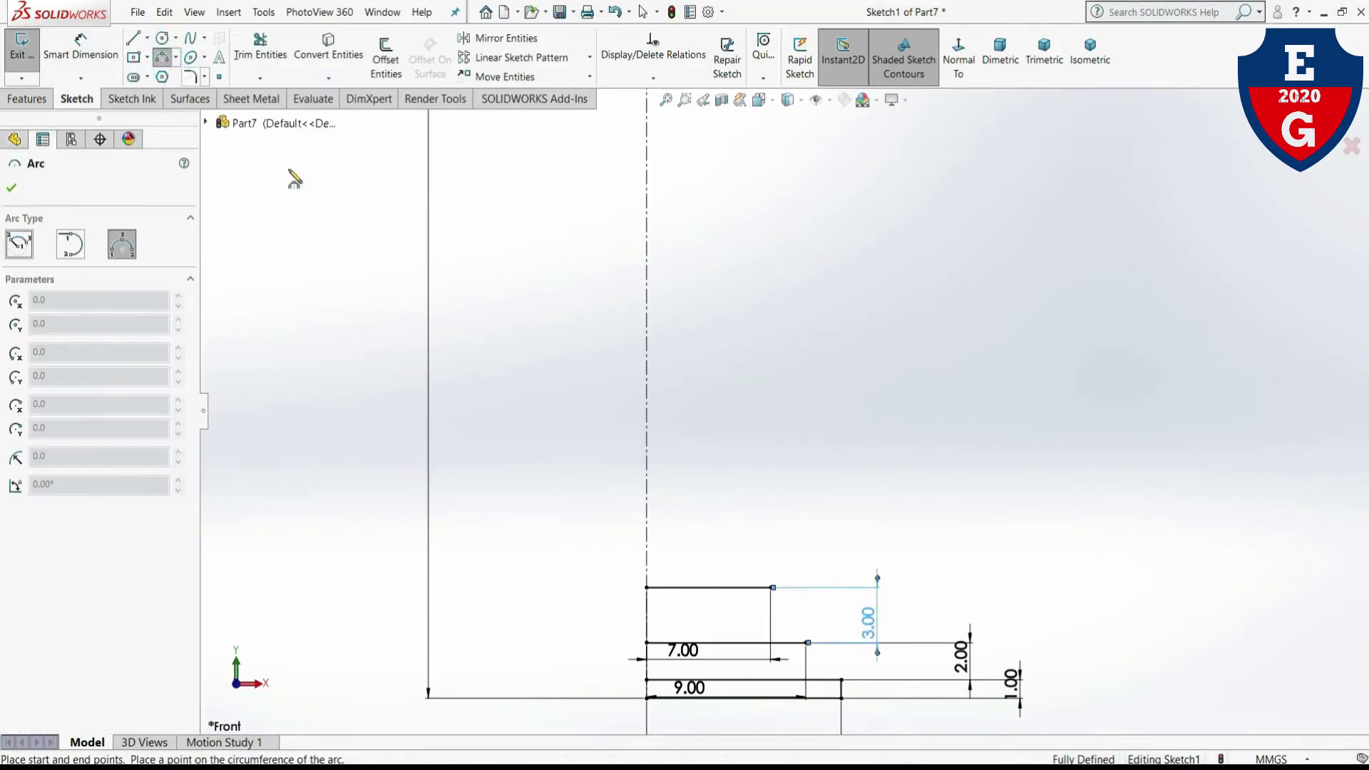
click(807, 643)
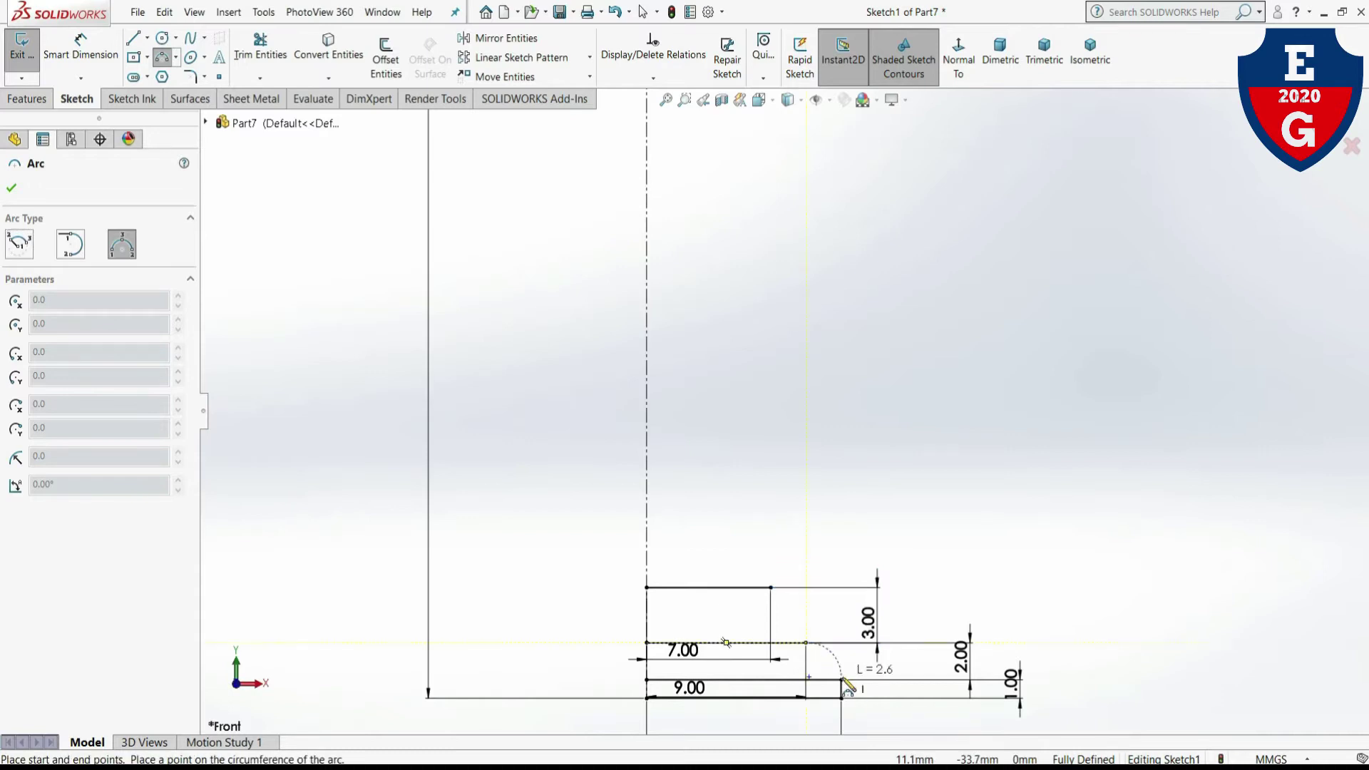
click(842, 679)
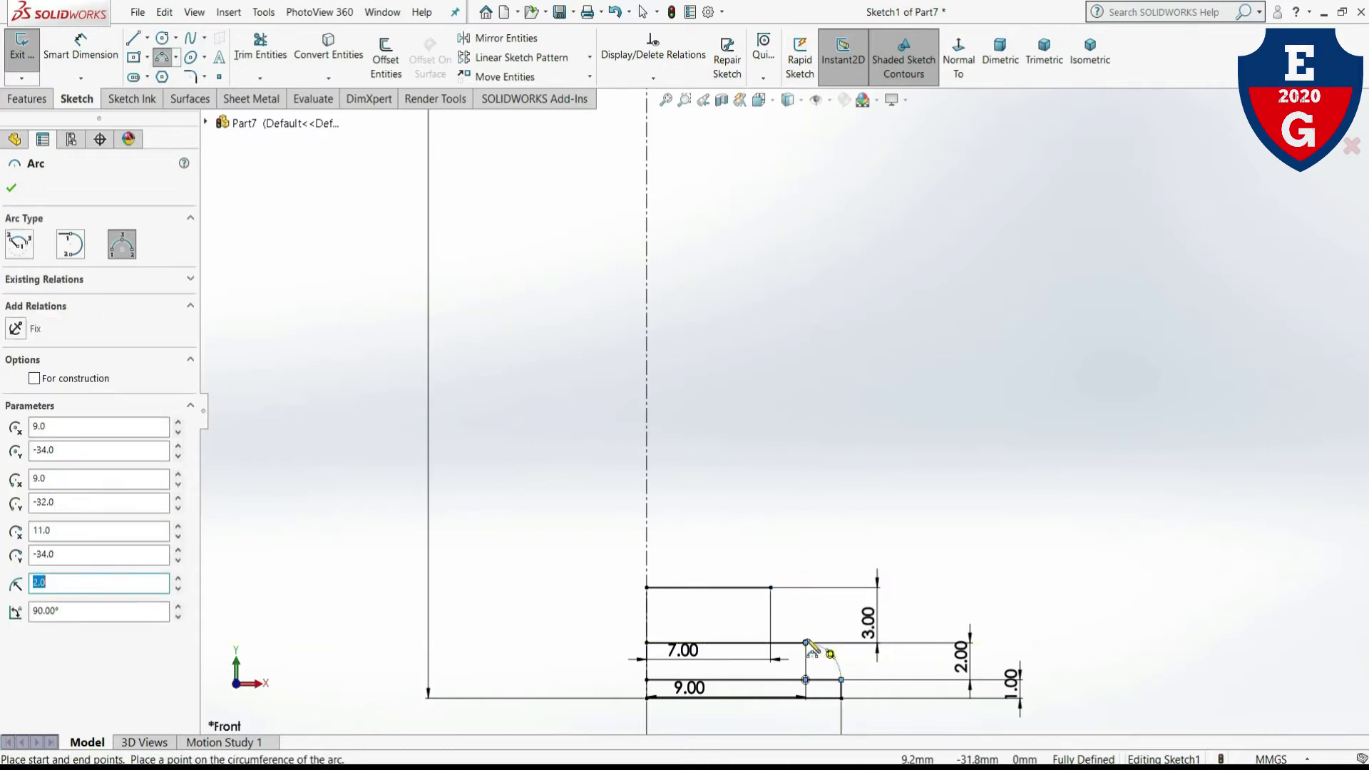
click(771, 588)
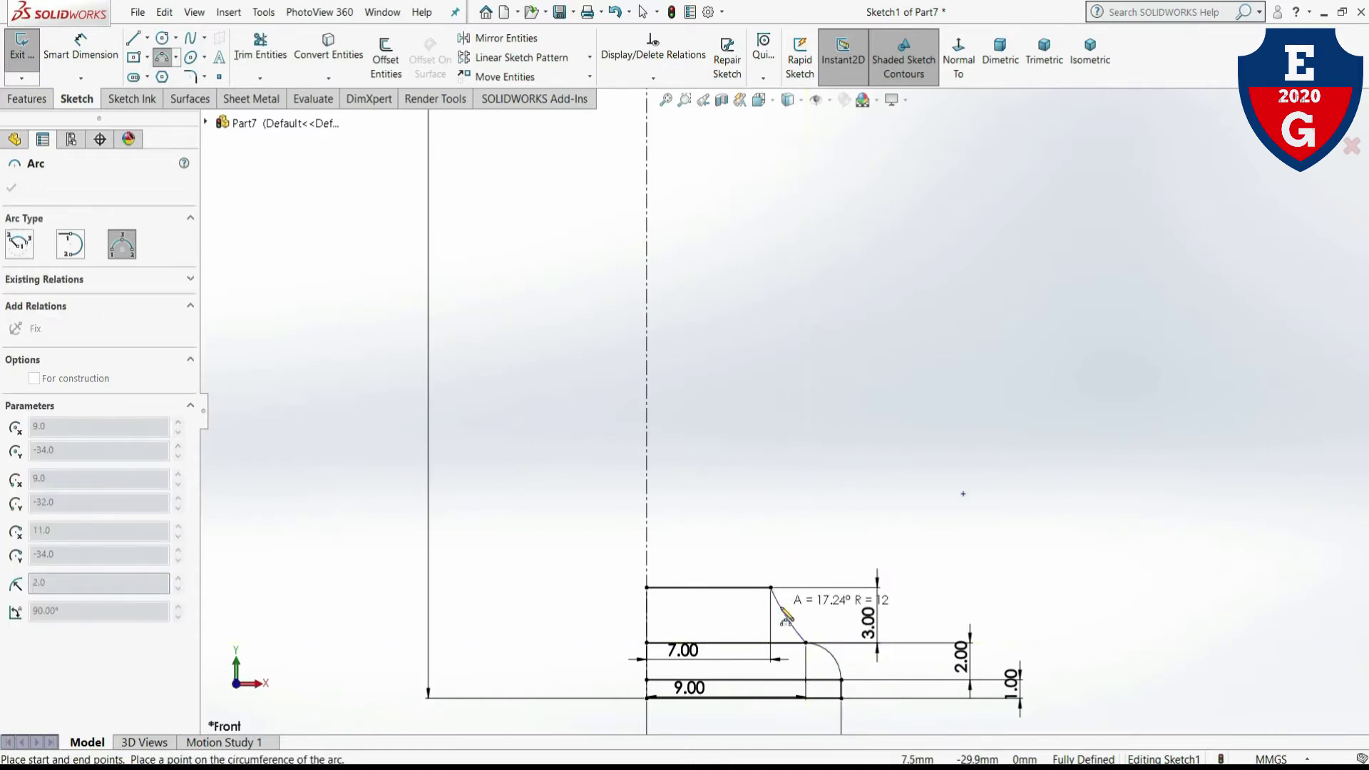
click(801, 624)
right_click(806, 623)
click(809, 627)
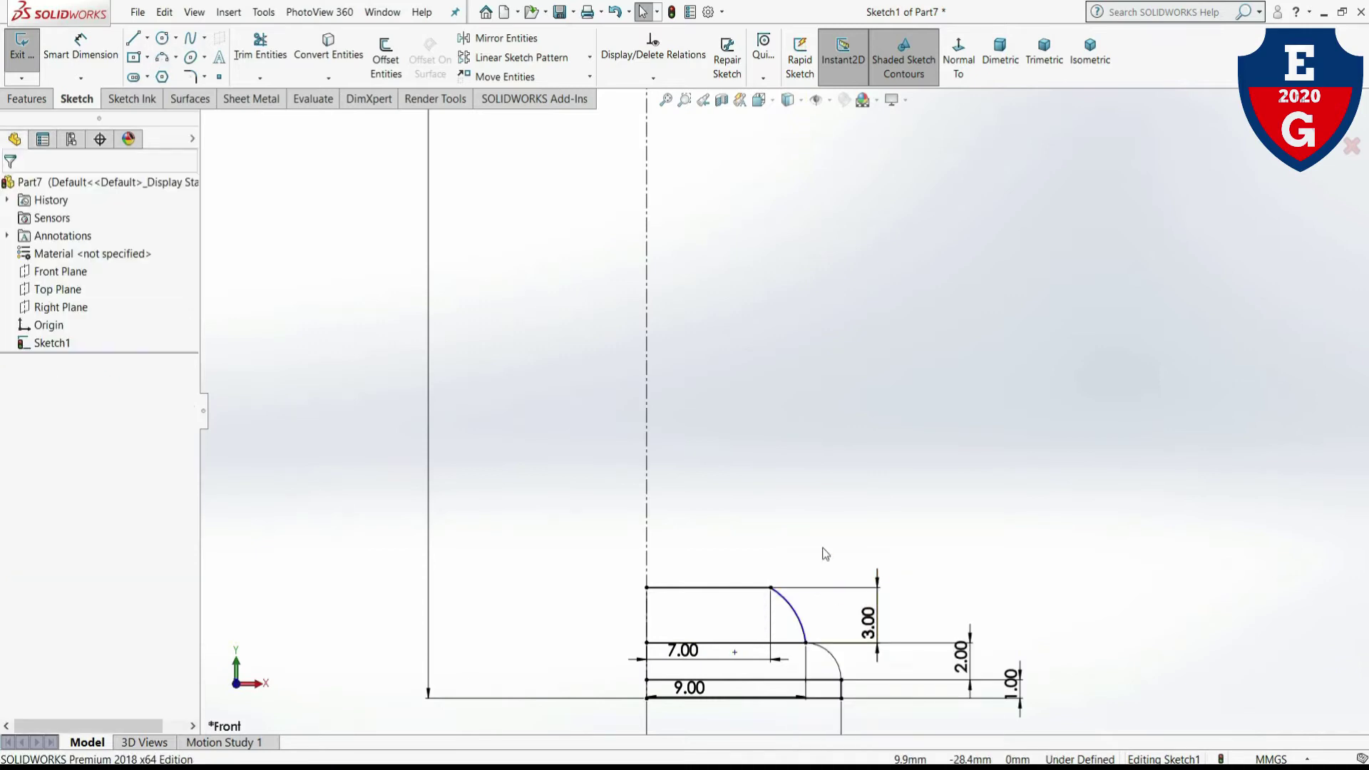
- Give the small arc a driven radius and set the large arc's radius to 3 mm
click(80, 49)
click(837, 662)
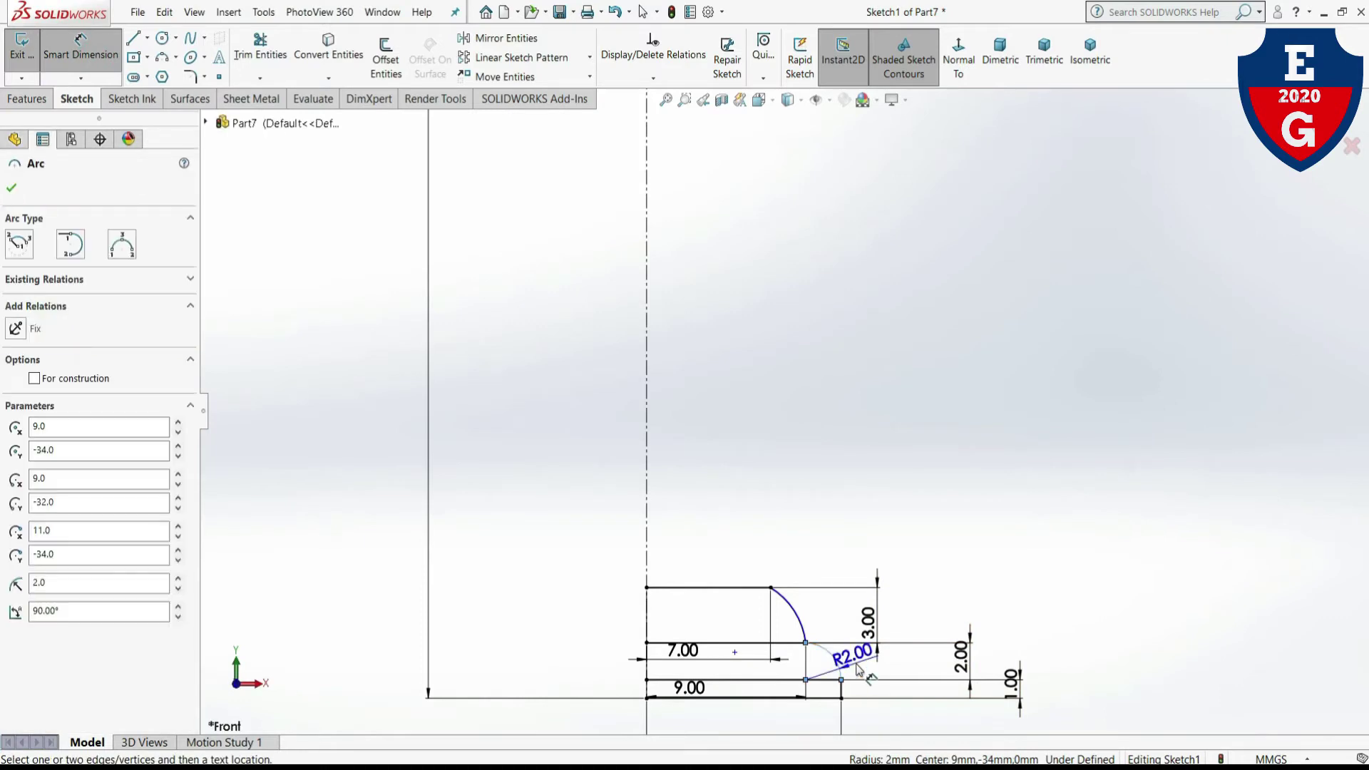
click(784, 385)
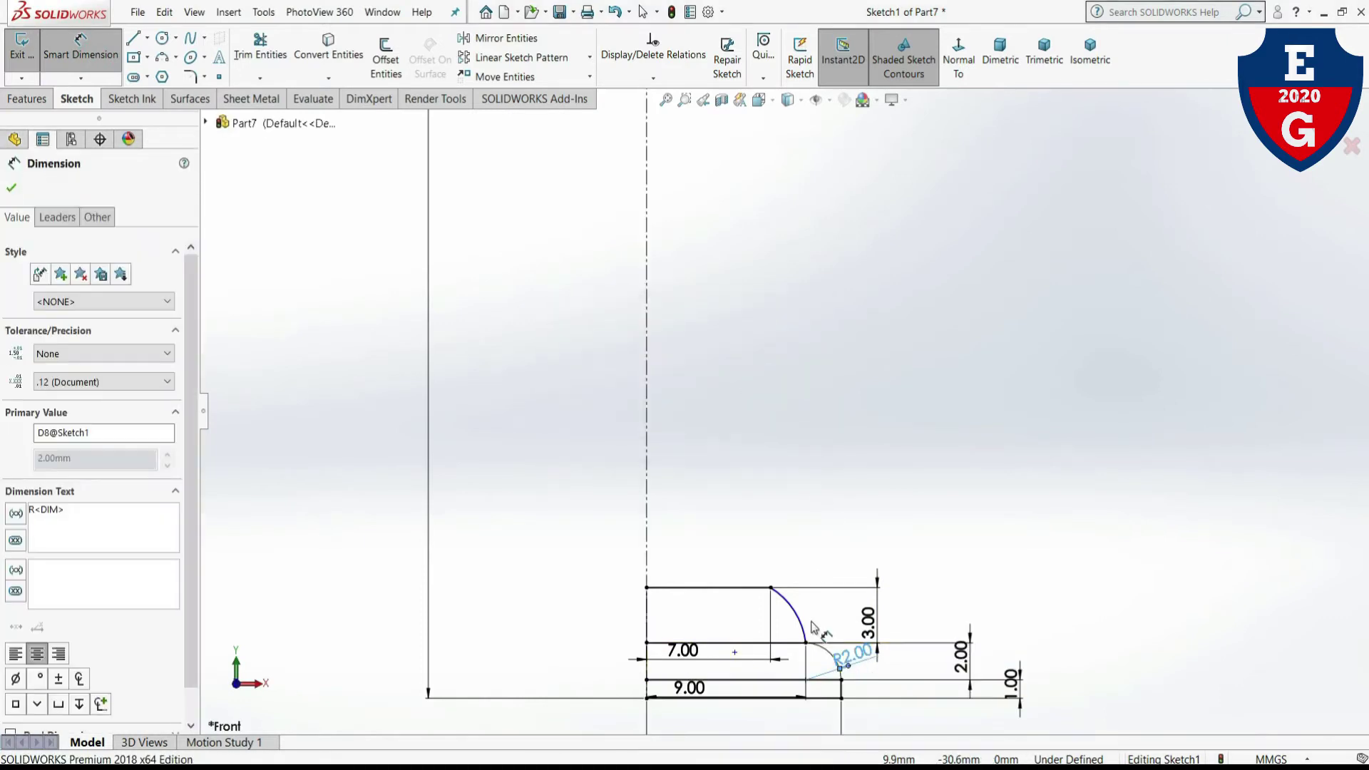
click(802, 619)
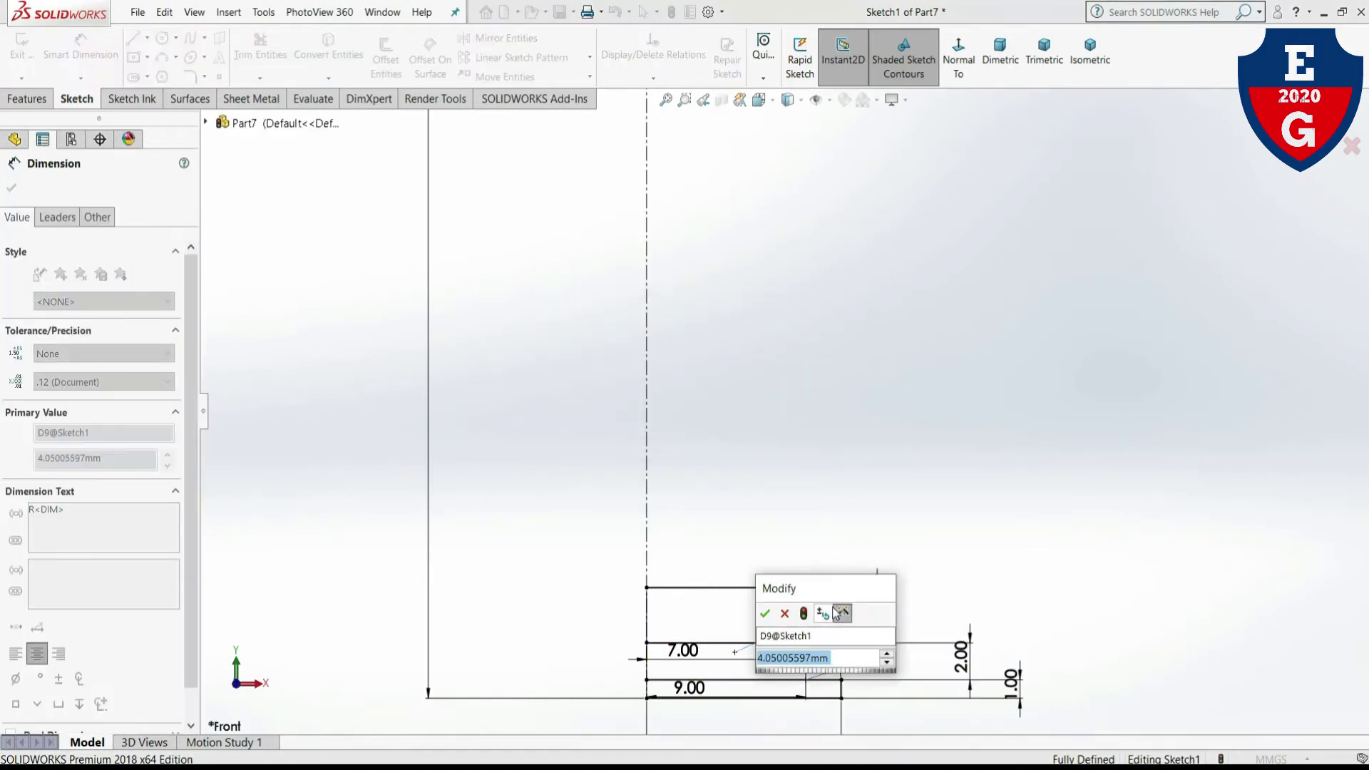
text(3)
key(Return)
right_click(868, 446)
click(899, 565)
double_click(851, 659)
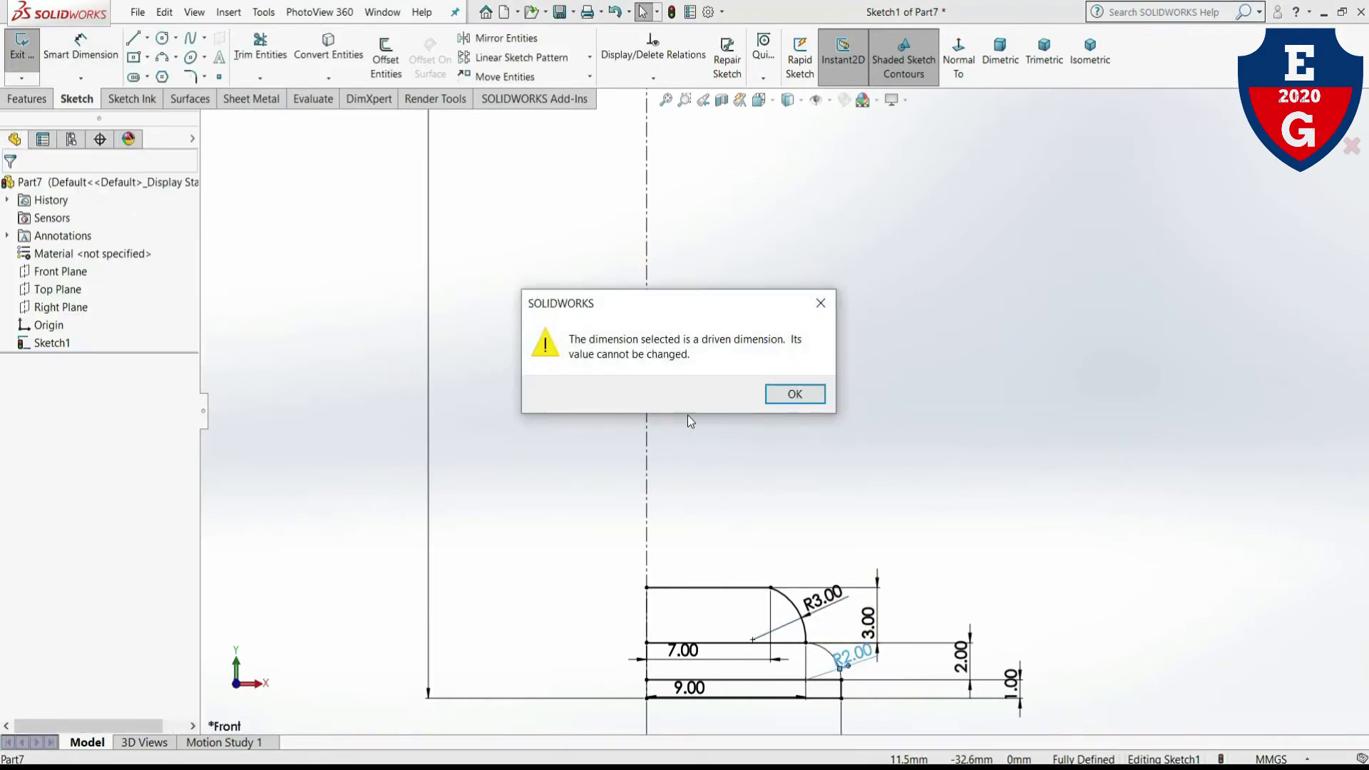
click(791, 394)
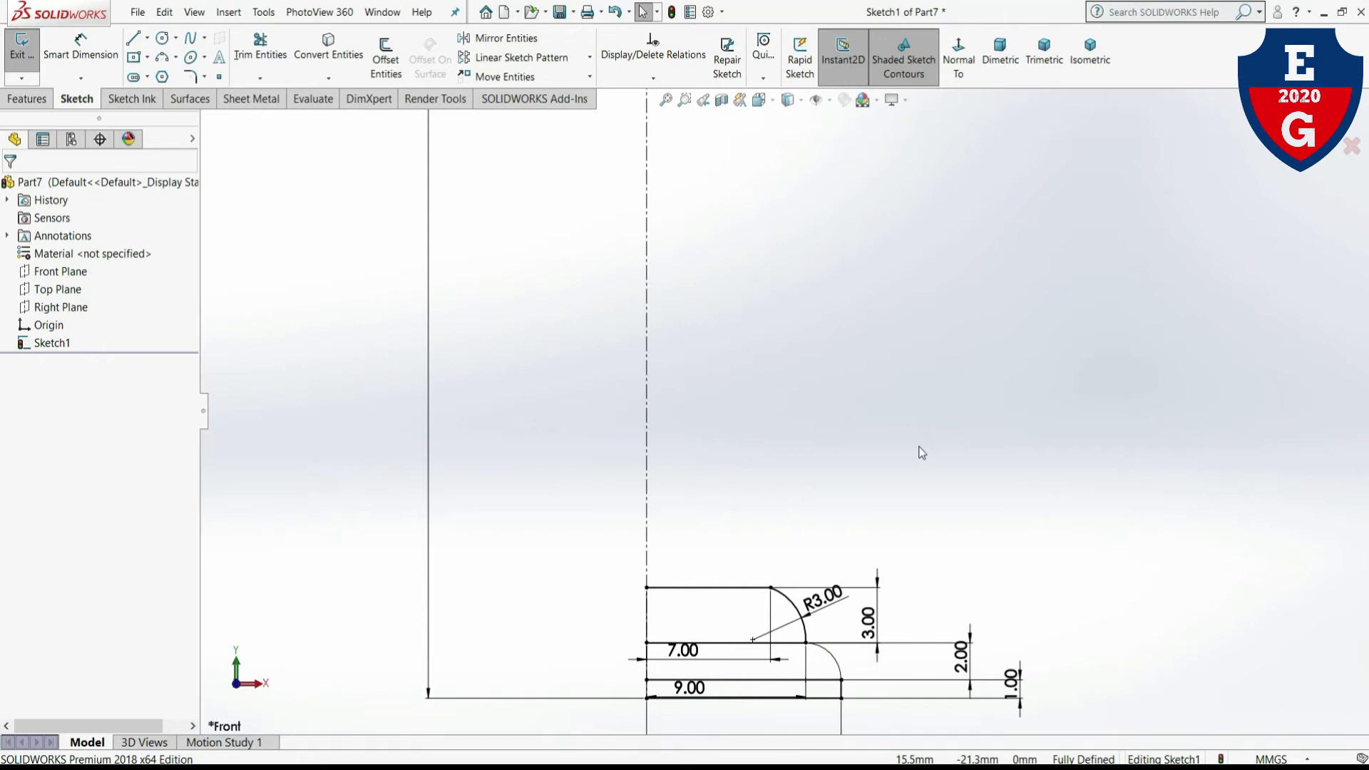
scroll(917, 453, up, 3)
scroll(798, 204, up, 1)
scroll(798, 217, up, 1)
scroll(799, 228, up, 1)
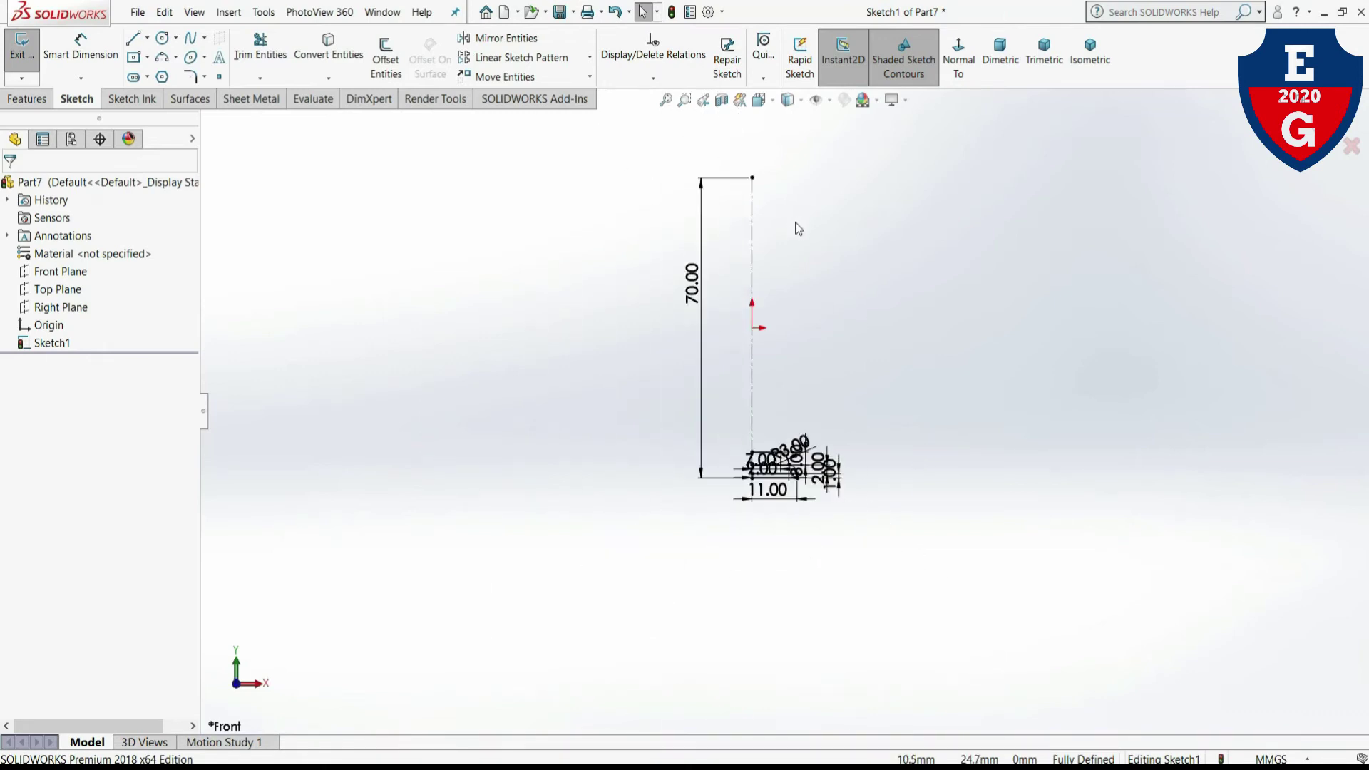
scroll(770, 265, down, 2)
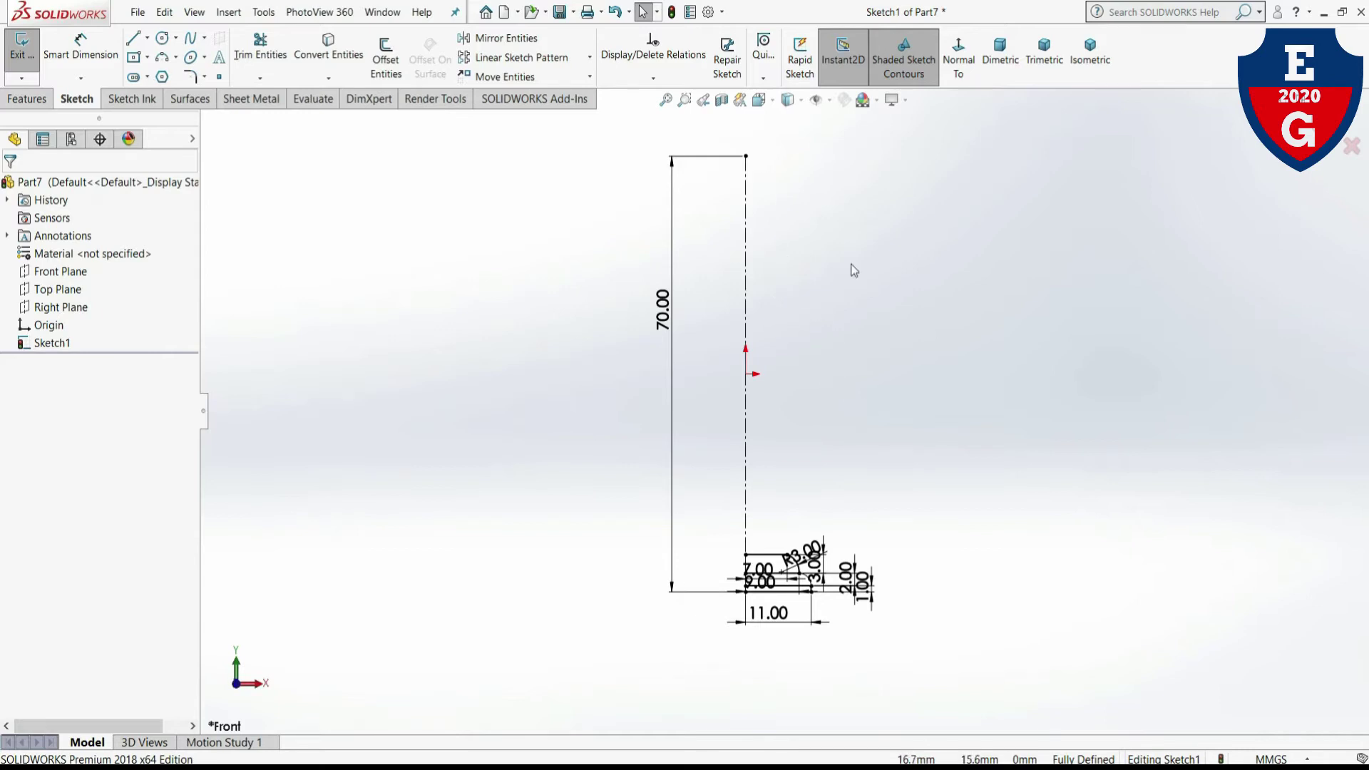
scroll(870, 214, down, 1)
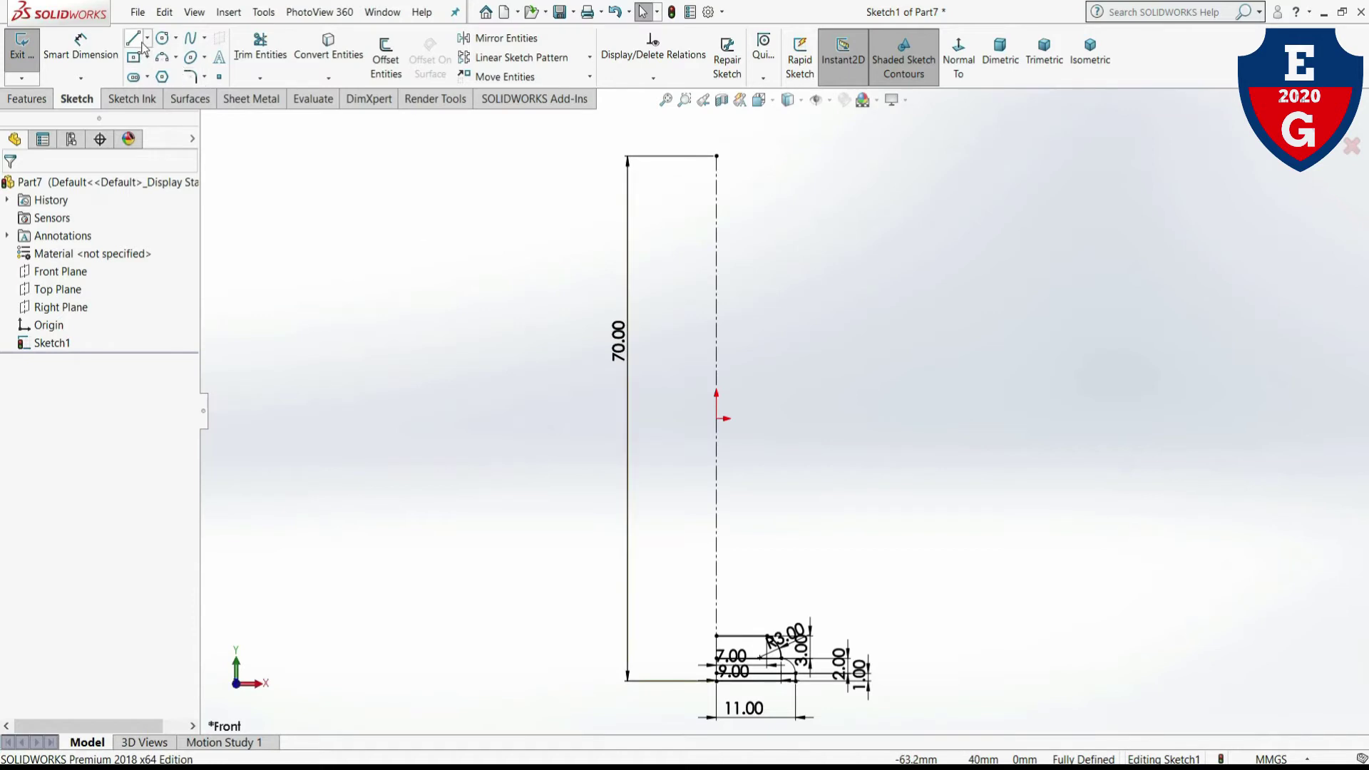
- Draw a horizontal line outward from the centerline at the origin
key(l)
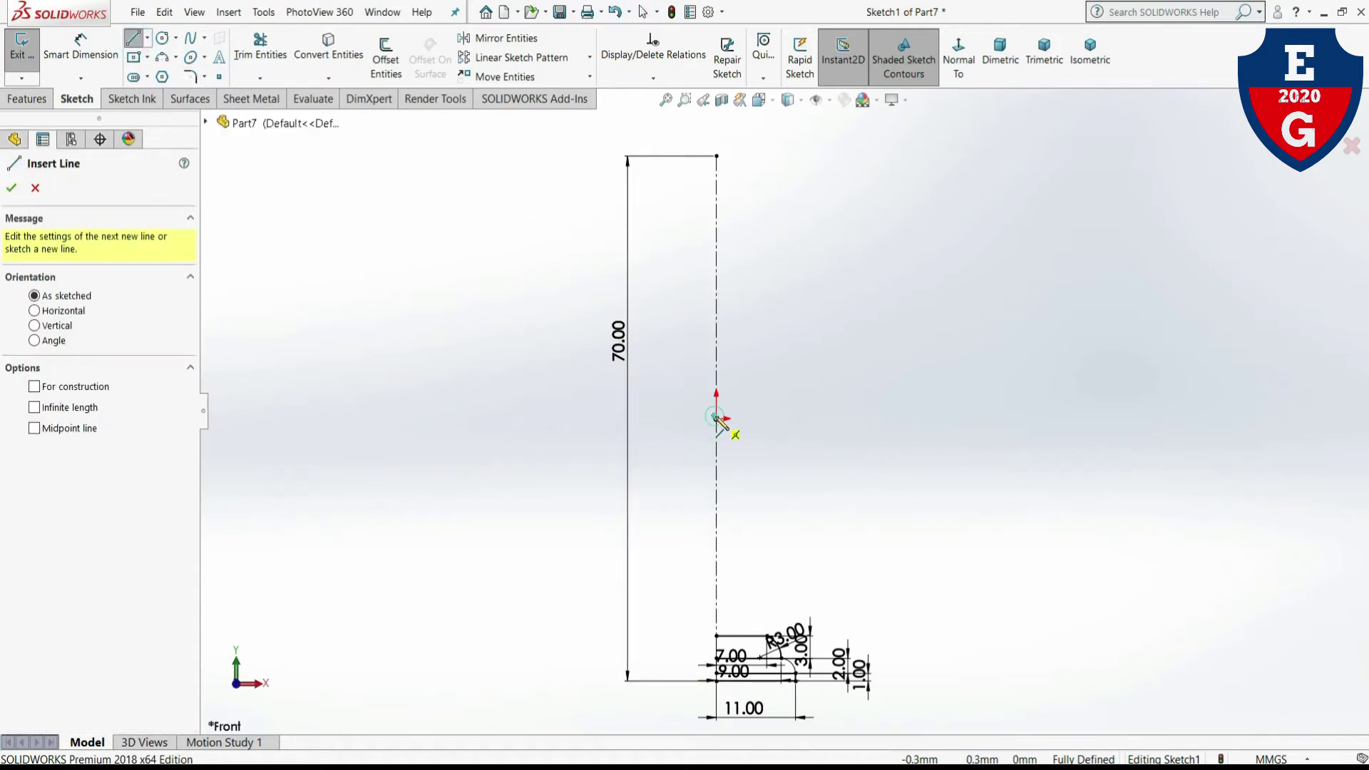
click(716, 417)
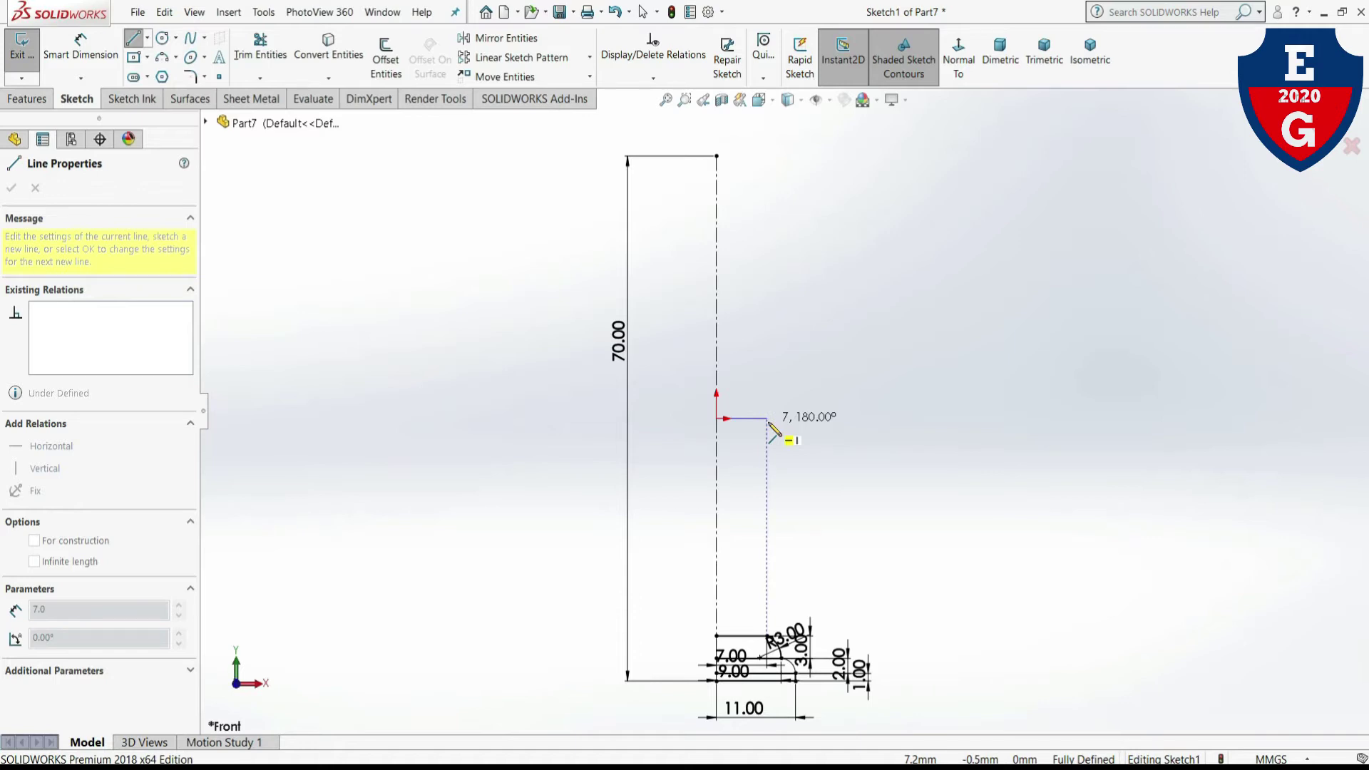
click(768, 419)
right_click(769, 423)
click(816, 430)
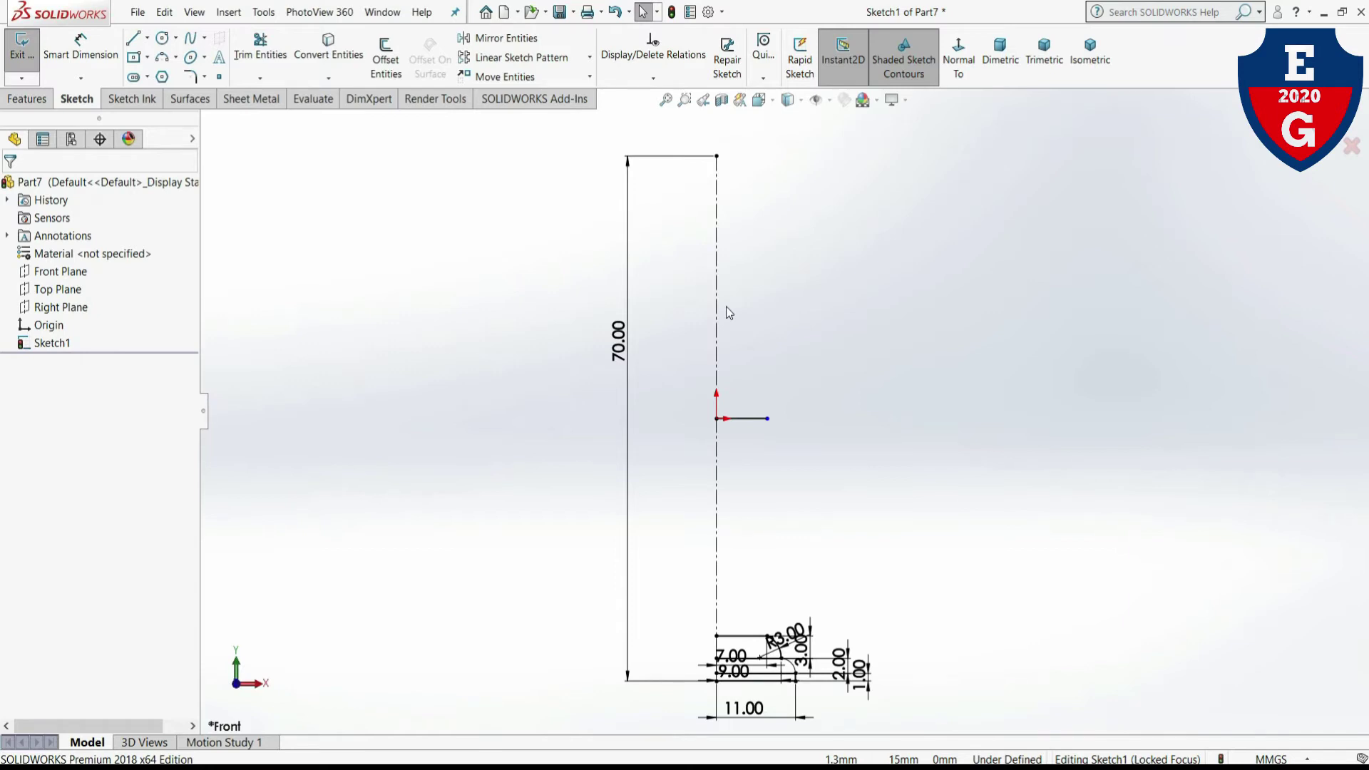
- Dimension the new horizontal line to 9 mm long
scroll(796, 488, down, 1)
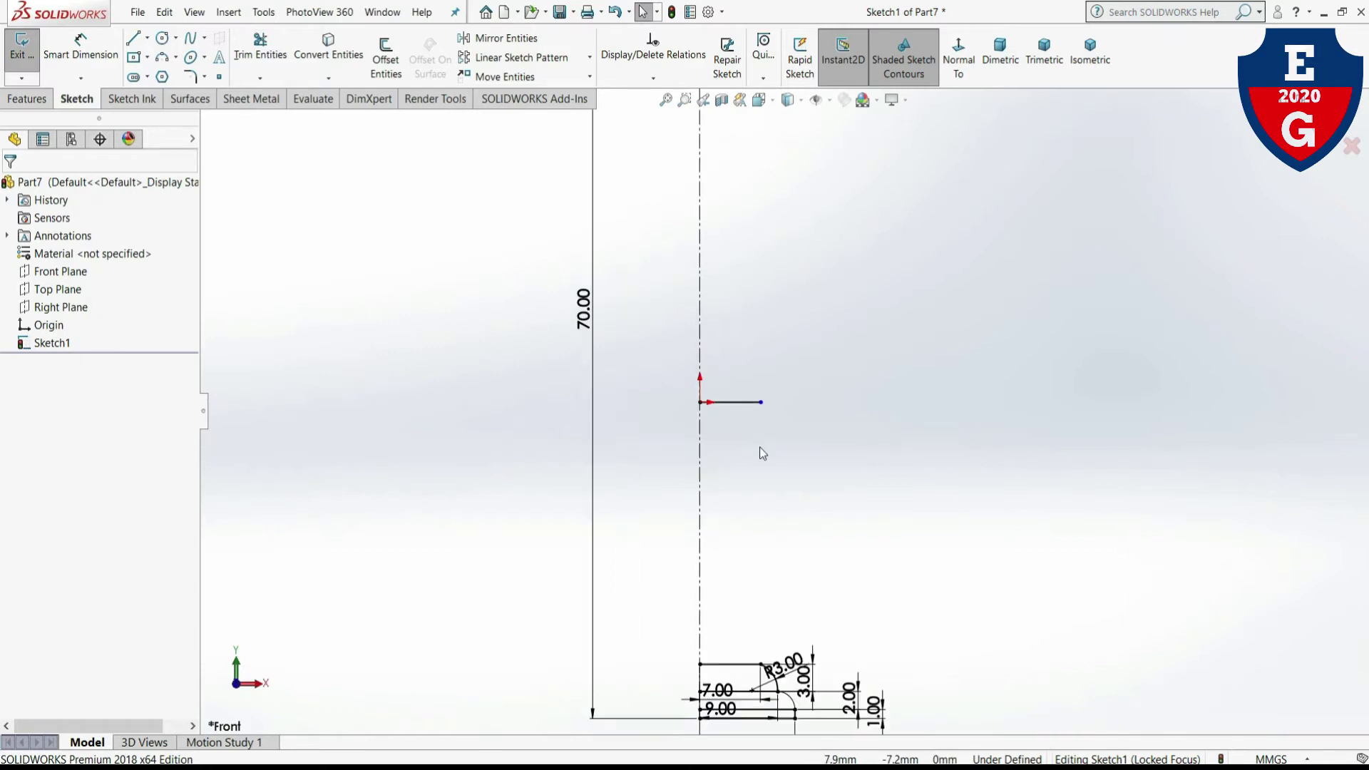
click(104, 53)
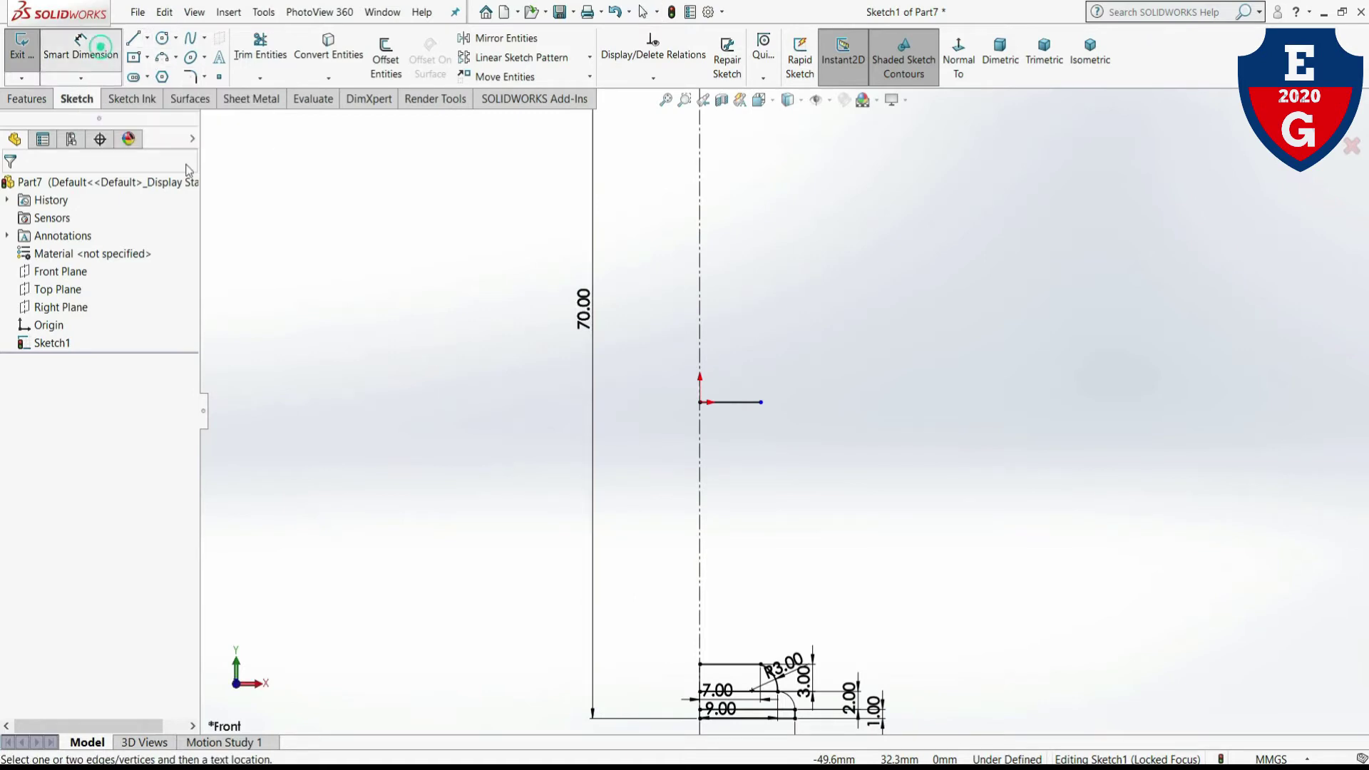
click(732, 405)
click(736, 454)
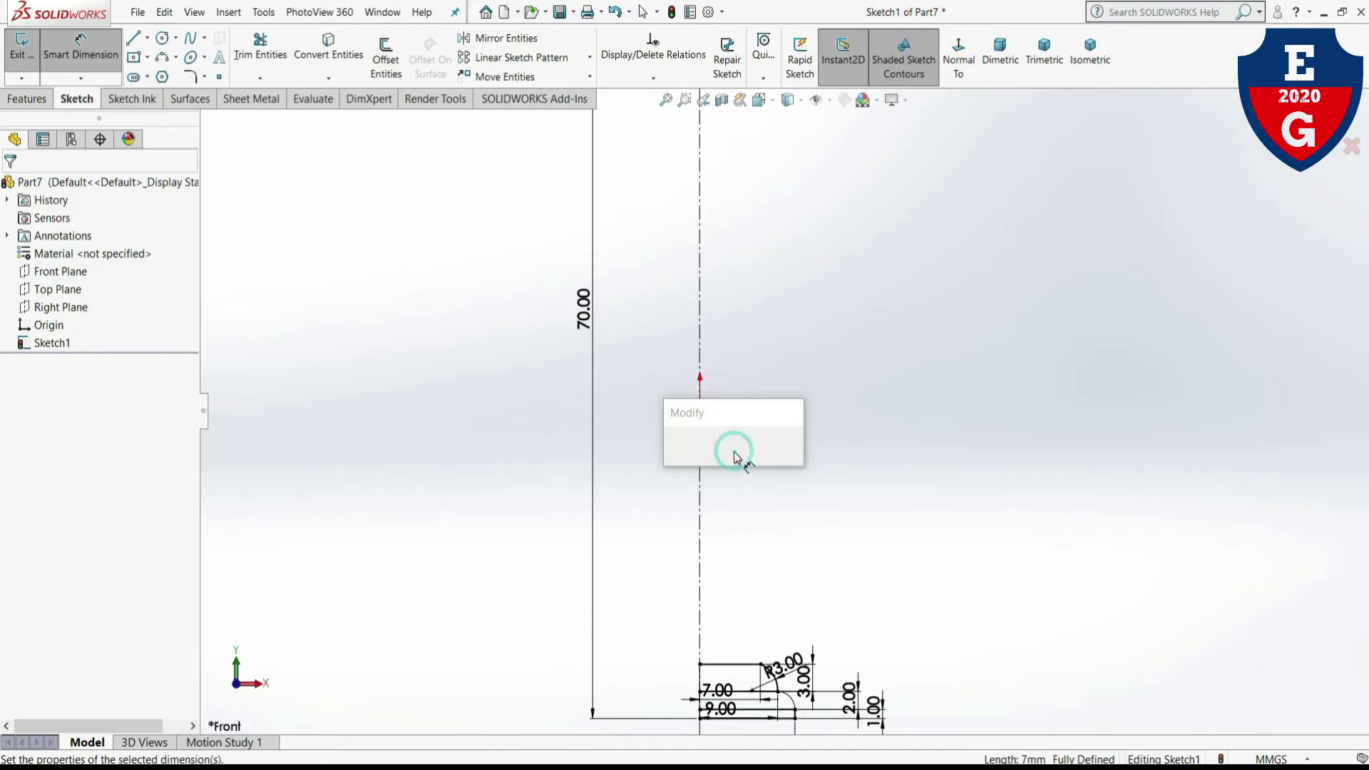
text(9)
key(Return)
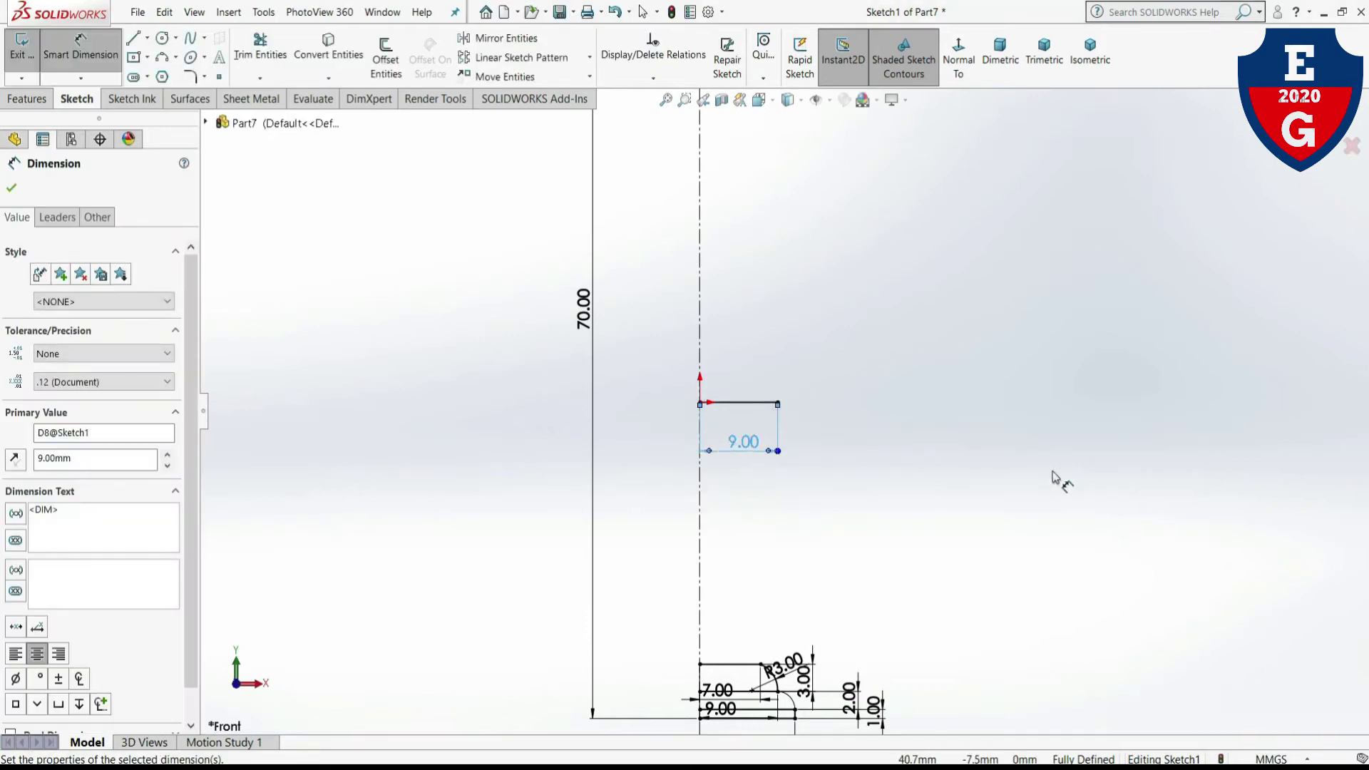
right_click(1052, 474)
click(1063, 520)
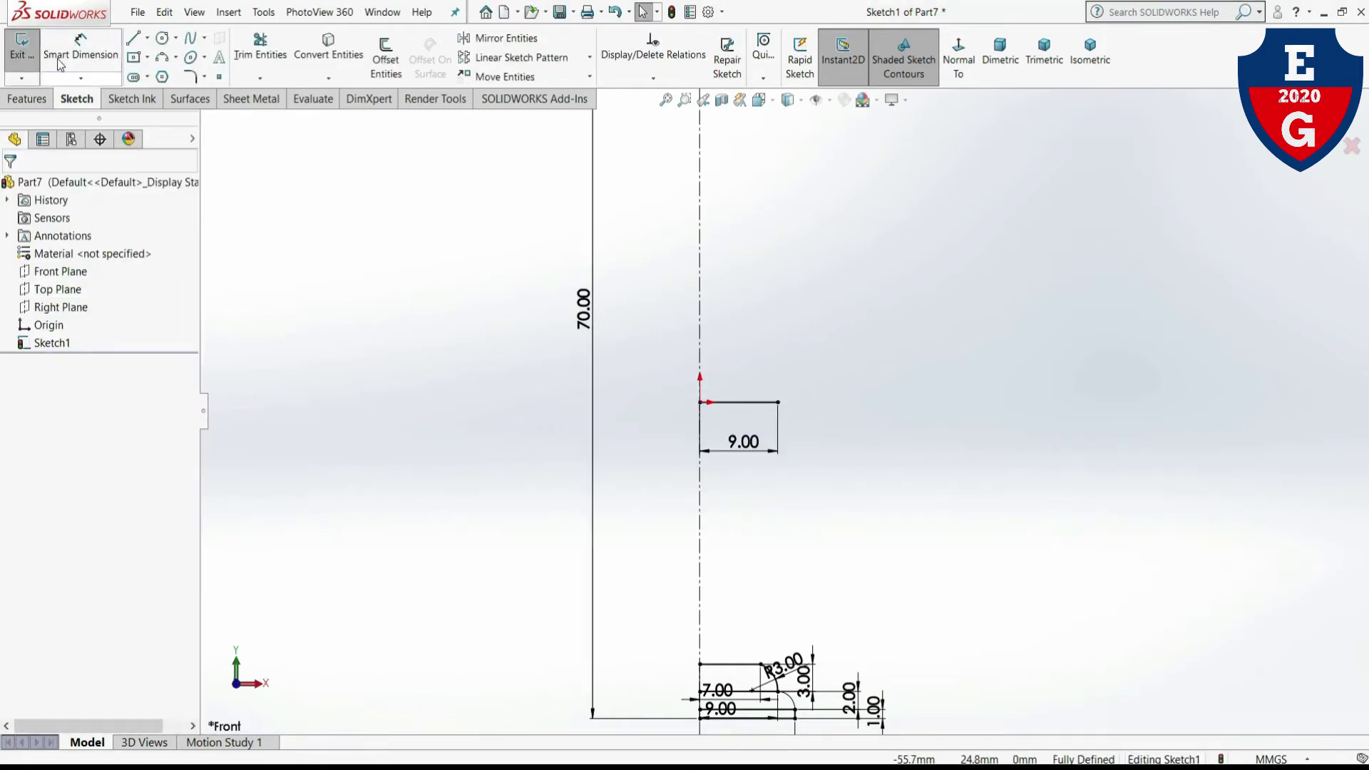
click(162, 56)
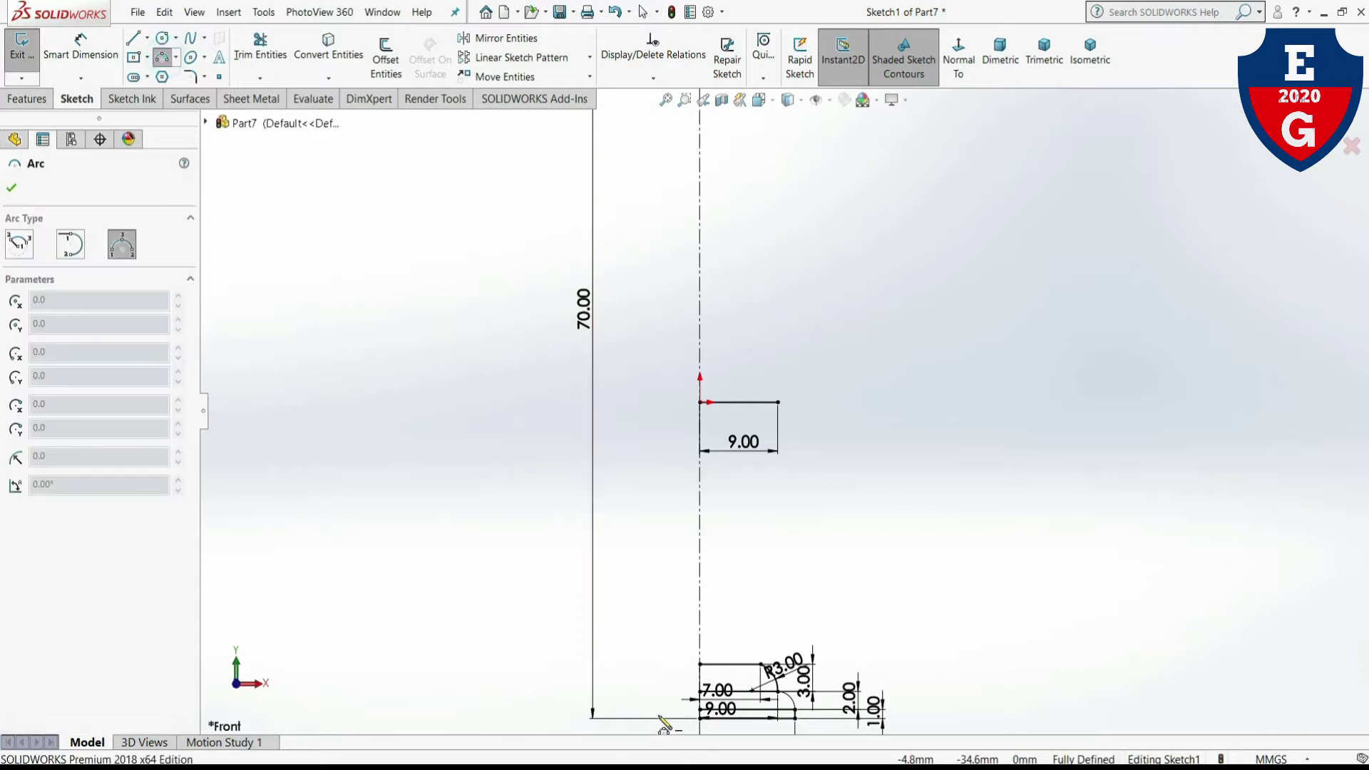
- Draw a sweeping 3-point arc from the lower step's endpoint up to the 9 mm top line
click(762, 667)
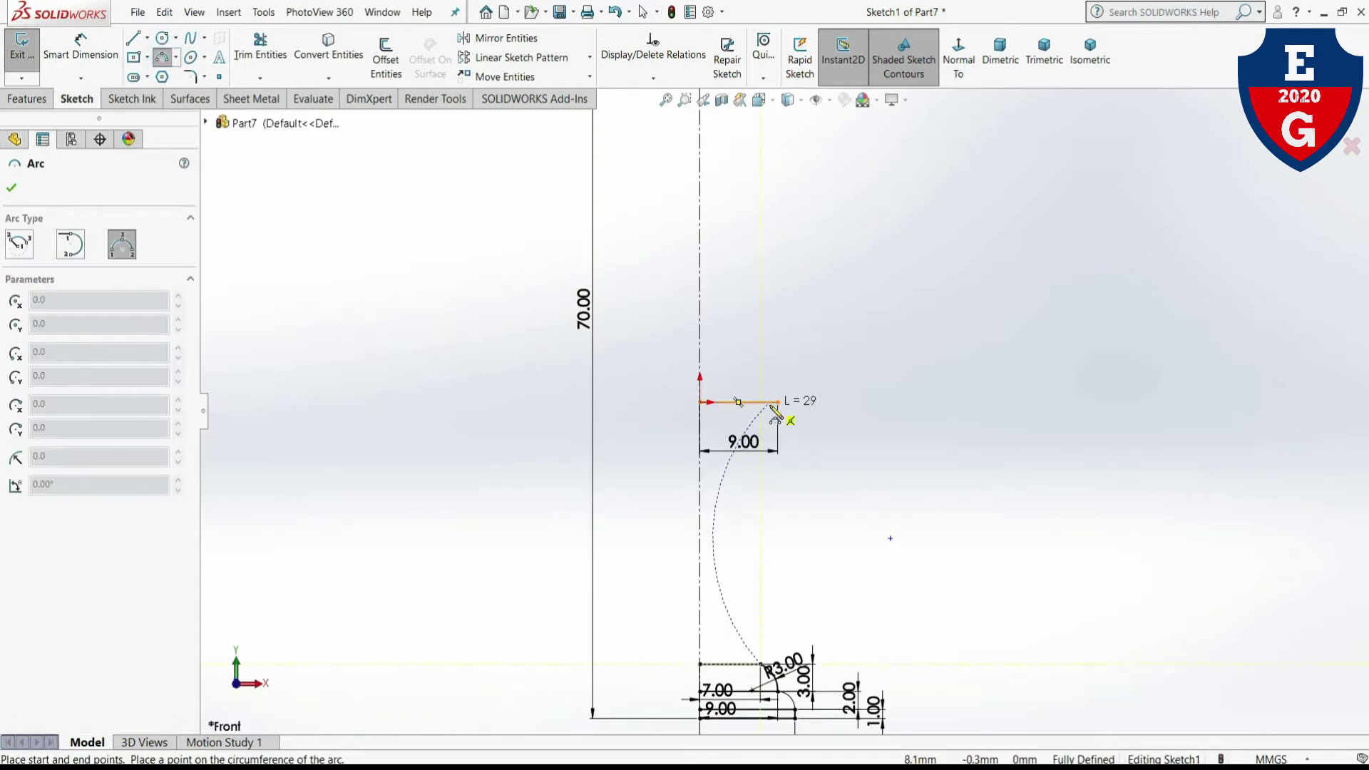
click(762, 402)
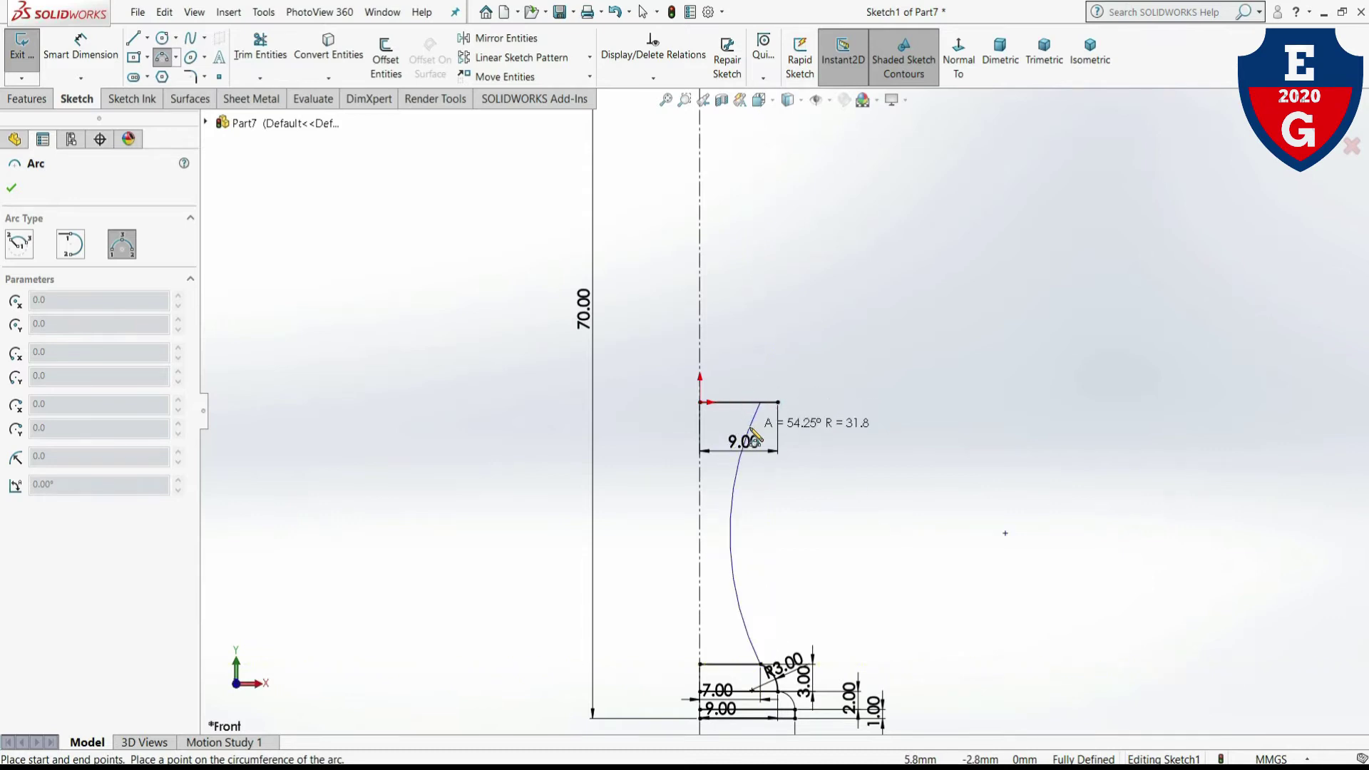
click(747, 501)
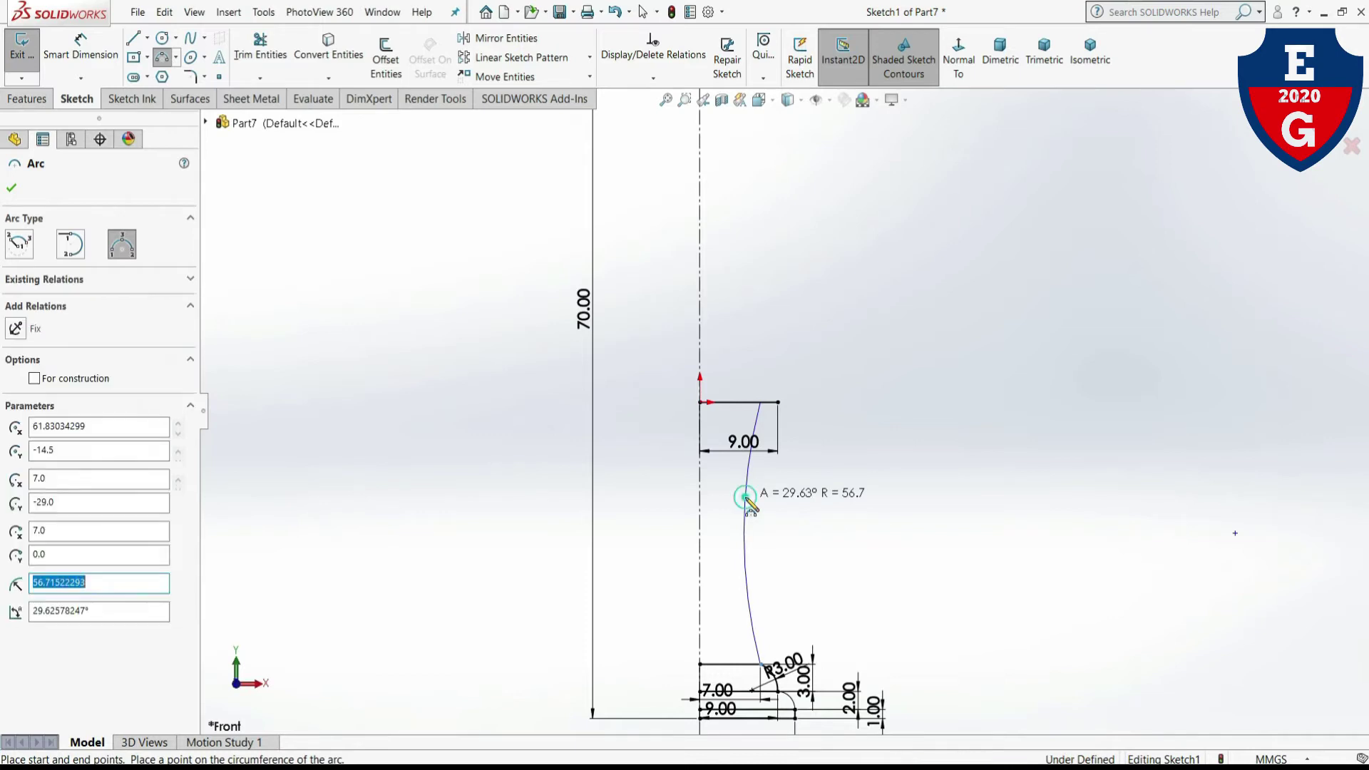
right_click(764, 512)
click(797, 516)
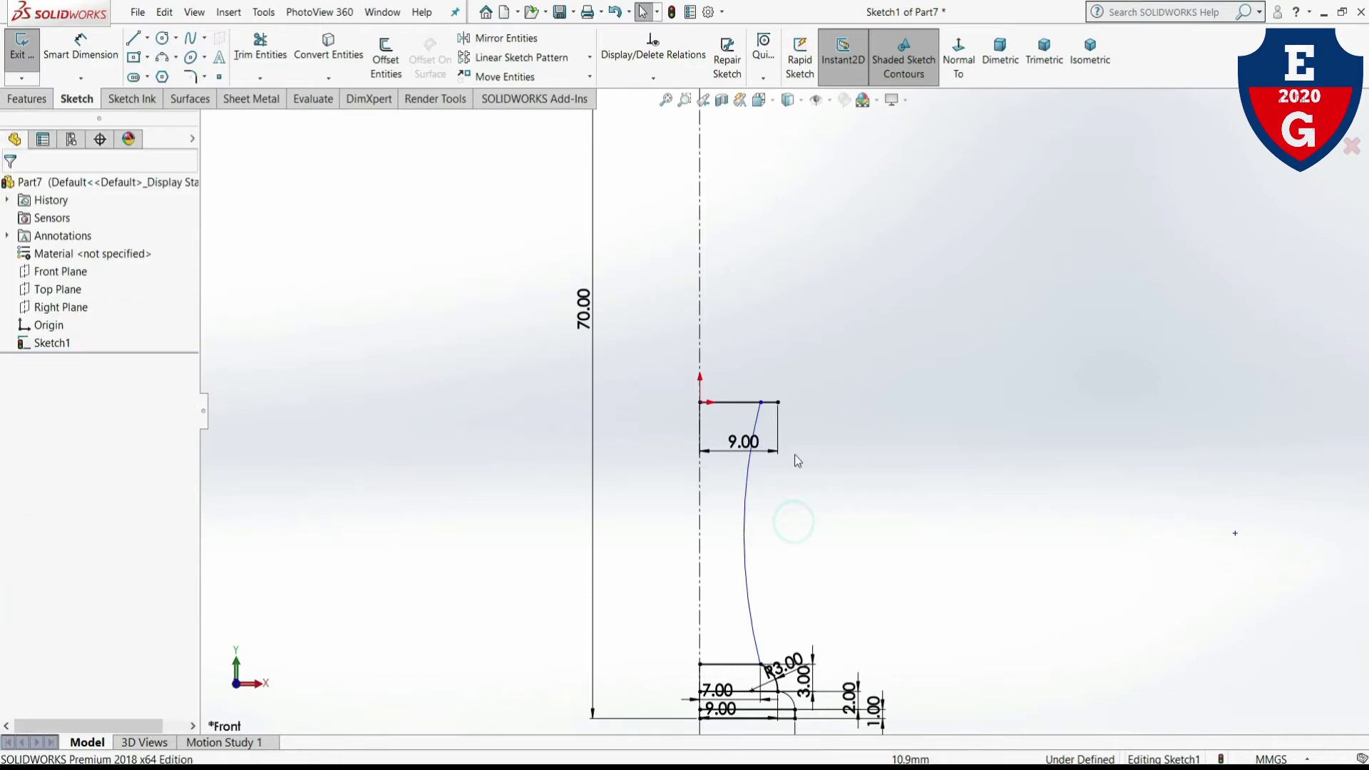
- Add a driven 29.00 height dimension between the top and bottom lines
click(66, 63)
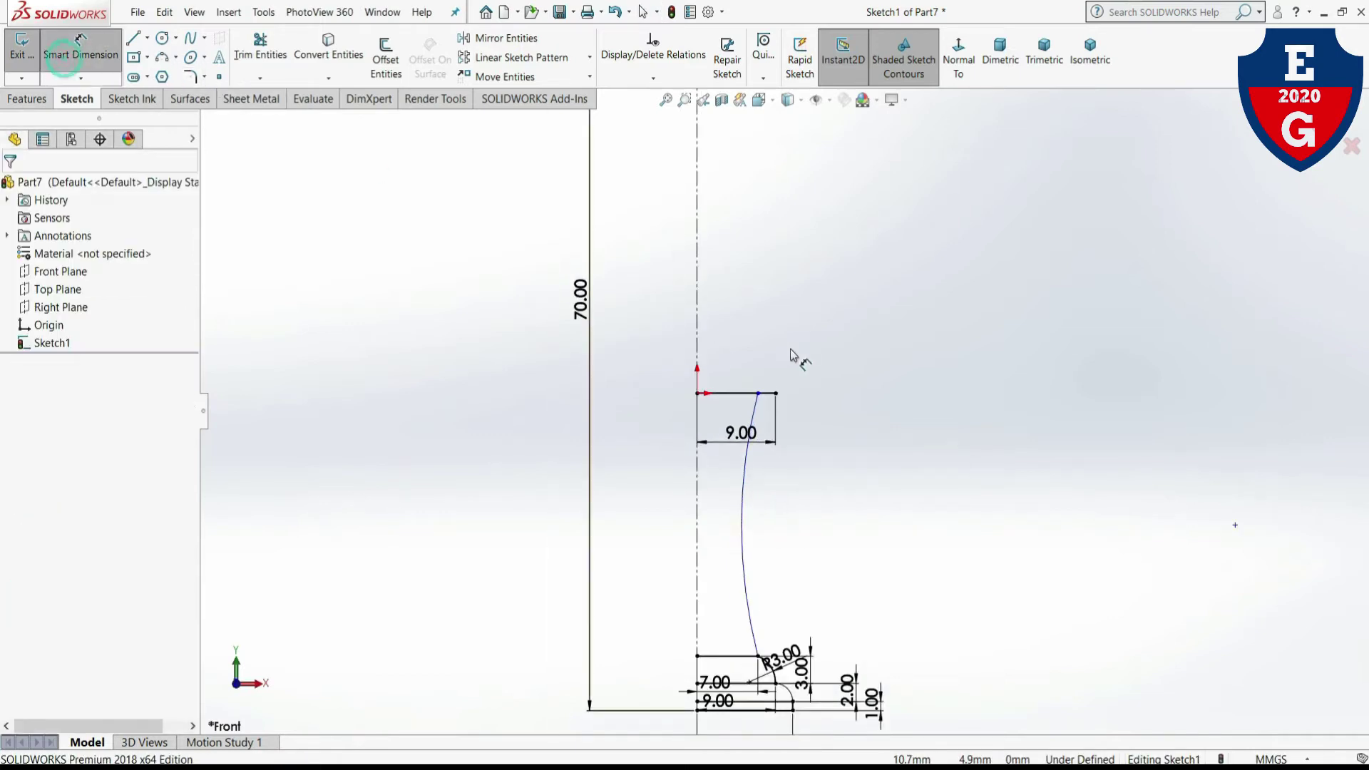
click(733, 393)
click(727, 656)
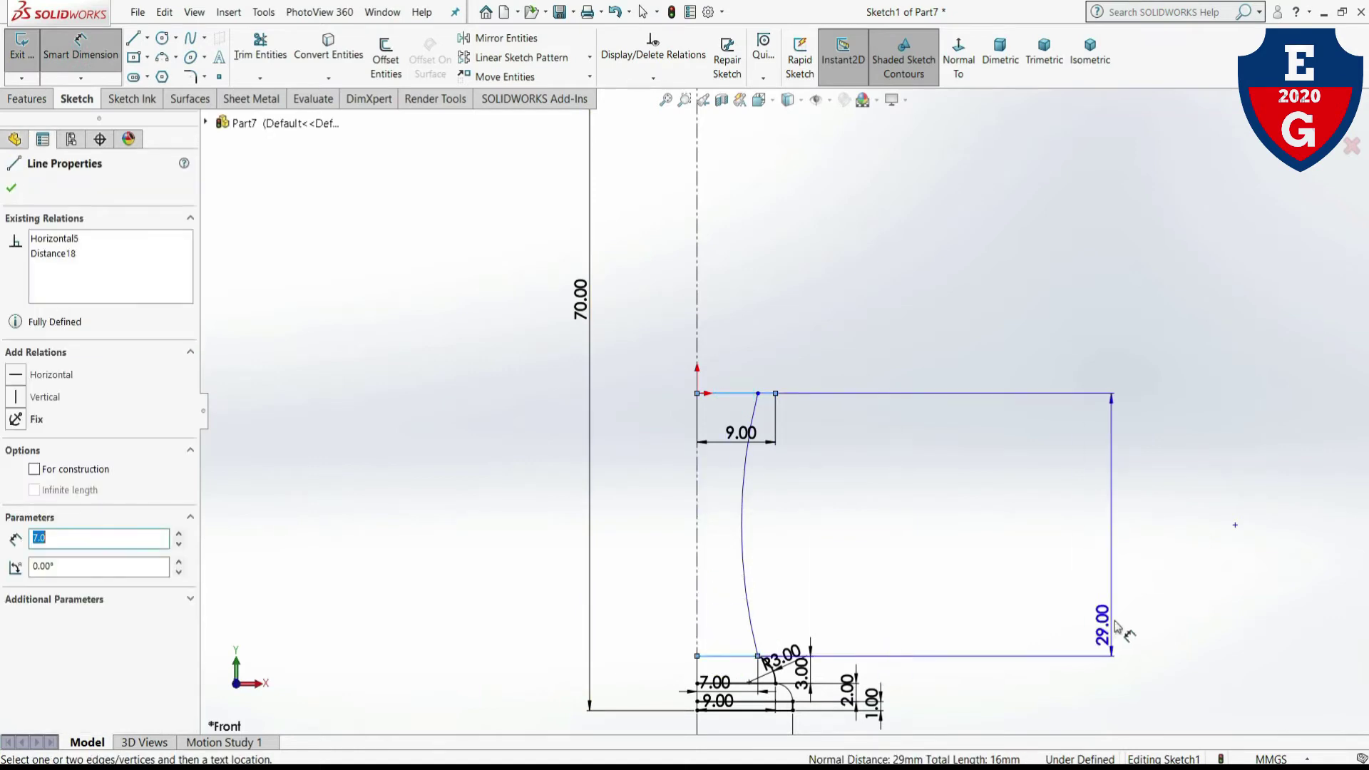
click(1121, 579)
click(783, 385)
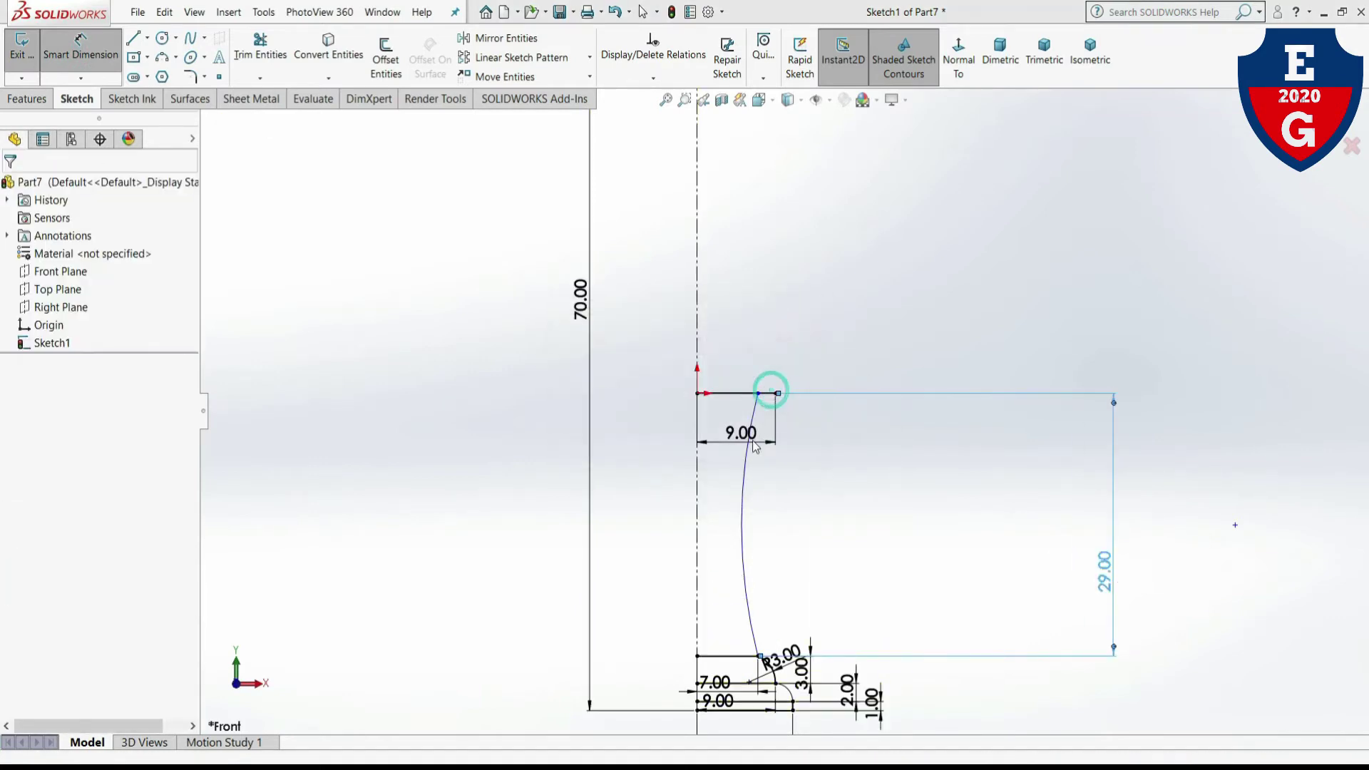
- Dimension the arc radius, undo a 29 mm change back to R56.72, then select arc and top line
click(743, 499)
click(672, 526)
text(29)
key(Return)
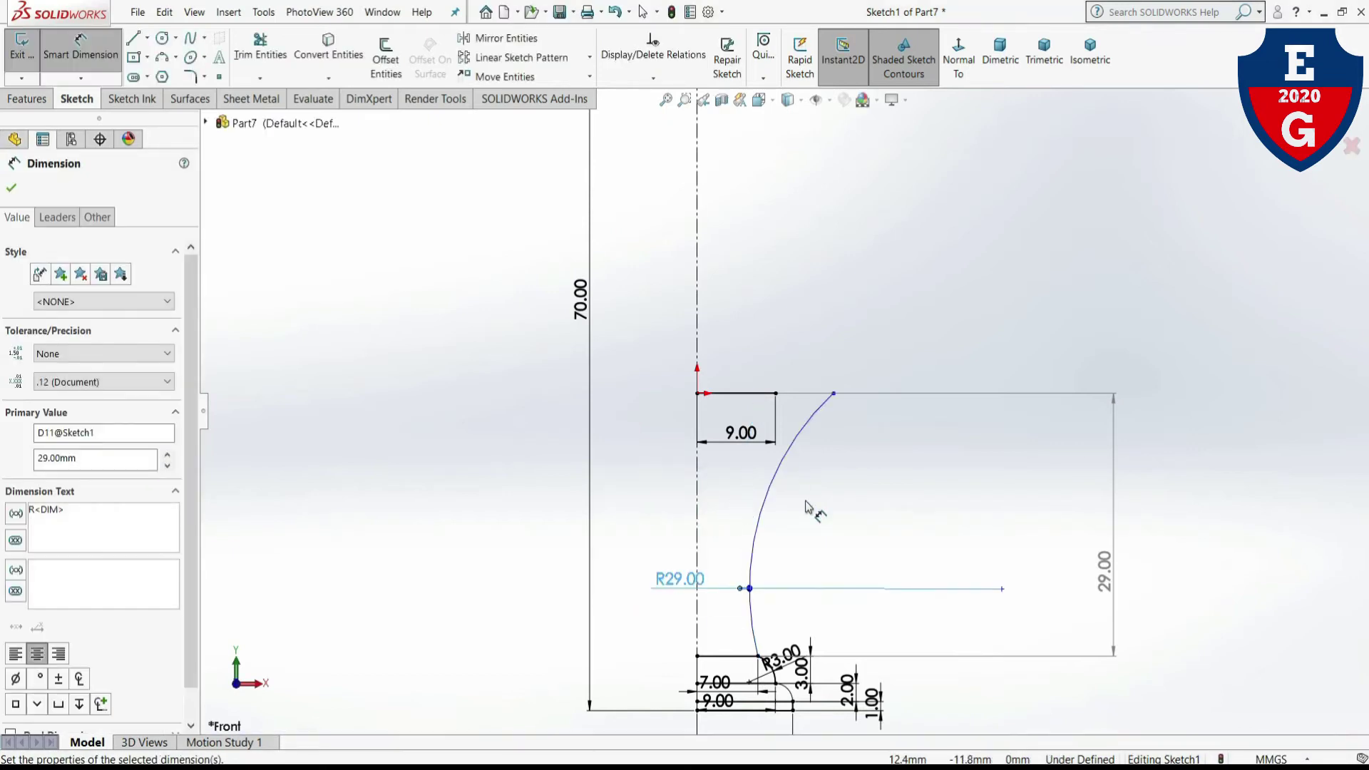
key(Escape)
key(ctrl+z)
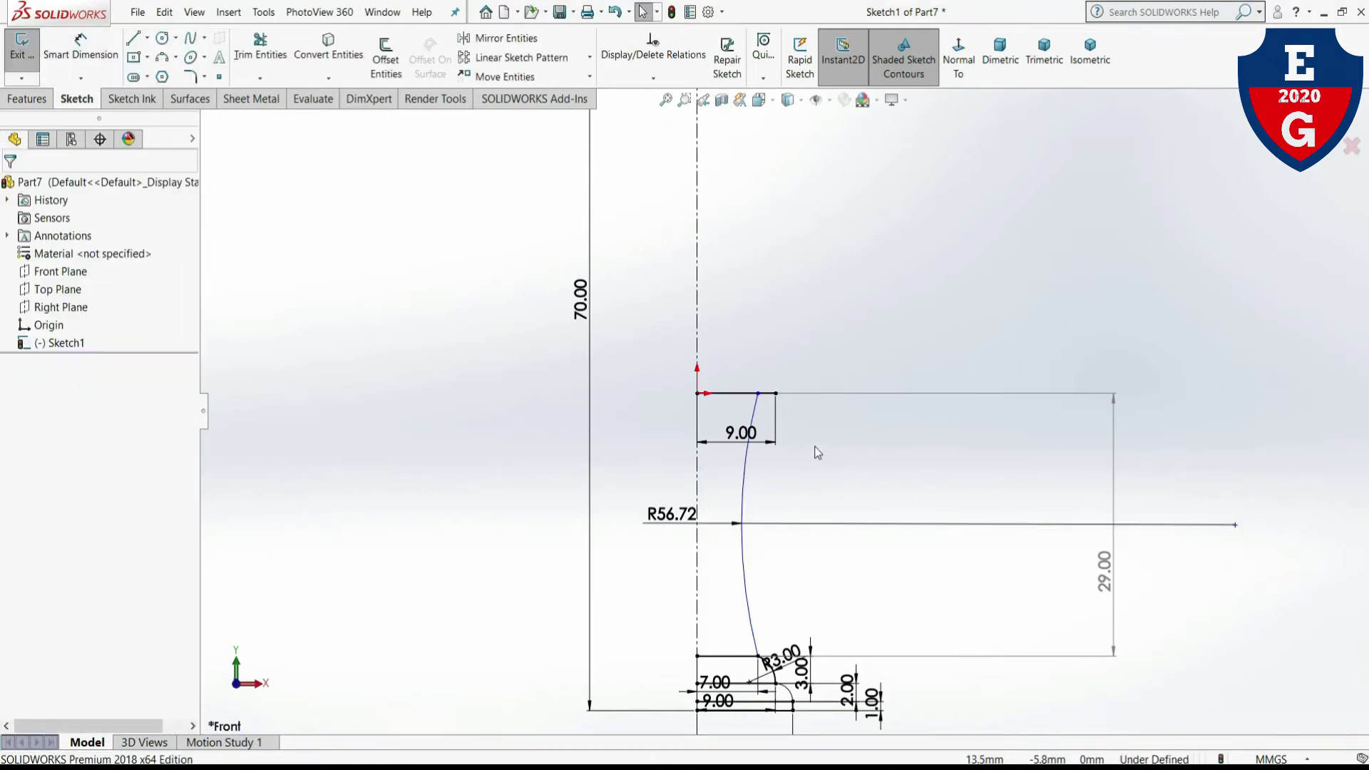
right_click(1041, 519)
click(1005, 425)
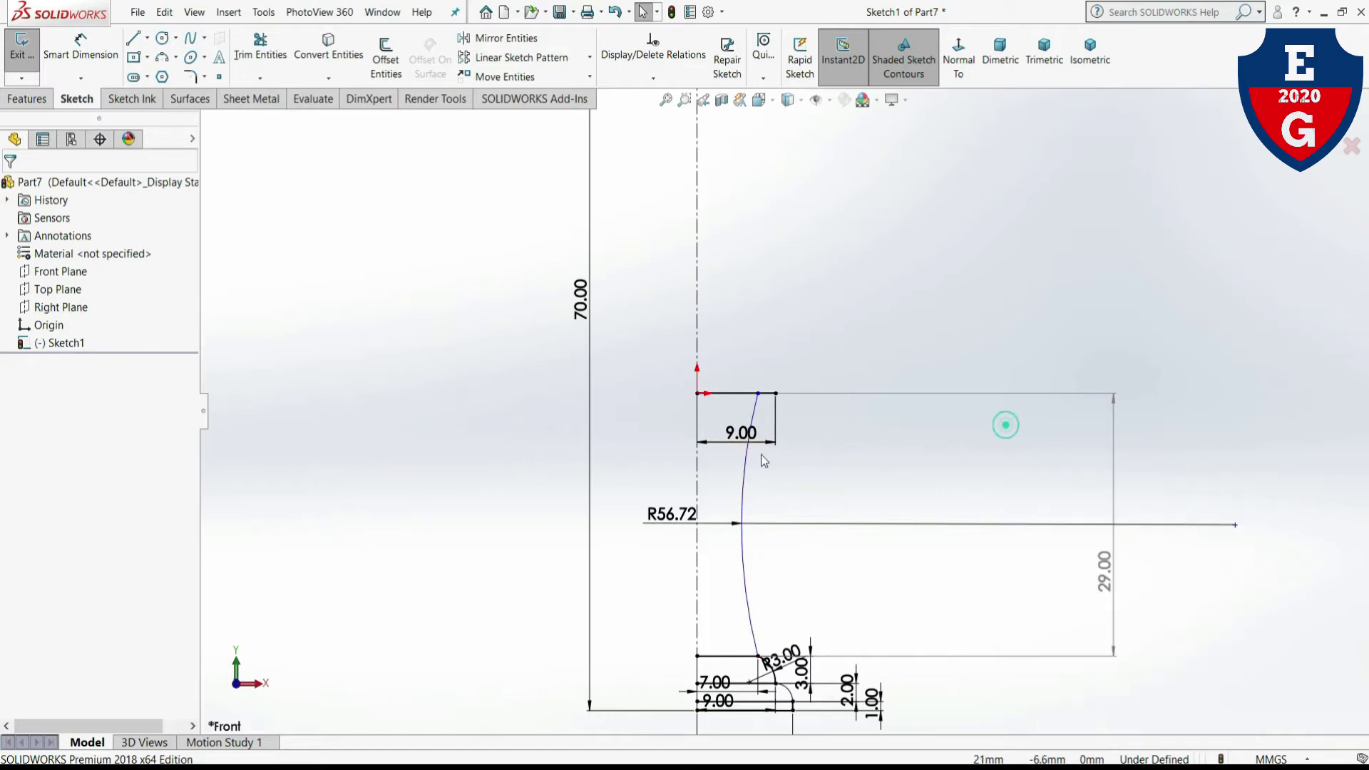
click(755, 407)
ctrl+click(745, 394)
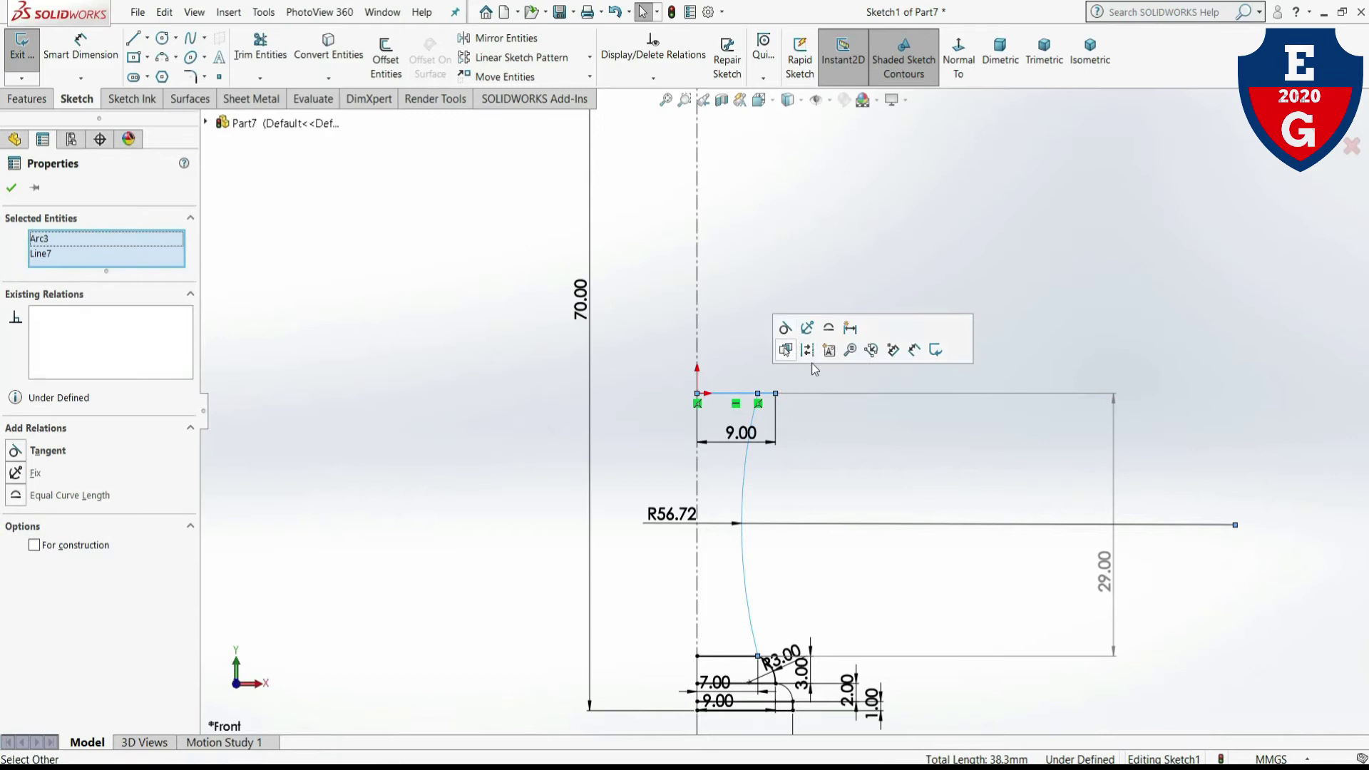
- Dimension the arc-line junction's 7.00 mm offset from the origin
click(828, 480)
scroll(730, 358, down, 2)
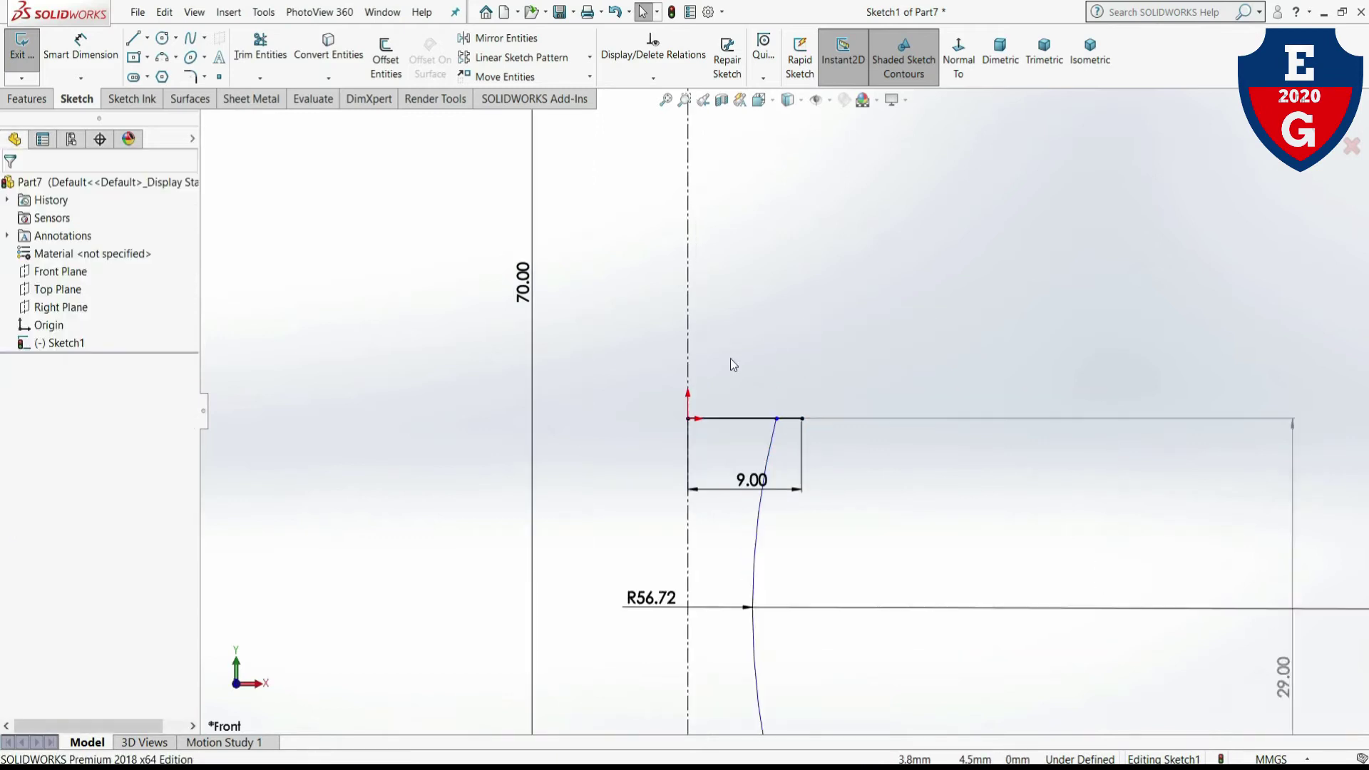
scroll(730, 358, down, 2)
click(82, 67)
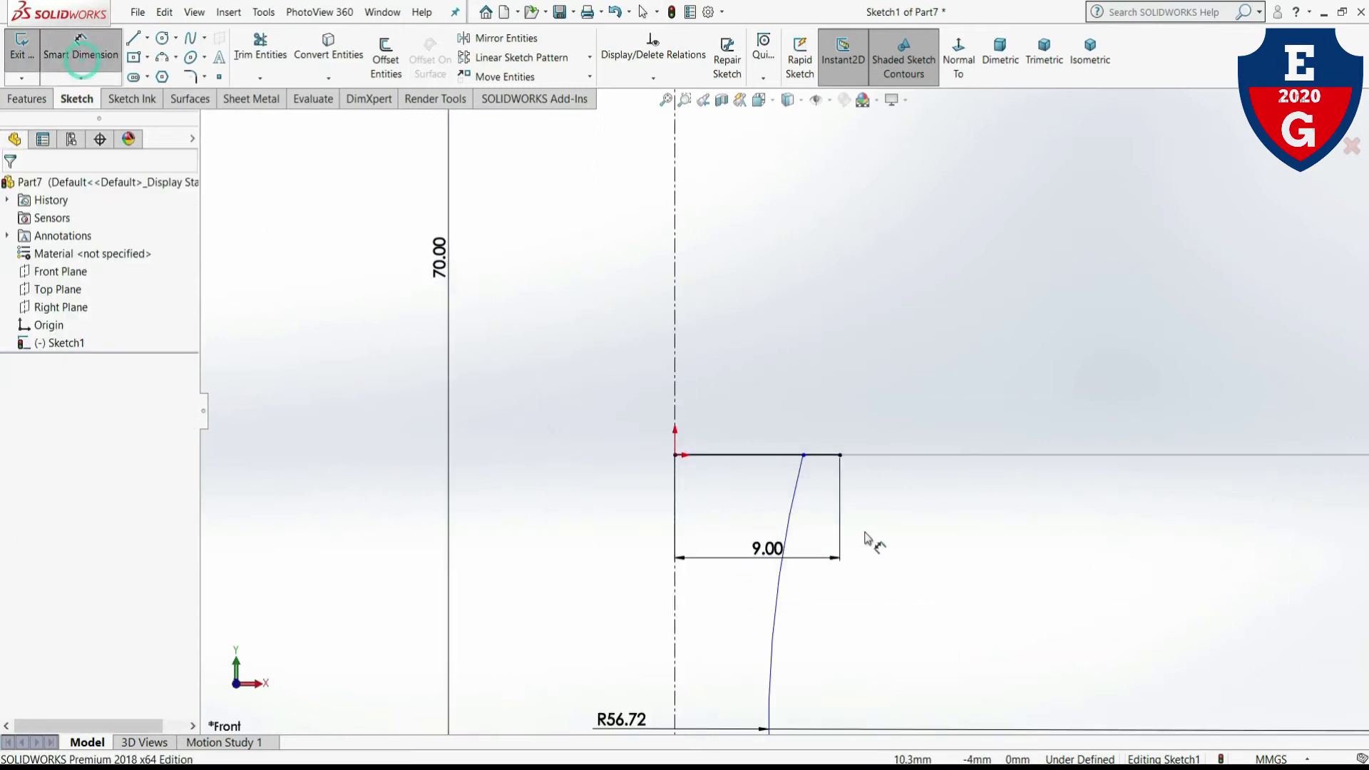
click(803, 456)
click(675, 456)
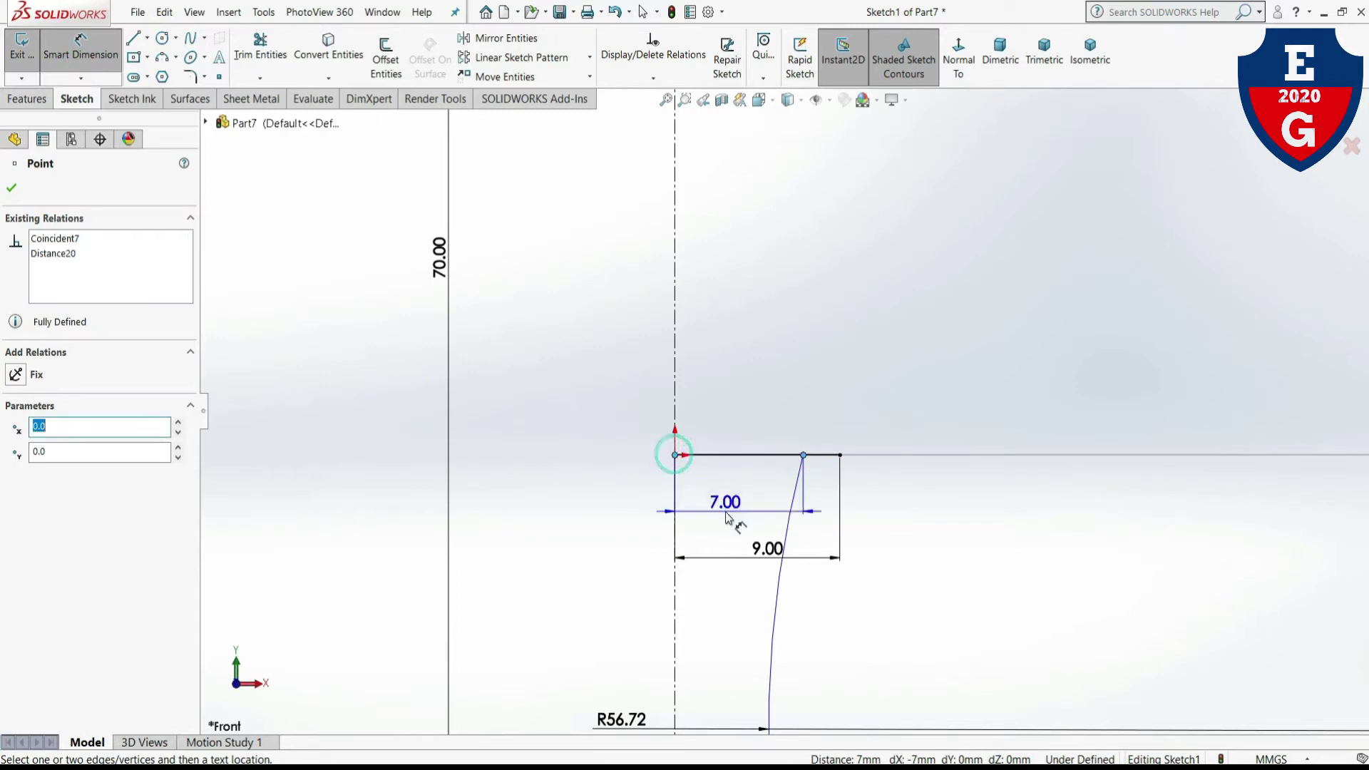
click(734, 520)
click(667, 511)
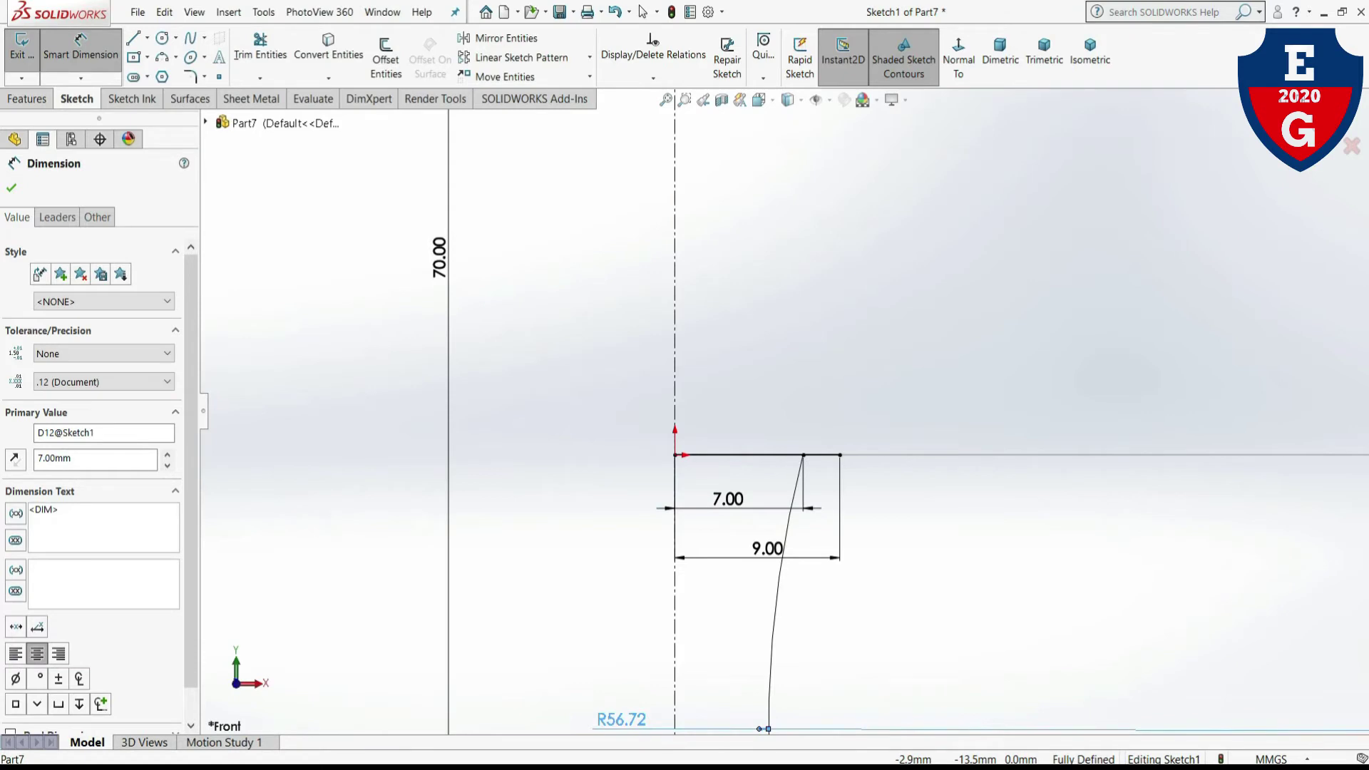
- Change the long arc's radius to 150 mm
double_click(621, 720)
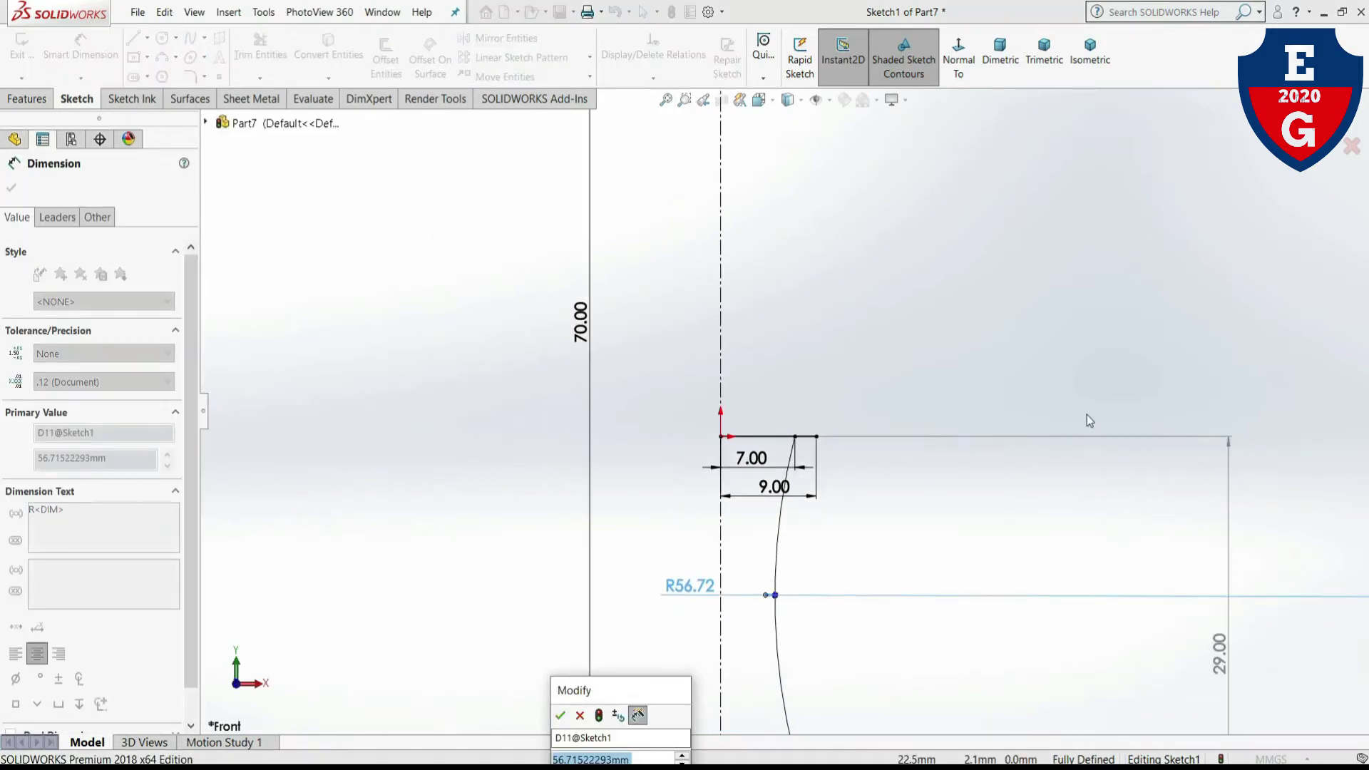
text(29)
key(Return)
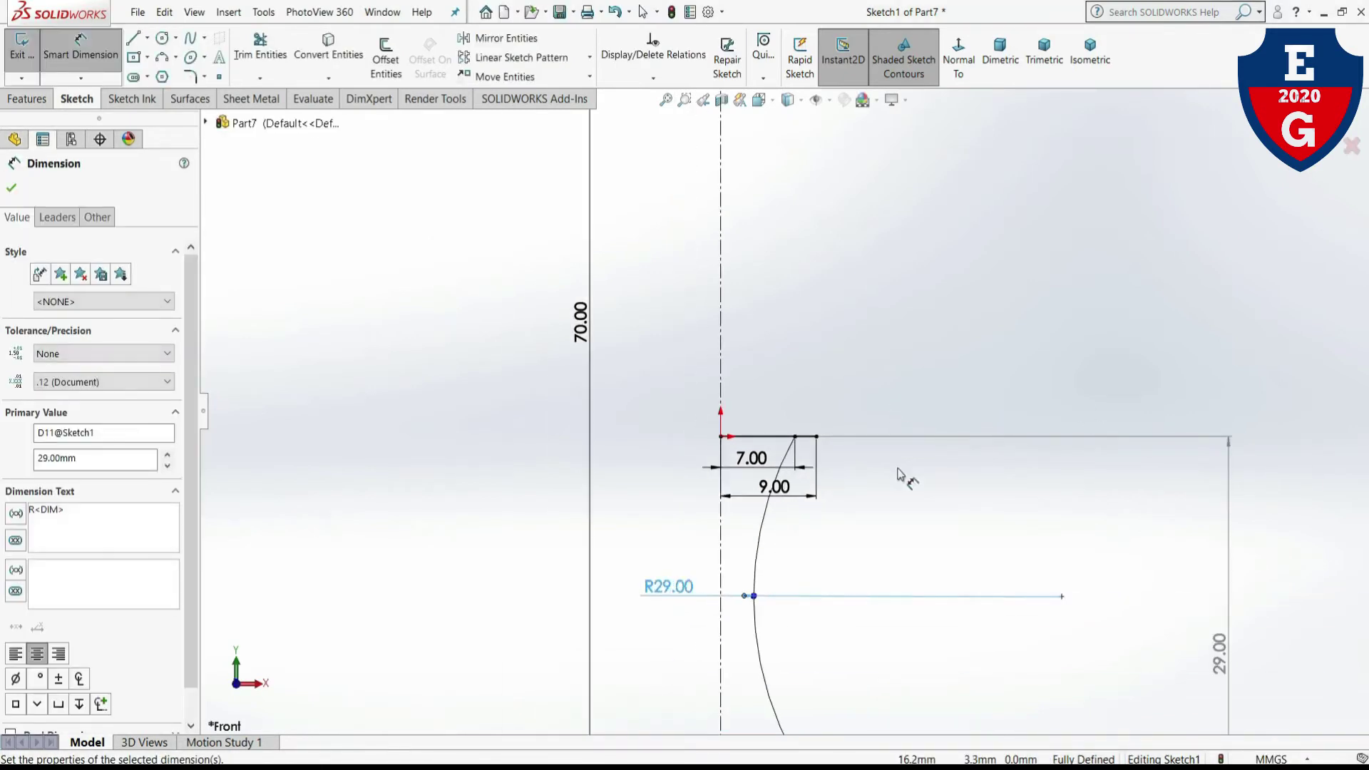
double_click(666, 587)
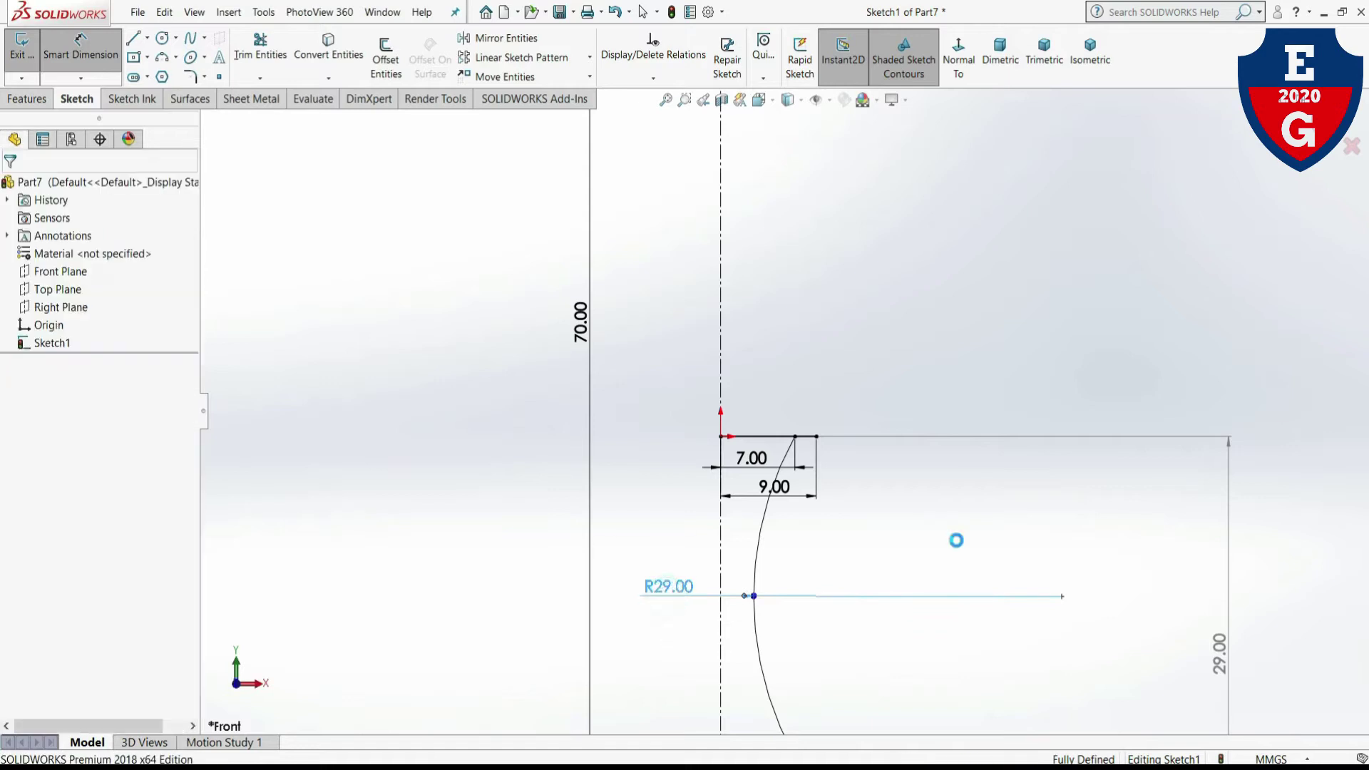
text(15)
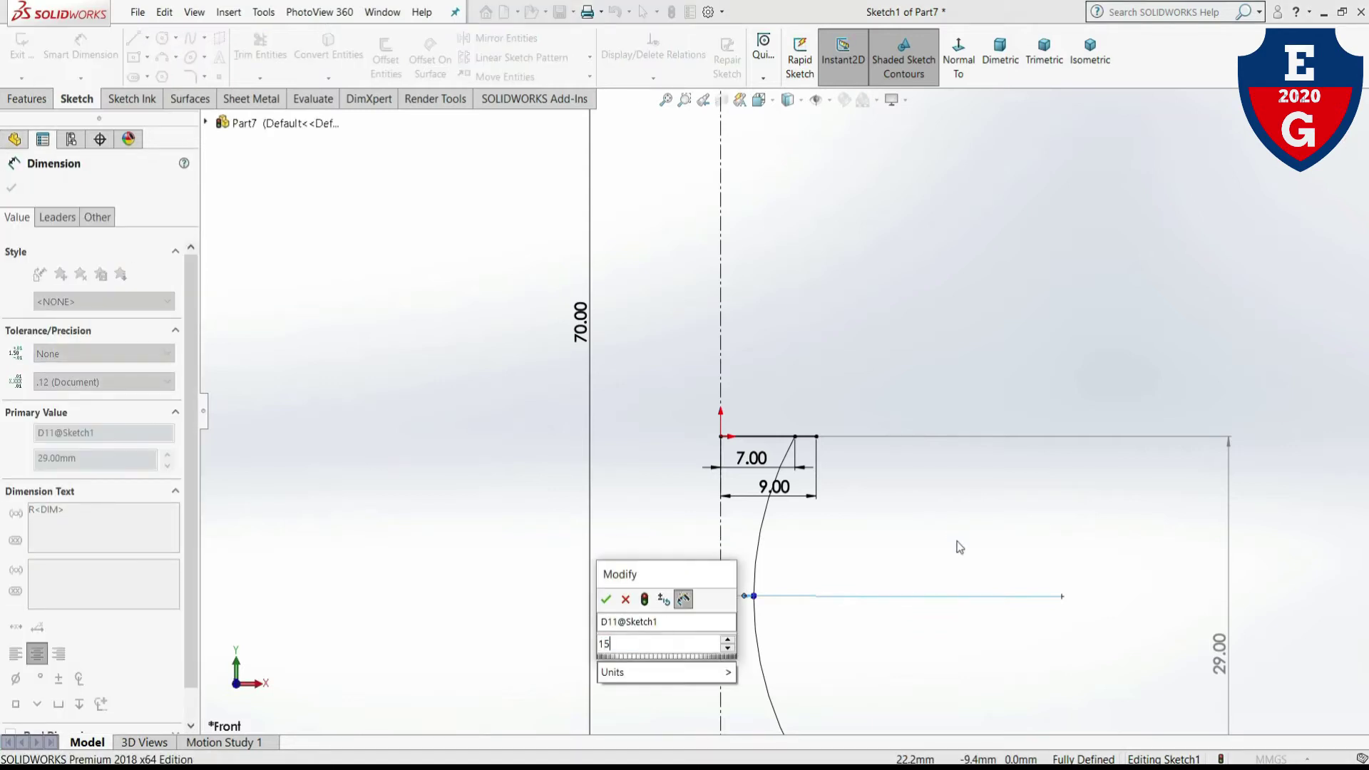
text(0)
key(Return)
- Edit the top step's offset dimension from 7 to 6.5 mm
key(f)
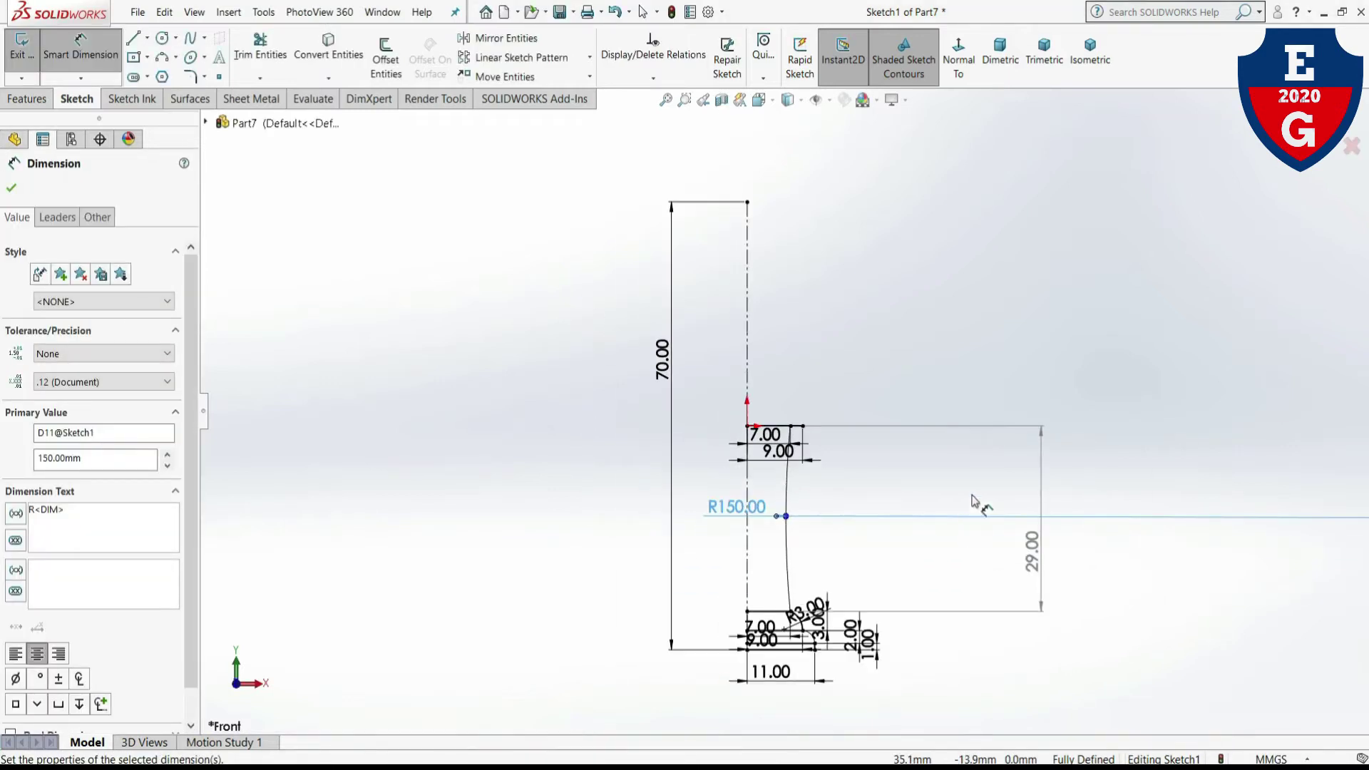
scroll(838, 412, down, 2)
click(883, 326)
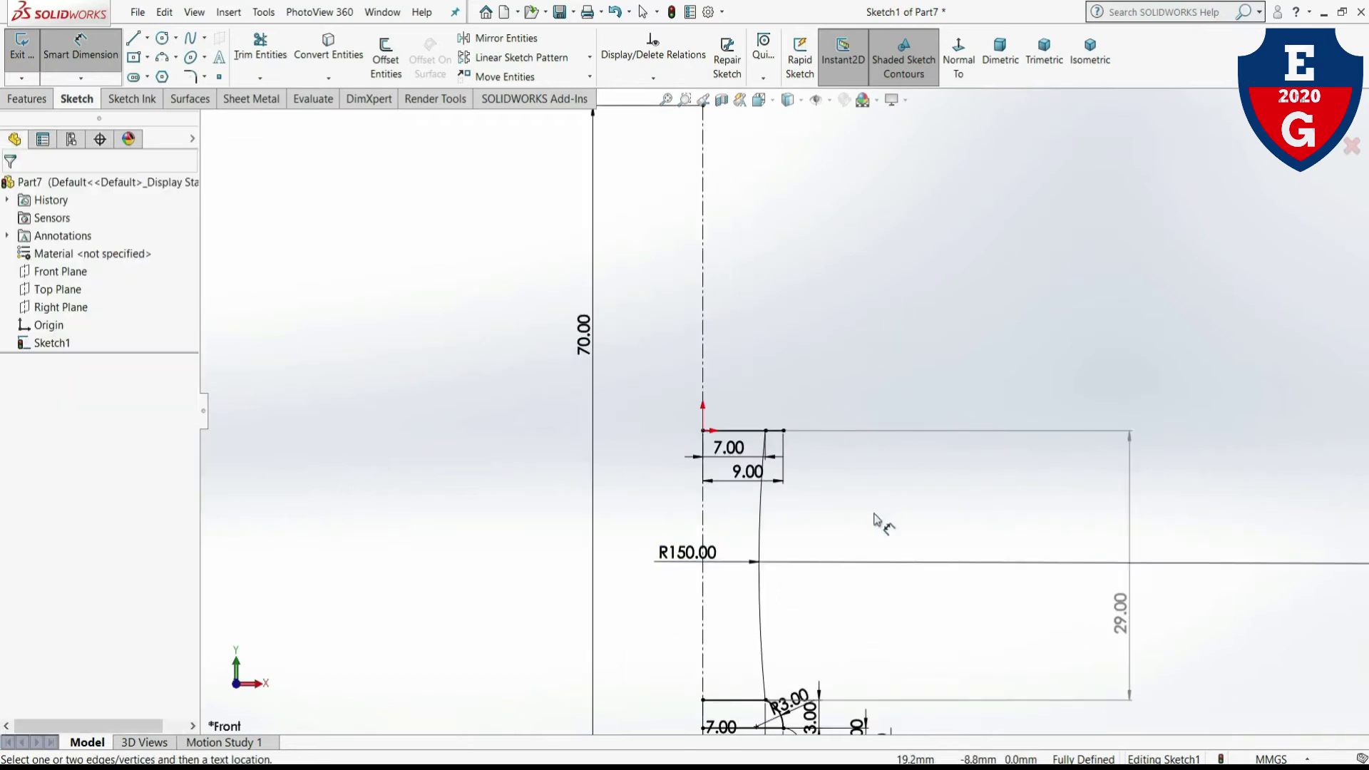
click(744, 451)
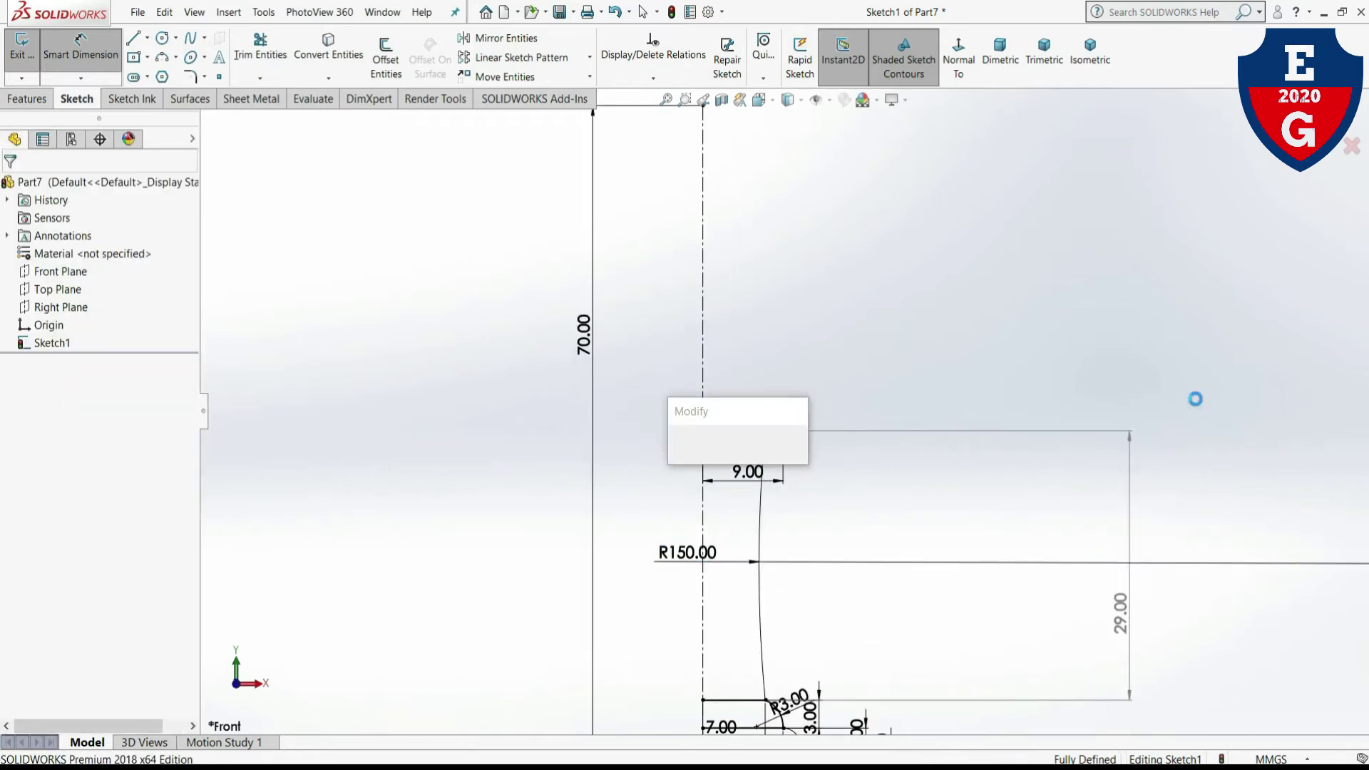
text(6.5)
key(Return)
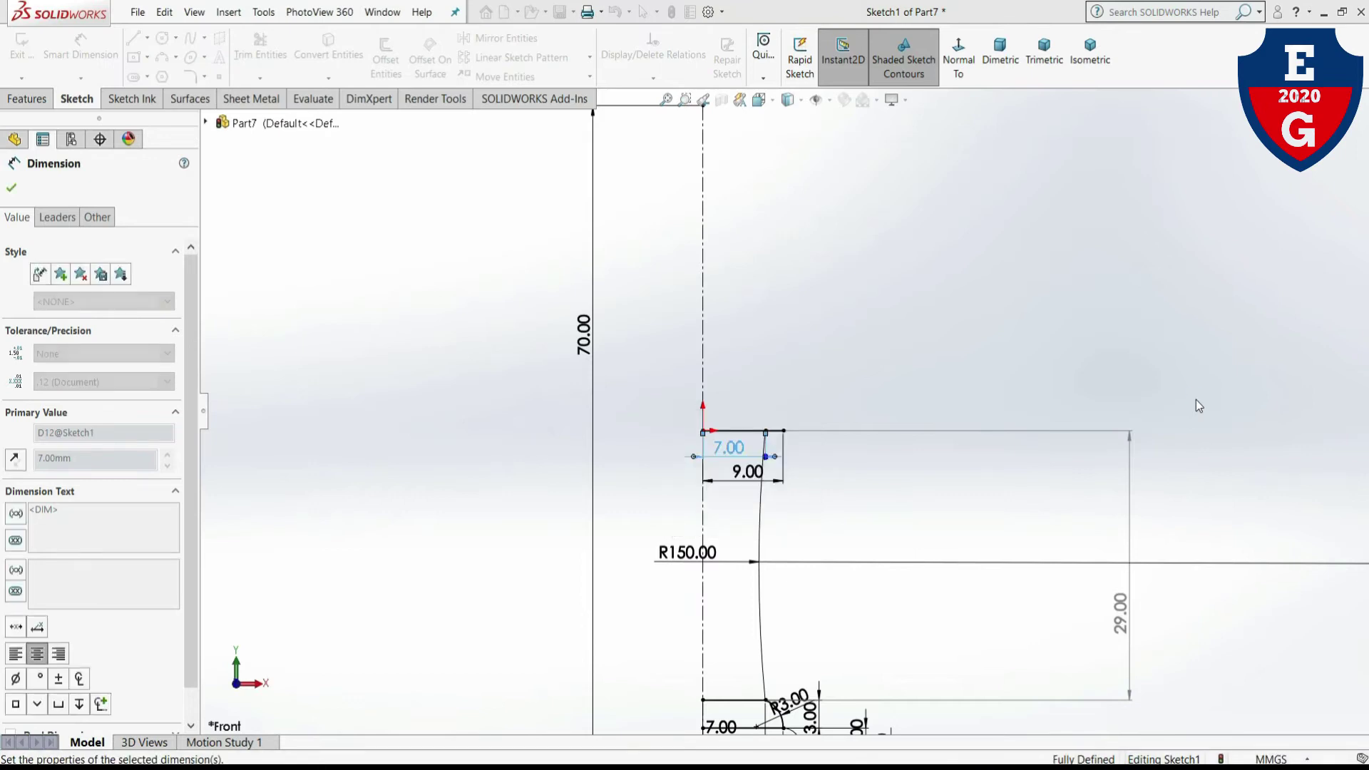
scroll(941, 570, up, 1)
click(1034, 300)
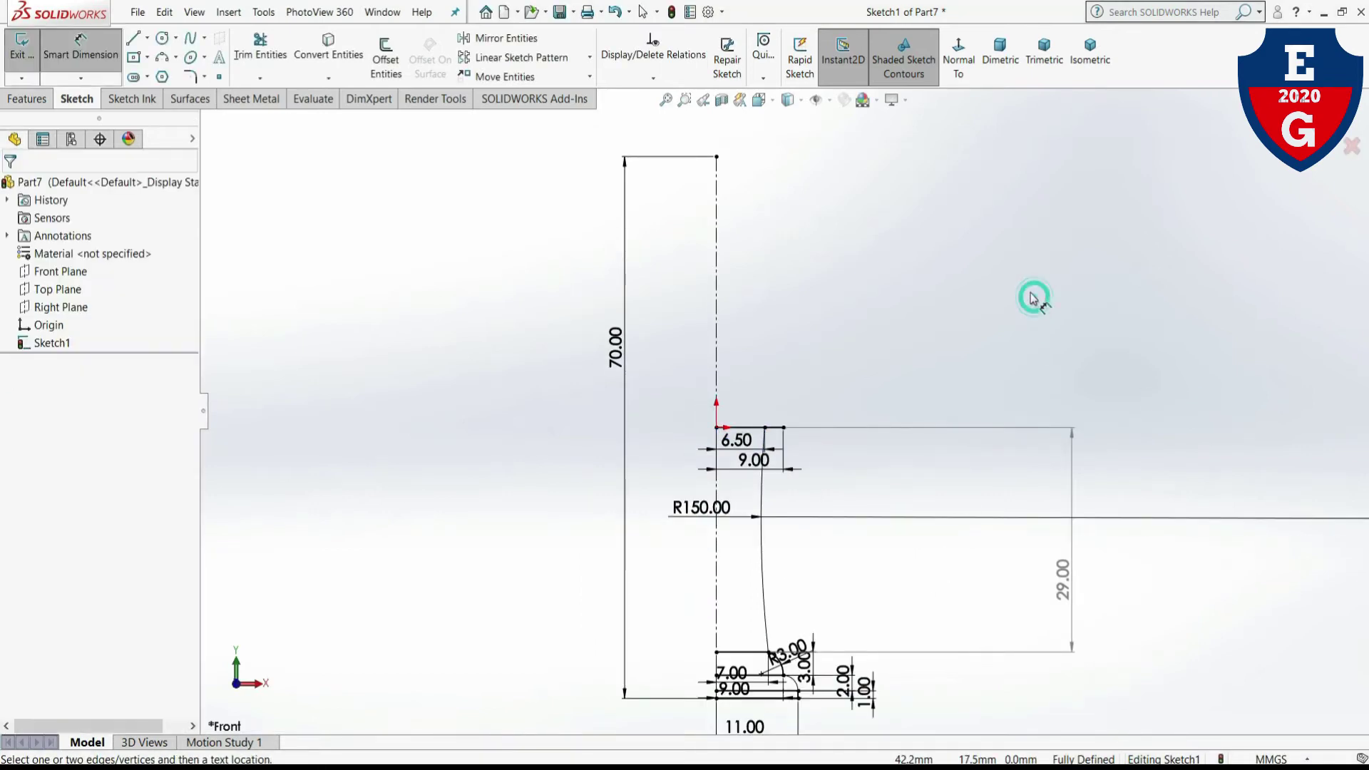
scroll(1153, 478, up, 2)
scroll(831, 351, down, 4)
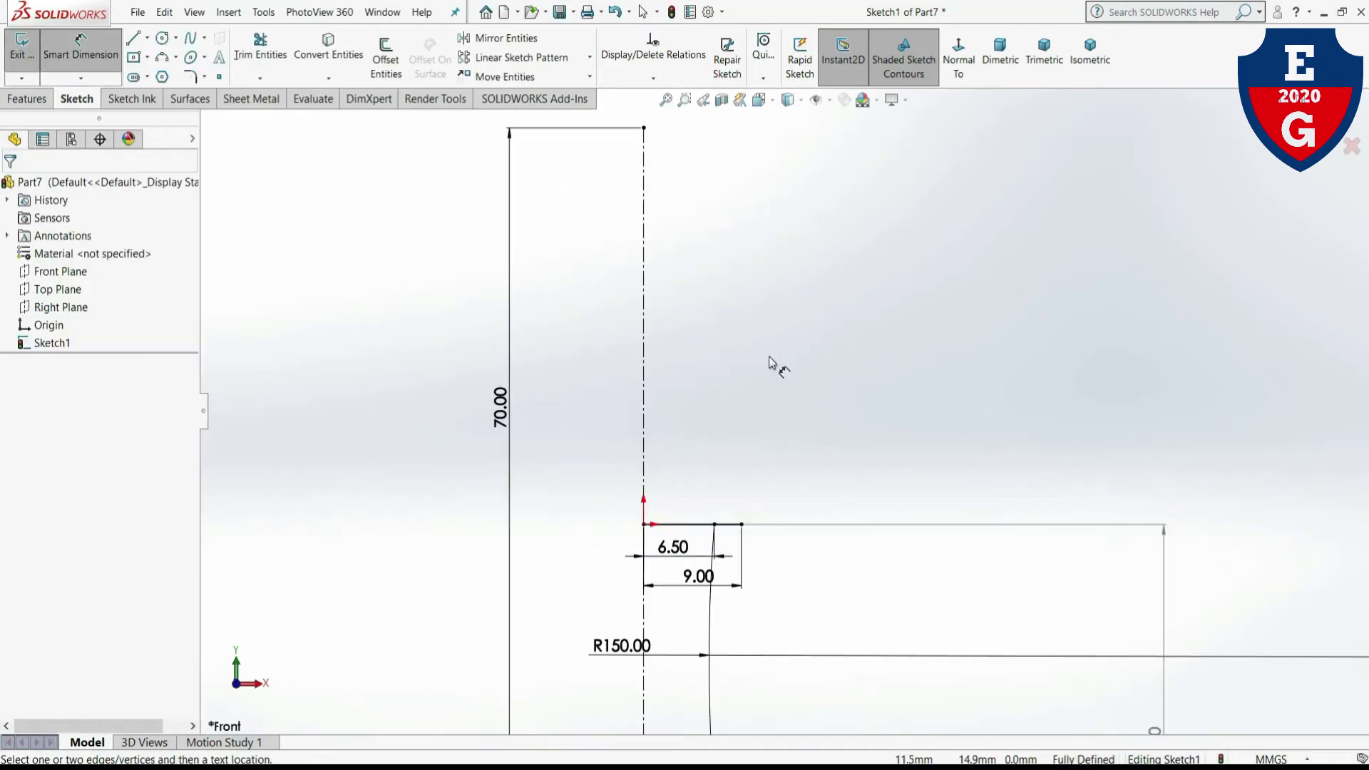
- Draw a horizontal line from the centreline, joined to the profile below by a 3-point arc
click(134, 38)
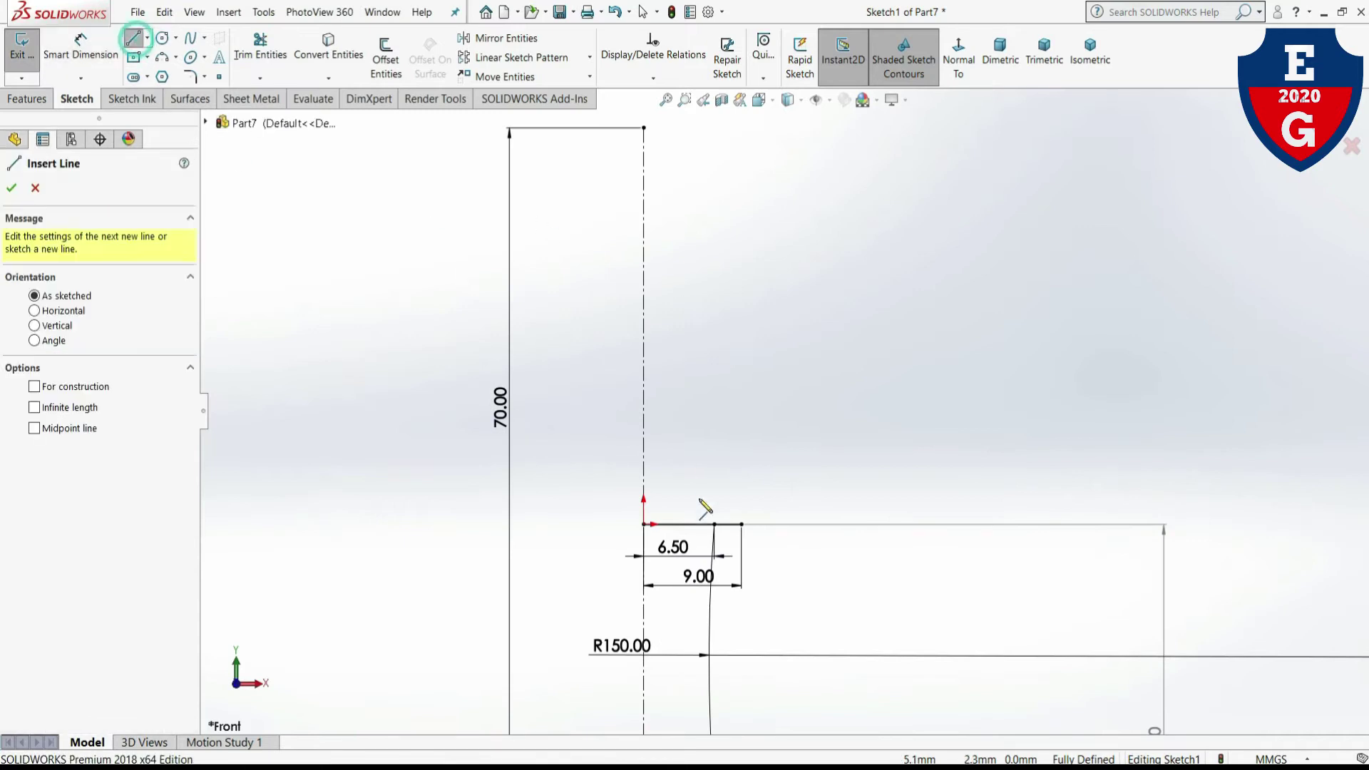
click(644, 490)
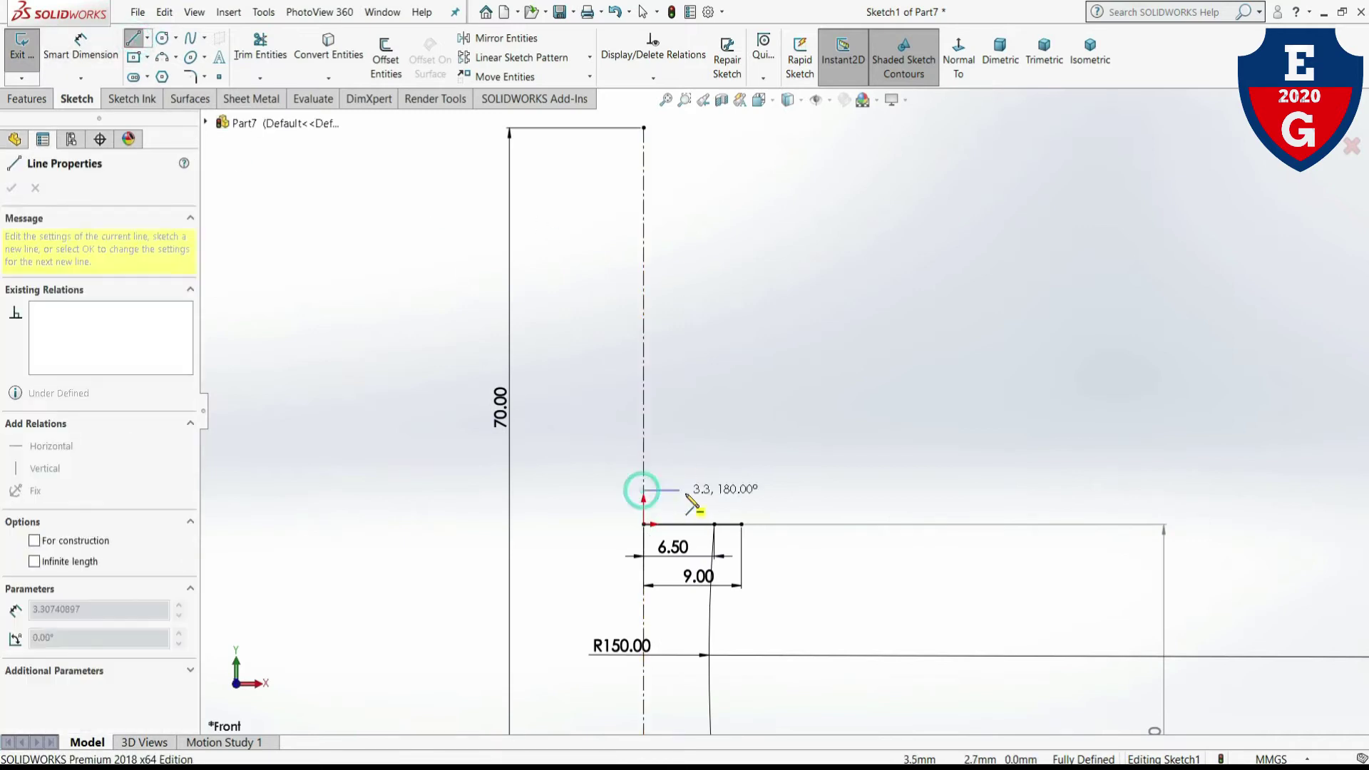
click(741, 490)
key(Escape)
click(714, 490)
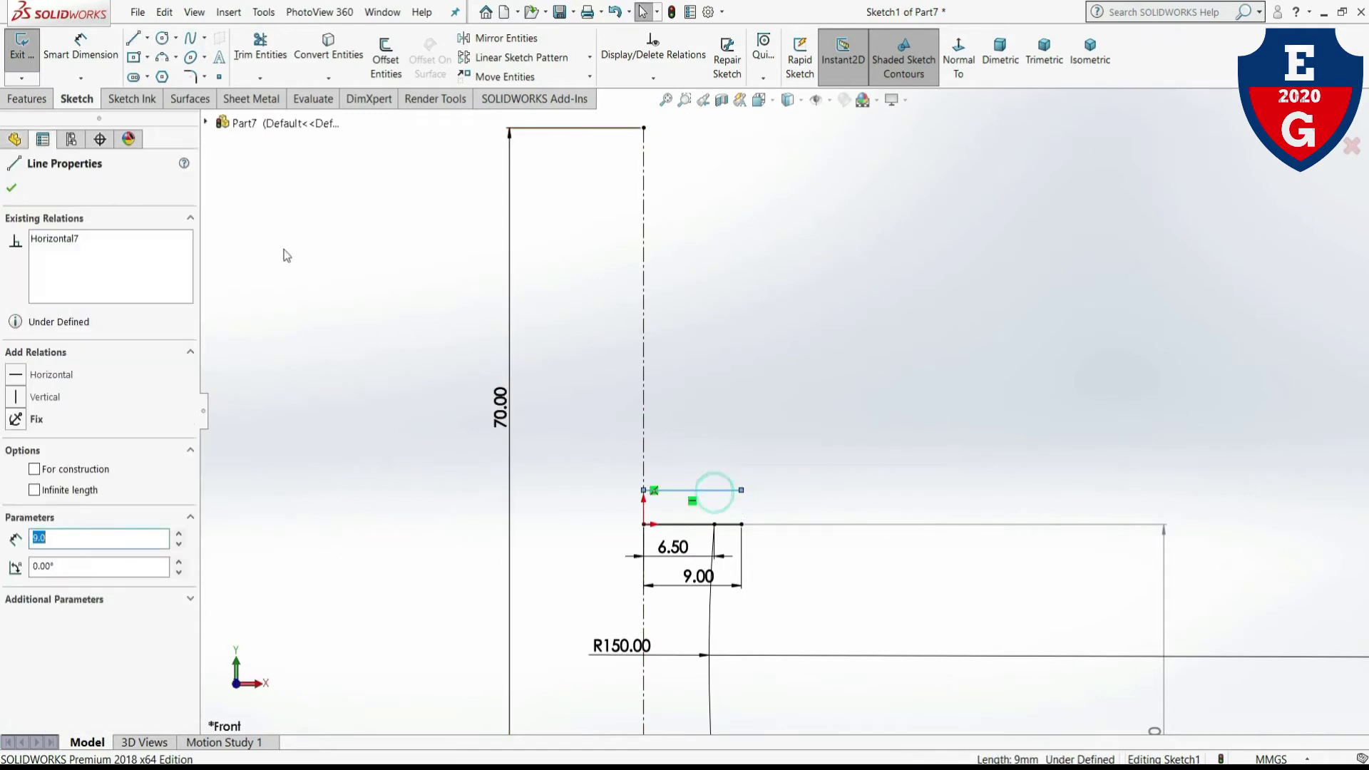
click(163, 57)
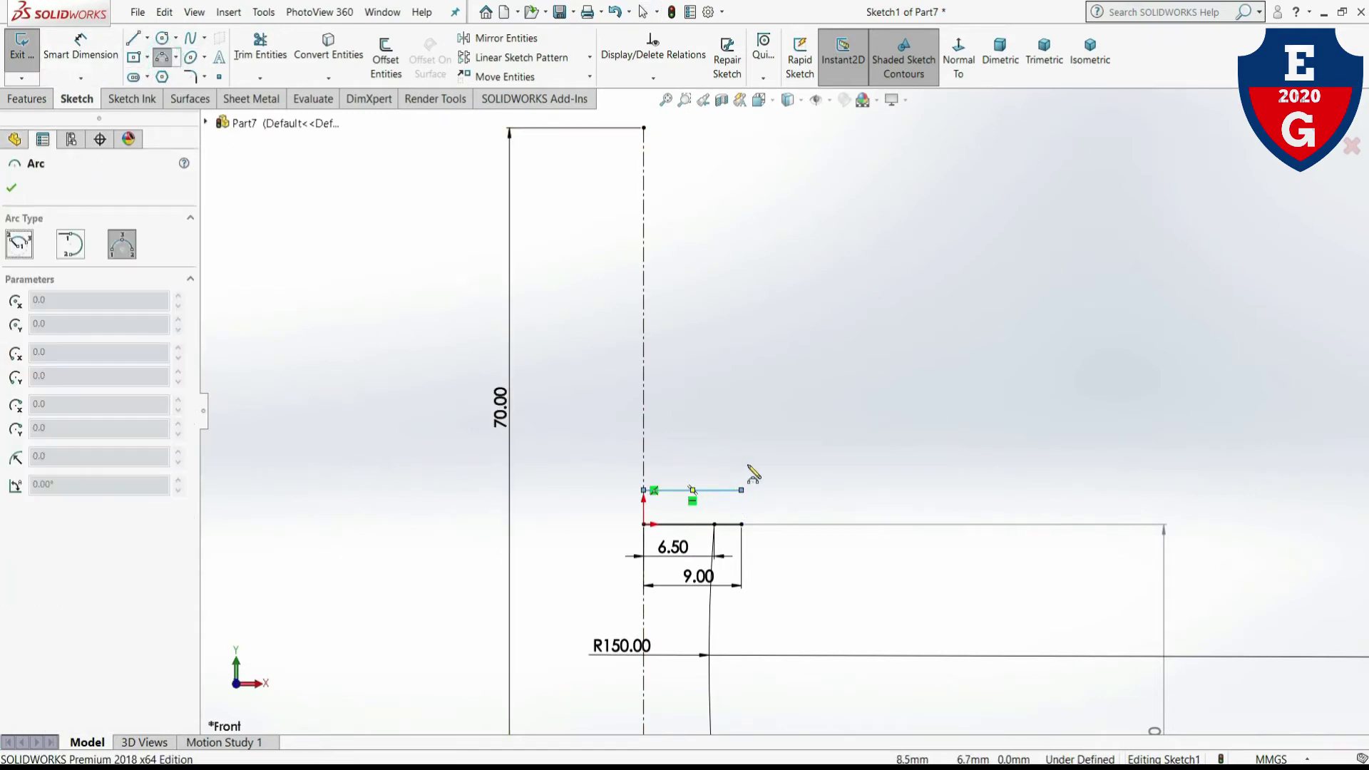
click(741, 491)
click(741, 525)
key(Escape)
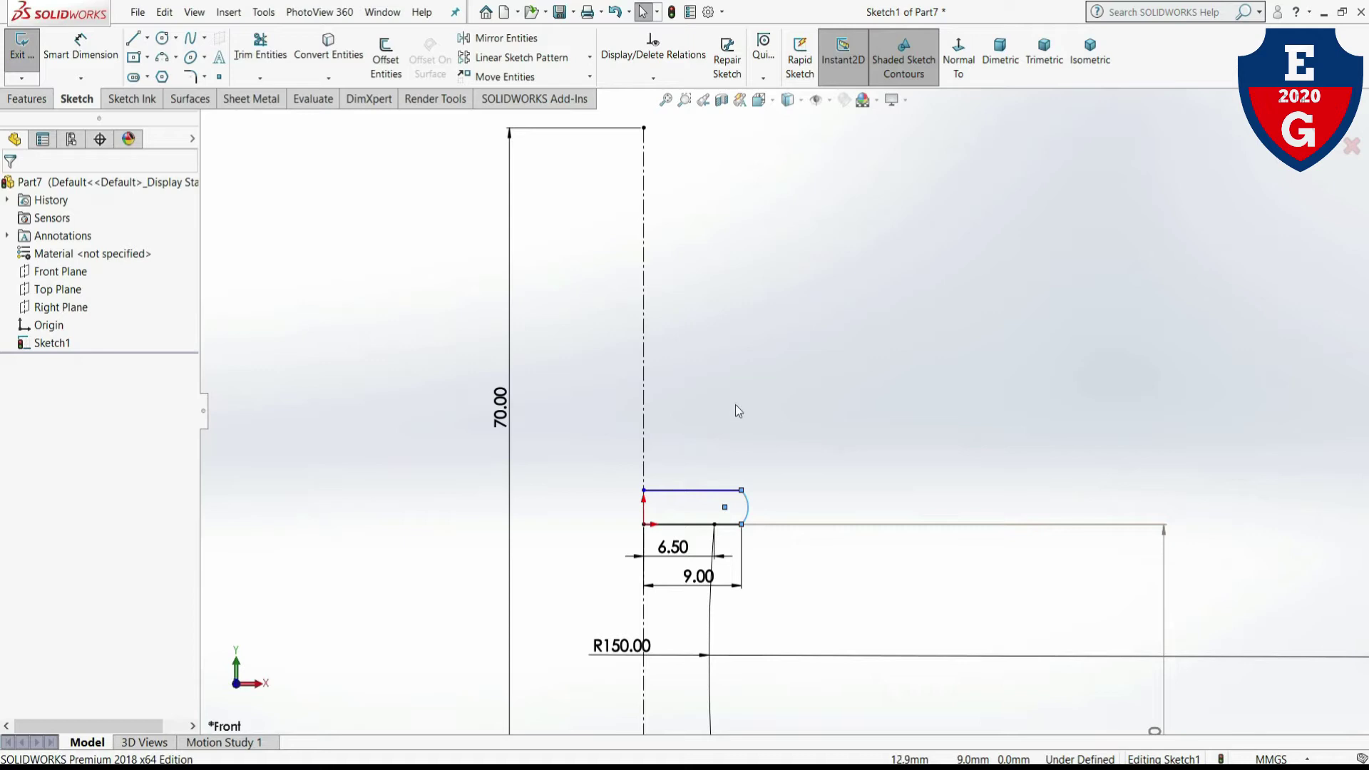
- Draw a shorter horizontal line above, joined to the lower line's end by a quarter-round arc
click(131, 40)
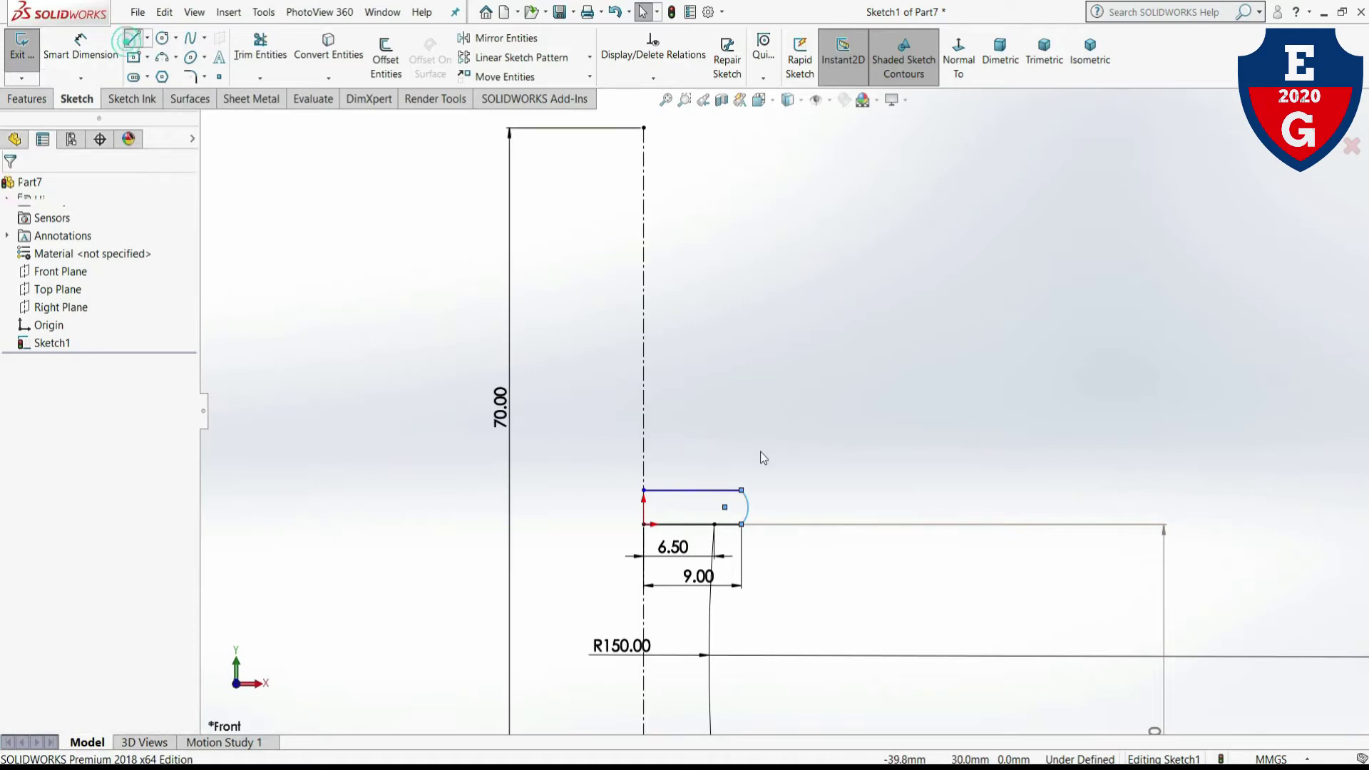
click(644, 466)
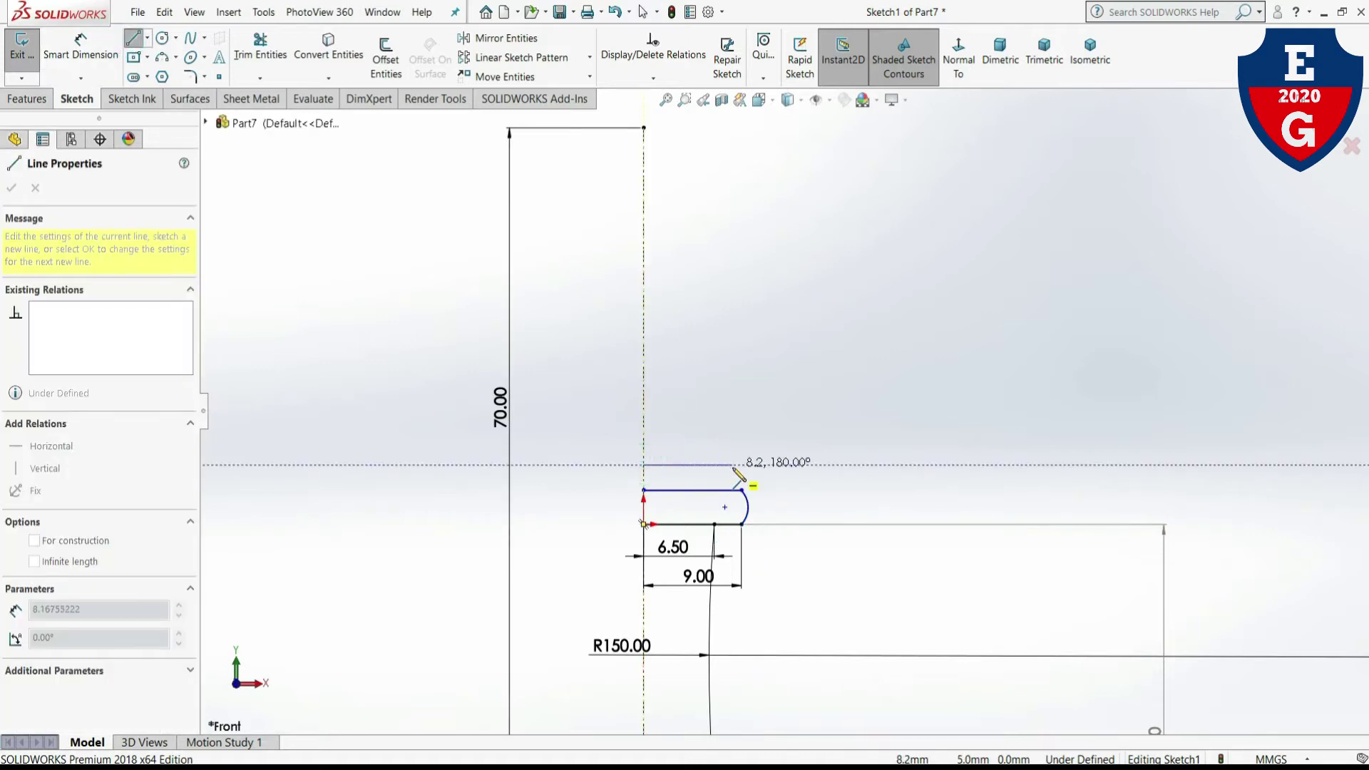
click(720, 466)
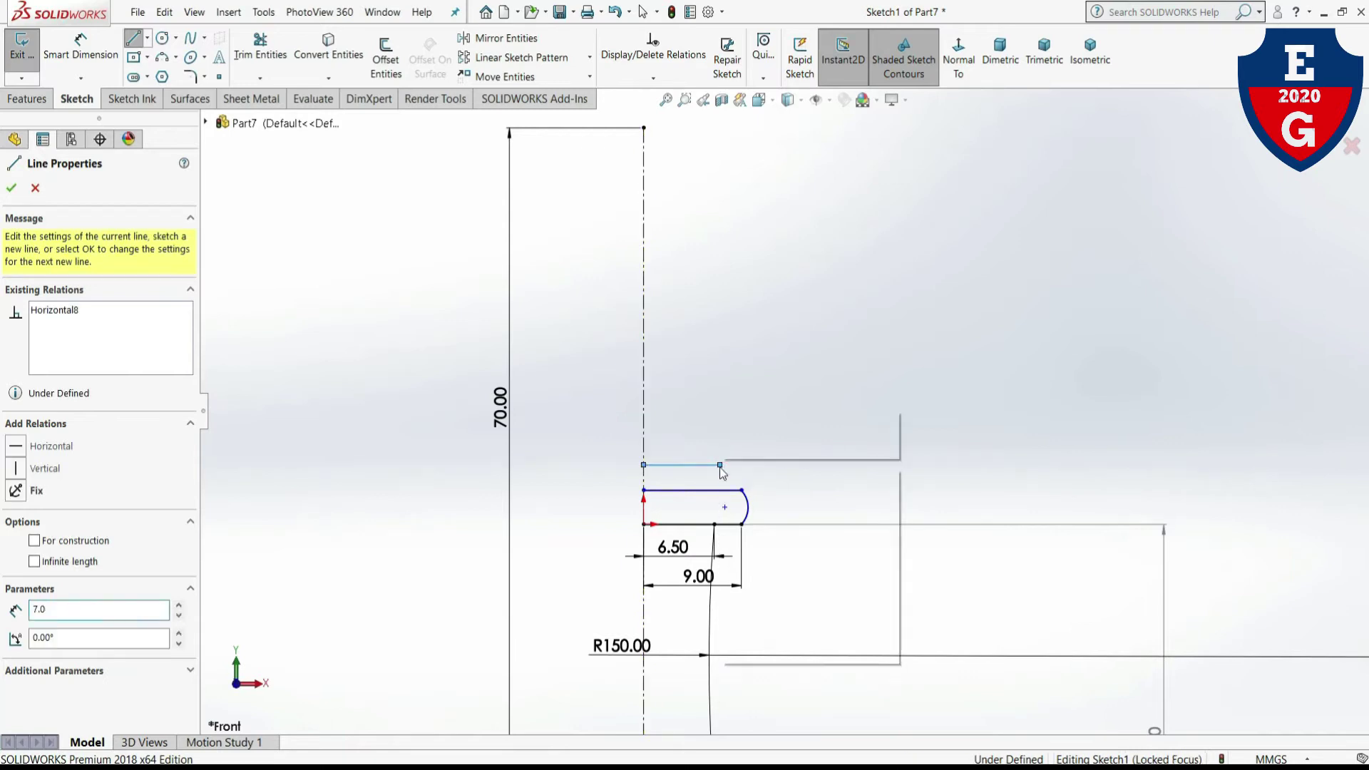
key(Escape)
key(Escape)
click(162, 57)
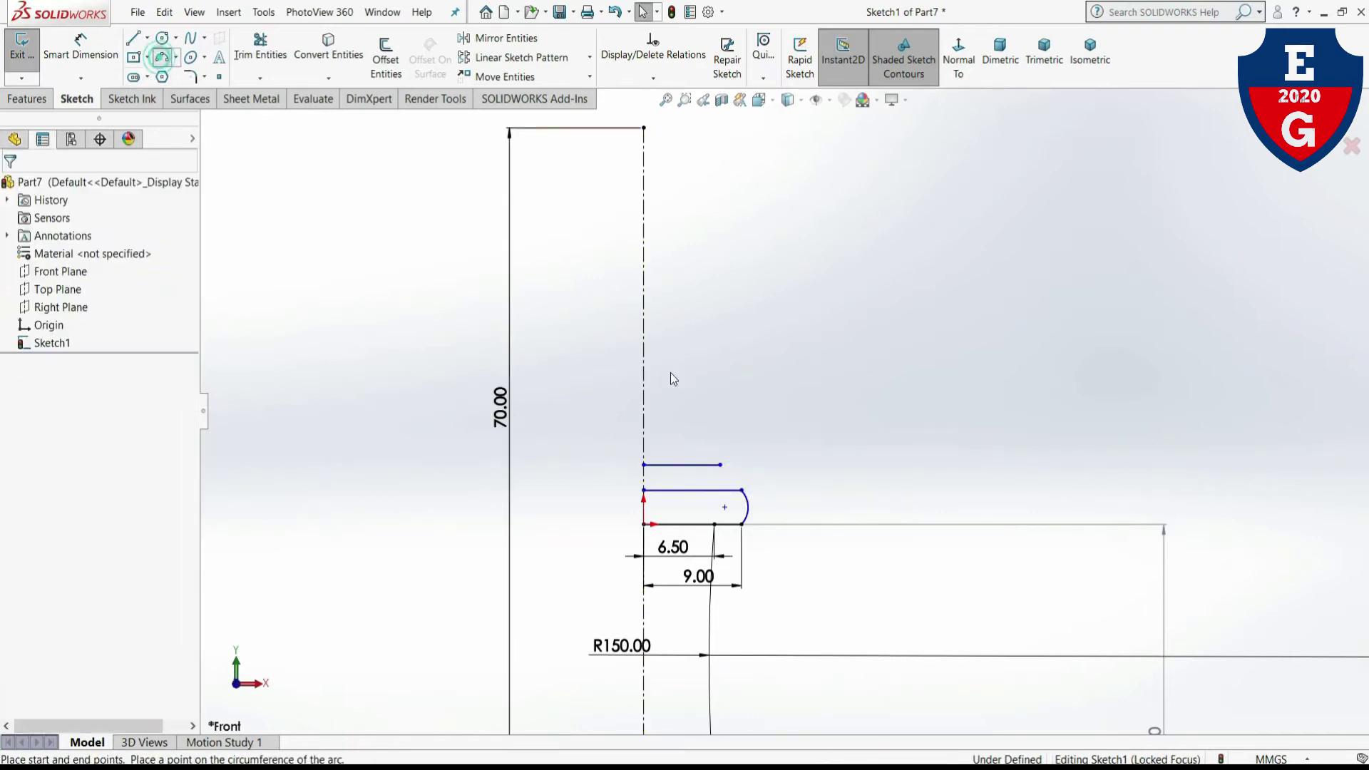
click(719, 465)
click(742, 490)
click(742, 487)
right_click(742, 474)
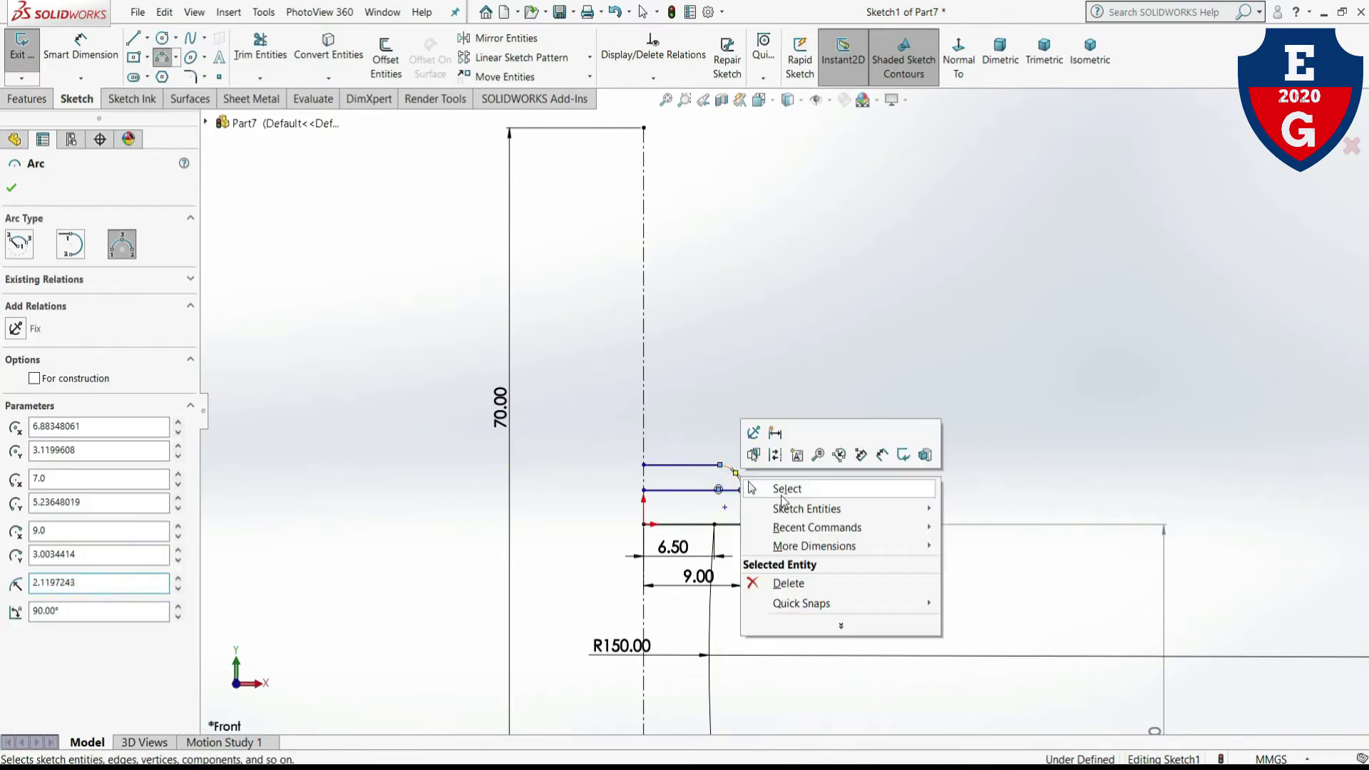
click(776, 483)
click(101, 58)
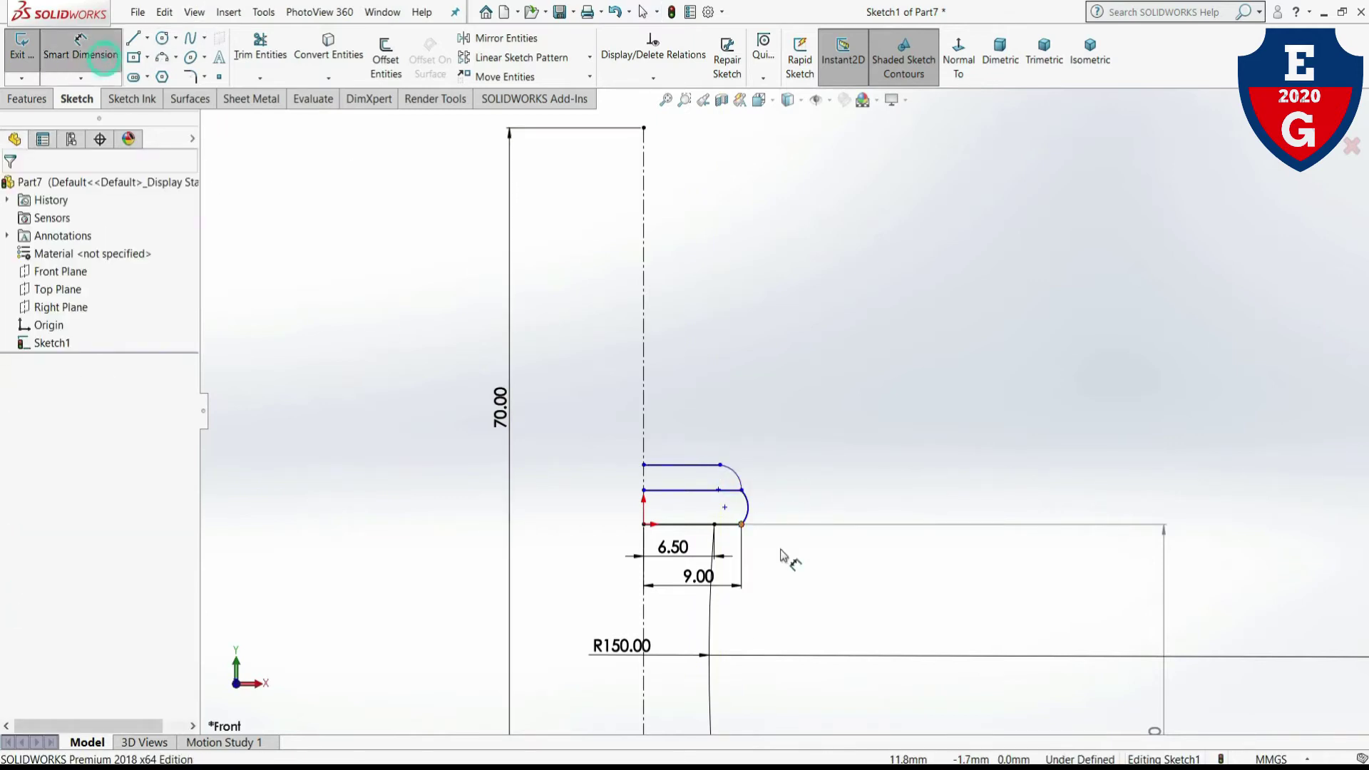
- Dimension the middle line at 9 mm, keep the lower arc's radius, and space it 2 mm
click(670, 464)
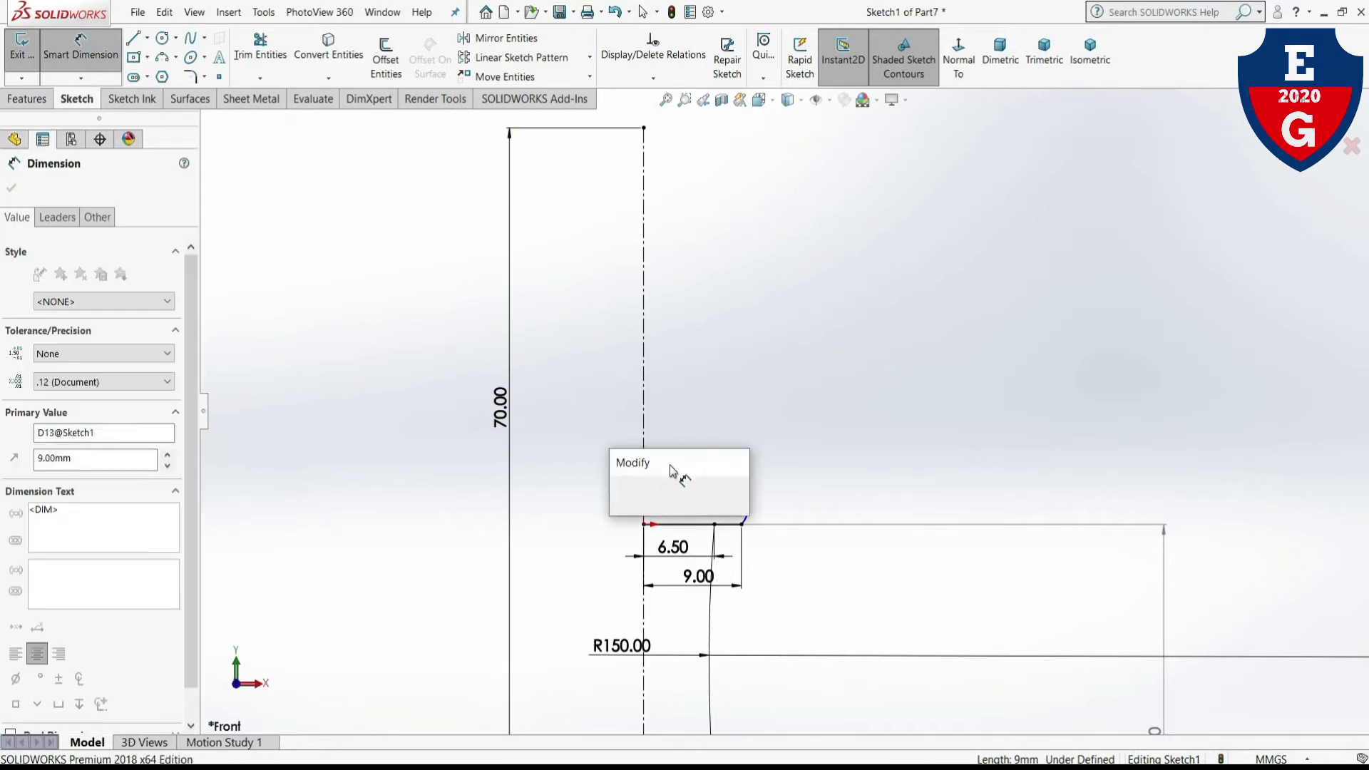
click(622, 501)
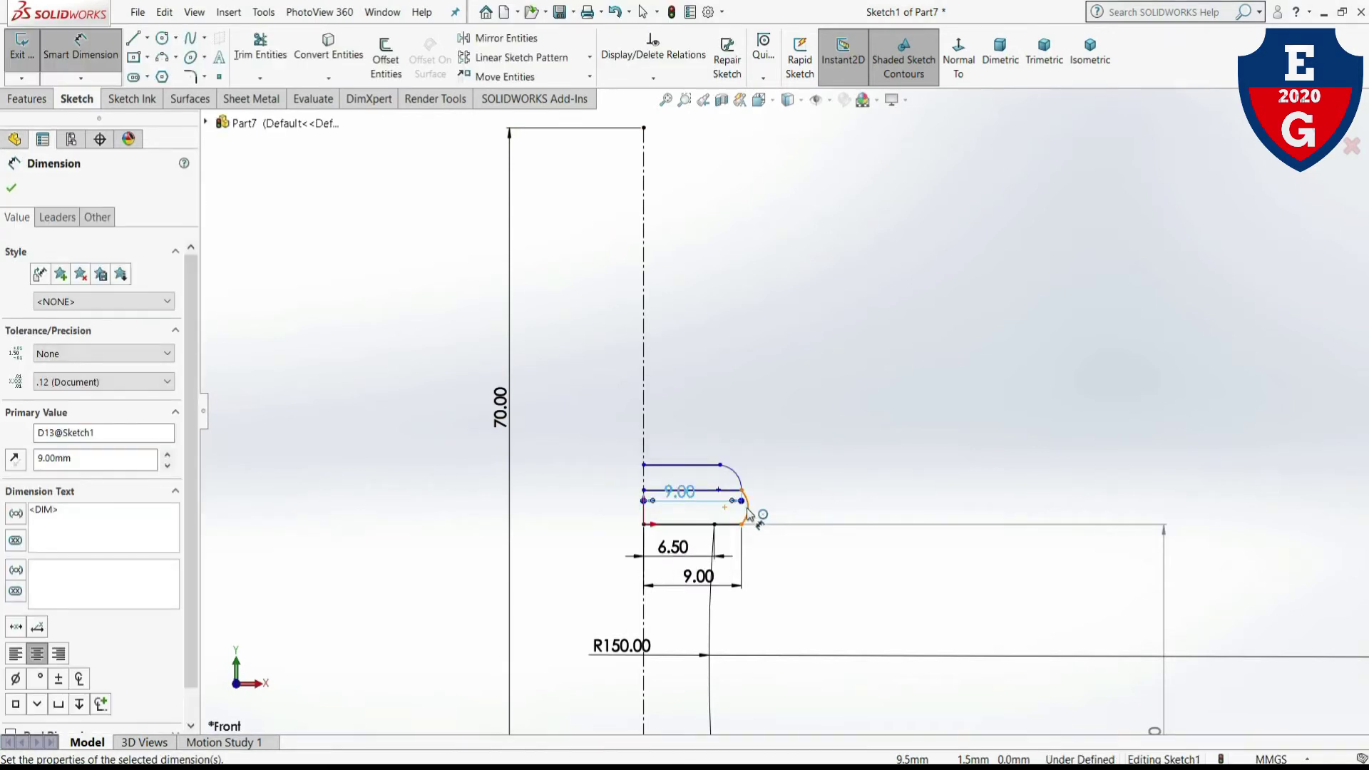
click(747, 510)
key(Return)
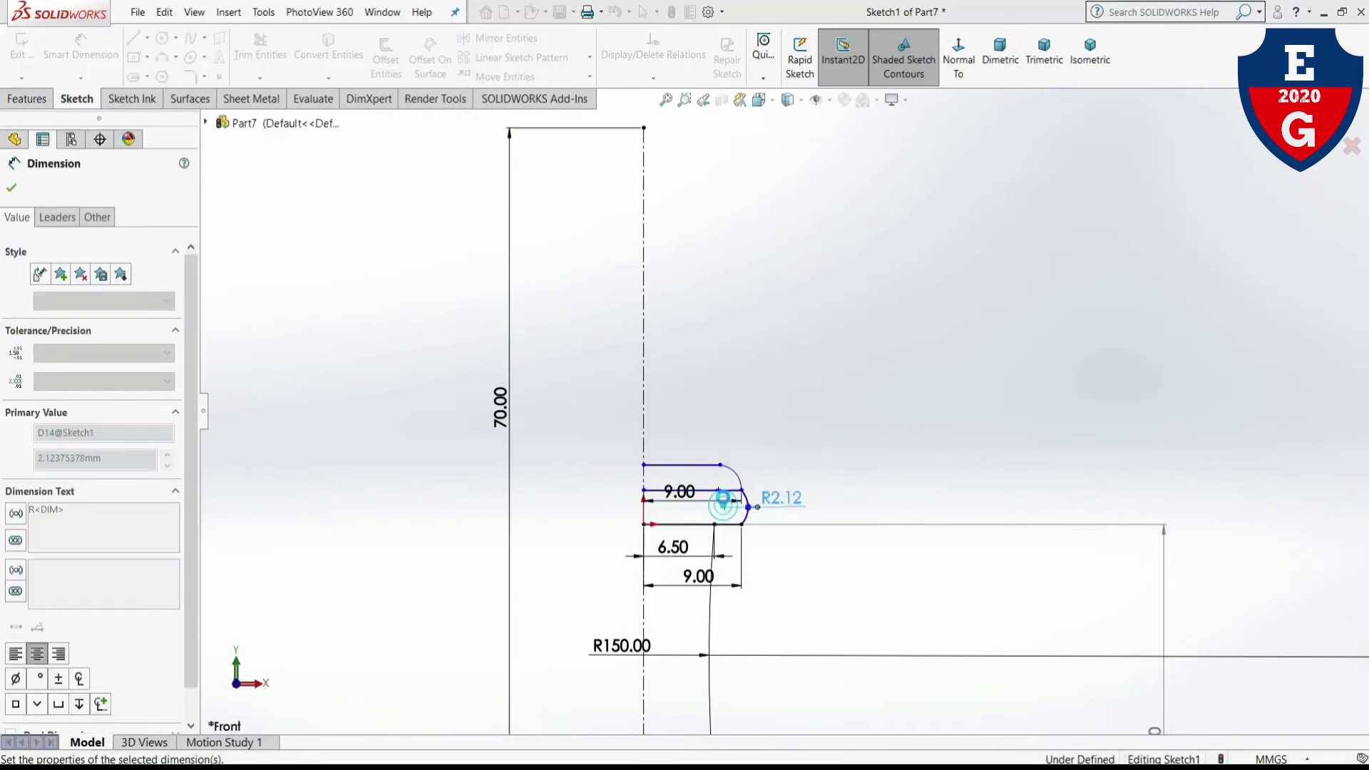
click(723, 488)
click(725, 528)
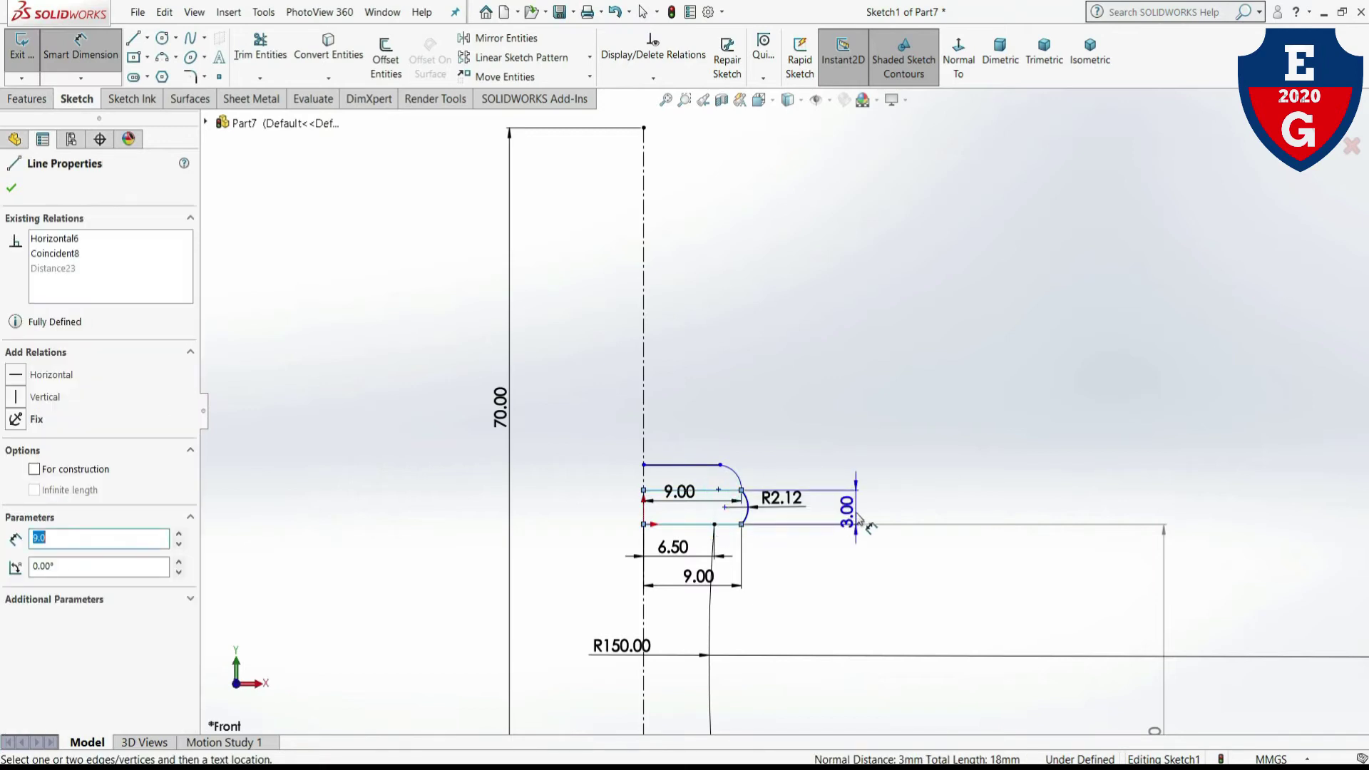
click(873, 521)
text(2)
key(Return)
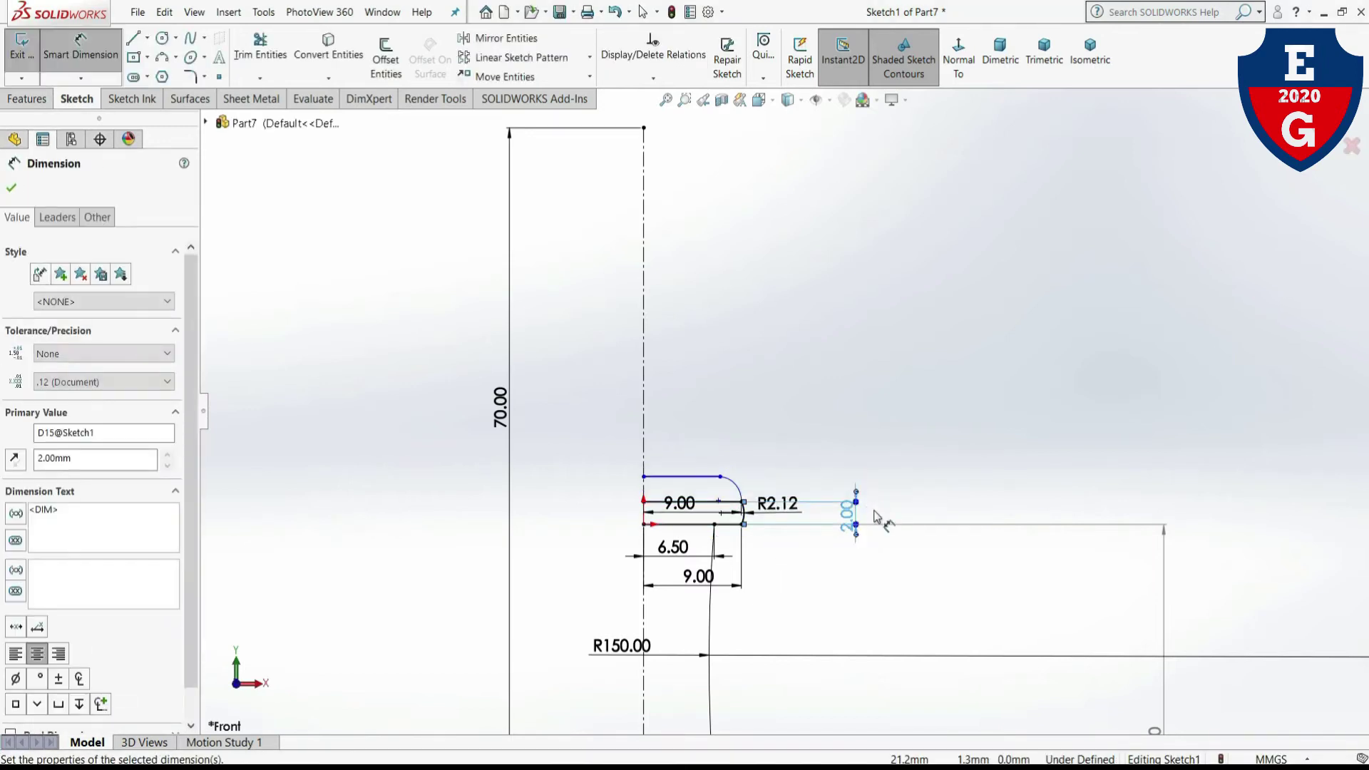
- Dimension the upper line at 7 mm, spaced 2 mm above the middle line
click(677, 478)
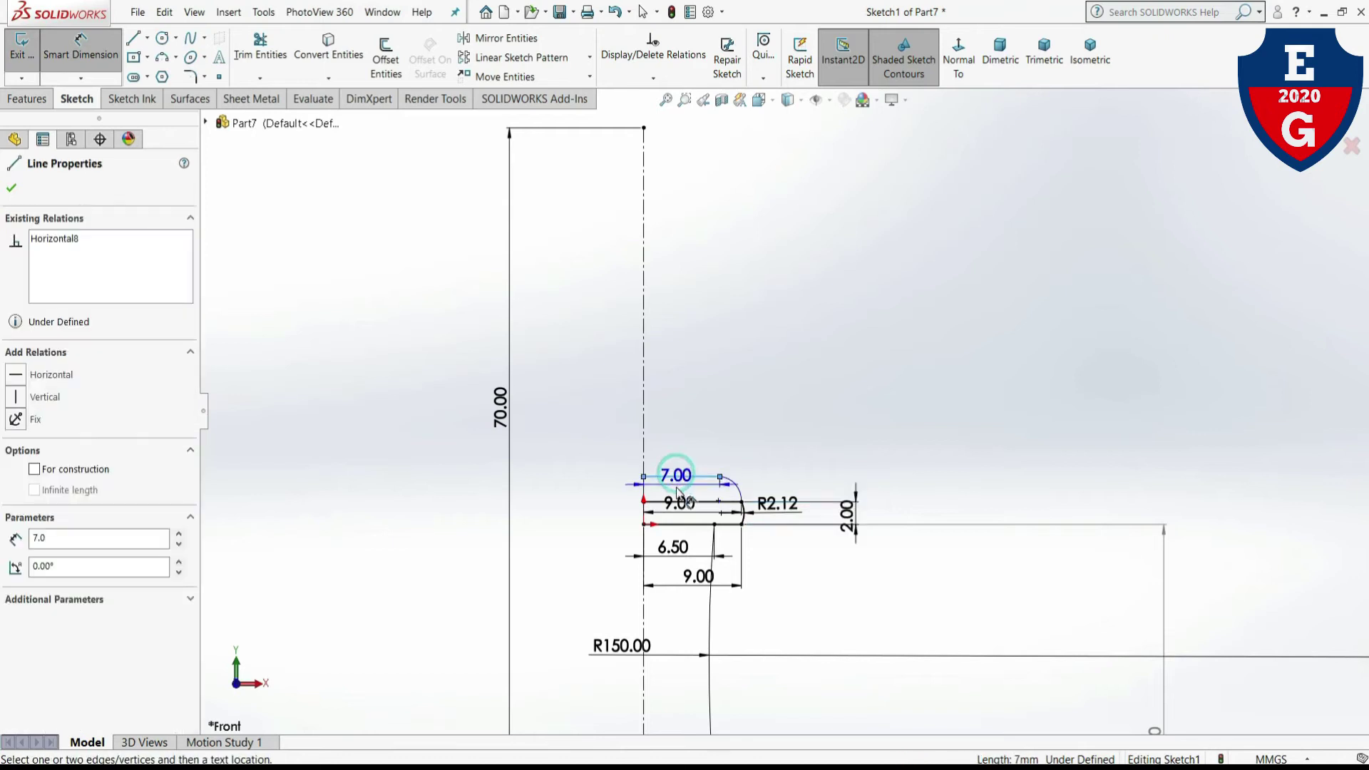
click(710, 465)
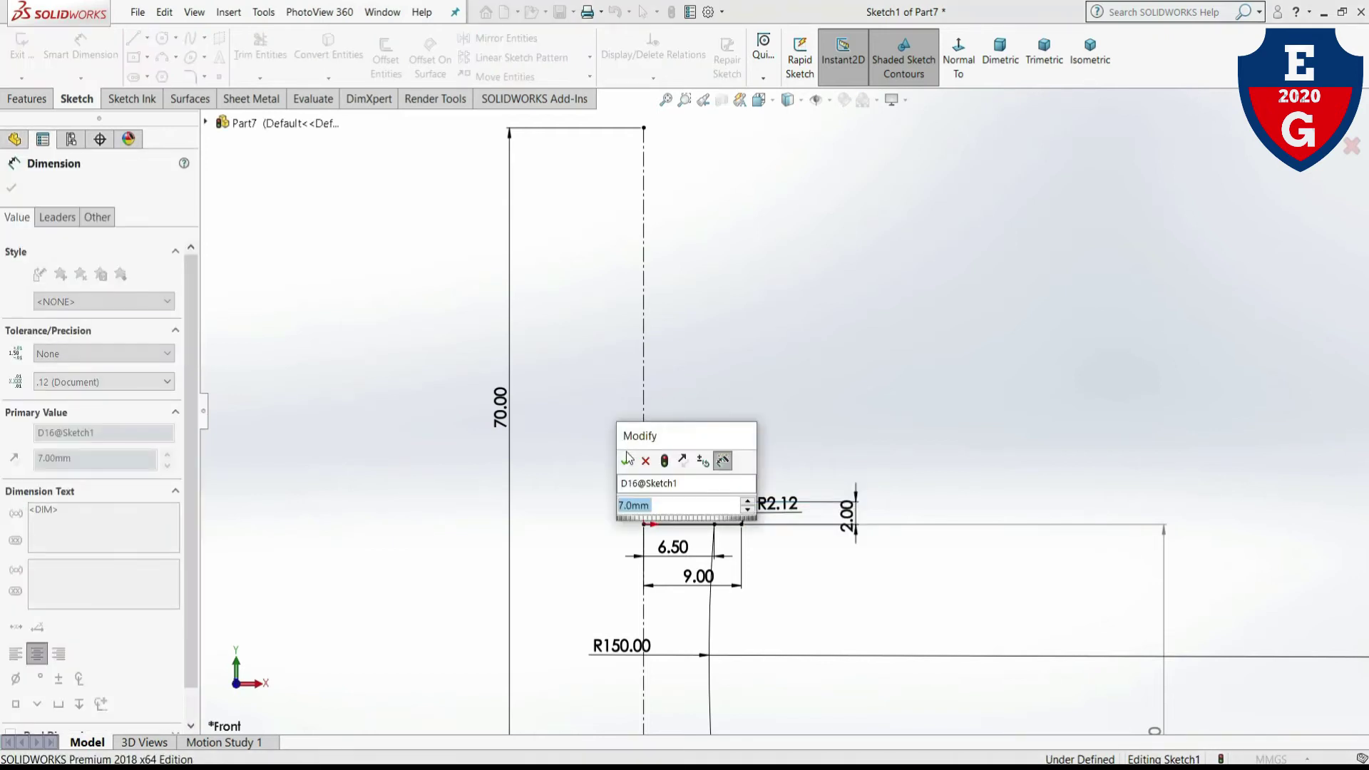
click(628, 456)
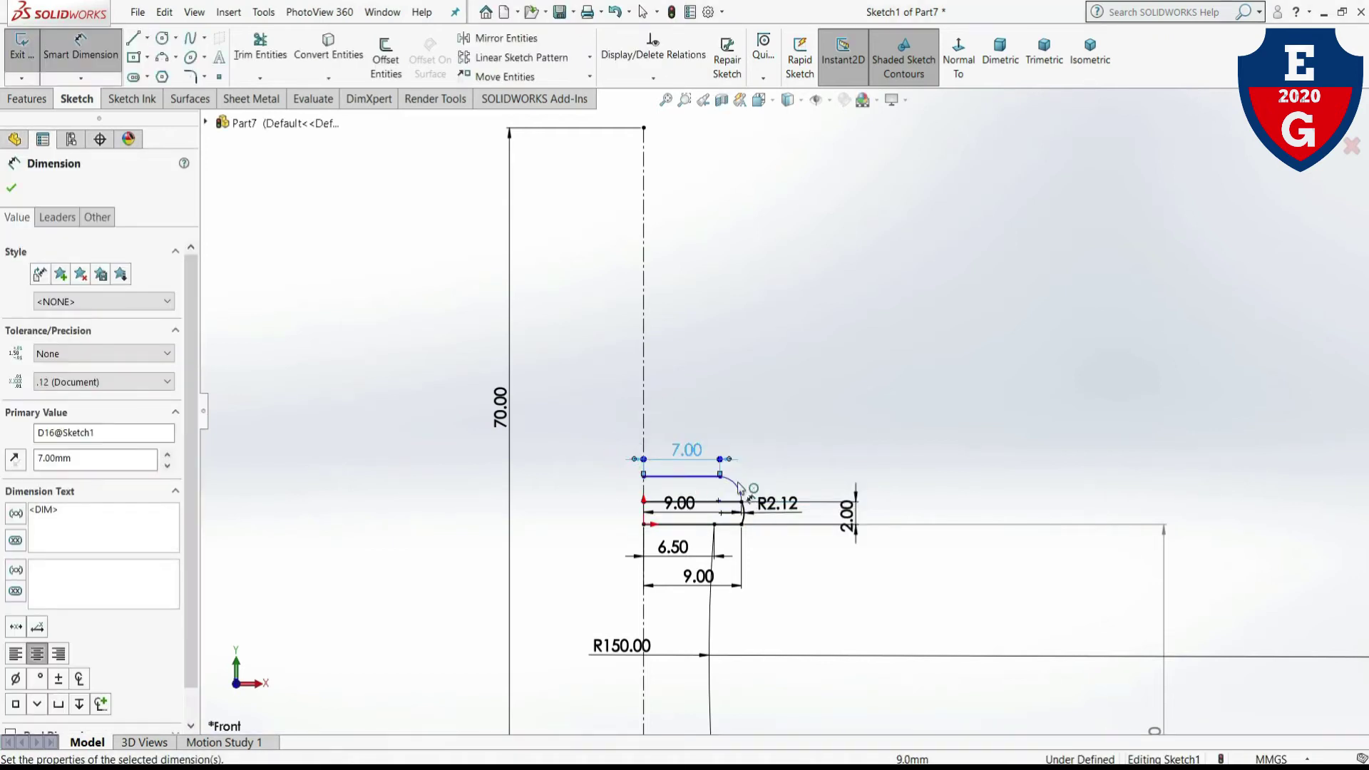
click(675, 477)
click(657, 504)
click(611, 490)
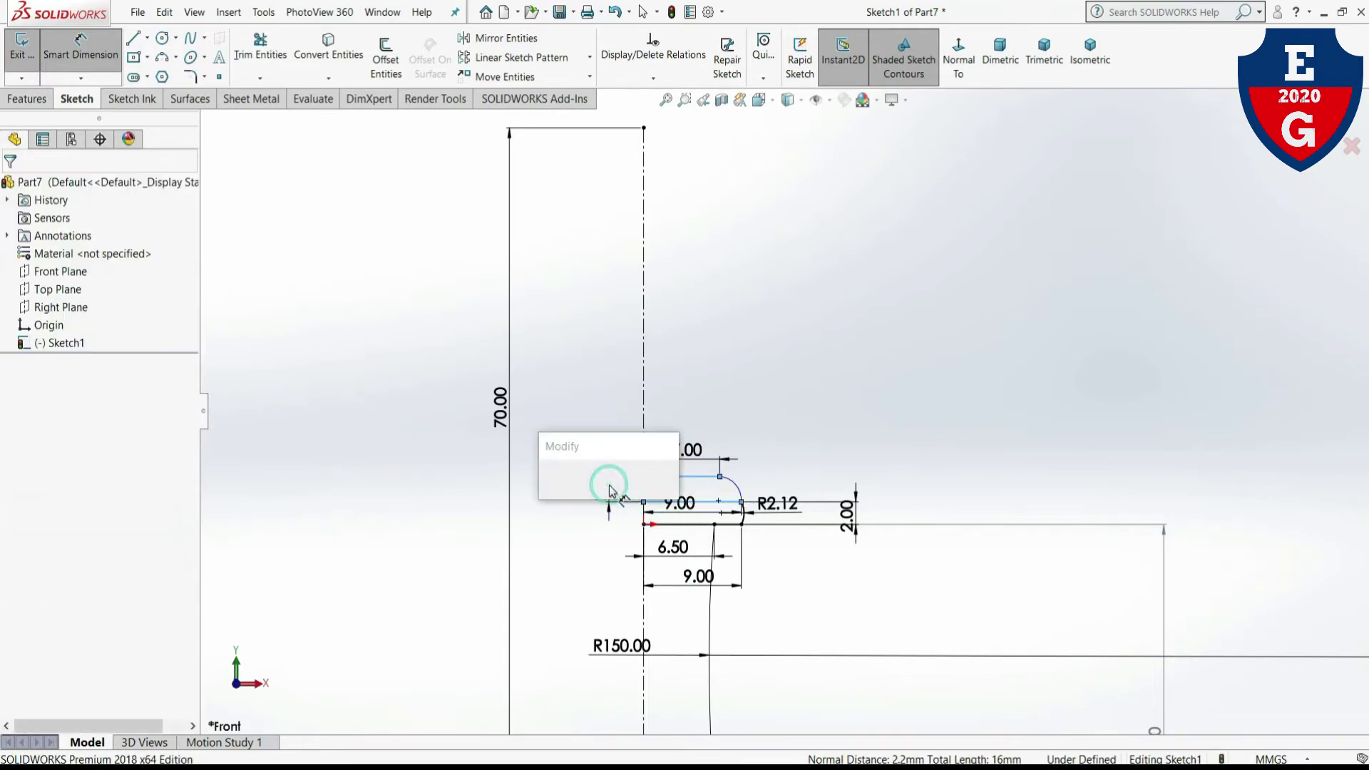
text(2.00mm)
key(Return)
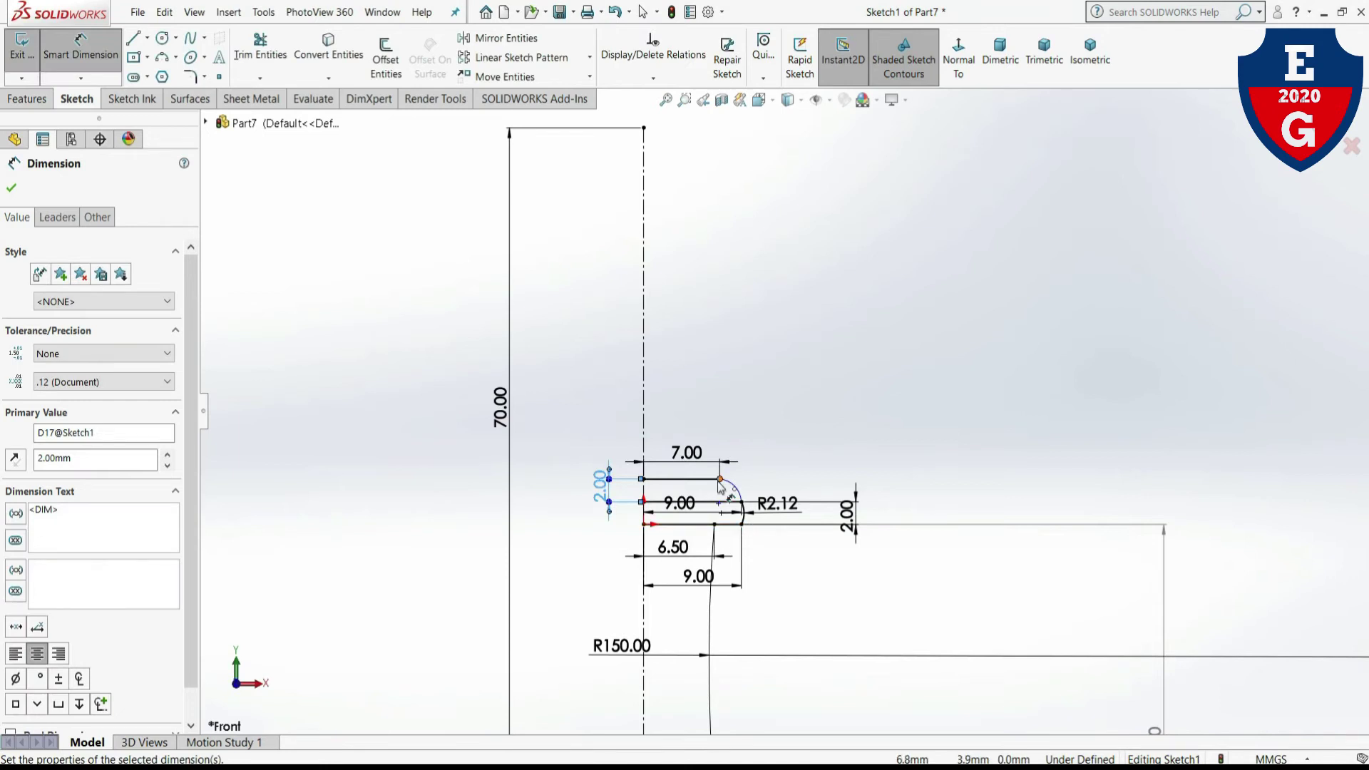
- Set the upper arc's radius to 2 mm
click(745, 497)
click(777, 462)
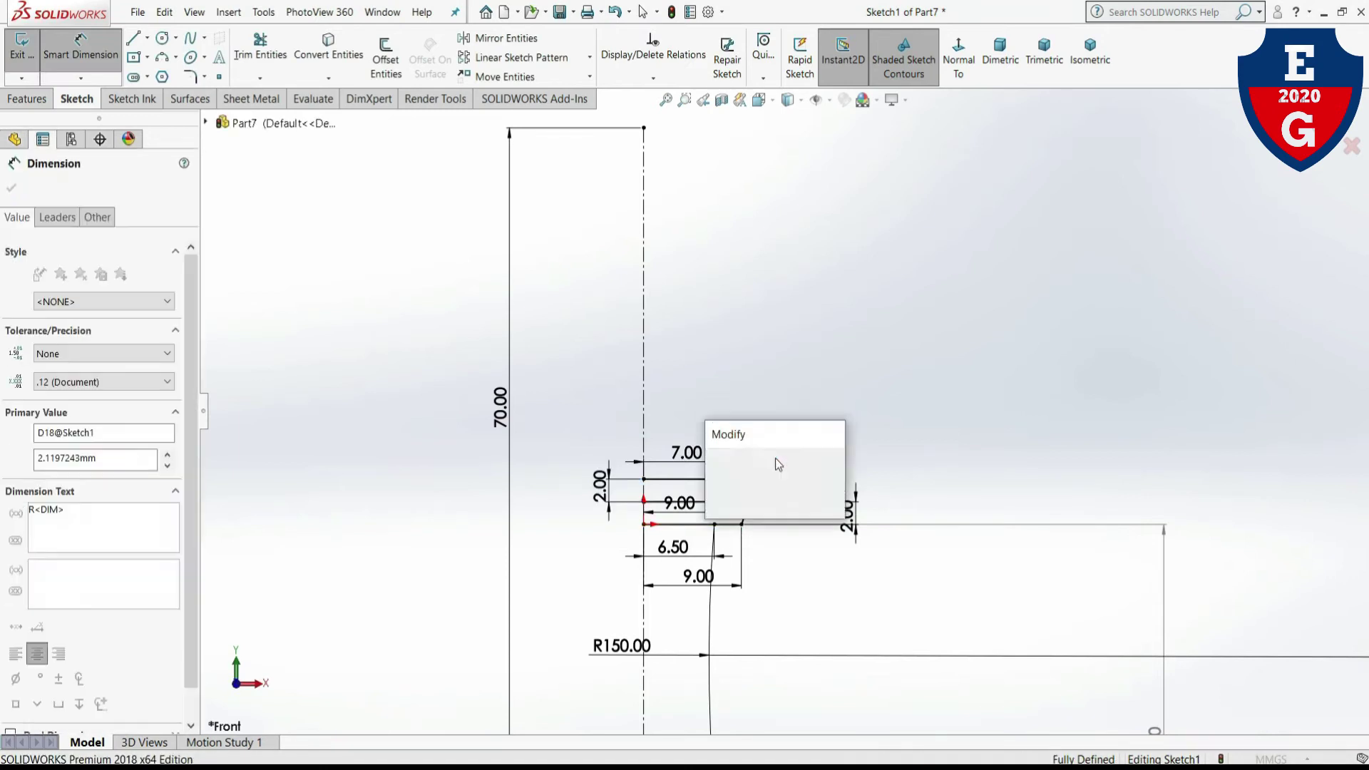
key(Return)
text(2)
key(Return)
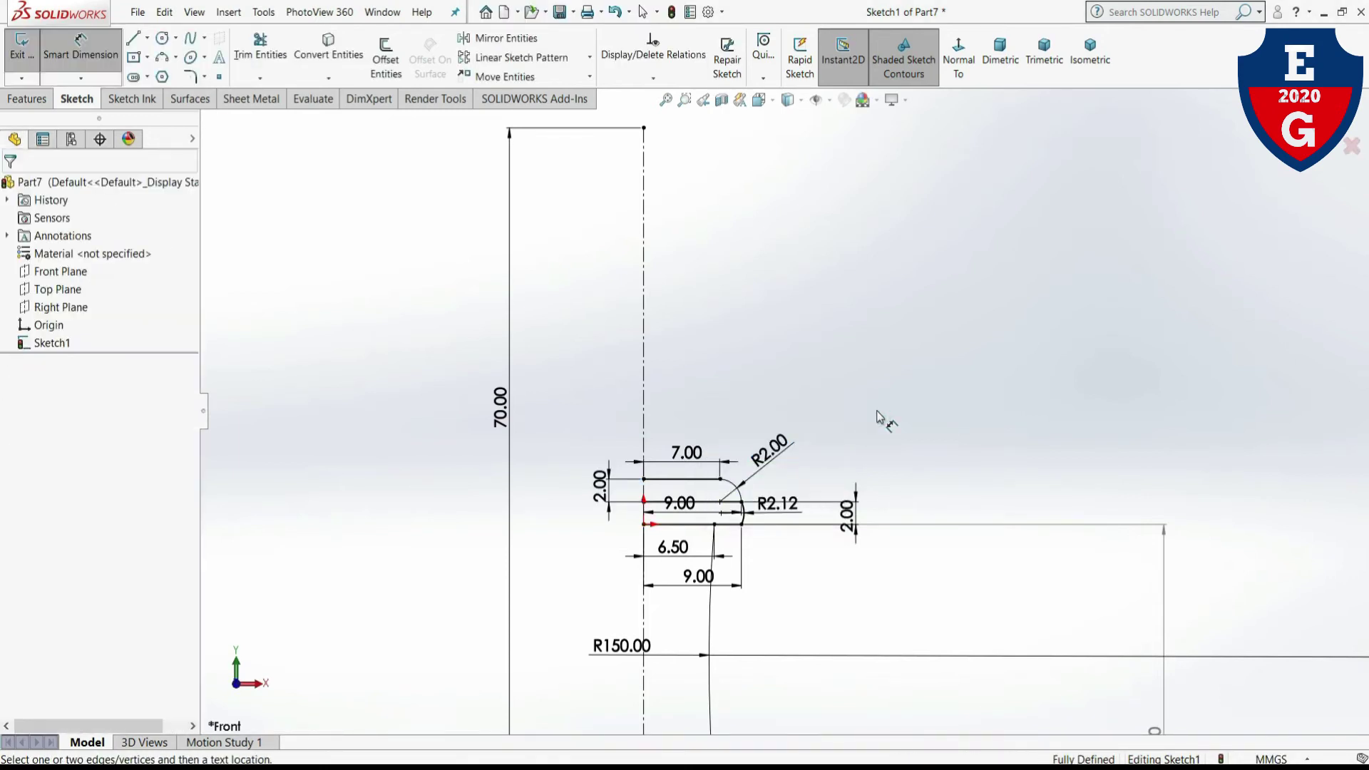
- Sketch a short horizontal line off the centreline near the top and a tiny segment above it
scroll(839, 408, up, 1)
scroll(849, 431, up, 1)
scroll(866, 571, up, 1)
scroll(848, 607, up, 1)
scroll(770, 560, down, 1)
scroll(707, 469, down, 5)
scroll(707, 469, up, 2)
scroll(708, 469, up, 5)
scroll(825, 269, down, 2)
scroll(825, 373, down, 2)
scroll(821, 369, up, 2)
scroll(813, 321, up, 1)
scroll(798, 314, down, 3)
scroll(784, 303, down, 1)
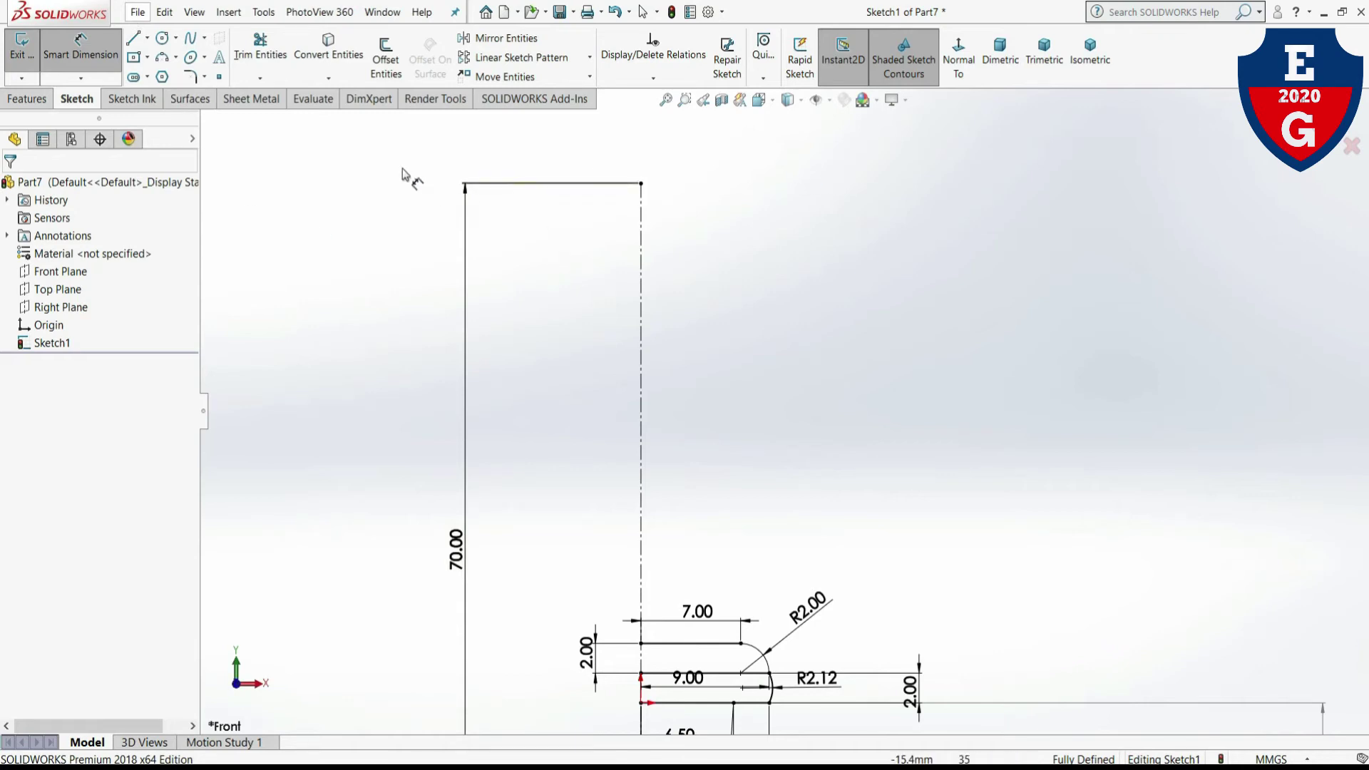
click(133, 41)
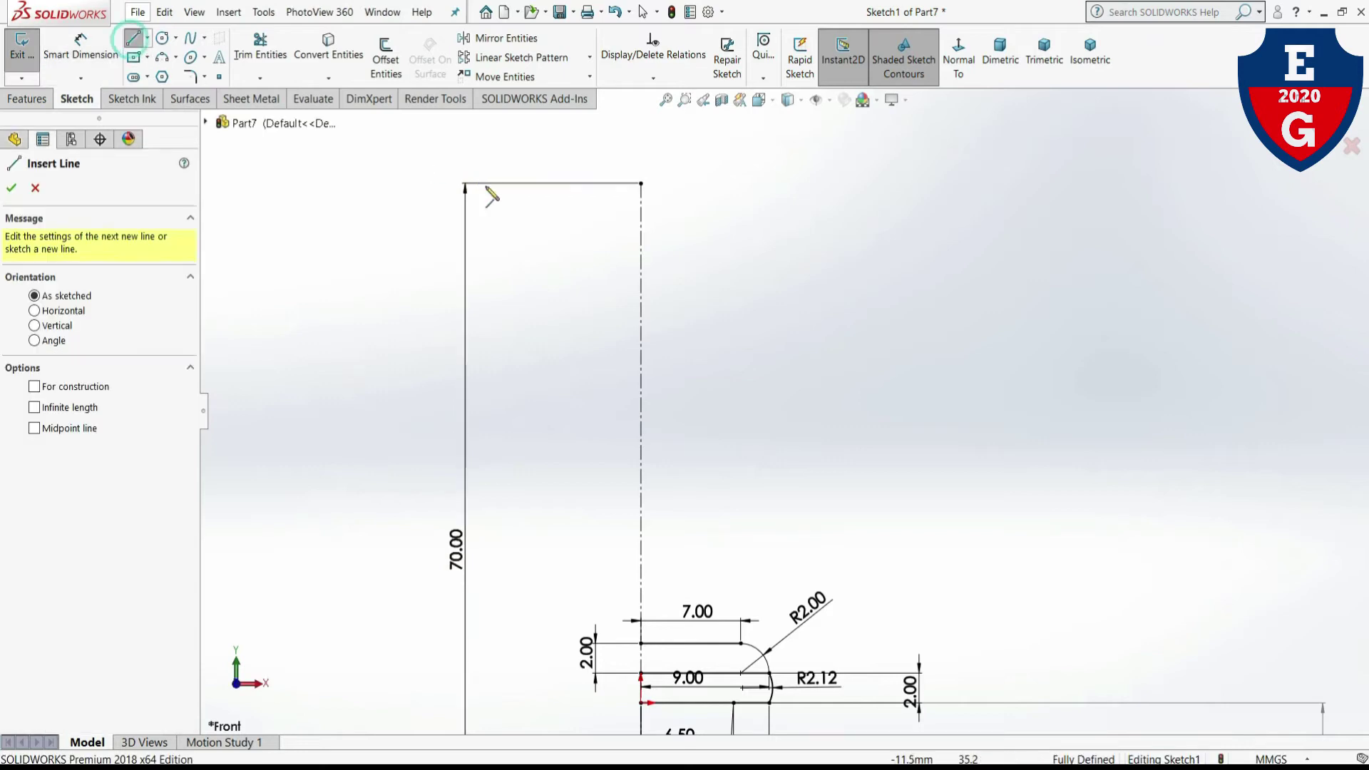
click(641, 224)
click(679, 224)
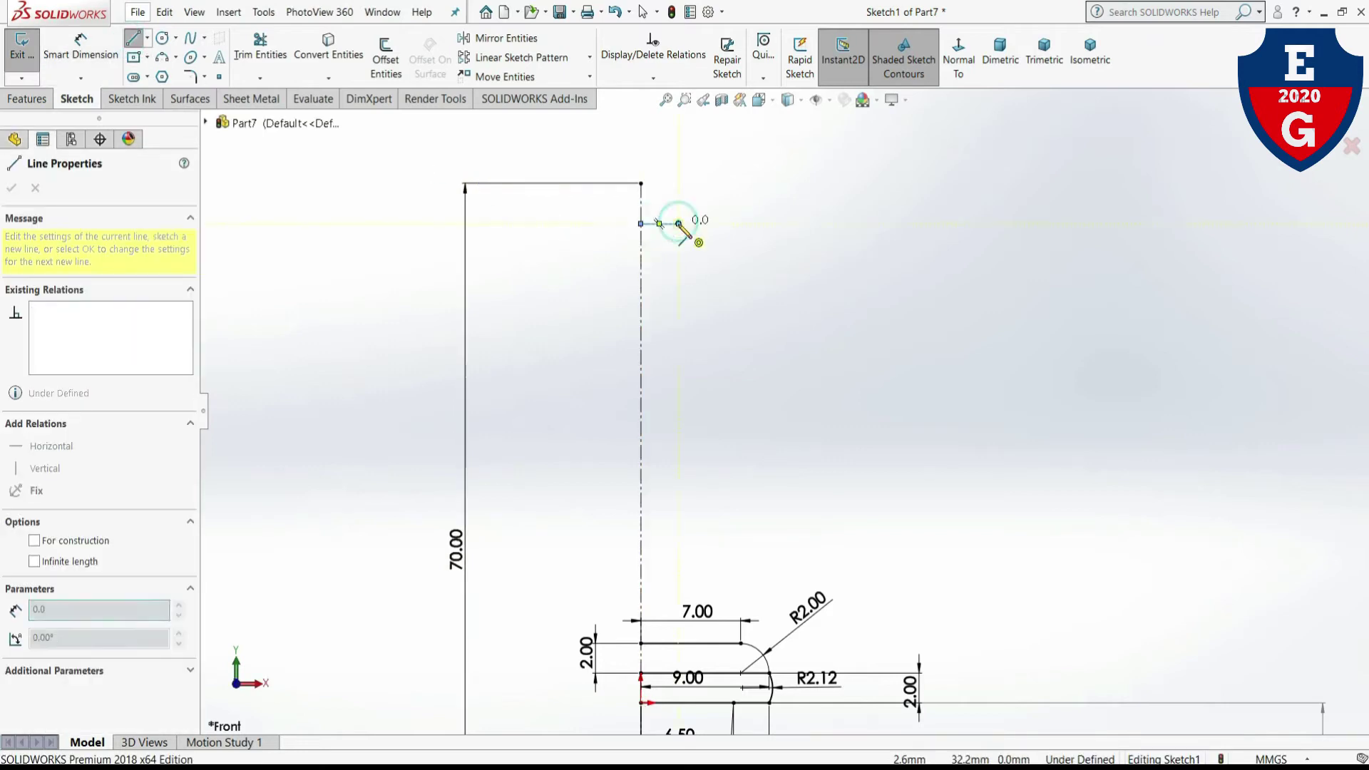
right_click(686, 278)
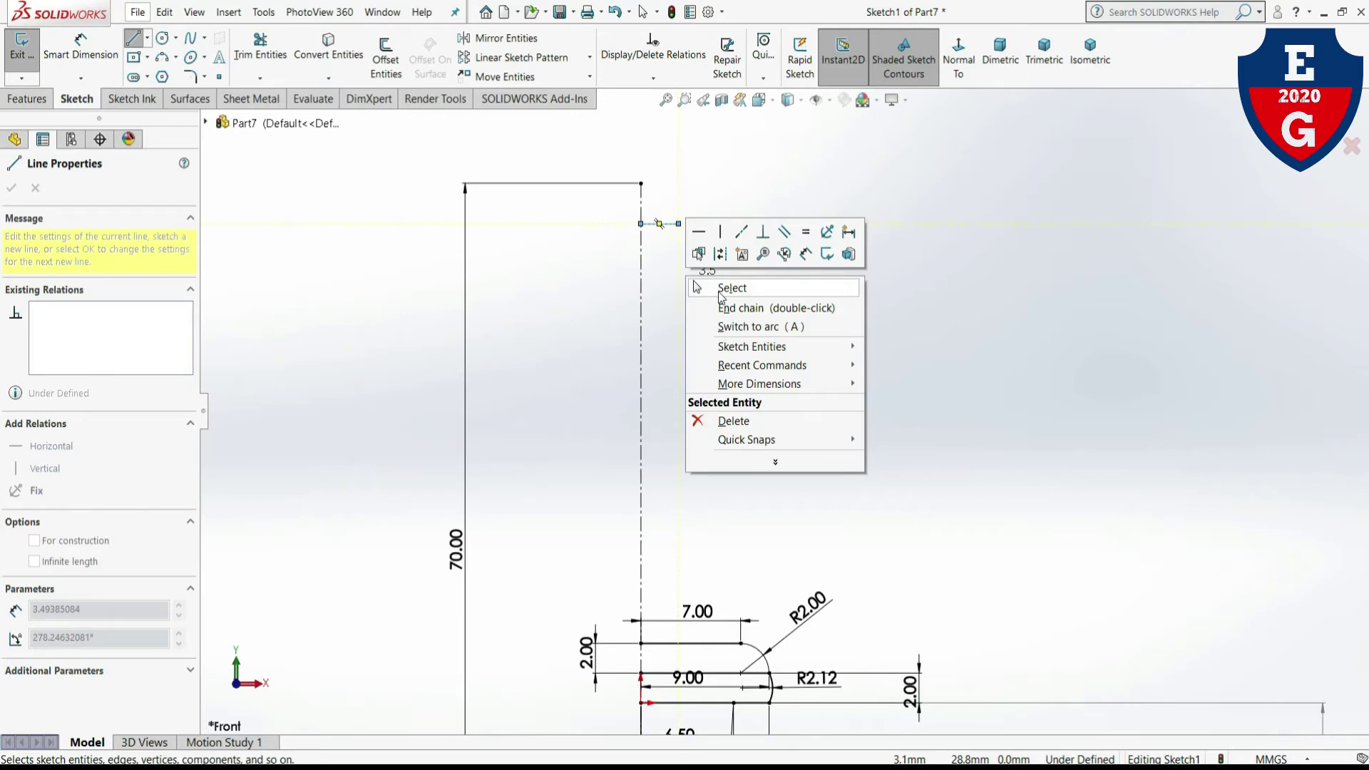
click(719, 289)
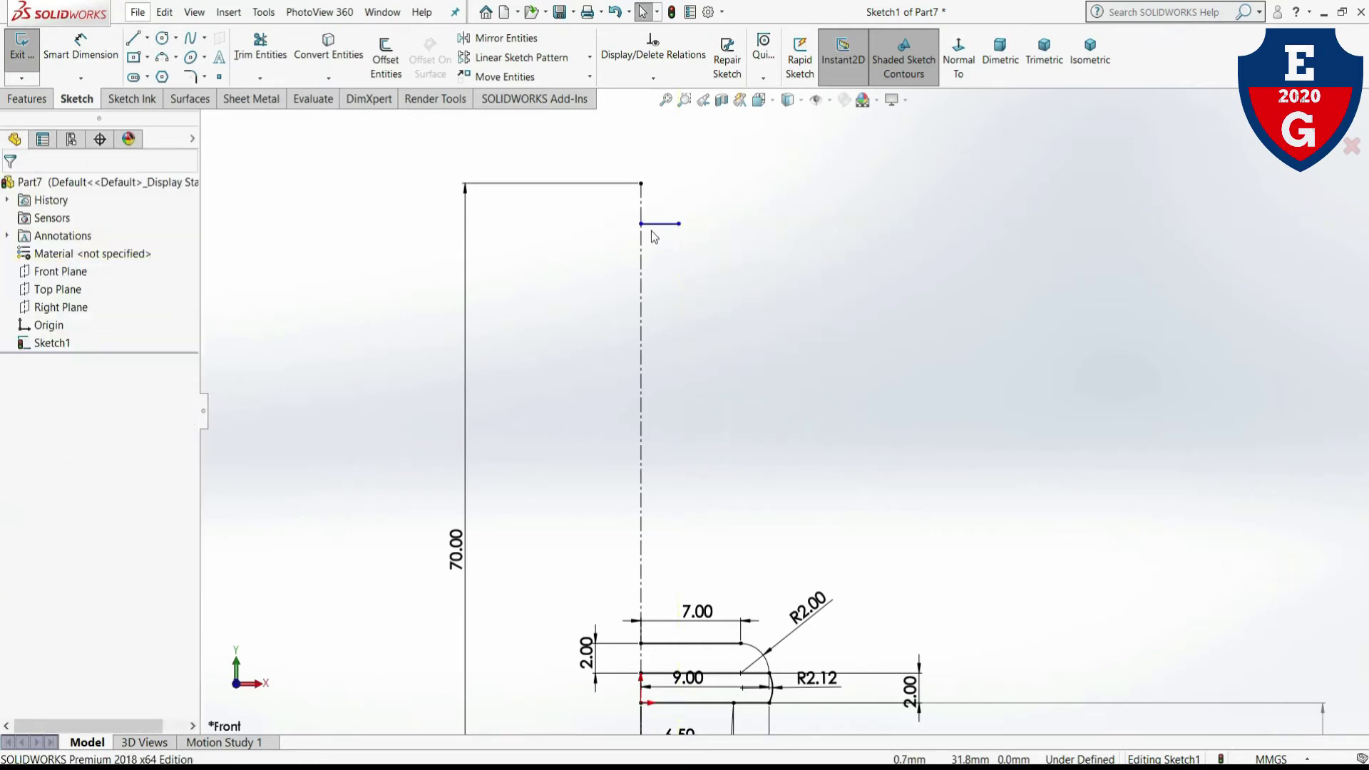
click(162, 37)
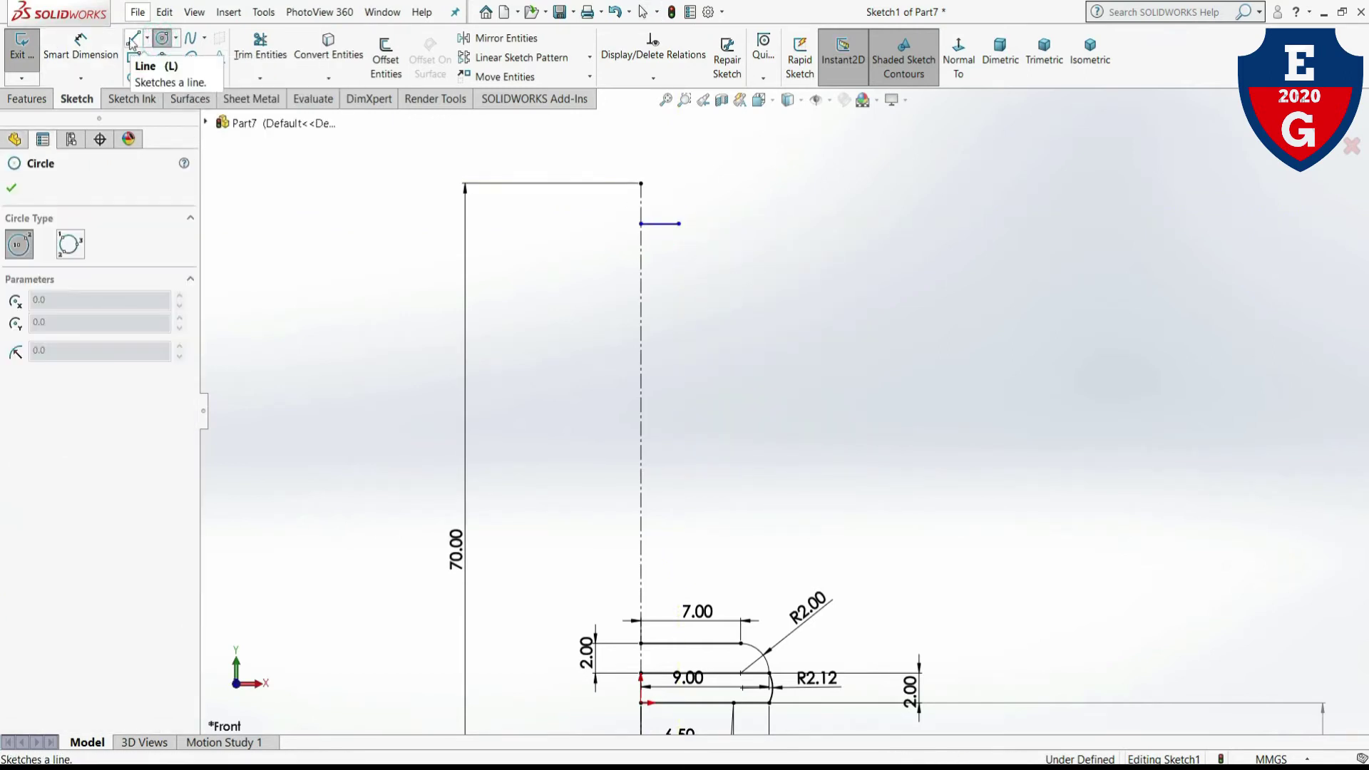
click(133, 39)
click(641, 183)
right_click(653, 184)
click(663, 191)
- Dimension the short line at 2 mm and the tiny top segment at 1 mm
click(656, 224)
click(81, 50)
click(659, 224)
click(664, 258)
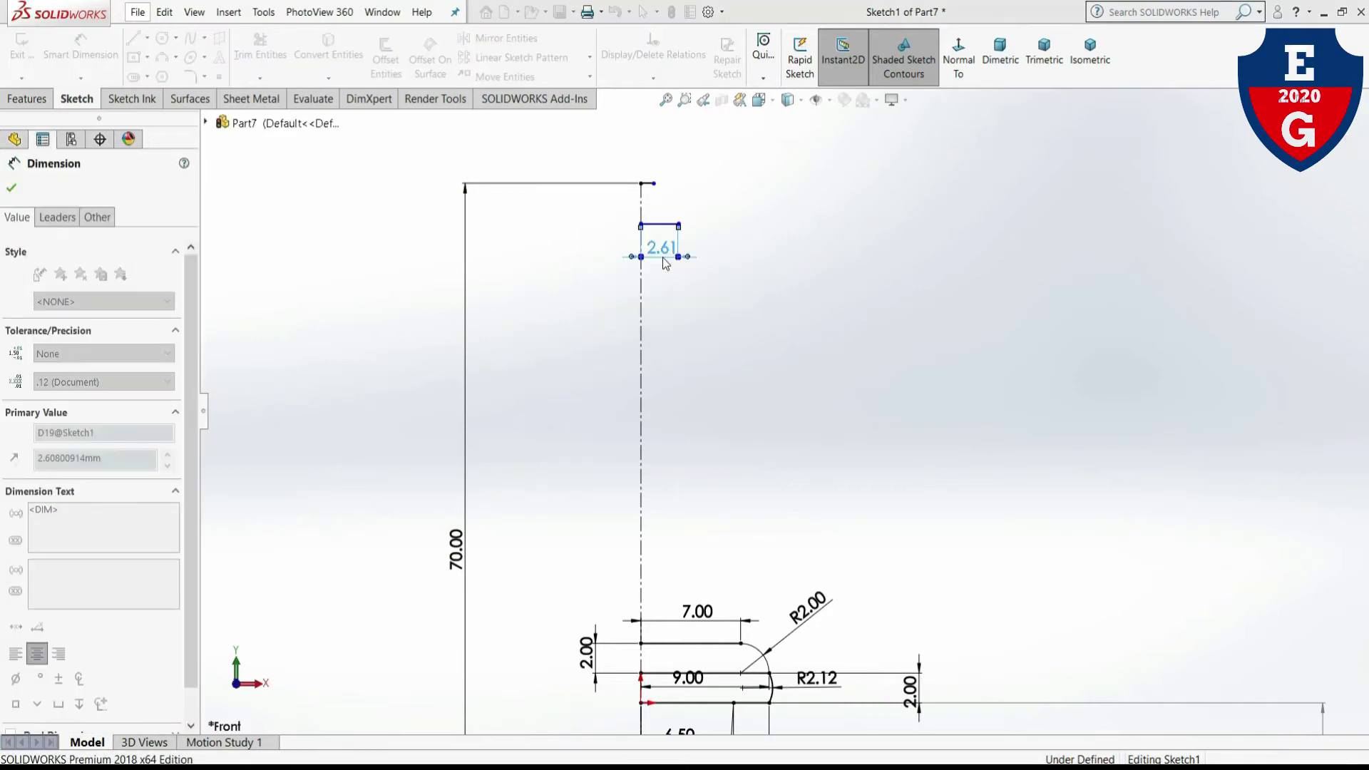
text(2)
key(Return)
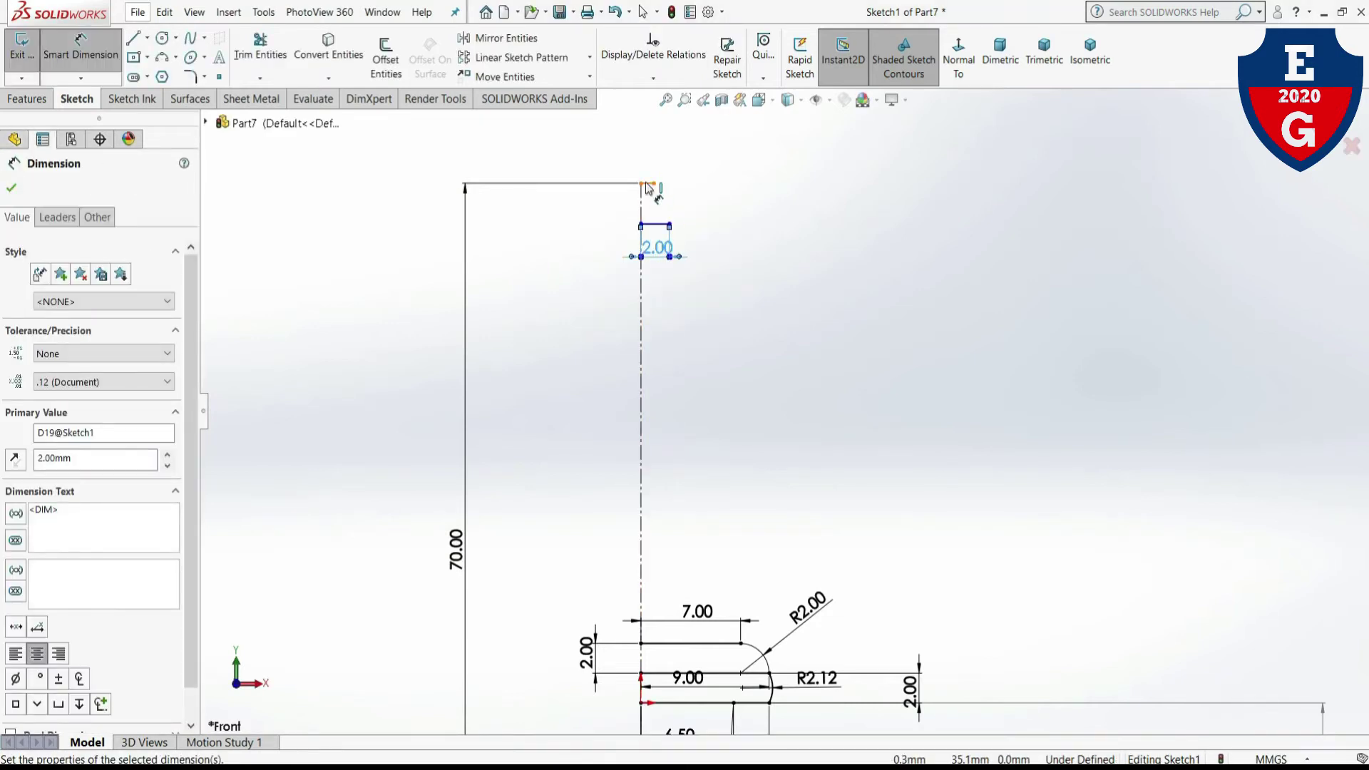
click(646, 185)
click(649, 168)
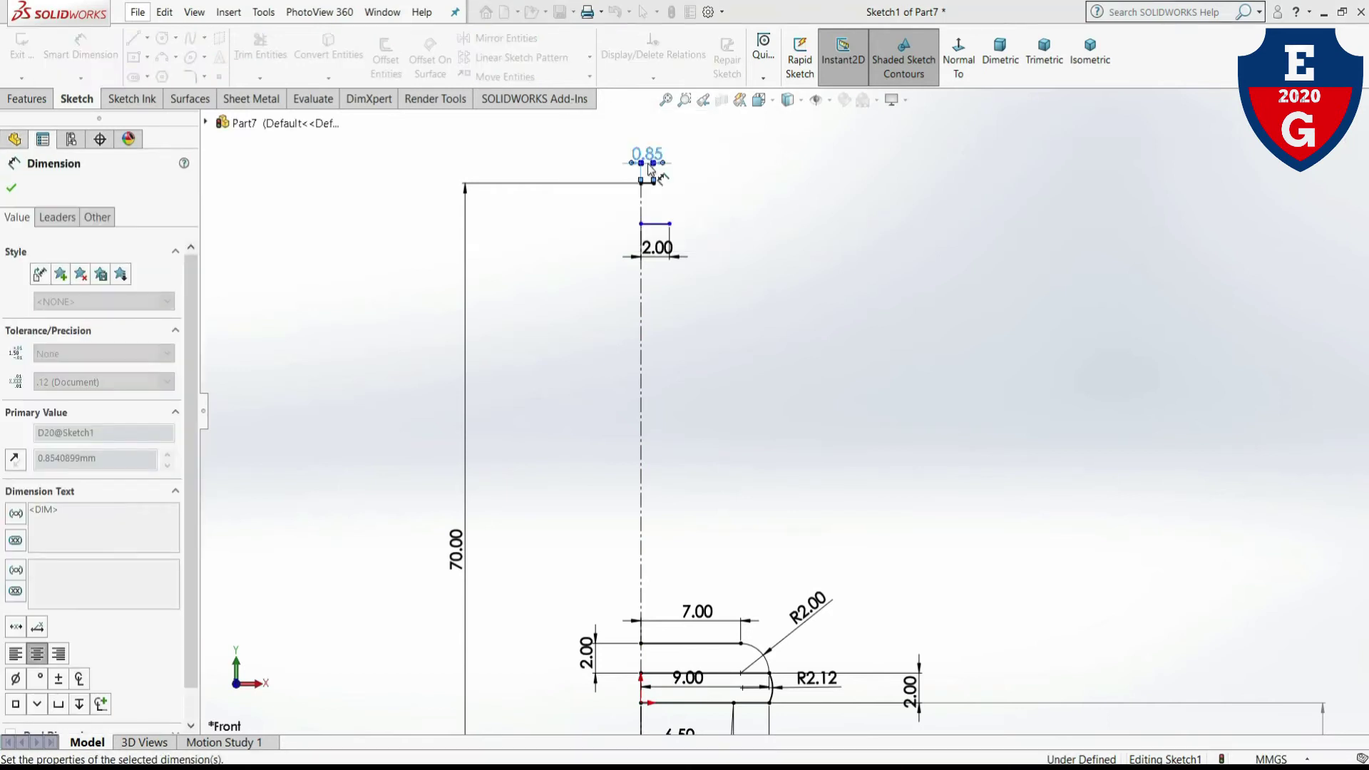
text(1)
key(Return)
- Join the top segment's end to the short line's end with a 3-point arc
click(160, 55)
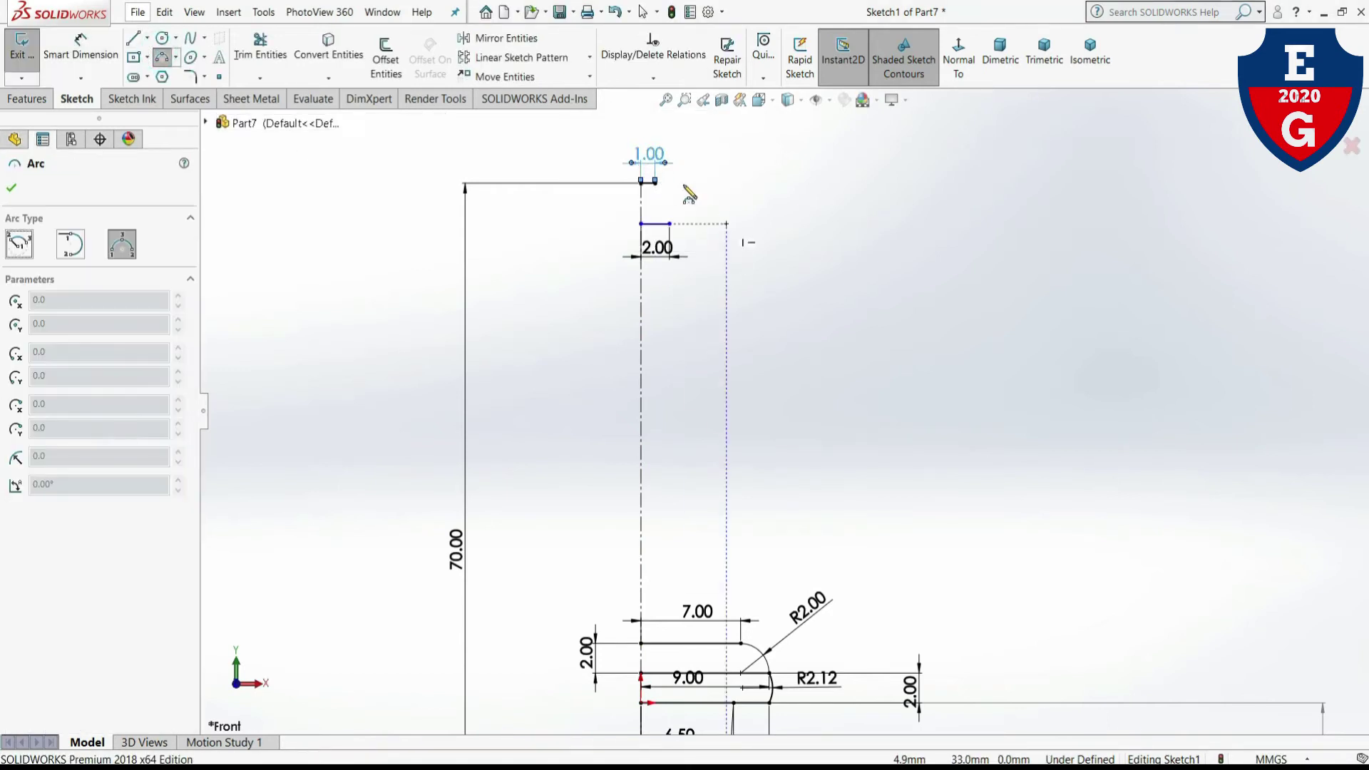
click(654, 184)
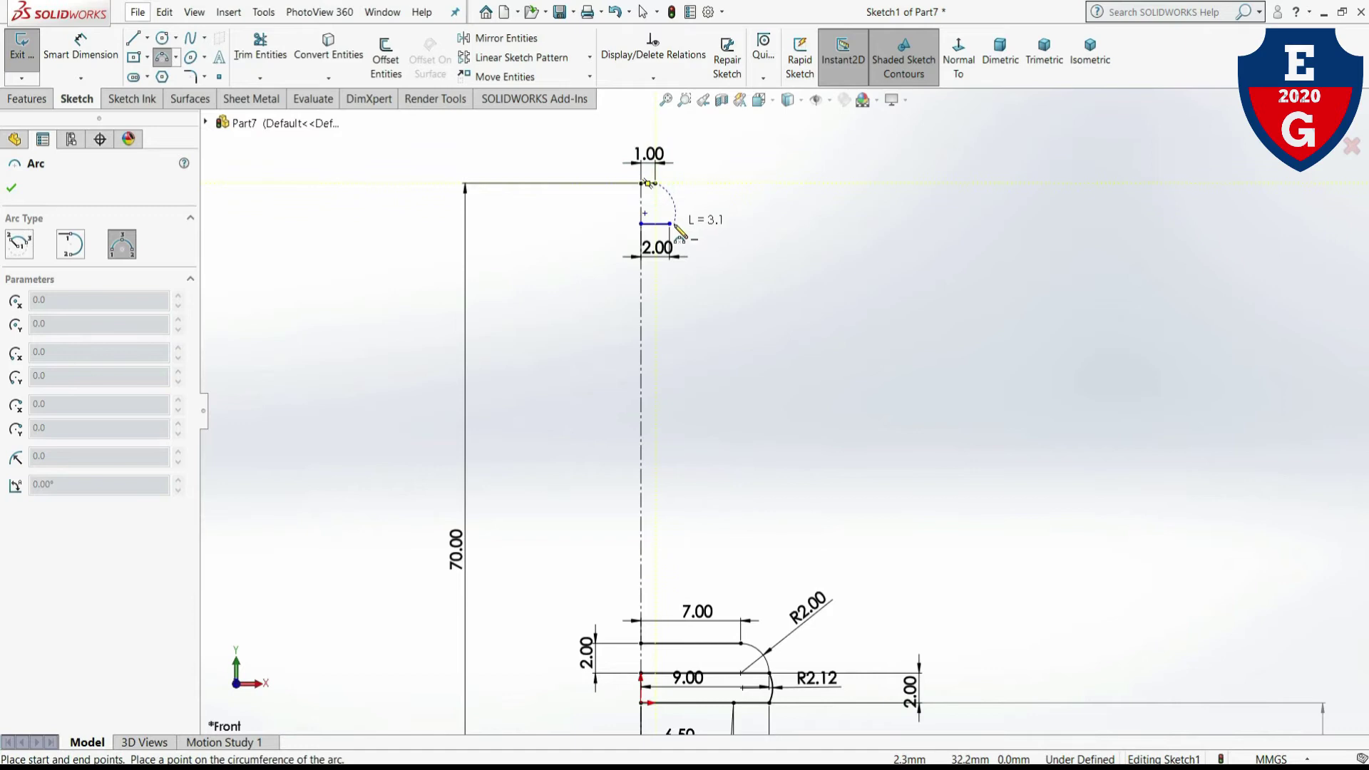
click(669, 224)
key(Escape)
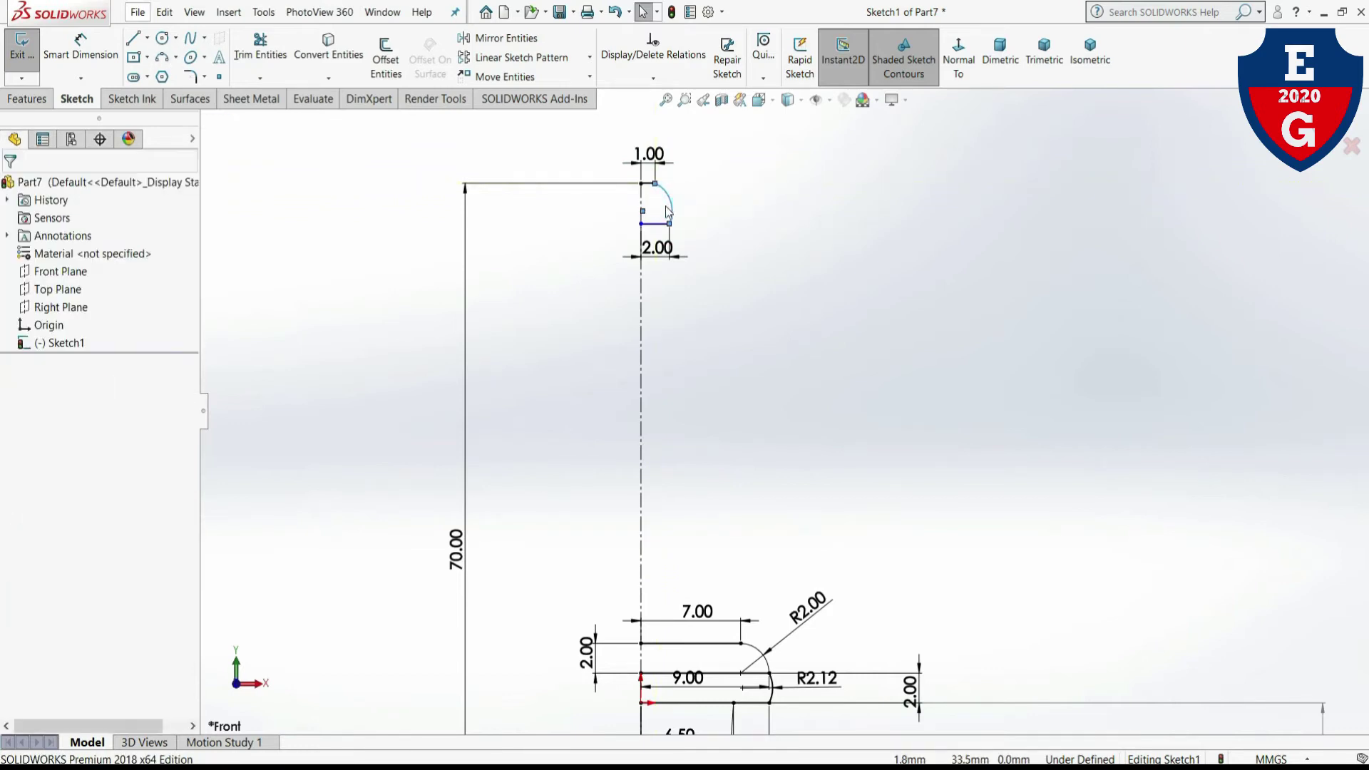
- Set the vertical distance between the two lines to 3 mm
click(93, 54)
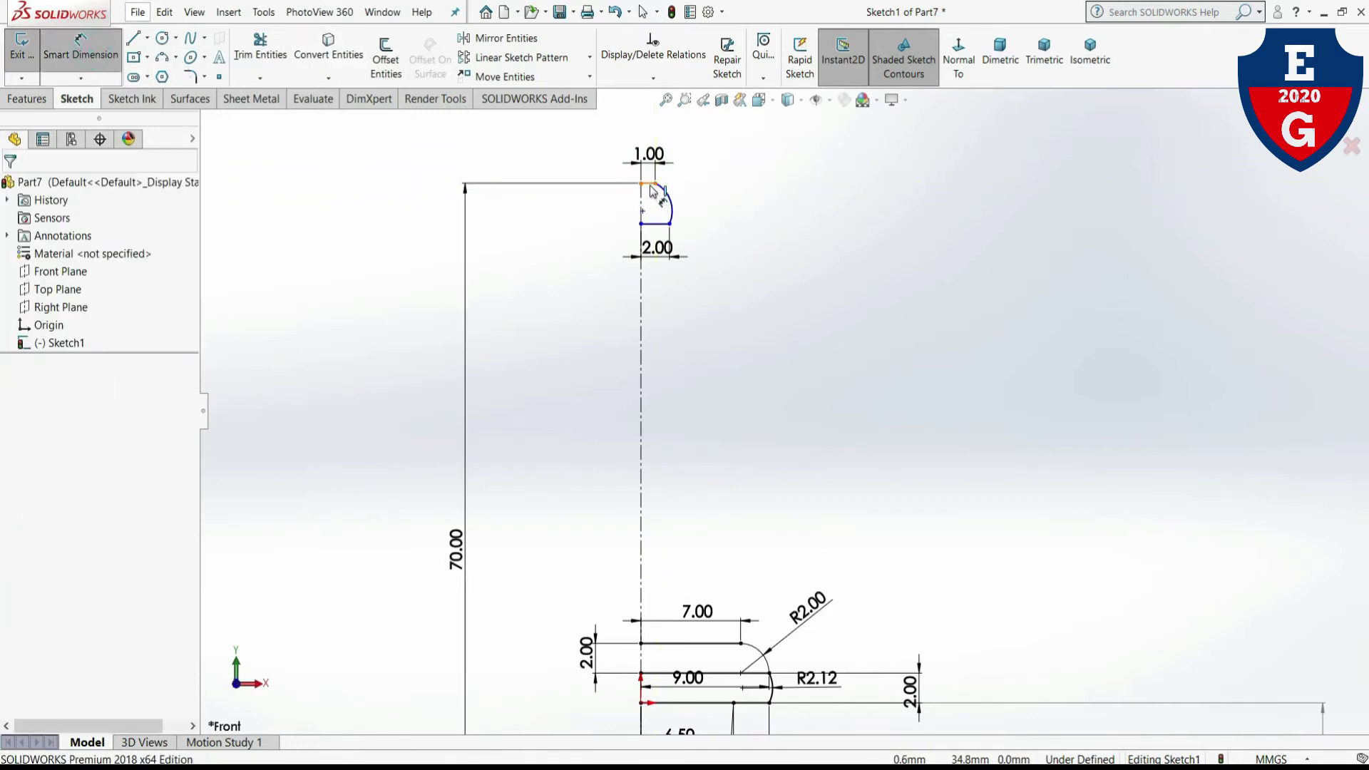
click(652, 184)
click(656, 224)
click(735, 202)
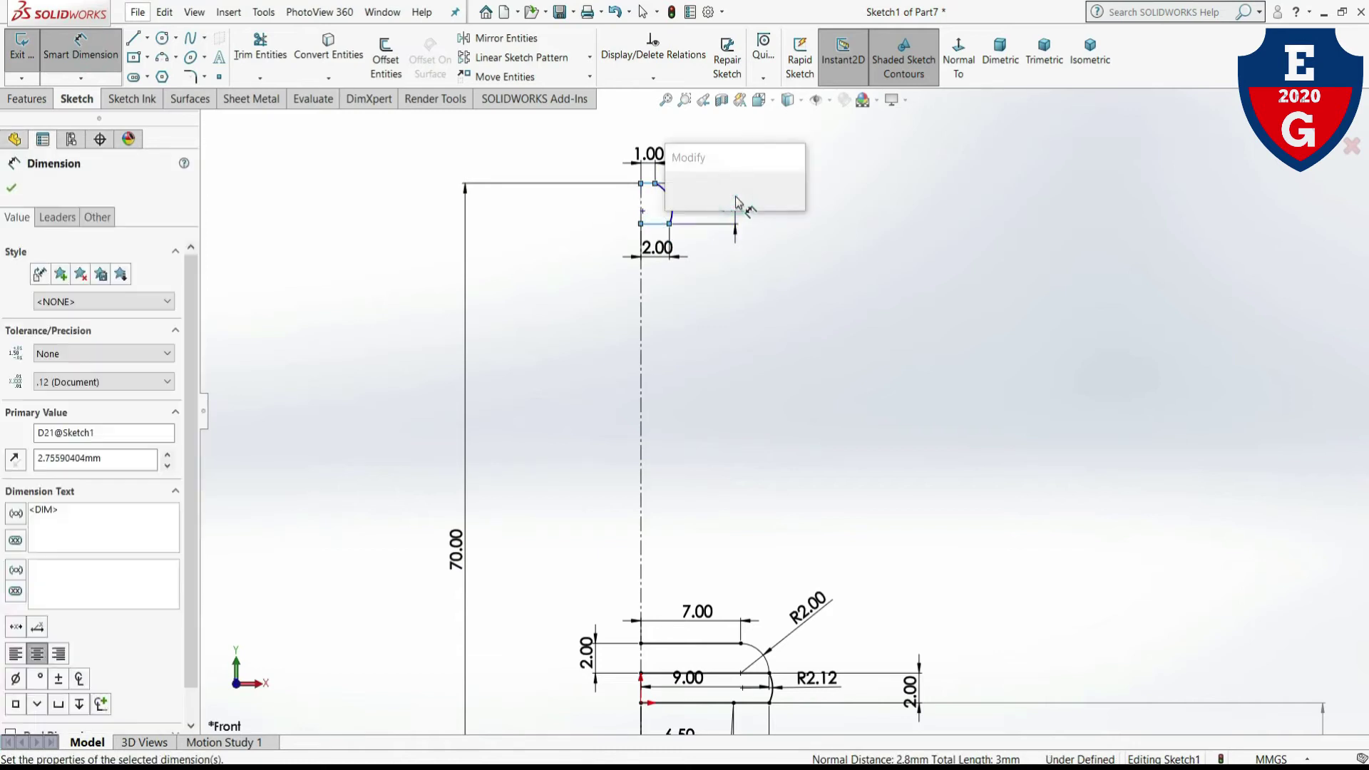
text(3)
key(Return)
click(820, 232)
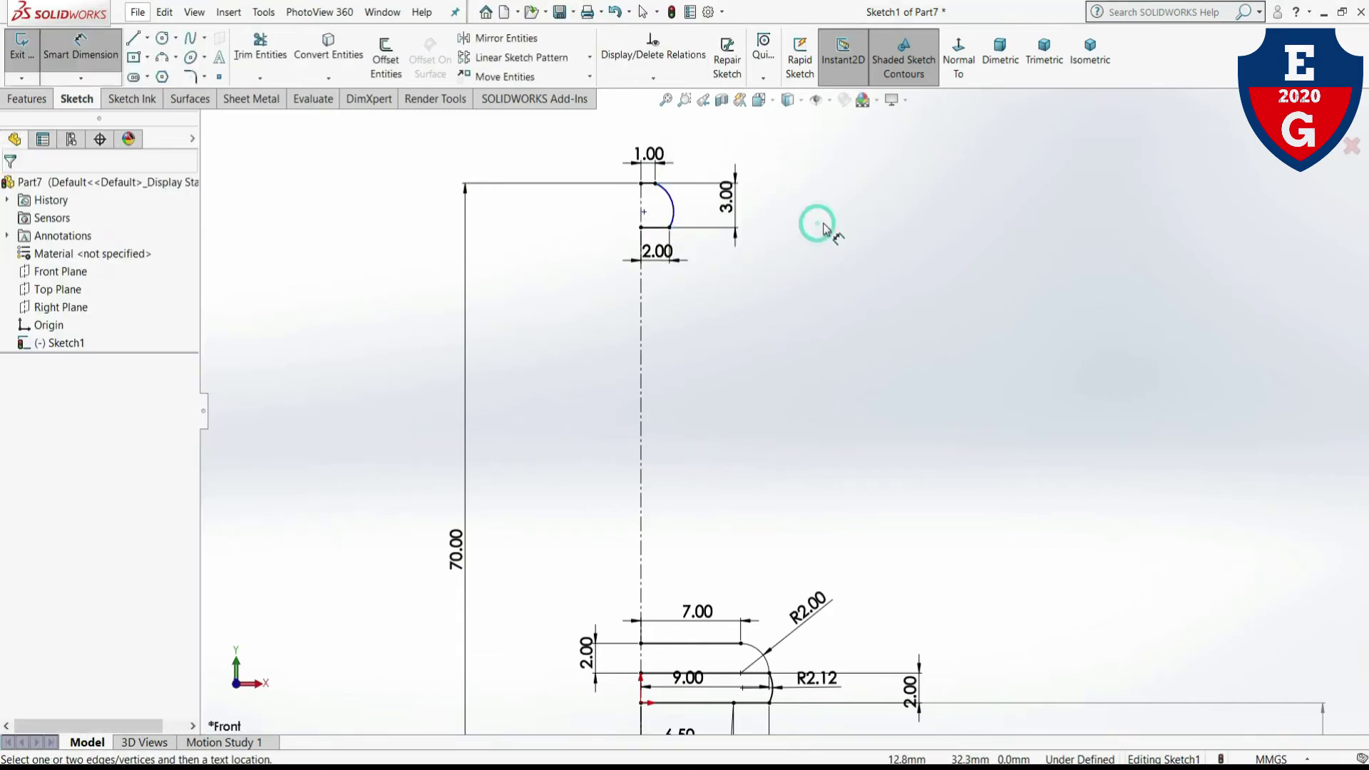
- Dimension the arc's radius, accepting R2.07
click(671, 214)
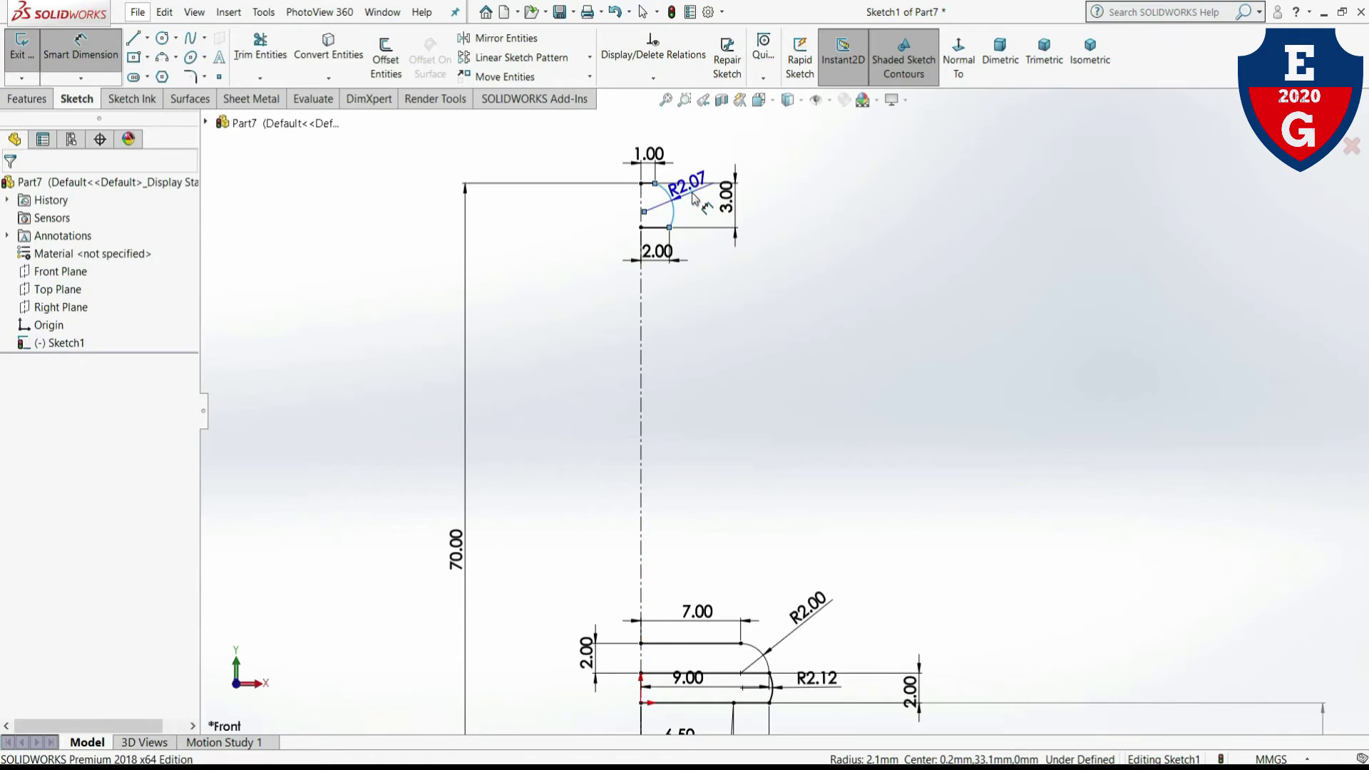
click(681, 187)
click(631, 193)
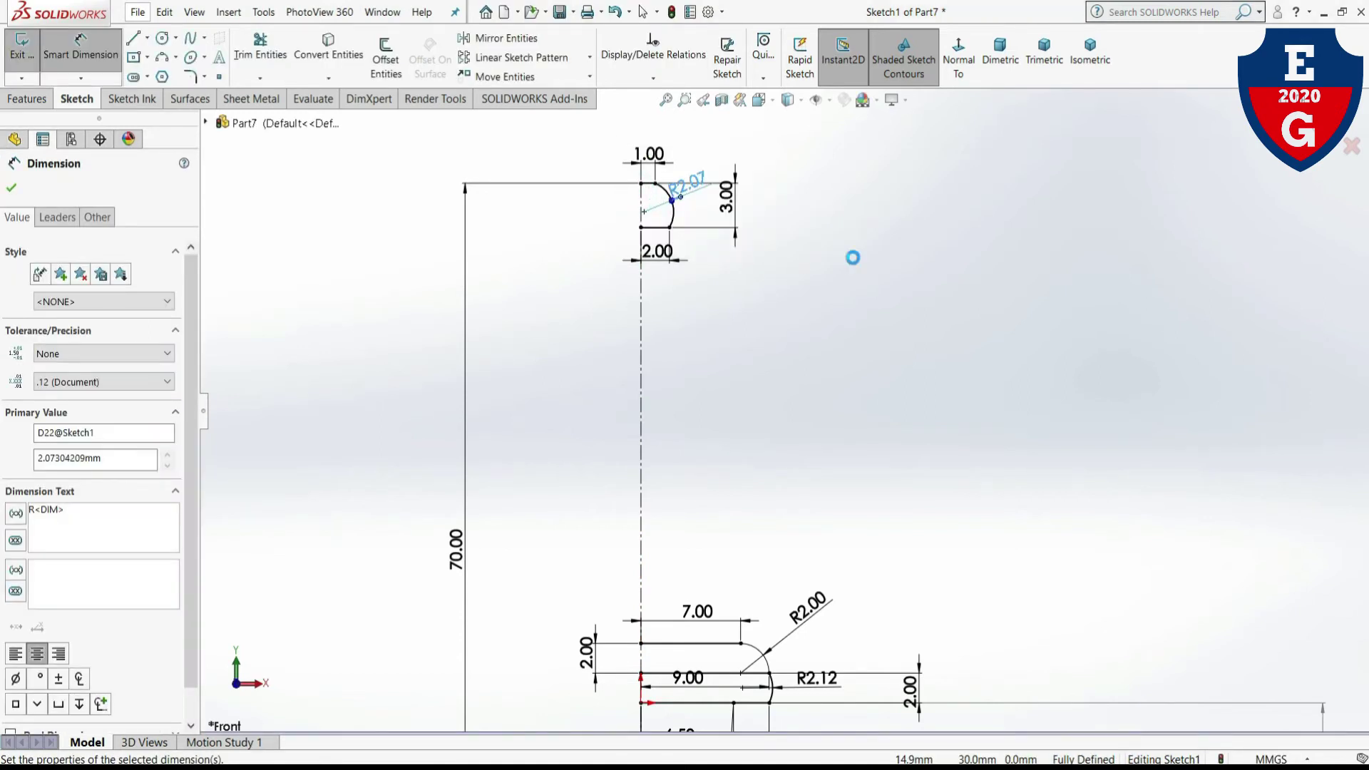
key(Escape)
ctrl+middle_drag(675, 237, 716, 311)
scroll(715, 311, up, 2)
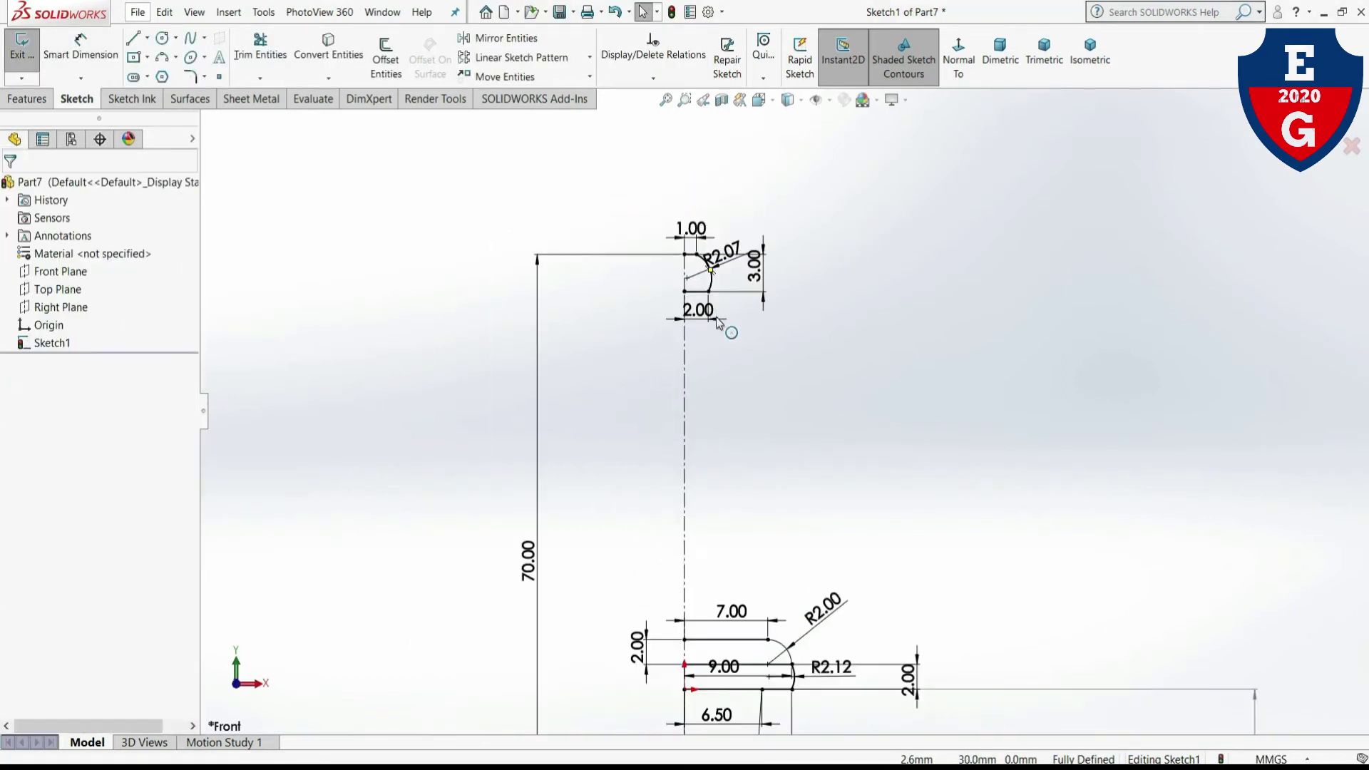
- Draw a horizontal line out from the centreline below the notch
click(134, 38)
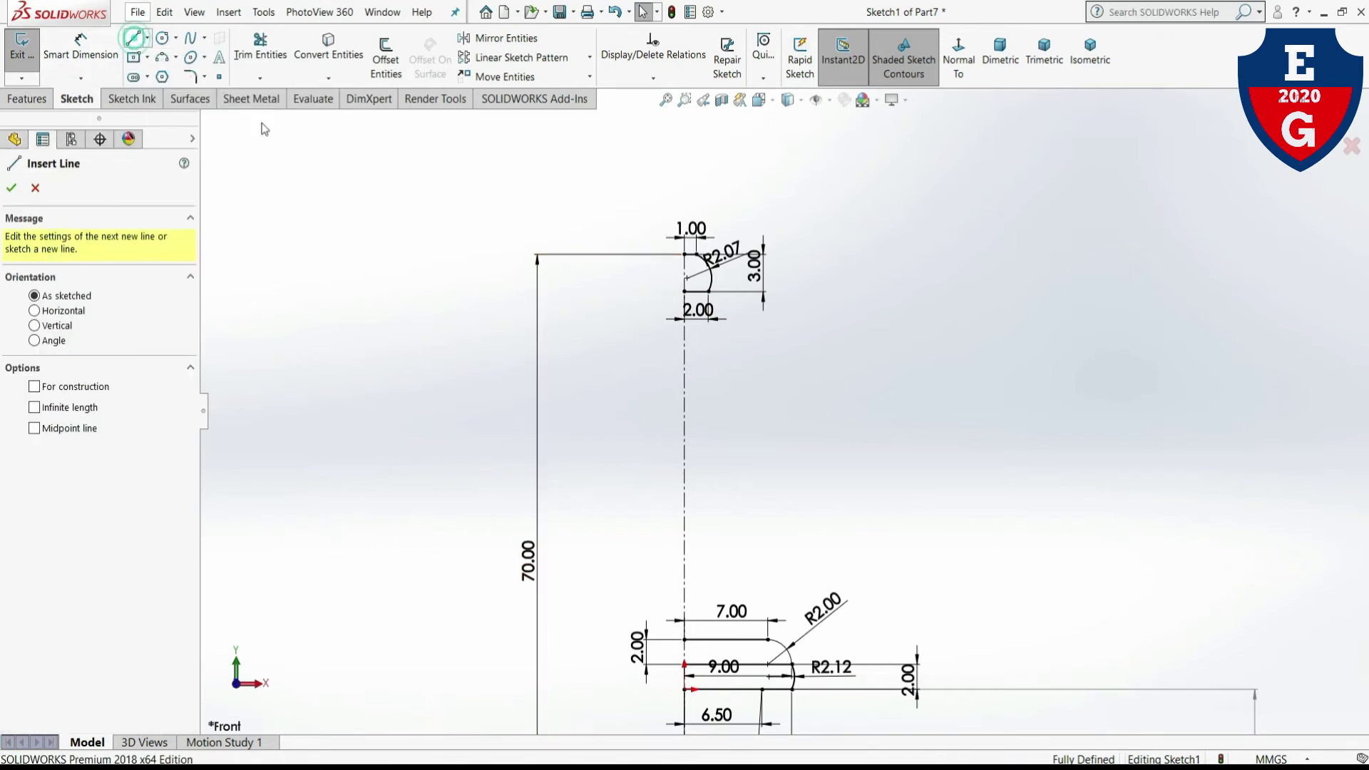
click(685, 350)
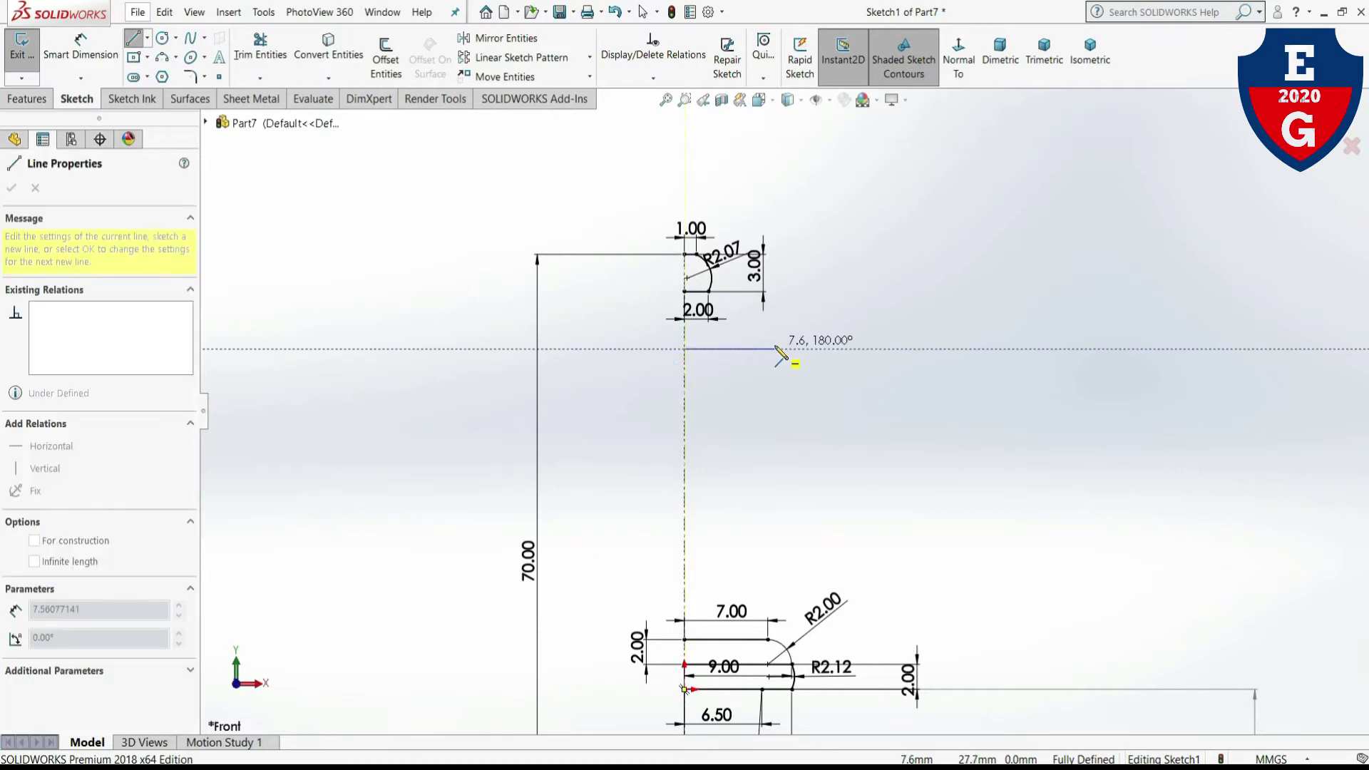
click(775, 348)
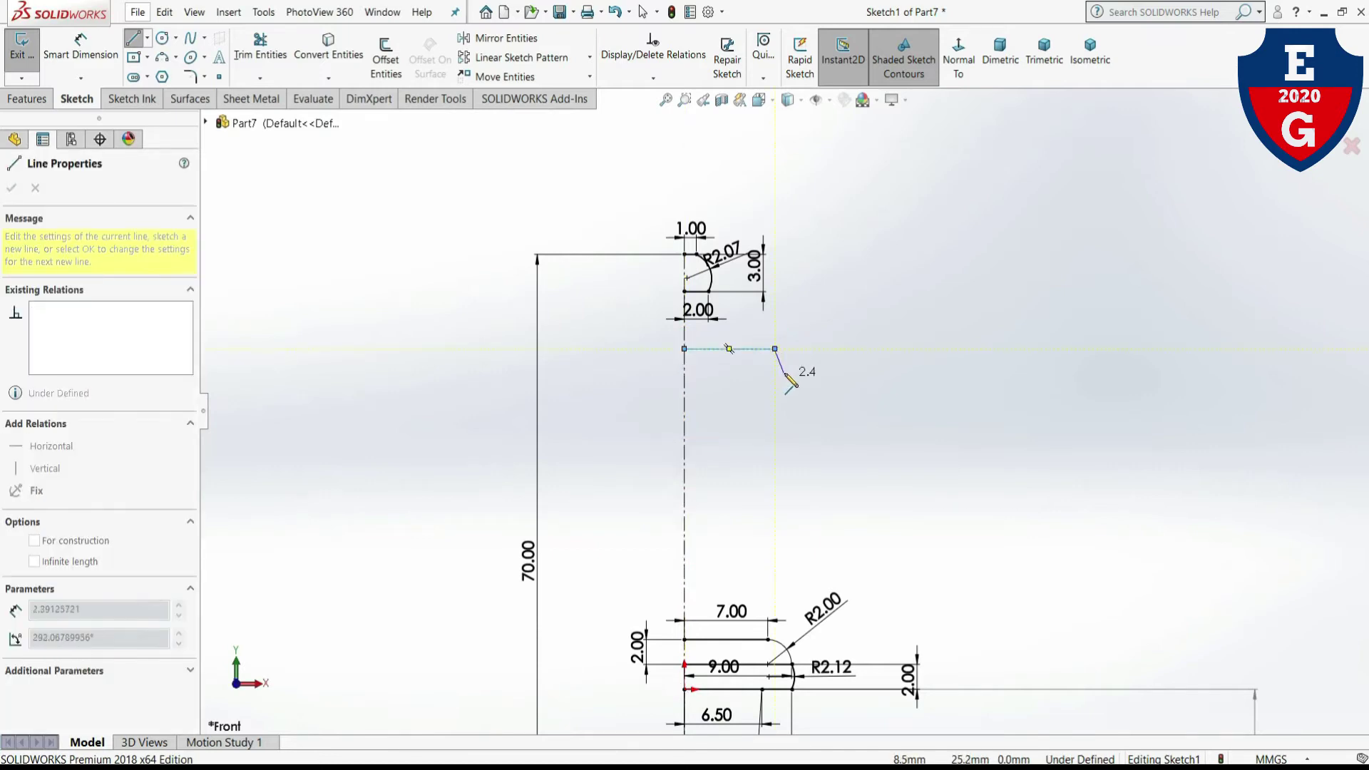
click(165, 60)
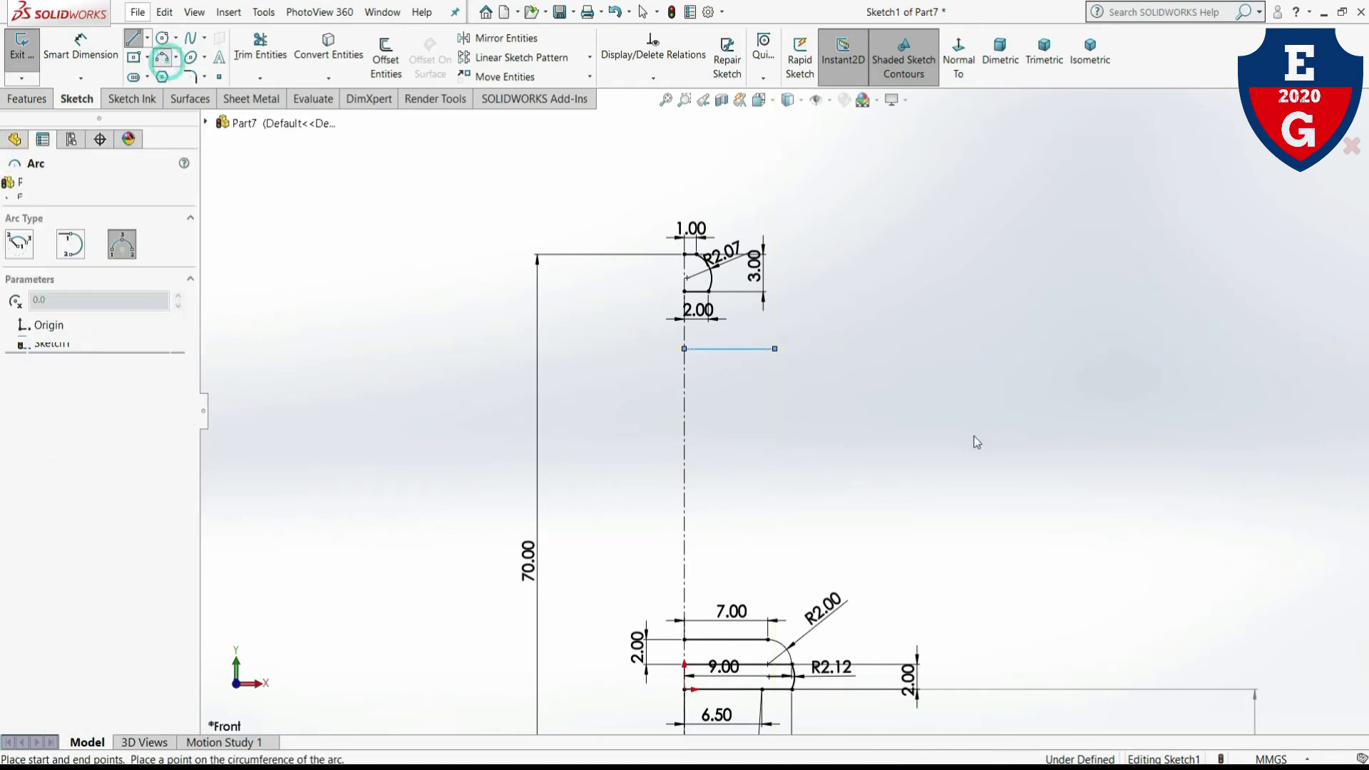
- Draw an S-shaped spline from the line's end down to the lower step
click(190, 38)
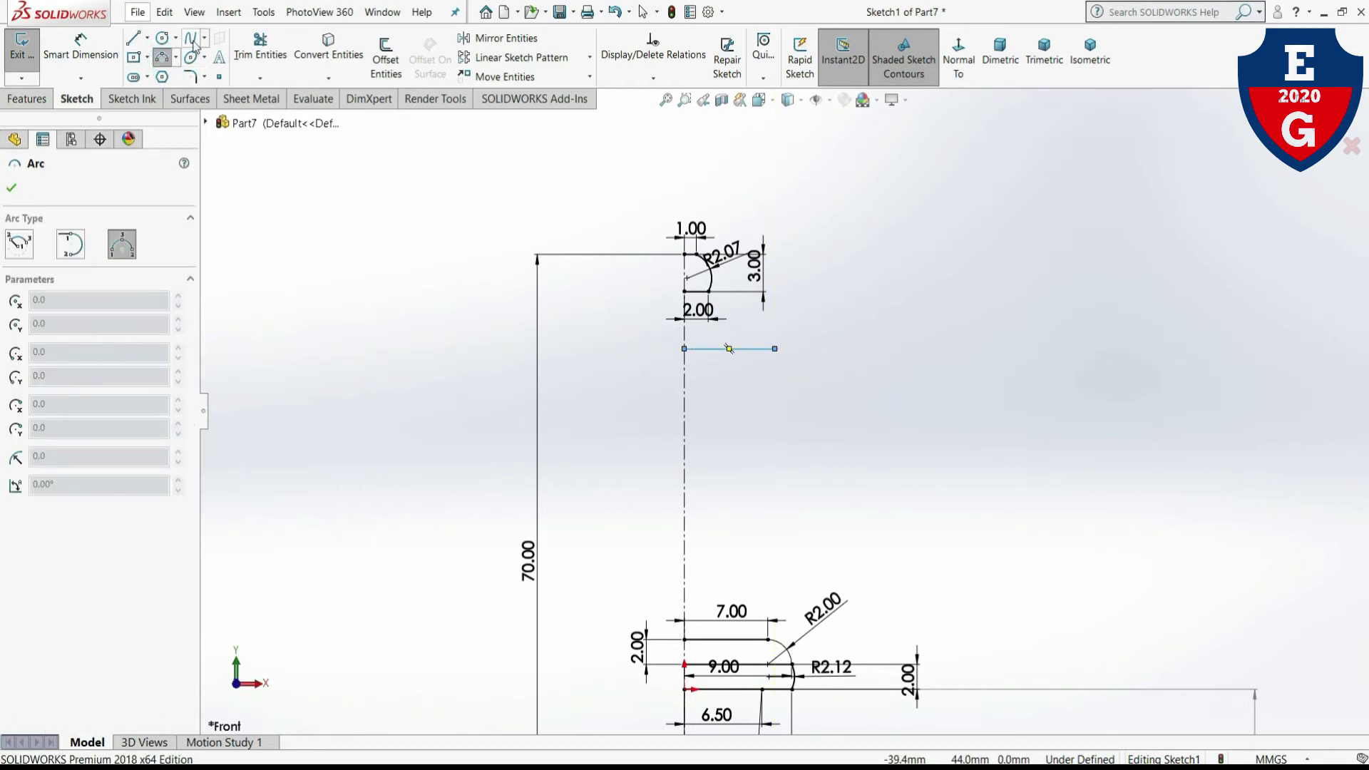
click(775, 349)
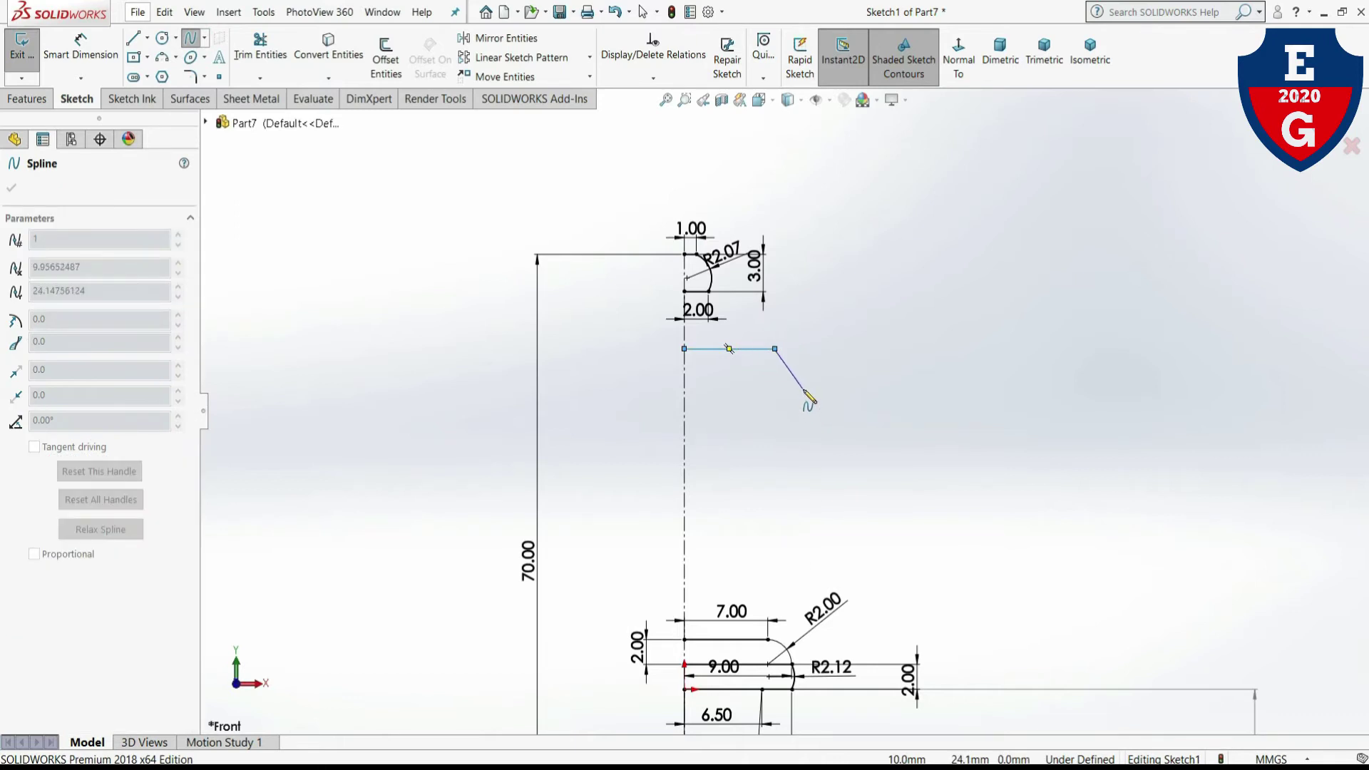
click(804, 393)
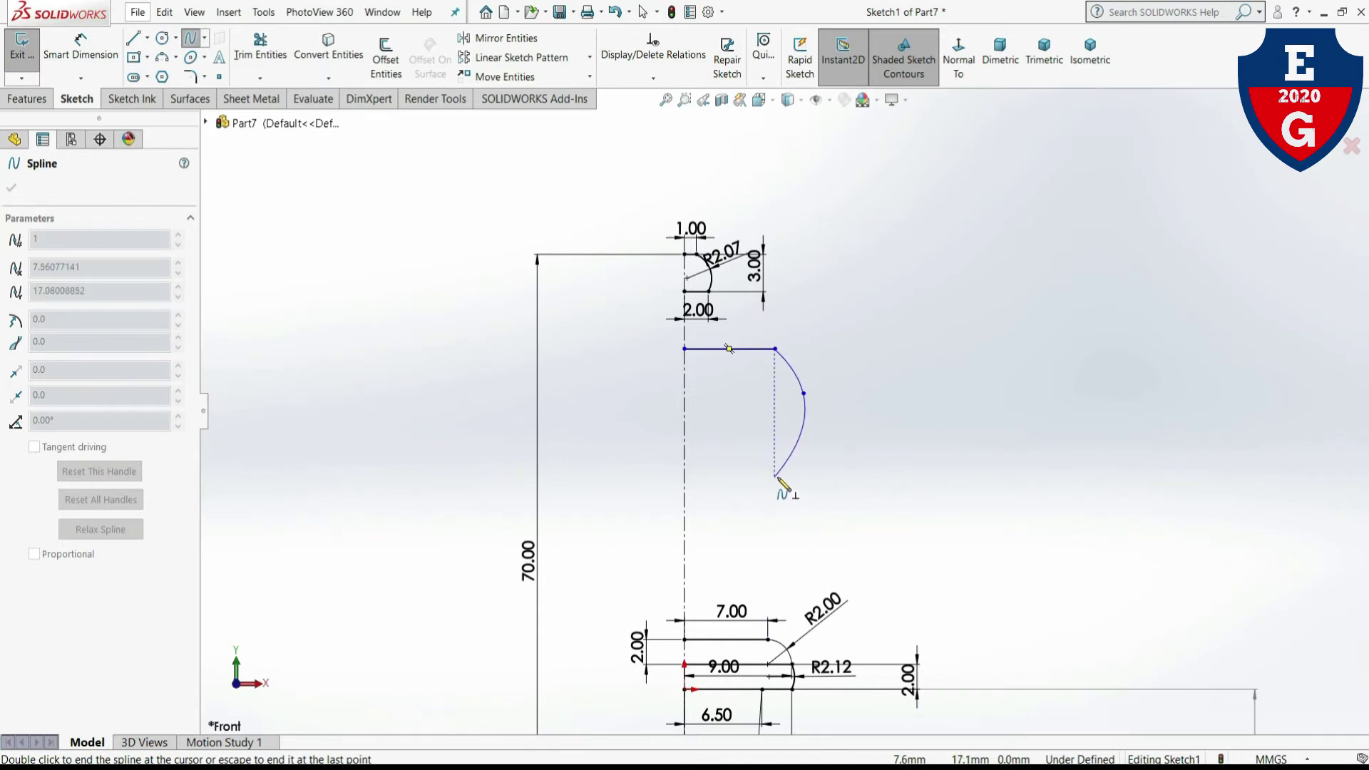
click(781, 477)
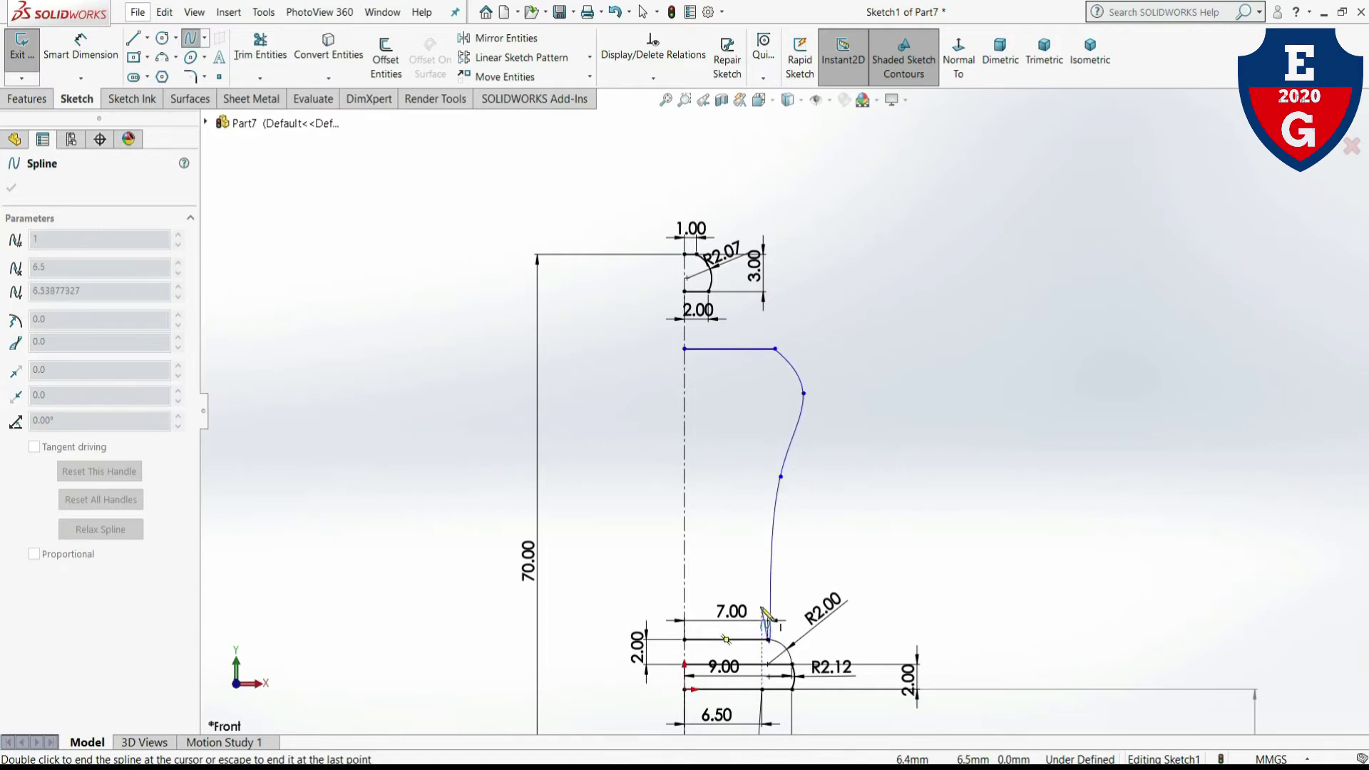
key(Escape)
- Steepen the spline's bottom tangent by dragging its handle
right_click(826, 524)
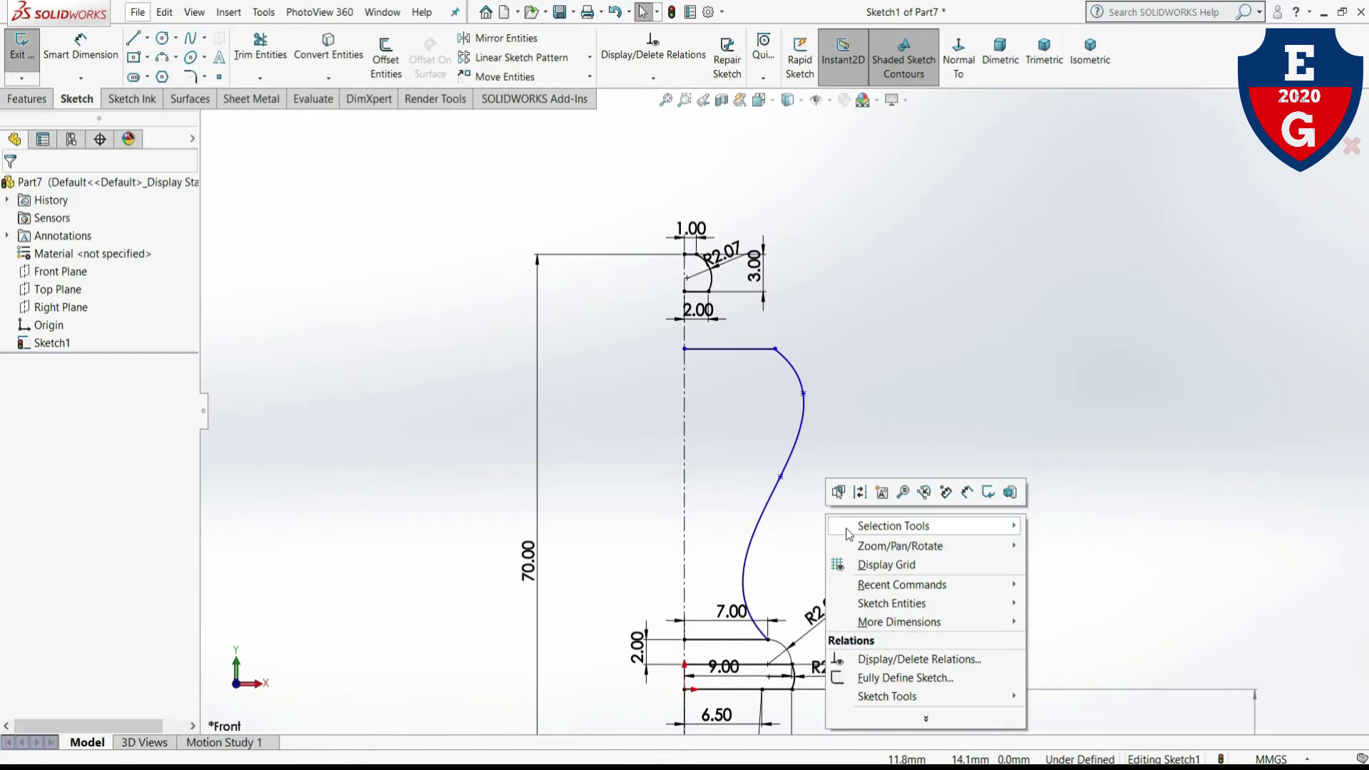
click(804, 538)
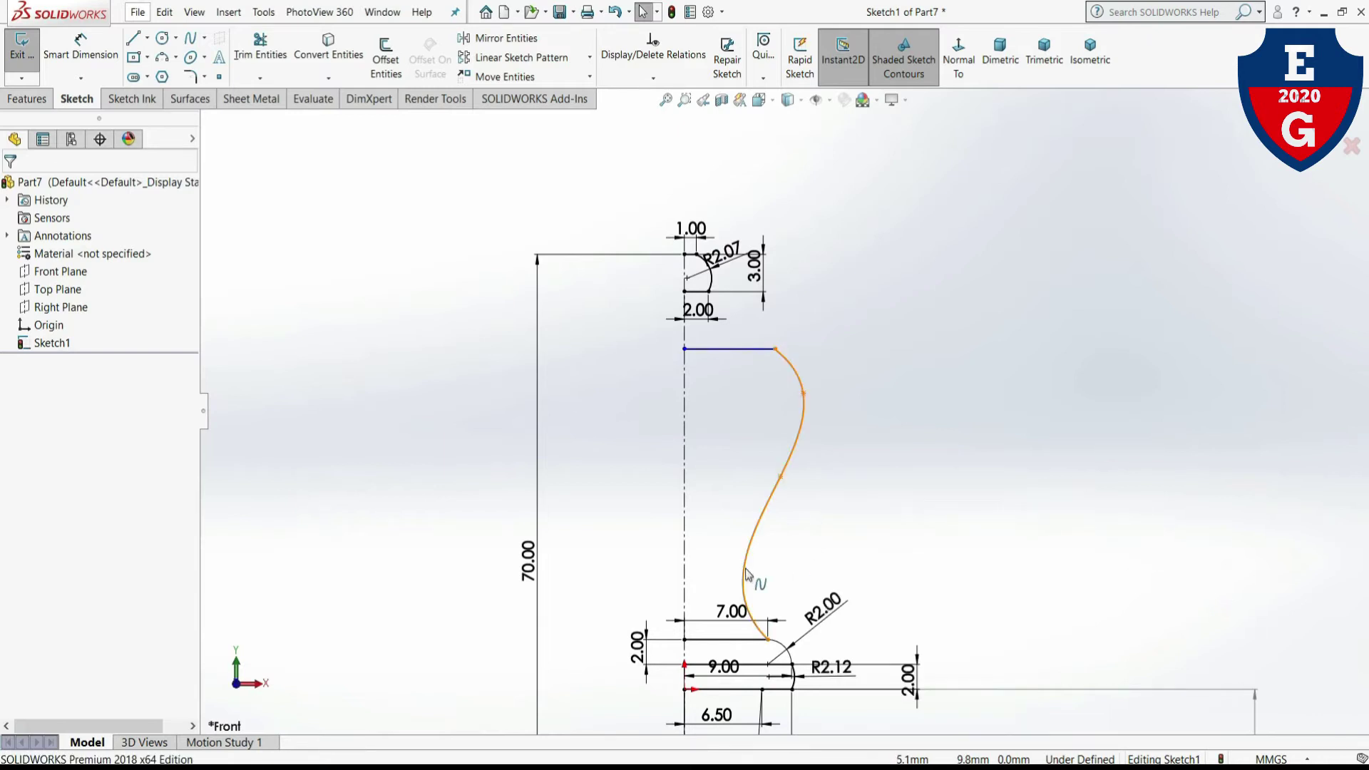
click(745, 576)
drag(729, 603, 741, 608)
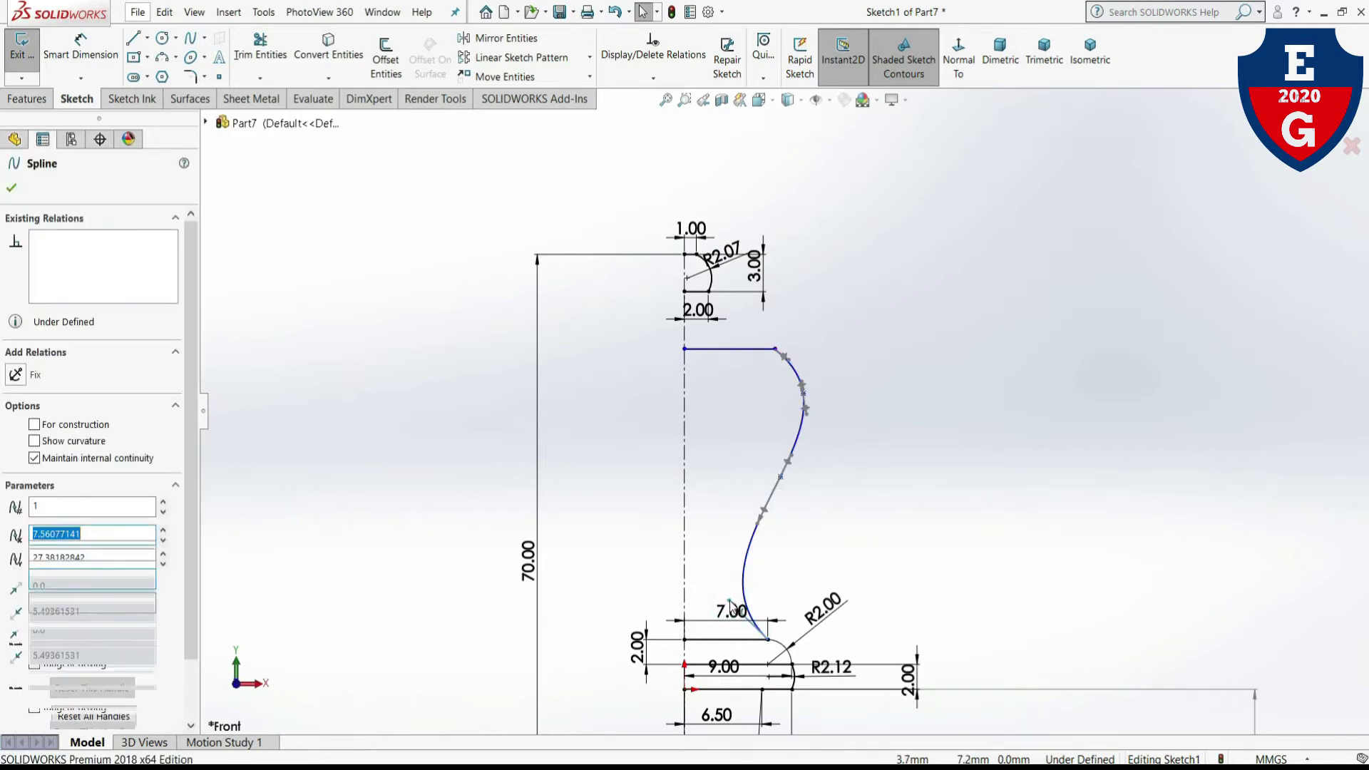
drag(749, 601, 761, 603)
scroll(762, 611, down, 2)
scroll(762, 611, down, 2)
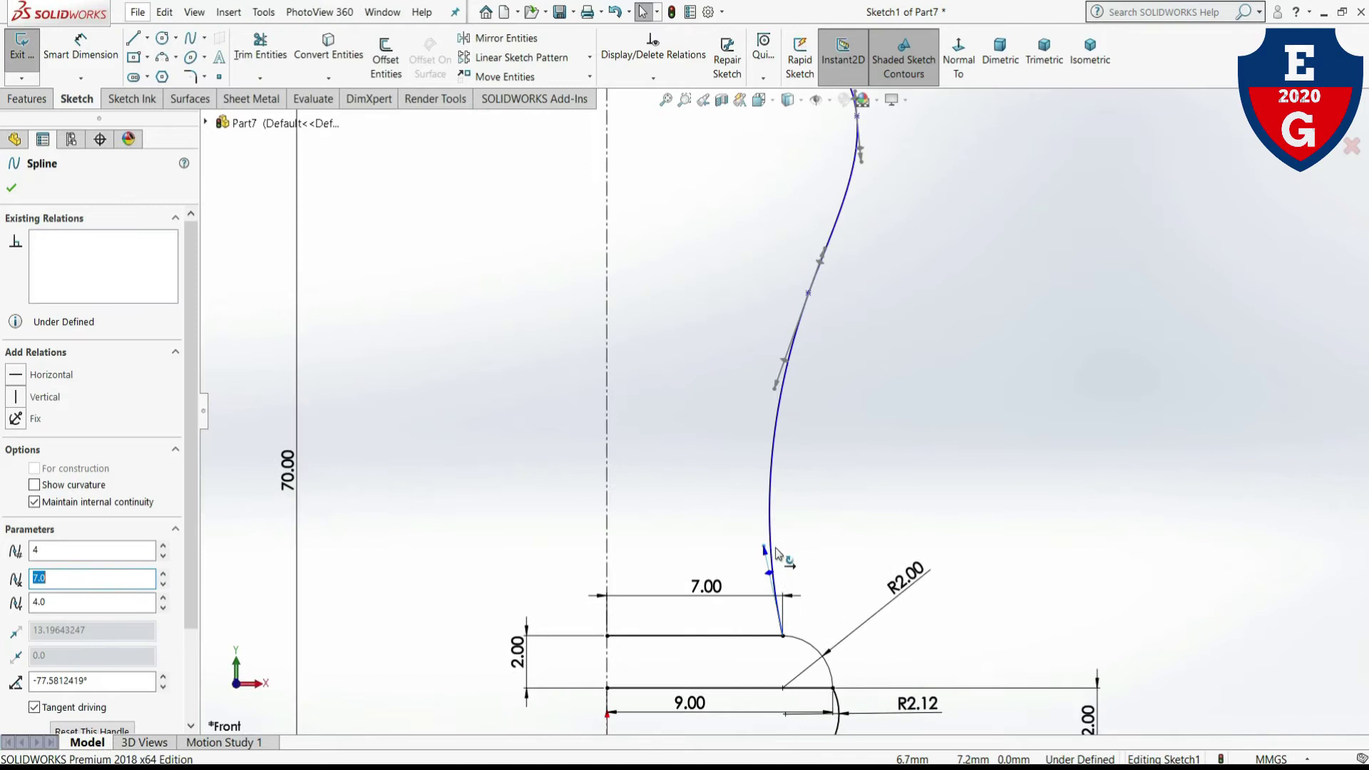
- Add a Vertical relation to the spline's lower end
click(764, 553)
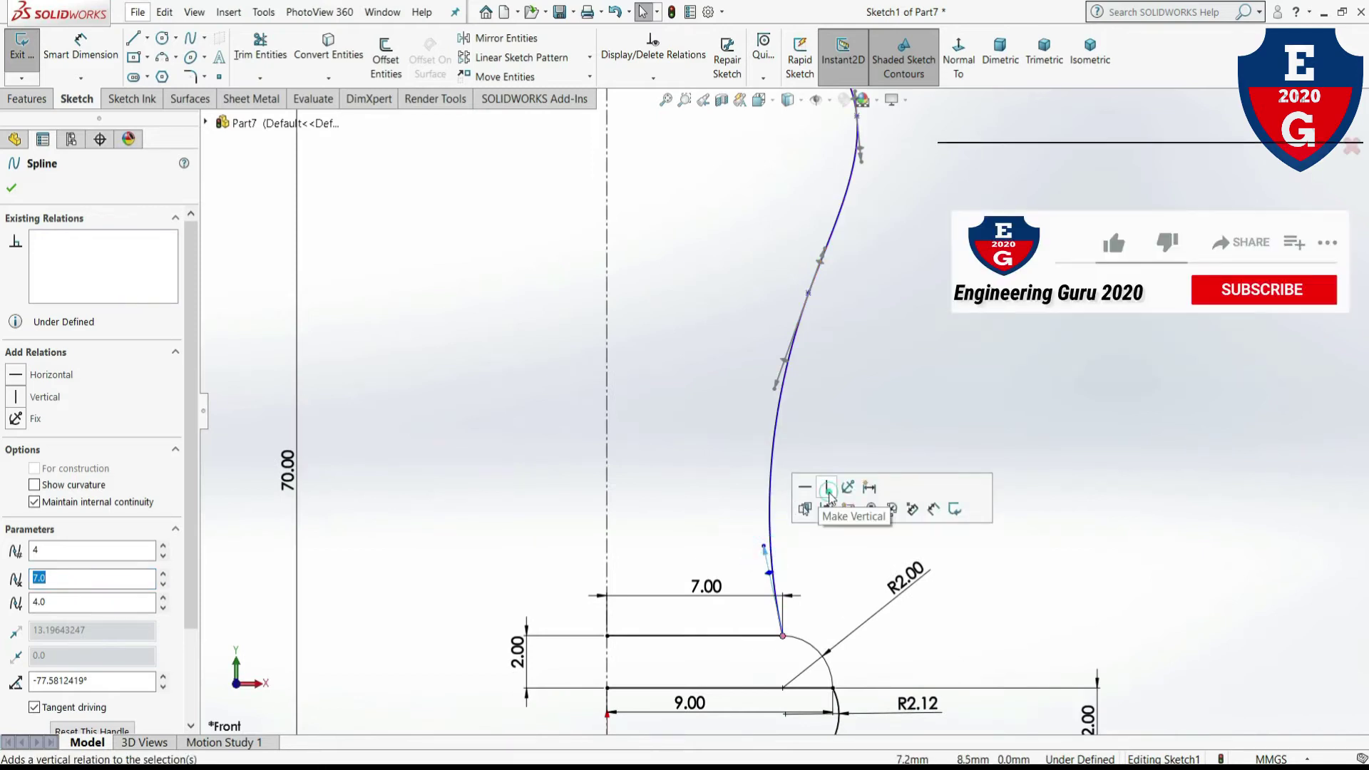
click(813, 508)
click(824, 588)
scroll(832, 412, up, 2)
scroll(831, 412, up, 1)
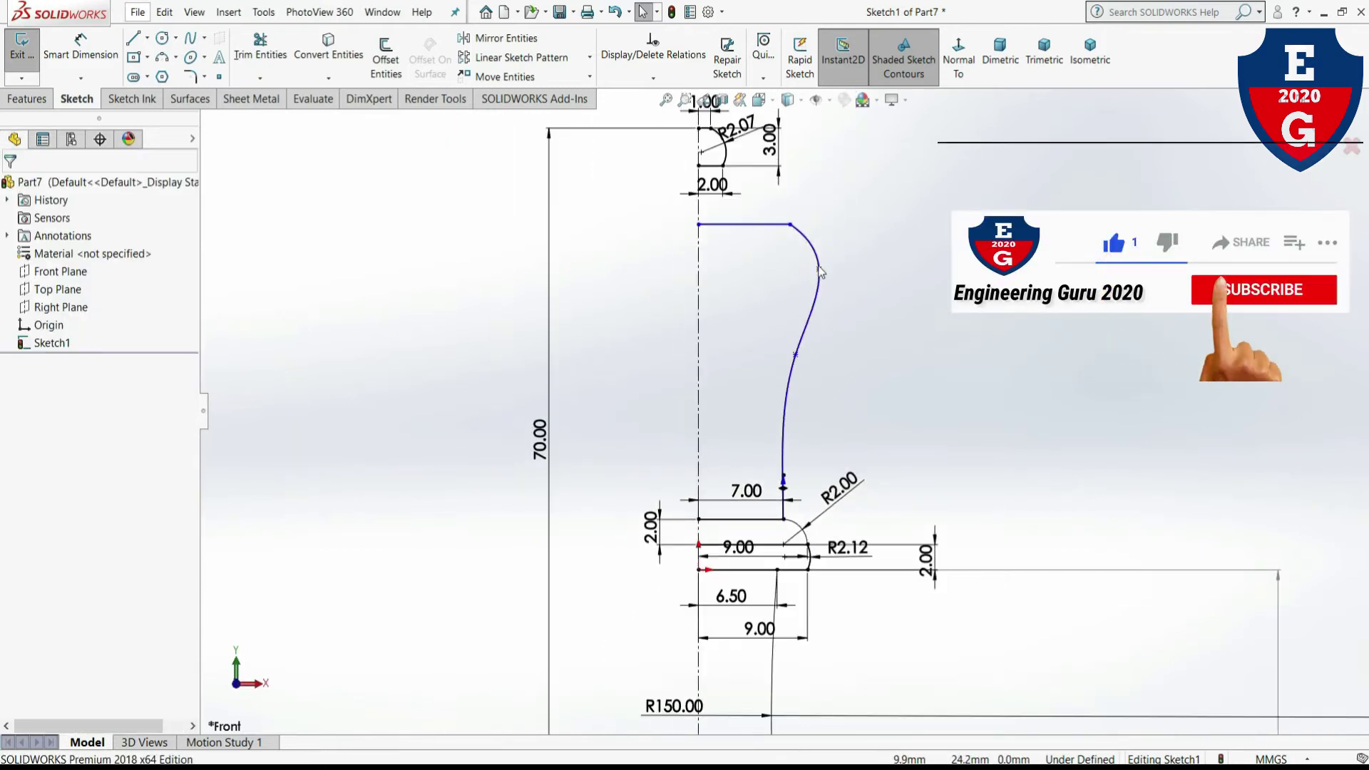
scroll(831, 373, down, 3)
scroll(833, 374, up, 3)
- Tilt the upper spline point's tangent so the curve bulges outward into a shoulder
click(795, 369)
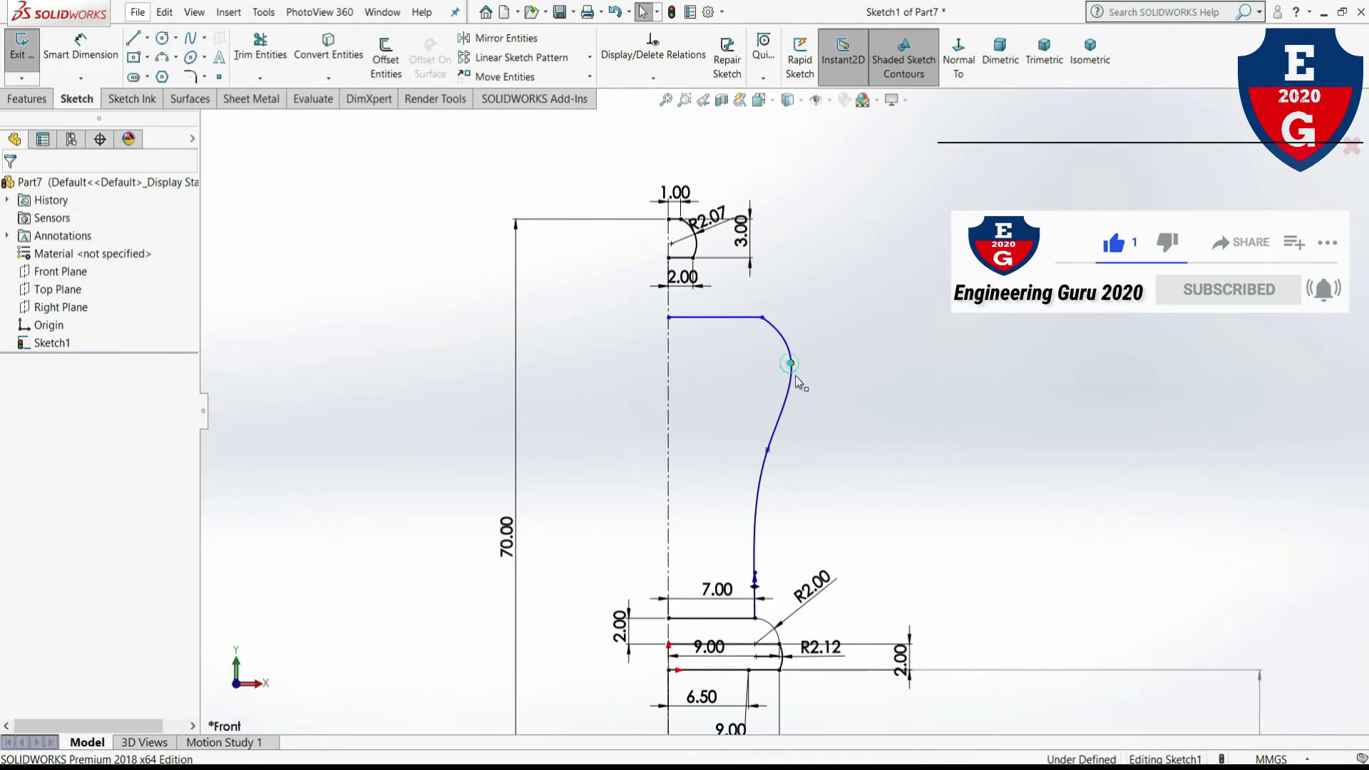
click(827, 406)
click(790, 363)
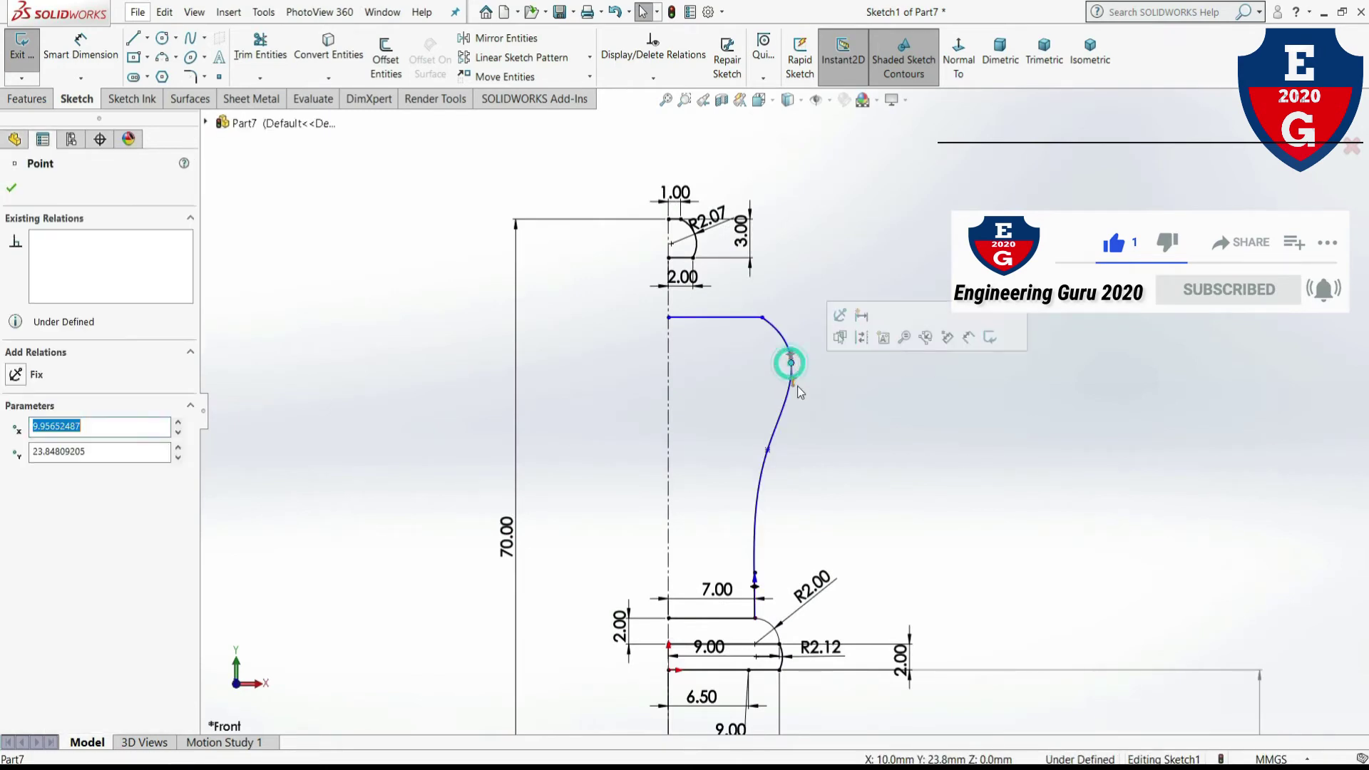
click(793, 382)
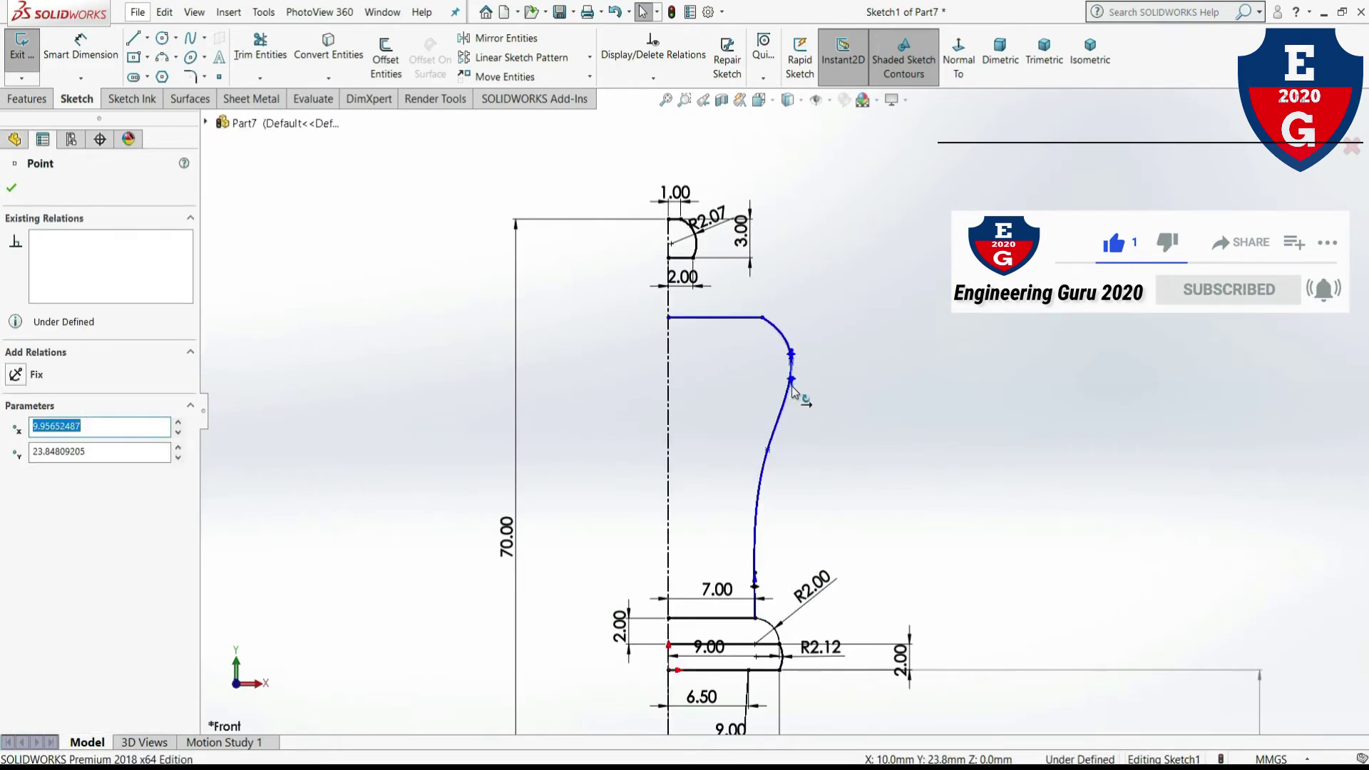
click(790, 355)
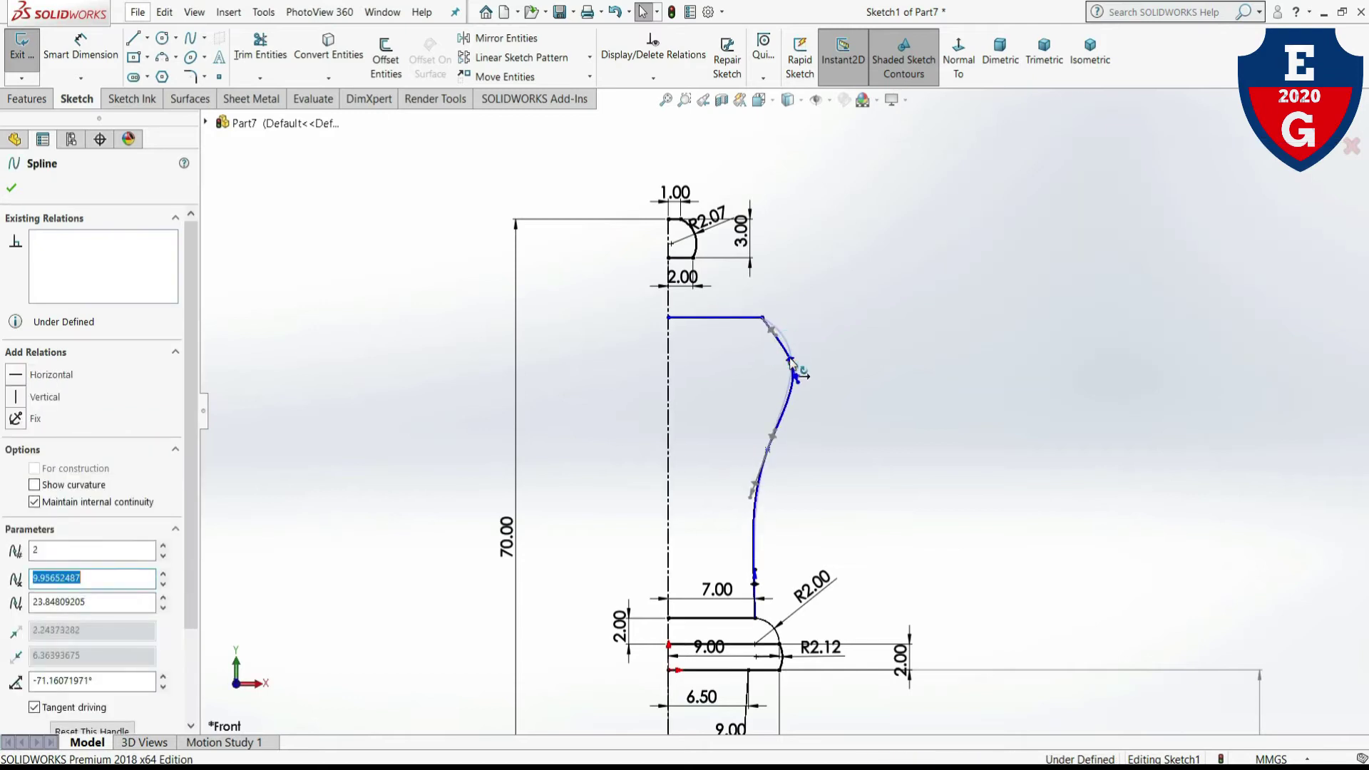
drag(792, 364, 800, 366)
click(836, 457)
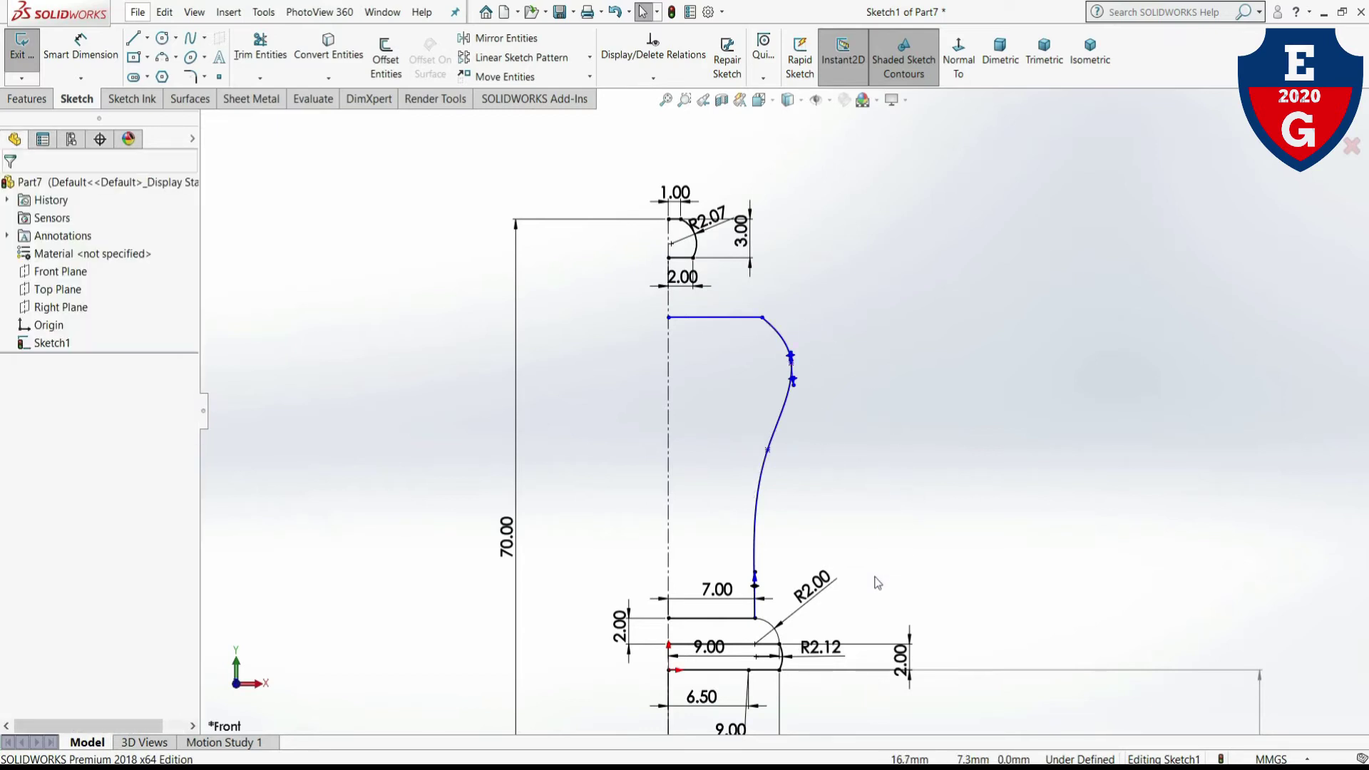
- Dimension the height between the lower and top horizontal lines at 23 mm
click(95, 59)
click(728, 619)
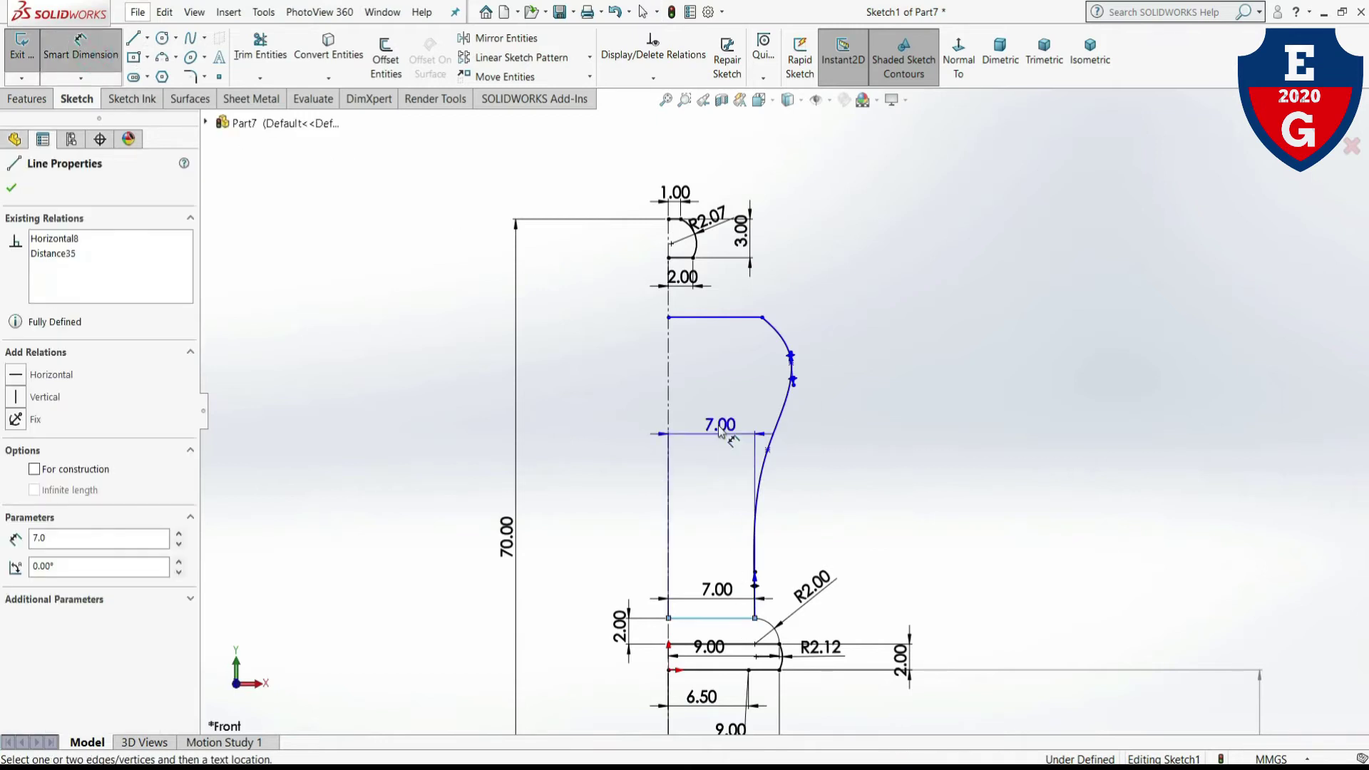
click(712, 317)
click(1034, 448)
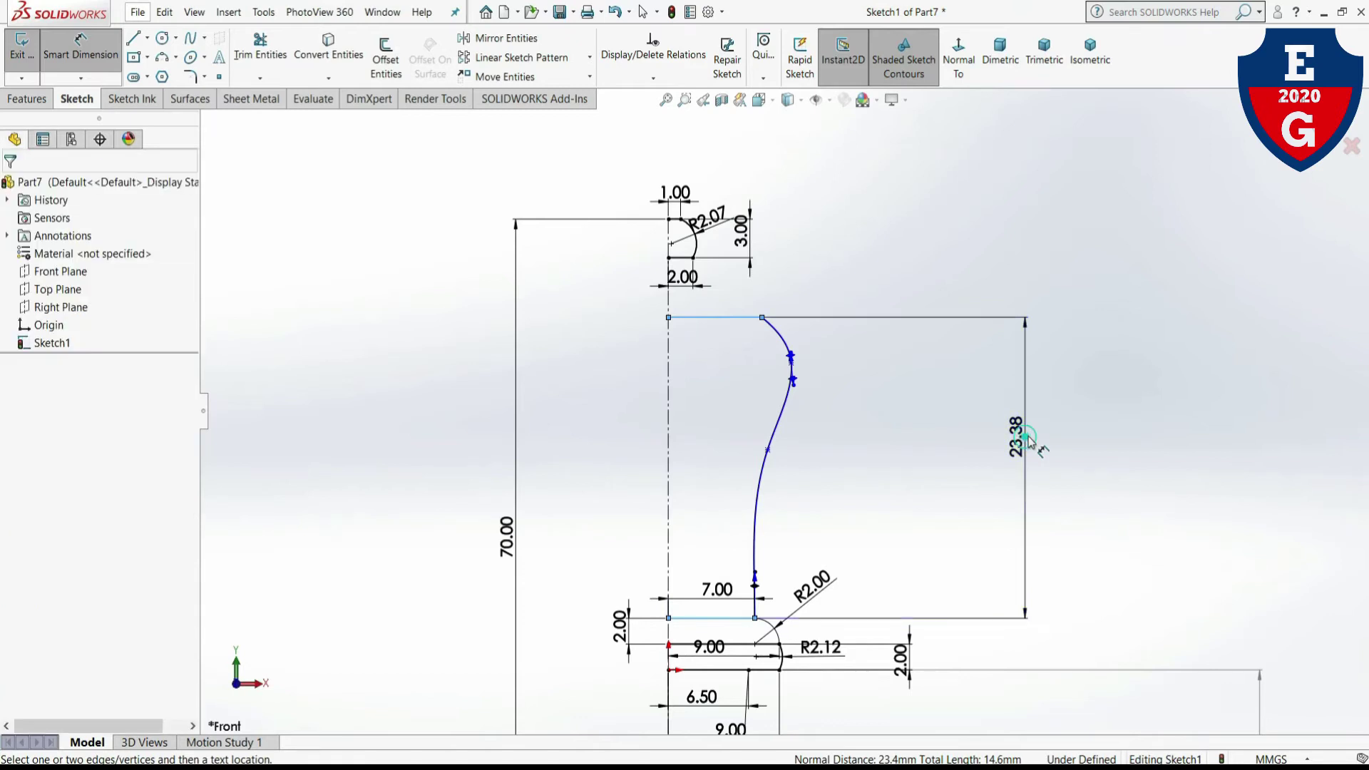
scroll(1195, 495, up, 2)
scroll(1195, 495, up, 1)
scroll(1163, 486, down, 1)
scroll(1141, 470, down, 1)
scroll(571, 274, down, 1)
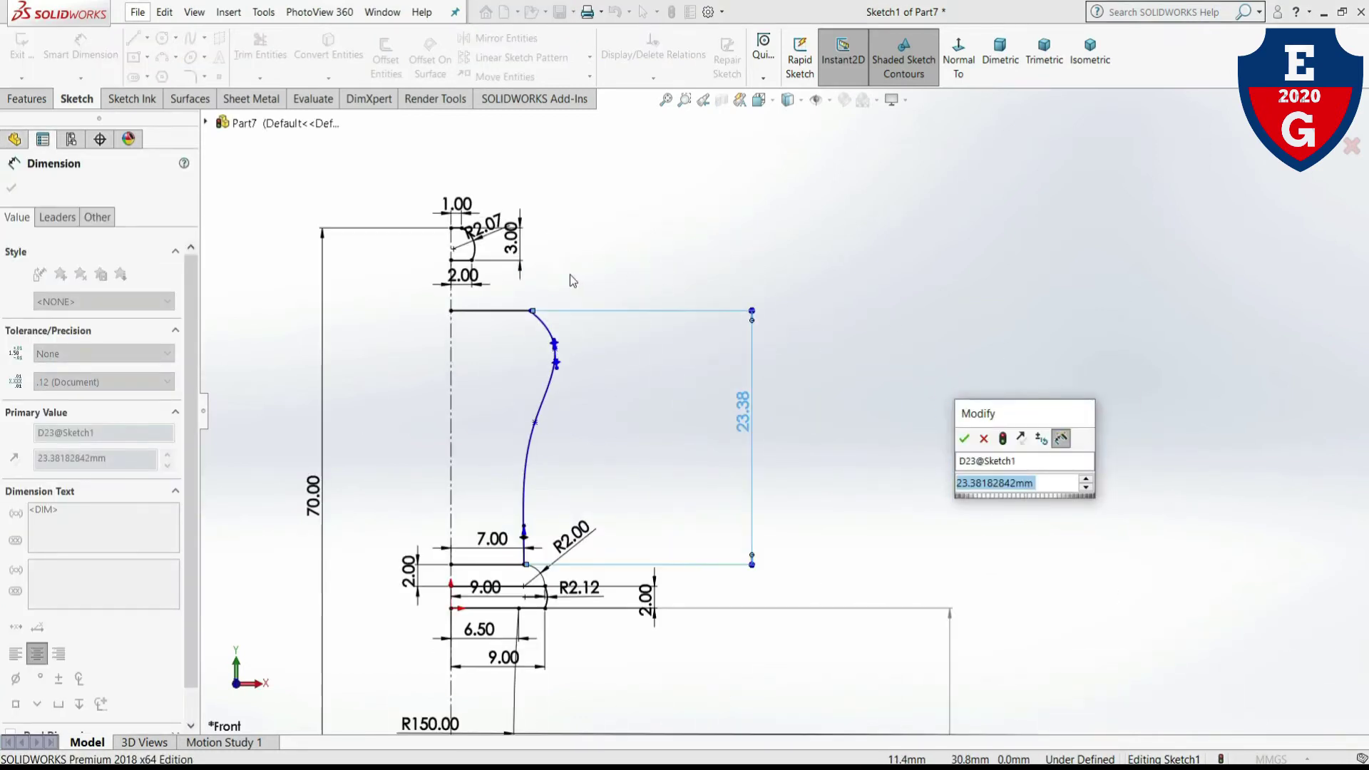
text(23)
key(Return)
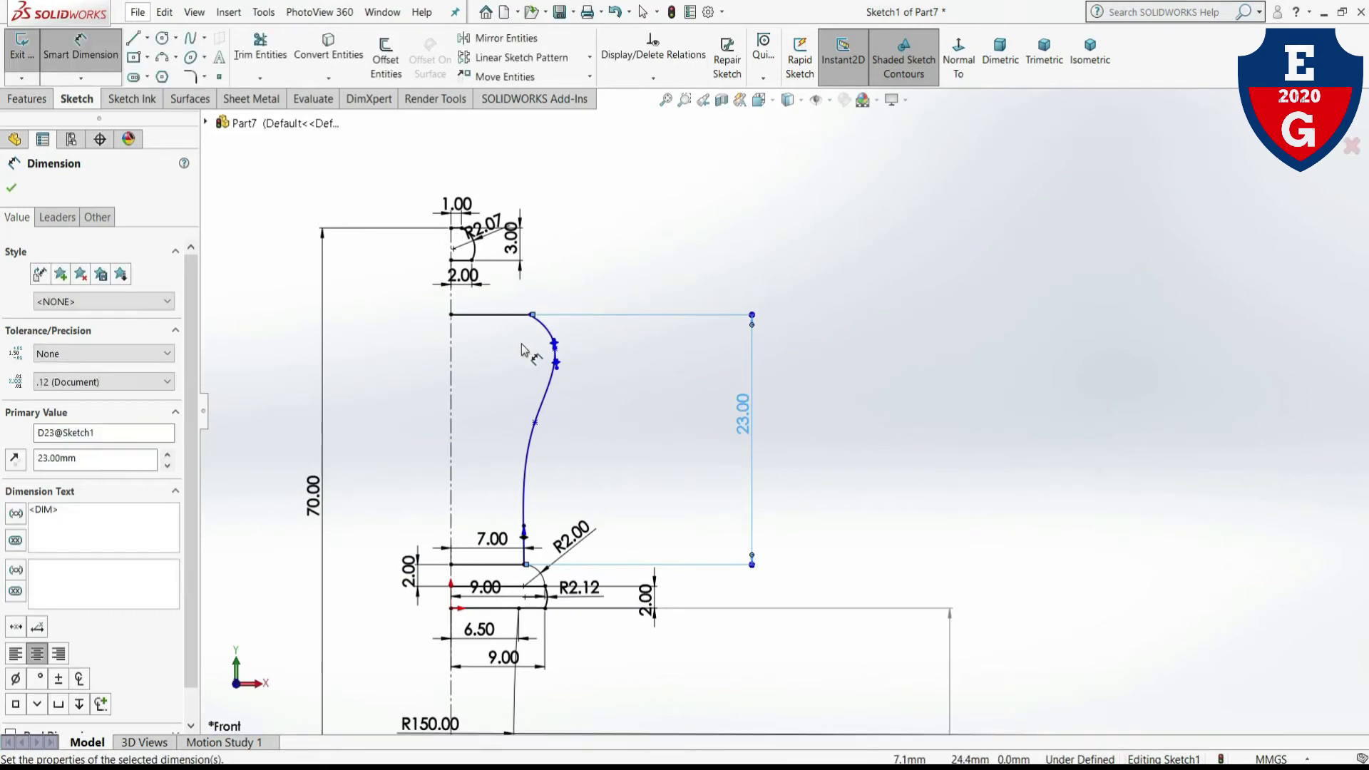
- Dimension the top horizontal line's length at 7 mm
click(507, 318)
click(509, 342)
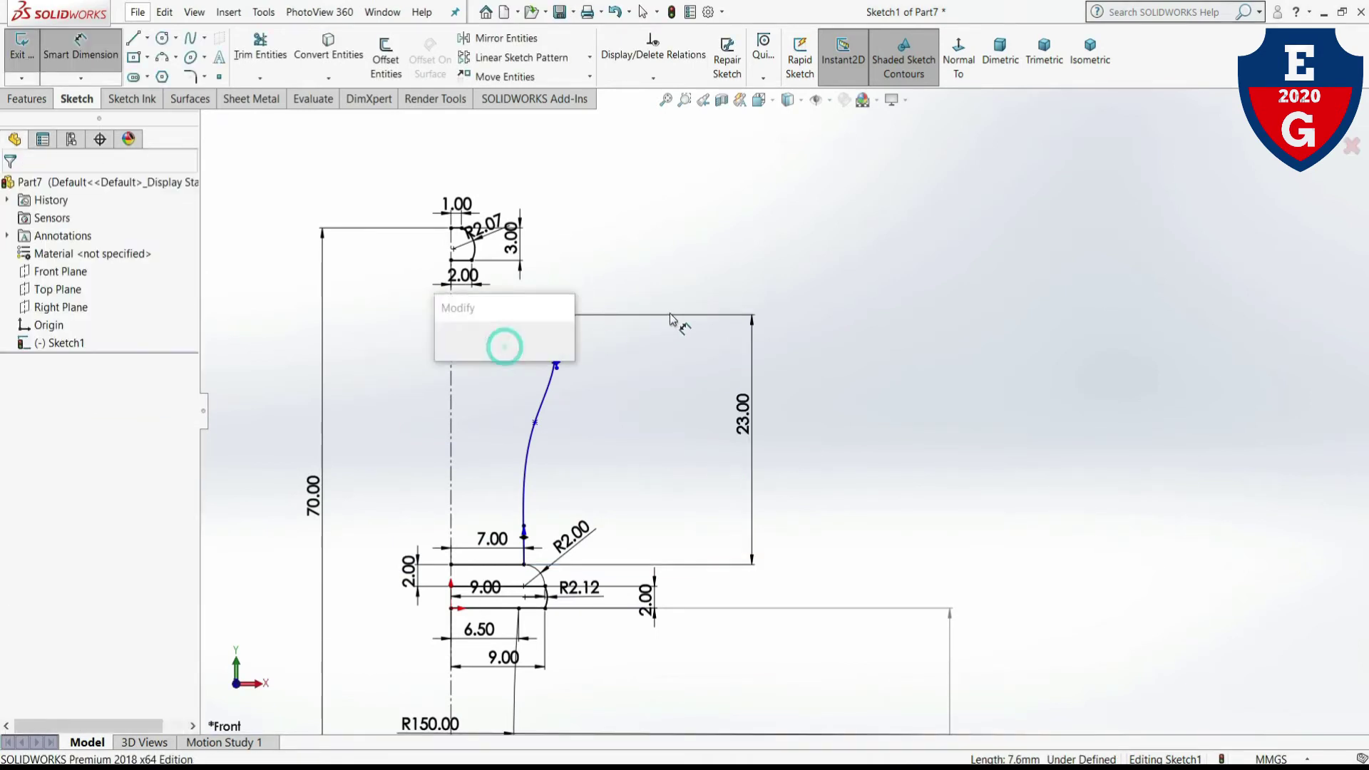
text(5)
key(BackSpace)
text(8)
key(BackSpace)
text(7)
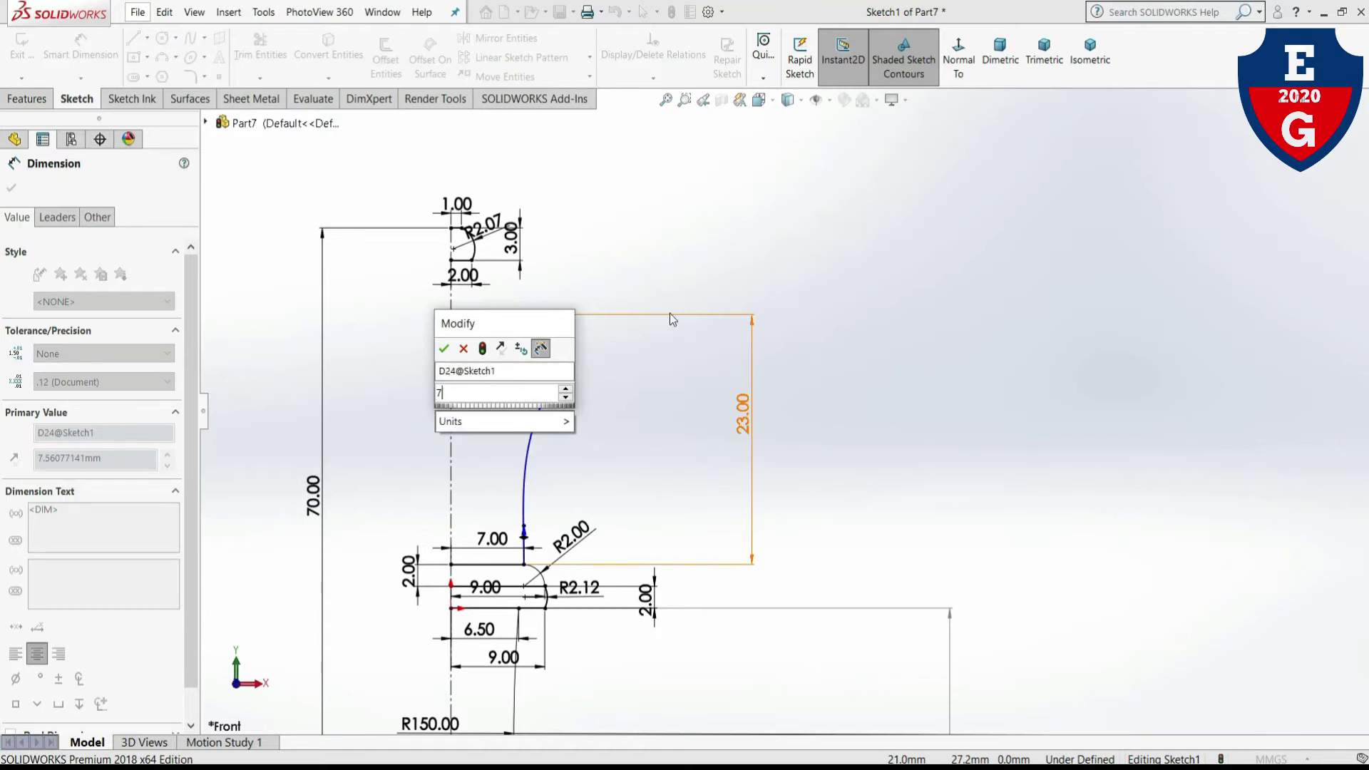
key(Return)
- Change the top line's length dimension from 7 to 8 mm
scroll(888, 300, down, 2)
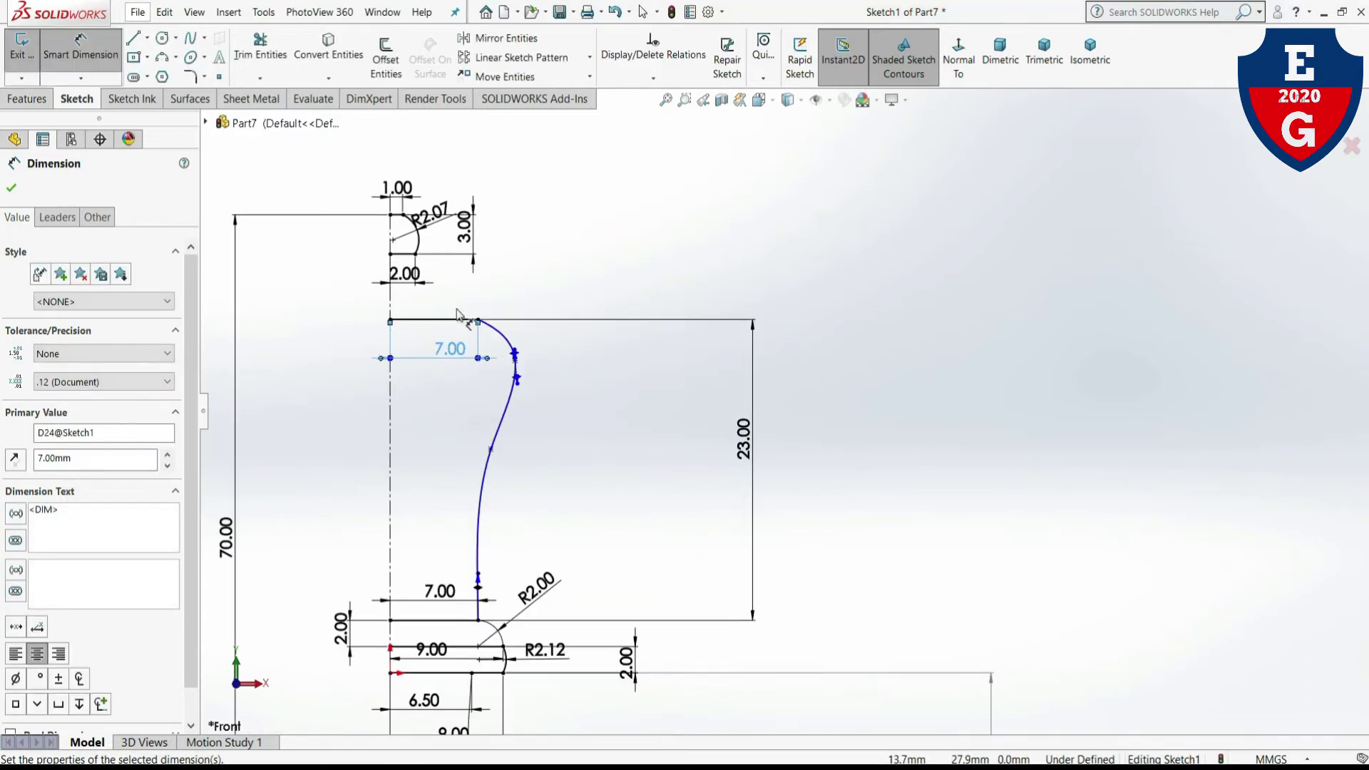
double_click(451, 350)
text(8)
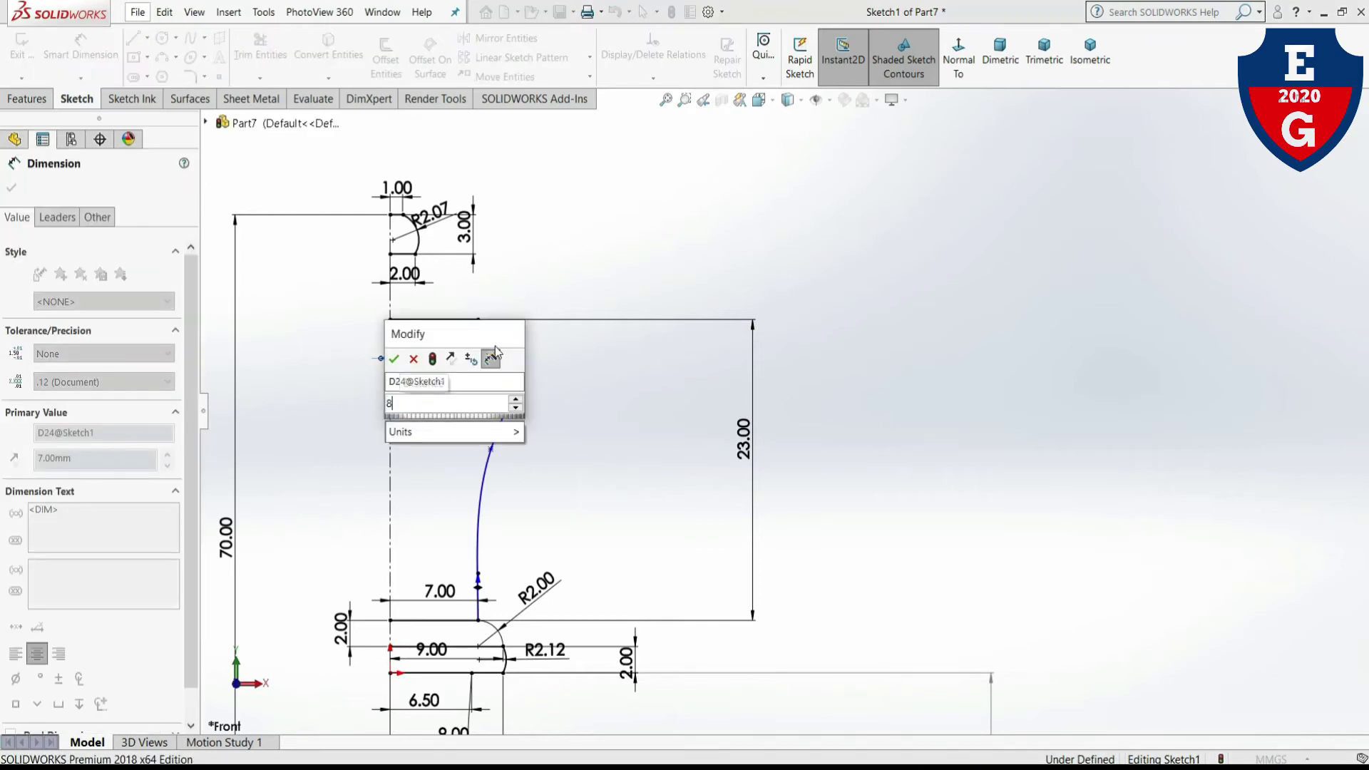
key(Return)
click(749, 244)
- Try a vertical gap dimension between the arc's lower end and the top line, then cancel it
scroll(413, 241, down, 3)
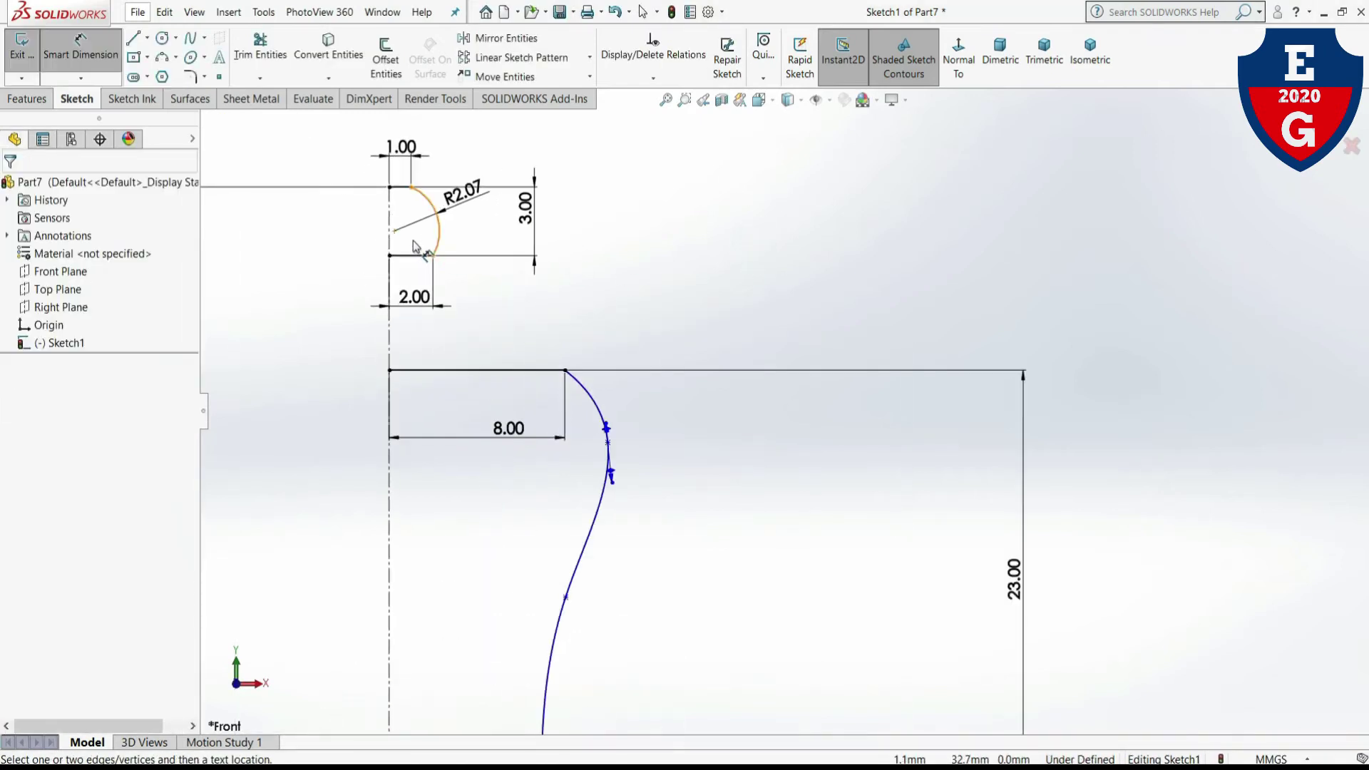
scroll(413, 241, down, 2)
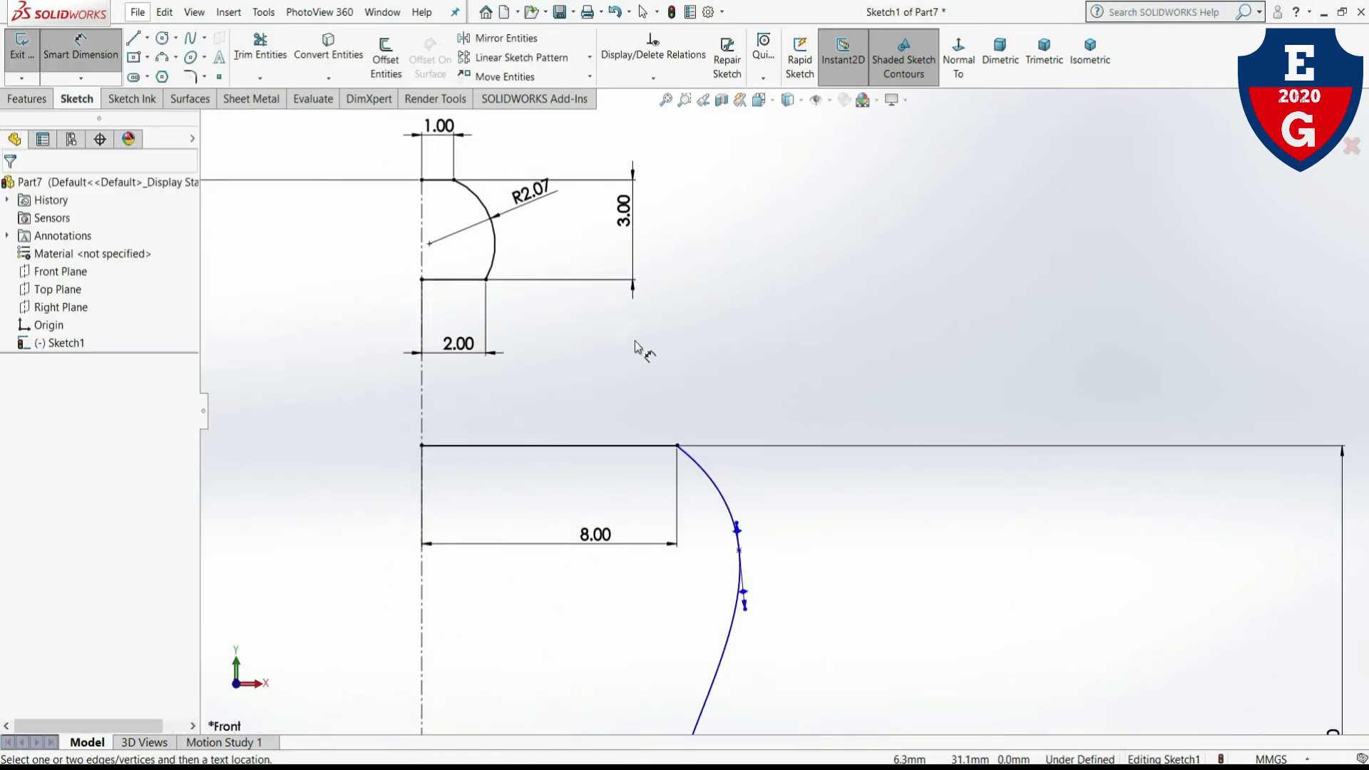
click(421, 280)
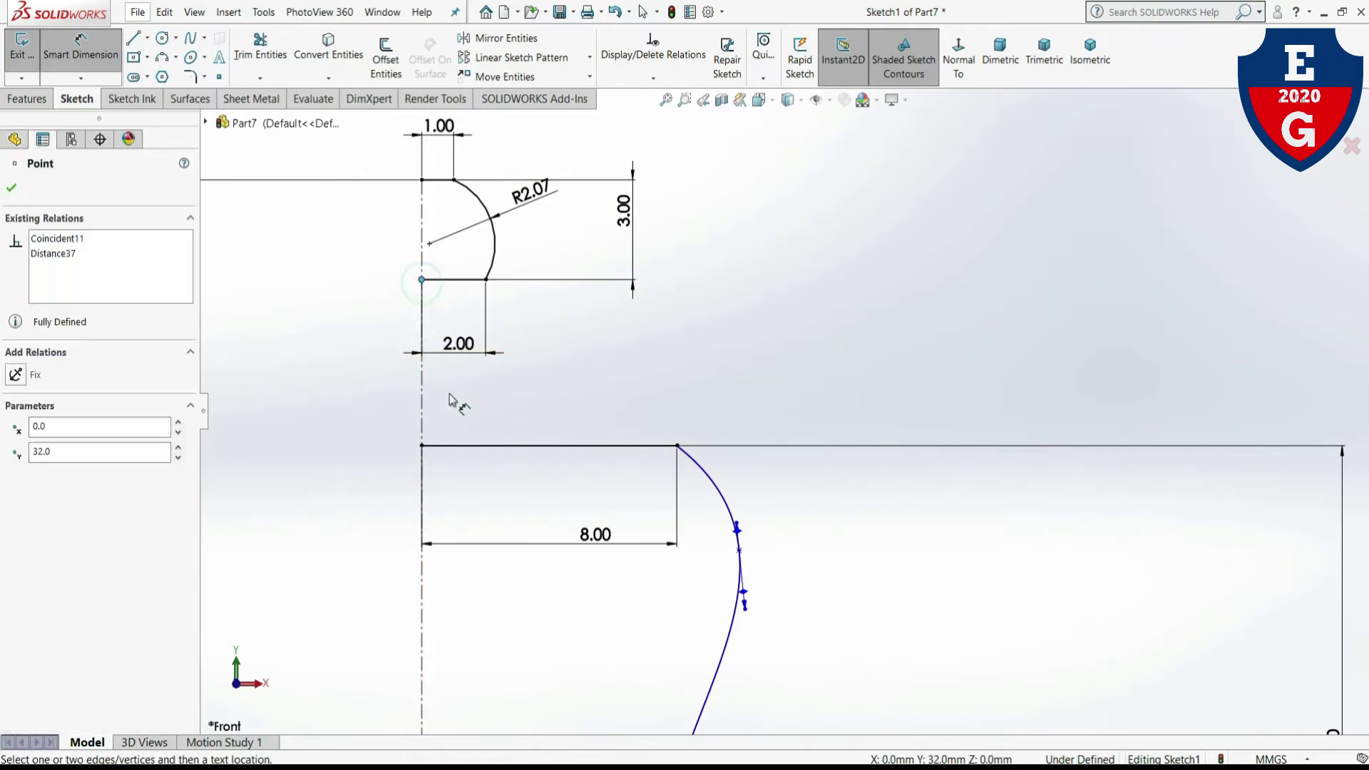
click(422, 446)
click(368, 371)
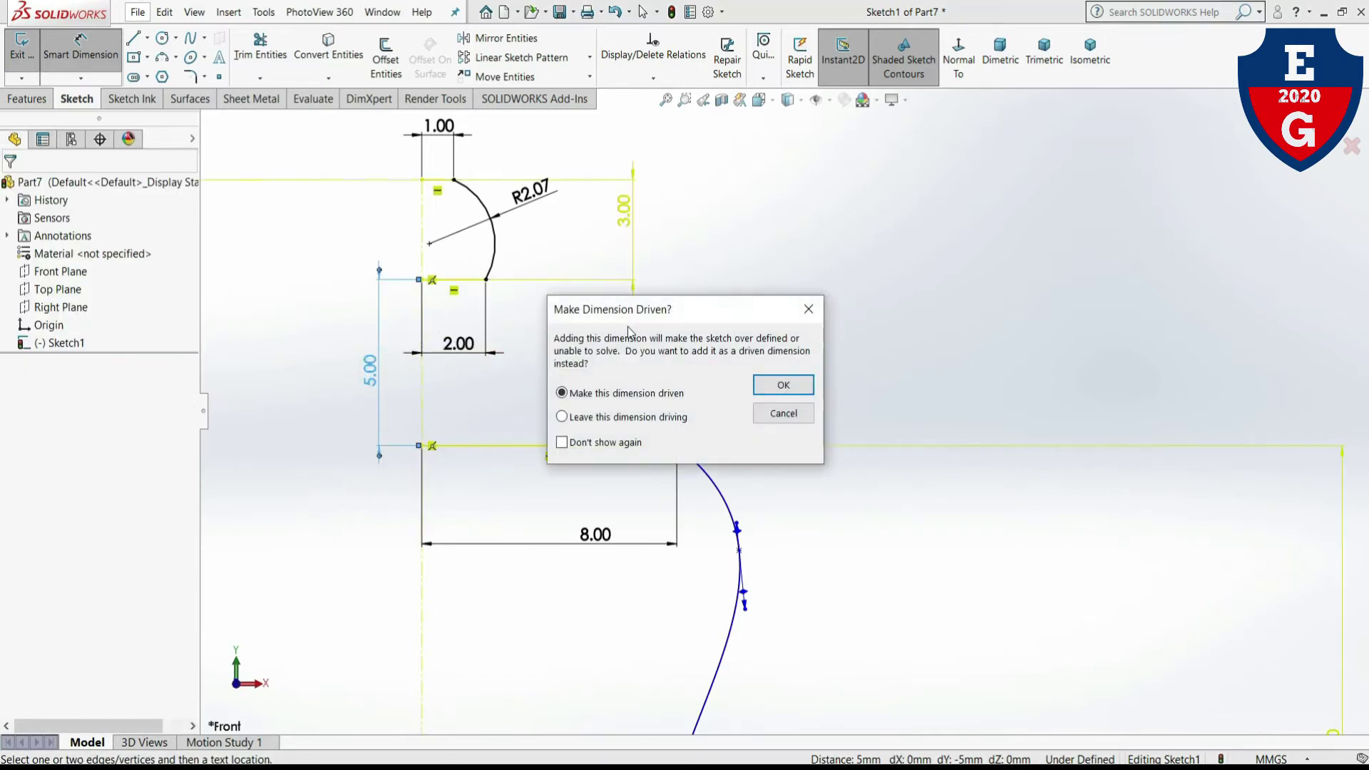
click(819, 314)
- Delete the right vertical line and its dimension after a failed edit of the 23.00 height
scroll(1212, 606, up, 2)
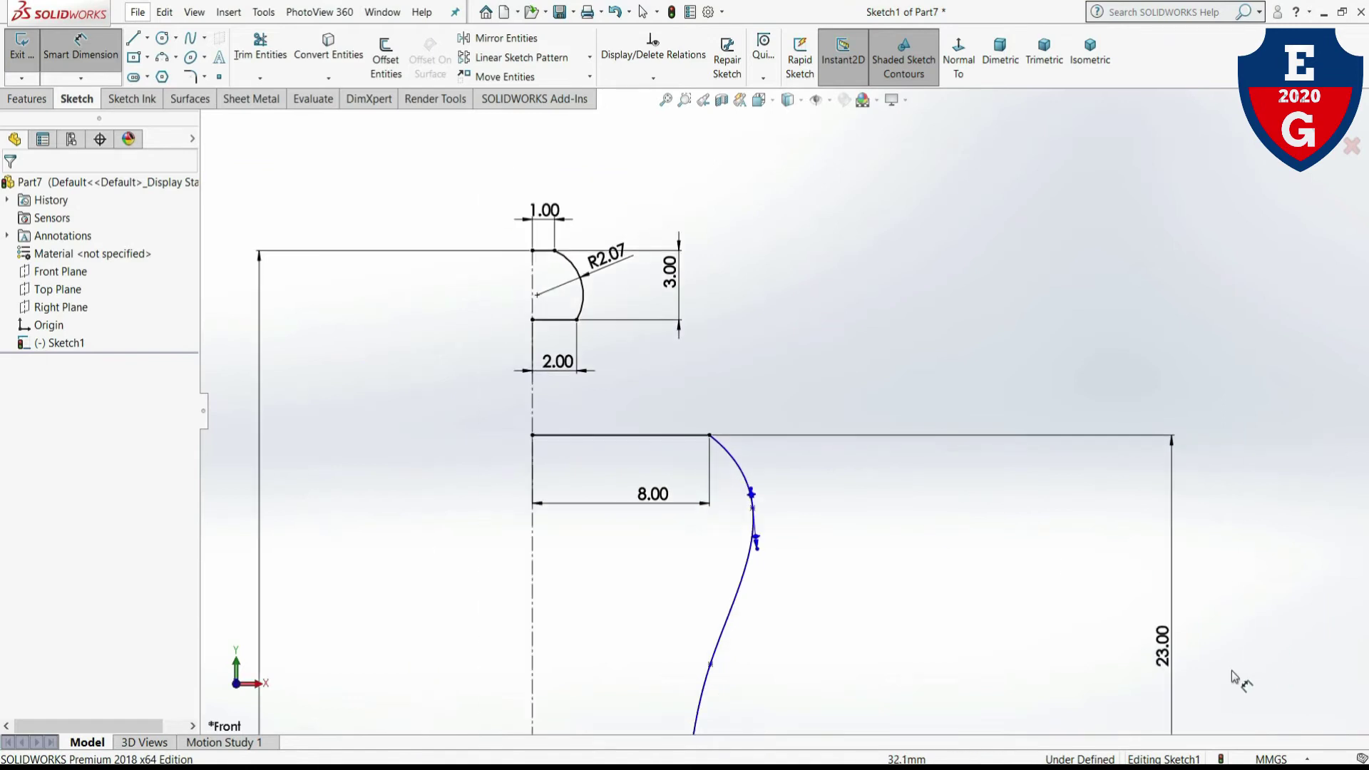
click(1173, 663)
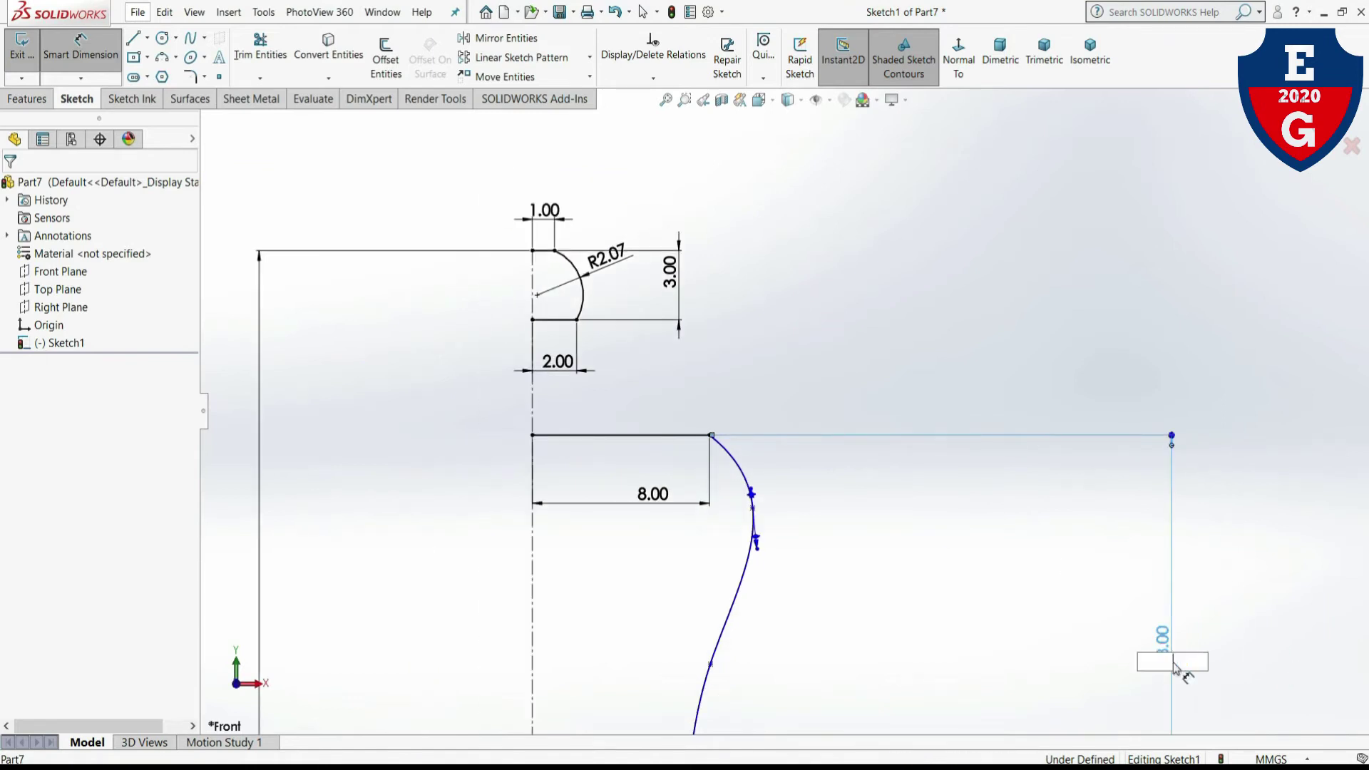
key(Return)
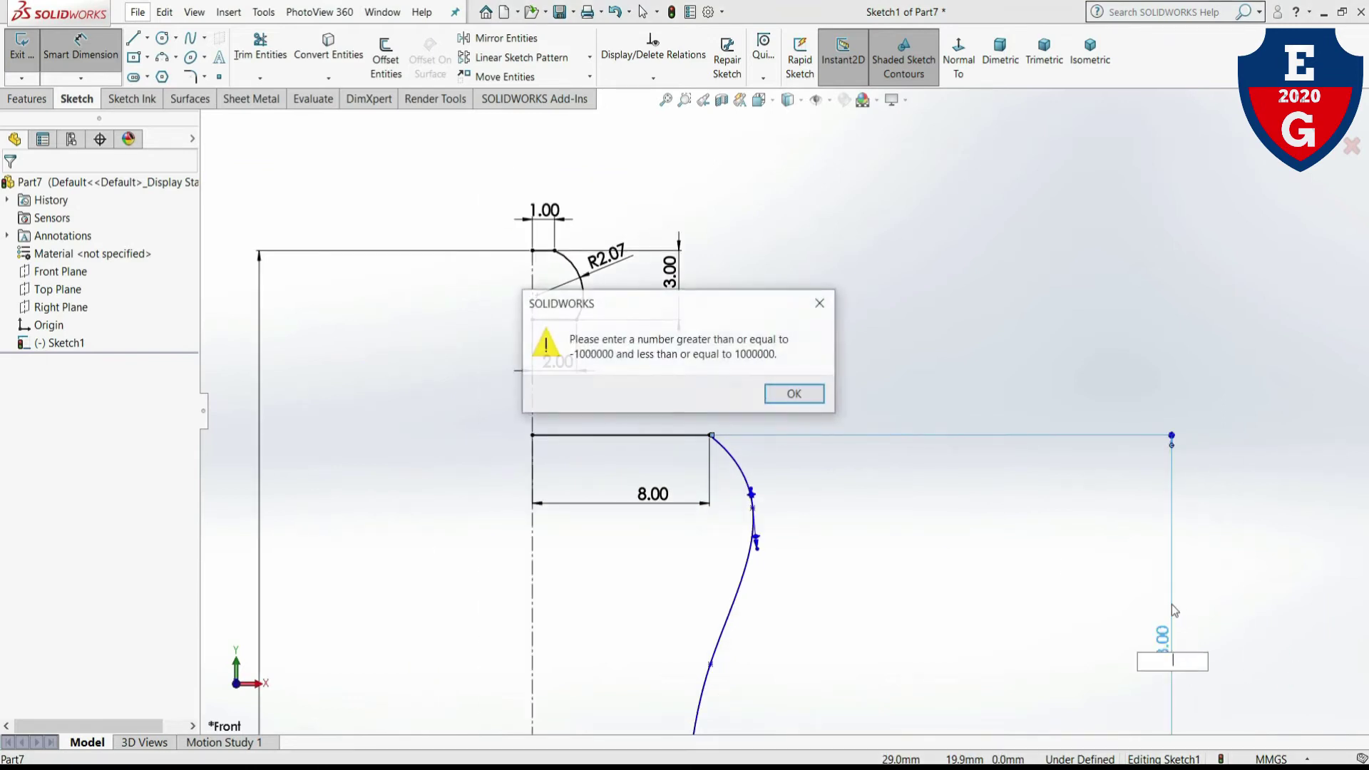
click(795, 394)
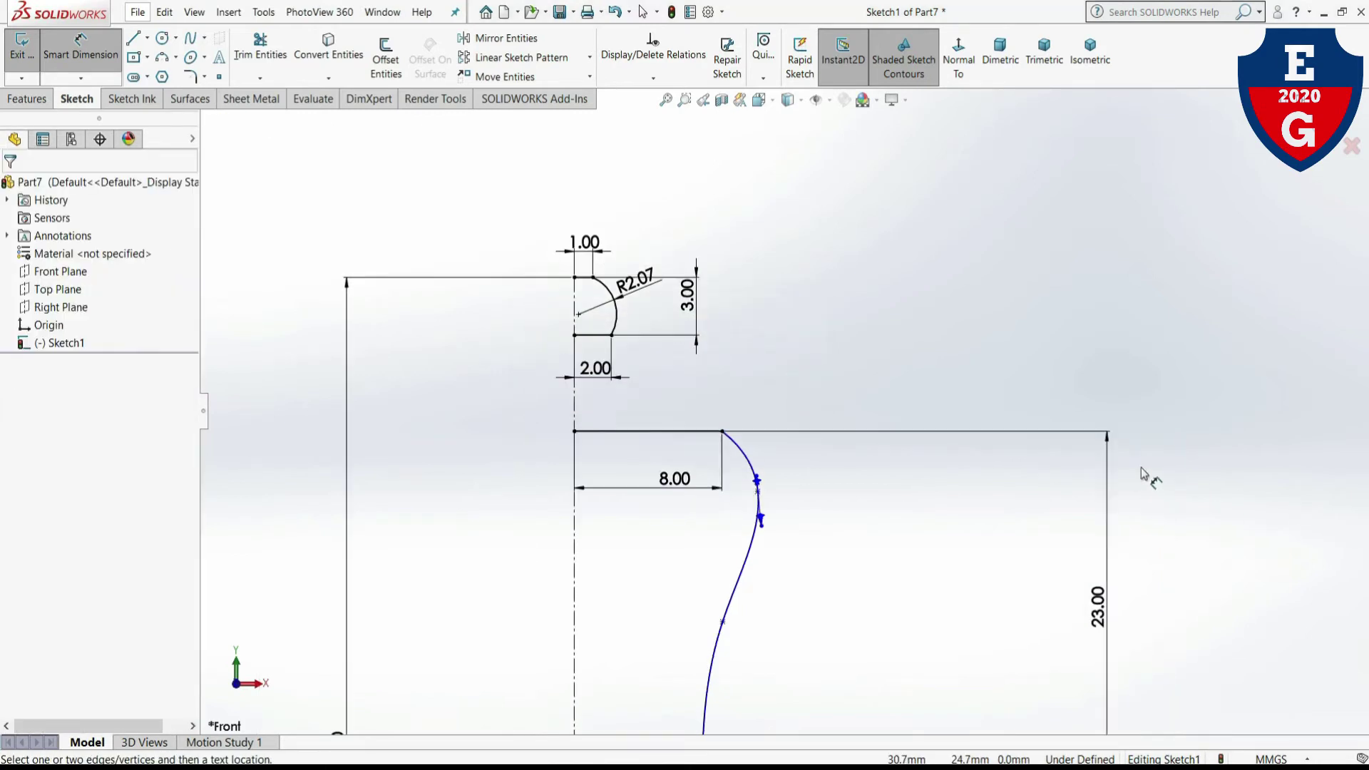
click(1105, 457)
key(Delete)
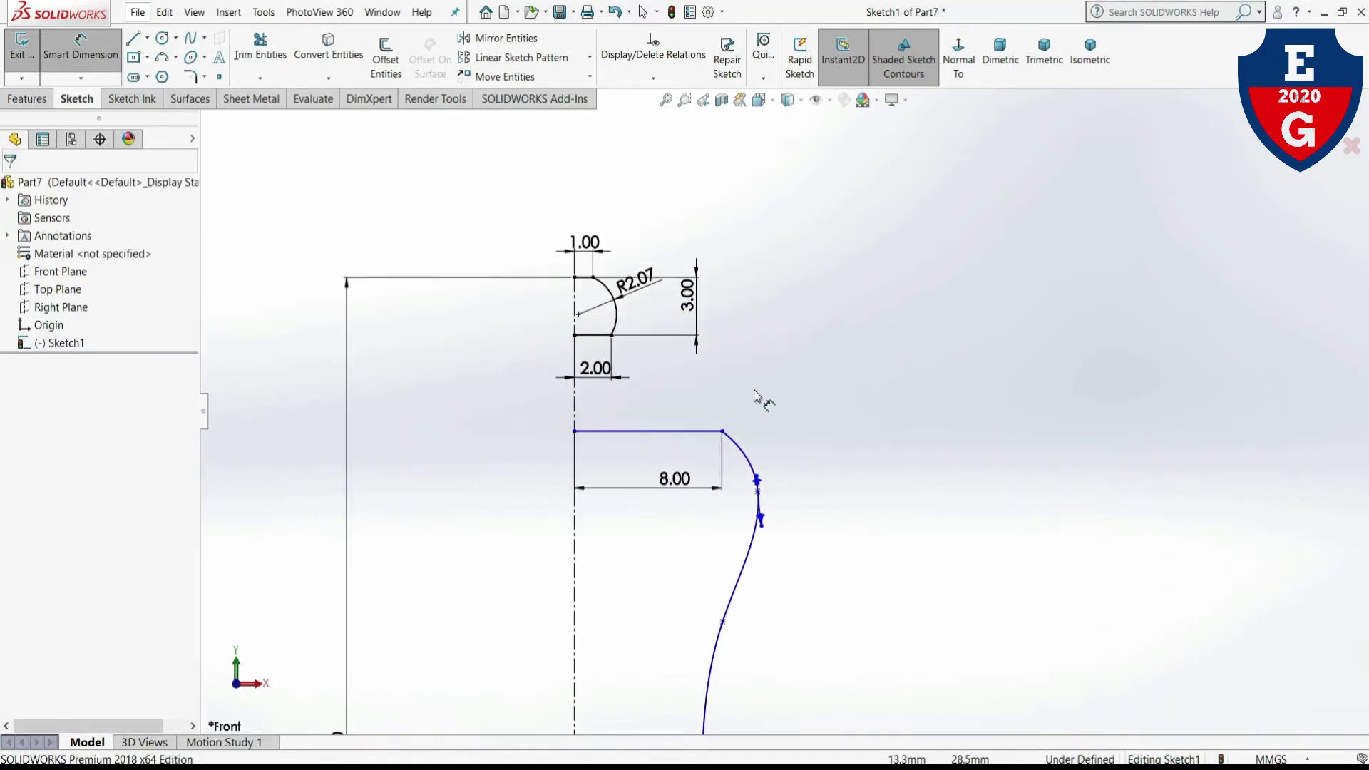
- Dimension the vertical gap from the top line's left end to the arc's lower end at 1.50
scroll(567, 330, down, 1)
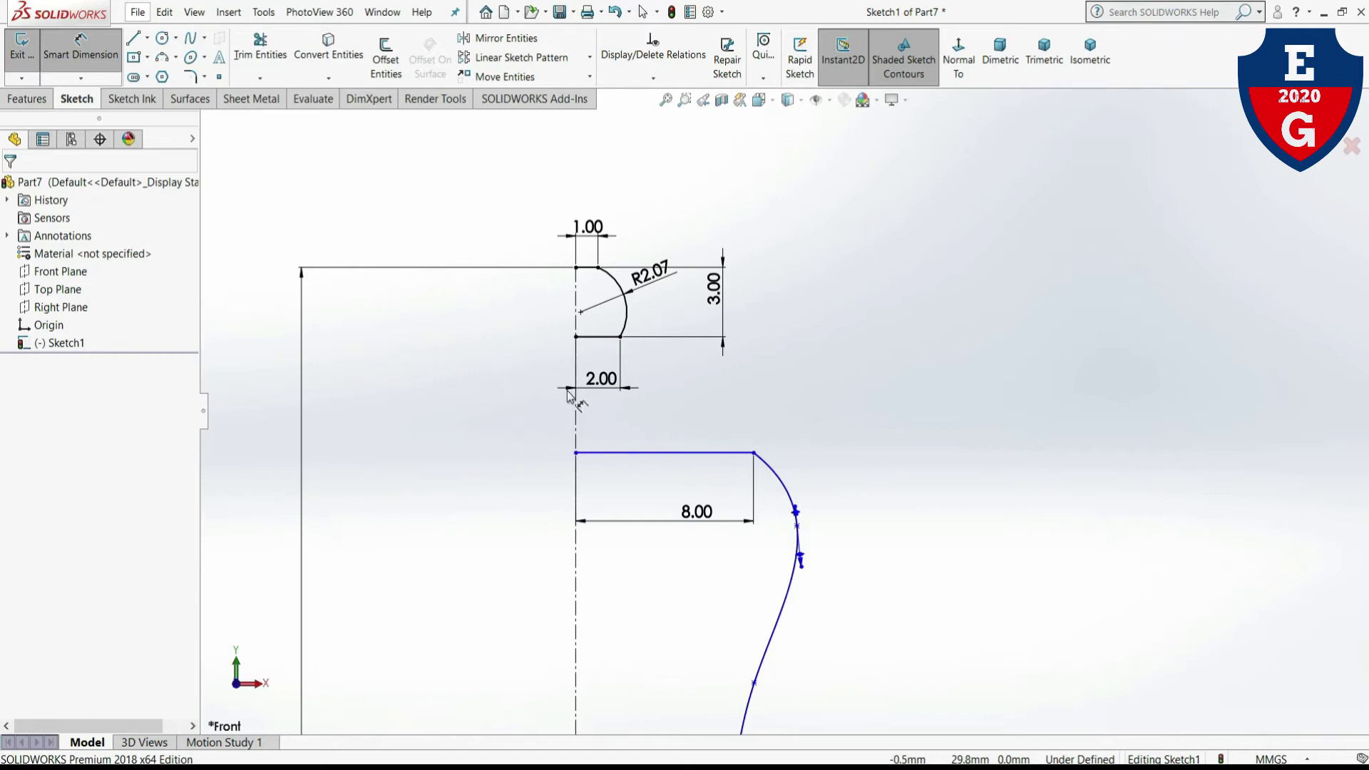
click(576, 338)
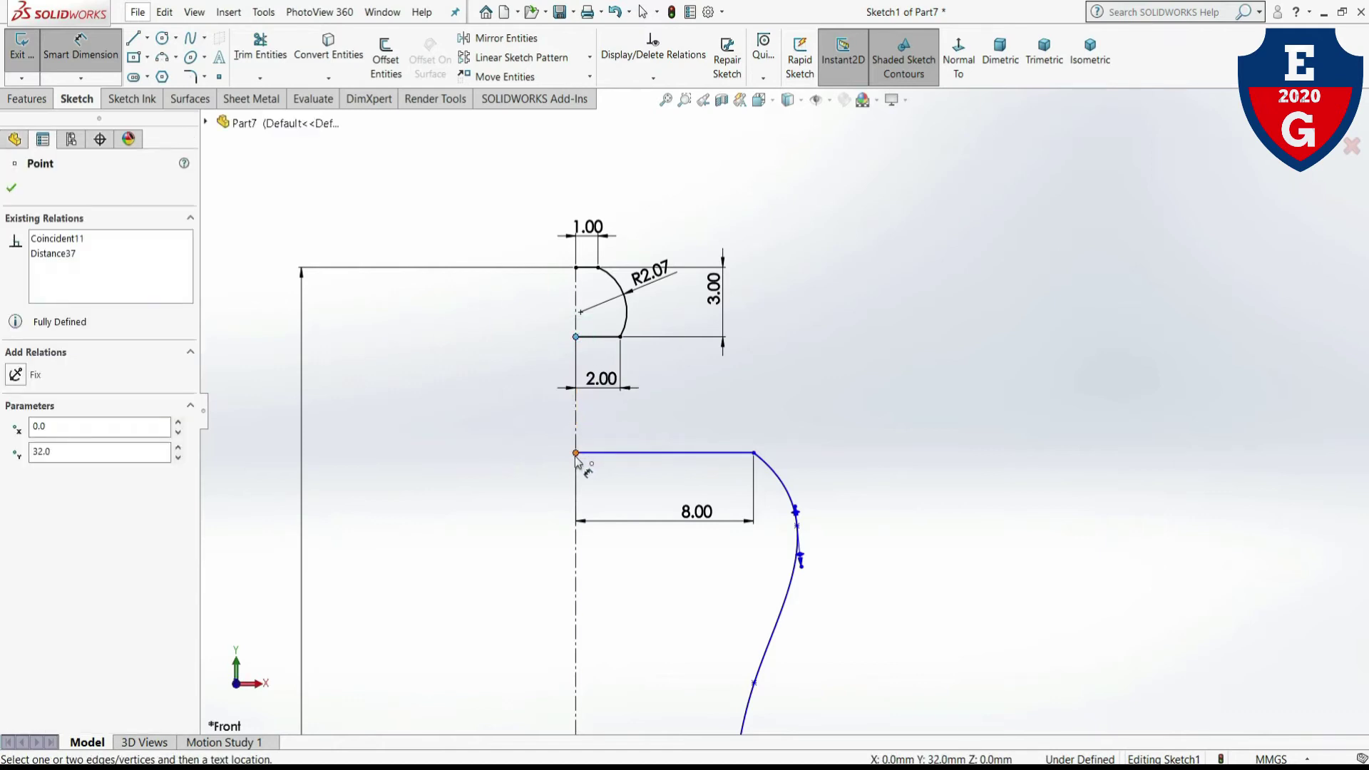
click(575, 452)
click(527, 392)
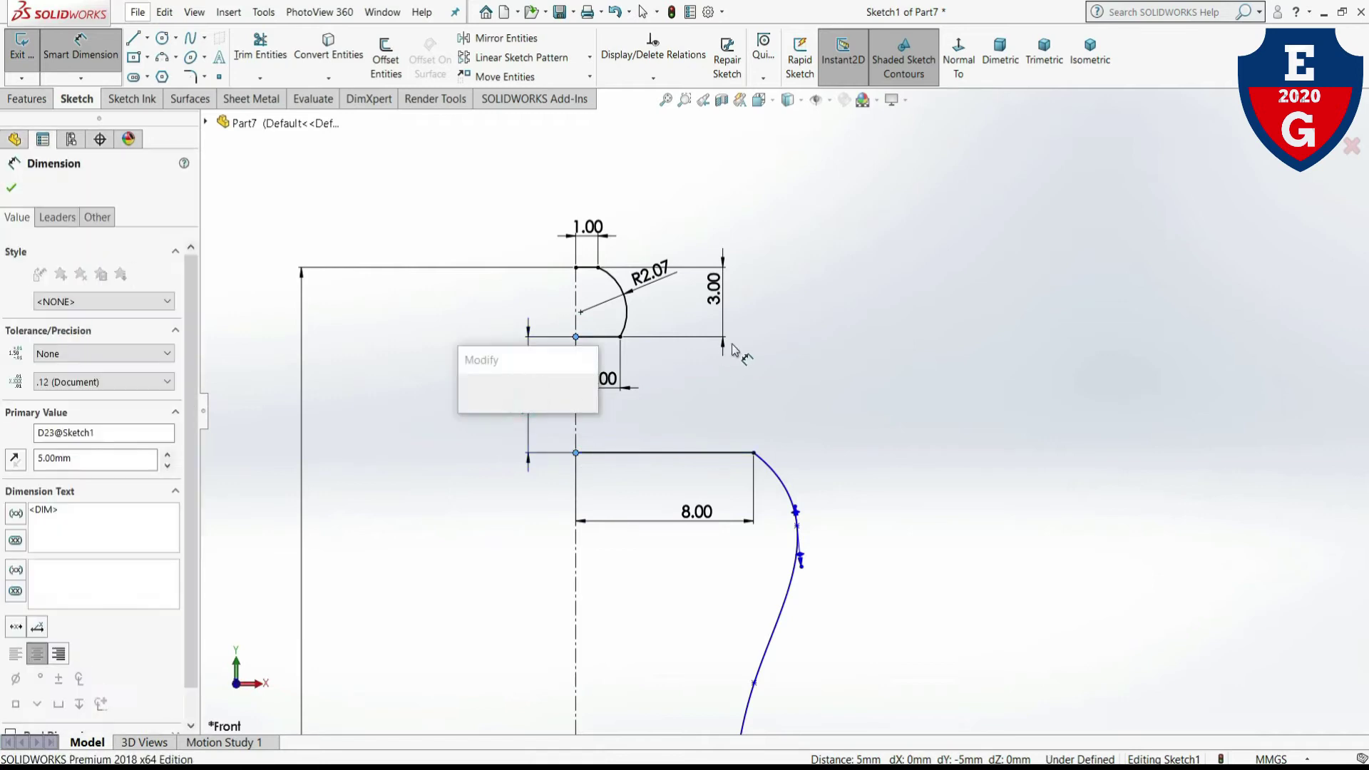
text(5)
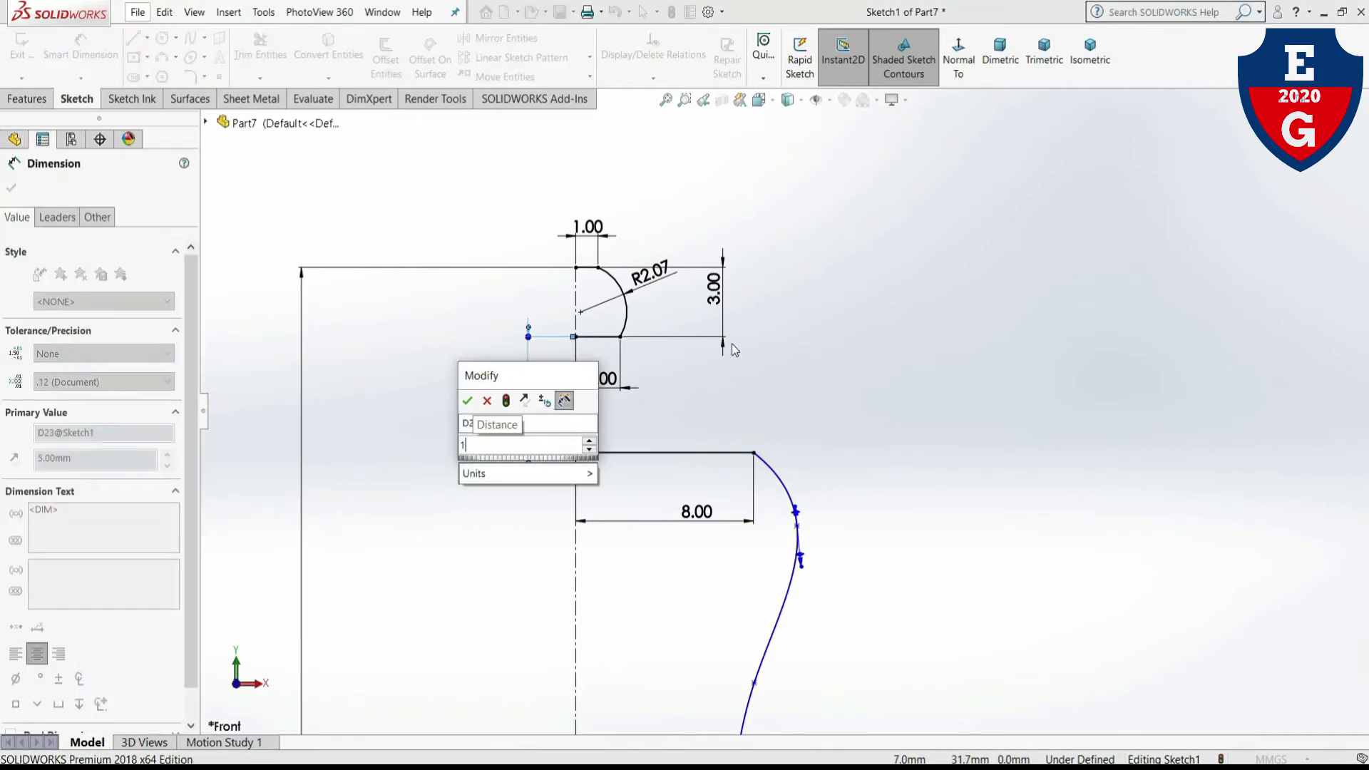
key(Return)
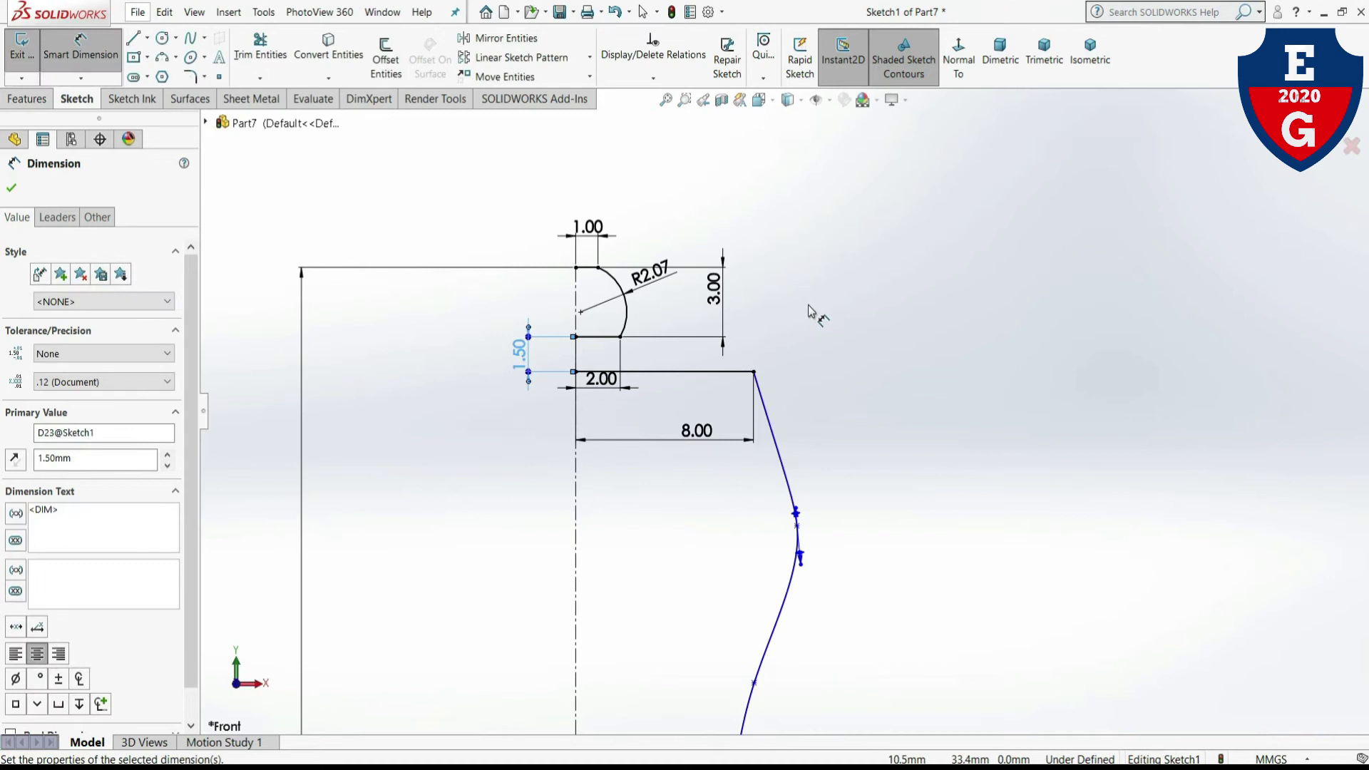
click(807, 305)
- Pull the spline point's tangent handle rightward and bend the upper segment outward
click(796, 511)
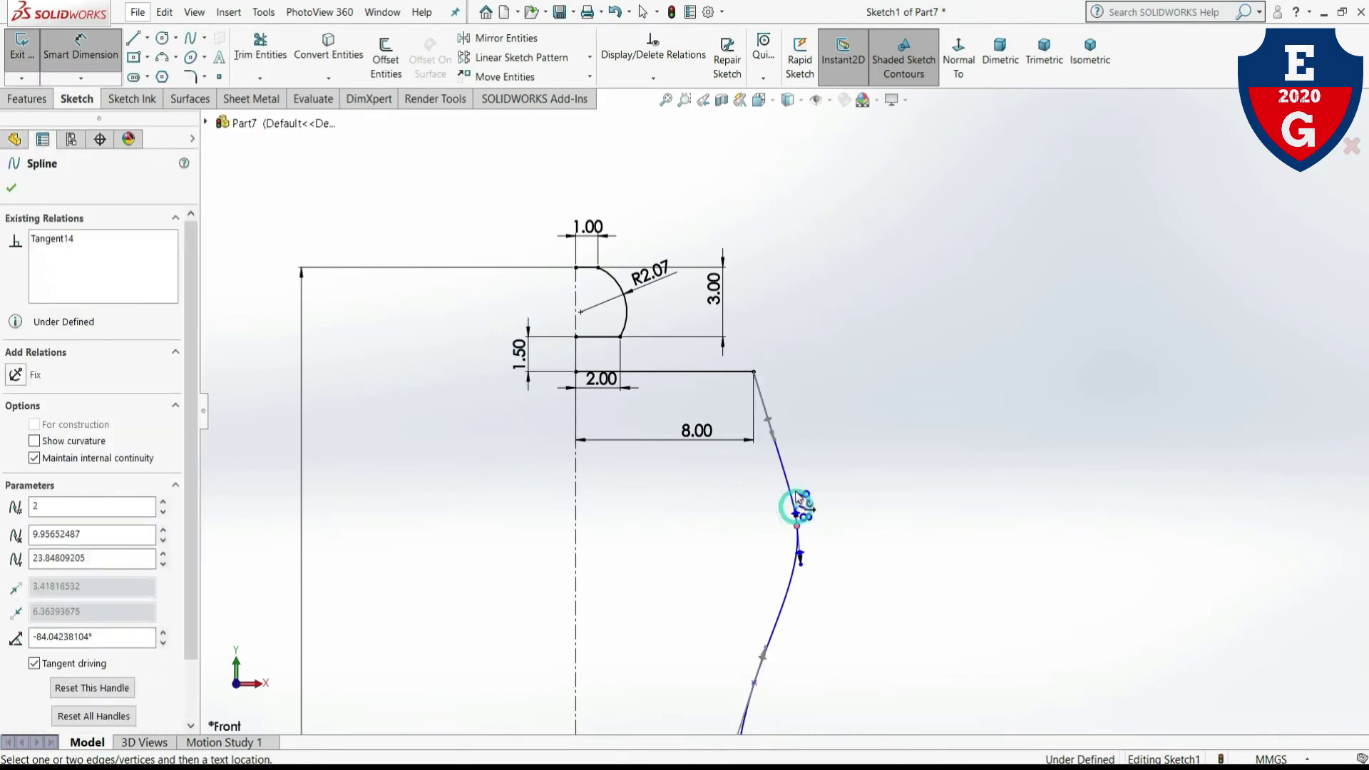
mouse_move(788, 452)
mouse_down()
mouse_move(1009, 521)
mouse_move(965, 504)
mouse_up()
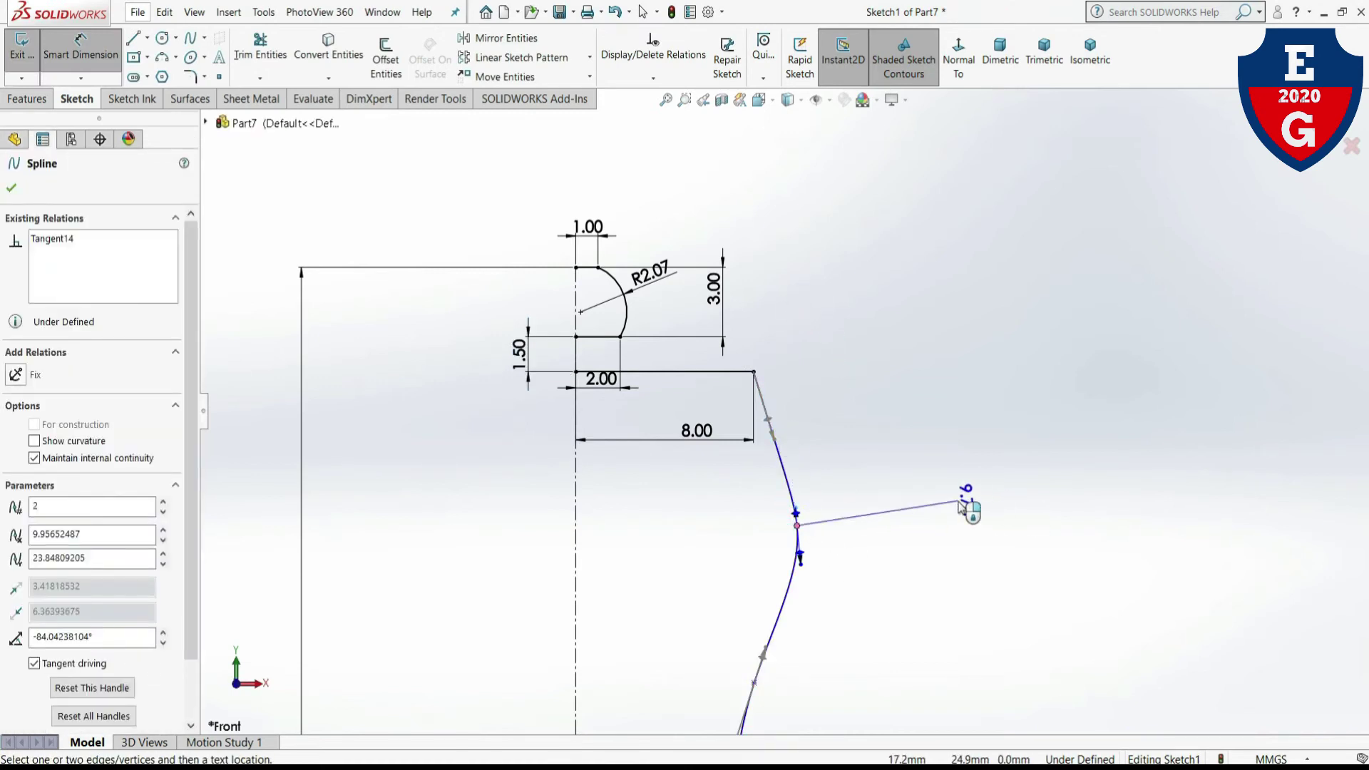
click(959, 511)
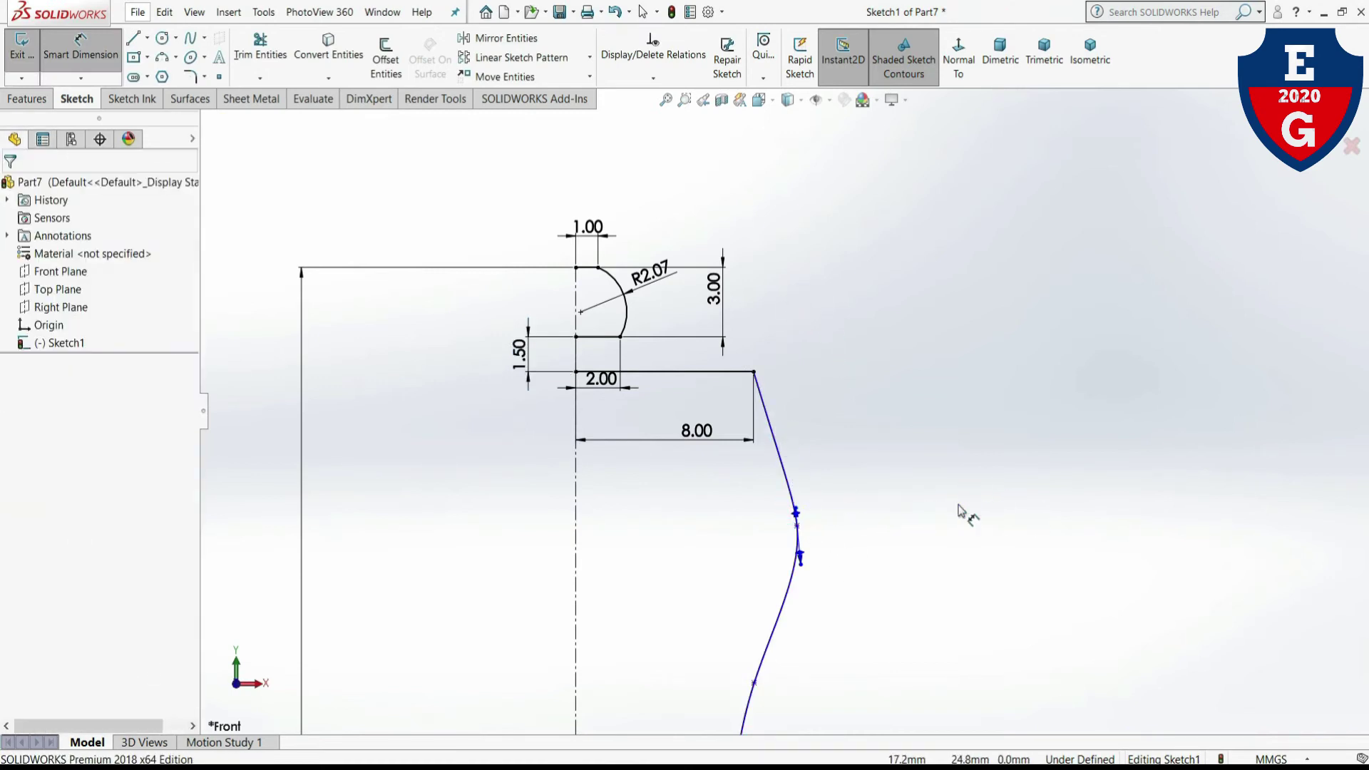
click(785, 467)
click(781, 442)
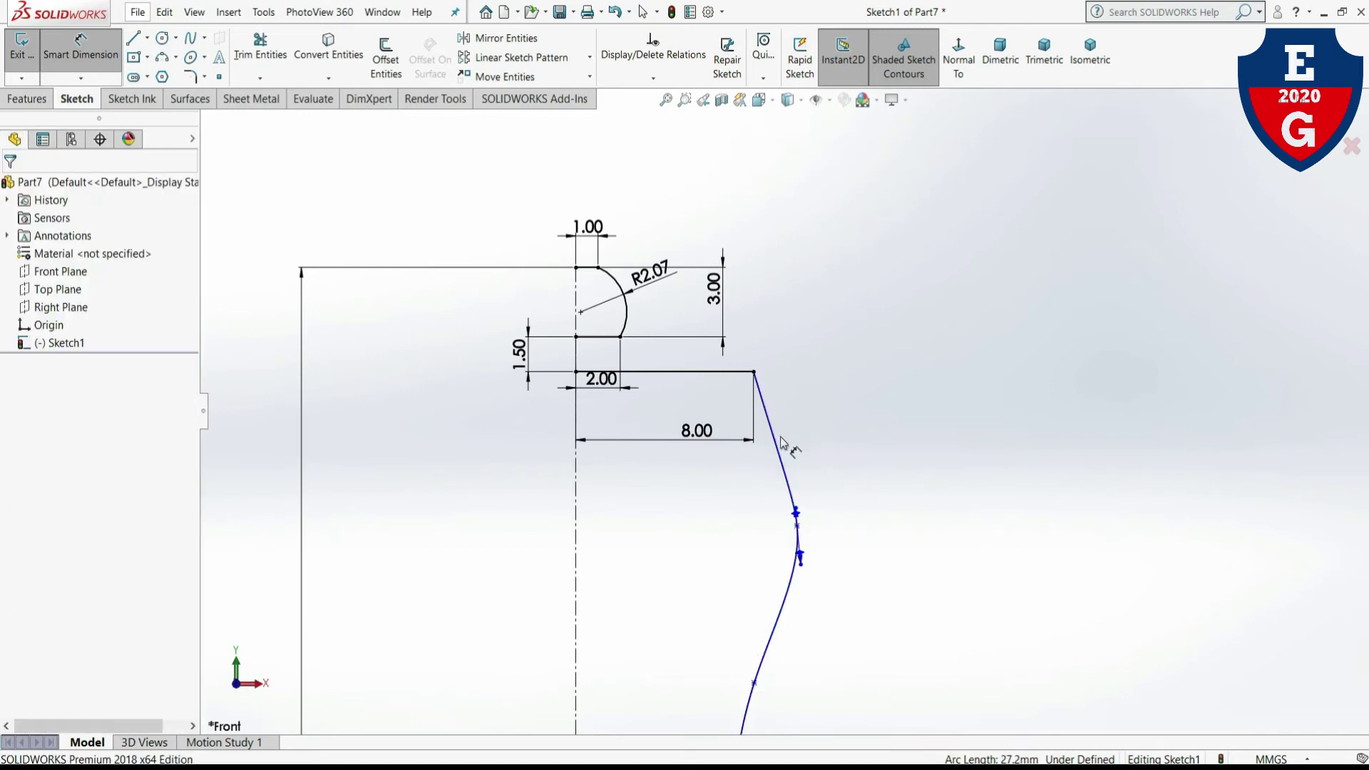
click(774, 437)
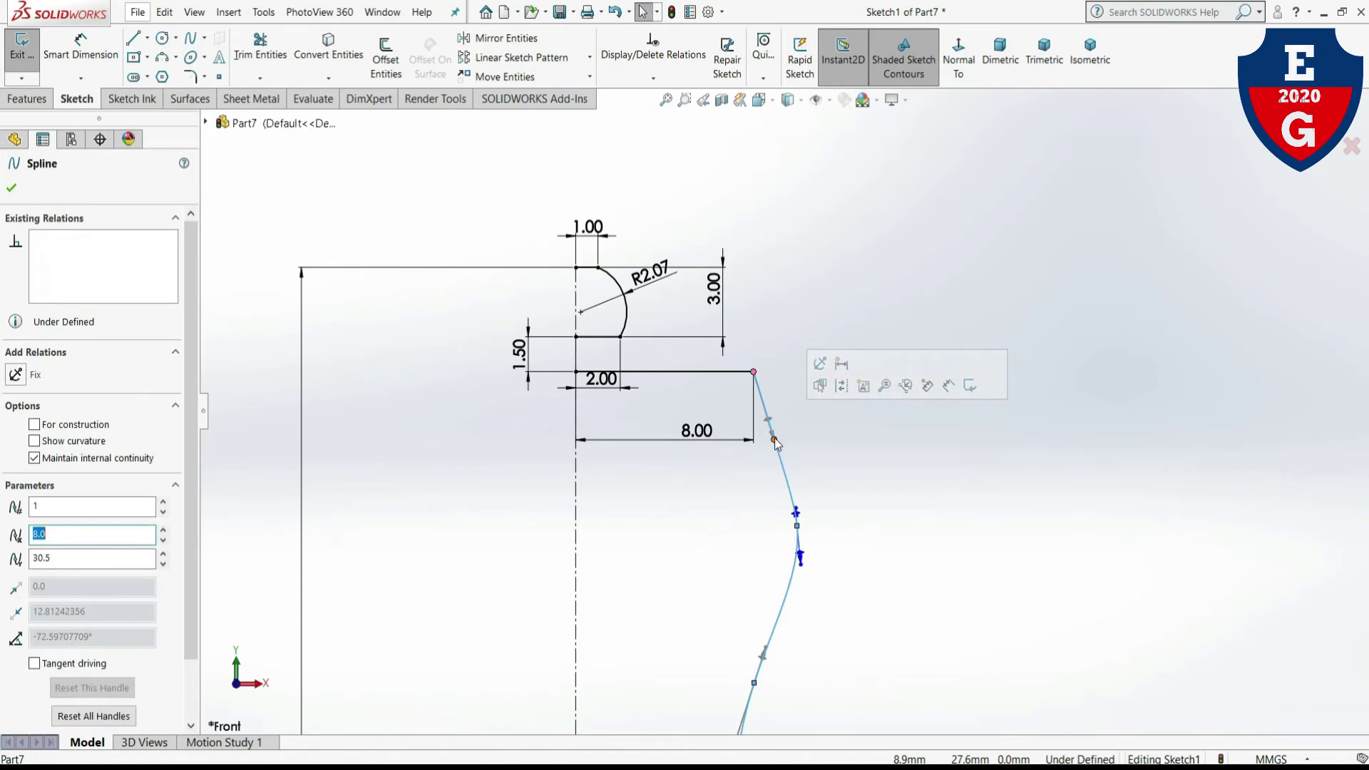
click(774, 438)
drag(774, 437, 794, 423)
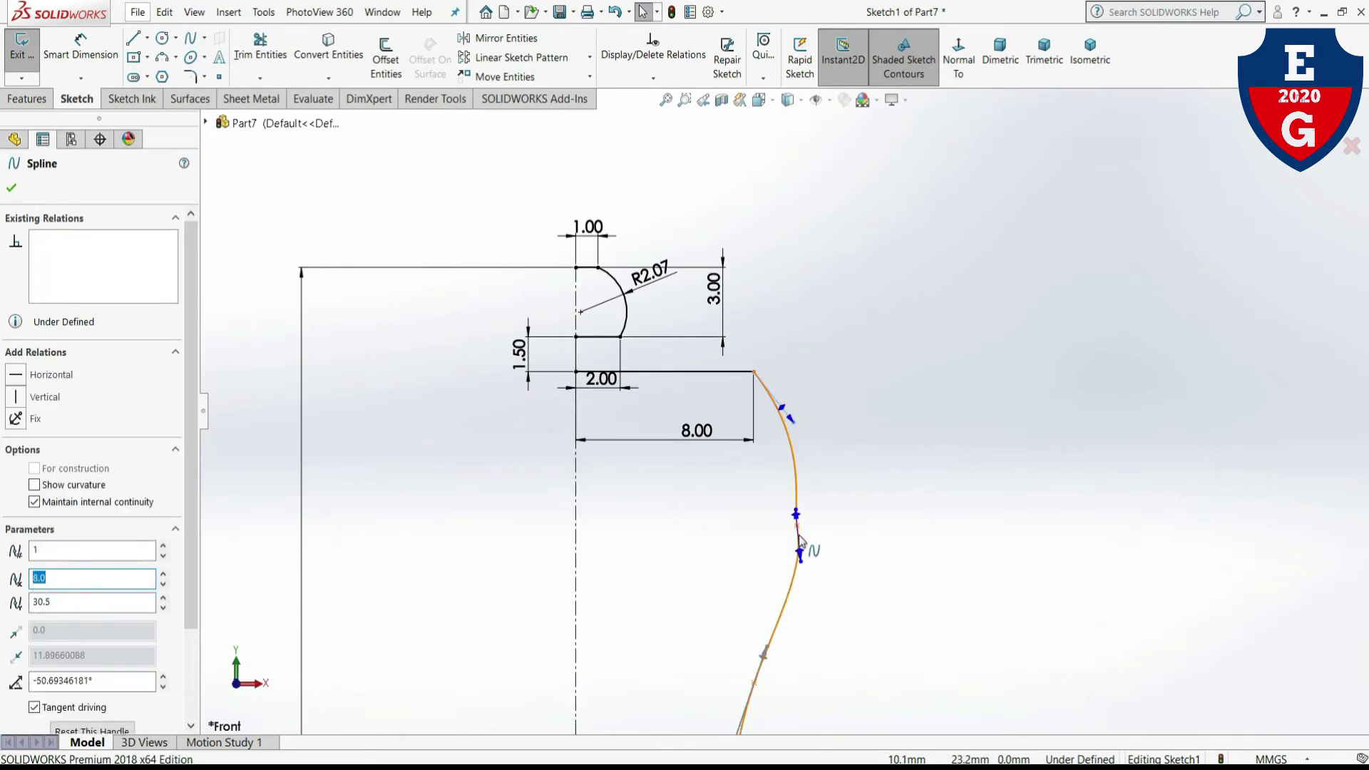
- Move the spline's middle point right and set its X position to 9.0
drag(798, 529, 824, 523)
scroll(880, 567, up, 3)
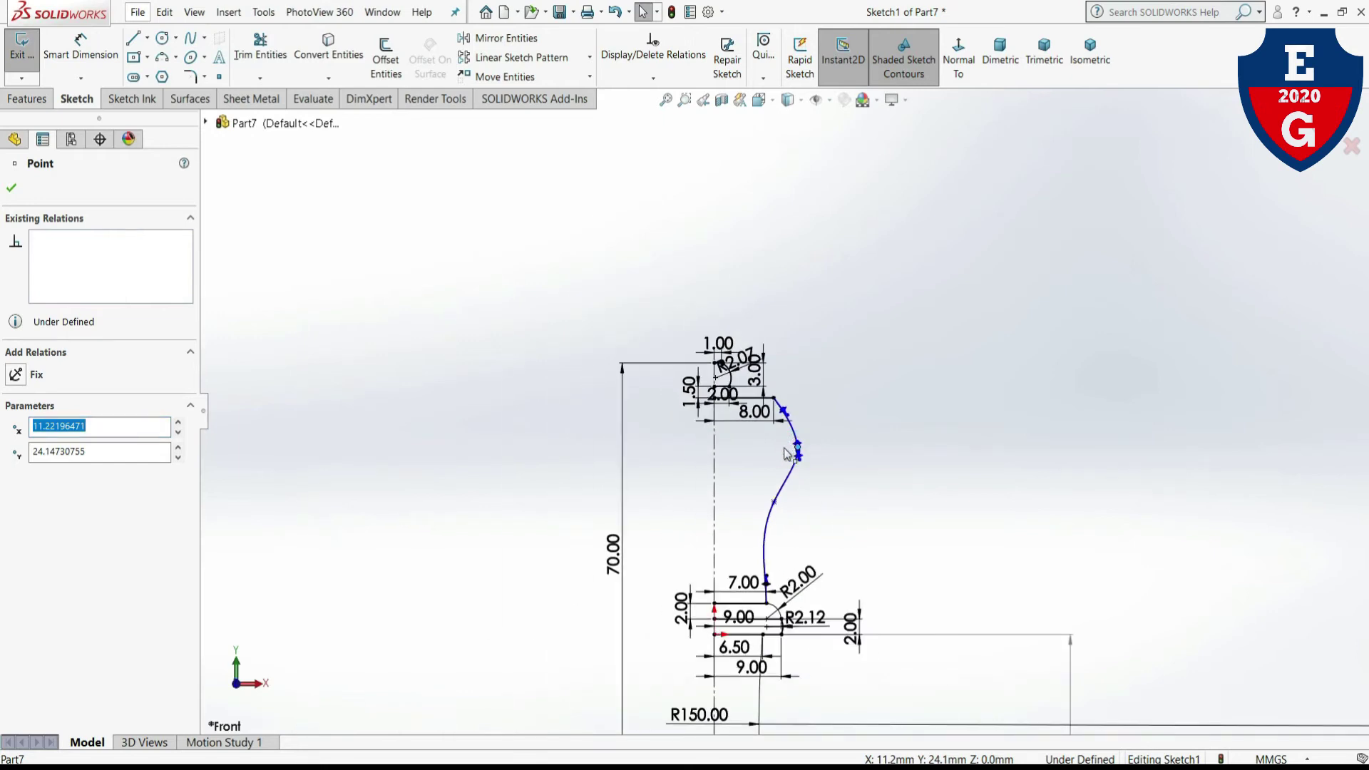
text(9.0)
key(Return)
scroll(784, 471, down, 3)
- Delete the spline and draw a 3-point arc from the 2.00 line's end to the 8.00 line's end
click(760, 535)
key(Delete)
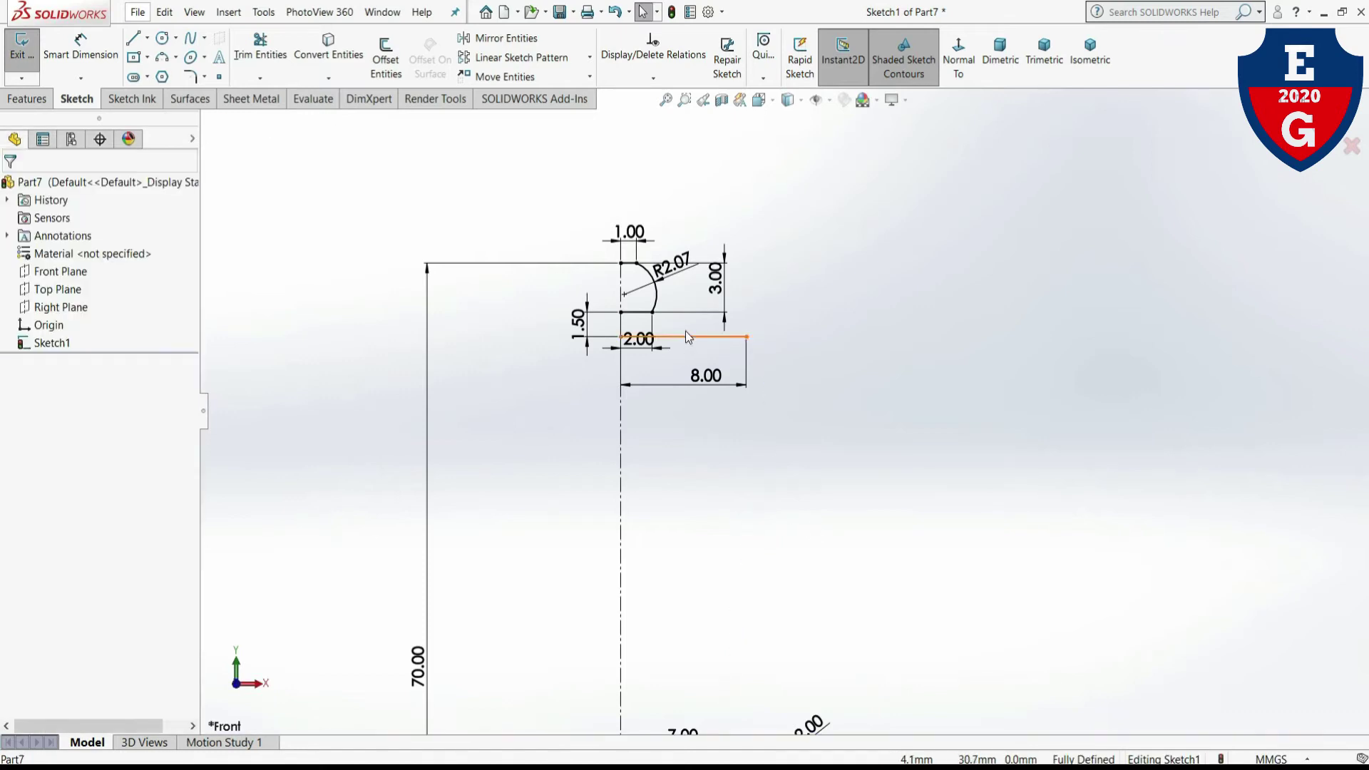
scroll(674, 341, down, 3)
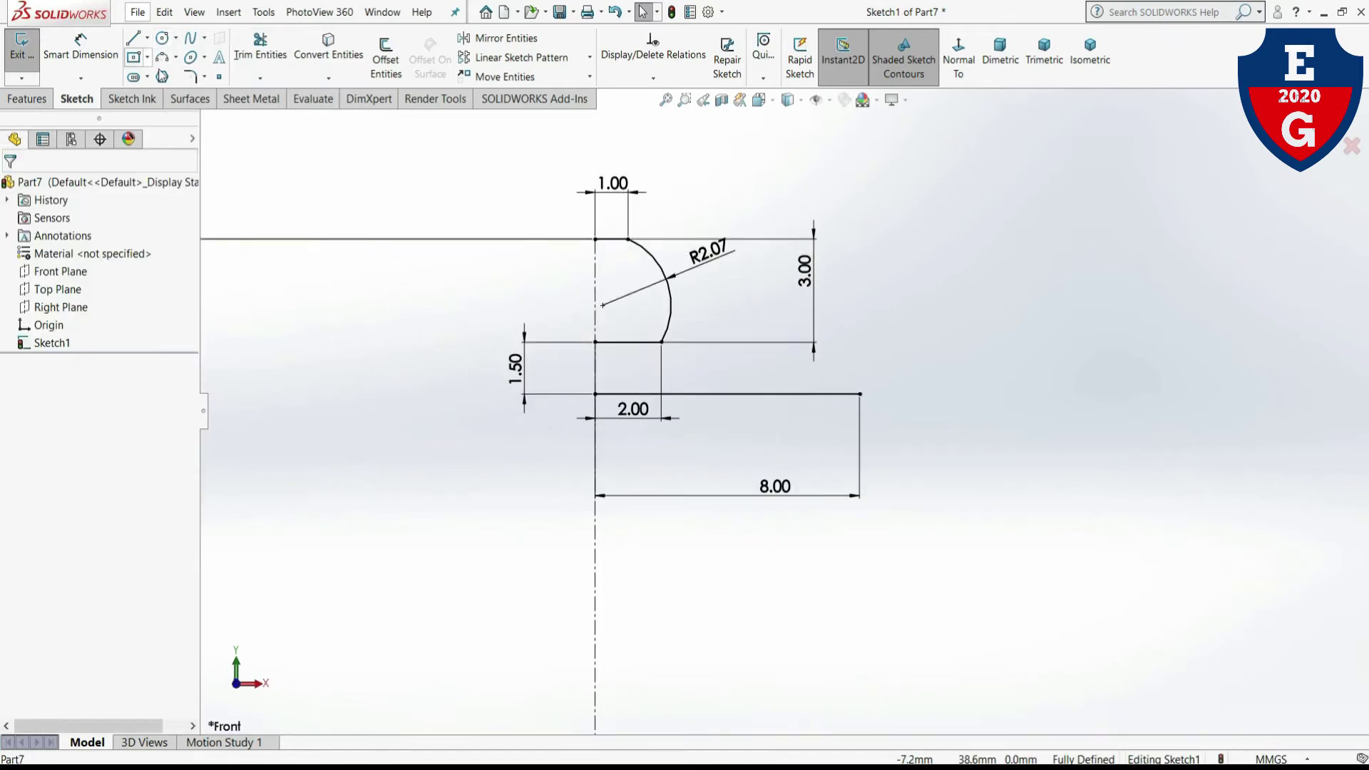
click(163, 59)
click(662, 343)
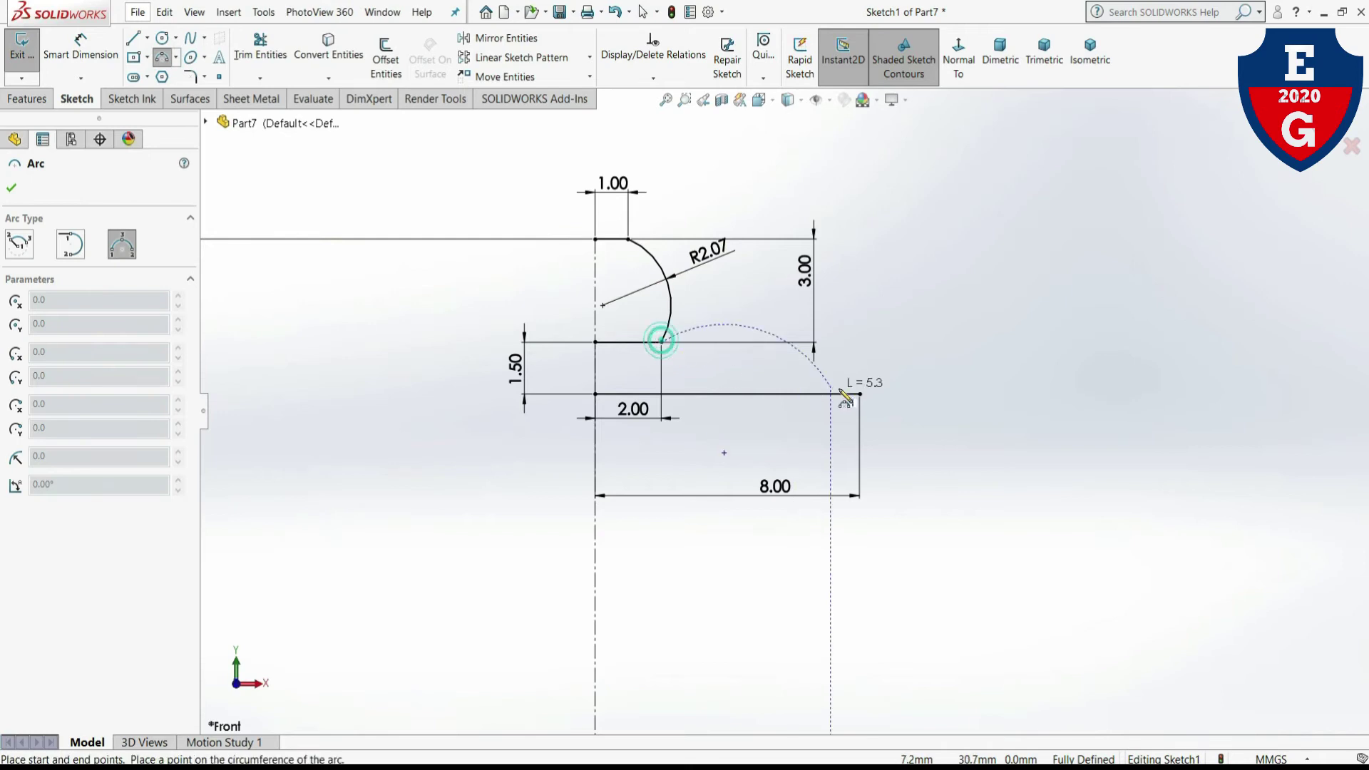
click(860, 393)
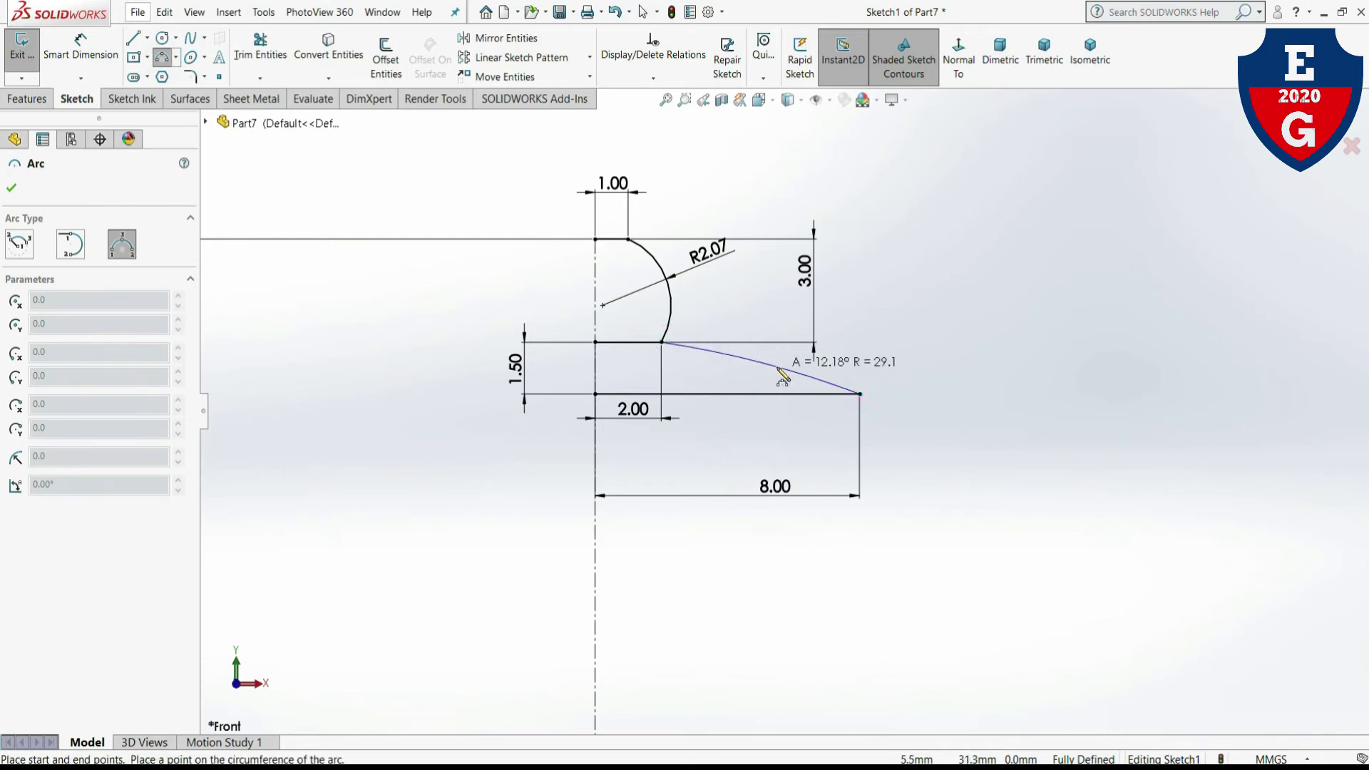
click(736, 385)
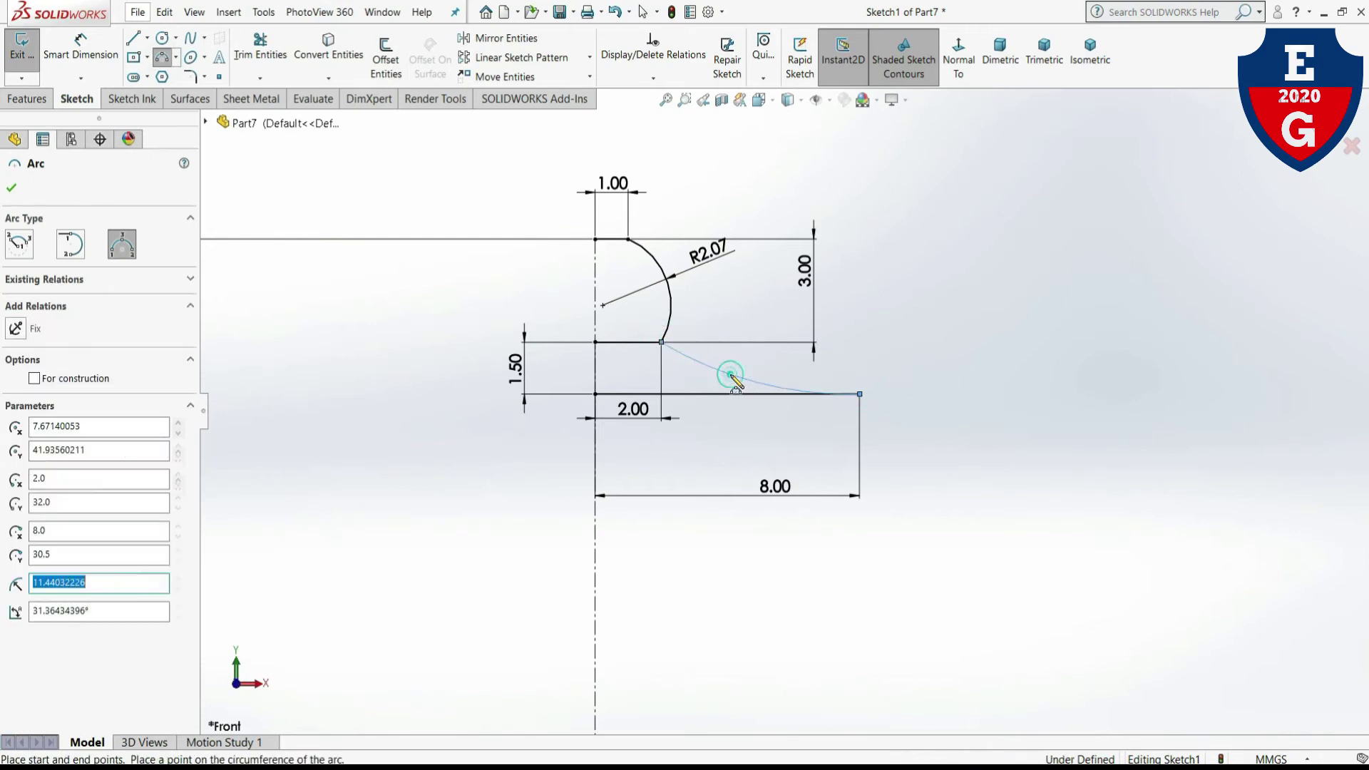
scroll(845, 353, down, 3)
right_click(840, 365)
click(866, 372)
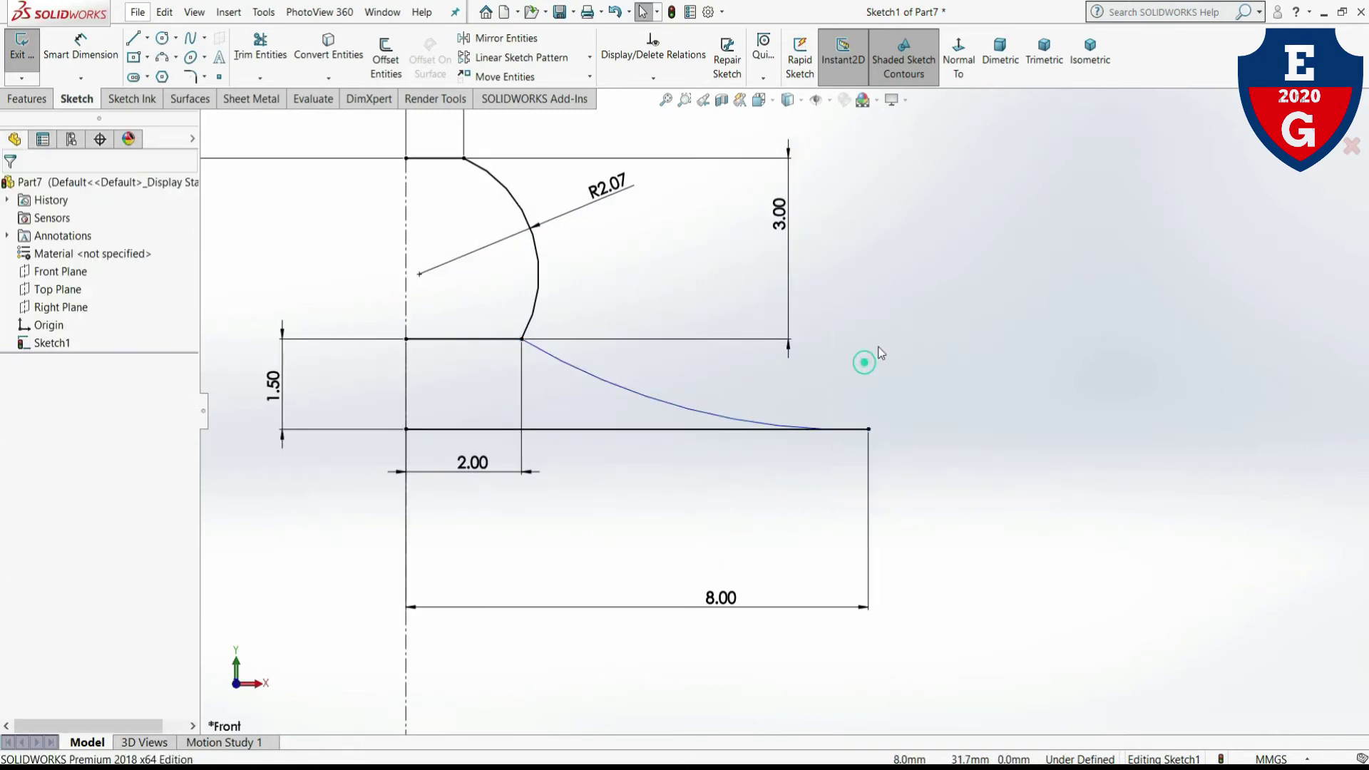
scroll(791, 386, down, 2)
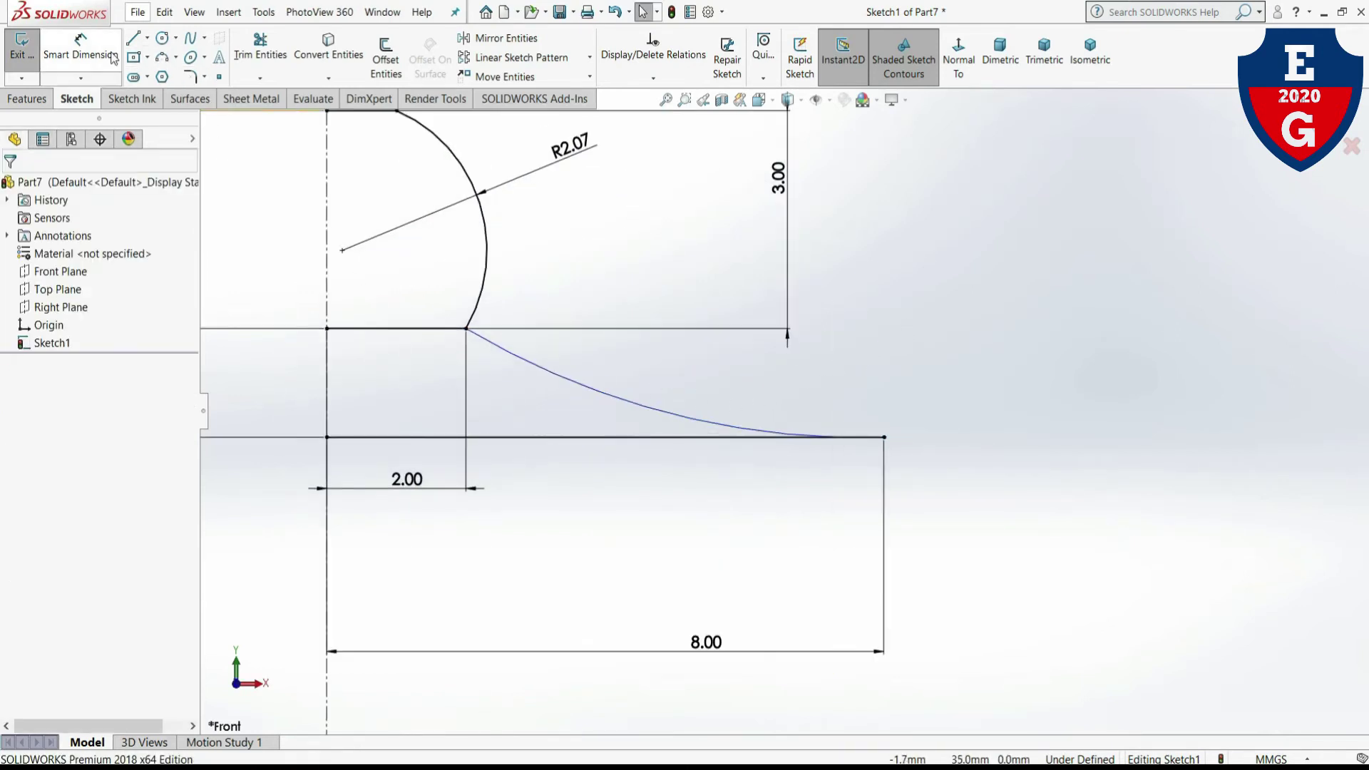
- Dimension the new arc's radius, accepting R11.44
click(80, 47)
click(630, 404)
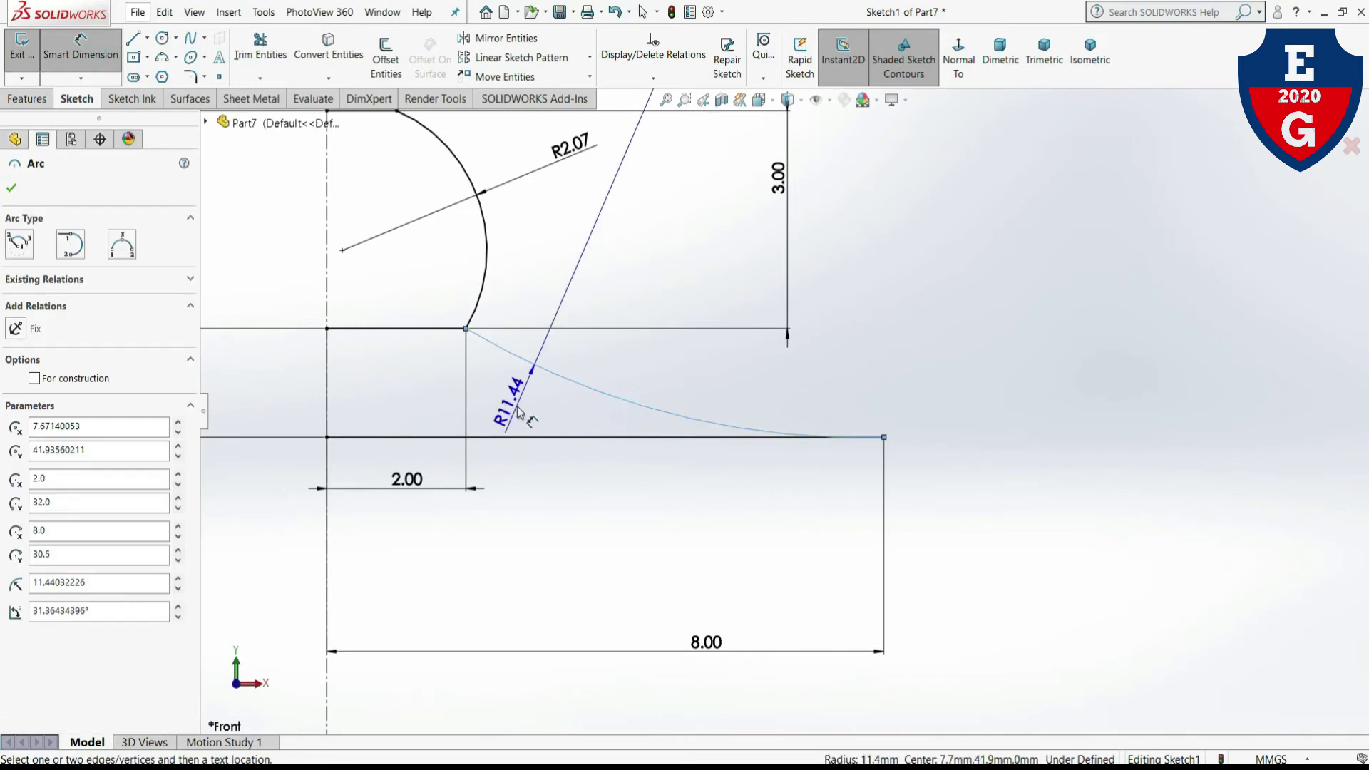
click(524, 395)
click(457, 407)
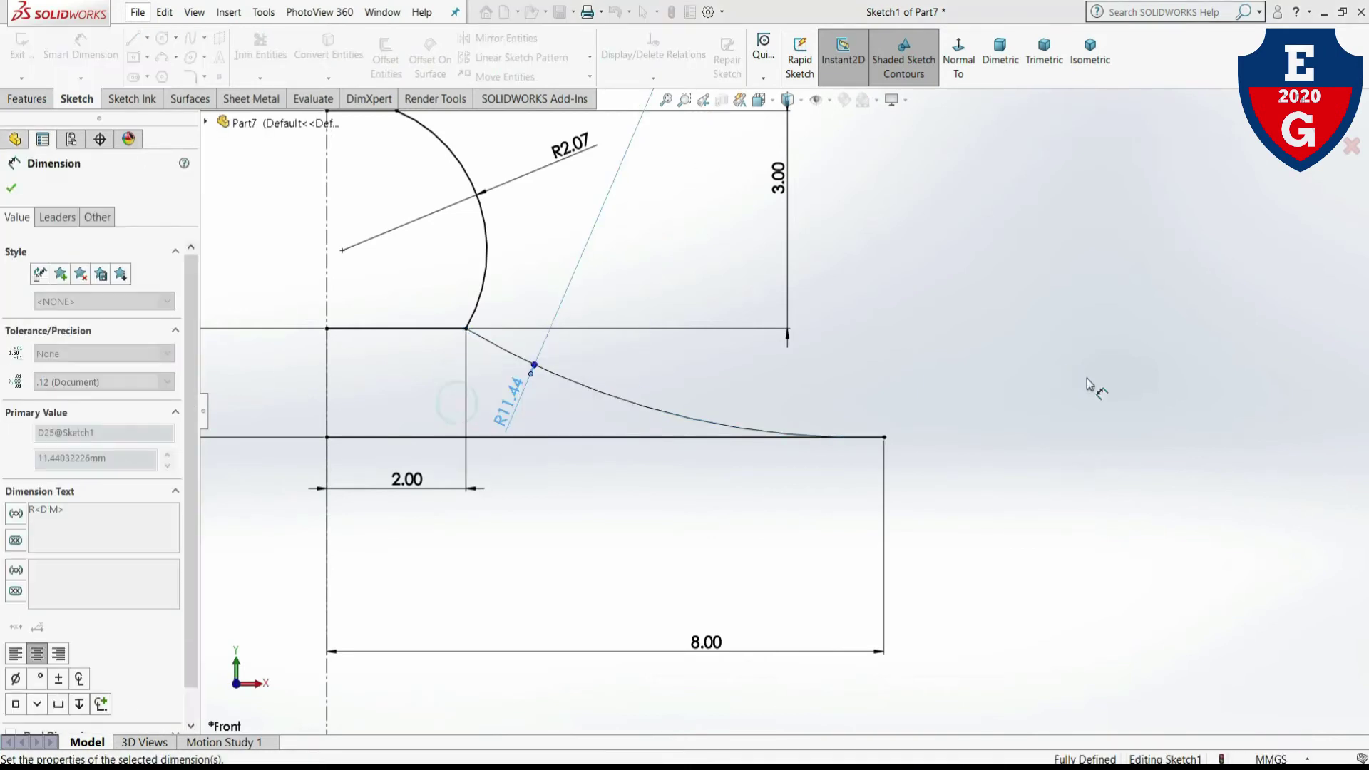
scroll(827, 470, down, 2)
scroll(856, 456, down, 3)
scroll(859, 454, up, 1)
scroll(948, 507, up, 2)
scroll(949, 507, up, 2)
scroll(949, 508, up, 2)
scroll(948, 508, up, 3)
scroll(948, 508, up, 2)
scroll(789, 547, down, 2)
scroll(775, 418, up, 1)
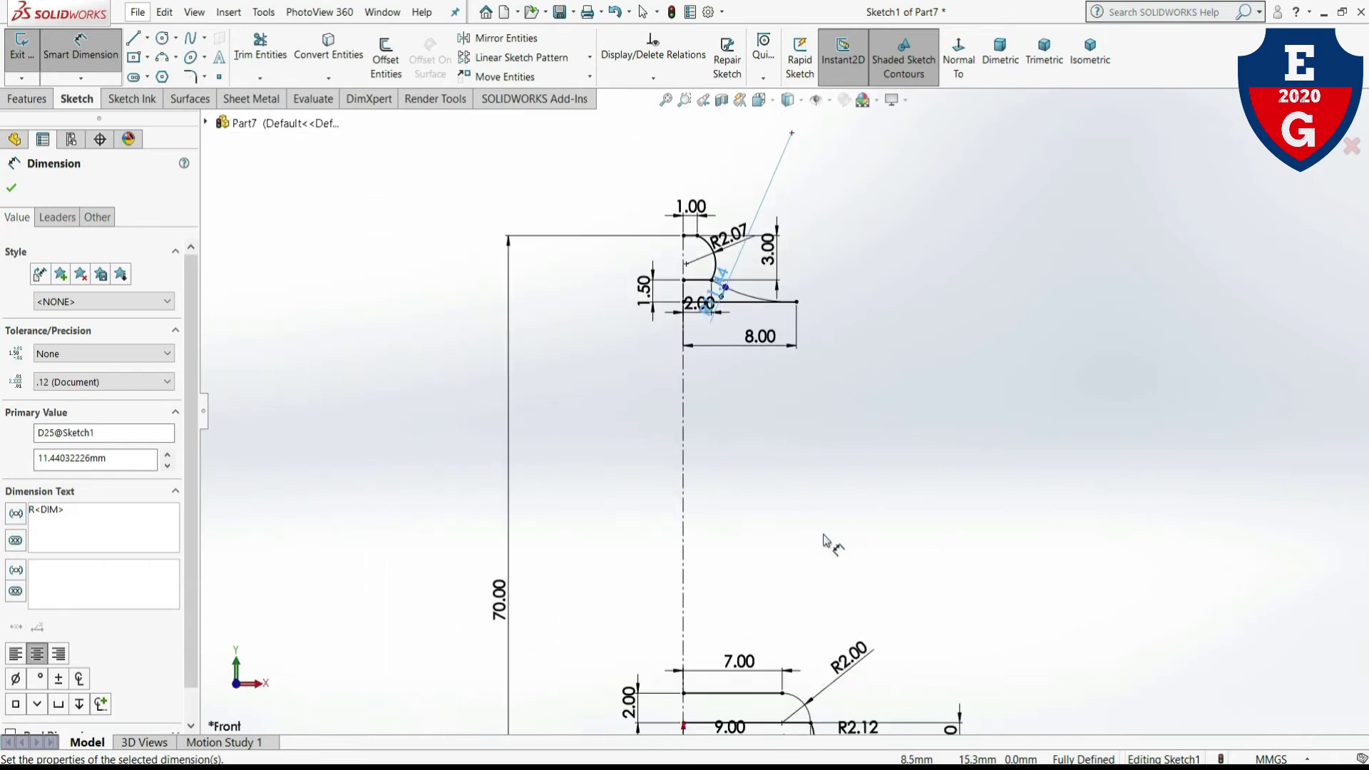
- Draw a spline from the 8.00 line's end, bulging right, down to the 7.00 line's end
click(162, 60)
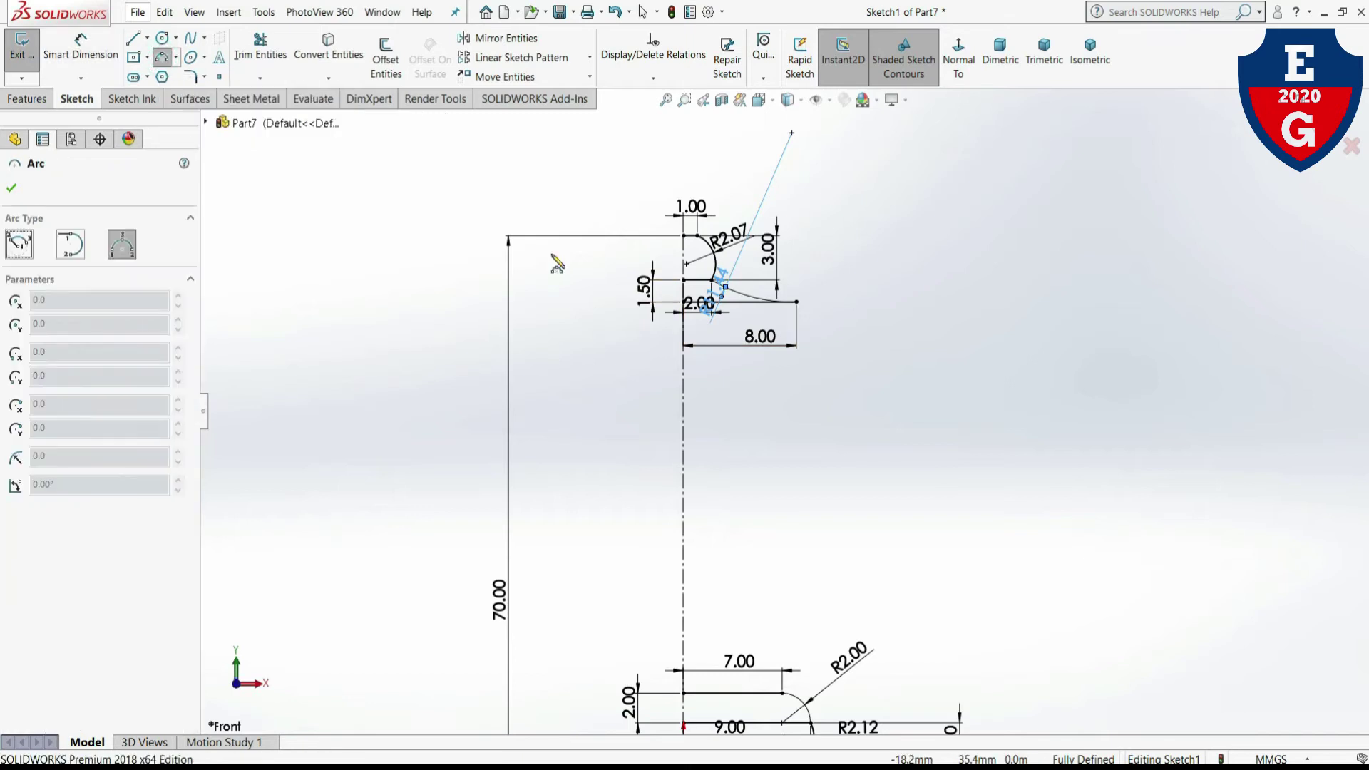
click(796, 303)
key(Escape)
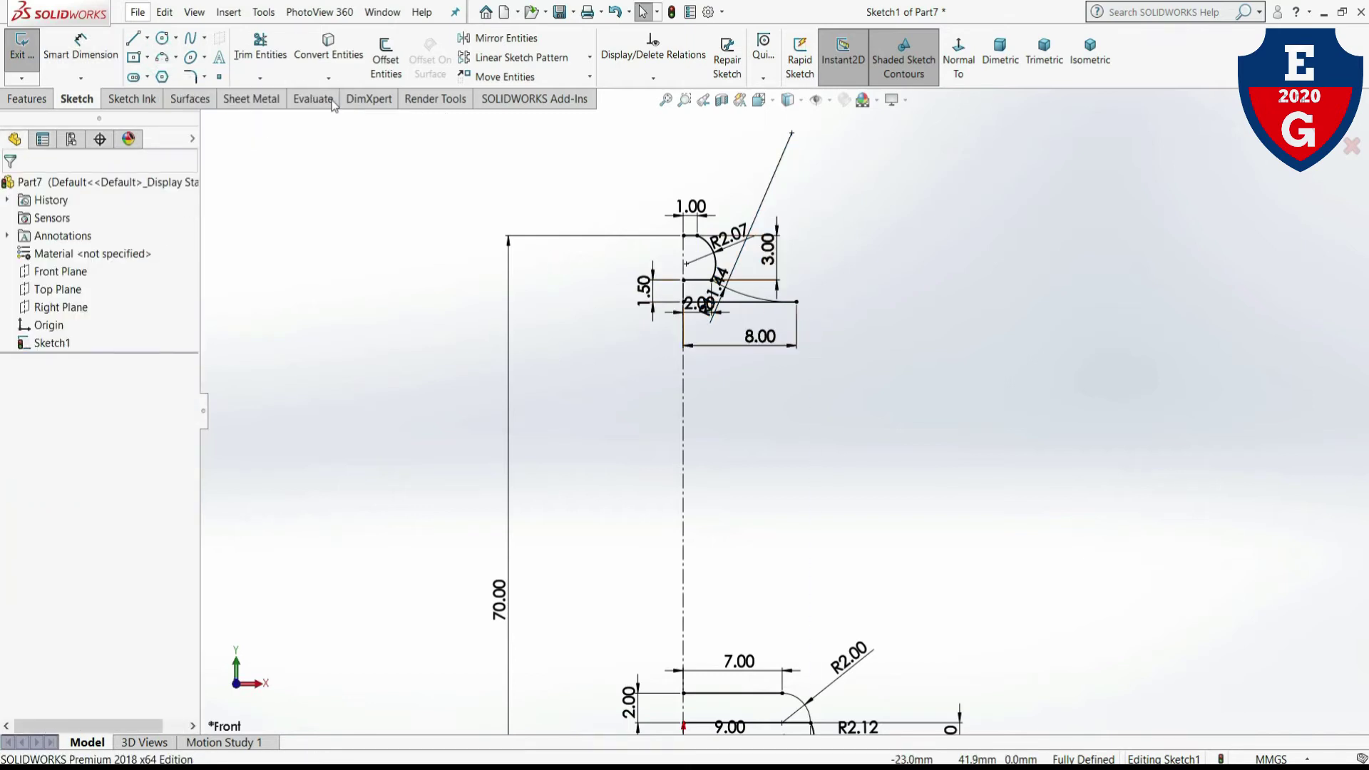
click(191, 40)
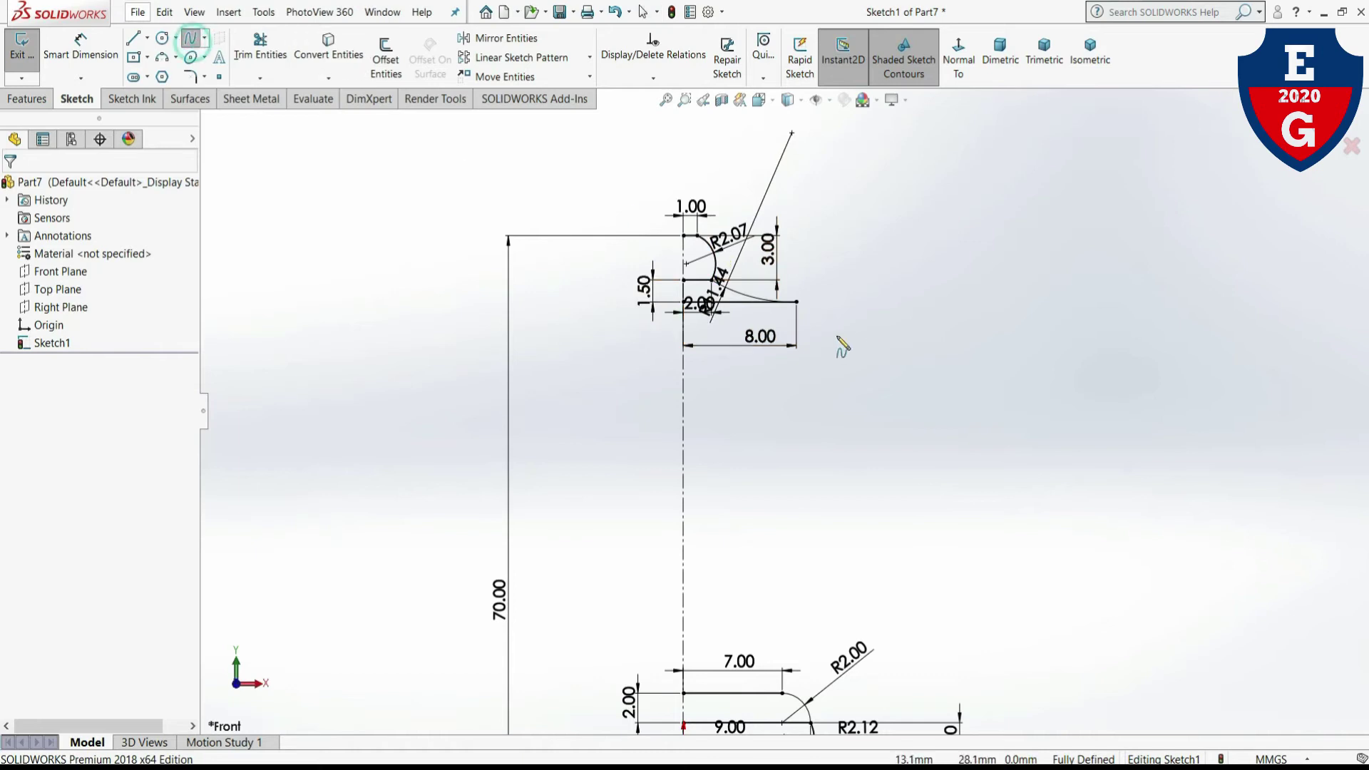
click(796, 302)
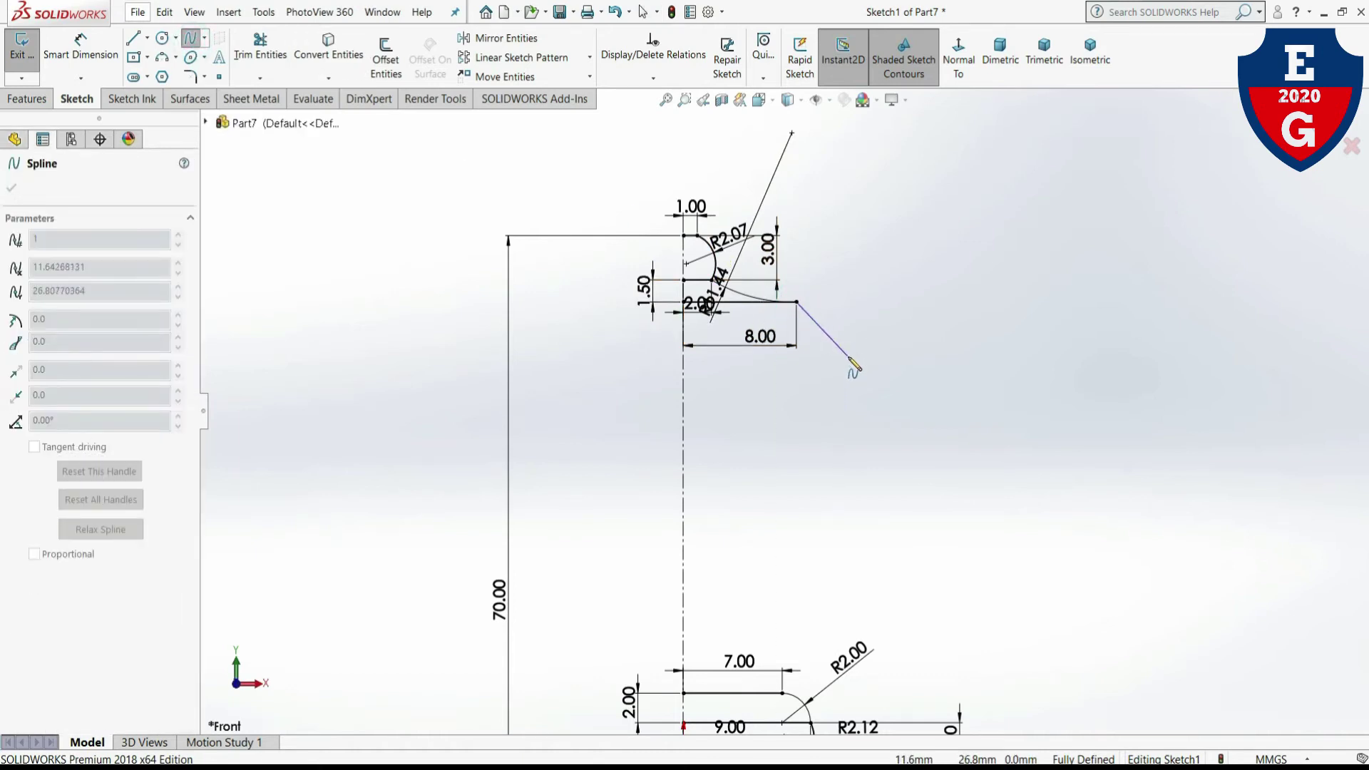
click(858, 381)
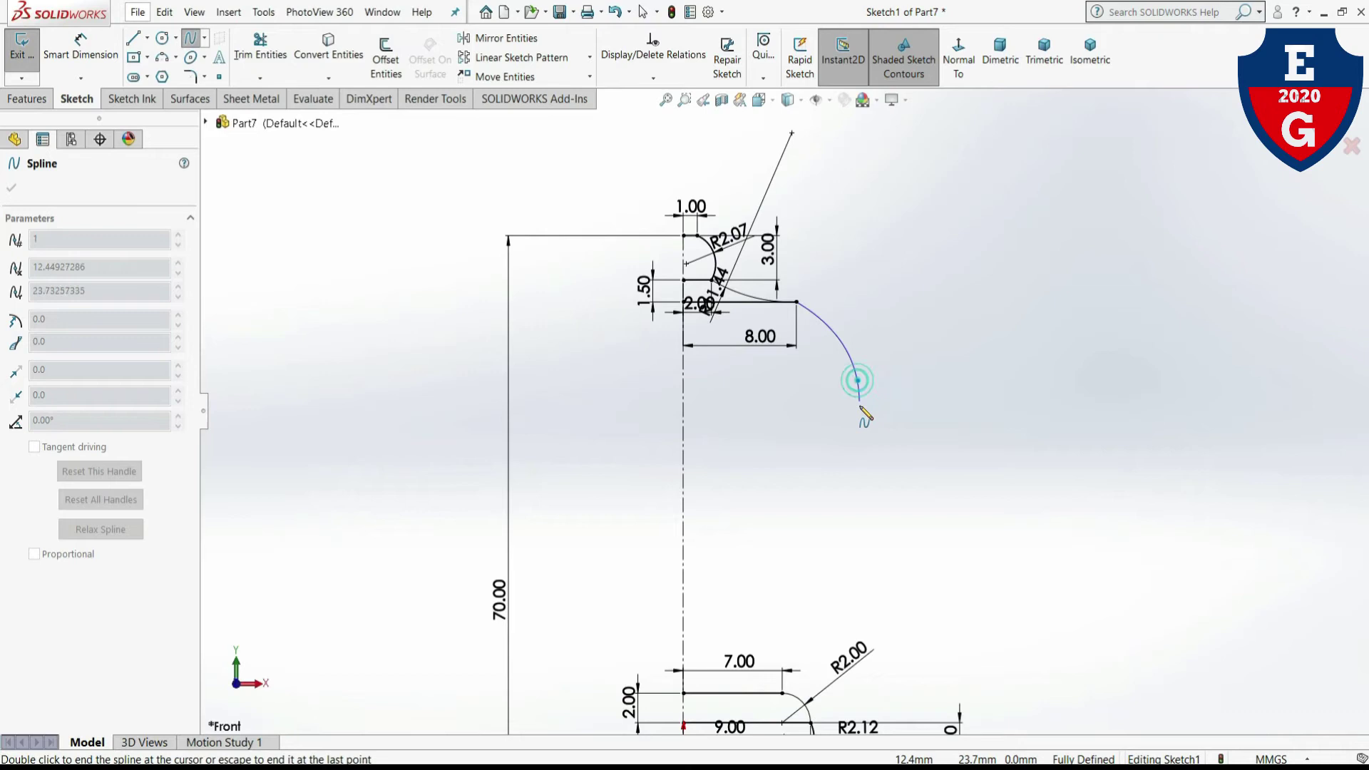
double_click(782, 693)
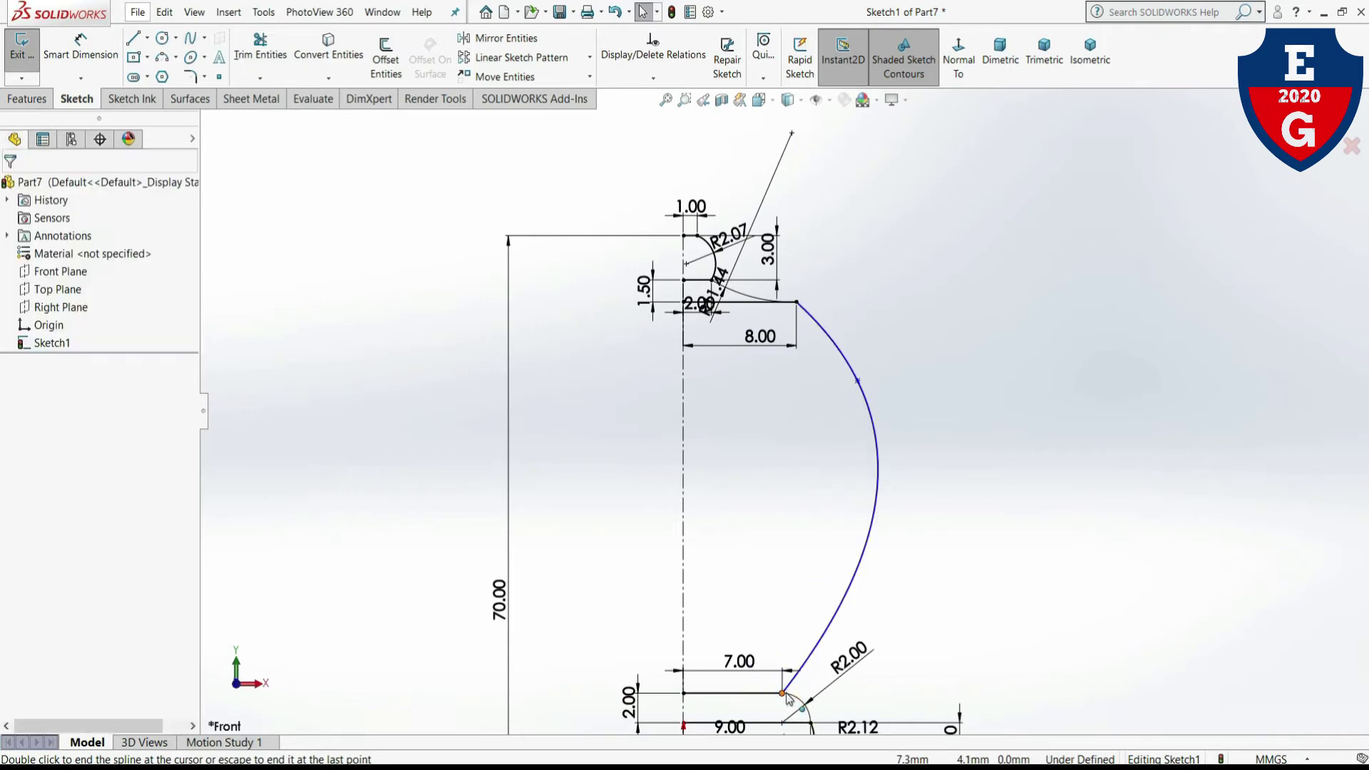
click(863, 579)
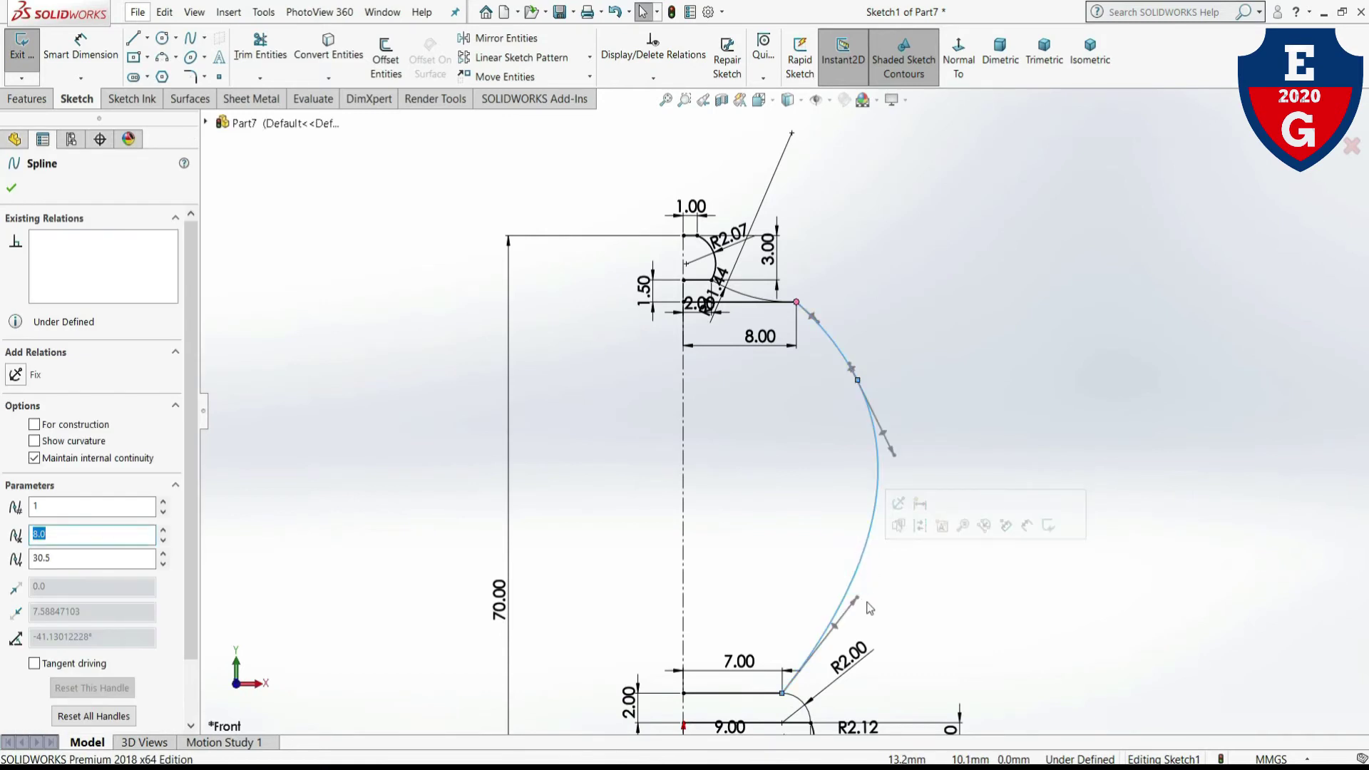
- Swing the spline's lower tangent straight up and make it vertical
drag(857, 599, 813, 591)
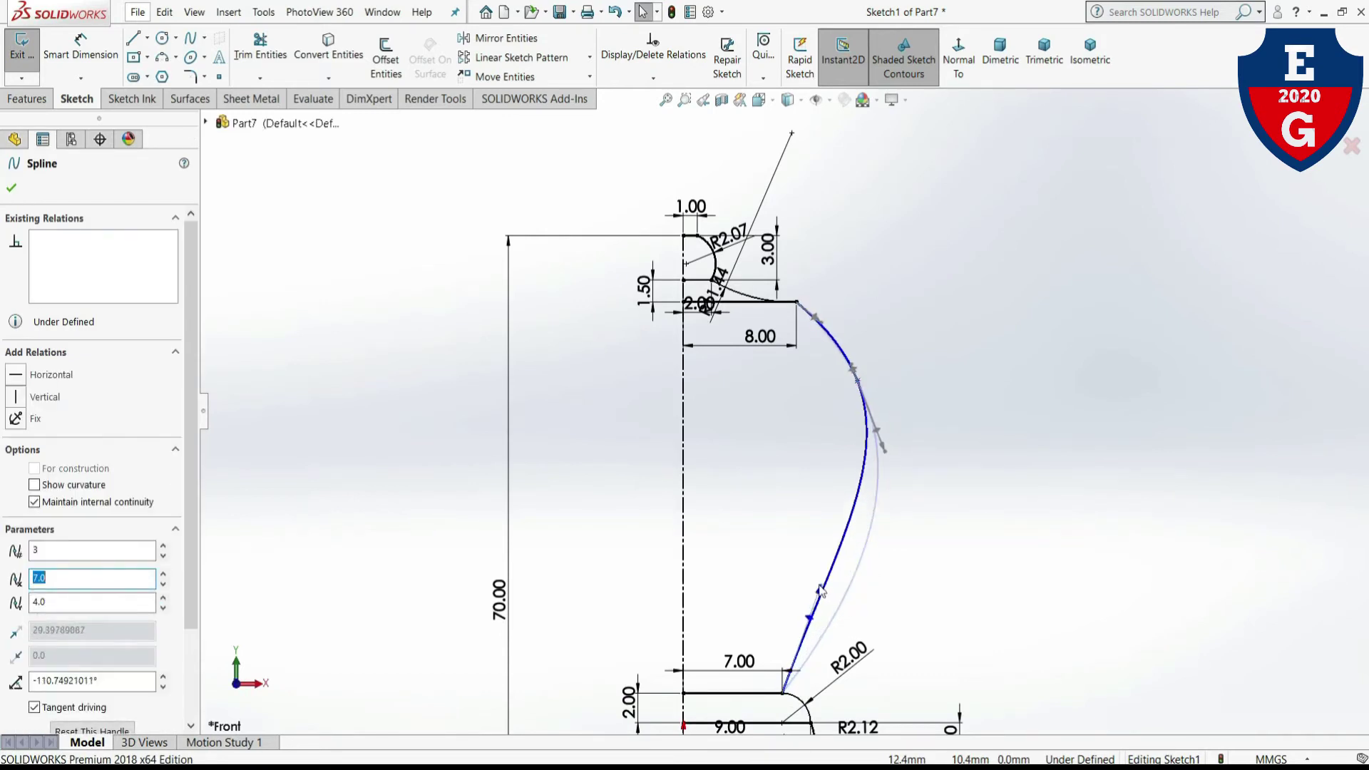
drag(813, 589, 789, 601)
click(850, 526)
click(852, 603)
- Adjust the spline's middle and start tangents to round the shoulder into a smooth S-curve
click(858, 382)
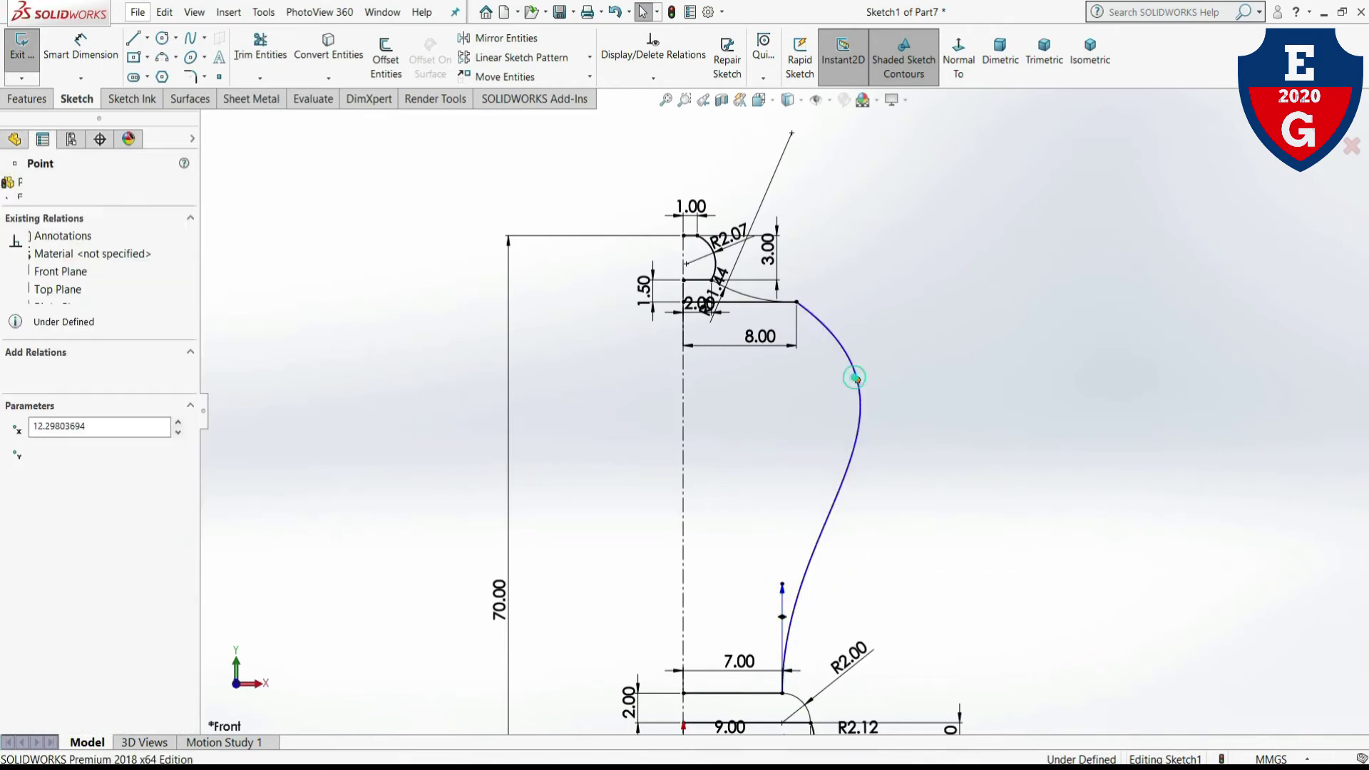
mouse_move(874, 452)
mouse_down()
mouse_move(861, 459)
mouse_move(863, 431)
mouse_up()
scroll(877, 400, down, 5)
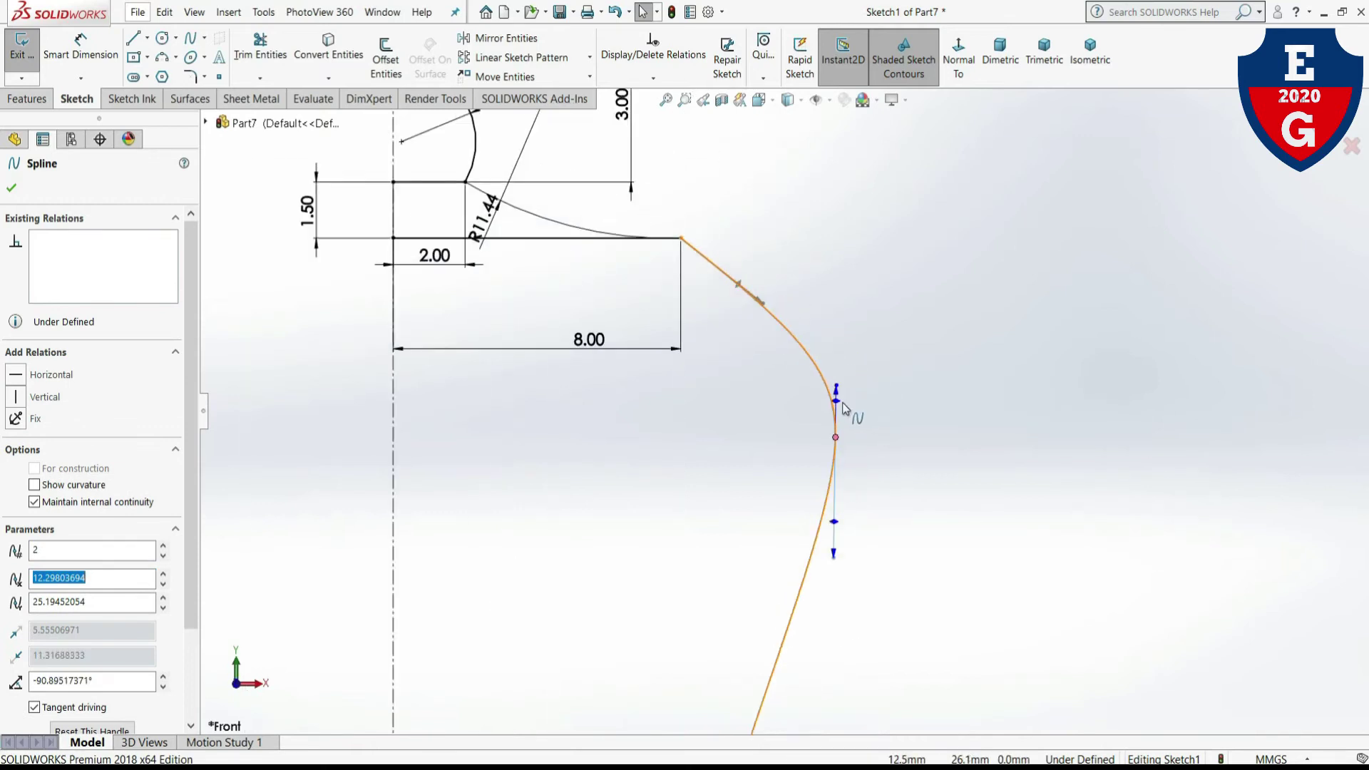
drag(836, 389, 835, 361)
drag(722, 286, 764, 305)
click(930, 455)
scroll(929, 455, up, 3)
scroll(920, 454, up, 3)
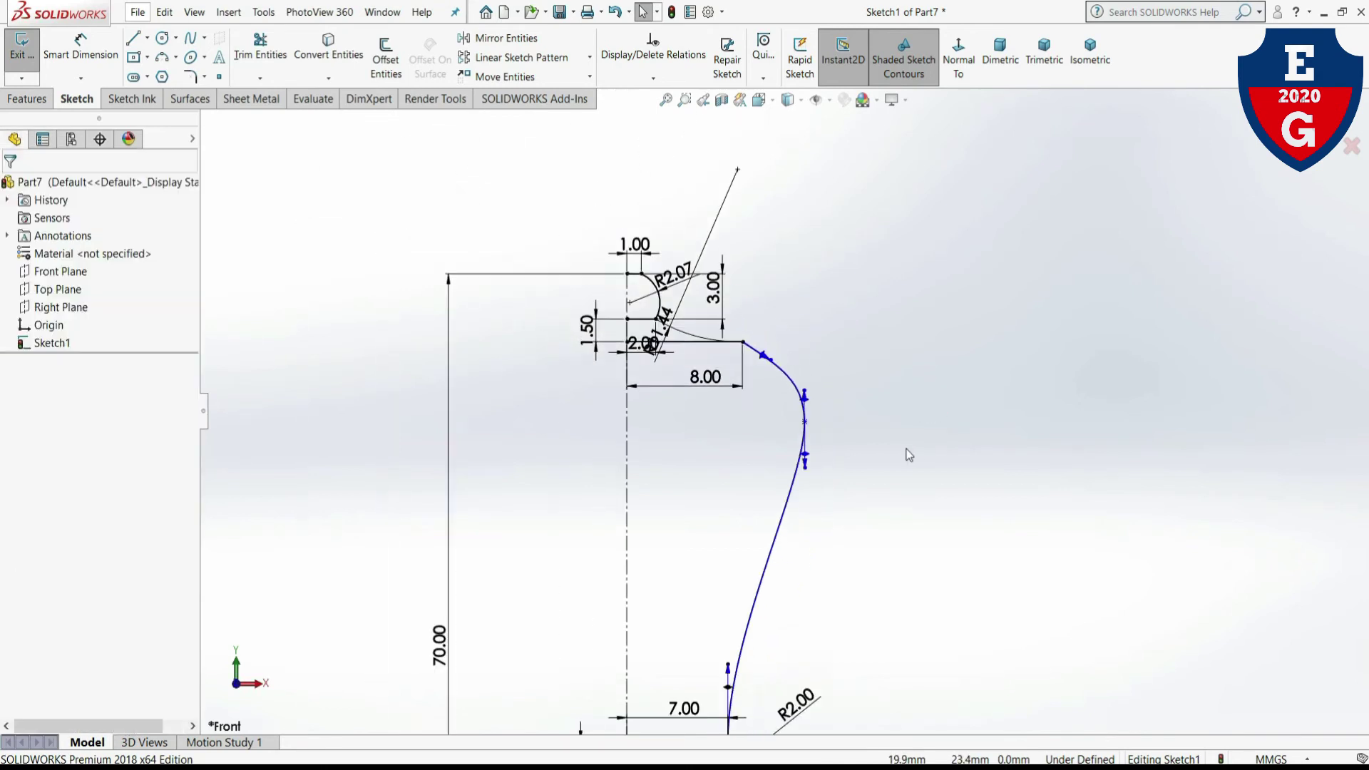
scroll(866, 492, up, 2)
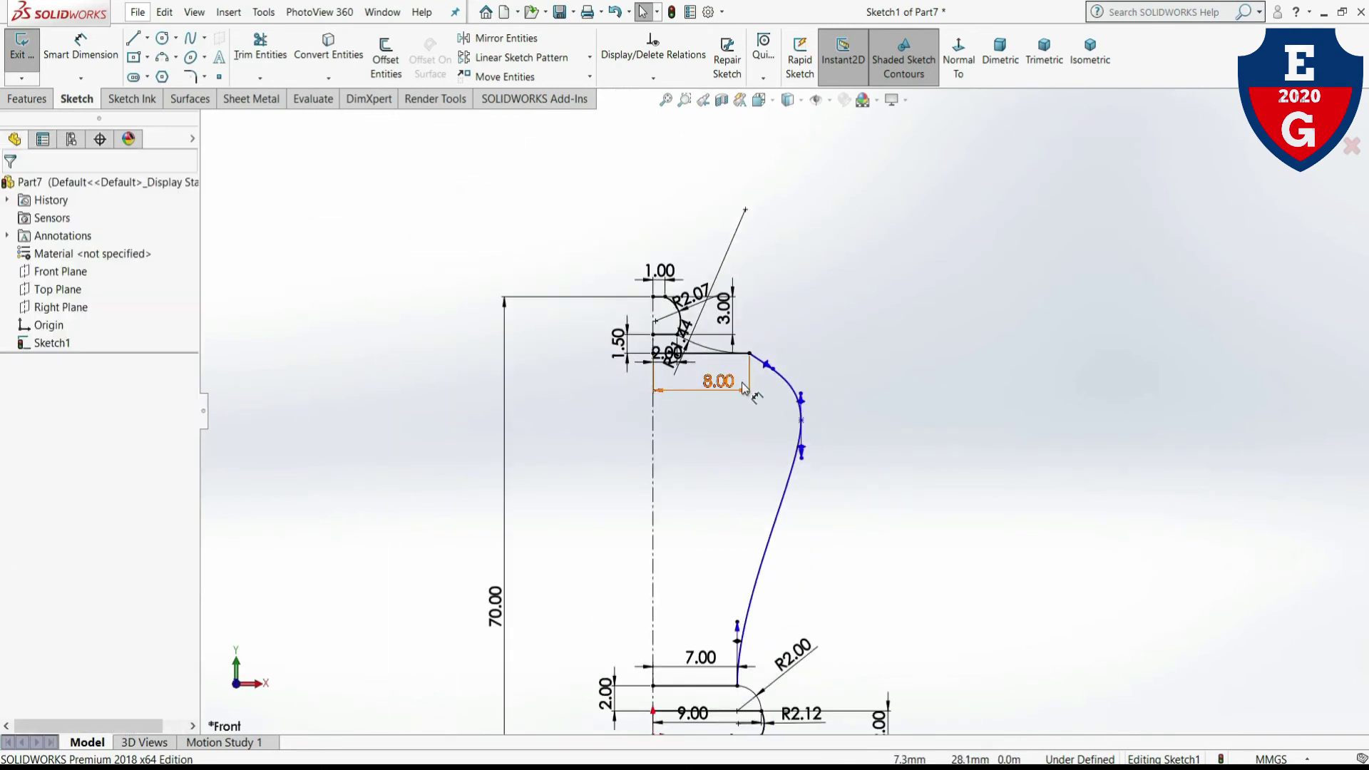
- Add a driven 26.50 height dimension between the 8.00 top line and the 7.00 line
click(80, 46)
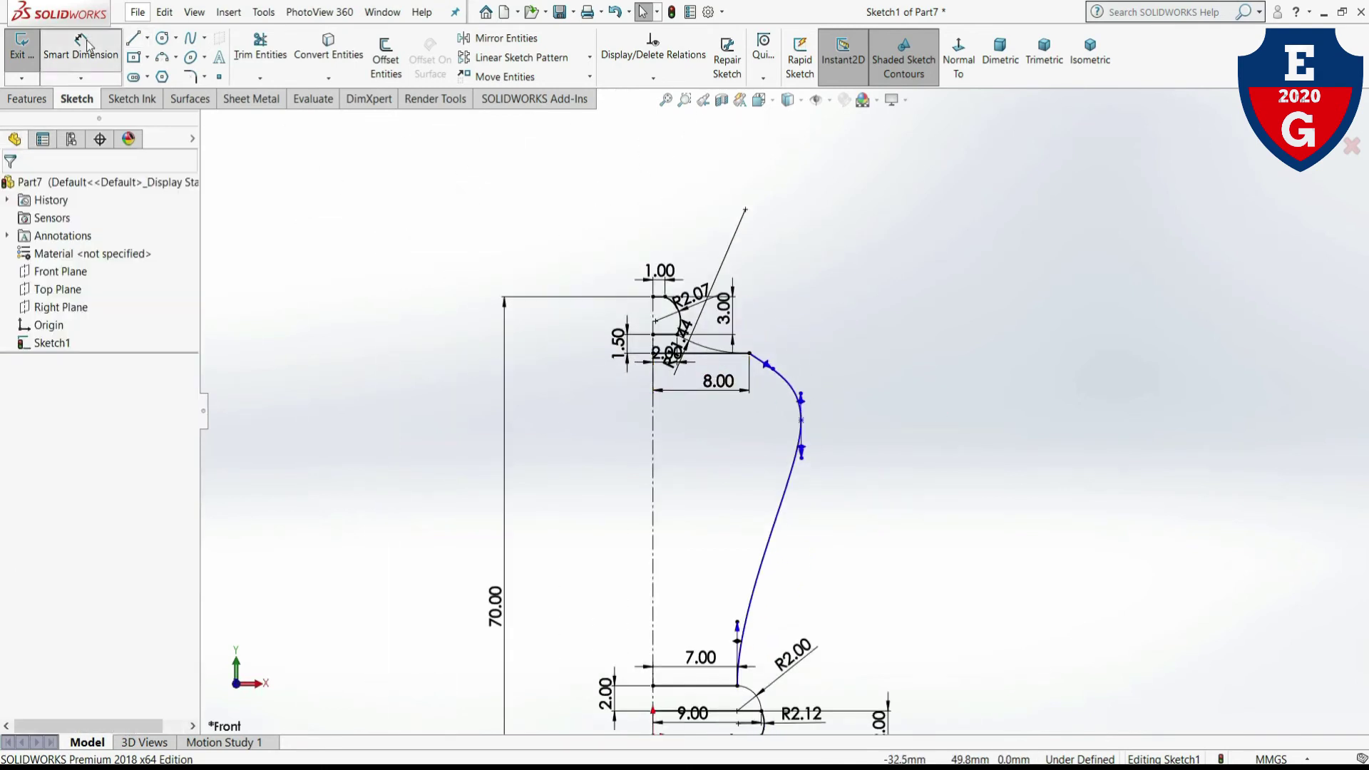
click(699, 354)
click(687, 686)
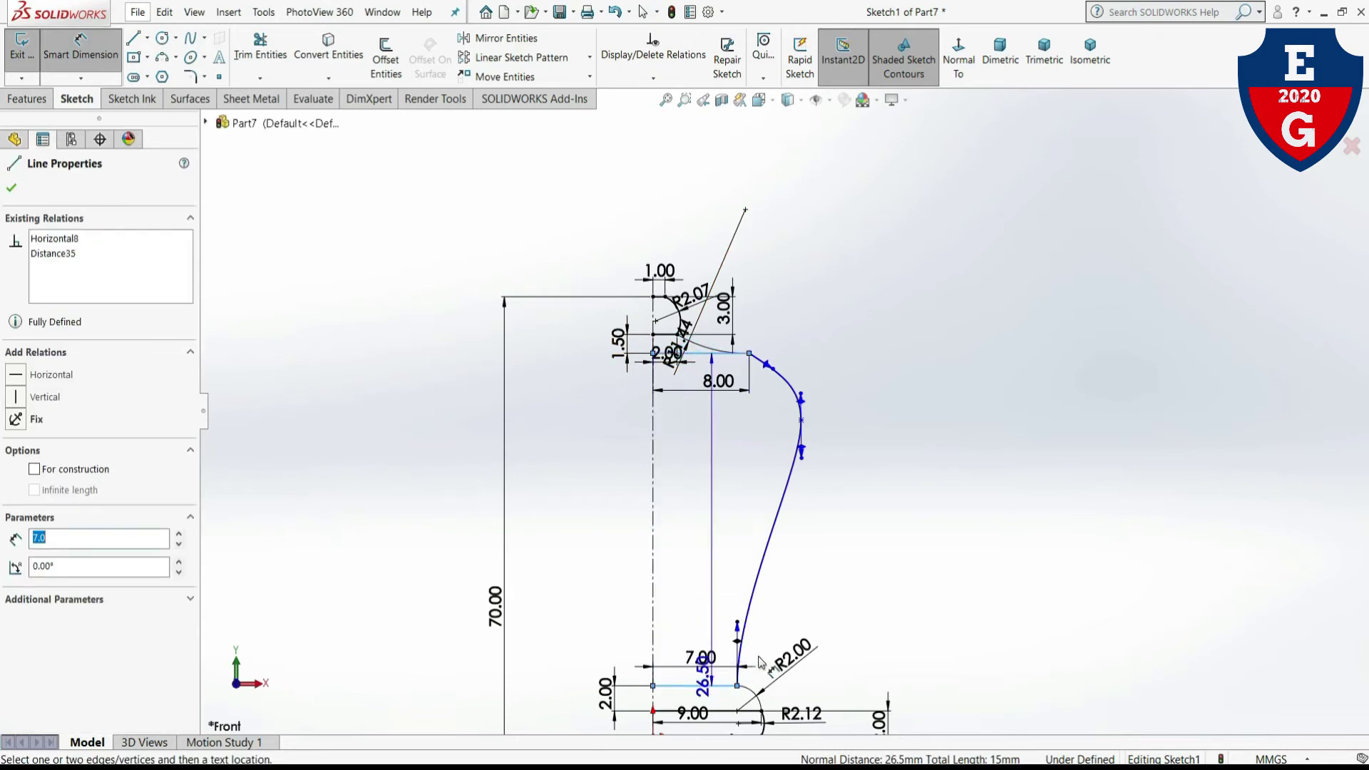
click(940, 577)
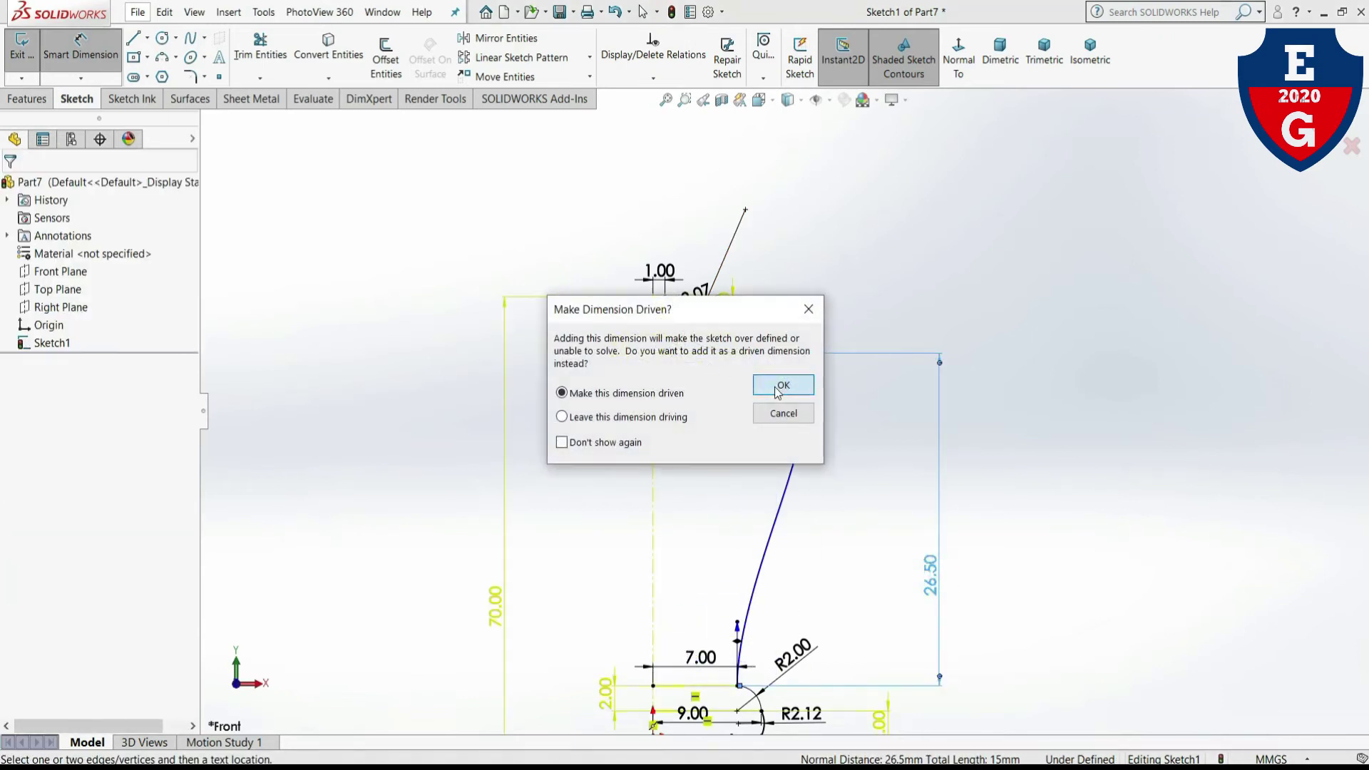
click(777, 392)
key(Escape)
- Check the spline and zoom out to view the whole profile
click(782, 511)
click(1048, 564)
scroll(1042, 541, up, 2)
scroll(1042, 542, up, 1)
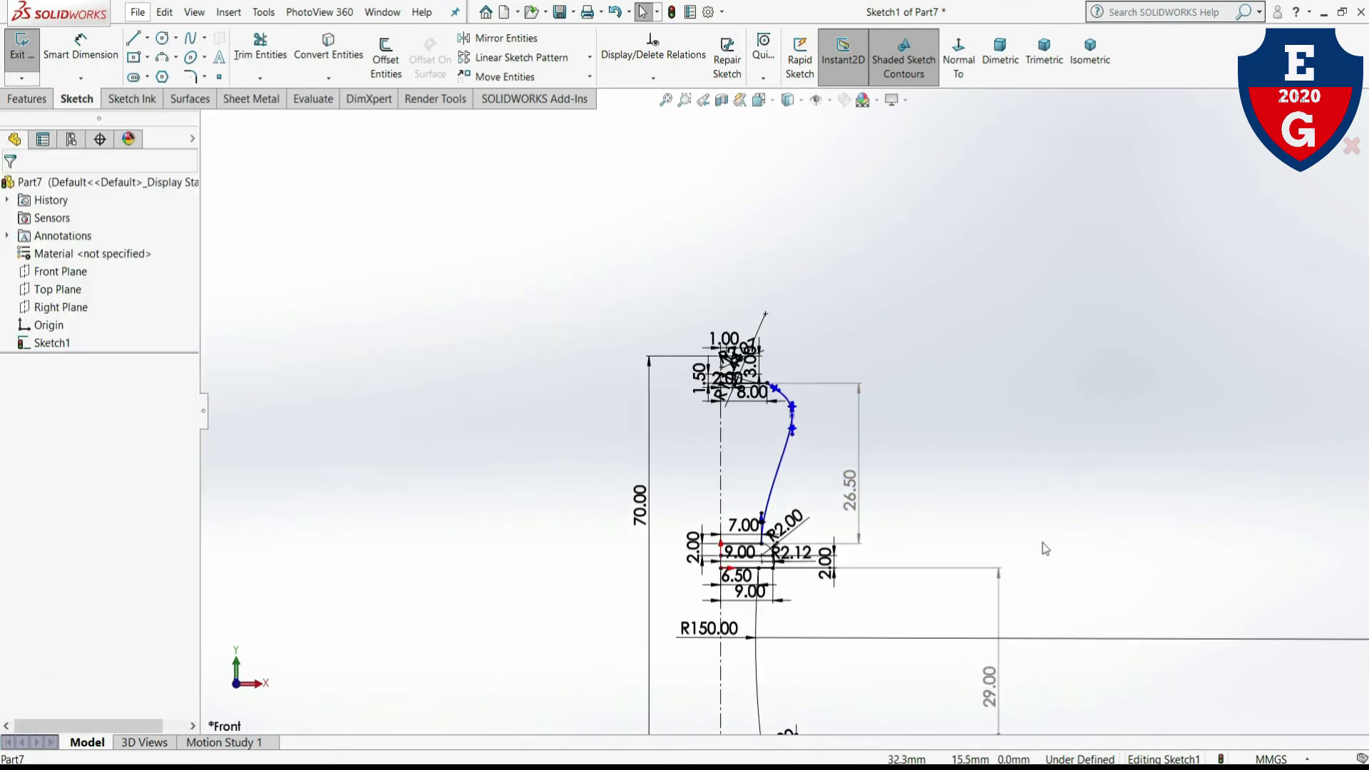
key(z)
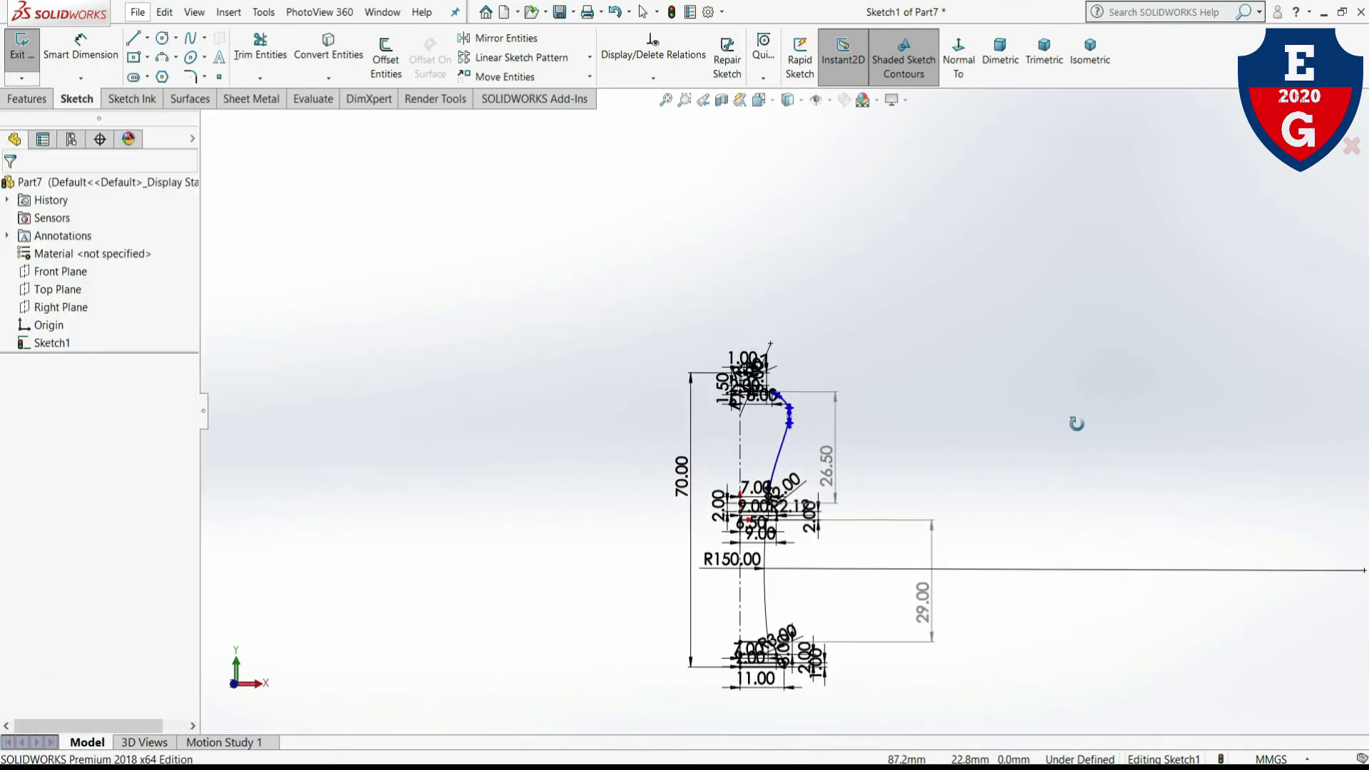
scroll(792, 387, down, 2)
scroll(793, 386, down, 3)
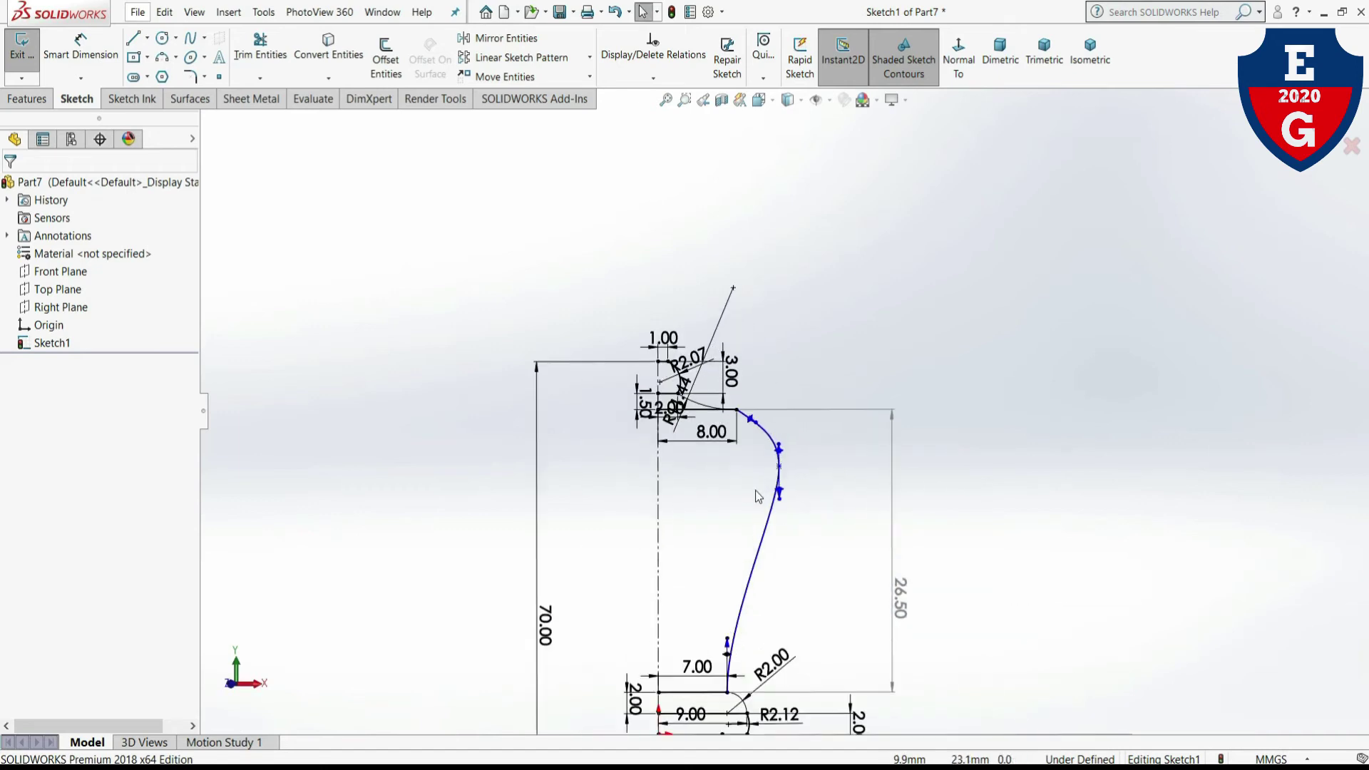
click(81, 50)
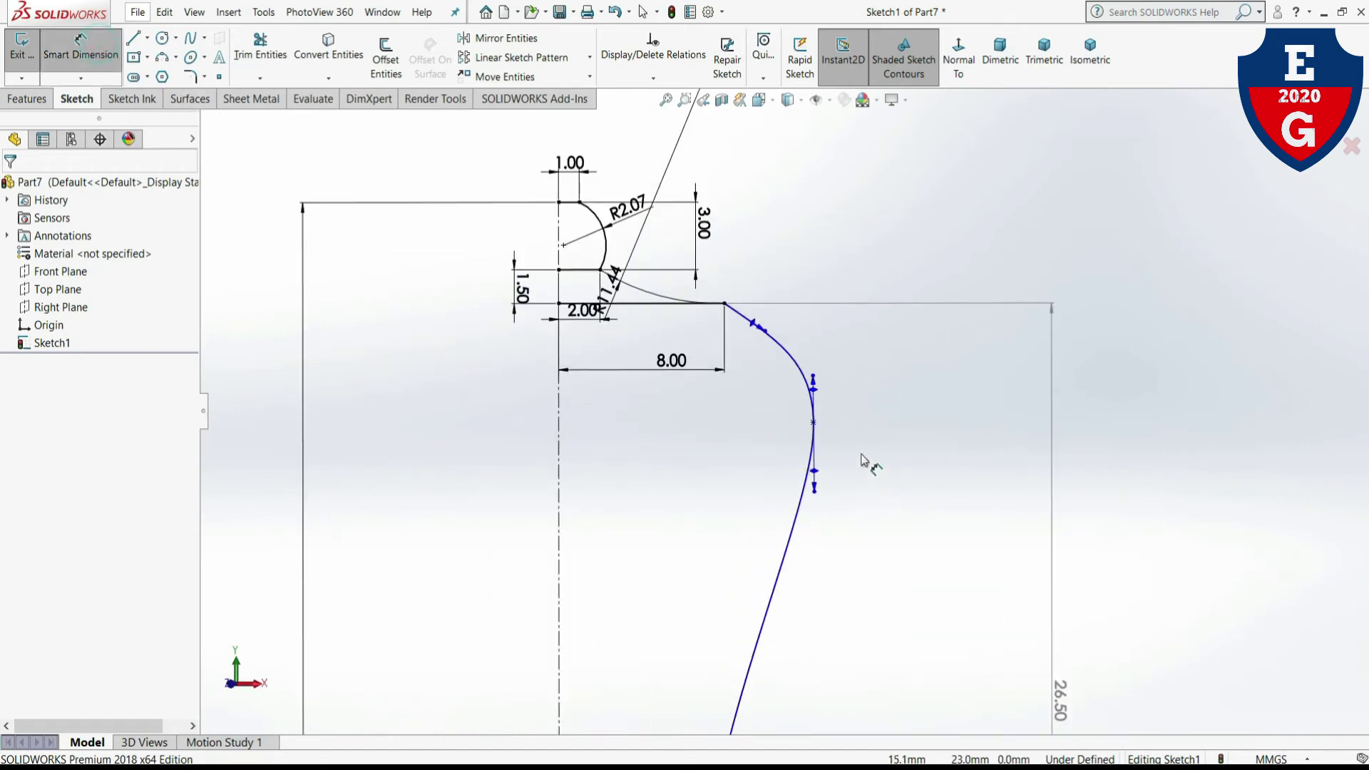
- Dimension the spline's outermost point 12.30 from the centerline, then zoom out to see the whole sketch
click(796, 426)
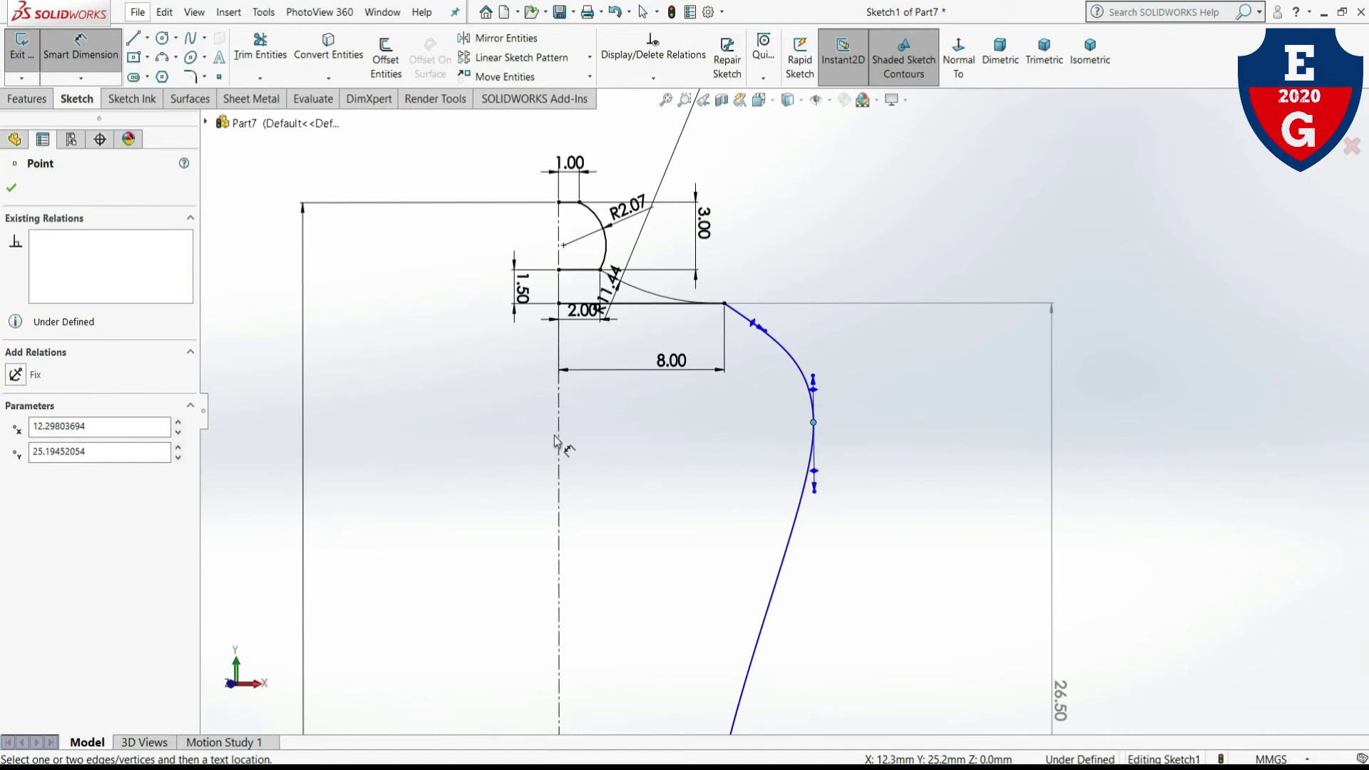
click(561, 441)
click(673, 481)
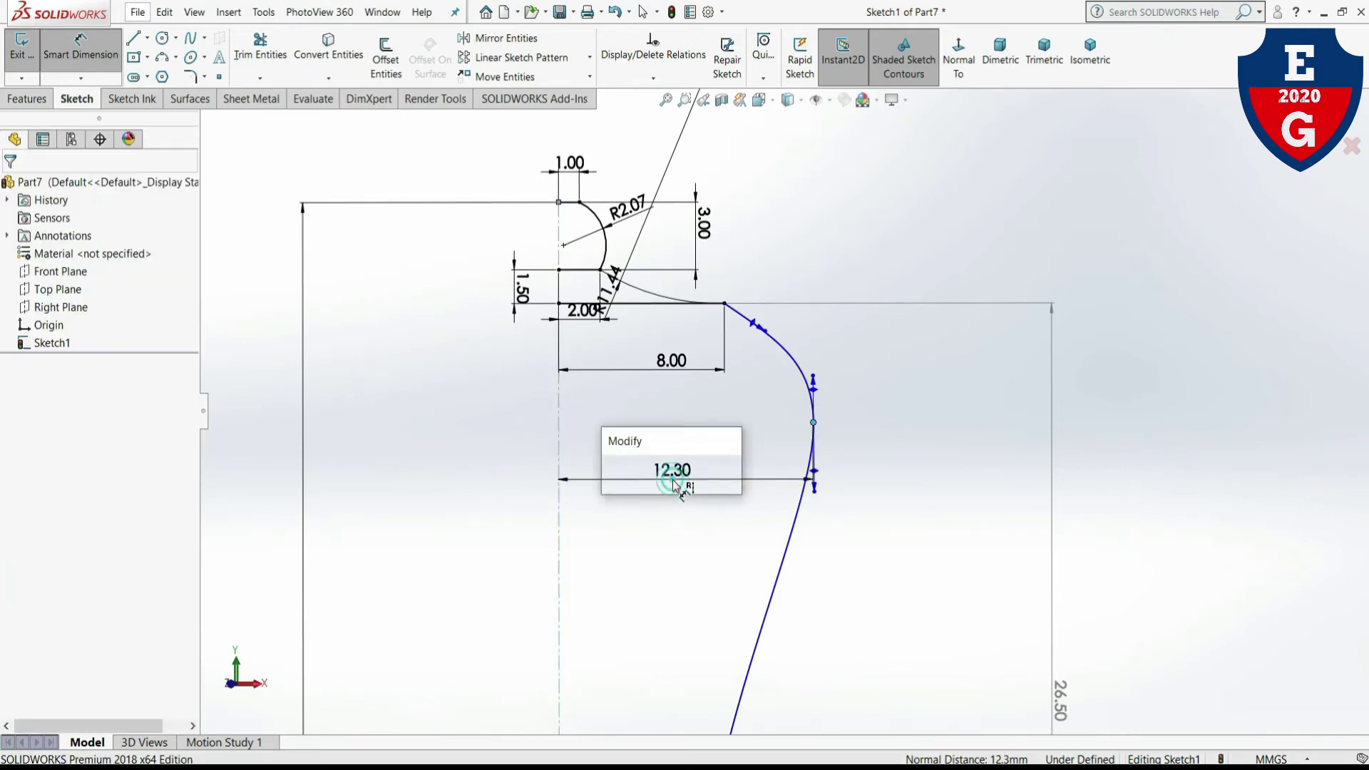
click(615, 480)
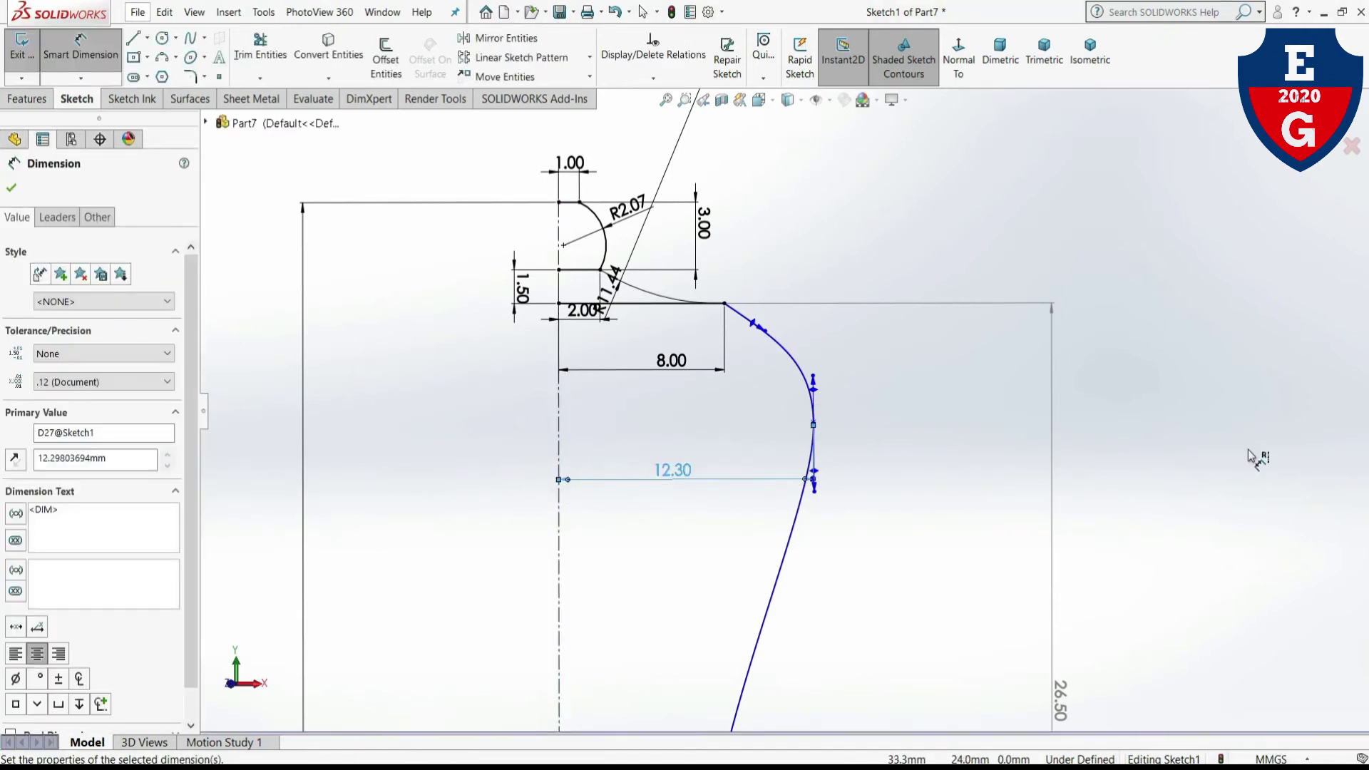
key(z)
key(z)
key(z)
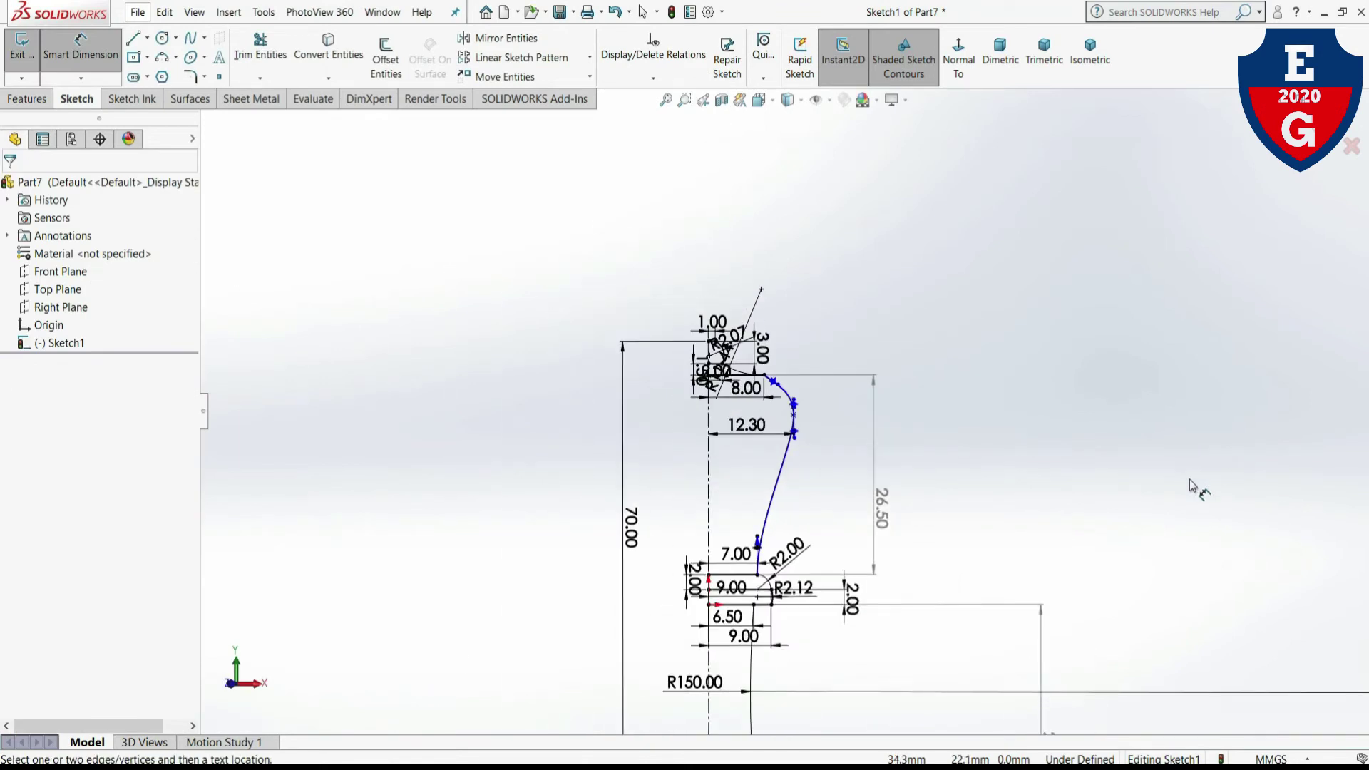
key(z)
key(z)
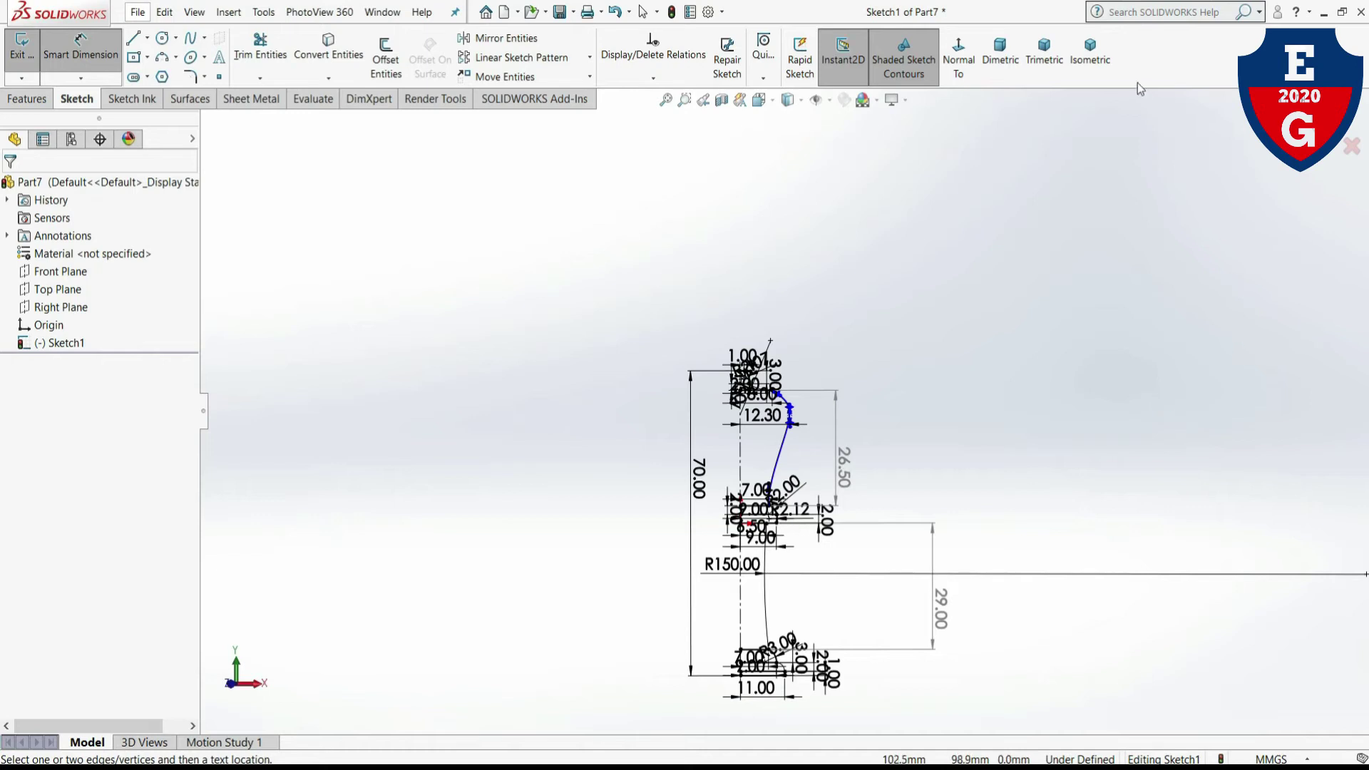
key(z)
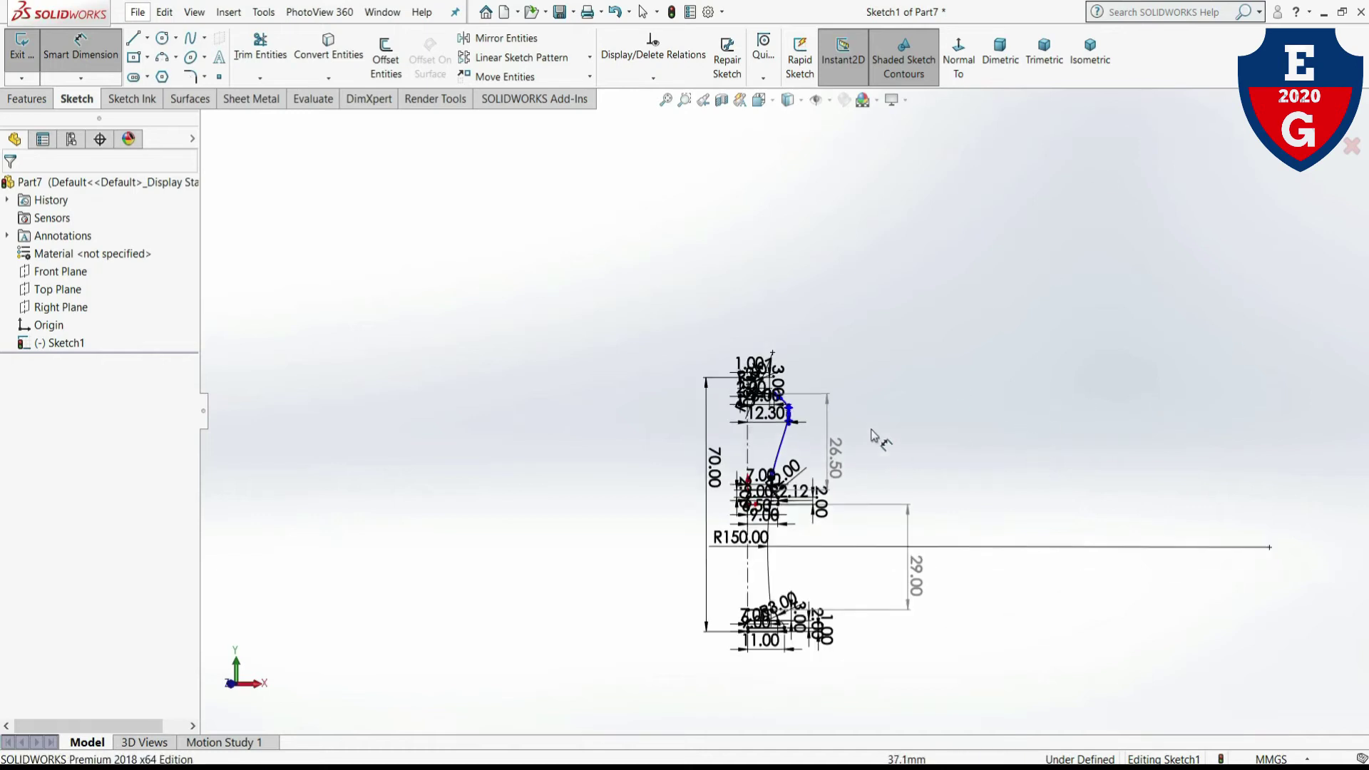
key(ctrl+b)
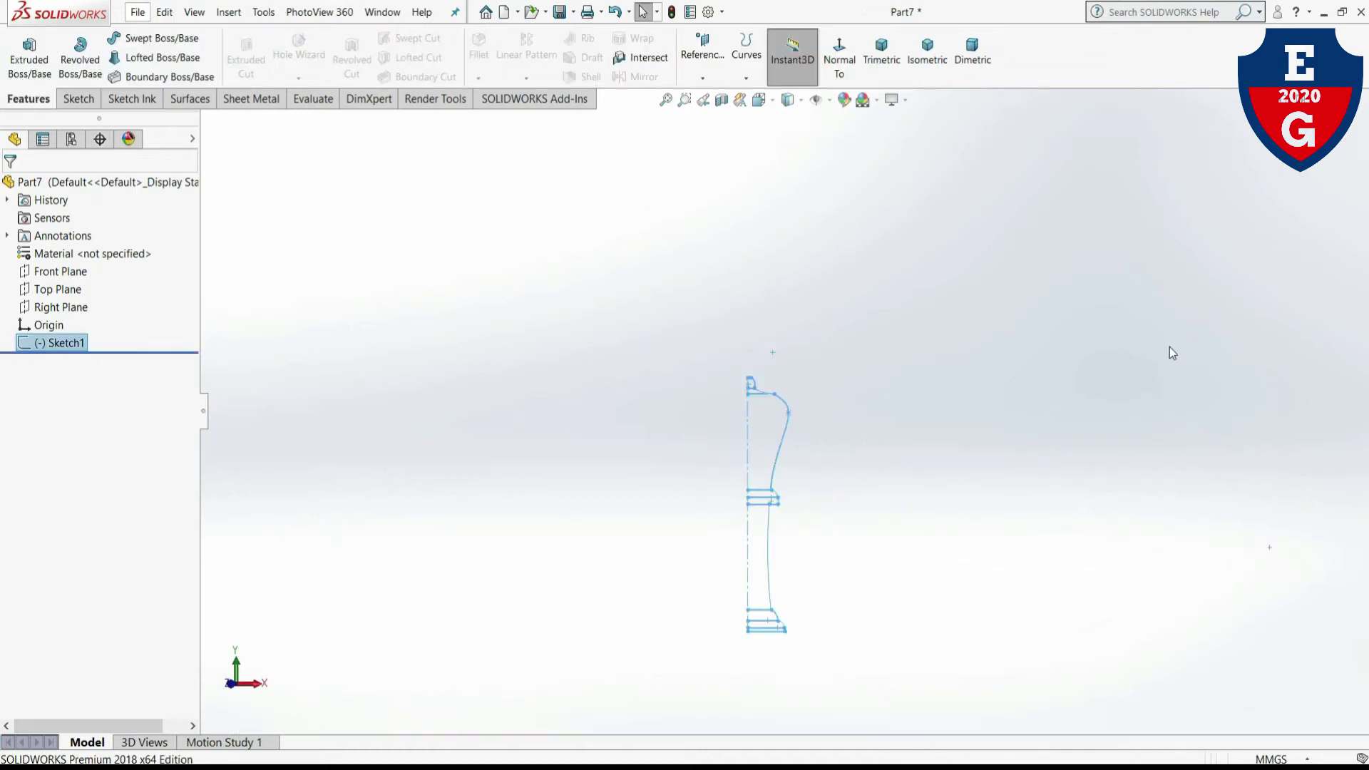
key(Escape)
scroll(763, 390, down, 2)
scroll(777, 494, up, 2)
scroll(771, 512, down, 3)
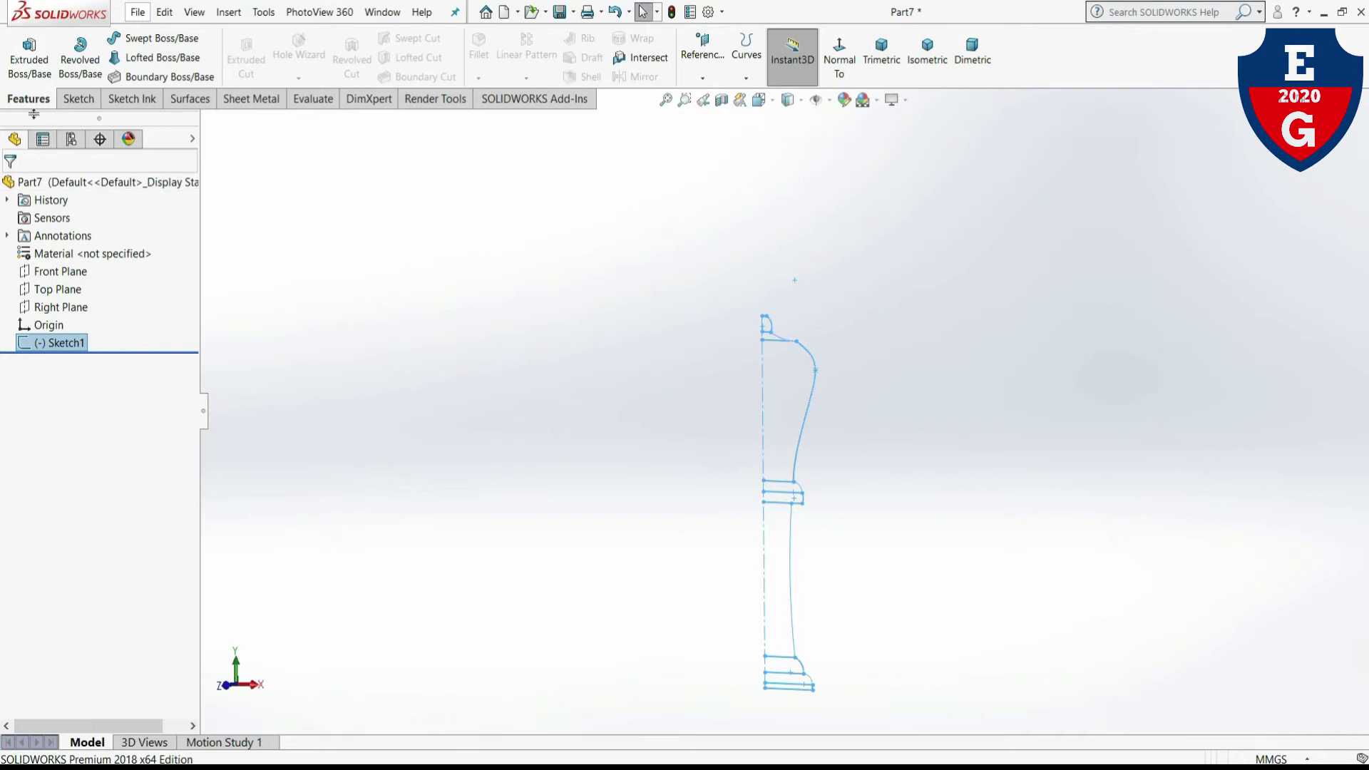
click(80, 60)
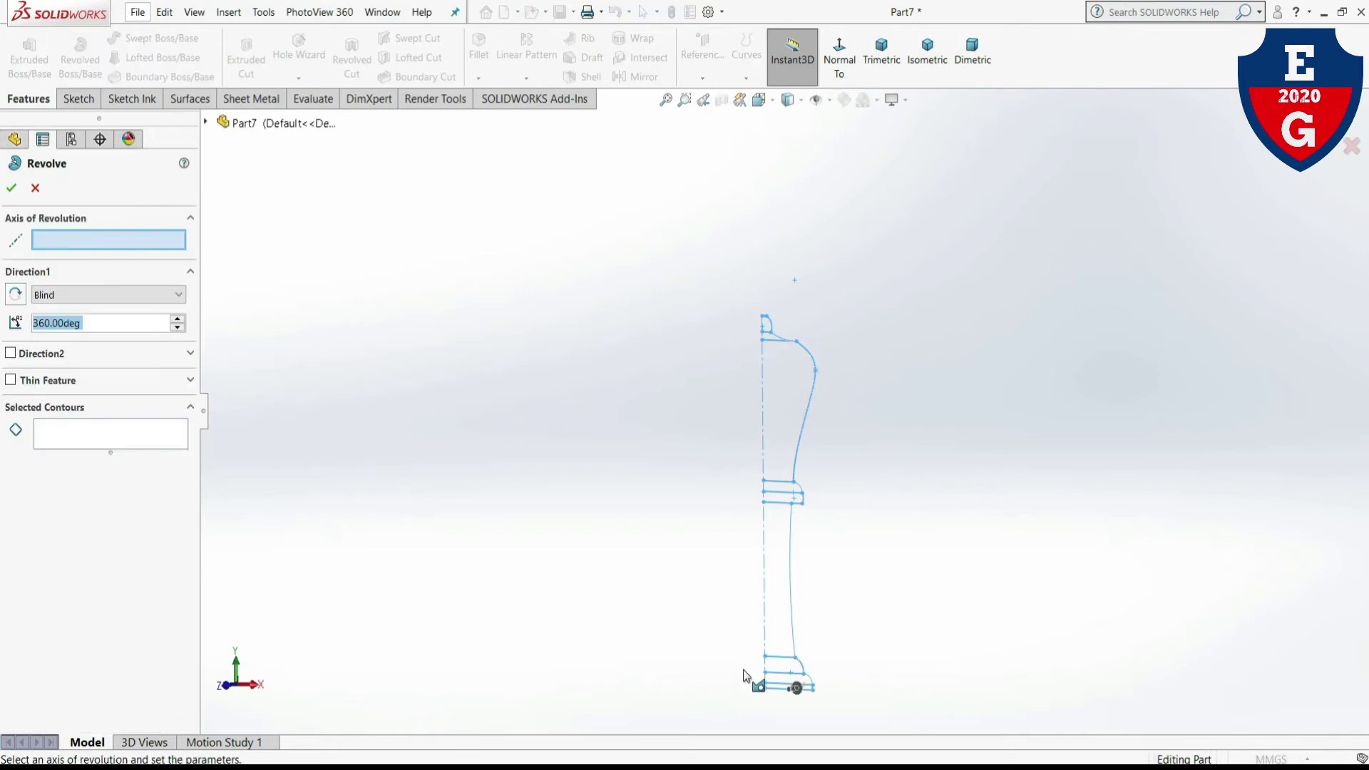
scroll(744, 675, down, 2)
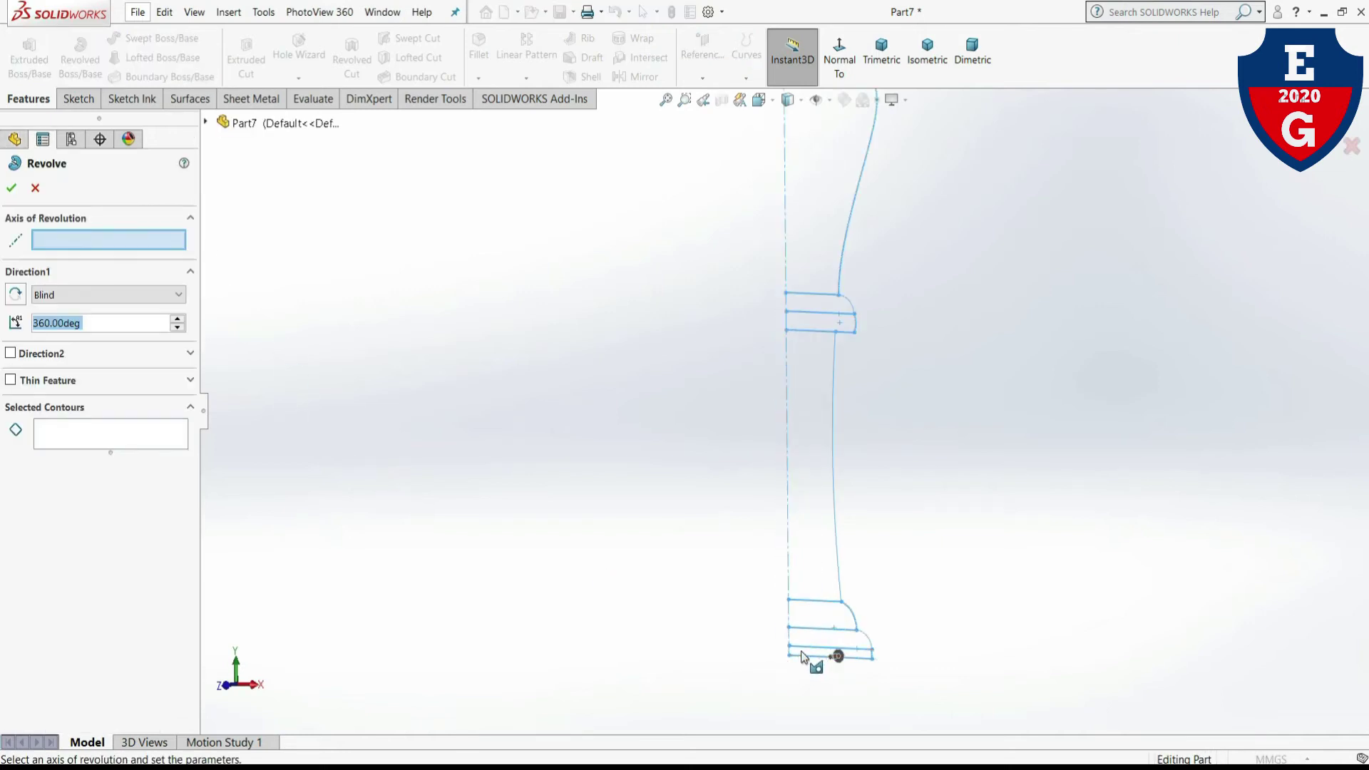
click(137, 444)
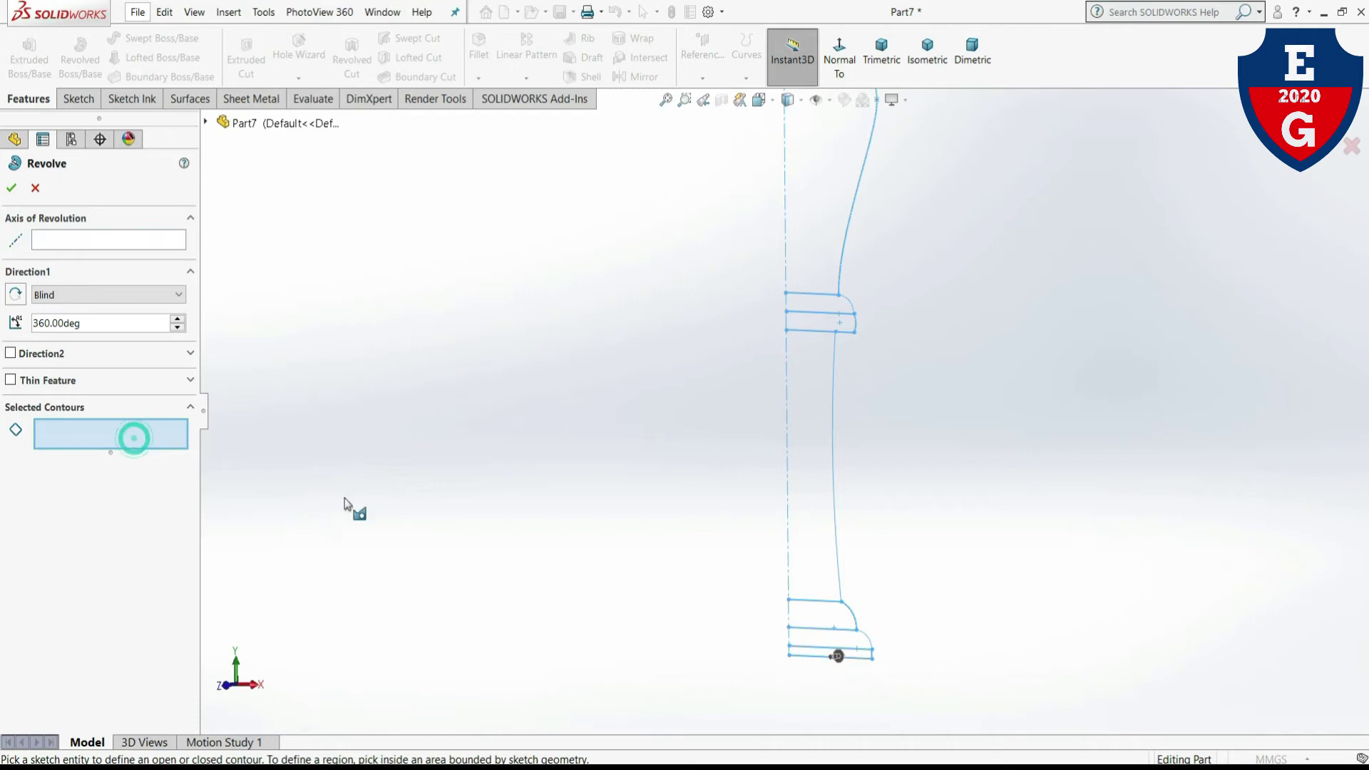
click(800, 655)
click(34, 189)
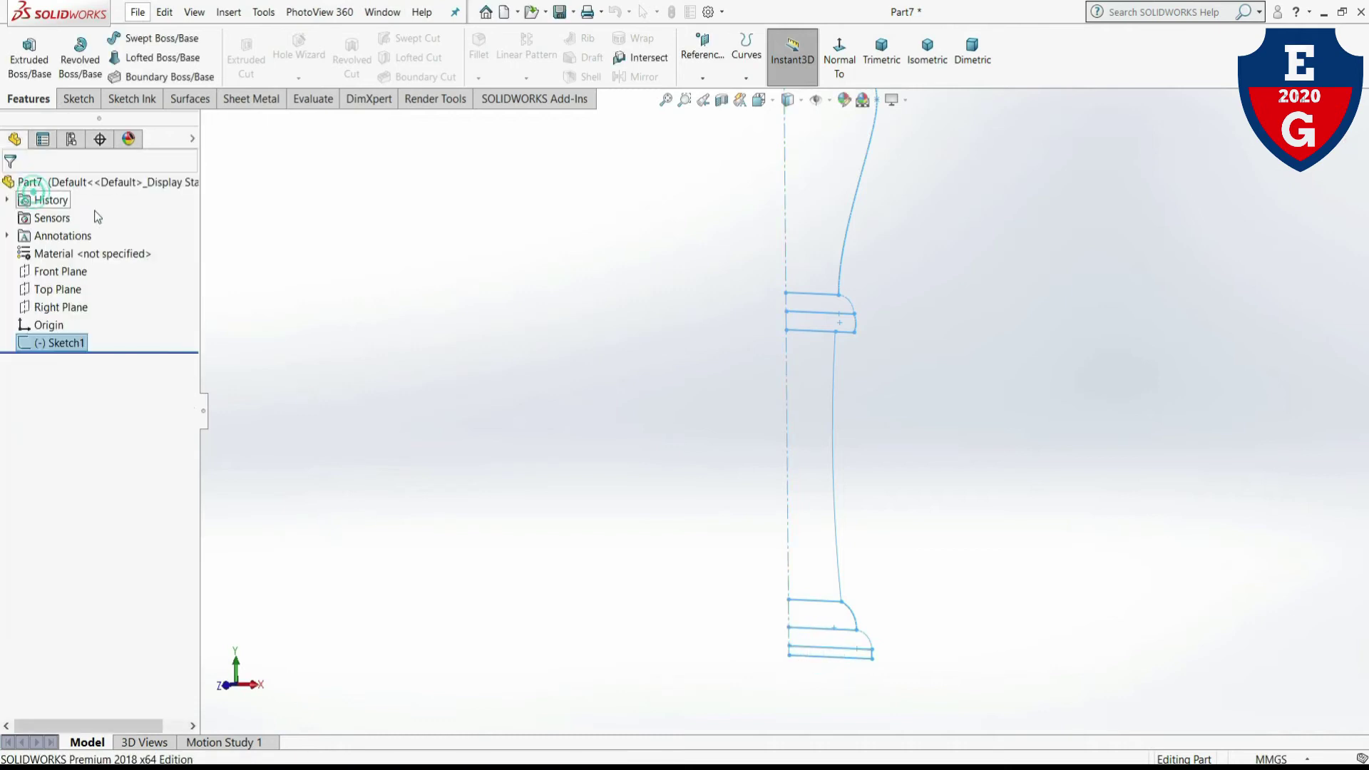
click(787, 469)
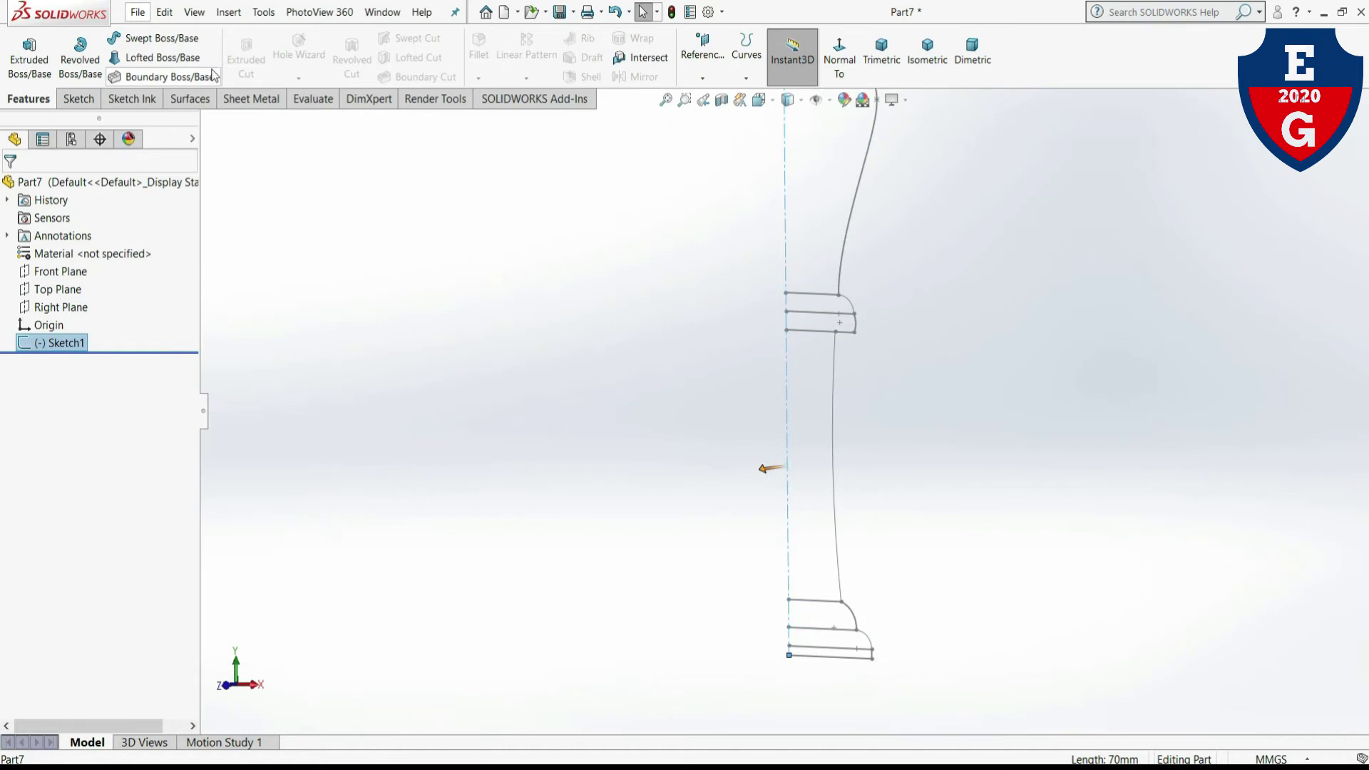
click(81, 53)
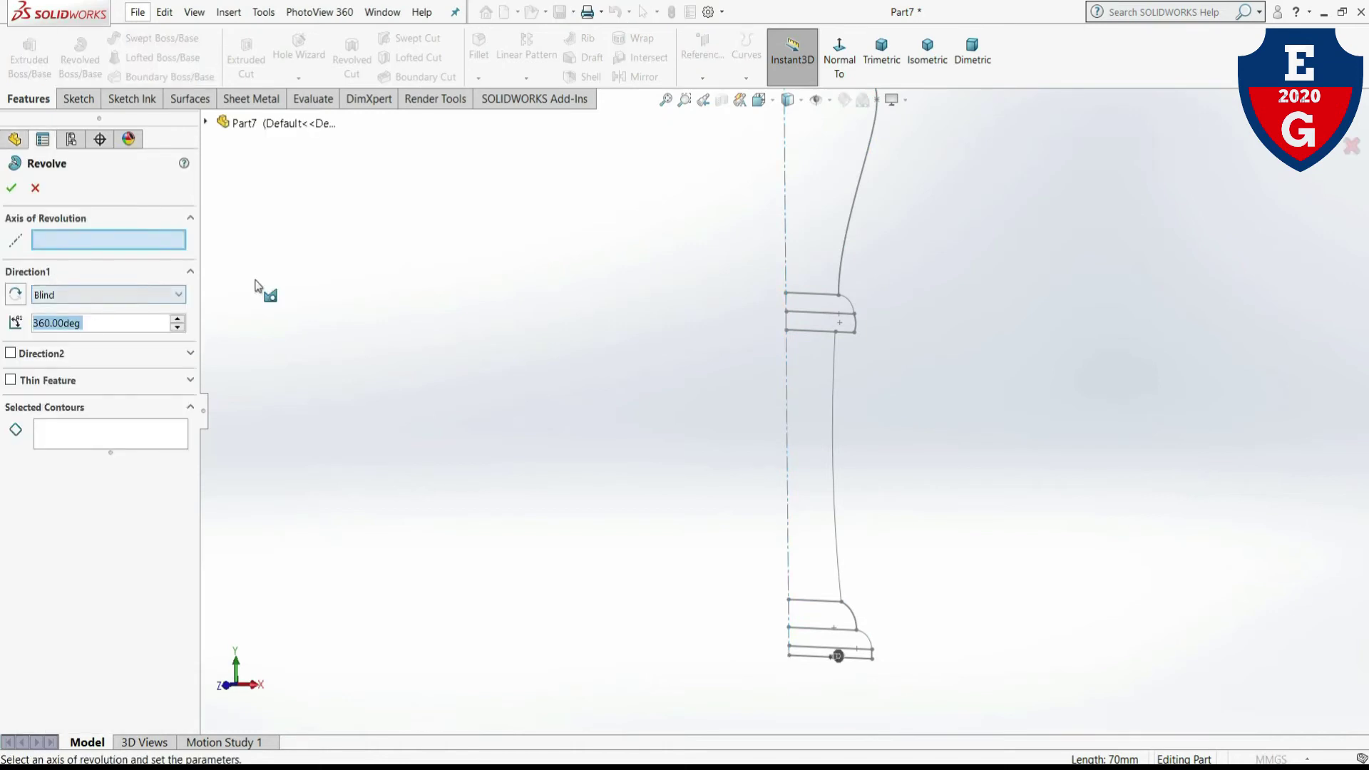
click(785, 396)
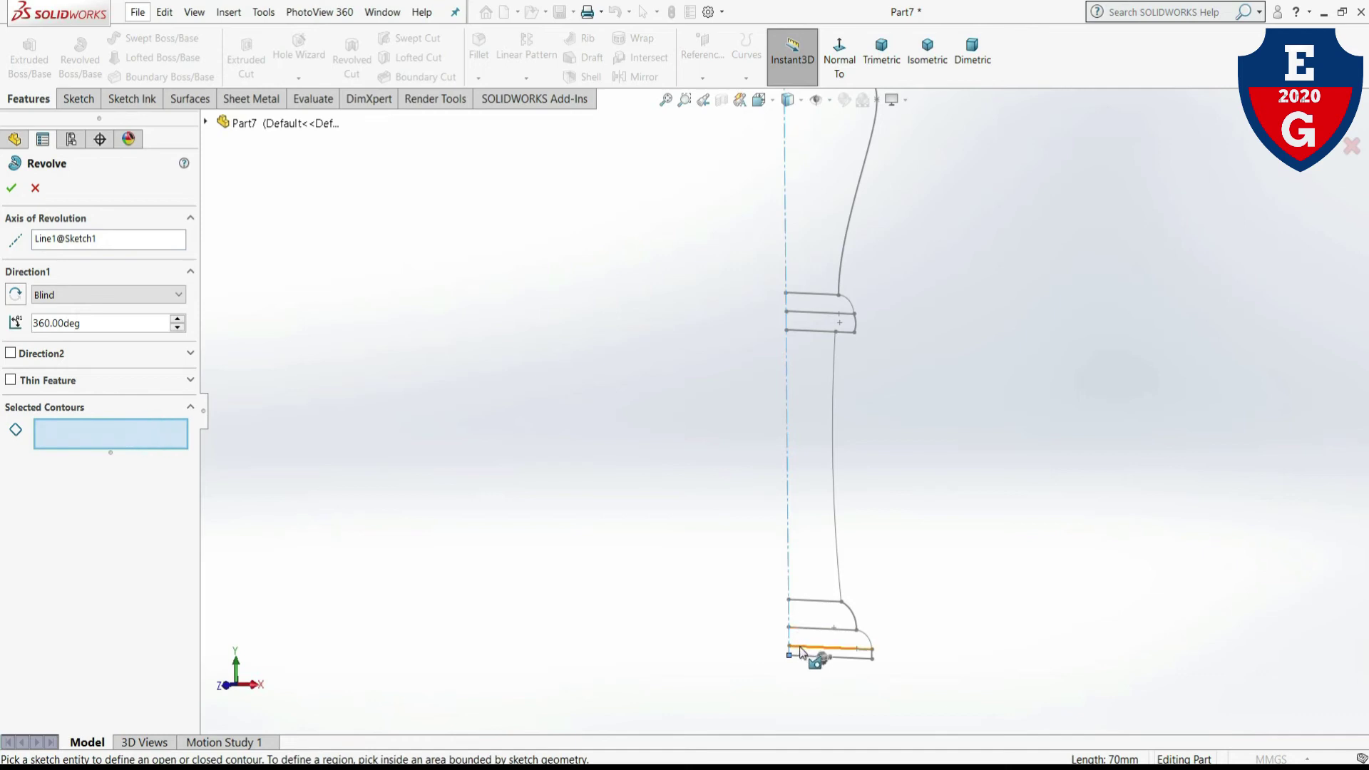
click(818, 652)
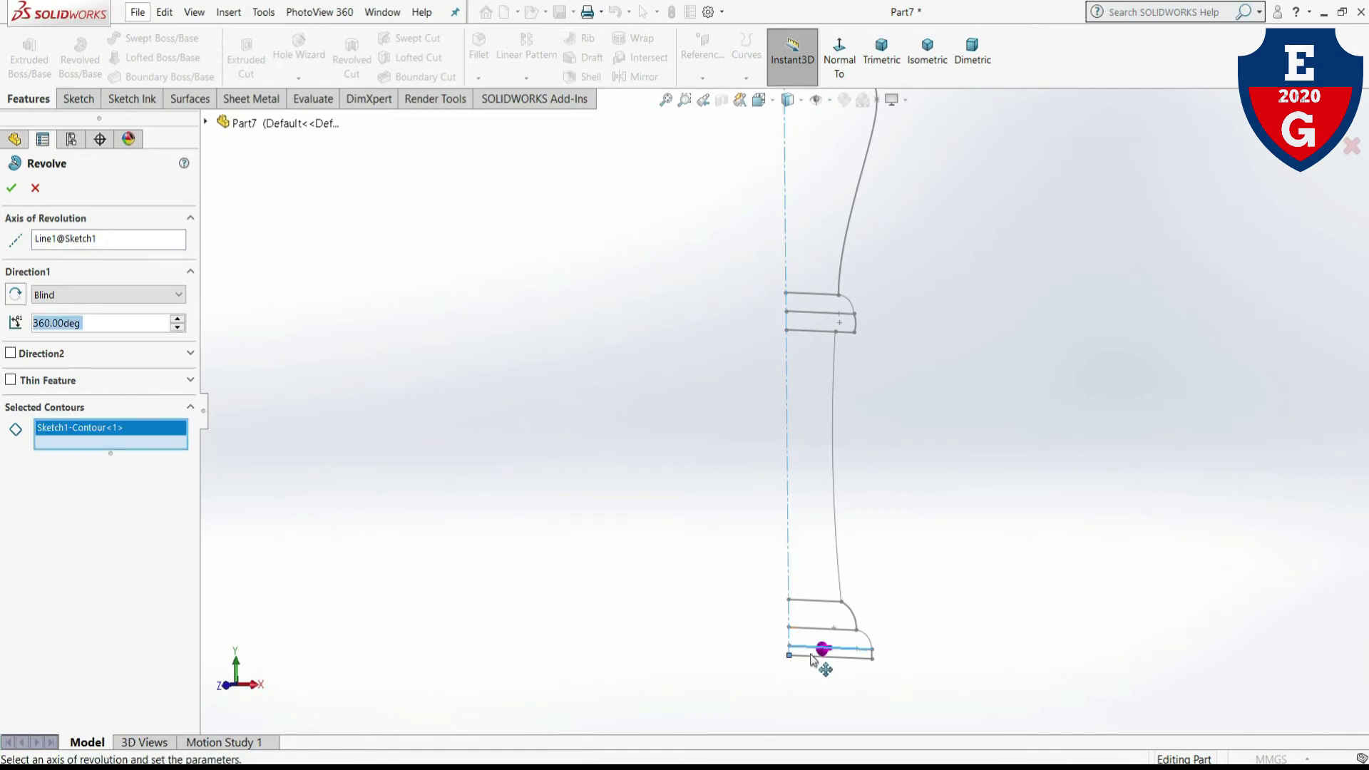
click(874, 236)
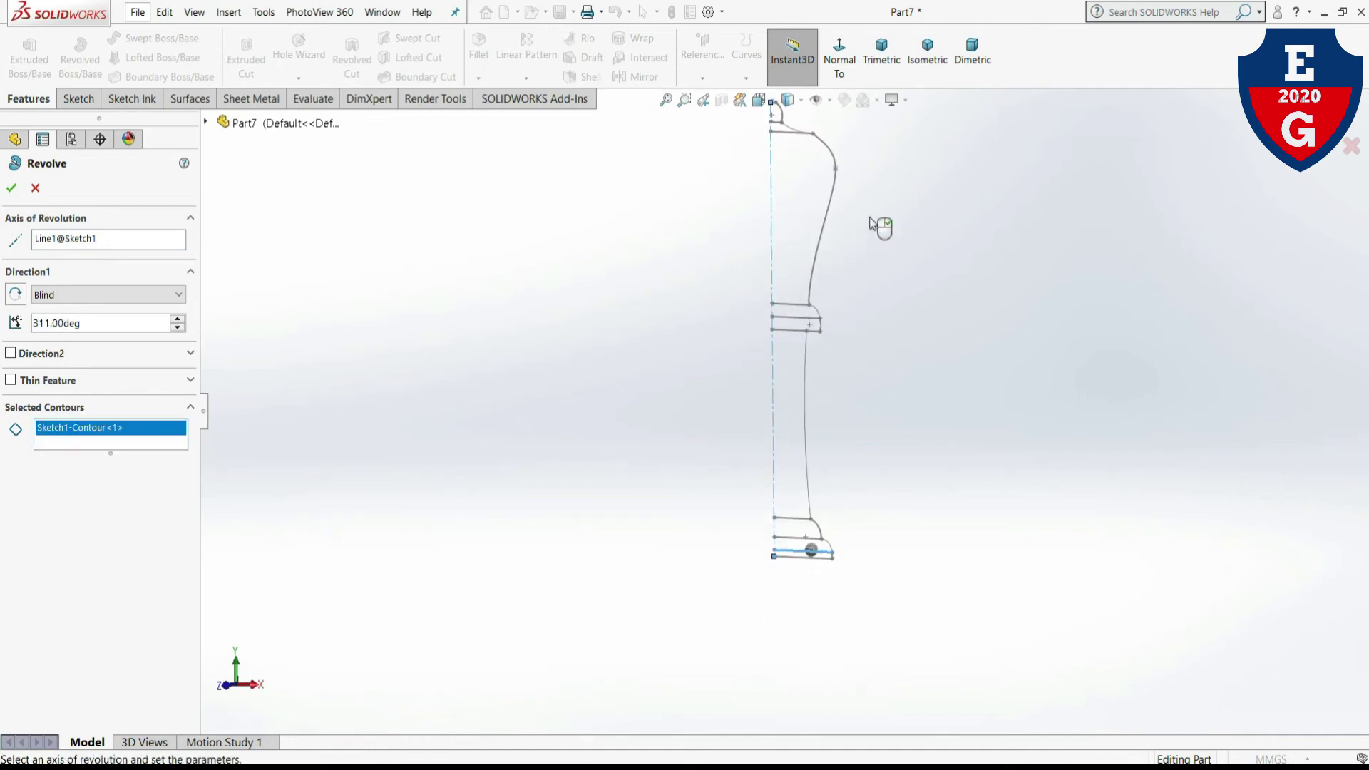
click(1352, 147)
mouse_move(877, 299)
middle_down()
mouse_move(815, 209)
mouse_move(774, 483)
mouse_move(731, 312)
middle_up()
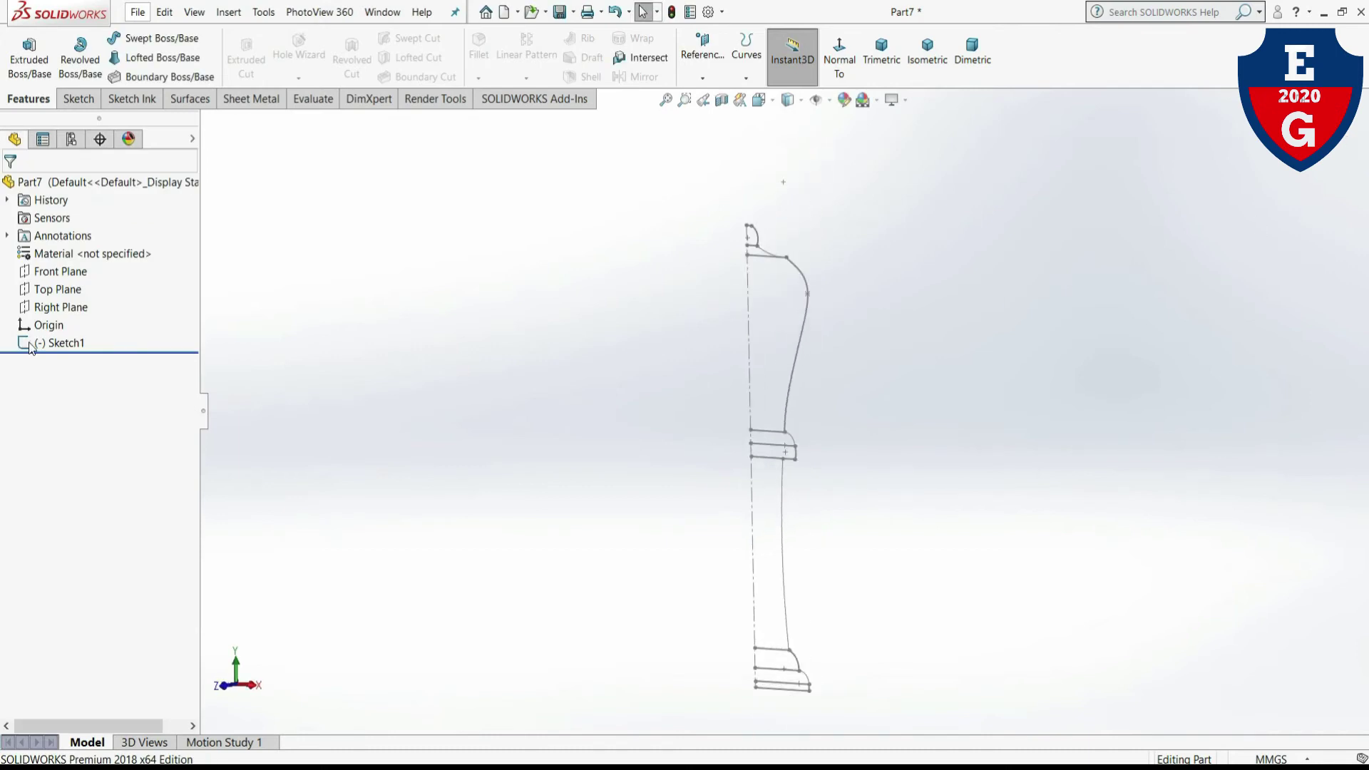
click(80, 53)
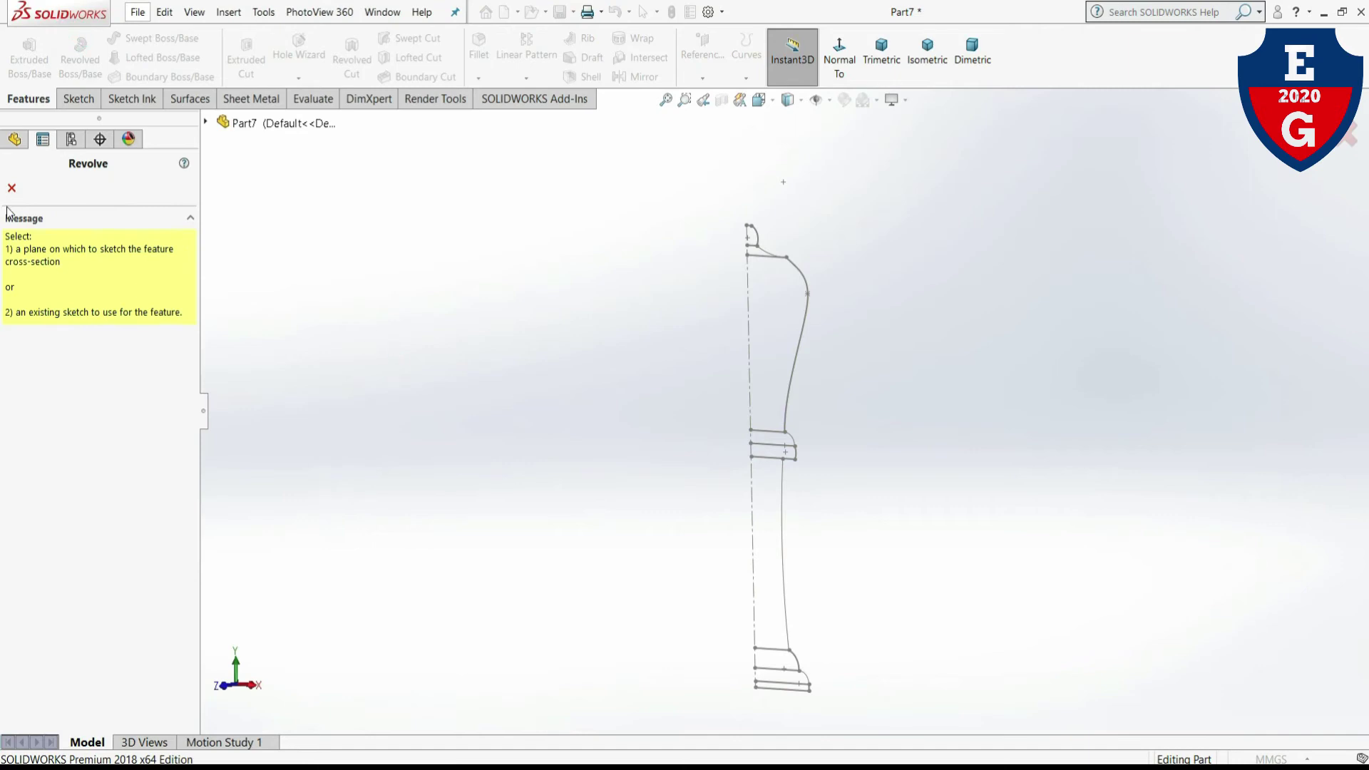
click(12, 187)
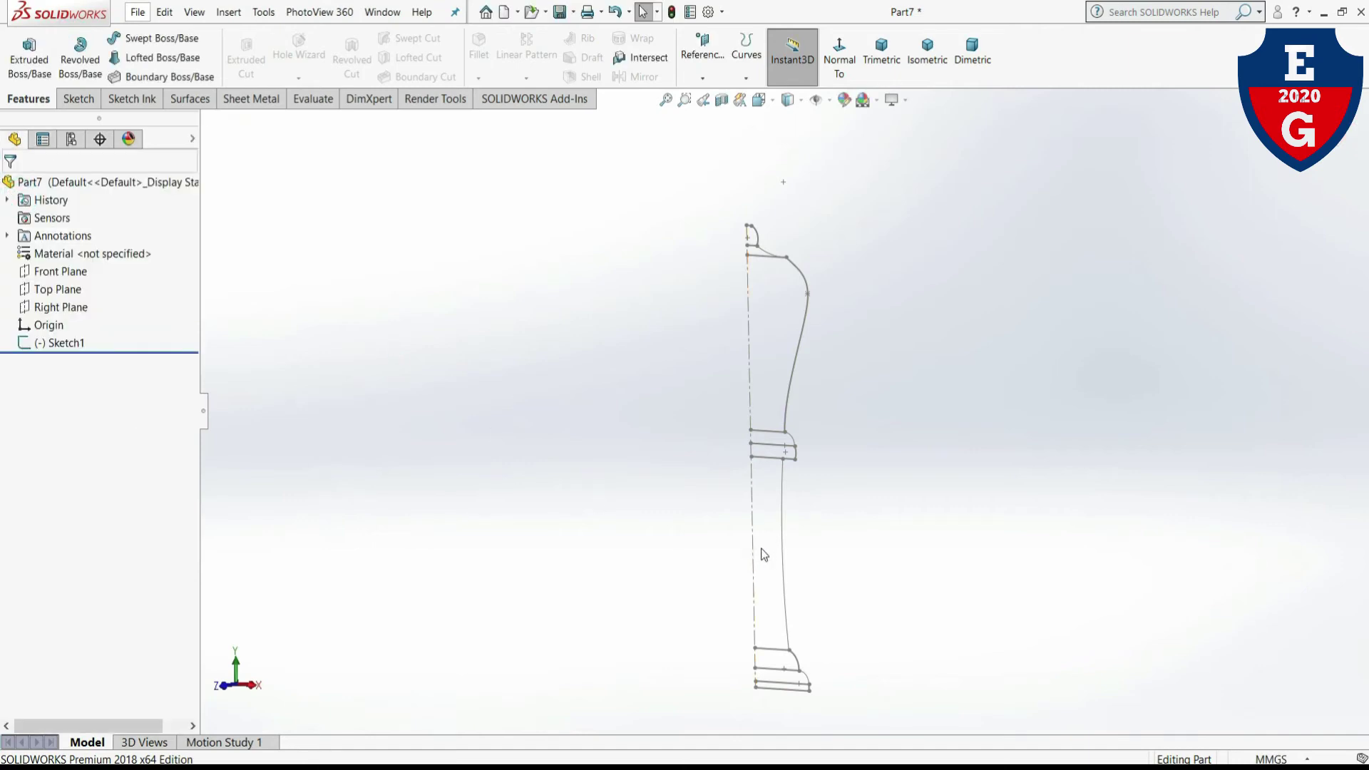
- Start a revolve on Sketch1's lower profile region, cancel it, then retry without a sketch and cancel
click(63, 343)
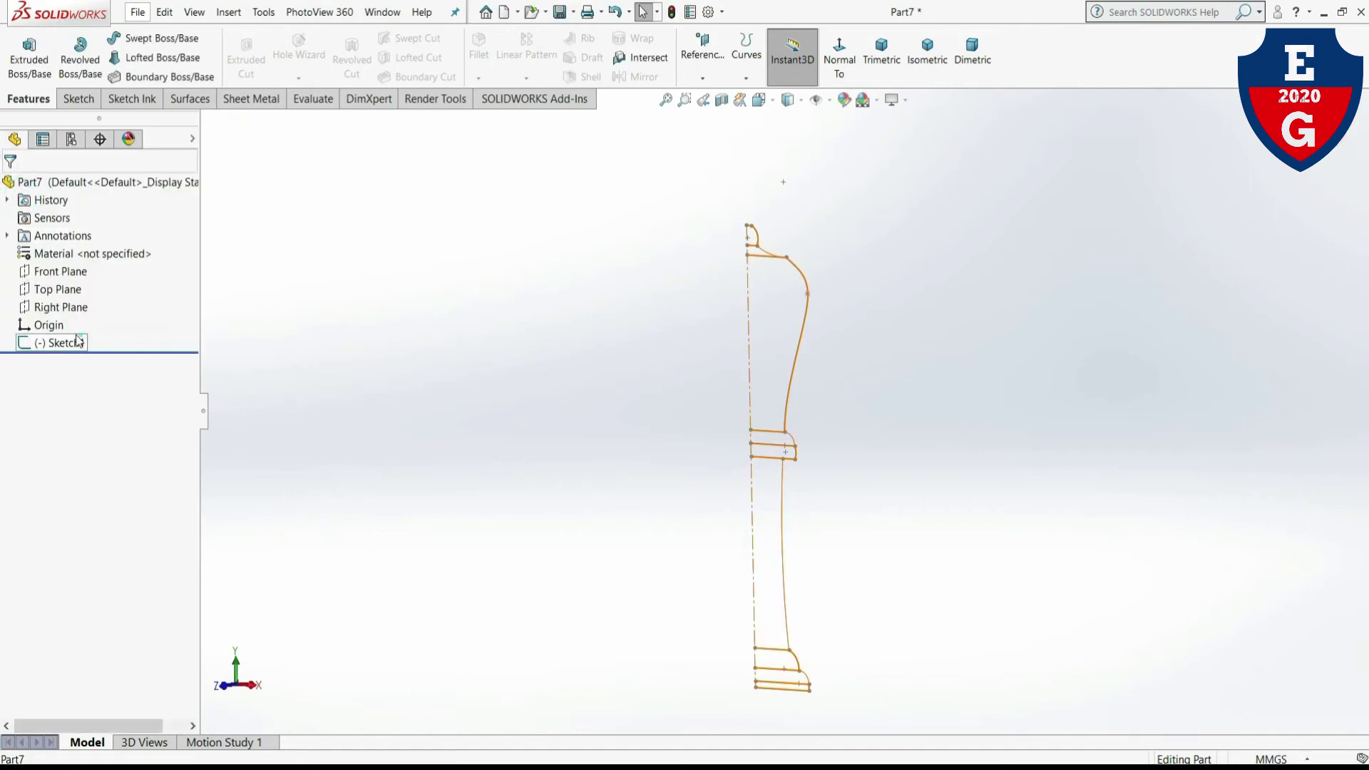
click(80, 61)
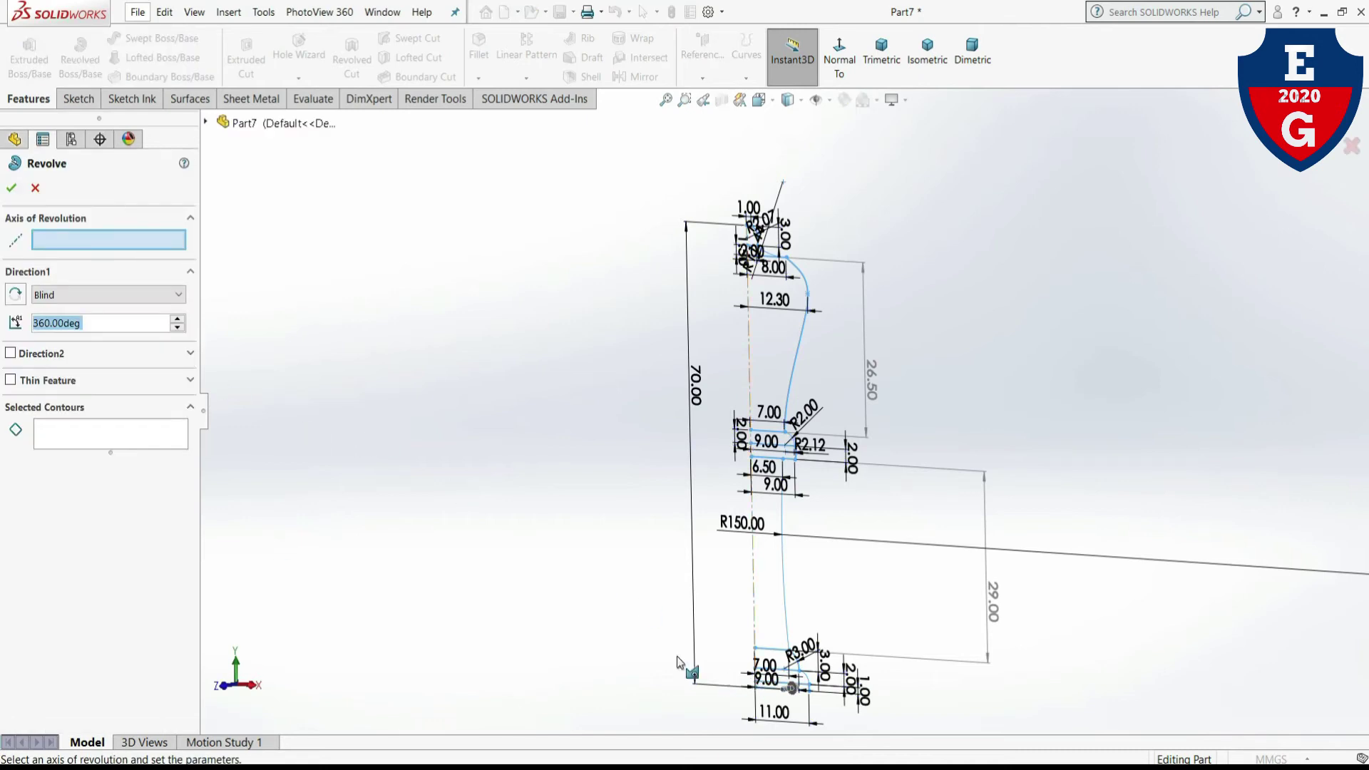
click(100, 438)
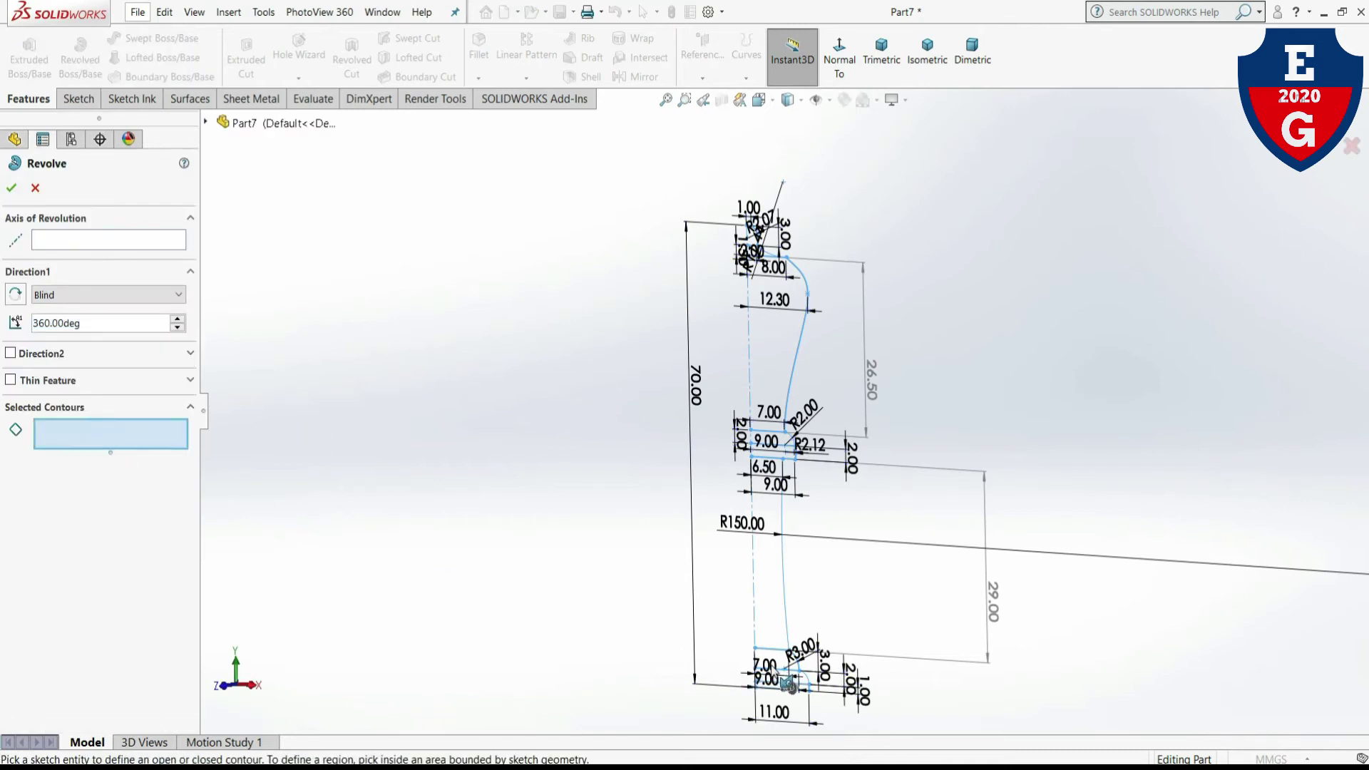
scroll(781, 611, down, 5)
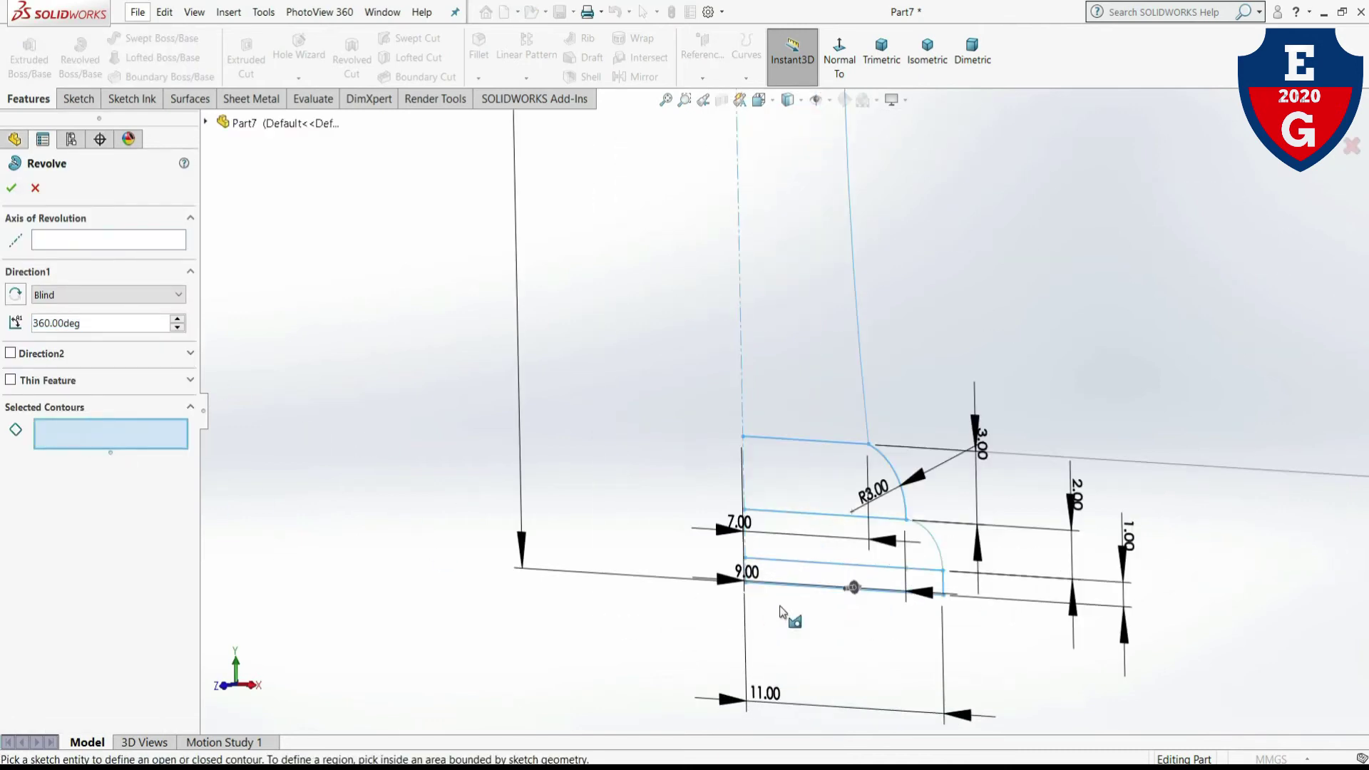
click(793, 571)
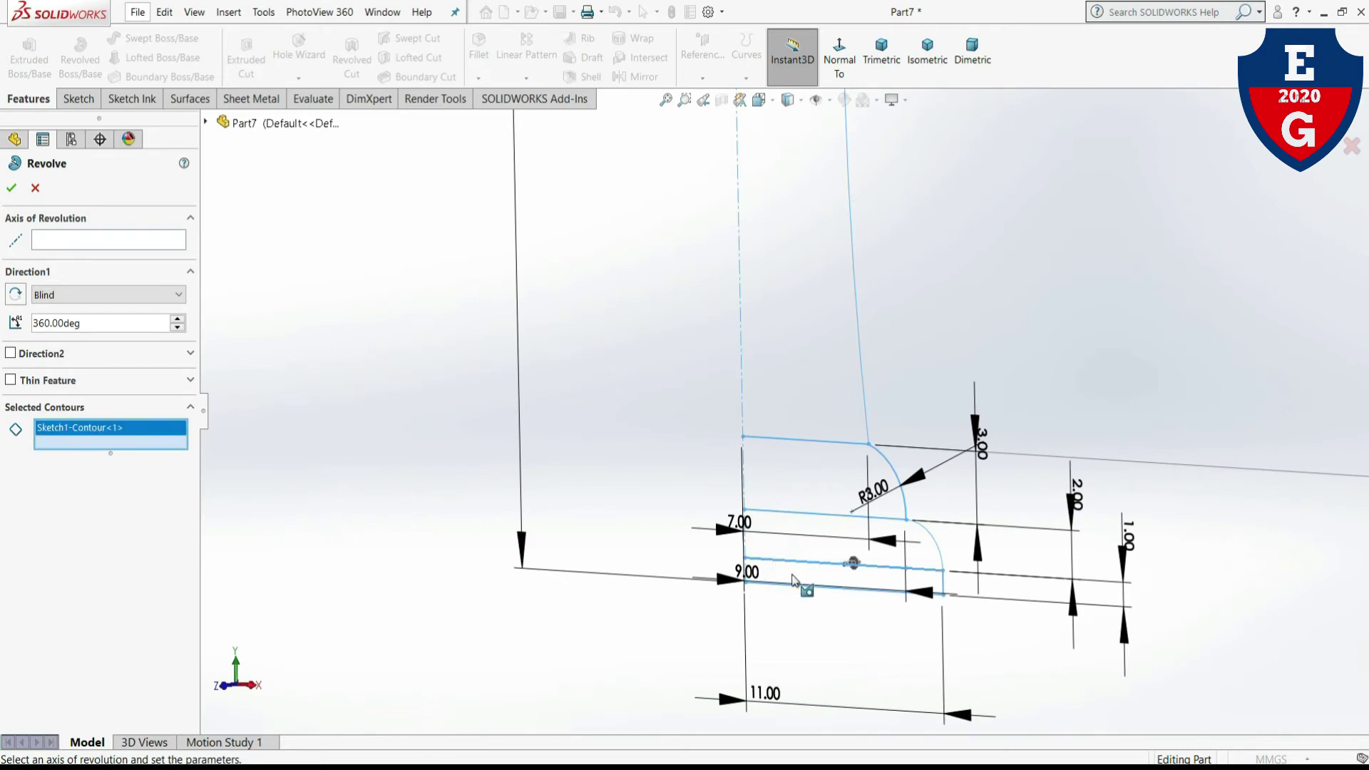
click(34, 188)
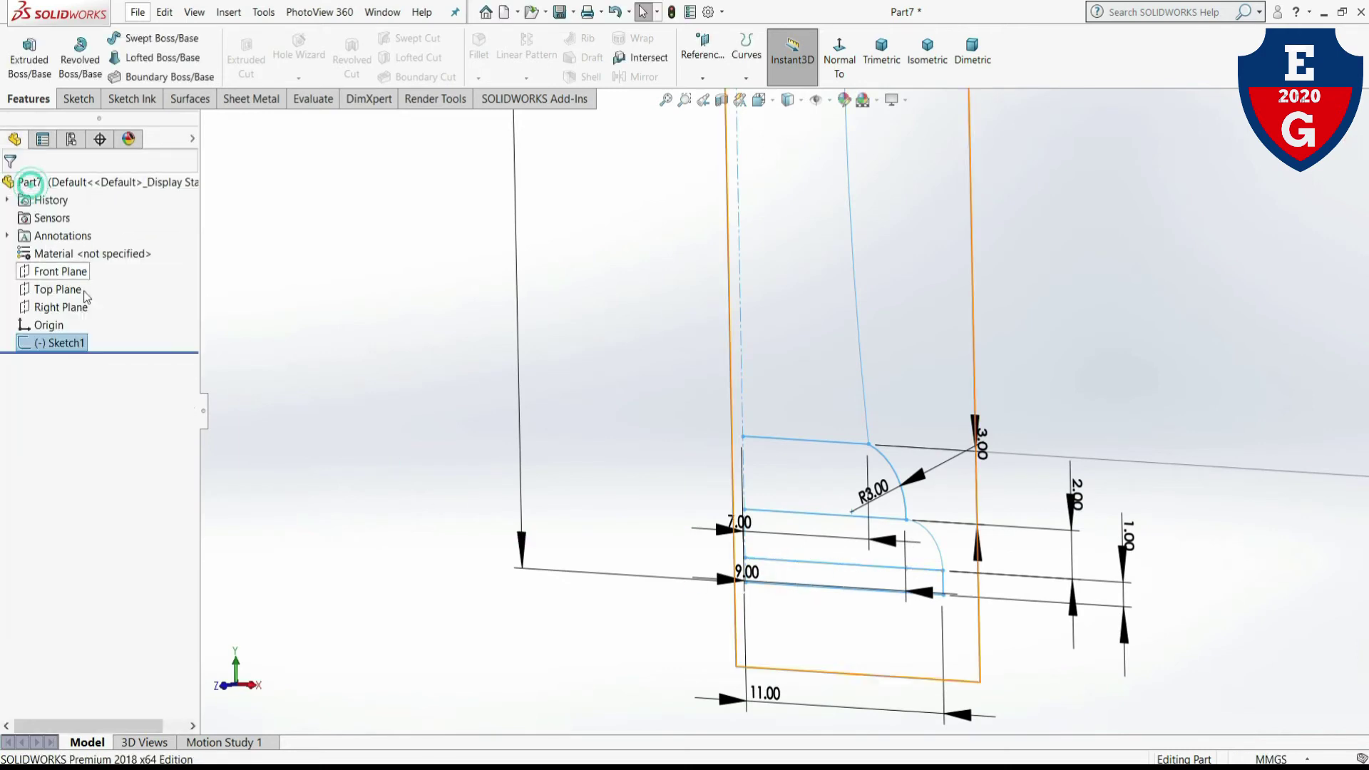
click(956, 306)
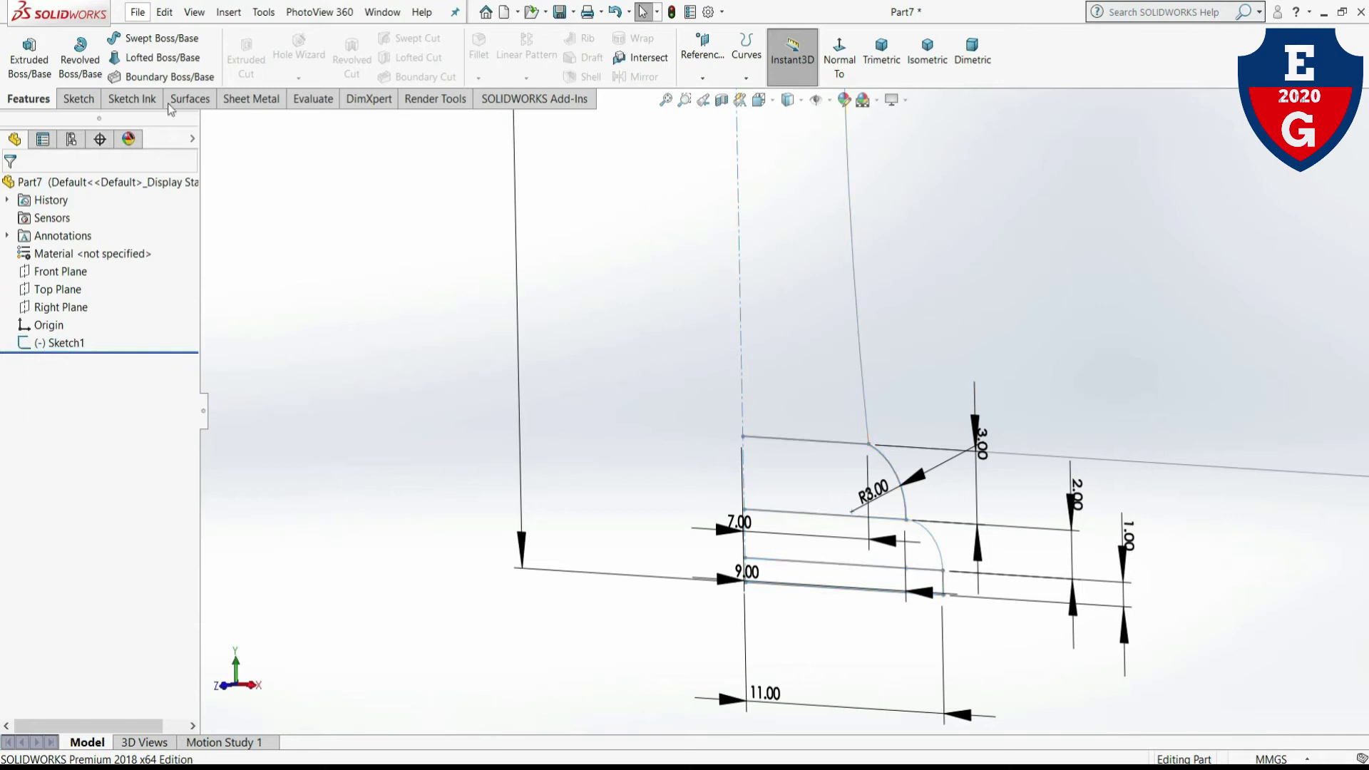
click(80, 53)
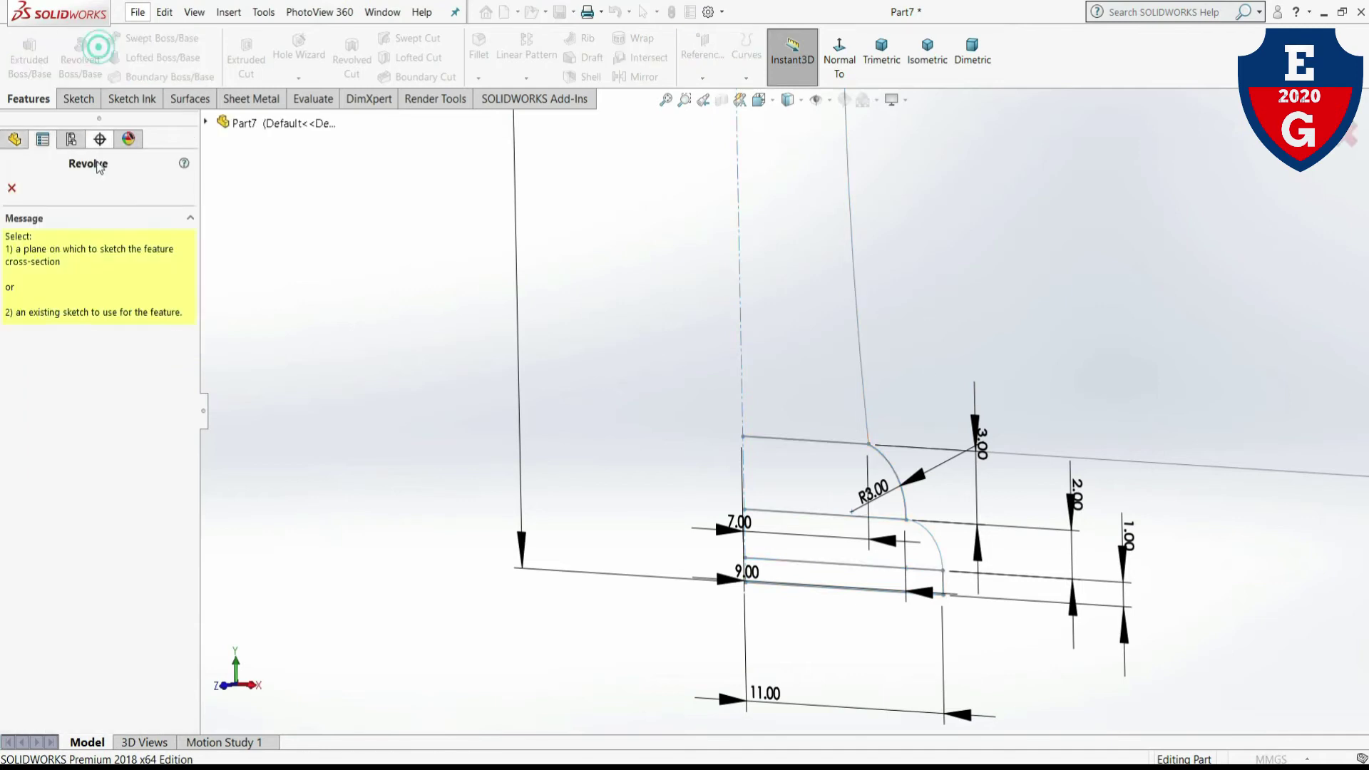
click(12, 188)
- Retry the revolve using Sketch1's bottom profile region, then cancel it from the shortcut menu
click(62, 343)
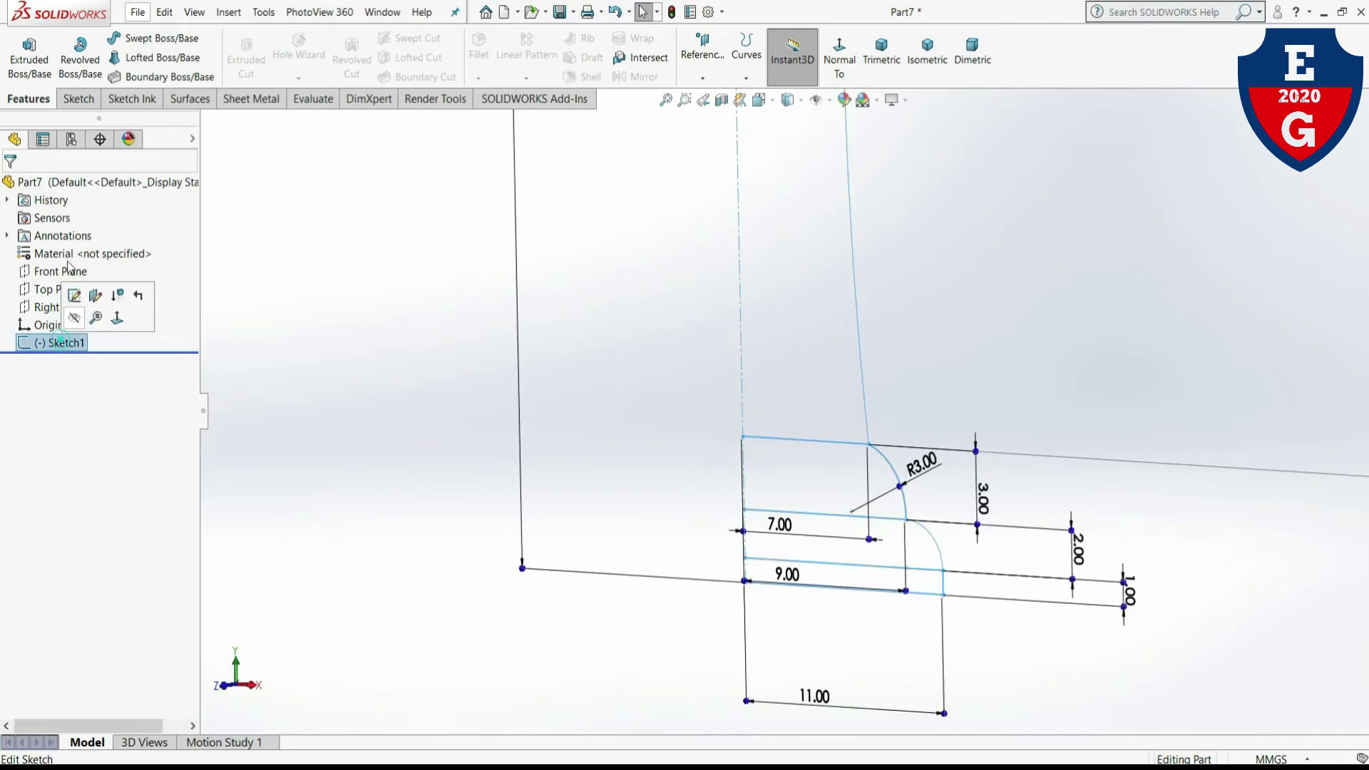
click(80, 53)
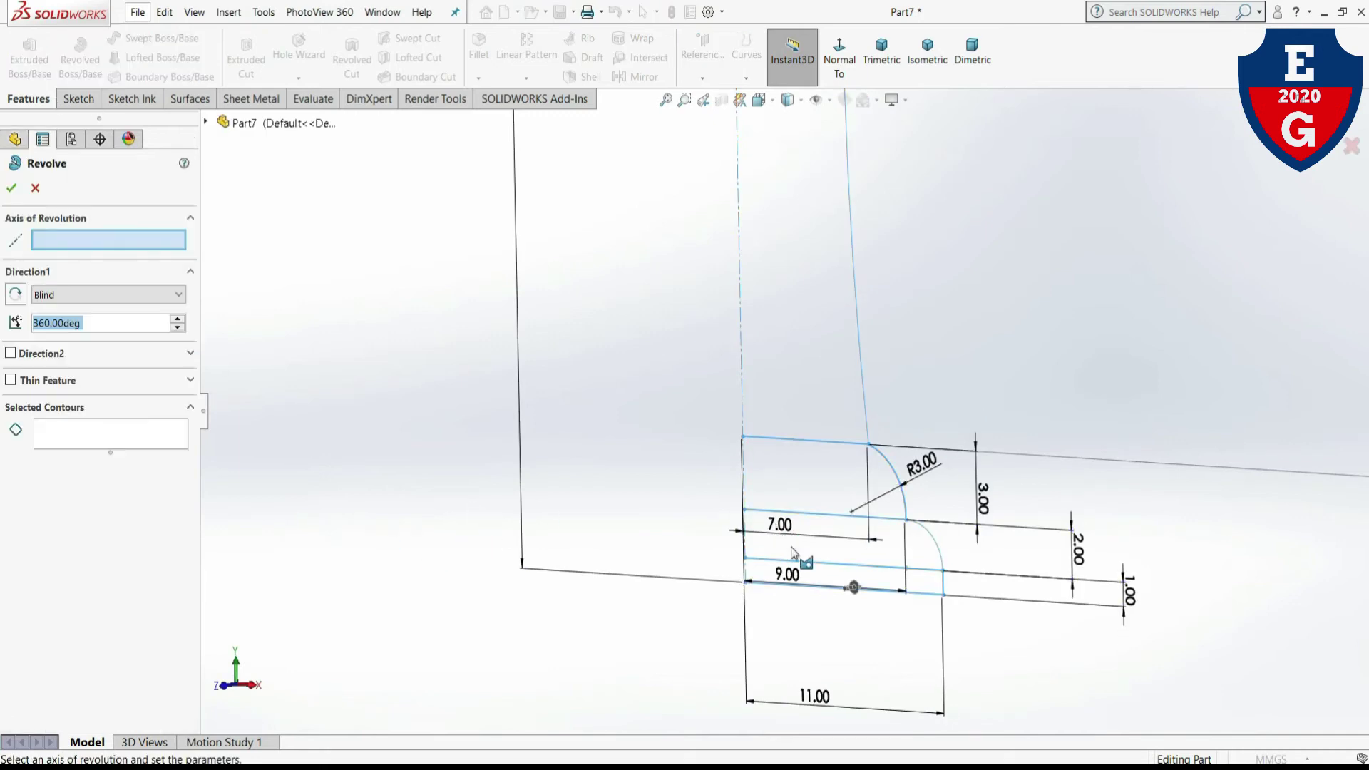
click(130, 433)
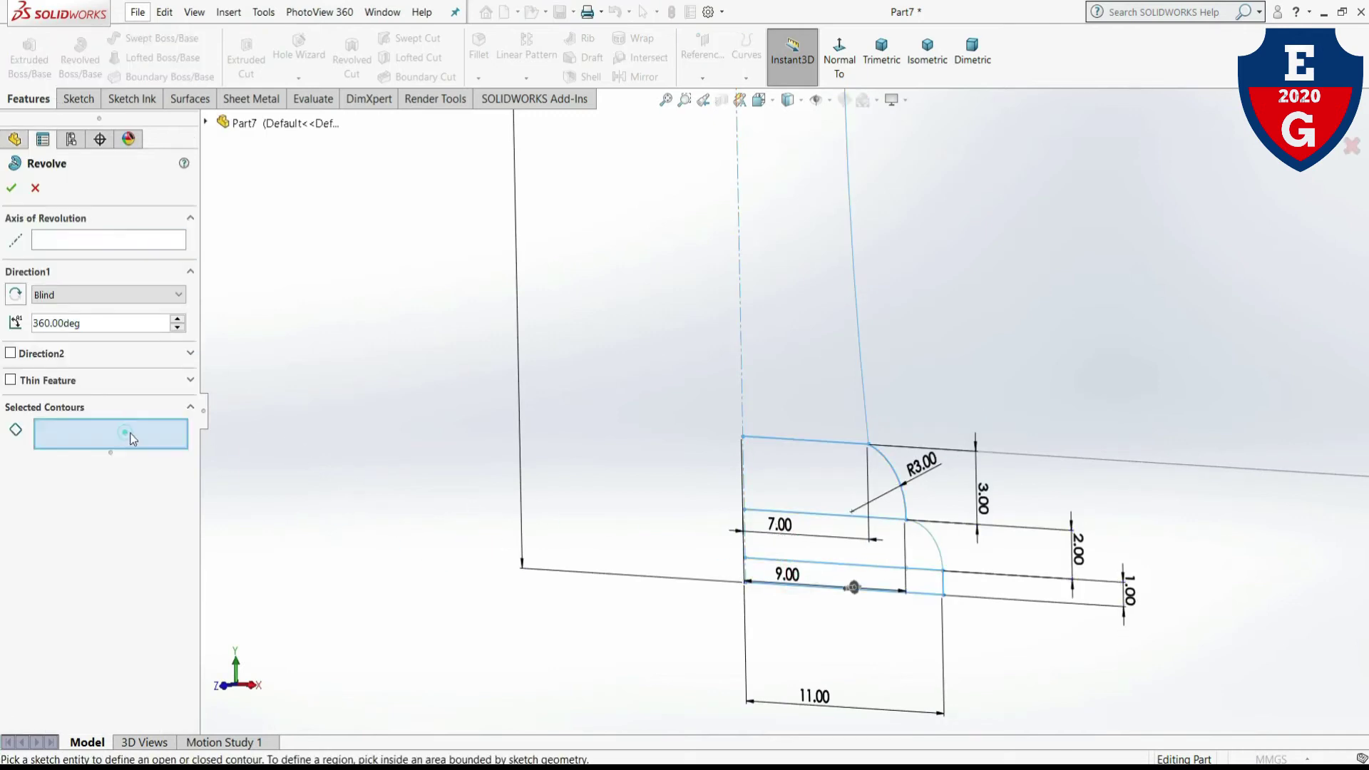
click(856, 583)
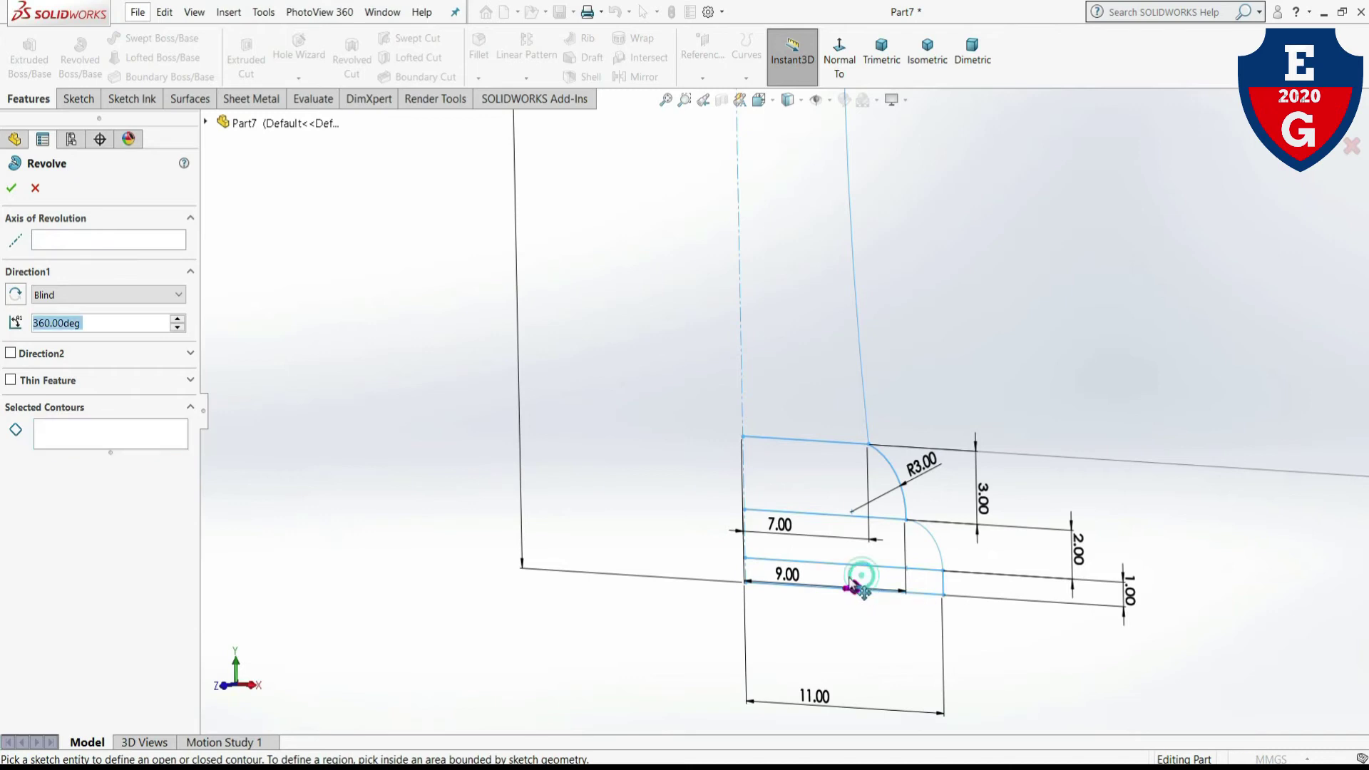
scroll(813, 478, up, 5)
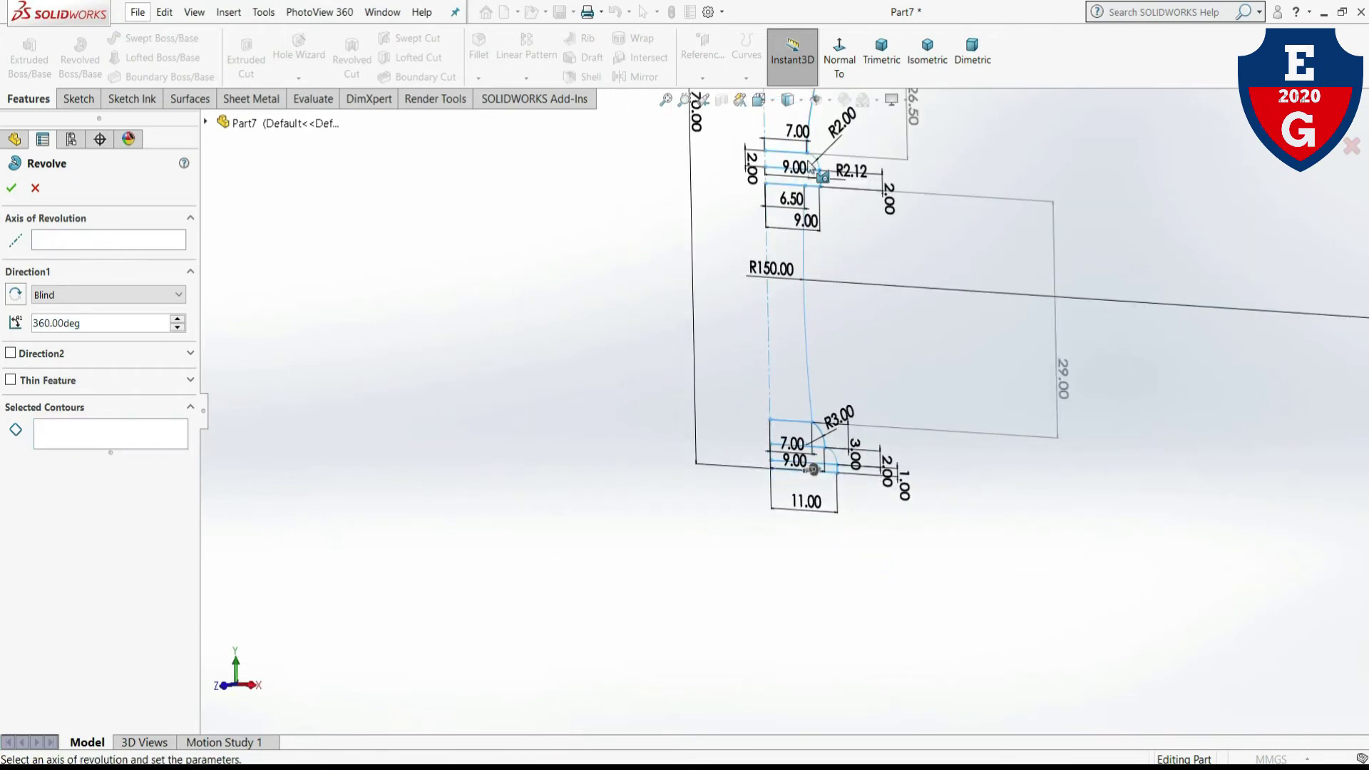
scroll(809, 164, up, 1)
right_click(859, 354)
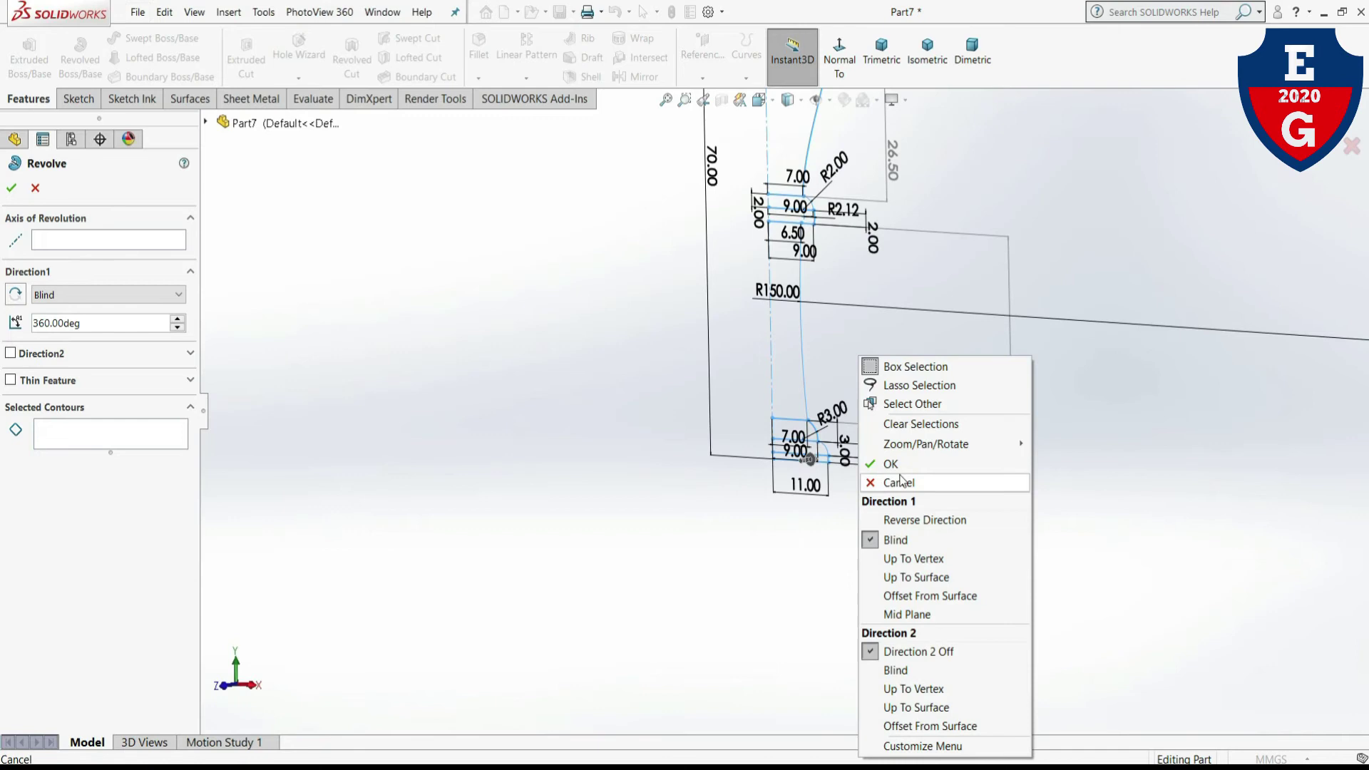
click(895, 479)
- Cancel one more revolve attempt, set the view Normal To, and select Sketch1
scroll(1073, 471, up, 3)
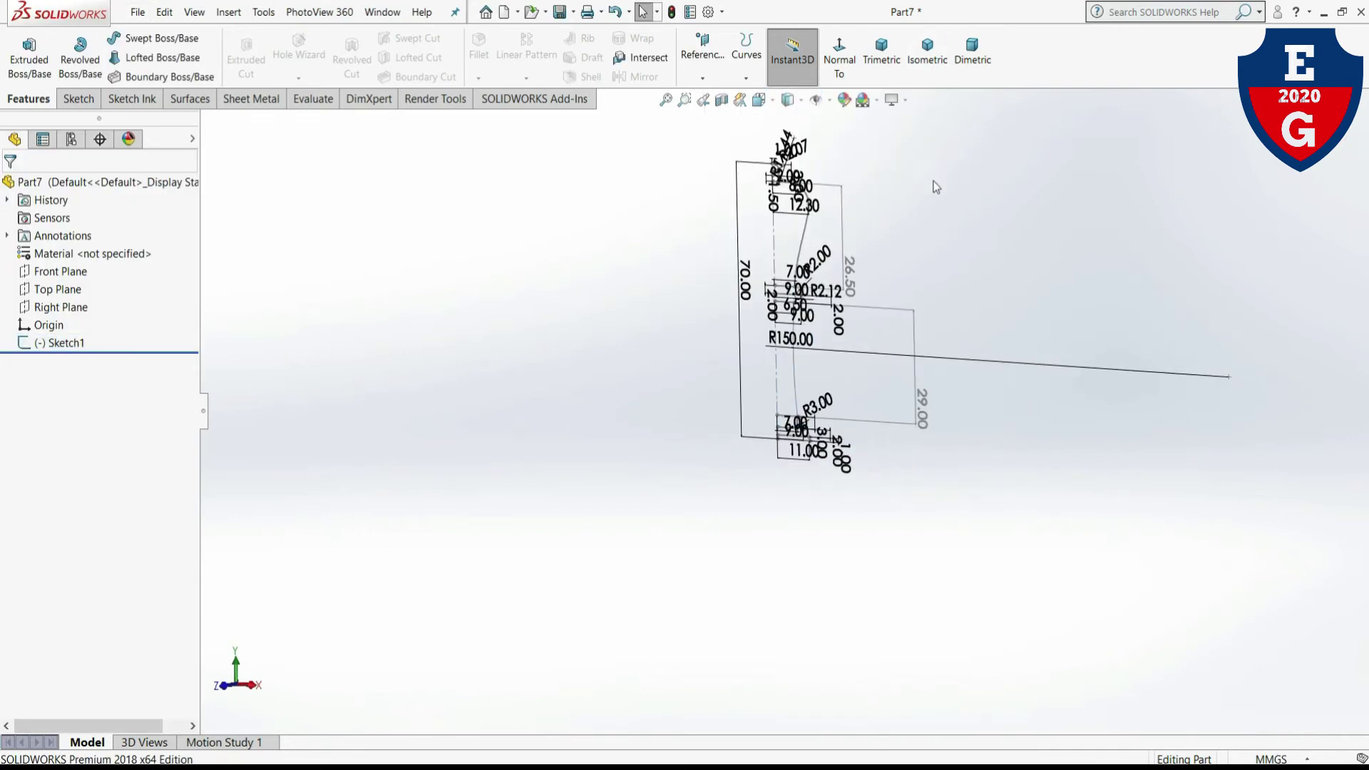
scroll(855, 179, down, 2)
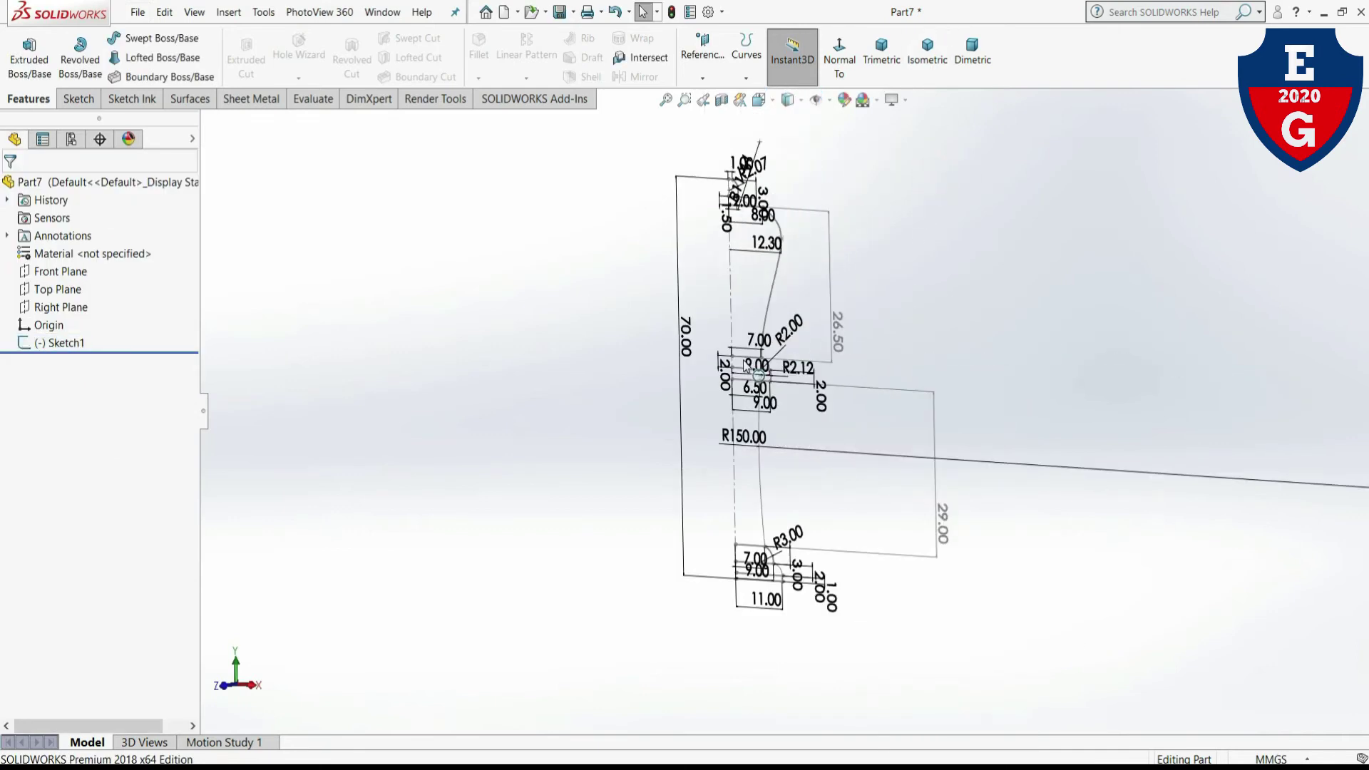
click(80, 61)
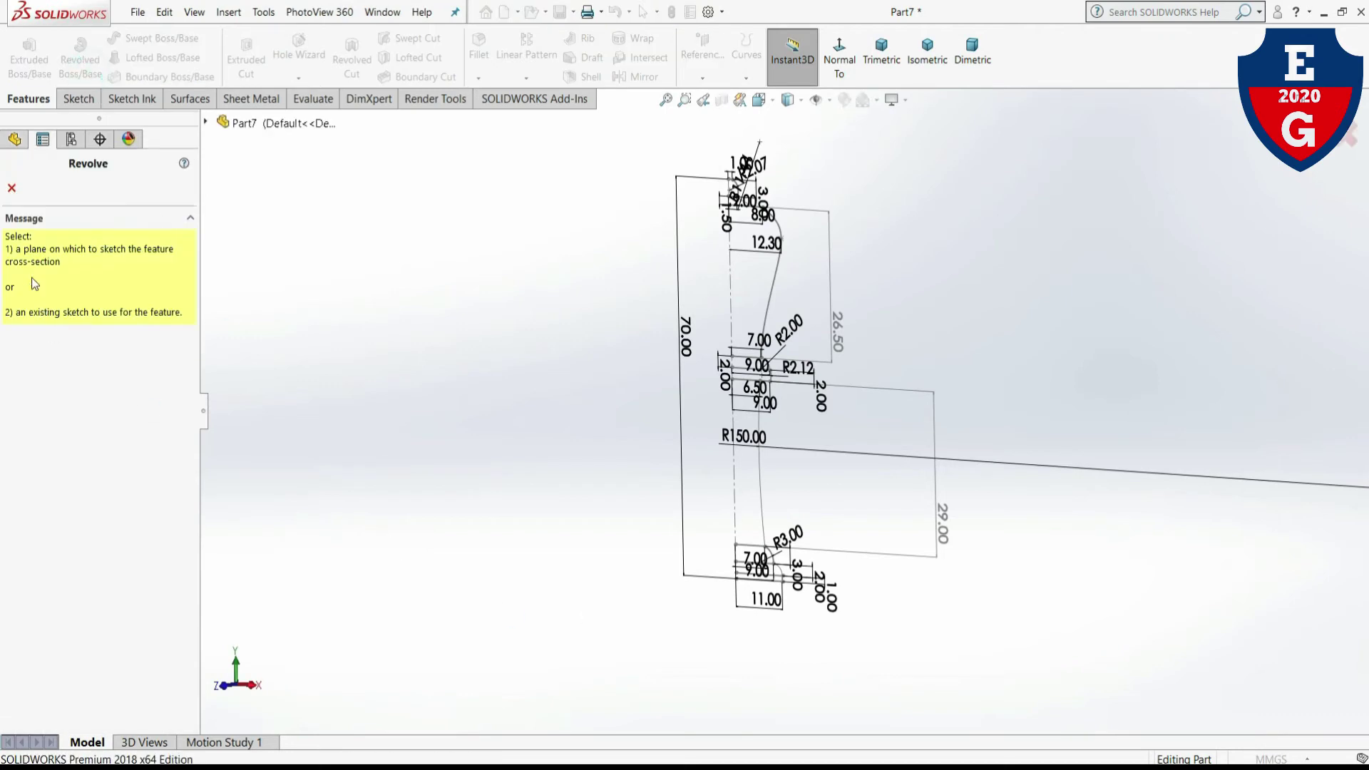
click(12, 190)
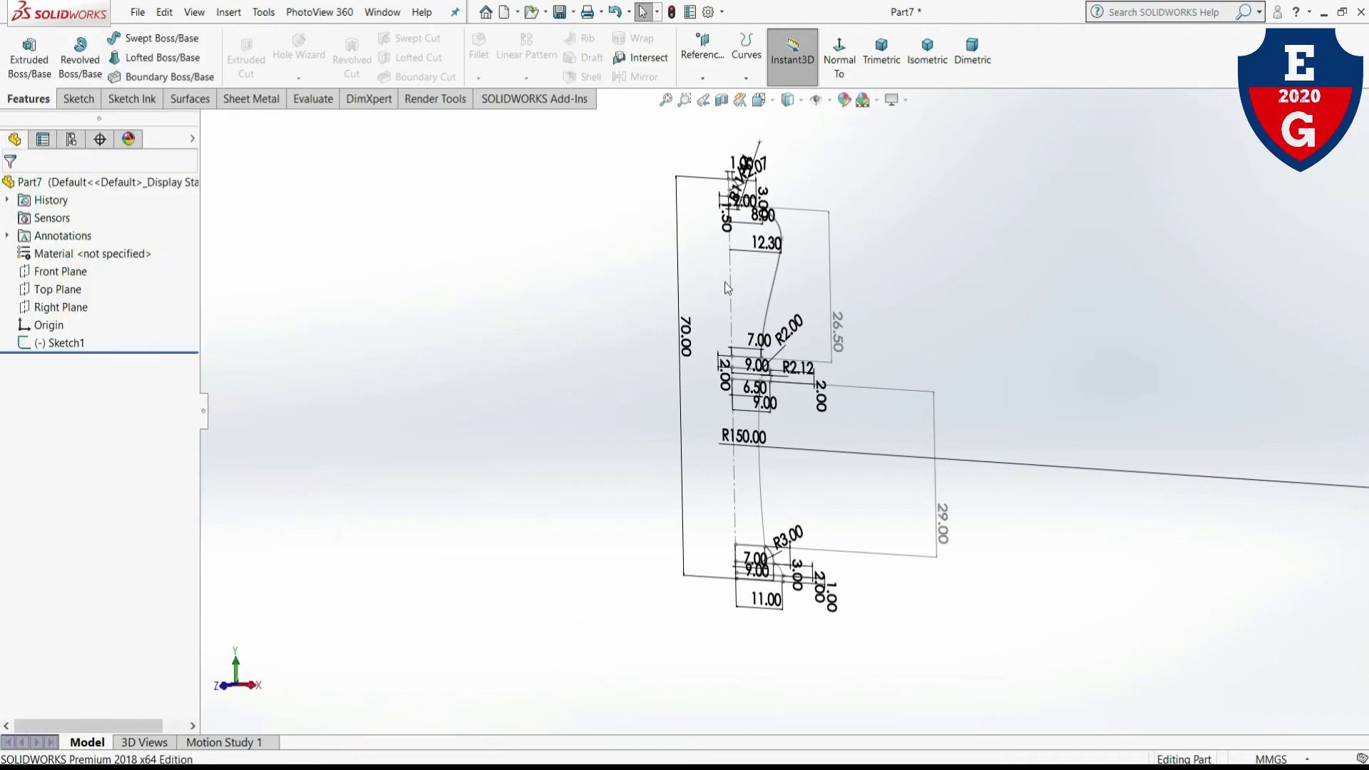
click(839, 61)
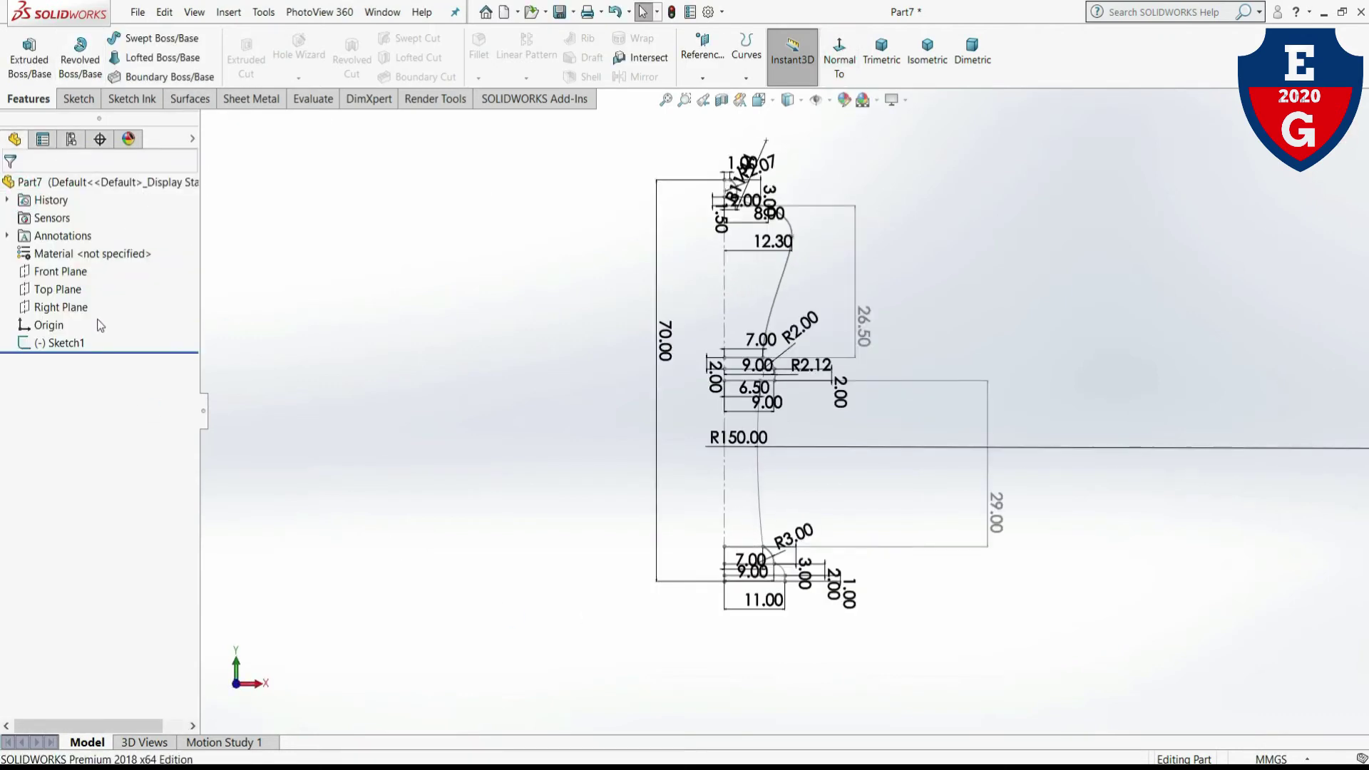
click(62, 343)
- Edit Sketch1 and draw a 70.0 vertical line along the centerline from top to bottom
click(93, 318)
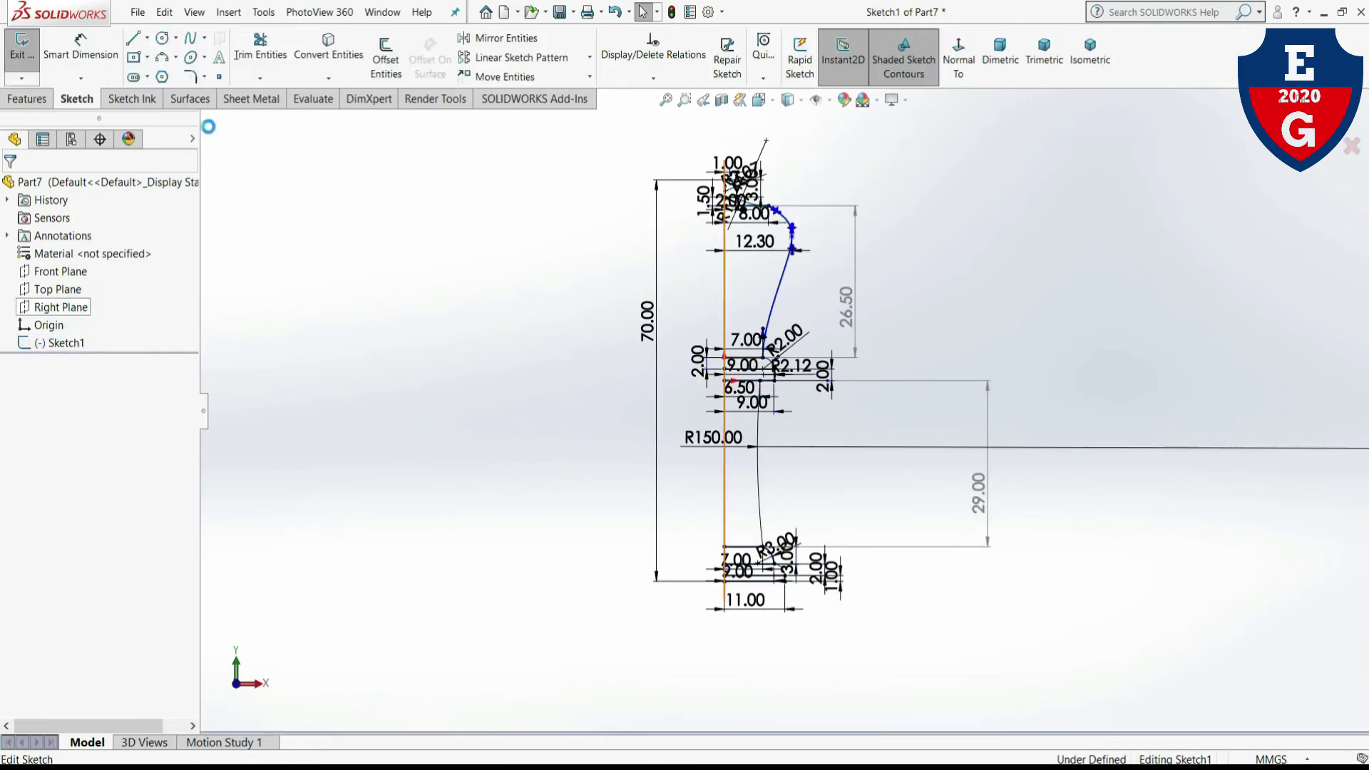
click(132, 38)
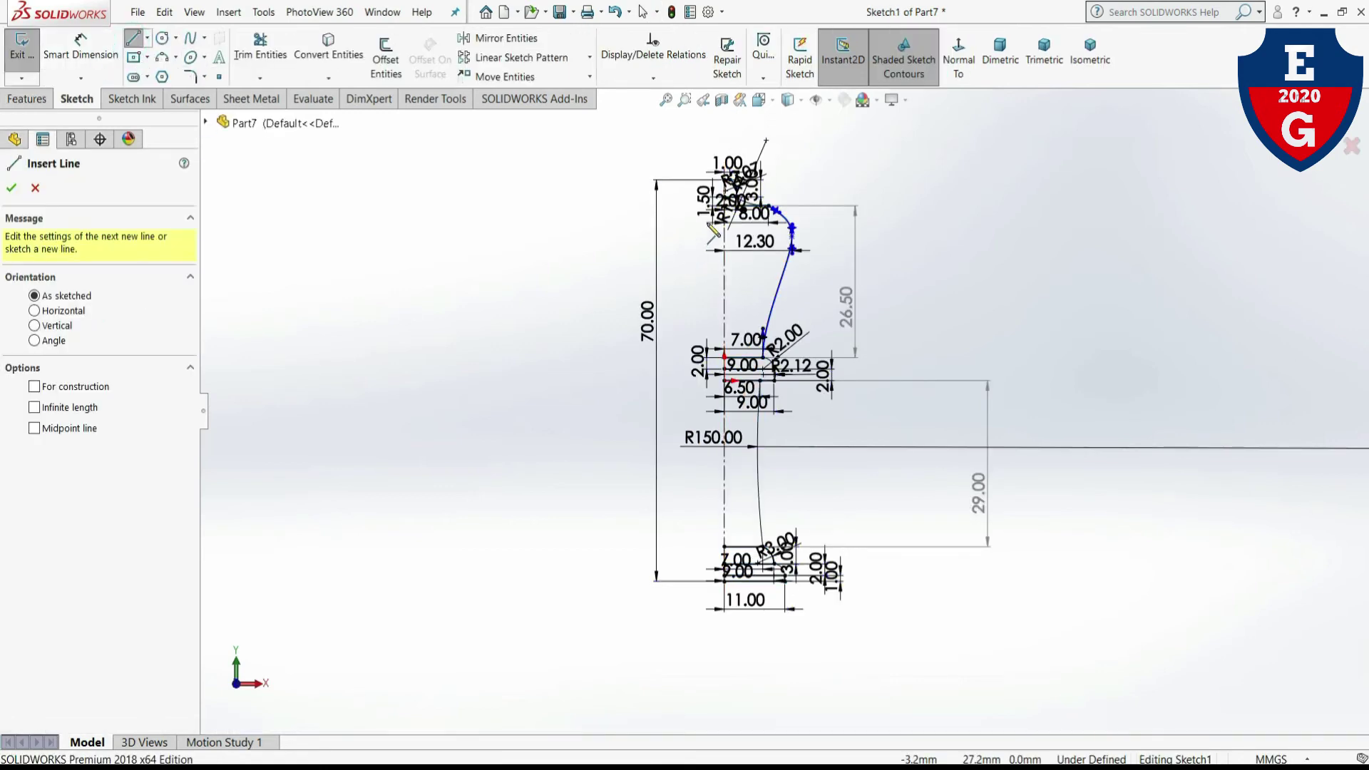
scroll(711, 229, down, 2)
scroll(720, 214, down, 2)
scroll(734, 193, down, 2)
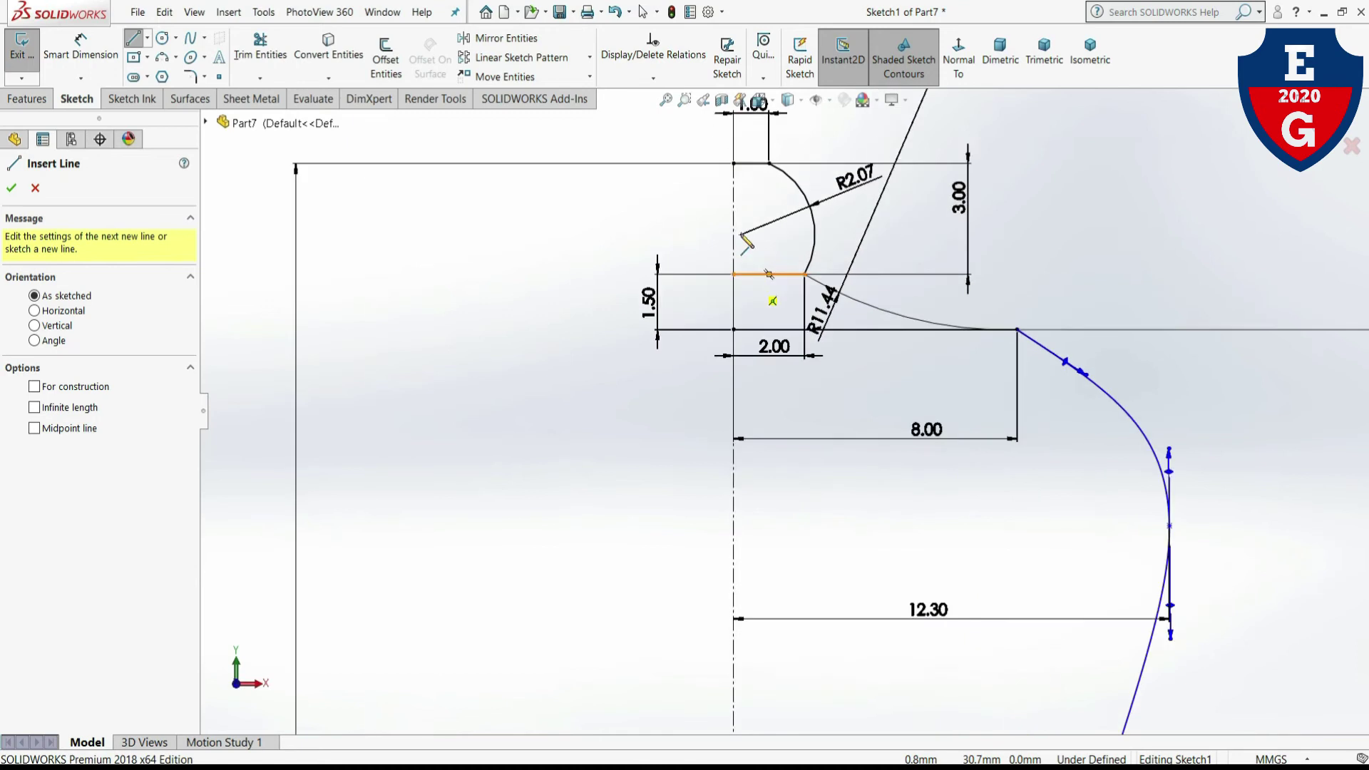
click(734, 164)
scroll(748, 320, up, 2)
scroll(770, 542, up, 2)
scroll(776, 571, up, 2)
scroll(781, 642, up, 2)
scroll(782, 702, down, 2)
scroll(784, 642, down, 2)
scroll(783, 556, down, 2)
scroll(784, 499, down, 2)
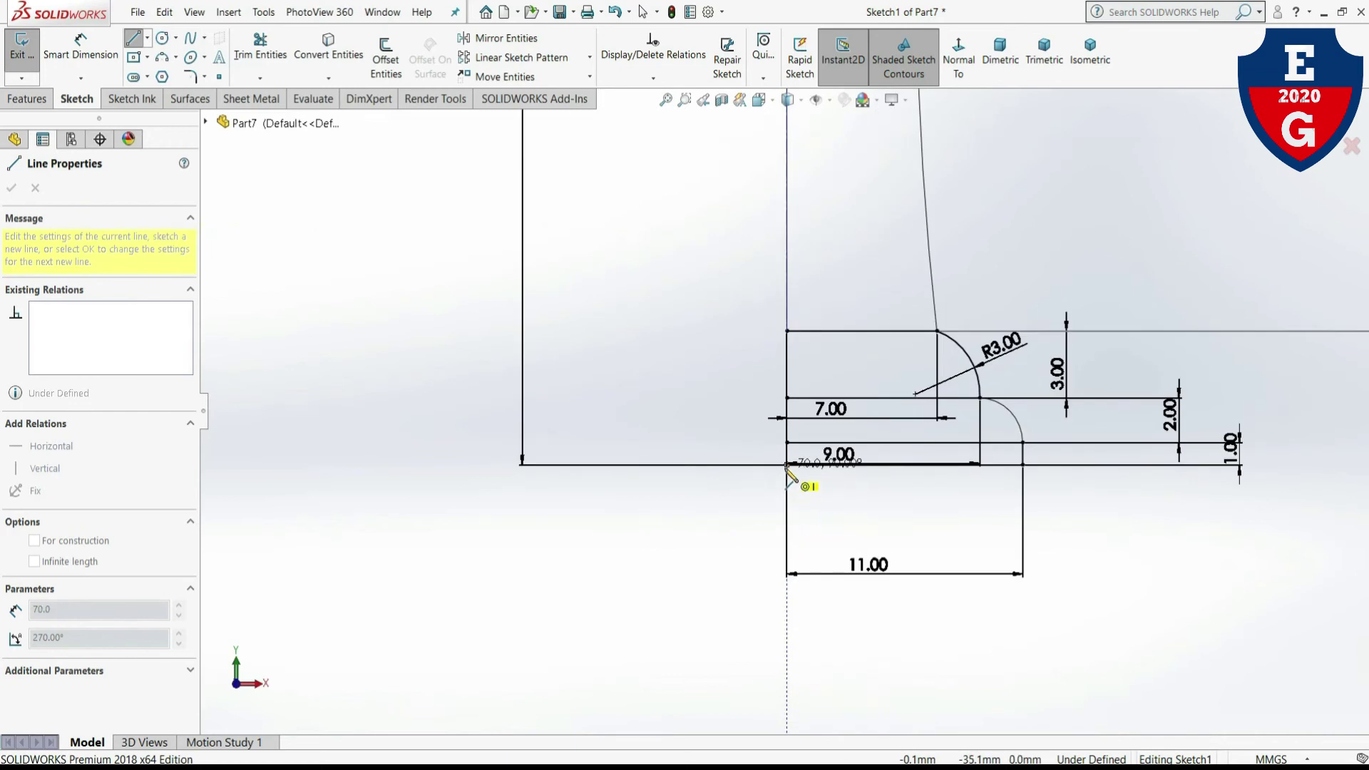
click(787, 465)
right_click(788, 464)
click(806, 481)
- Exit Sketch1 with Ctrl+B and adjust the zoom on the closed profile
scroll(811, 489, up, 2)
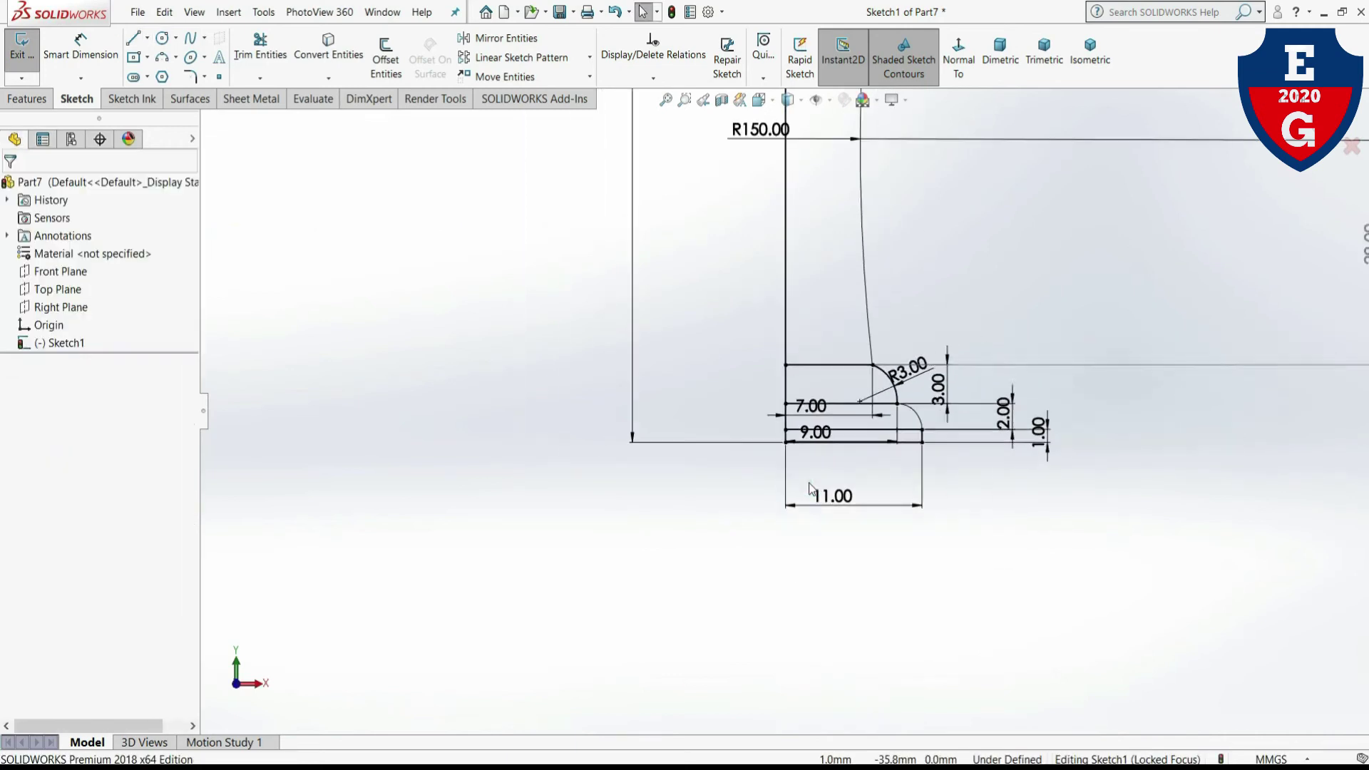
scroll(809, 489, up, 3)
scroll(927, 214, up, 1)
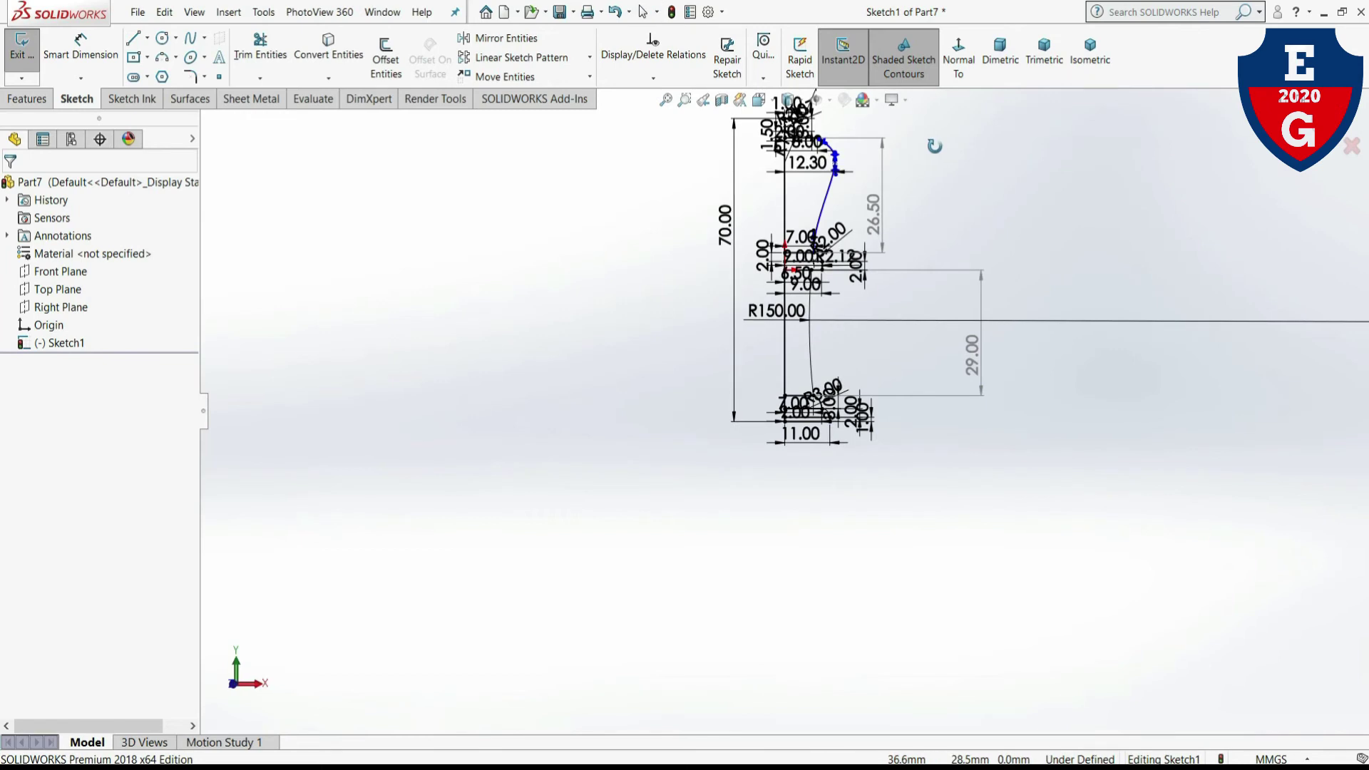
key(ctrl+b)
scroll(963, 174, down, 2)
scroll(898, 235, down, 2)
scroll(916, 428, up, 2)
scroll(832, 538, up, 1)
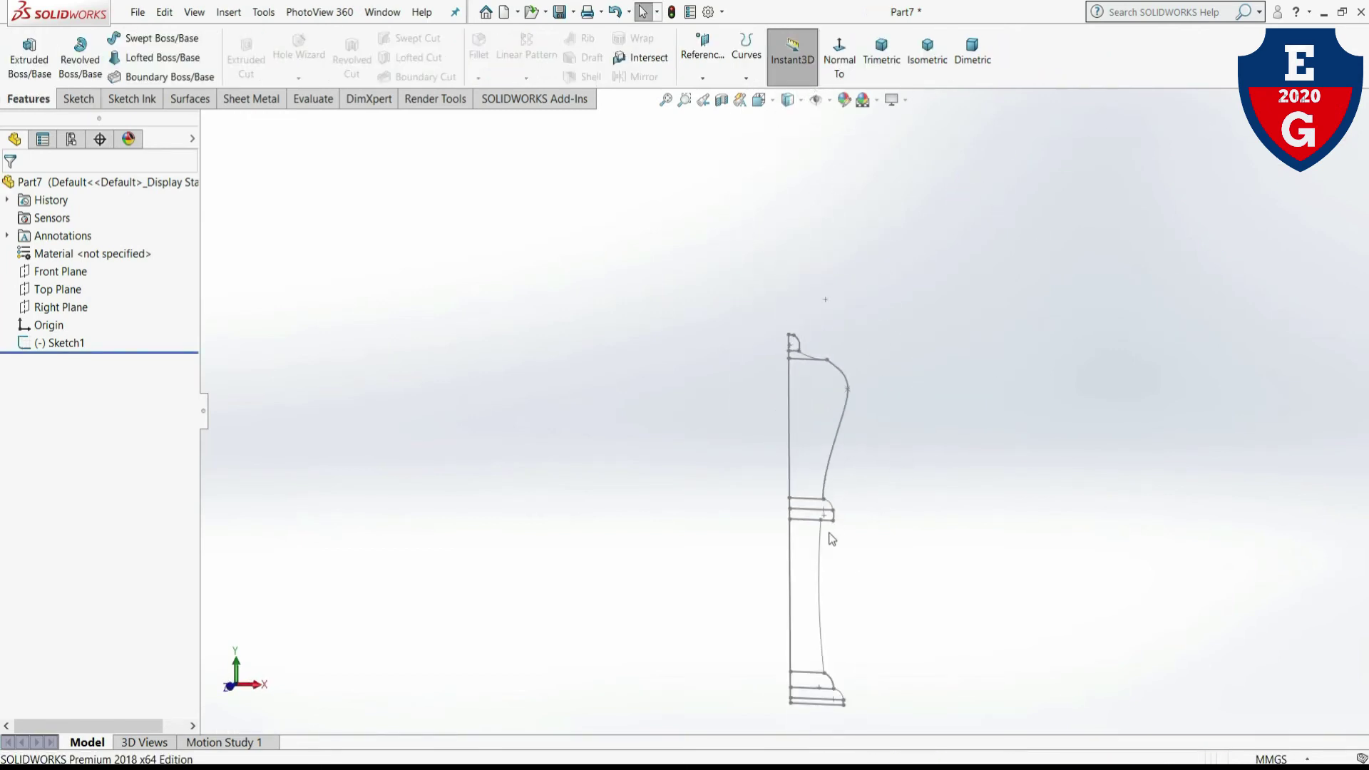
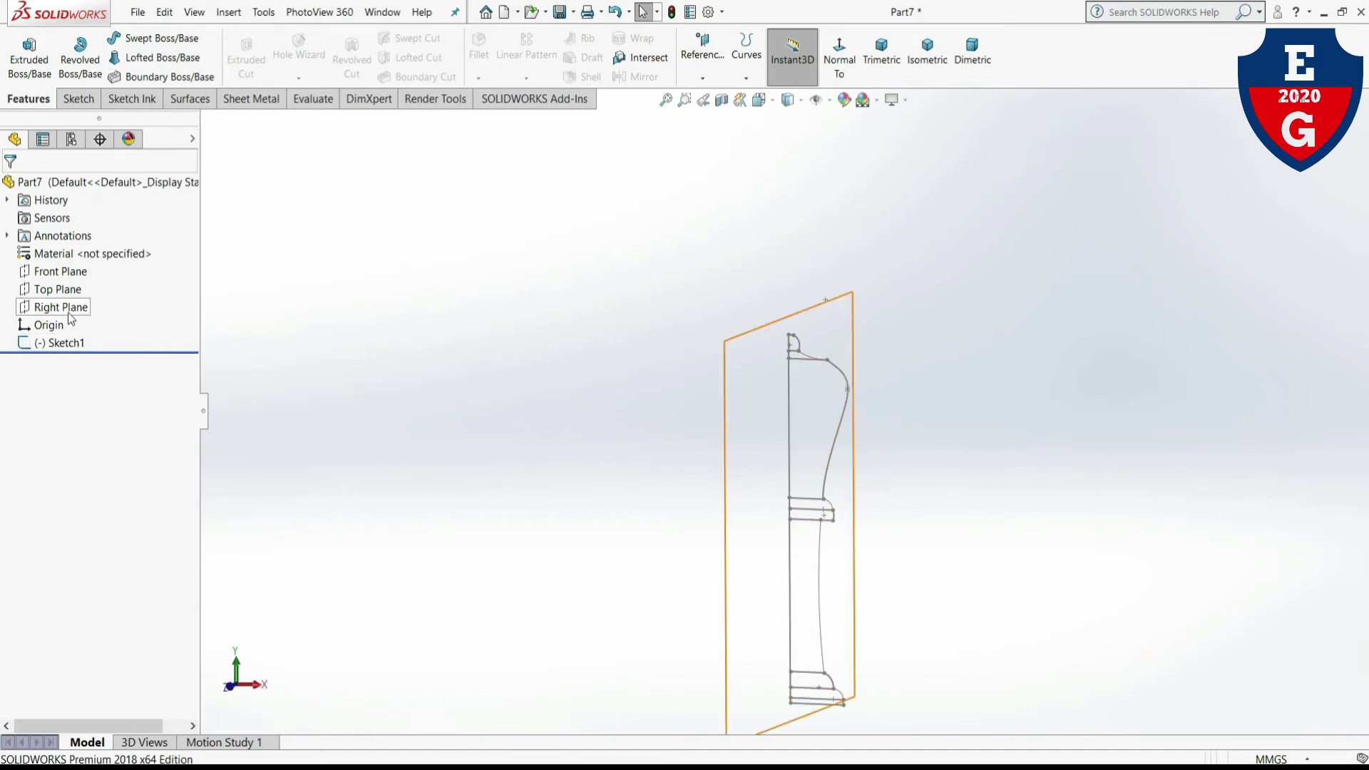
- Start a revolve from the queen profile sketch and add the top knob region
click(80, 57)
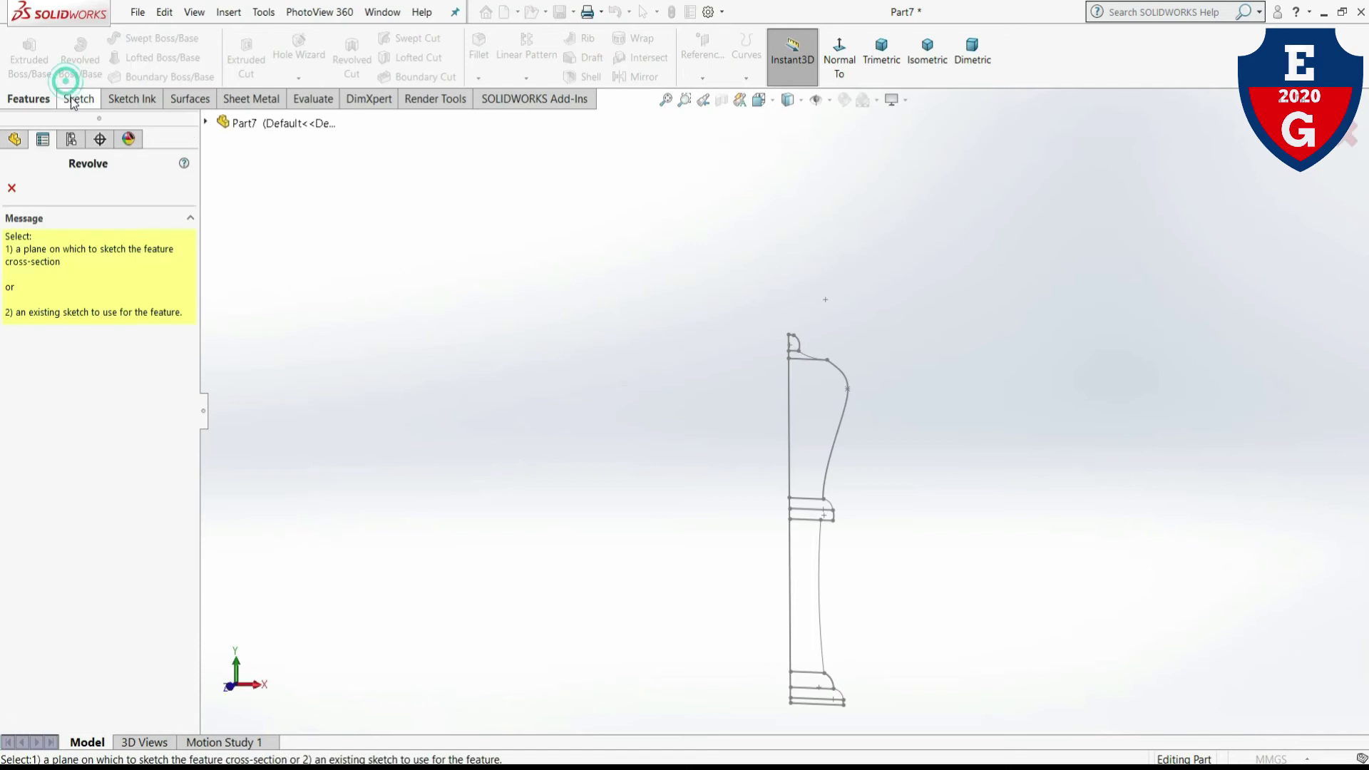
click(11, 187)
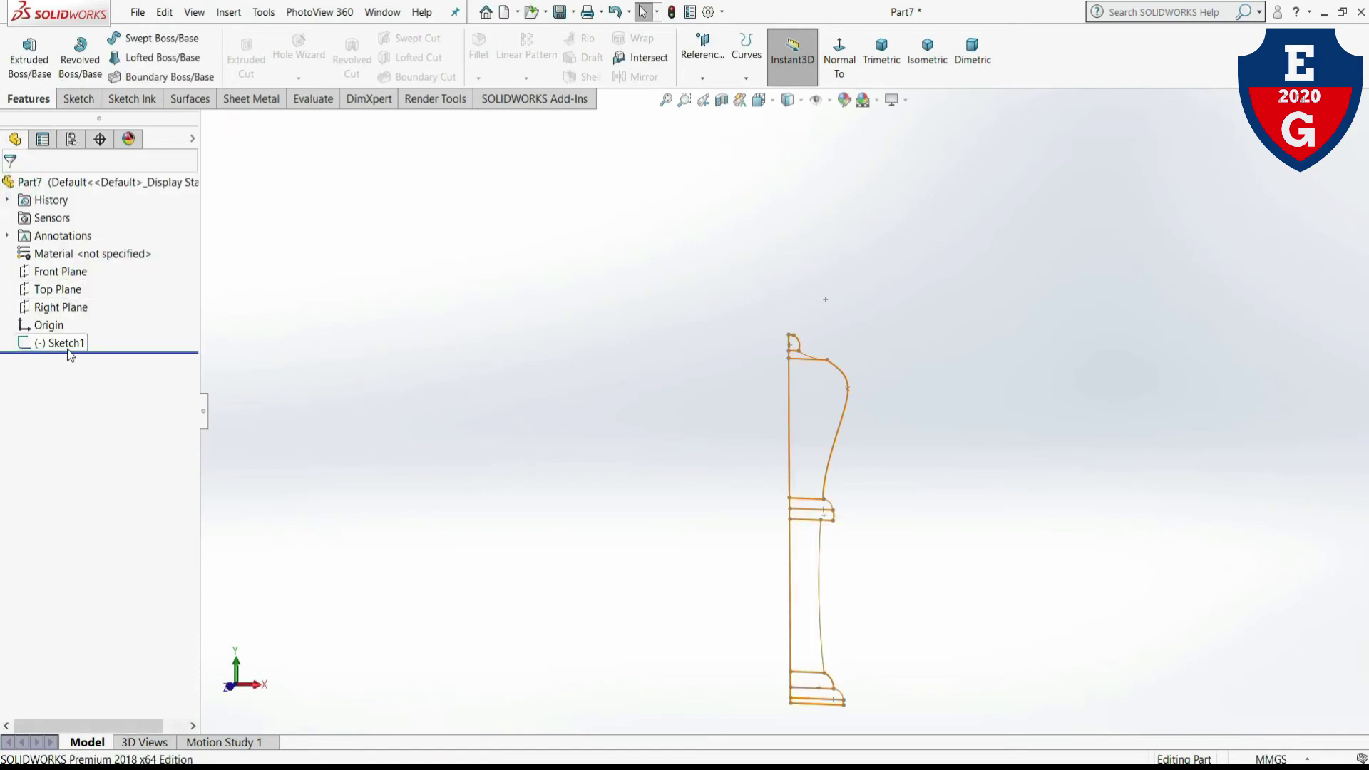
click(64, 343)
click(81, 79)
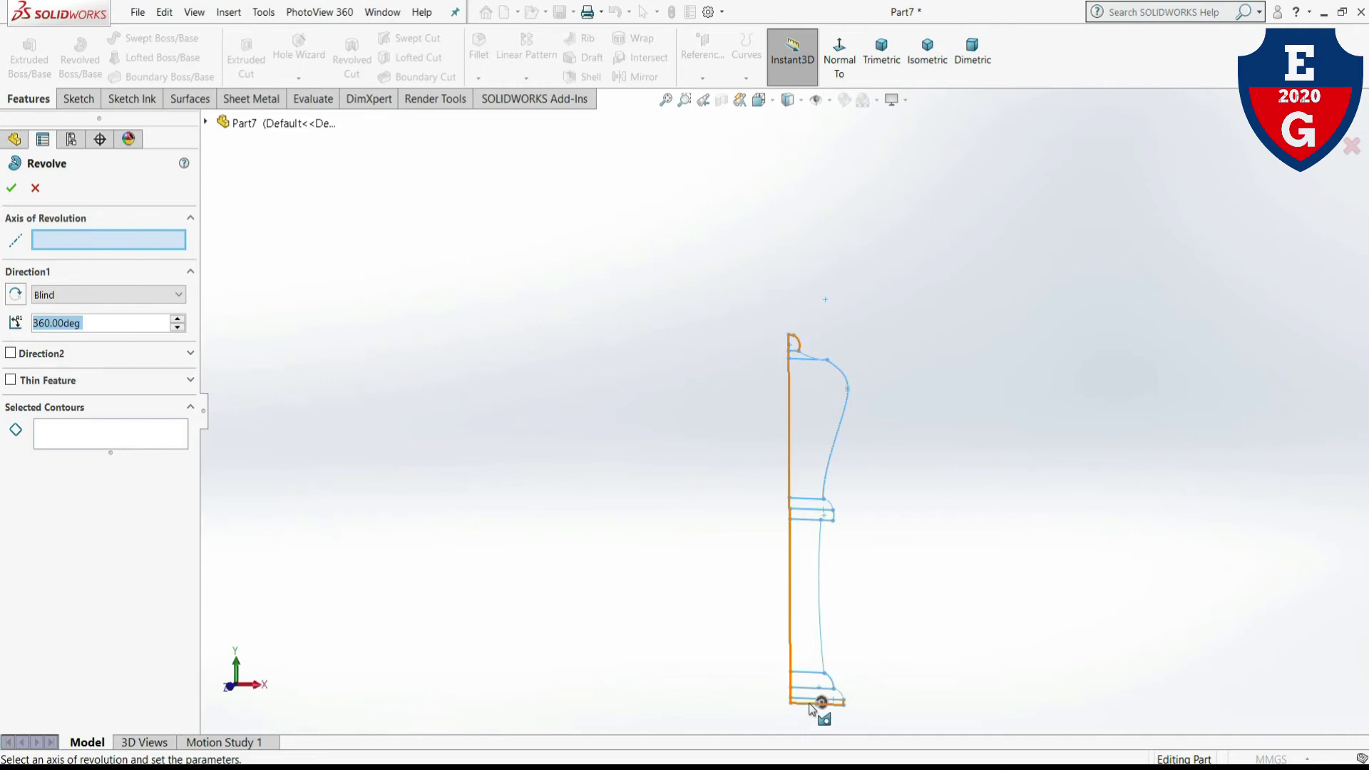
click(123, 445)
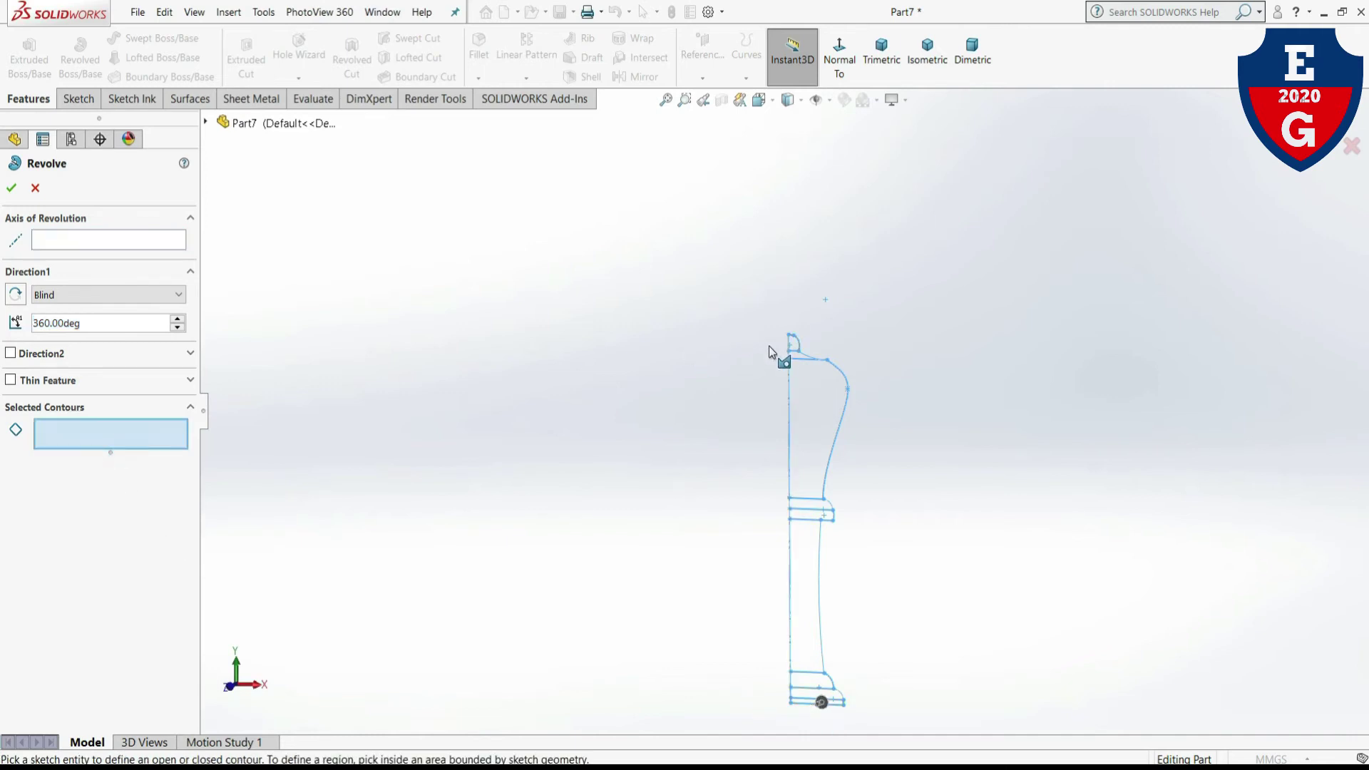
click(794, 344)
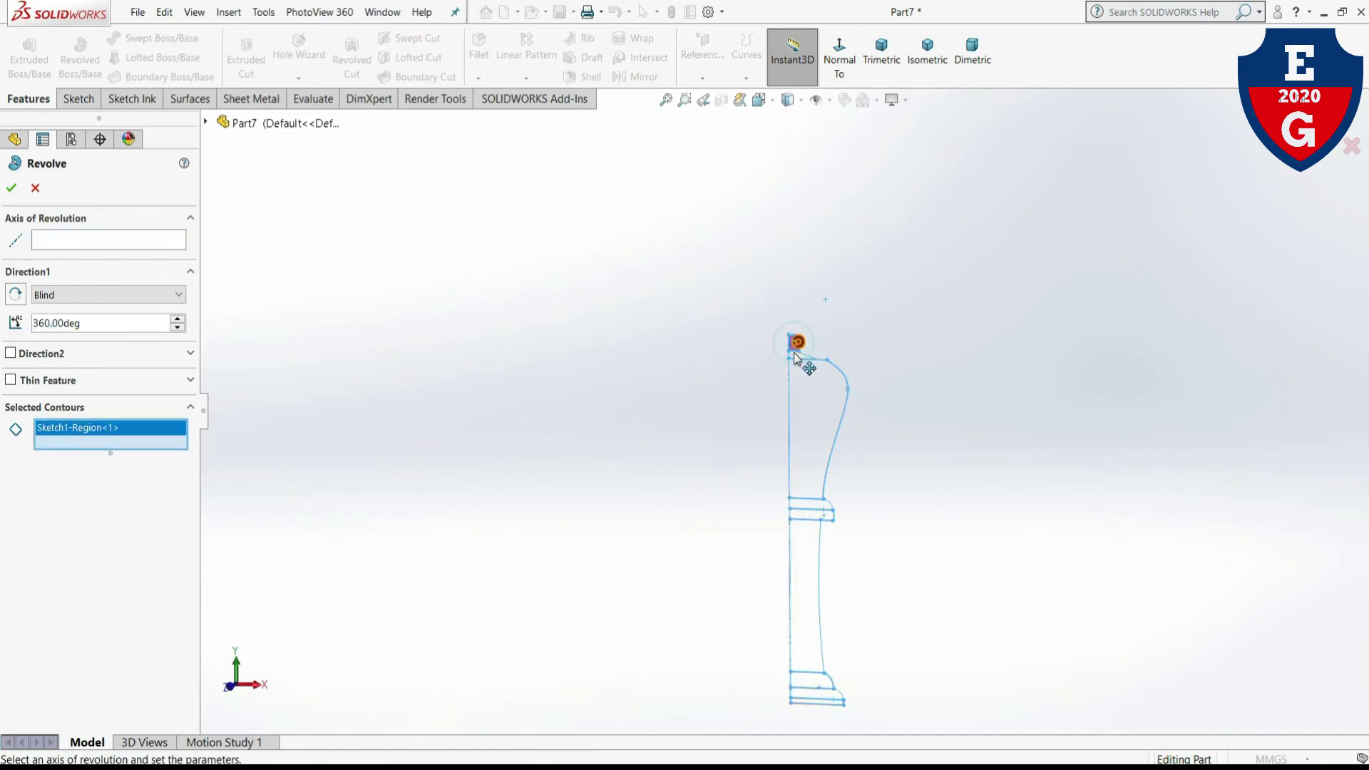
scroll(798, 353, down, 2)
scroll(766, 417, down, 5)
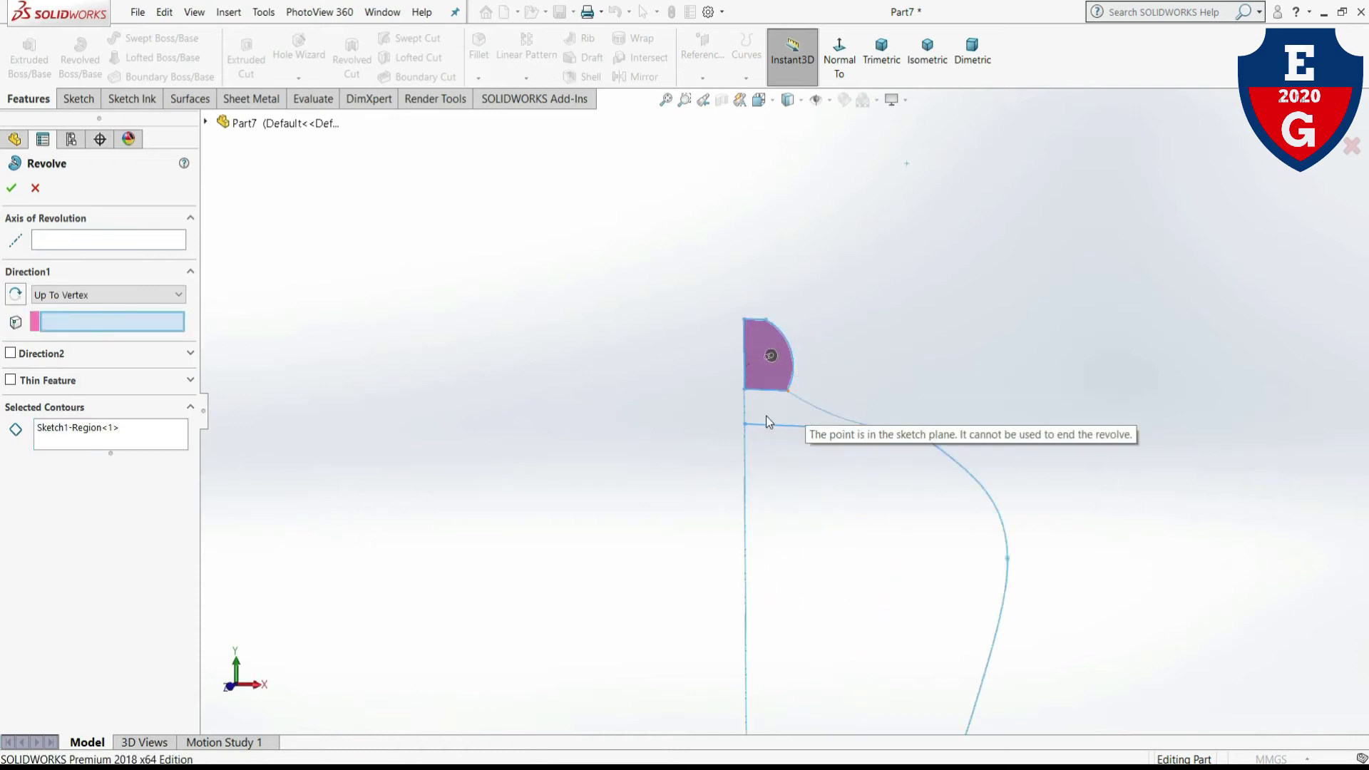
click(783, 412)
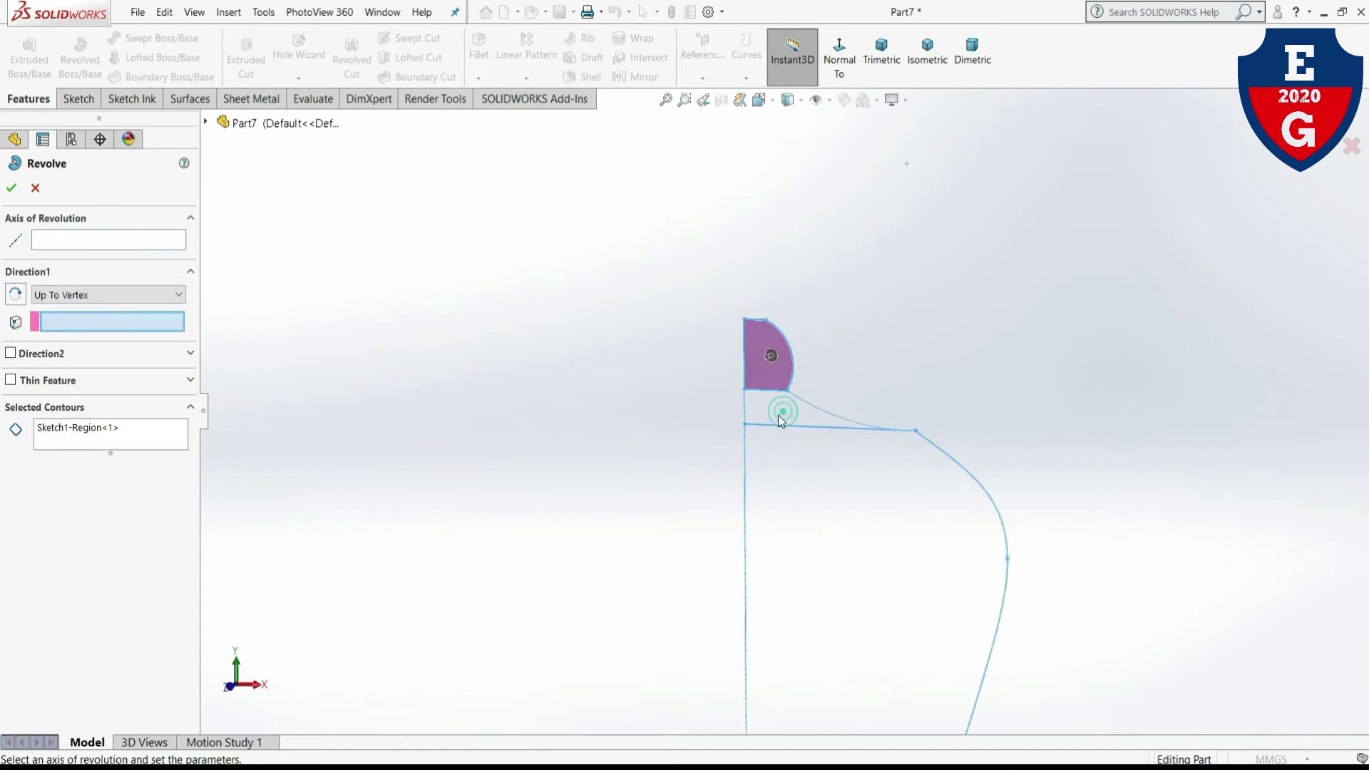
- Check the Blind end condition and try the vertical and horizontal axes, then cancel the revolve
click(89, 295)
click(83, 318)
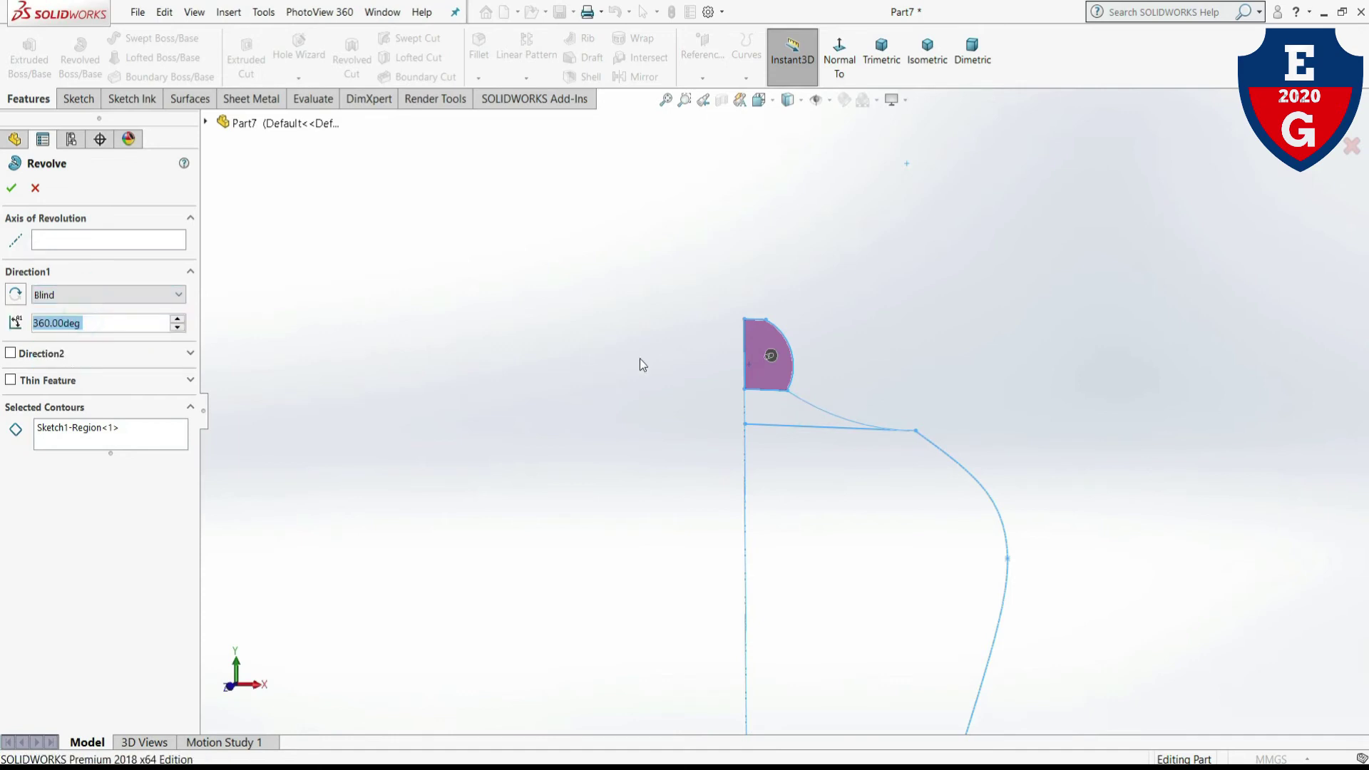
click(775, 412)
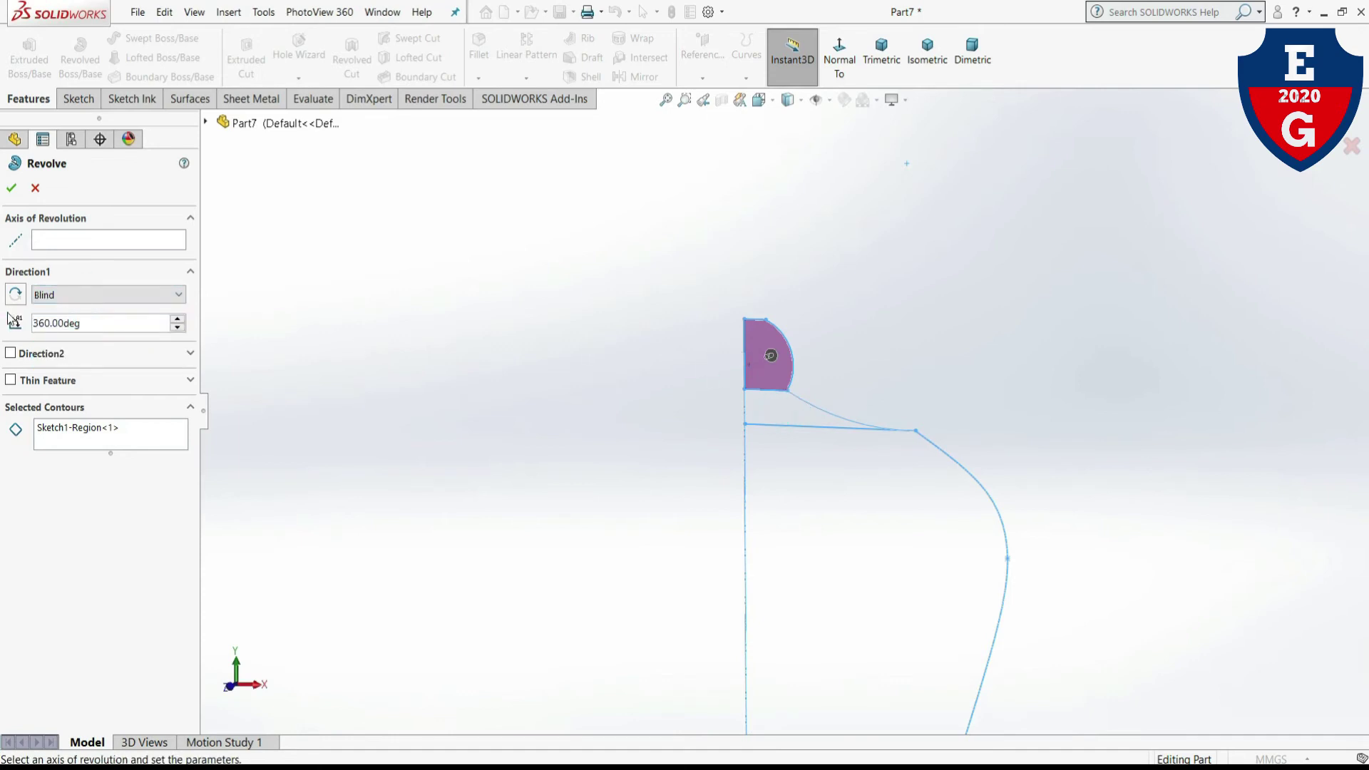
click(106, 242)
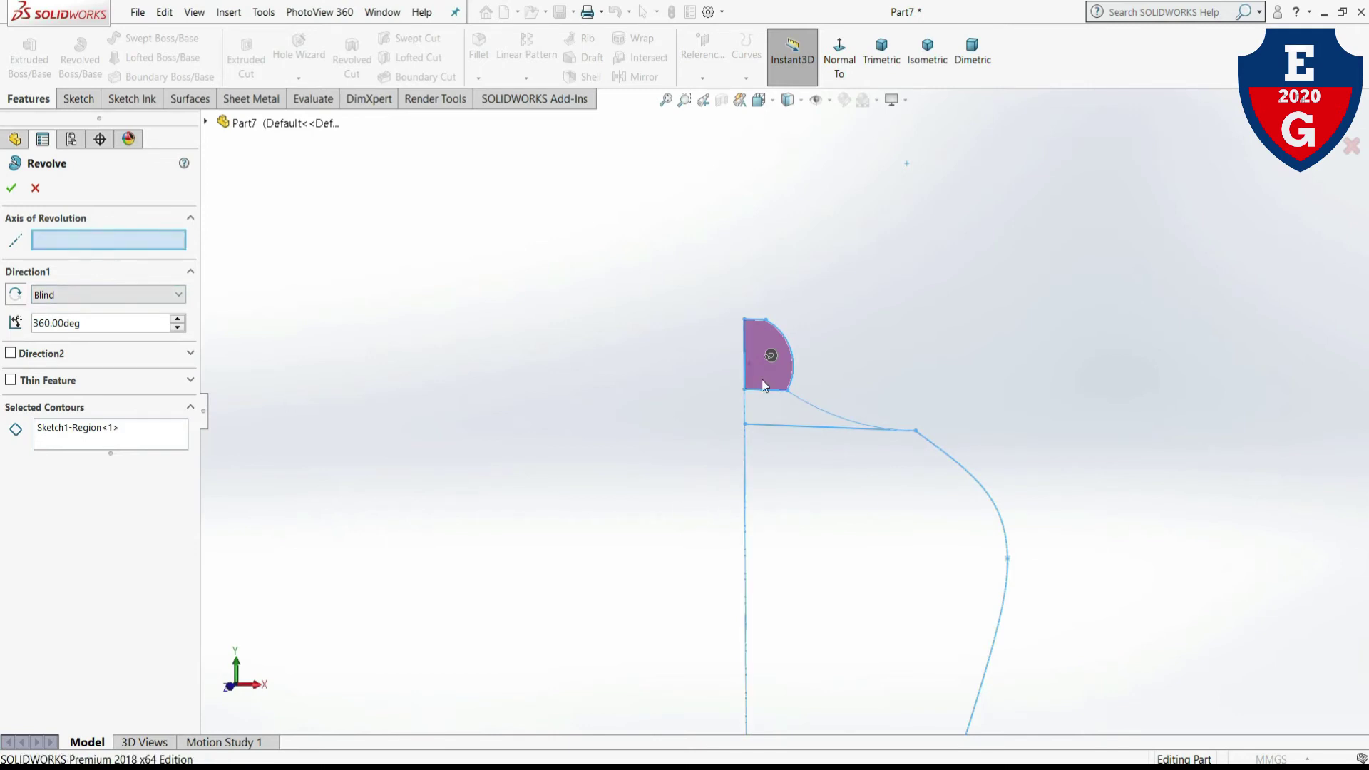
click(746, 453)
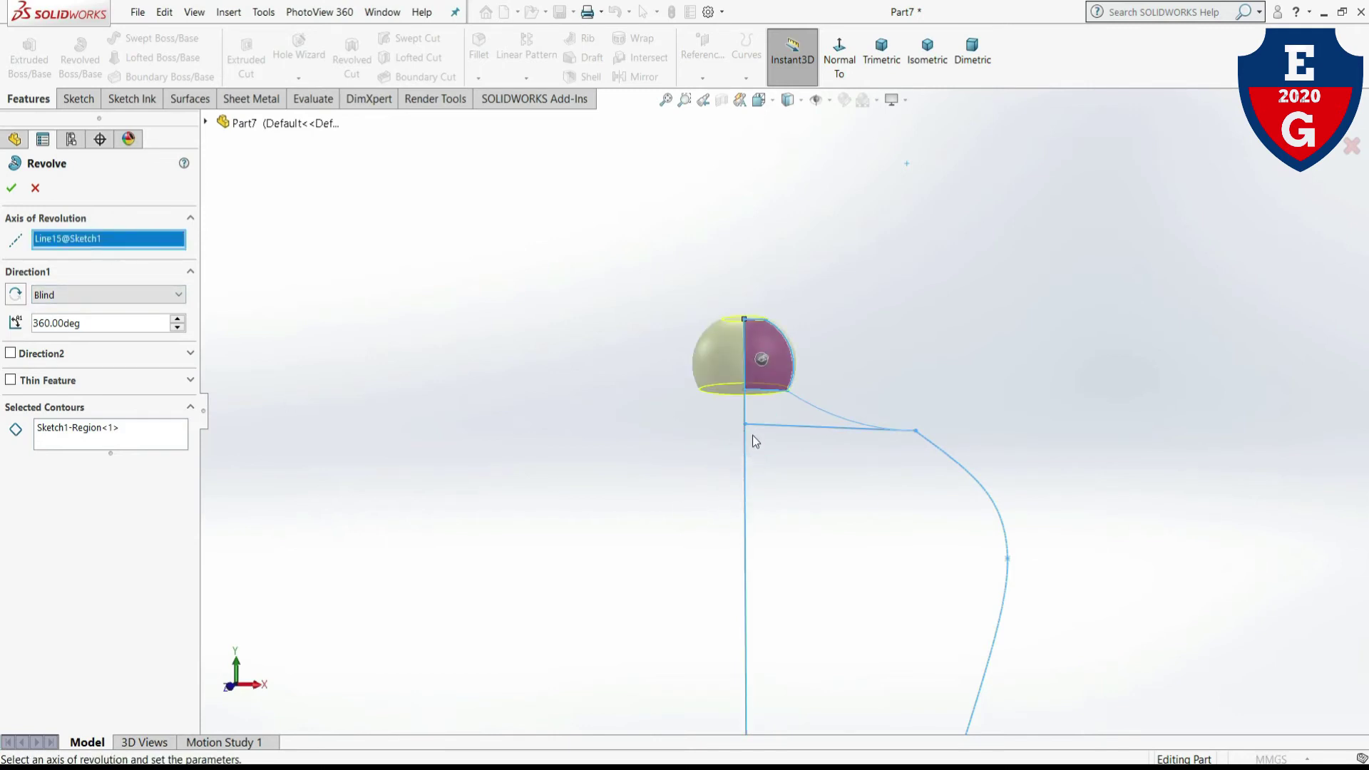
click(769, 425)
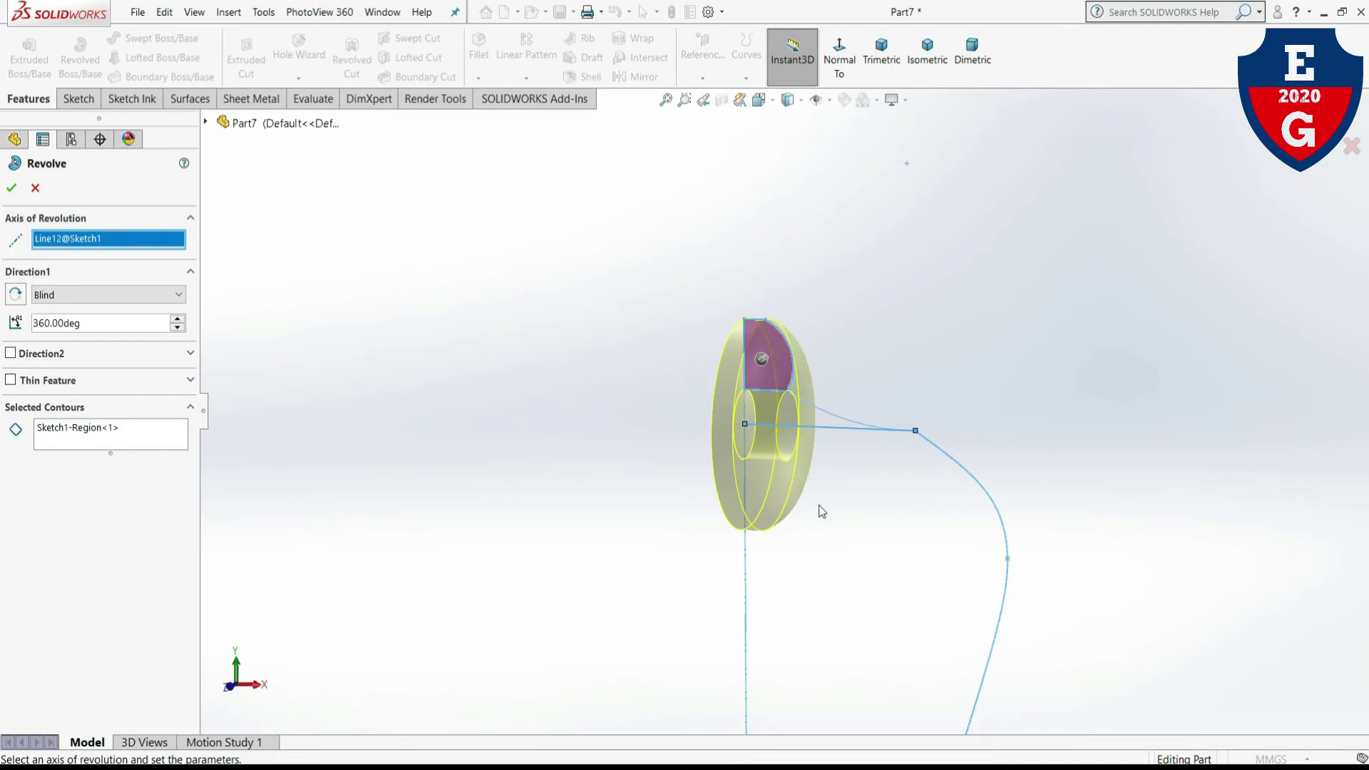
click(35, 187)
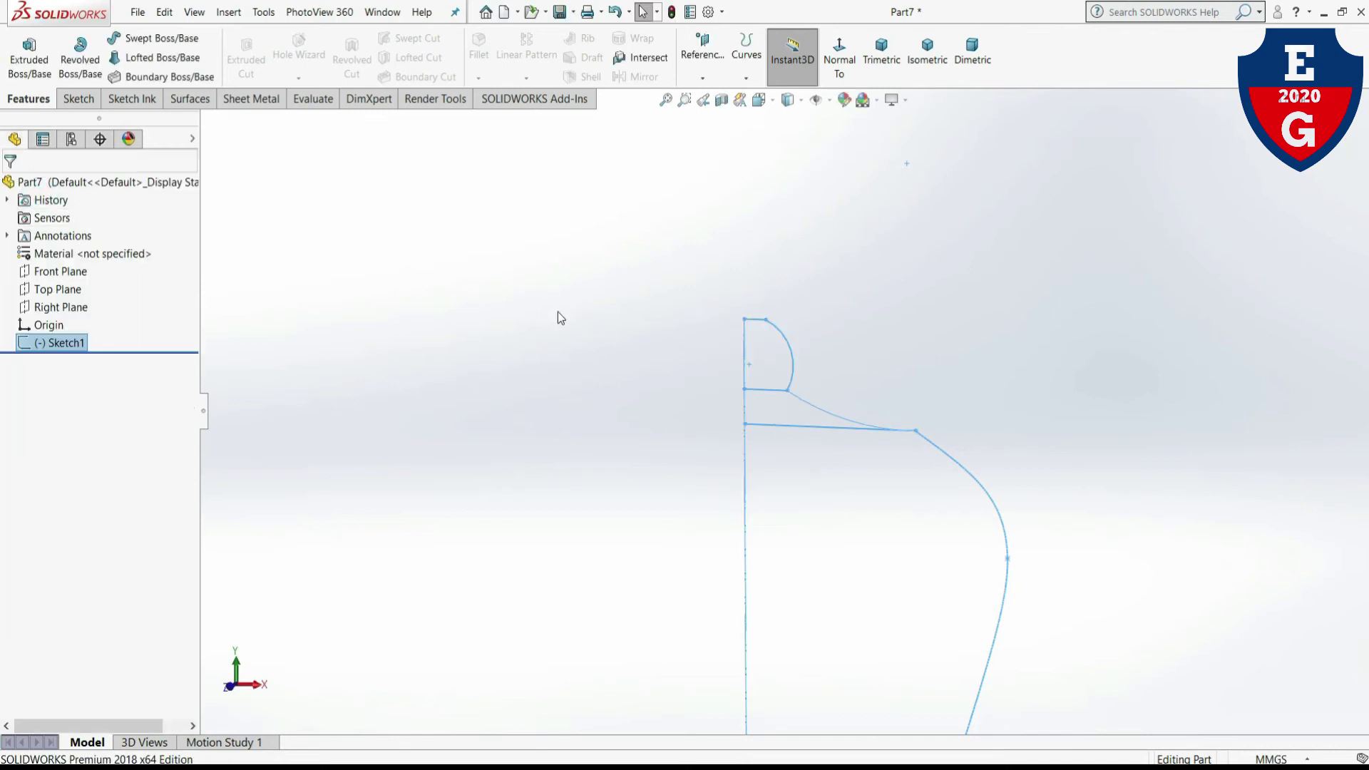
- Restart the revolve, selecting the knob, upper profile, narrow band and stem regions
click(80, 57)
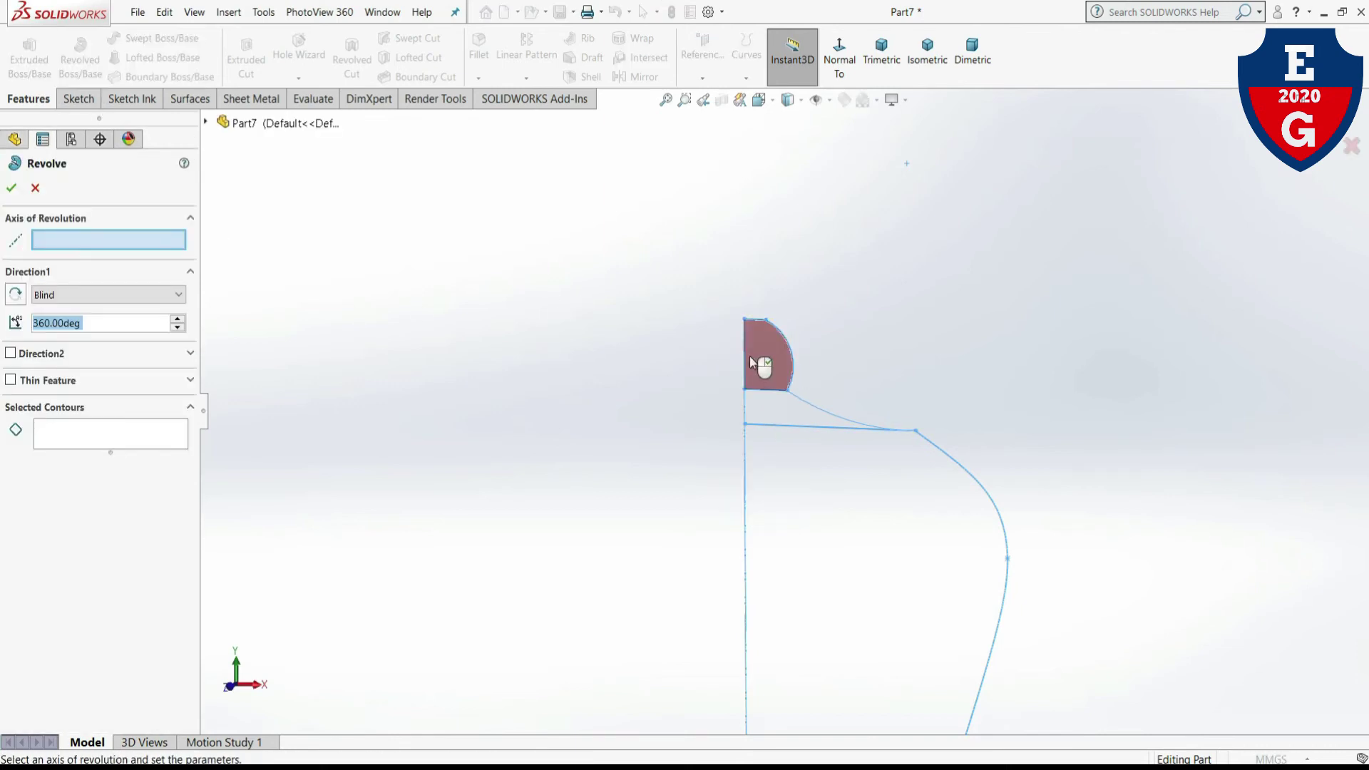
click(754, 358)
click(766, 414)
click(789, 474)
middle_drag(789, 473, 796, 570)
click(796, 572)
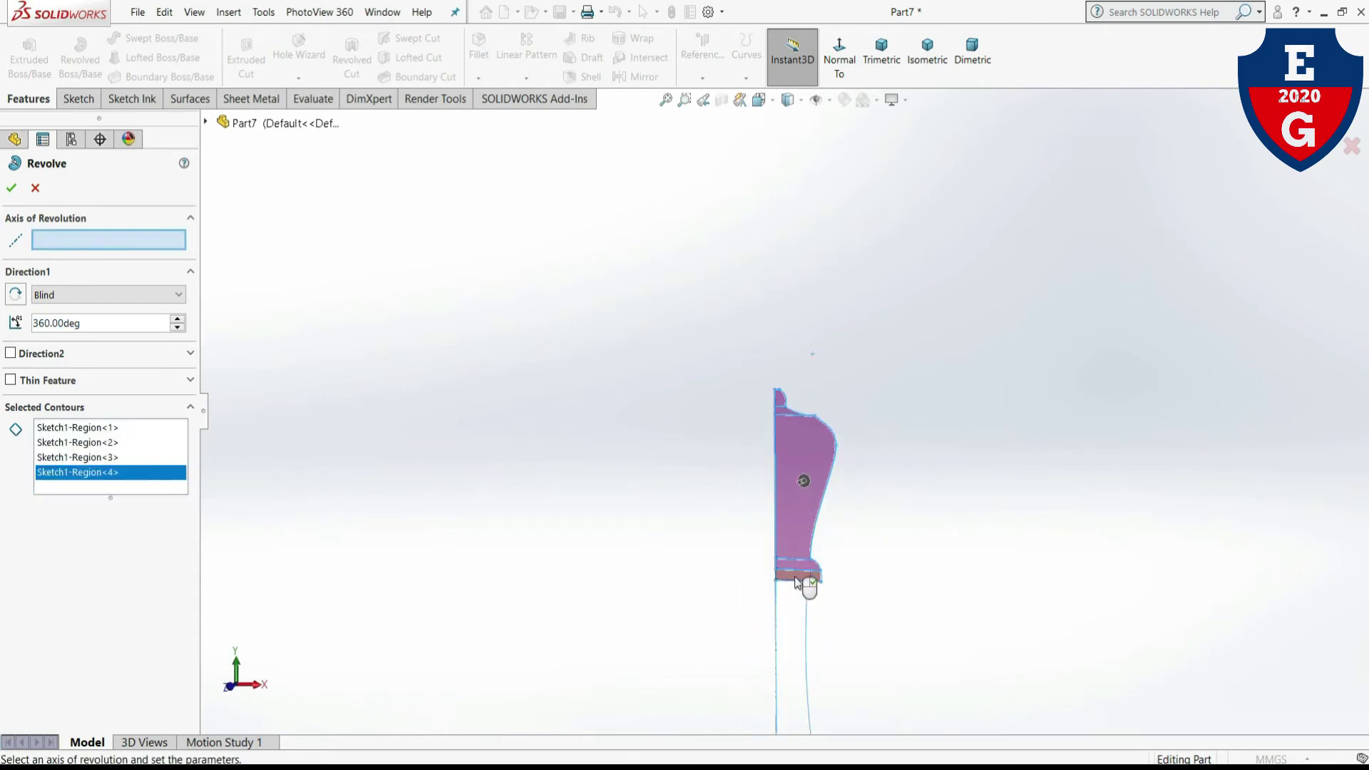
click(793, 606)
- Add the three base regions to the revolve's selected contours
scroll(789, 581, up, 2)
scroll(801, 520, down, 3)
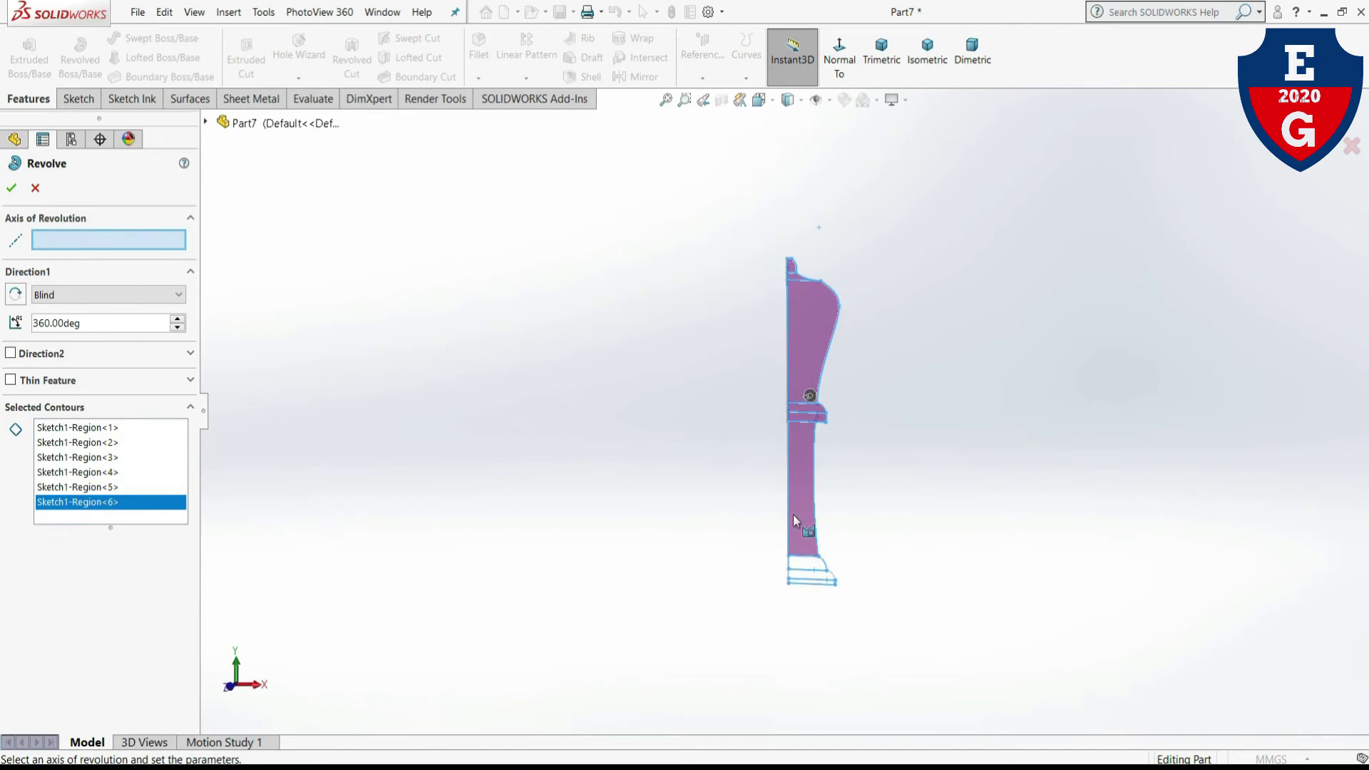
scroll(806, 545, down, 4)
click(736, 421)
click(738, 536)
click(745, 585)
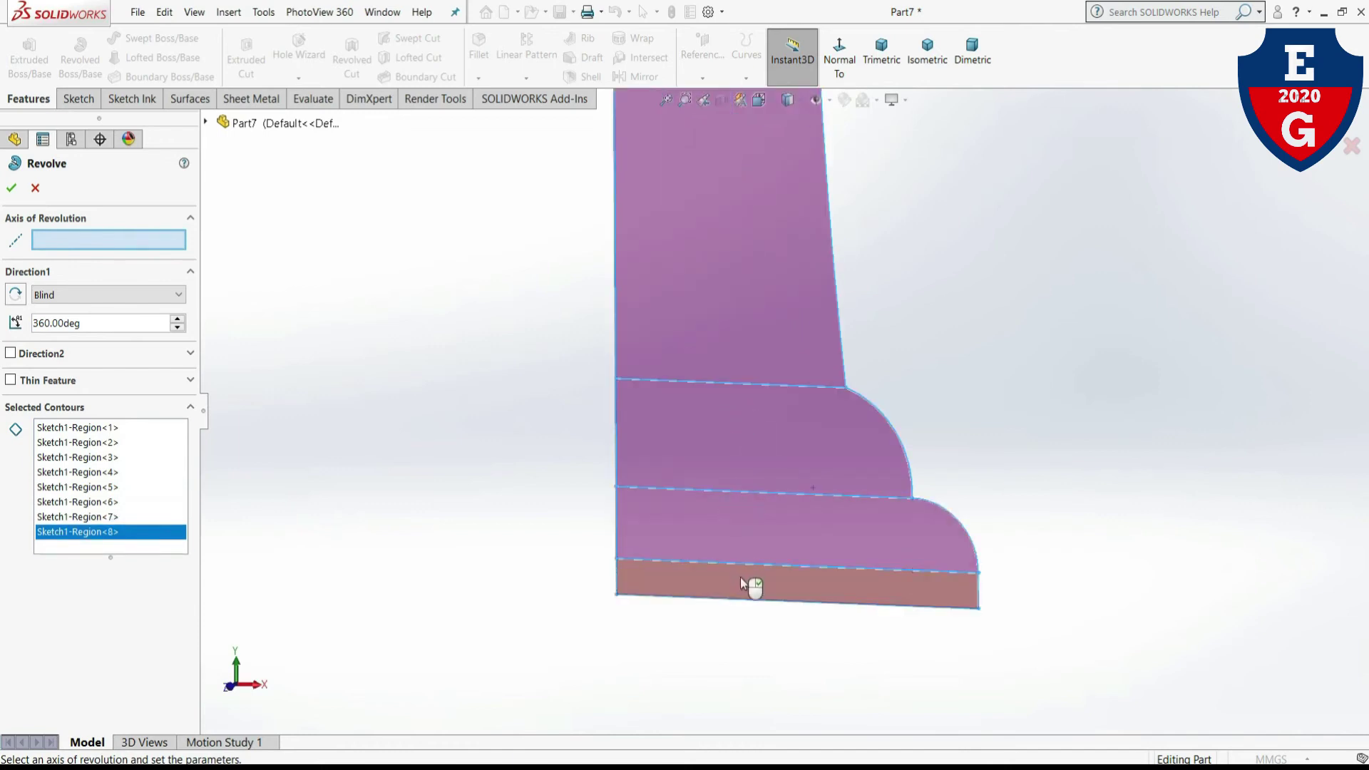
scroll(731, 574, up, 2)
scroll(738, 296, up, 2)
scroll(720, 303, up, 1)
scroll(736, 290, up, 1)
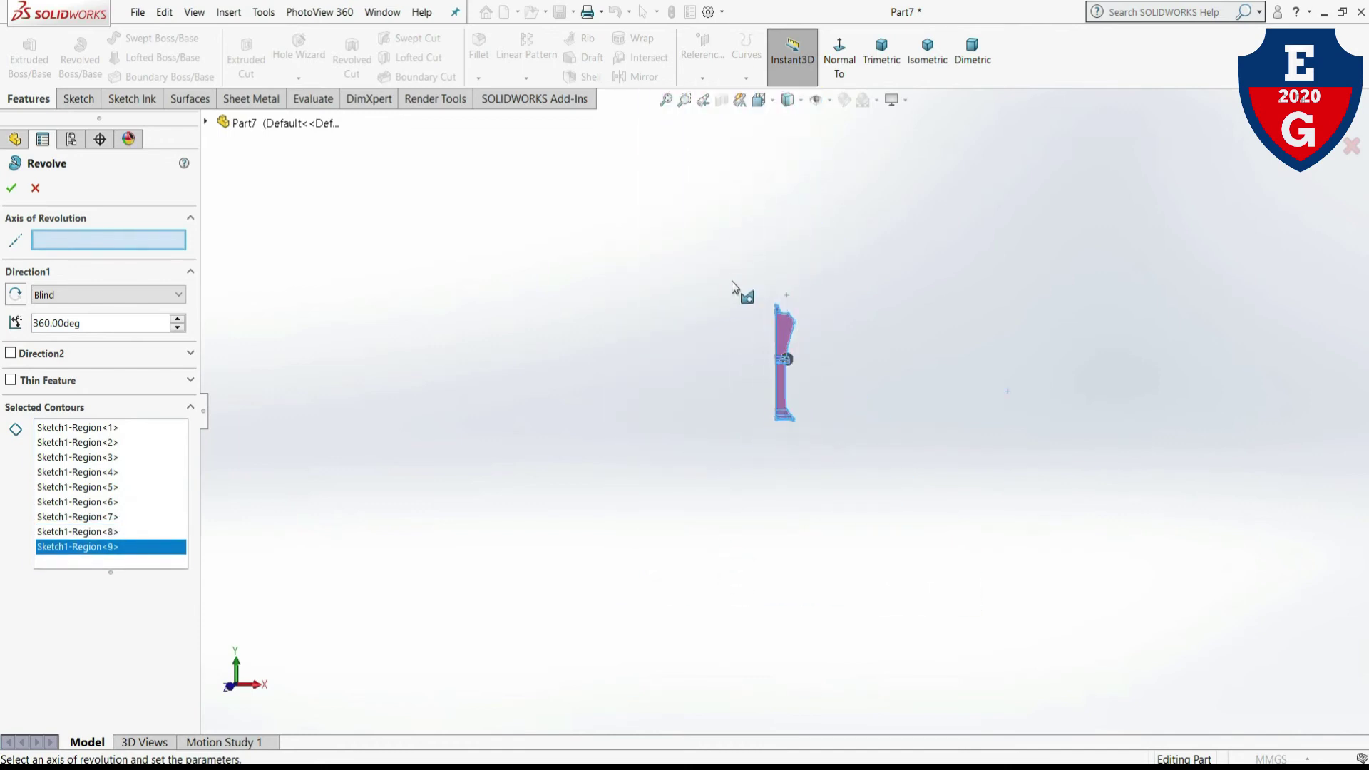
scroll(943, 407, down, 2)
scroll(943, 407, down, 2)
scroll(981, 452, down, 3)
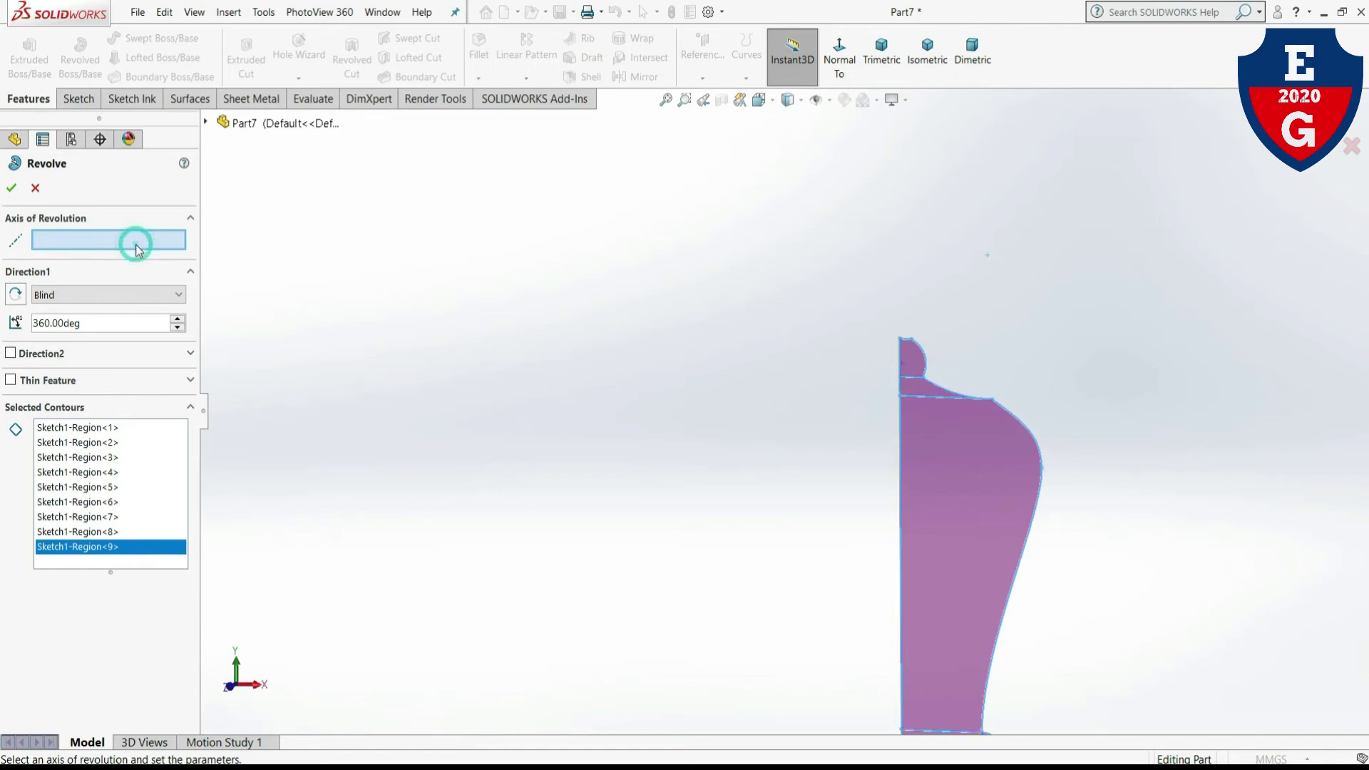
- Remove the stray Contour<1> and set the axis of revolution to the vertical centre line Line15
click(900, 479)
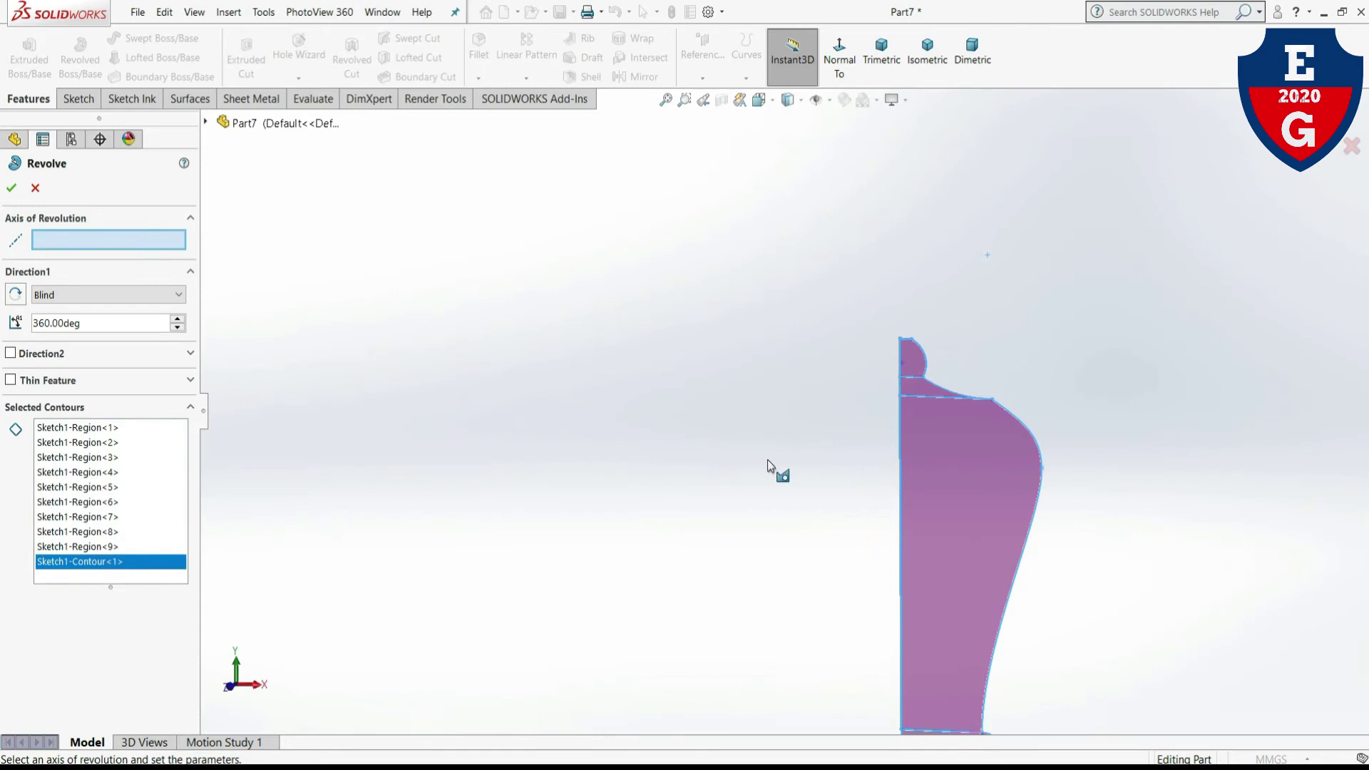
right_click(136, 564)
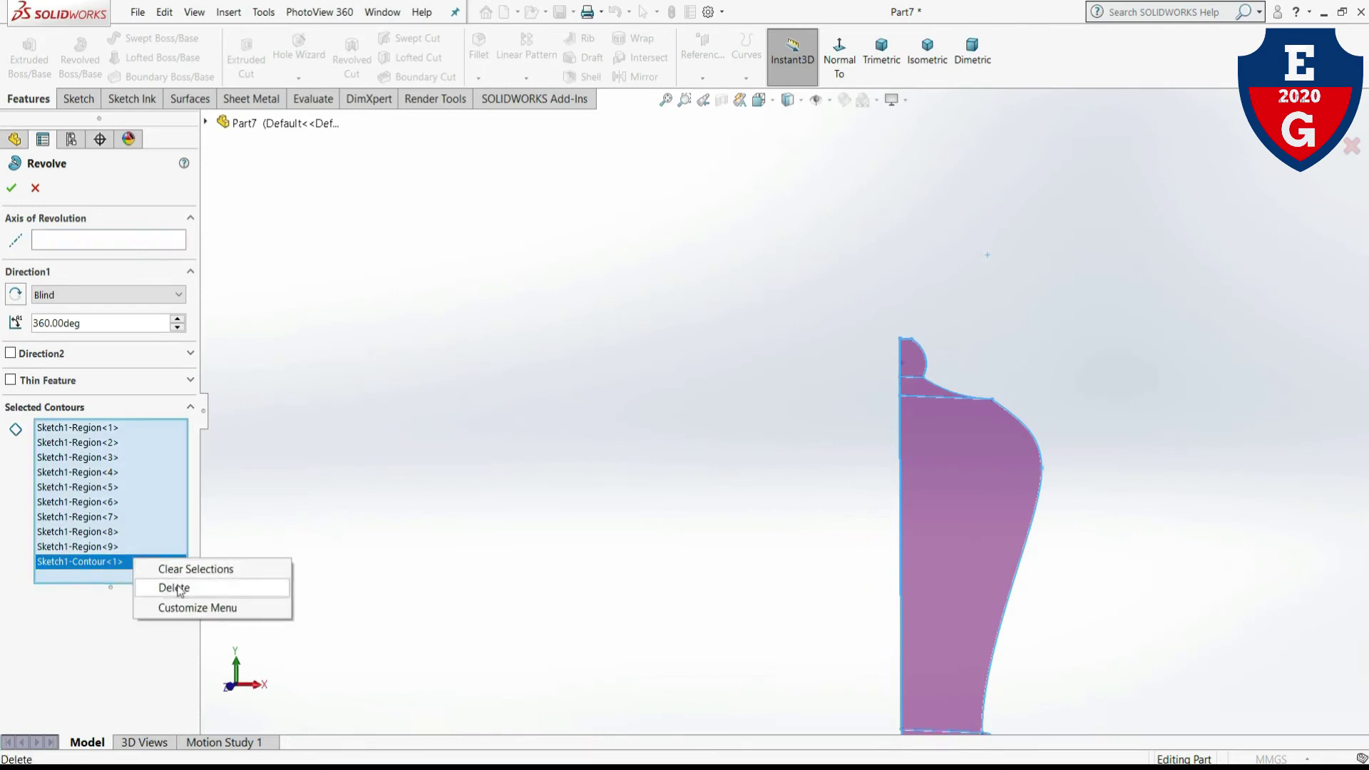
click(175, 587)
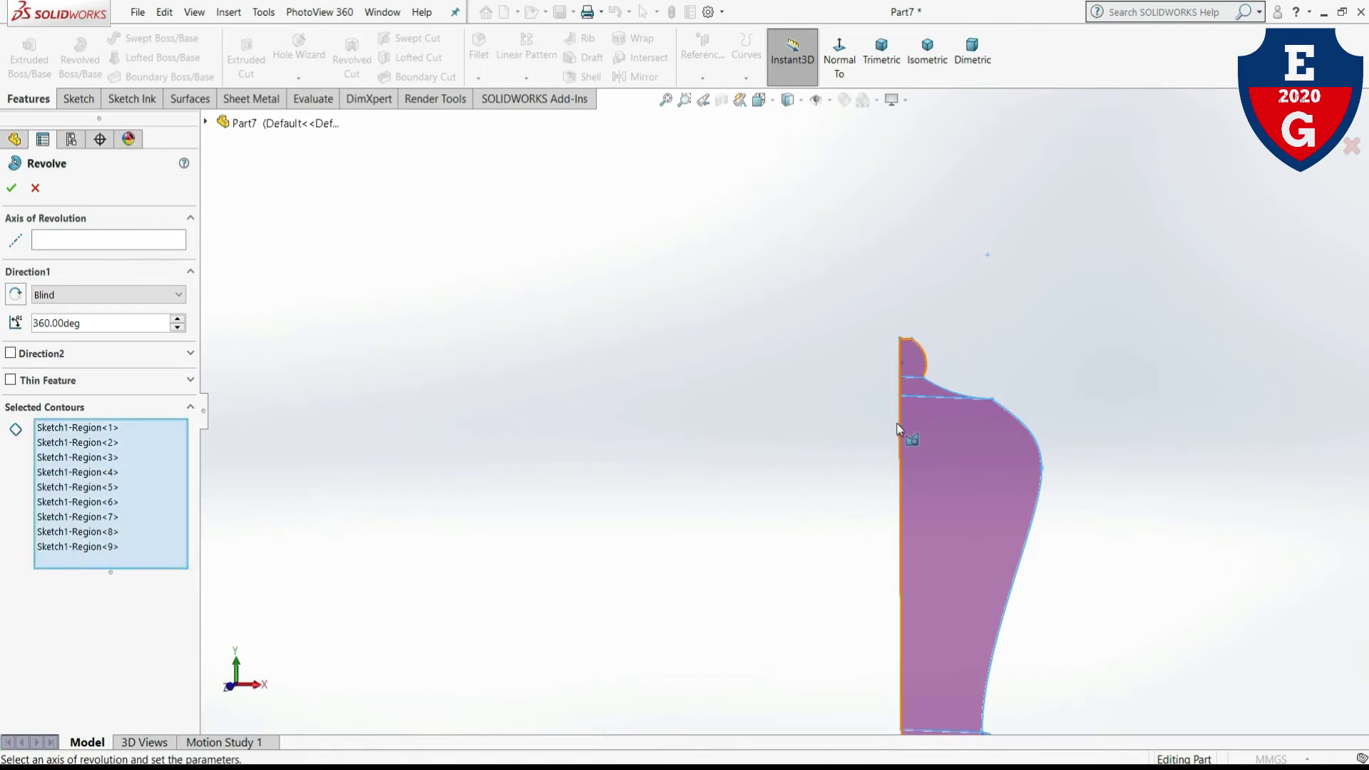
click(57, 246)
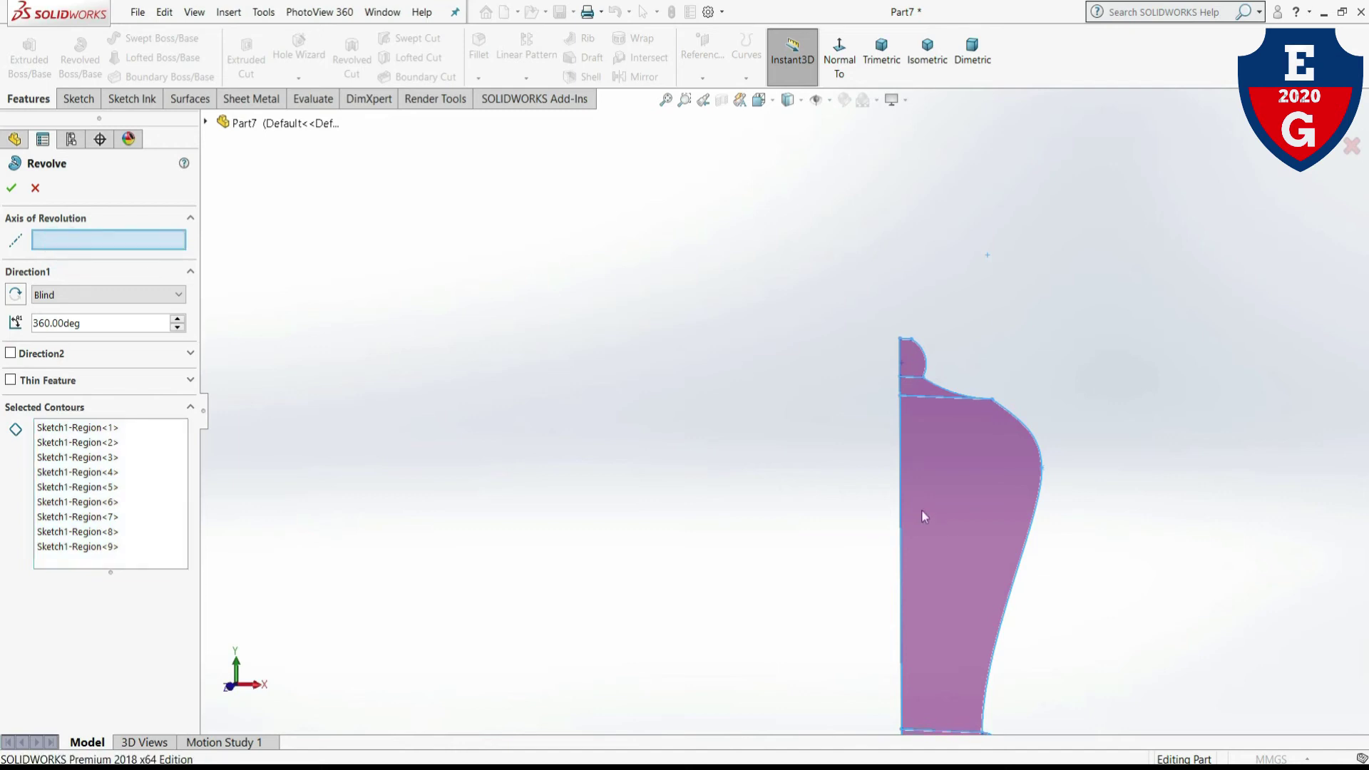
click(900, 509)
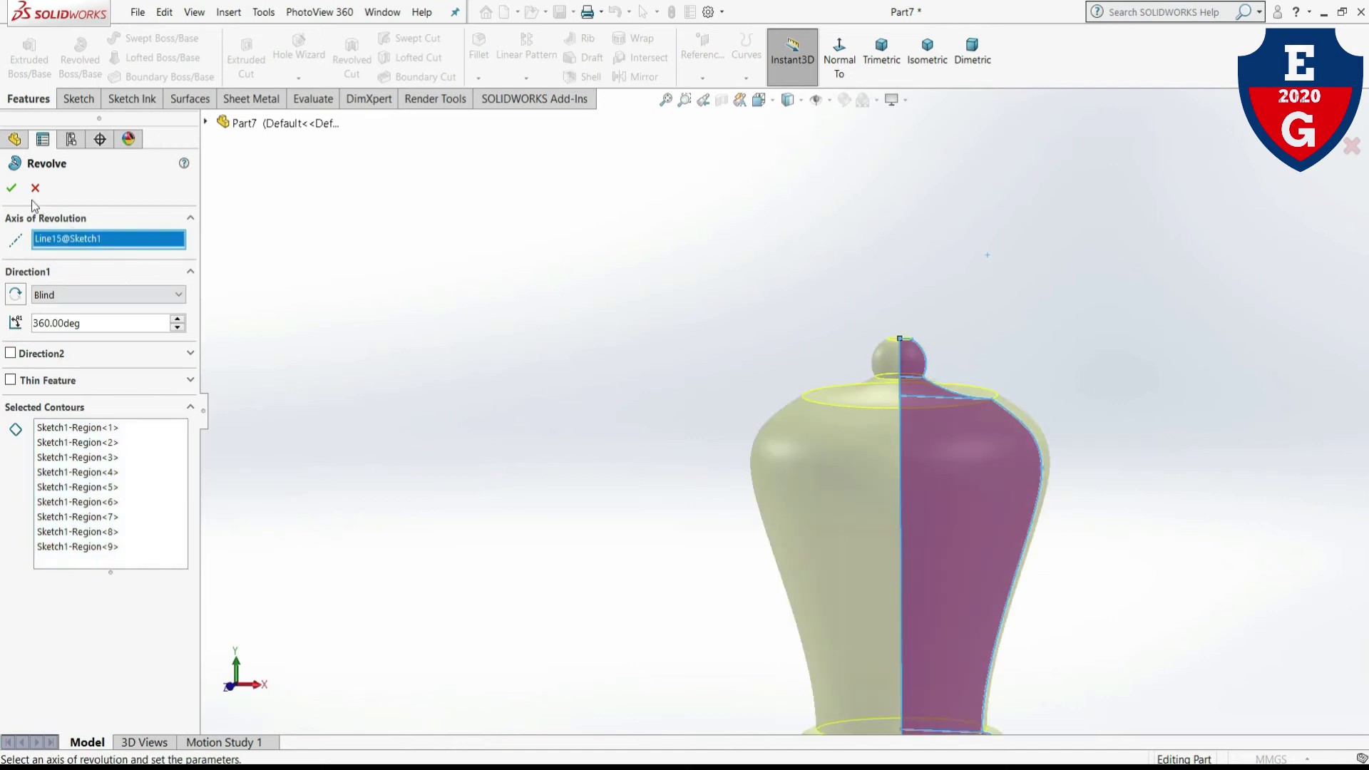
- Accept Revolve1 to create the solid queen body
click(10, 189)
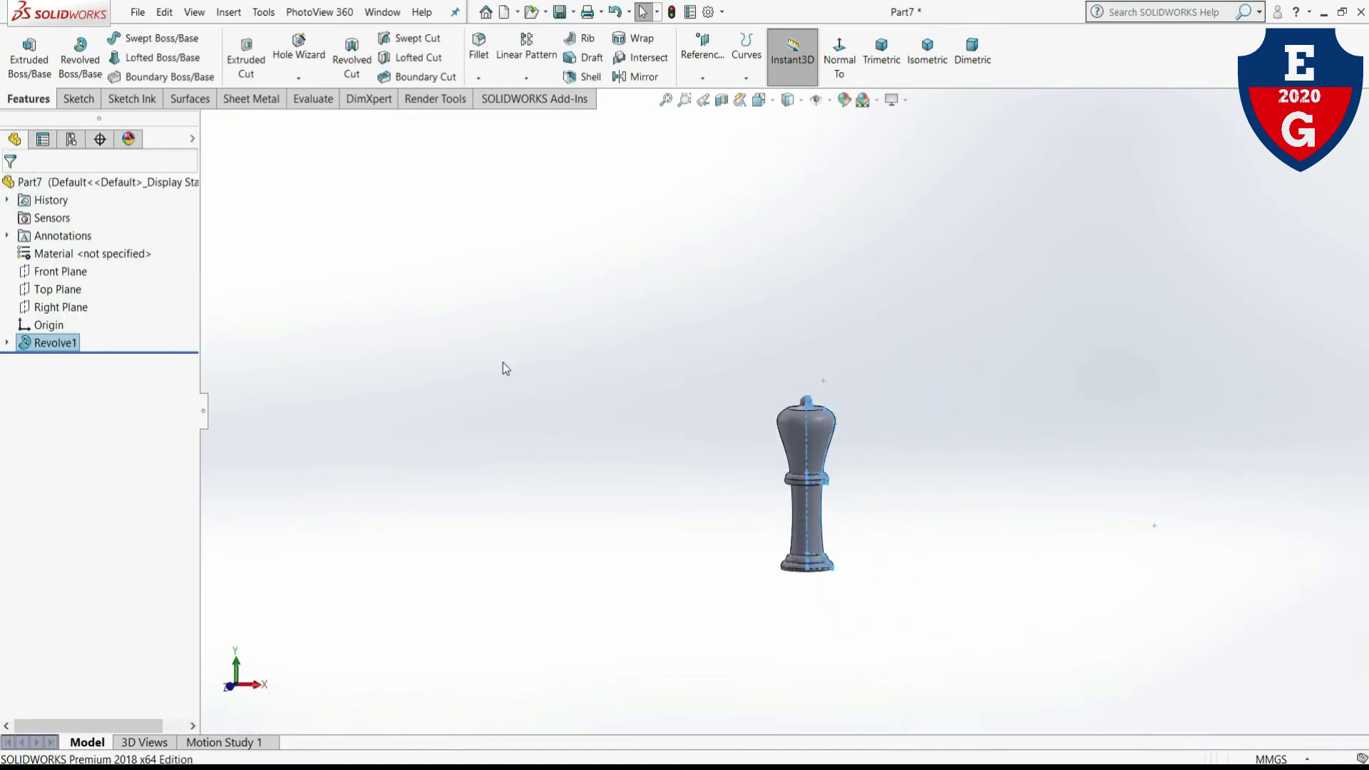
scroll(756, 406, down, 3)
scroll(716, 414, down, 4)
scroll(716, 414, up, 2)
scroll(715, 413, up, 4)
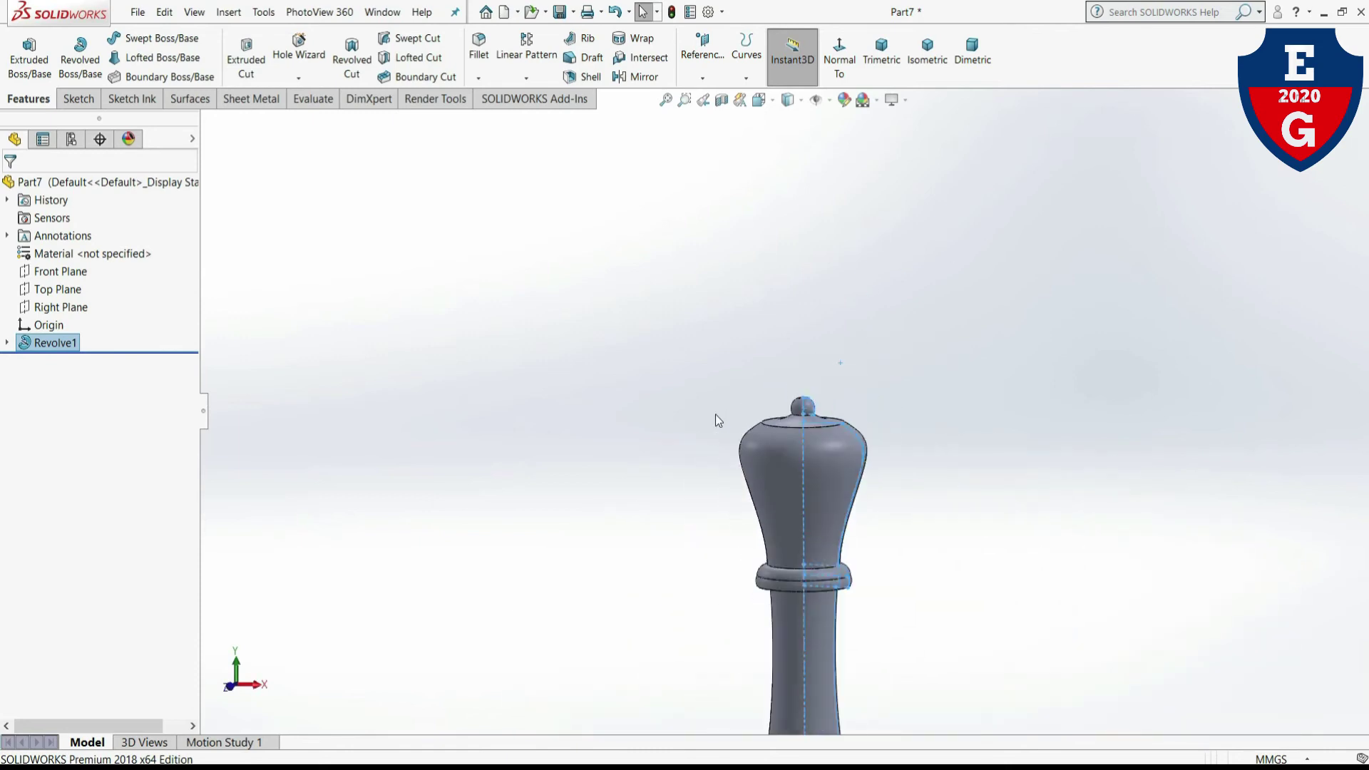
scroll(733, 482, up, 2)
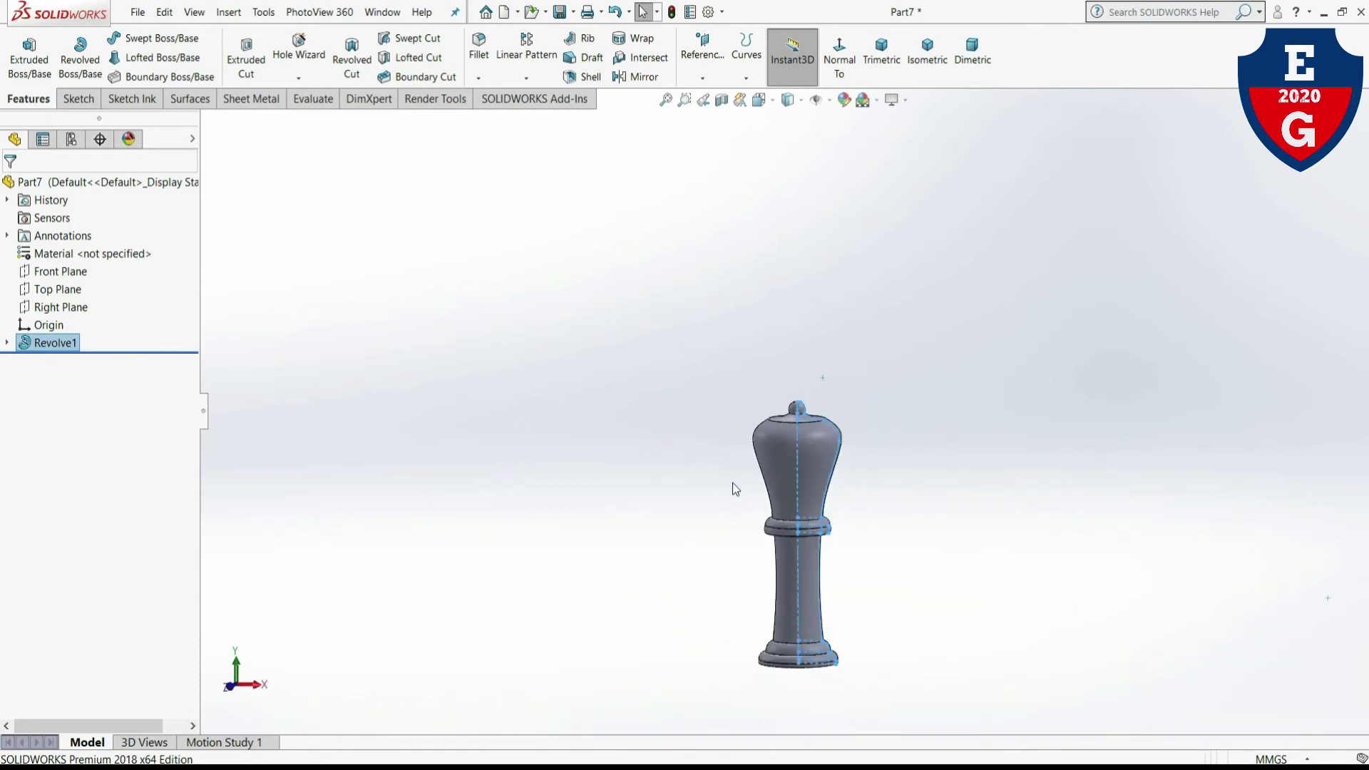
- Apply the Plain White scene and orbit to view the piece from above
click(865, 100)
click(888, 141)
scroll(837, 425, down, 2)
scroll(835, 424, up, 2)
middle_drag(834, 425, 849, 550)
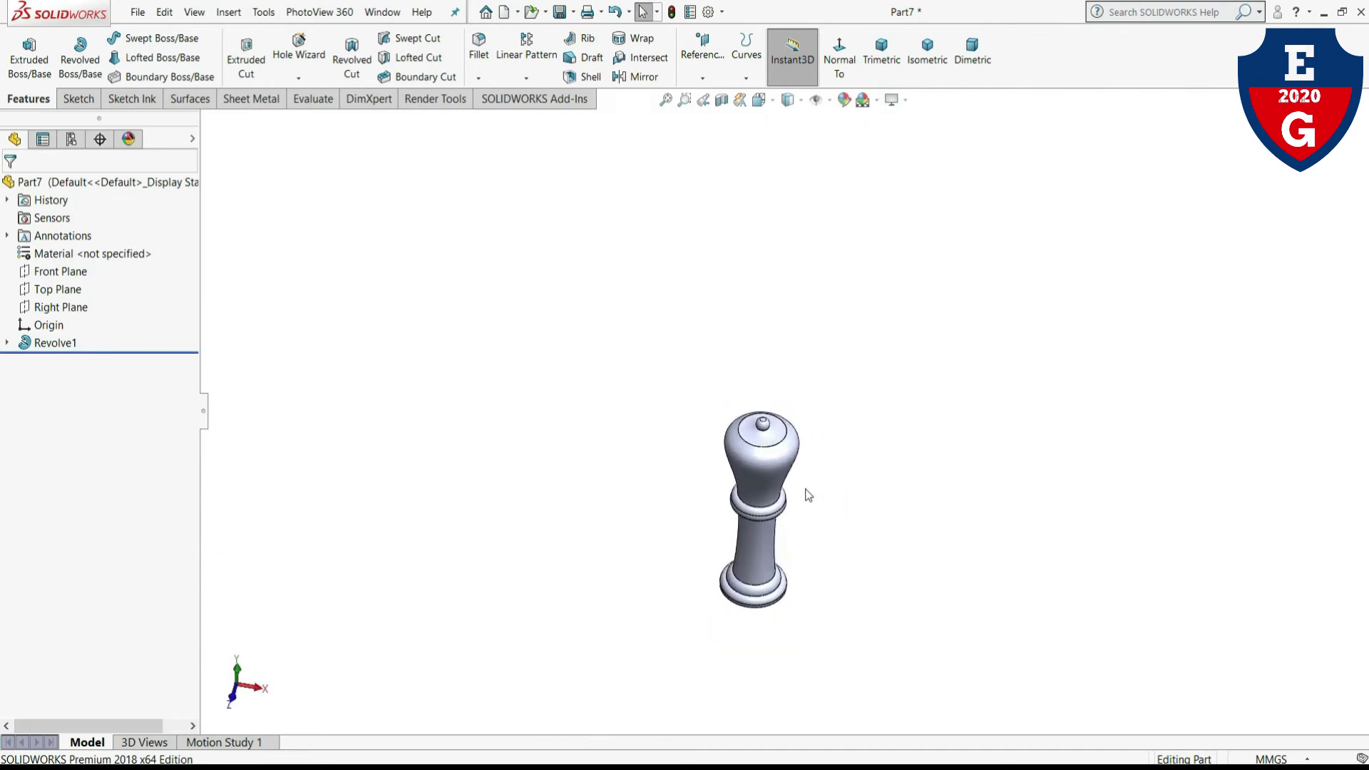
- Start a Top Plane sketch viewed from above and draw a construction circle at the origin
click(68, 290)
click(73, 272)
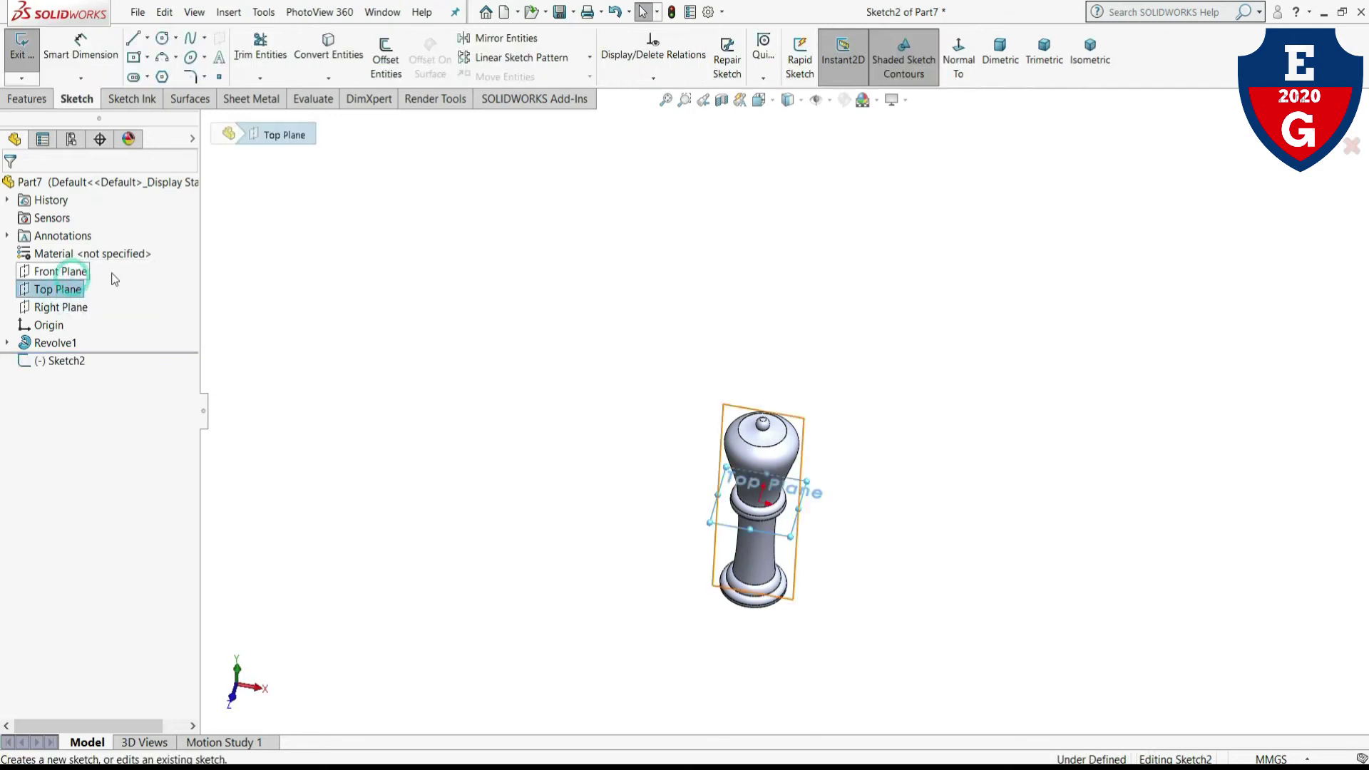
click(959, 59)
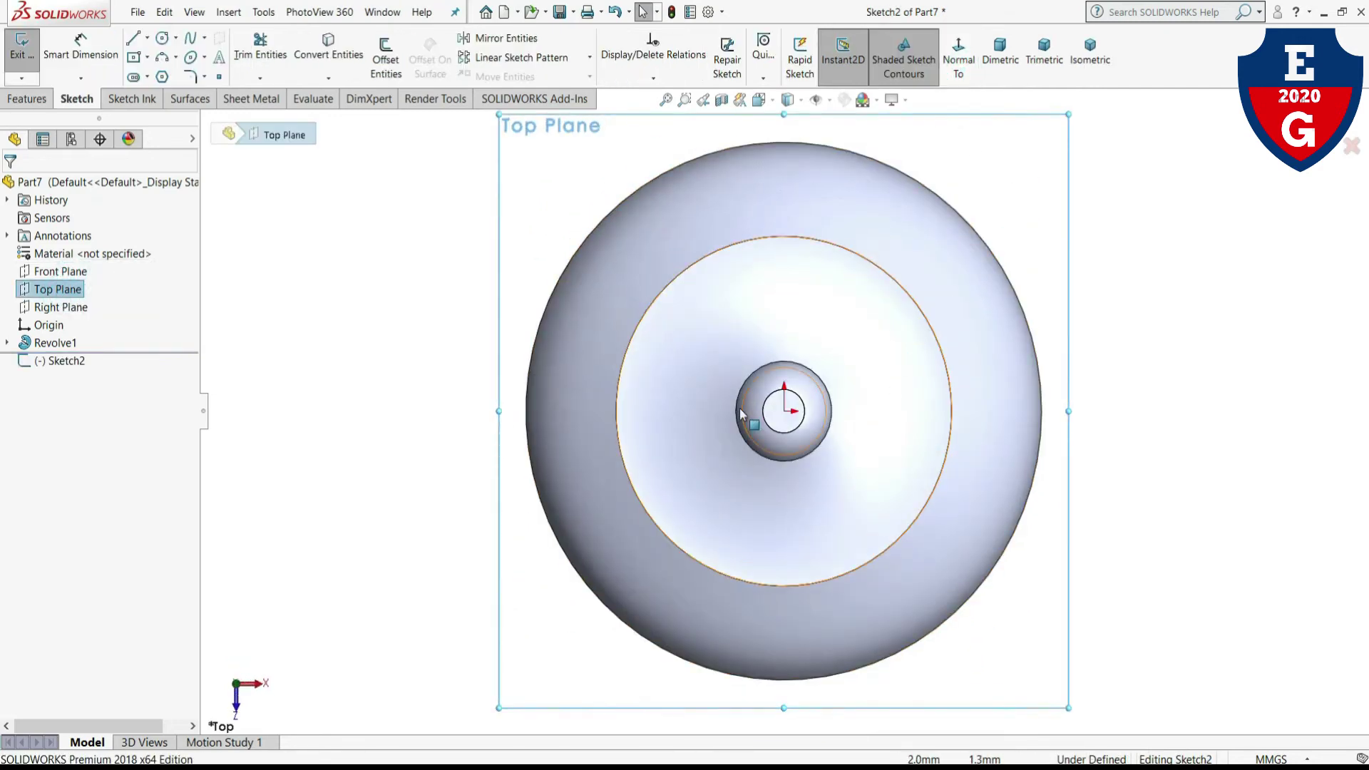
click(147, 40)
click(176, 39)
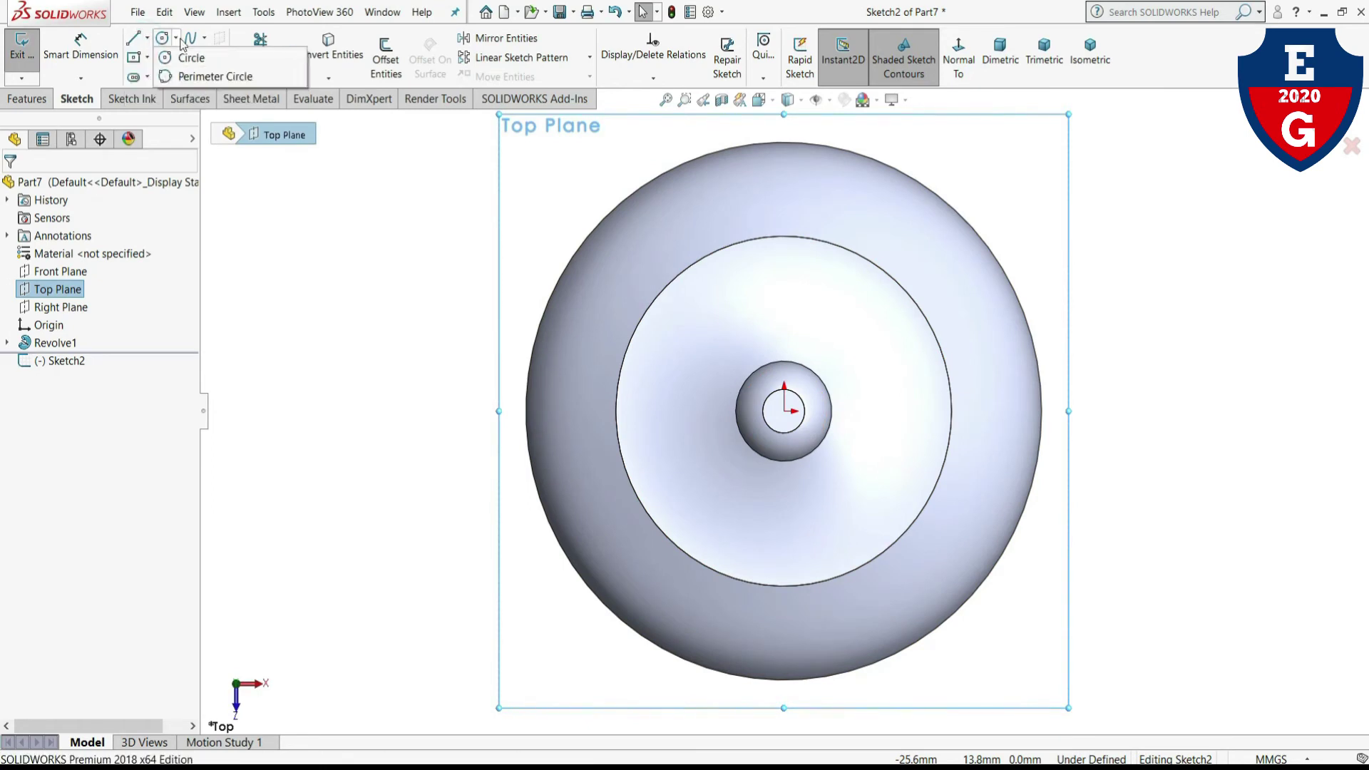
click(184, 59)
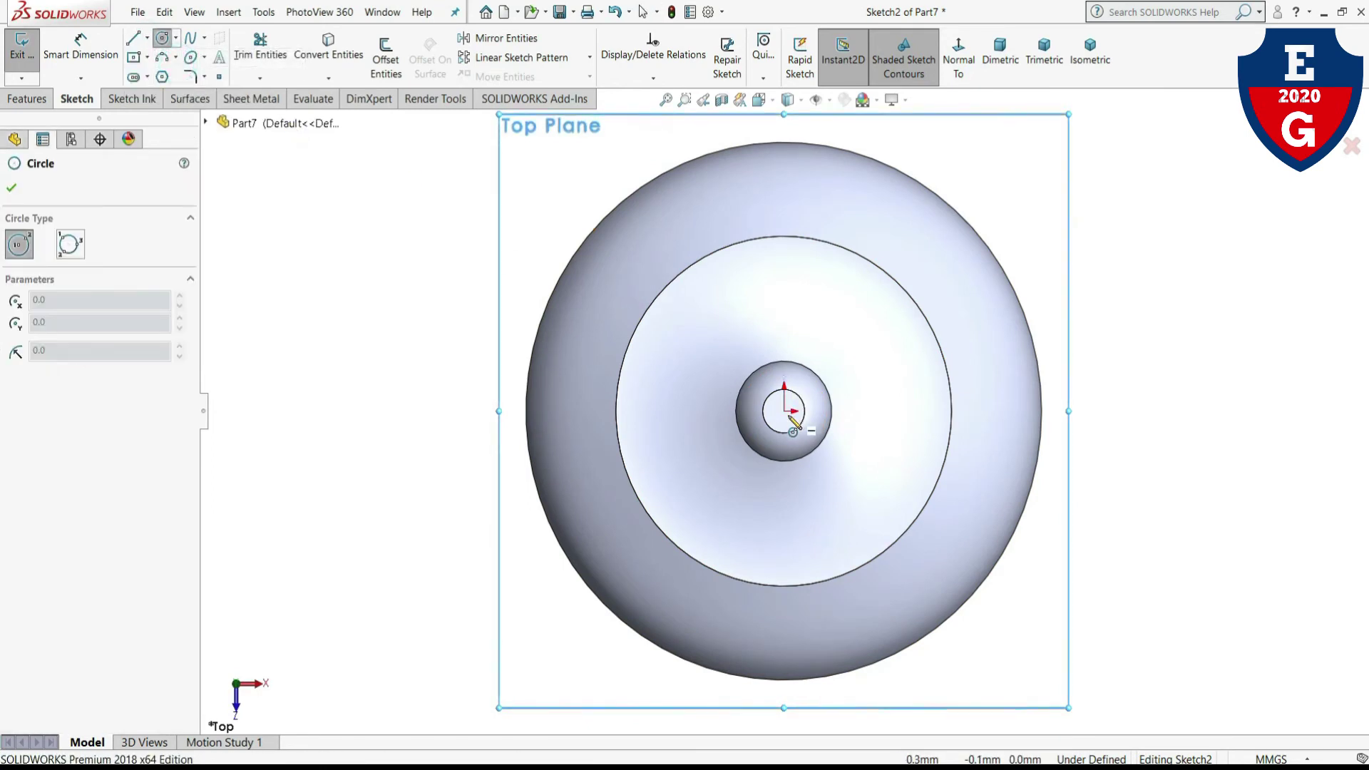
click(784, 412)
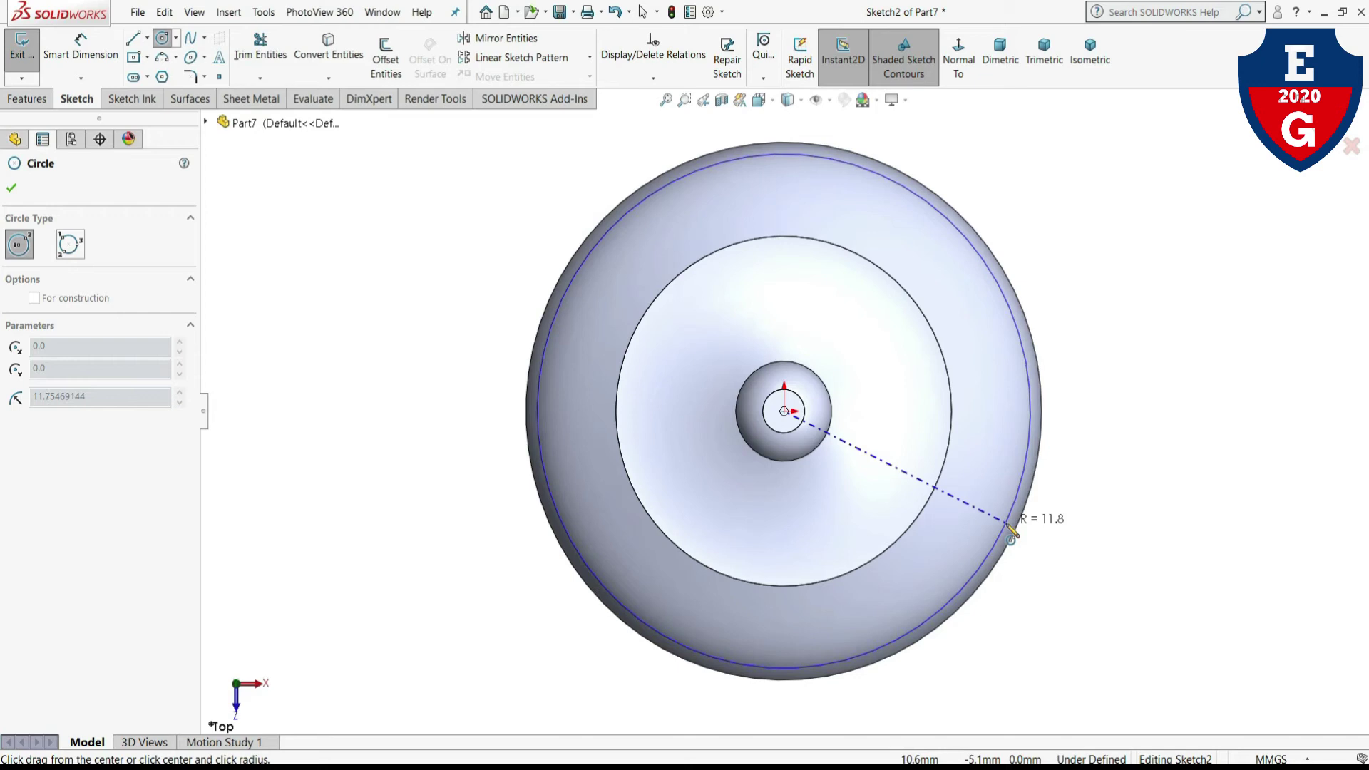
click(1007, 524)
click(34, 378)
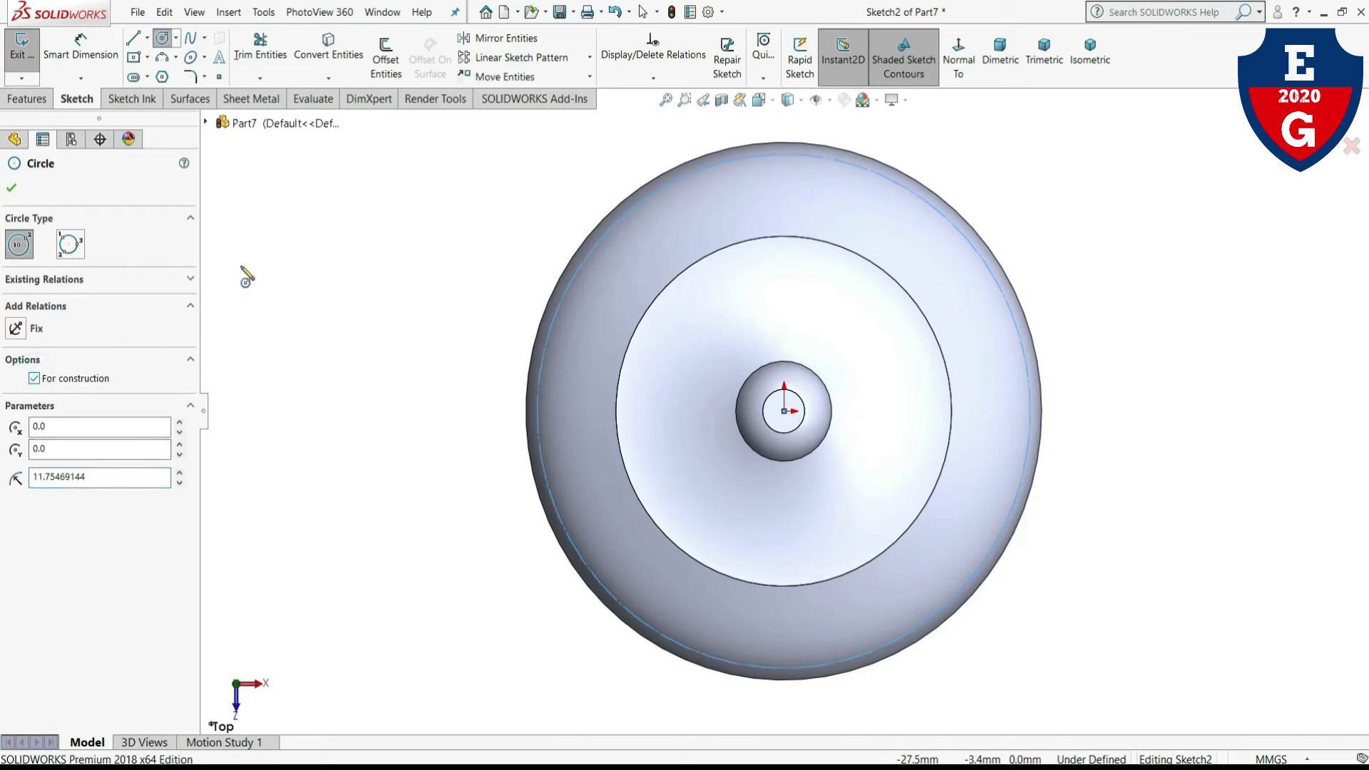
- Draw a horizontal centerline from the origin out past the rim
click(132, 38)
click(146, 38)
click(171, 61)
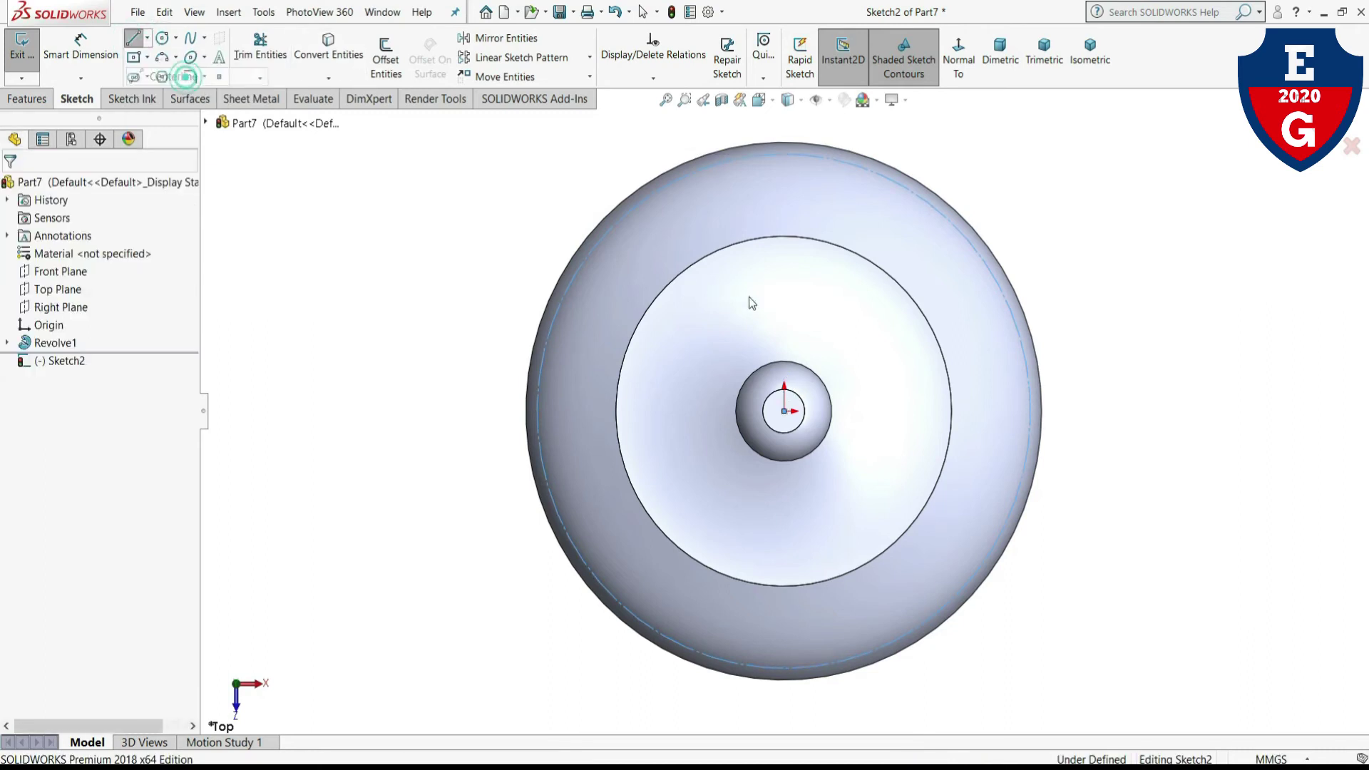
click(785, 412)
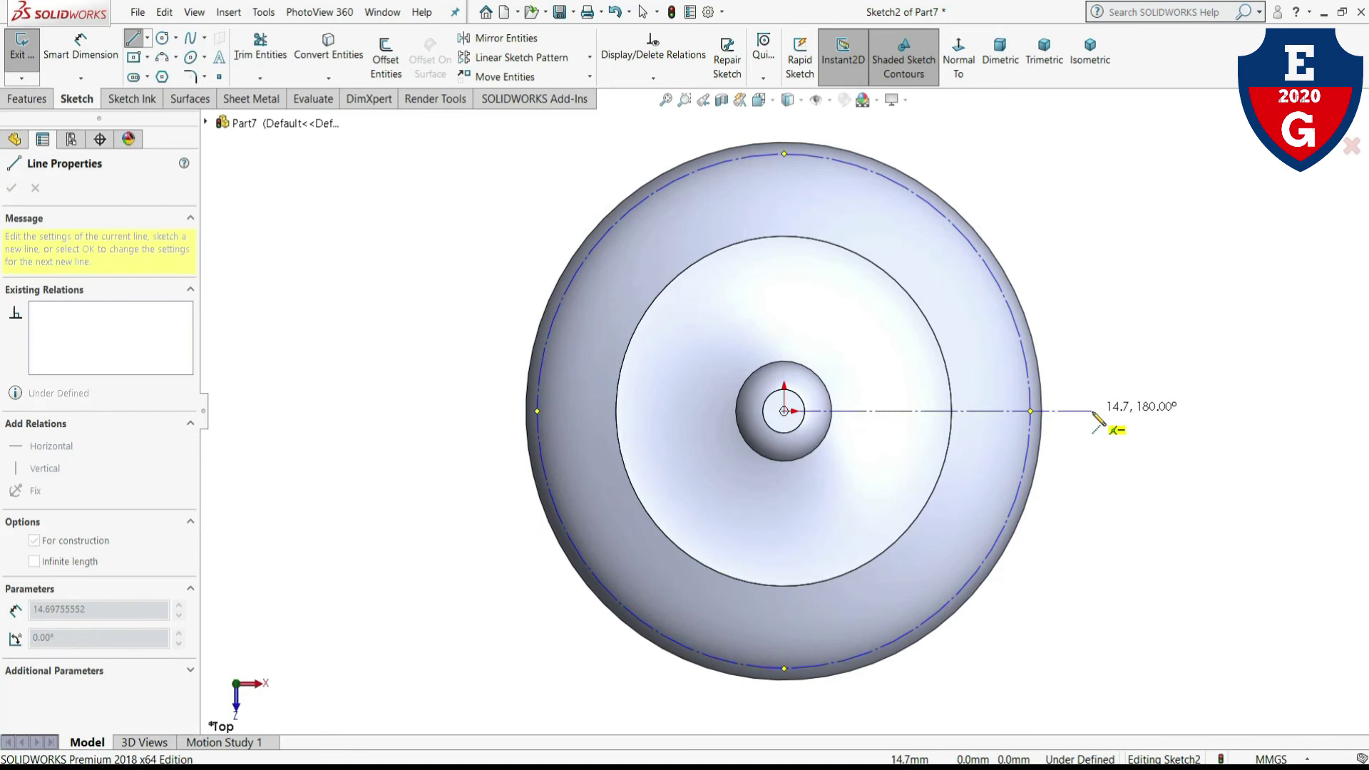
click(1092, 413)
right_click(1092, 412)
click(1127, 425)
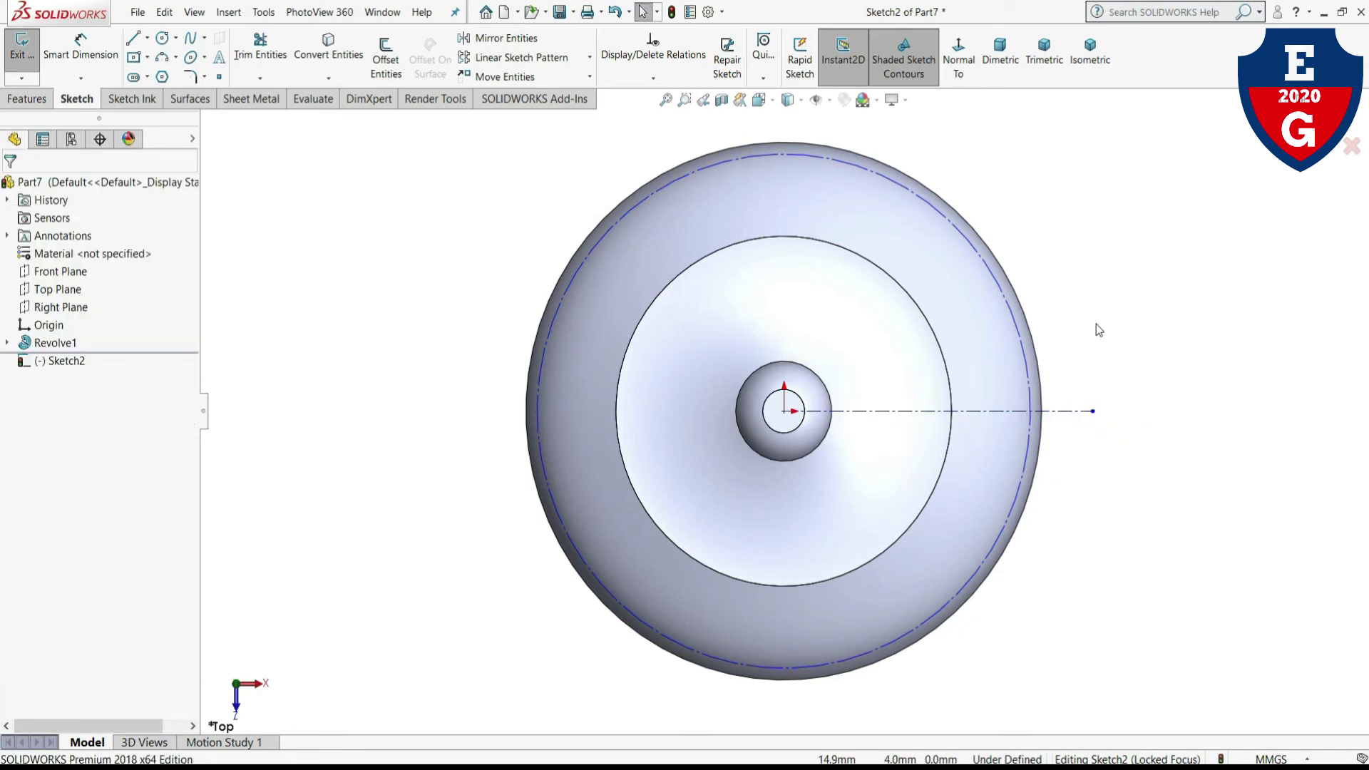
- Draw a centre rectangle on the intersection of the centerline and circle
click(147, 59)
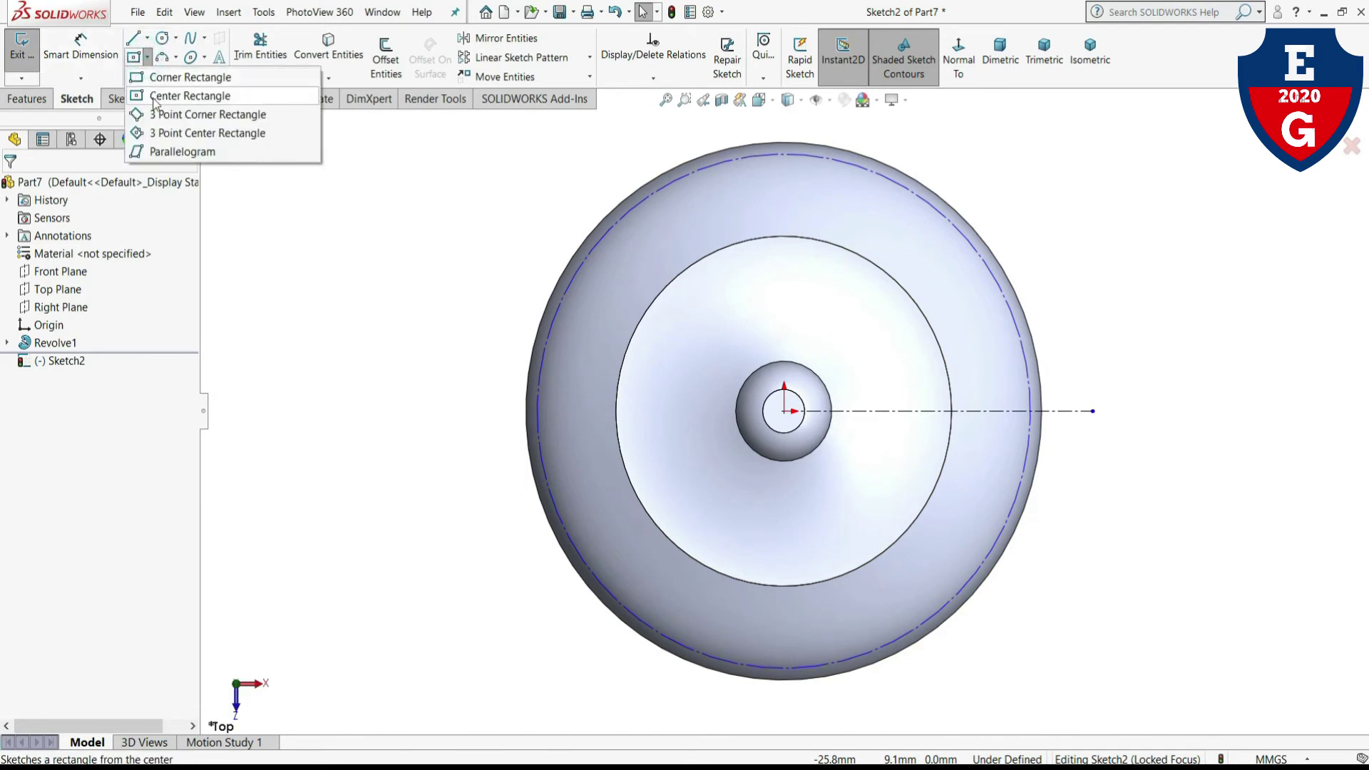
click(153, 96)
scroll(1080, 392, down, 5)
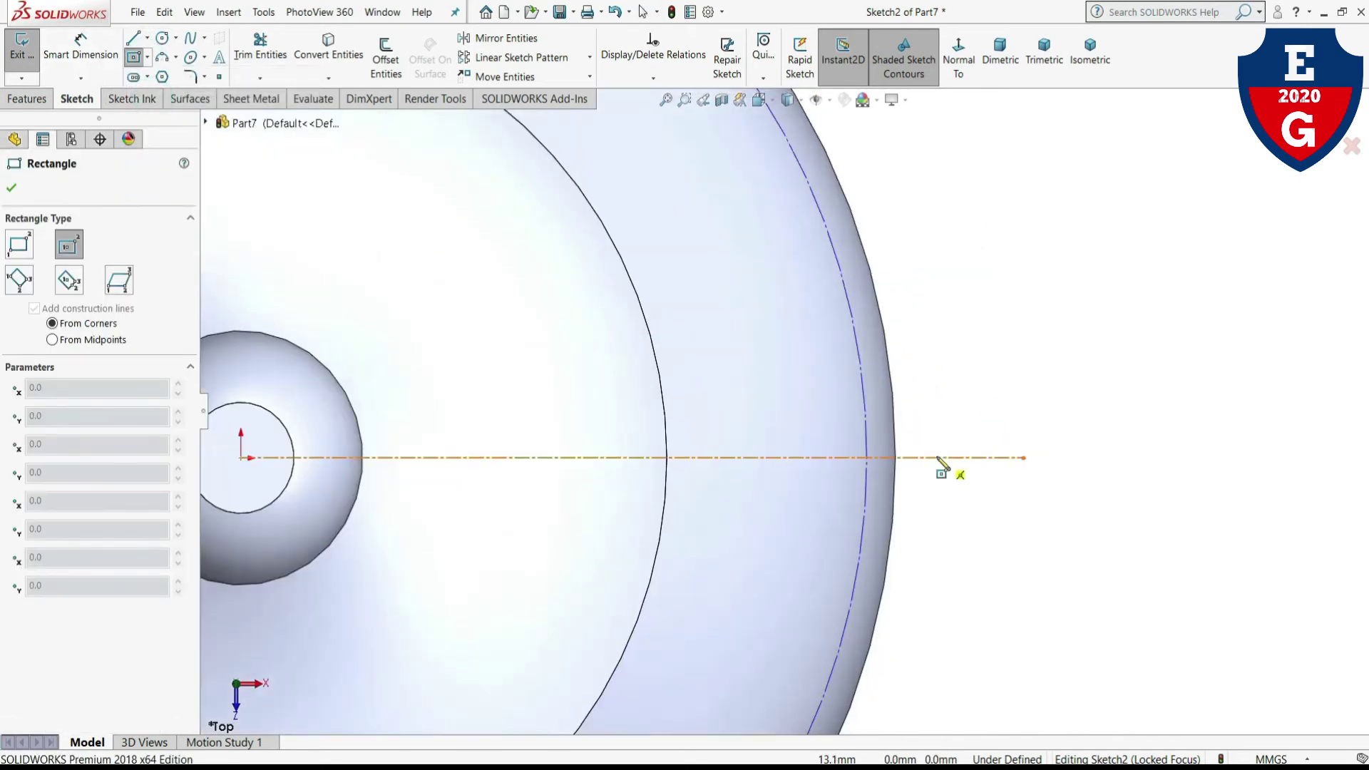
click(867, 458)
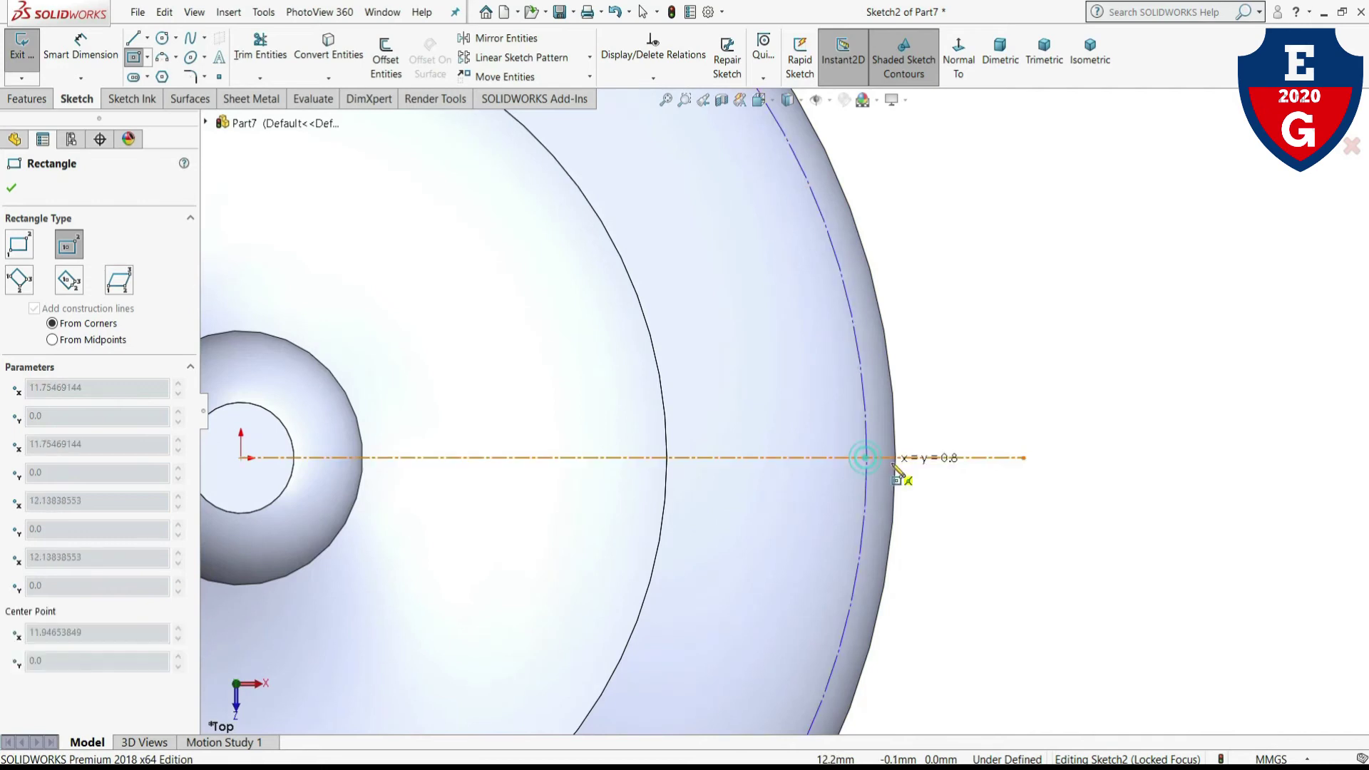
click(954, 475)
right_click(964, 501)
click(993, 515)
- Dimension the rectangle 1 mm wide and 0.5 mm tall
key(d)
click(911, 476)
click(902, 512)
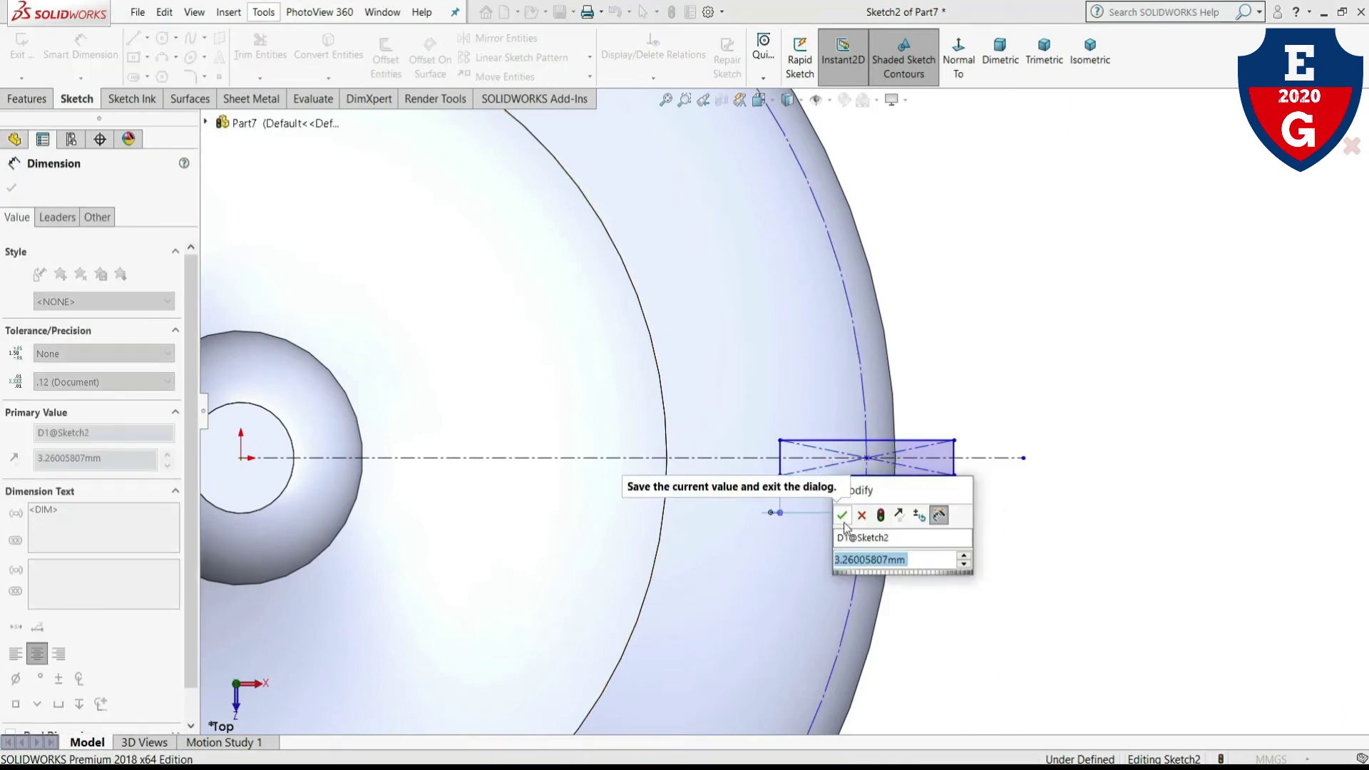
text(2)
key(Return)
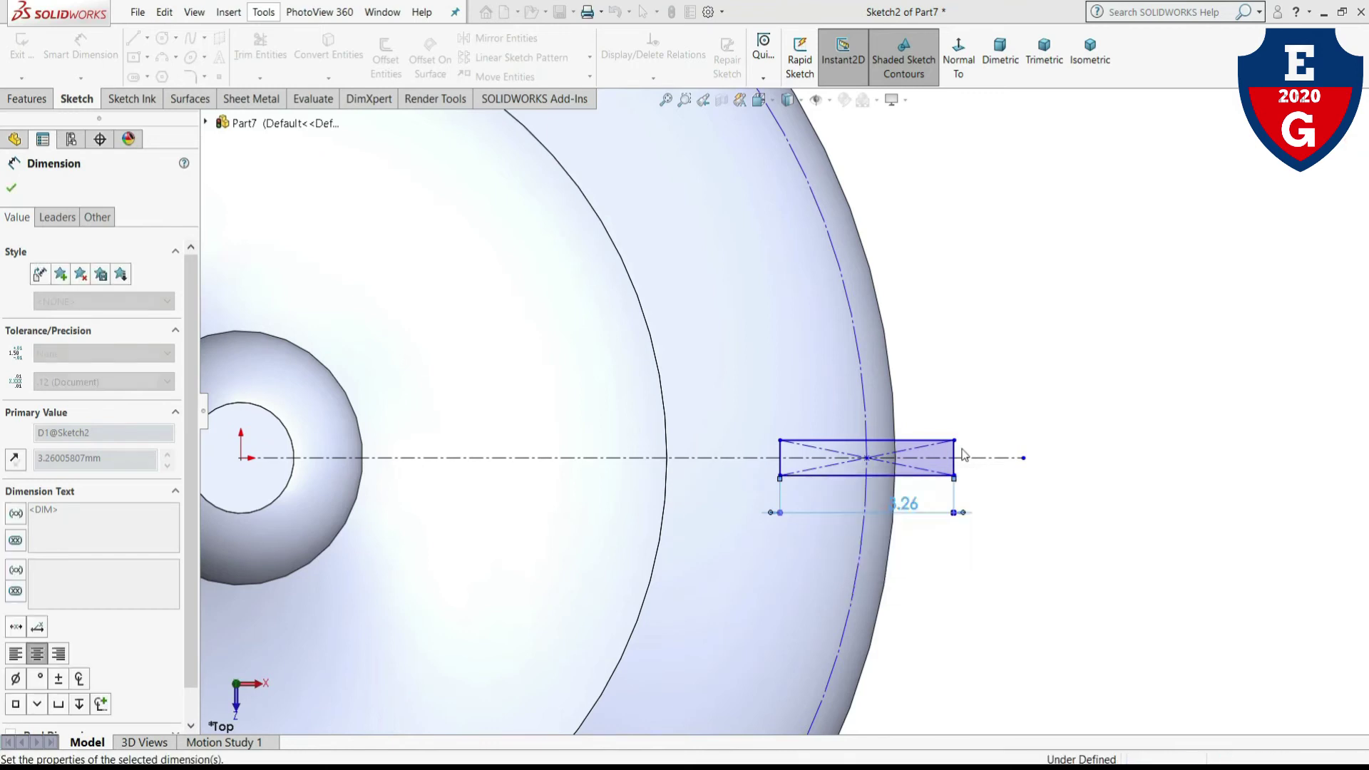
click(919, 468)
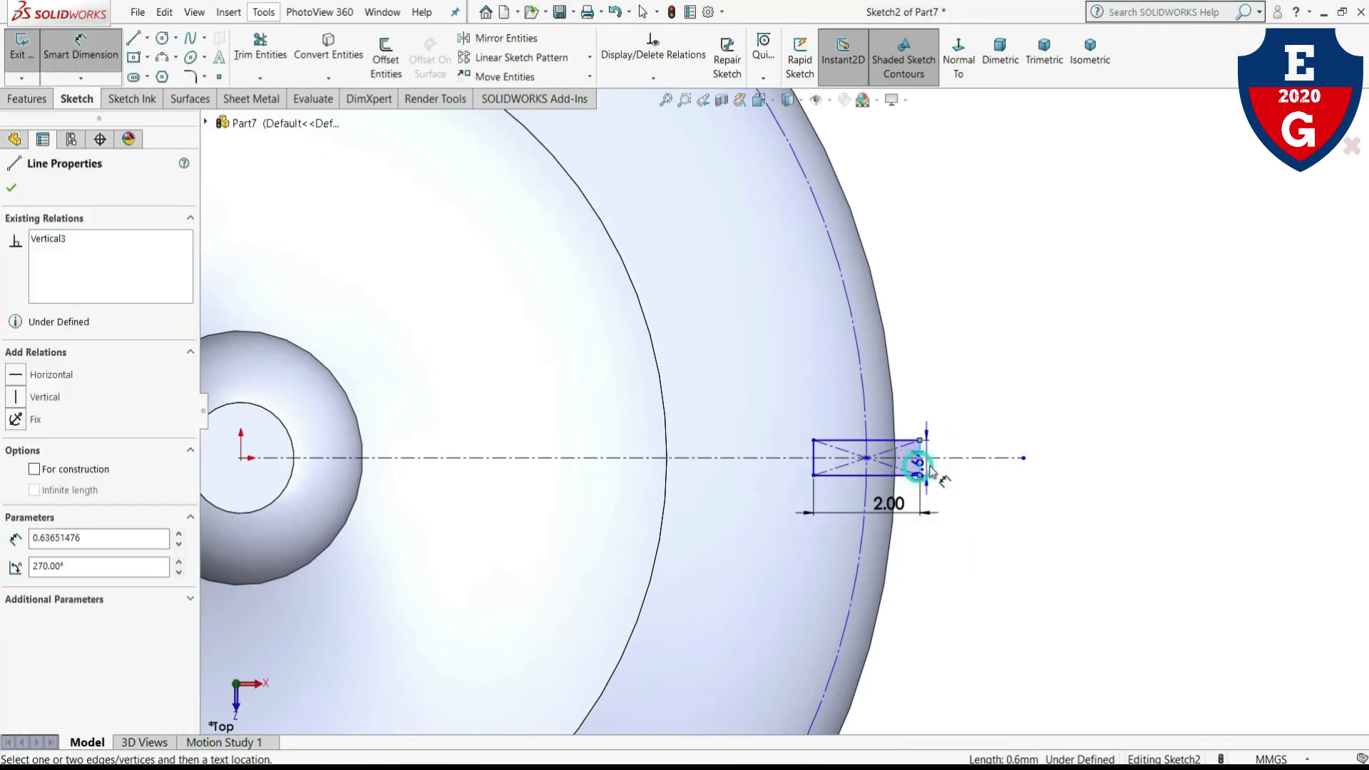
click(956, 462)
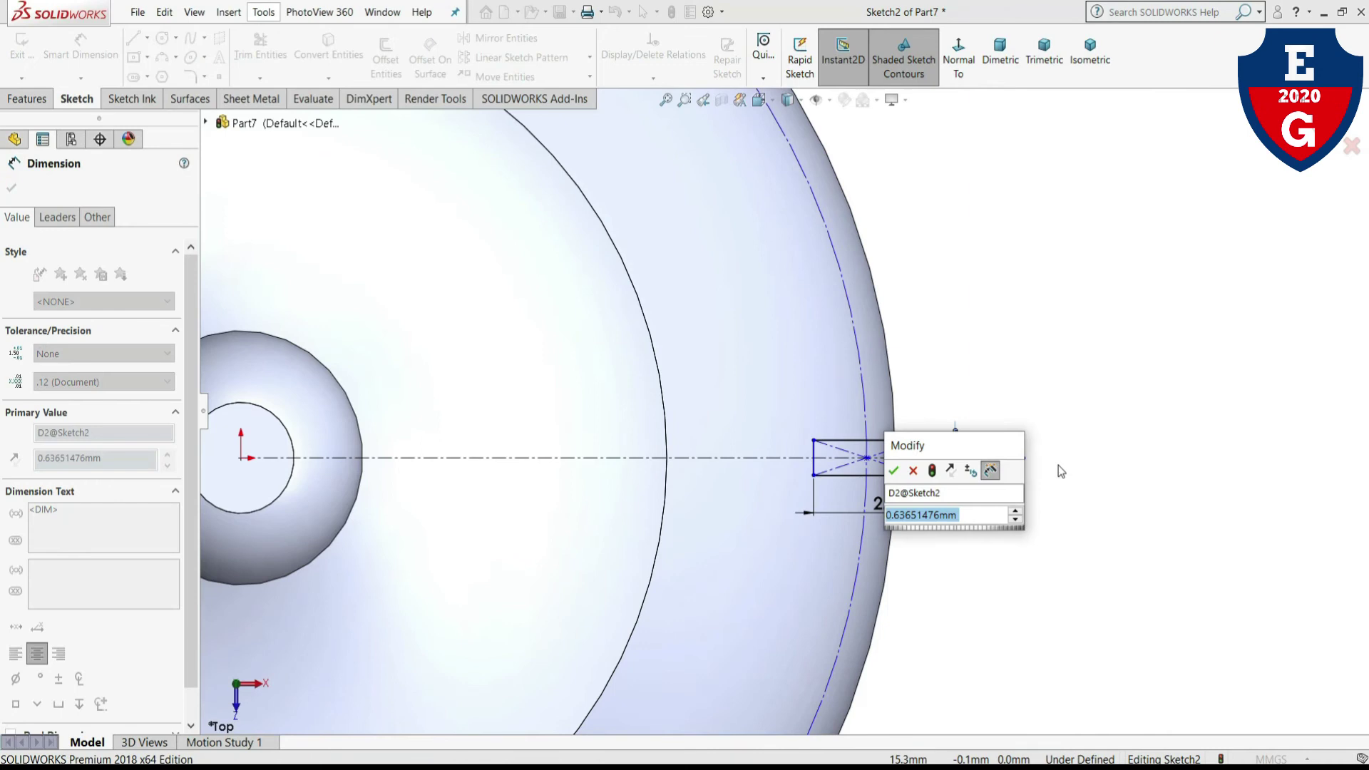
text(0.5)
key(Return)
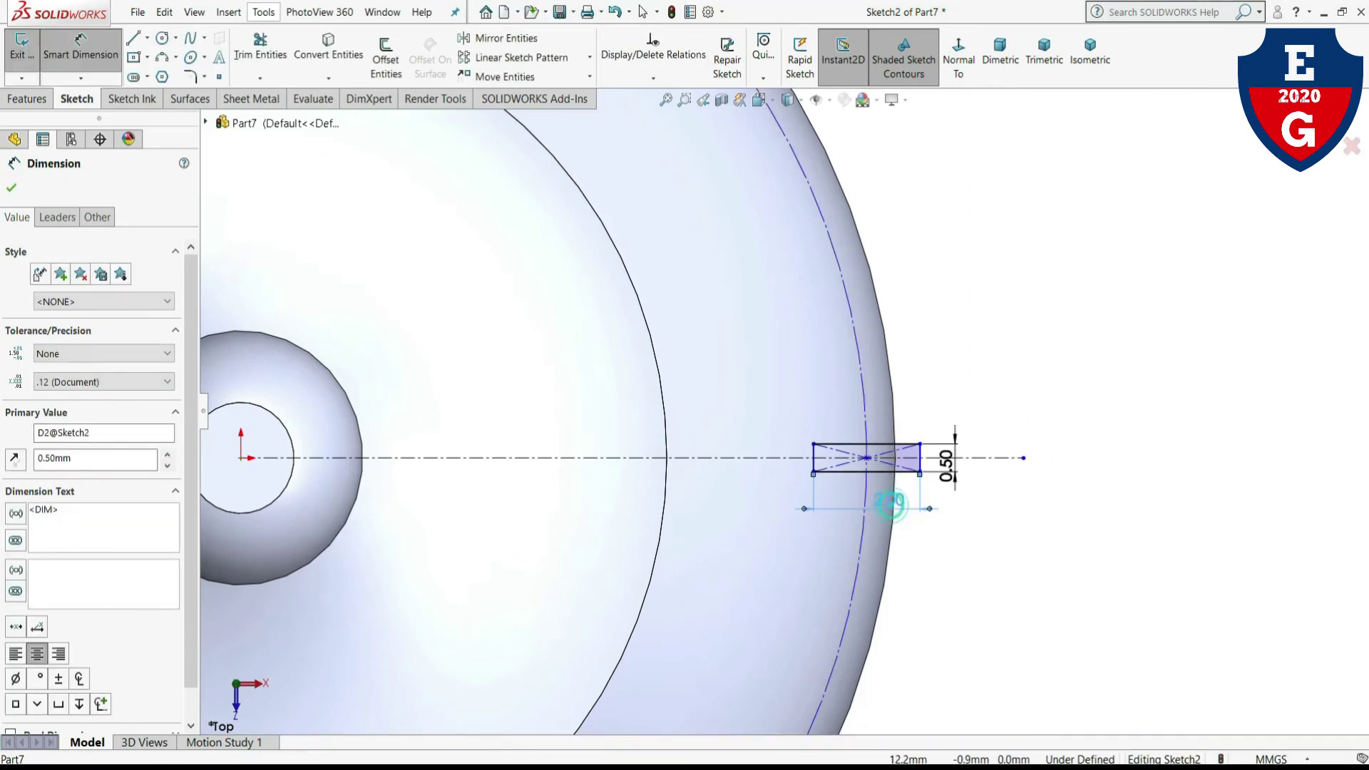
key(Escape)
text(1)
key(Return)
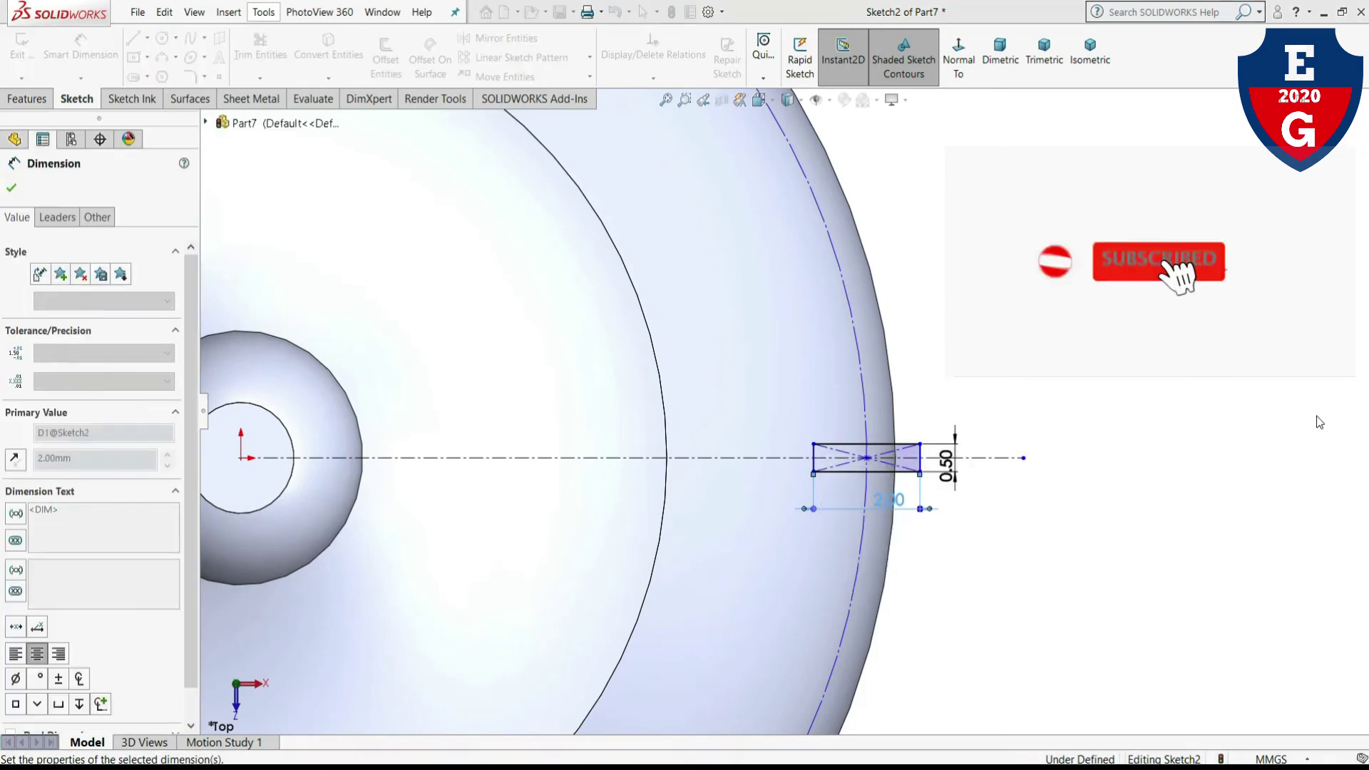
- Give the construction circle a 24 mm diameter and exit the sketch
scroll(977, 443, down, 2)
scroll(412, 526, down, 5)
scroll(443, 569, up, 3)
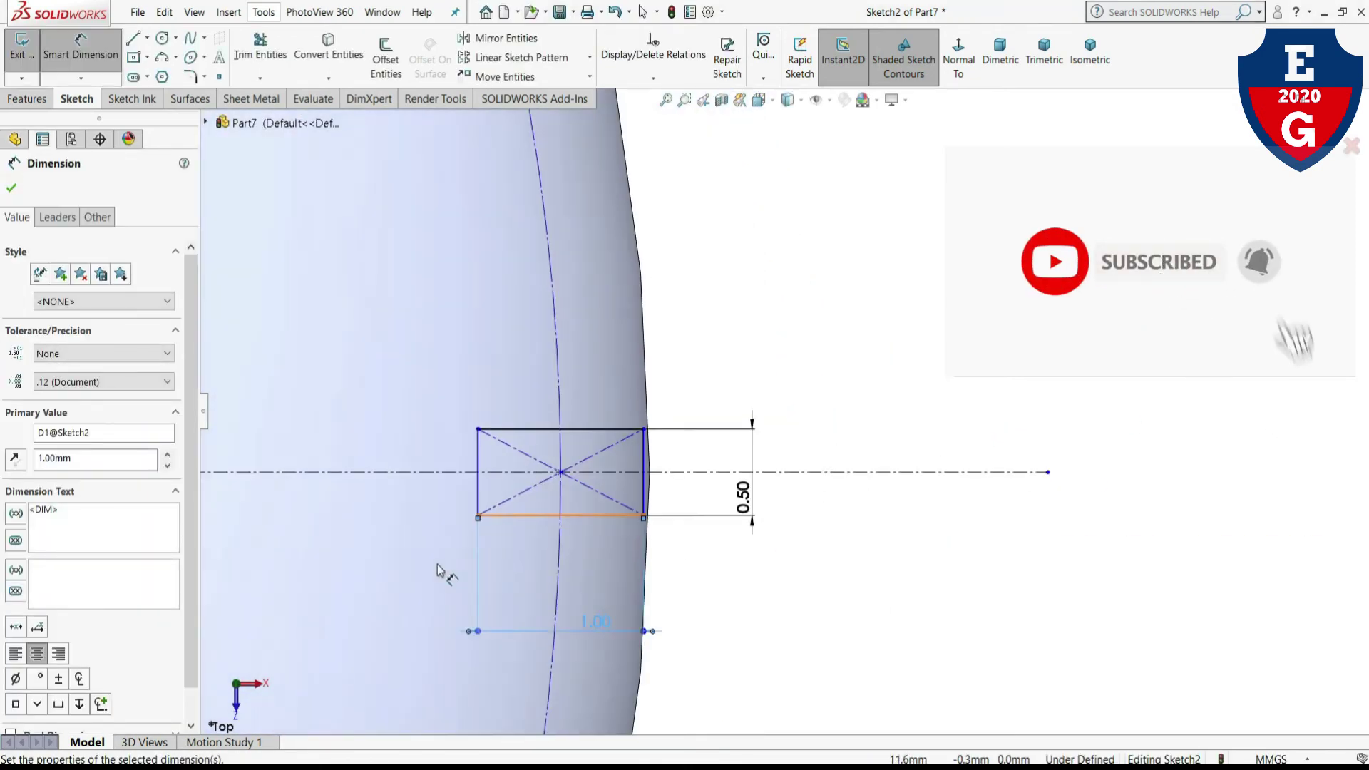
scroll(606, 374, up, 2)
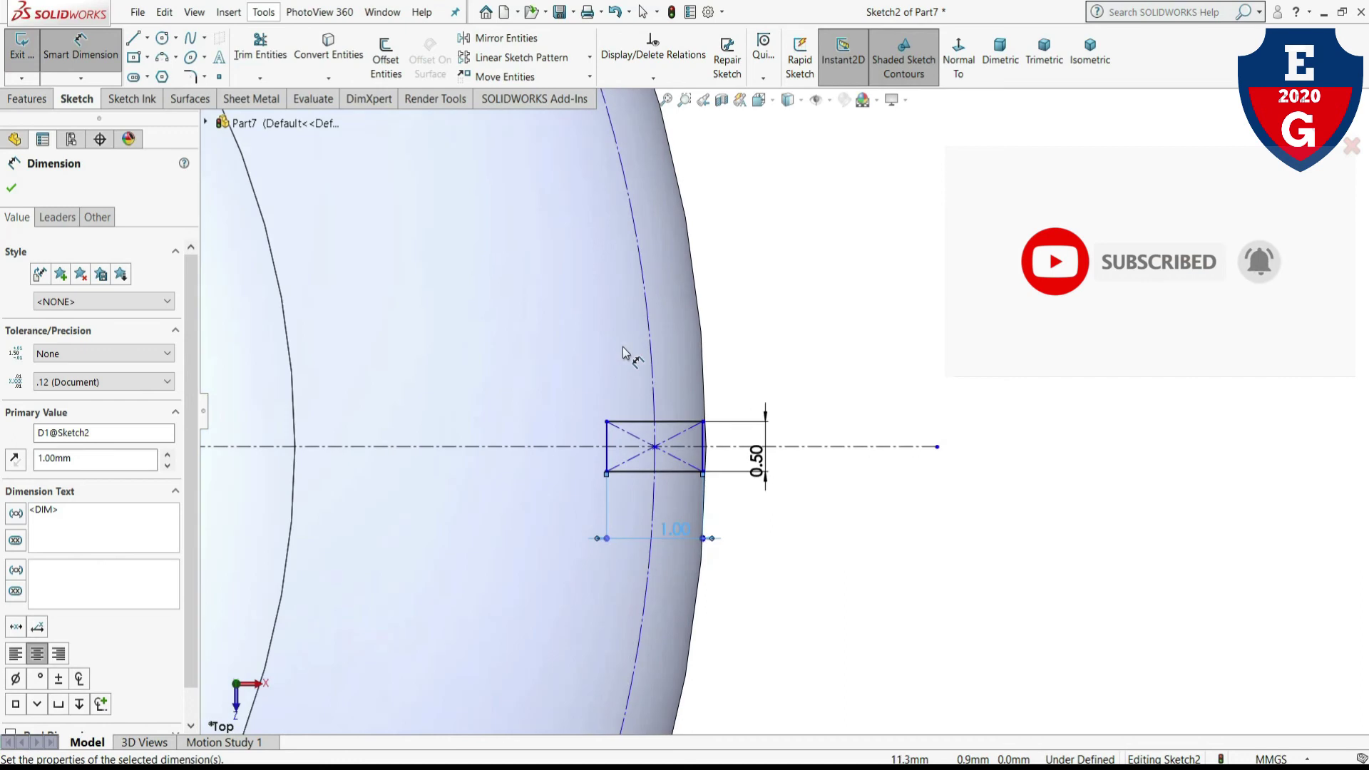
click(645, 320)
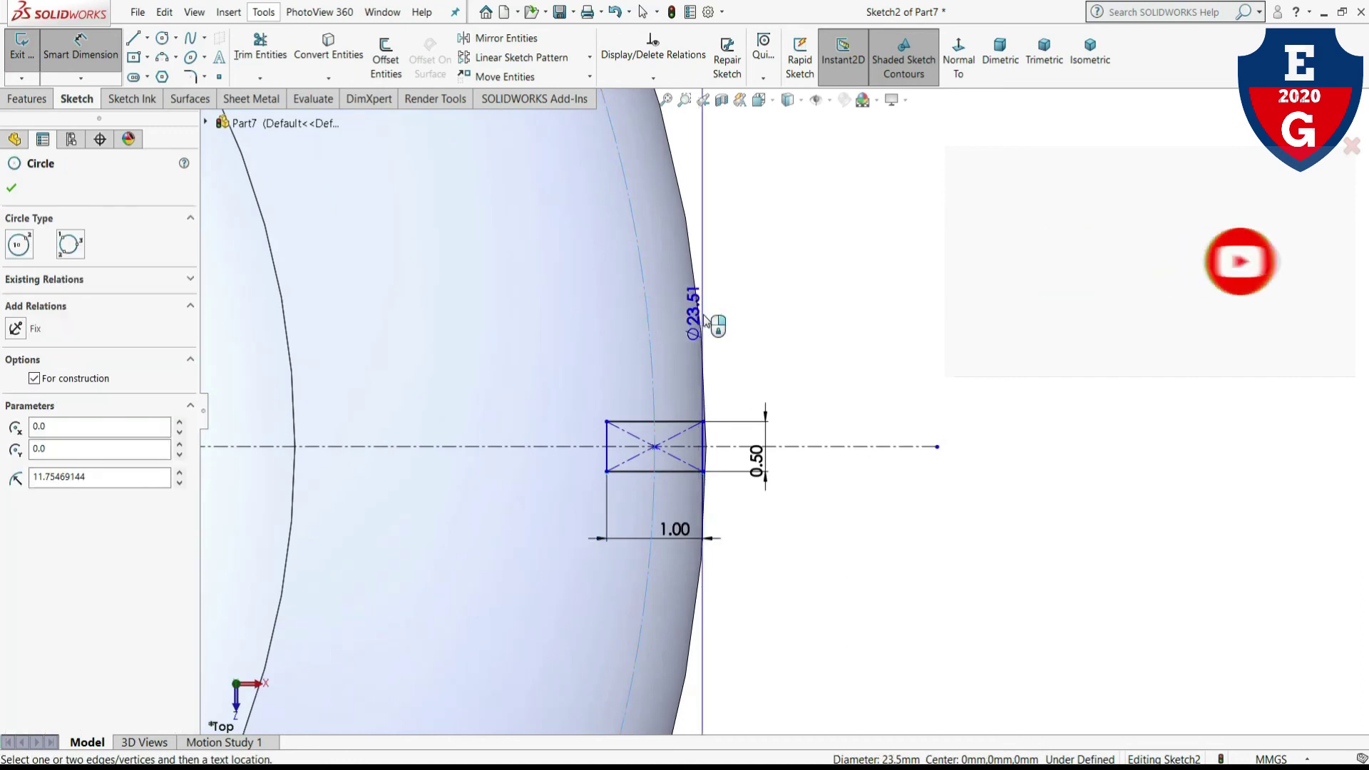
click(838, 343)
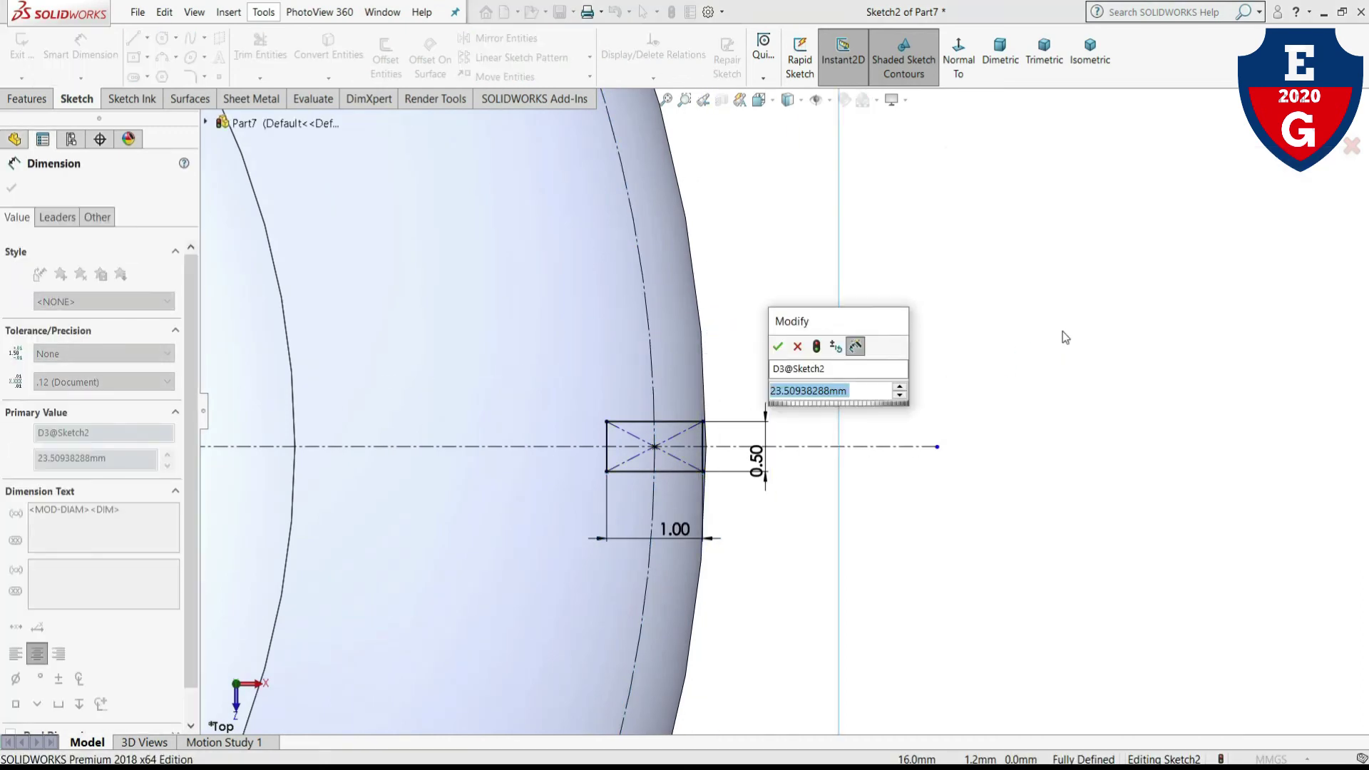
text(24)
key(Return)
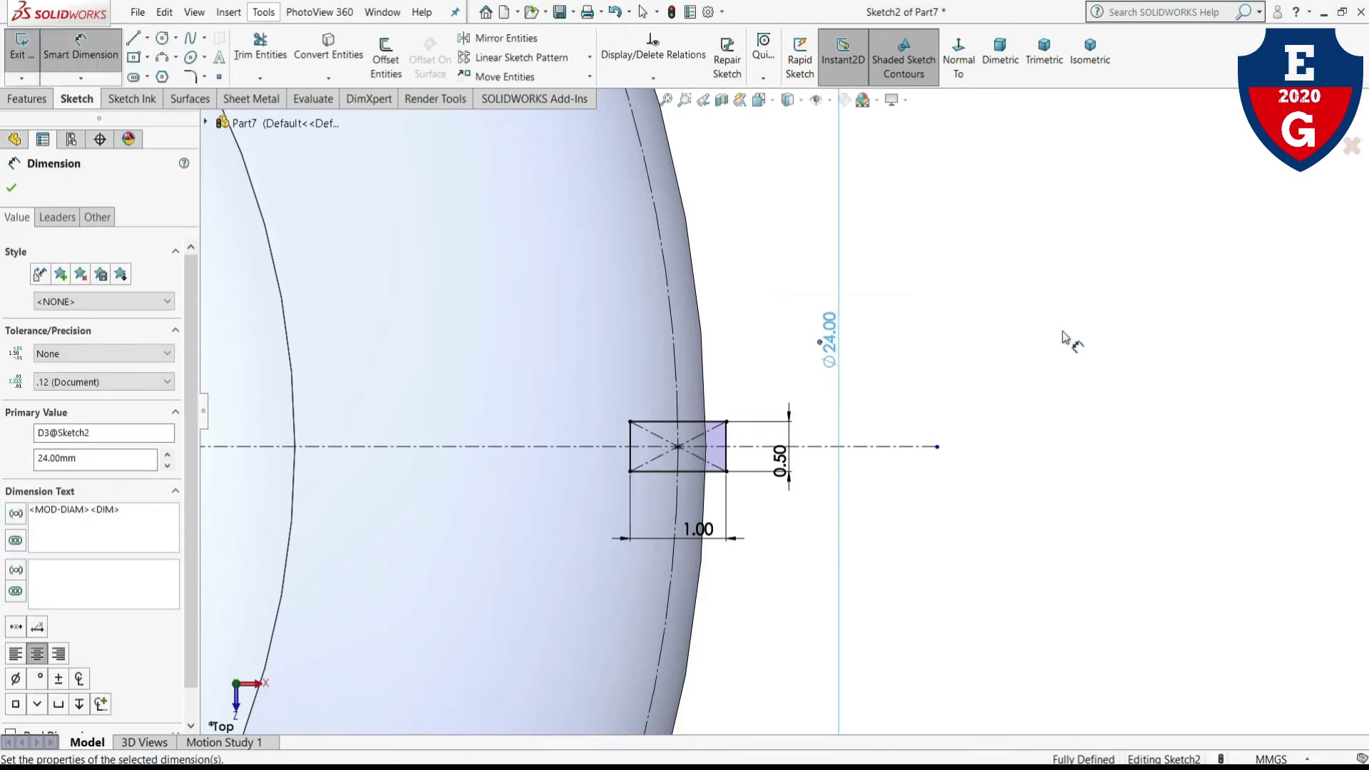
click(1066, 341)
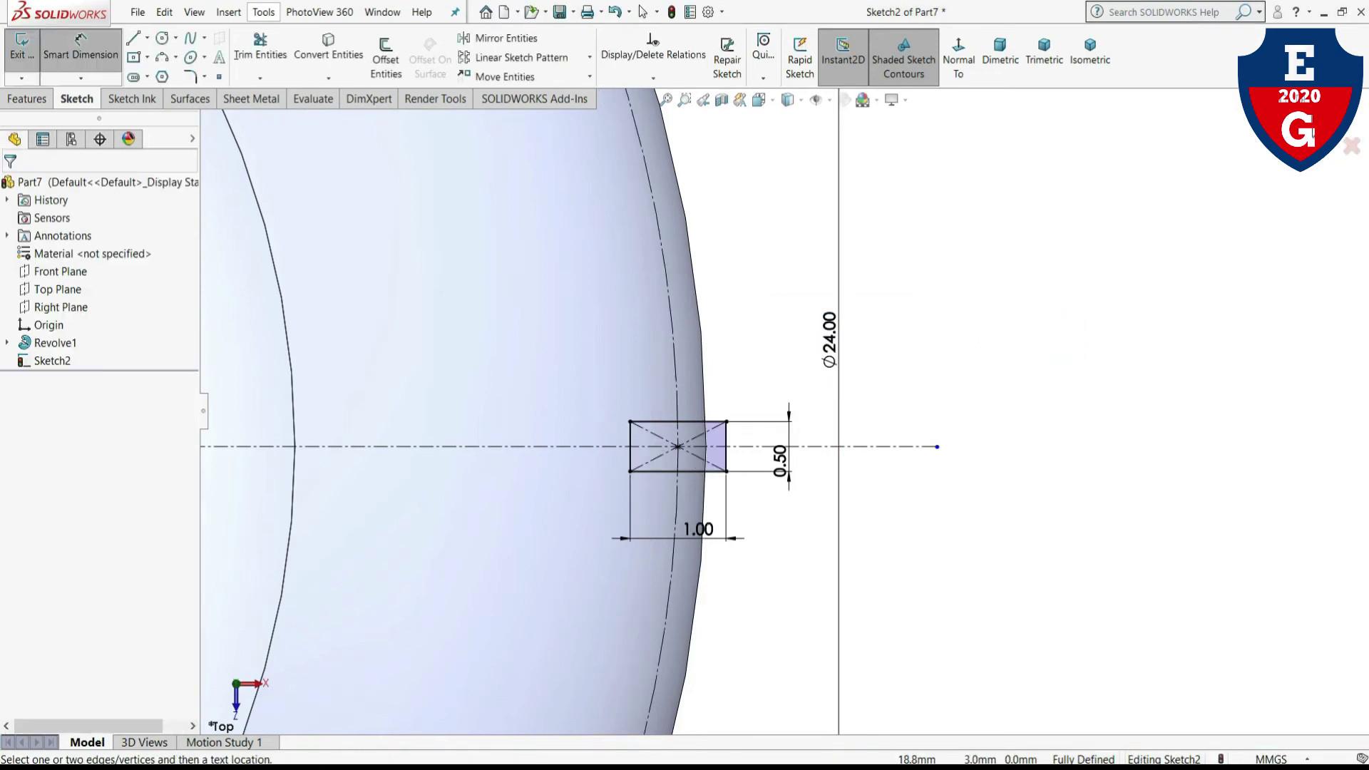
click(1350, 123)
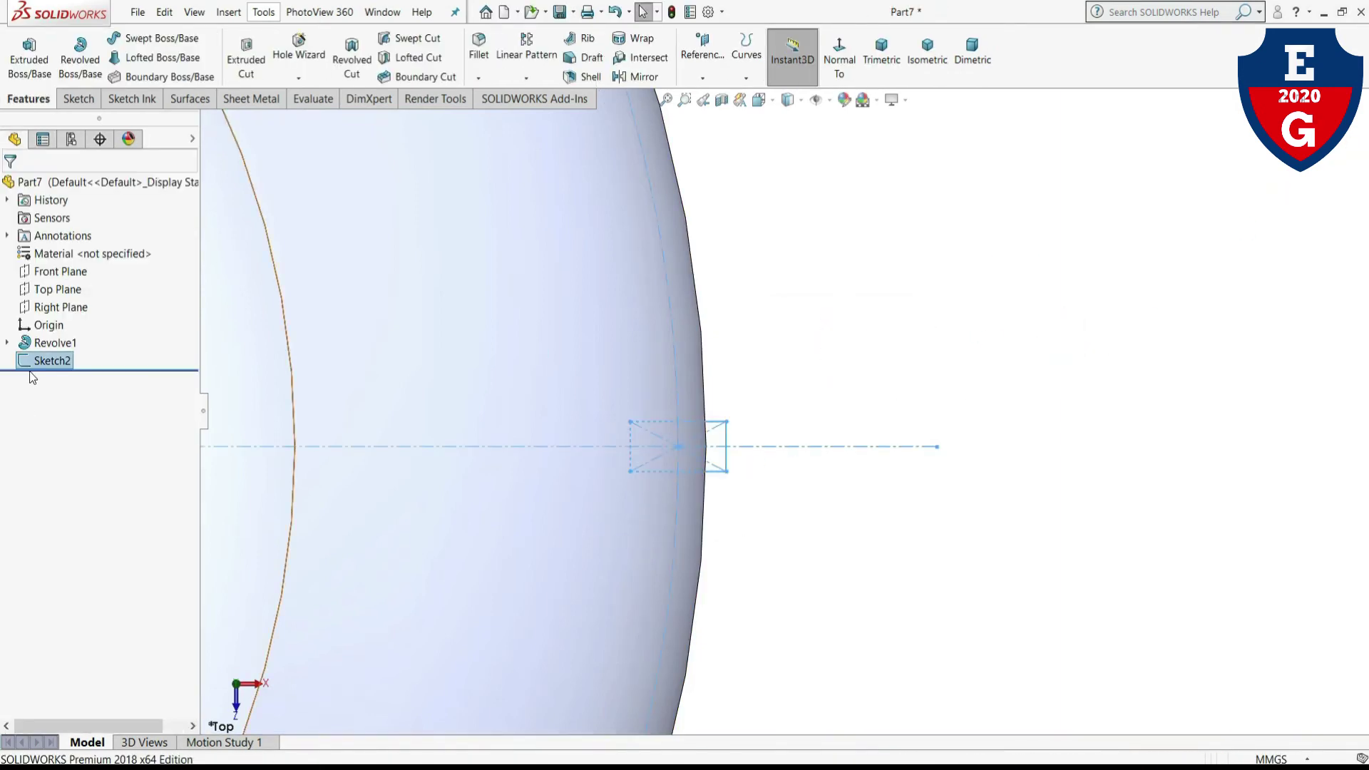
- Reopen the slot sketch for editing
click(1027, 293)
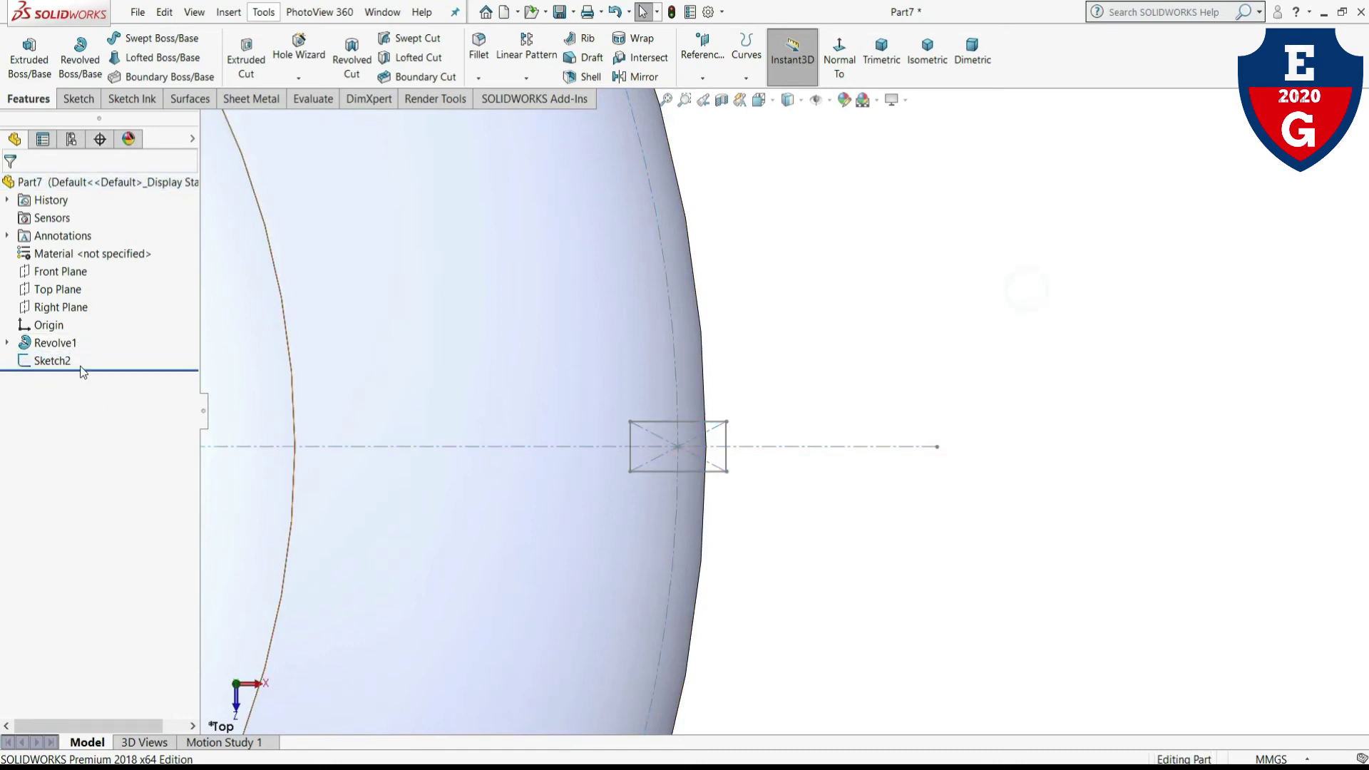
click(57, 364)
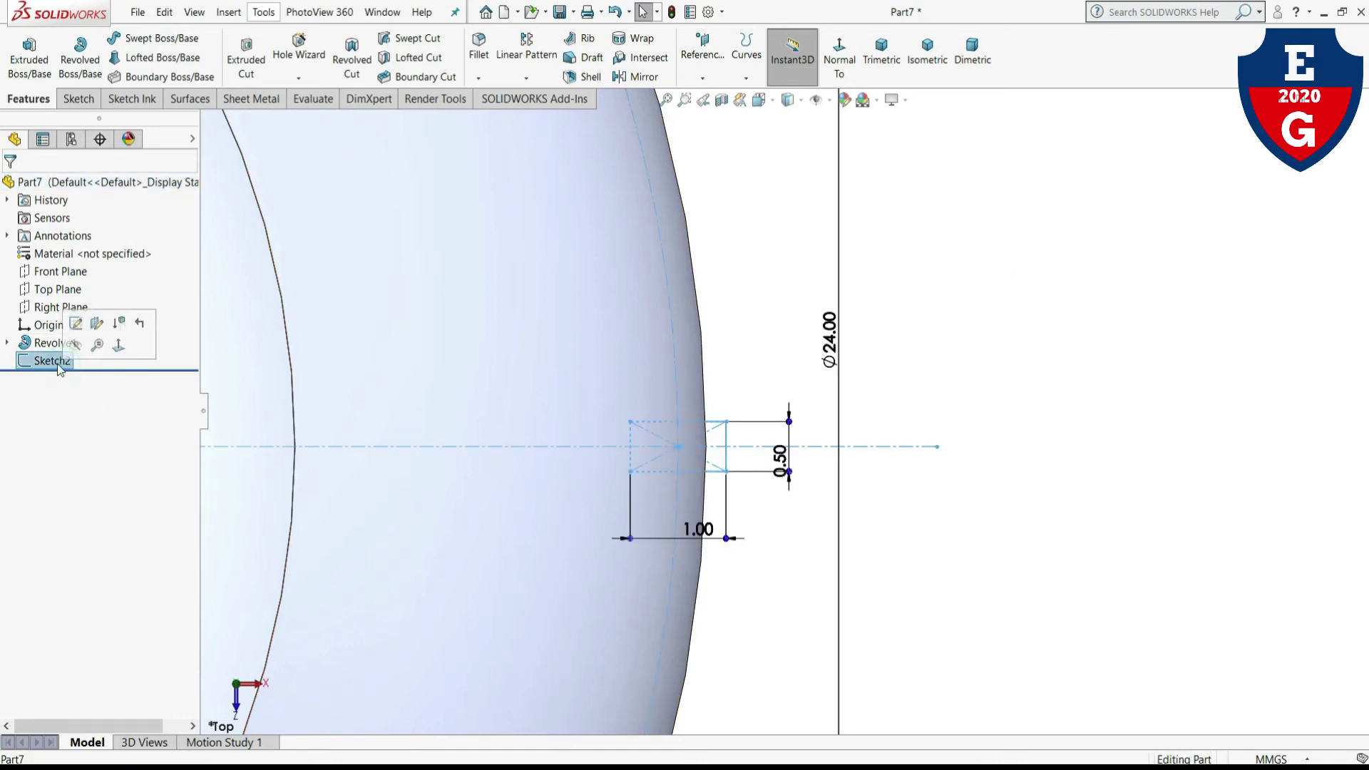
click(77, 325)
scroll(932, 428, up, 3)
scroll(926, 427, up, 3)
scroll(773, 376, down, 1)
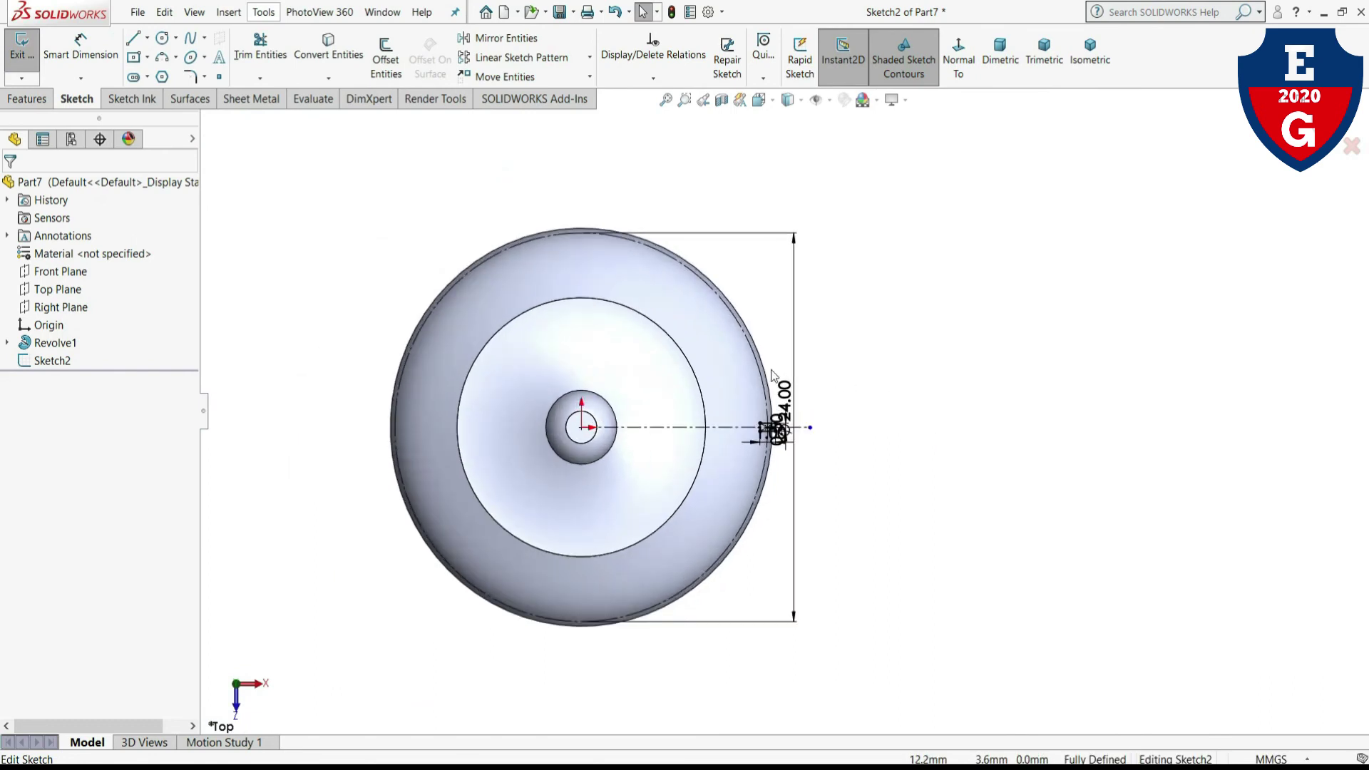
scroll(772, 376, down, 1)
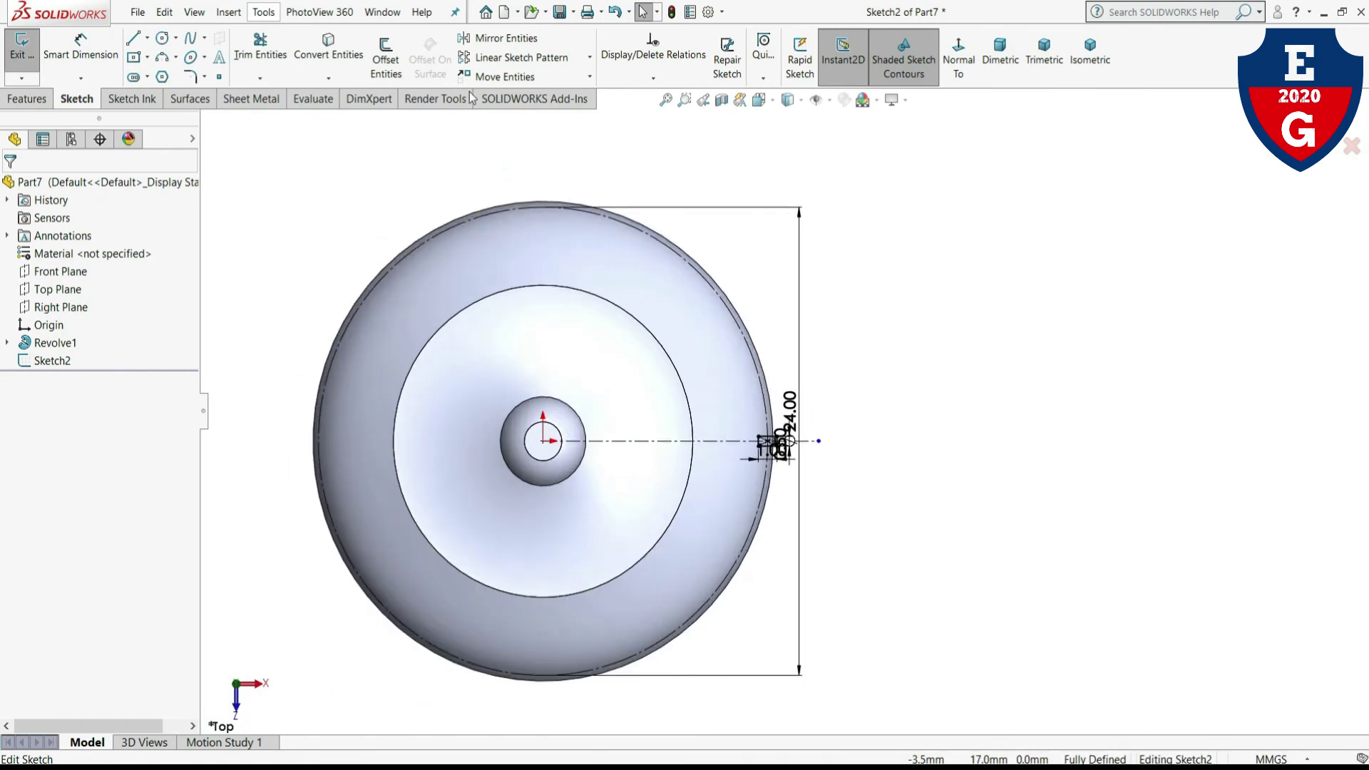
- Circular-pattern the rectangle's four edges into 4 instances over 360° about the origin
click(589, 60)
click(534, 93)
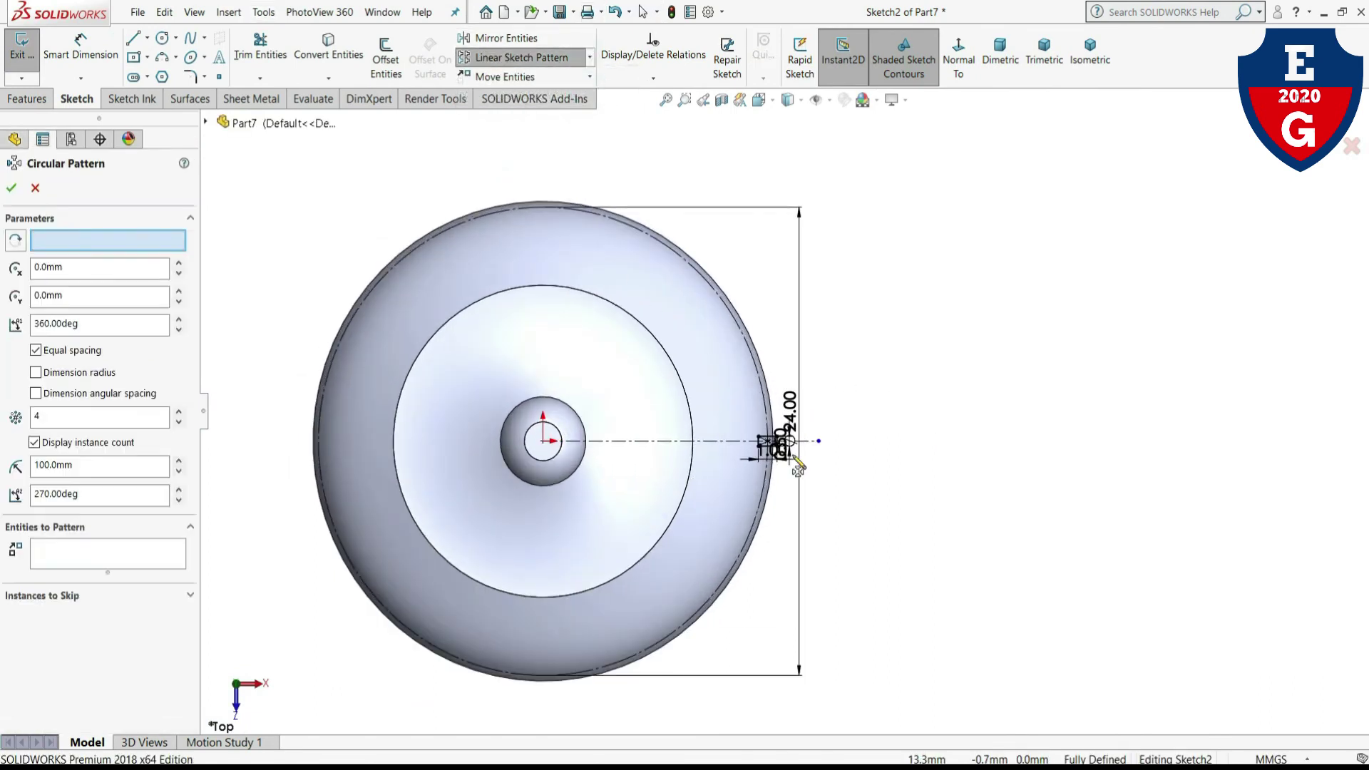
scroll(719, 448, down, 10)
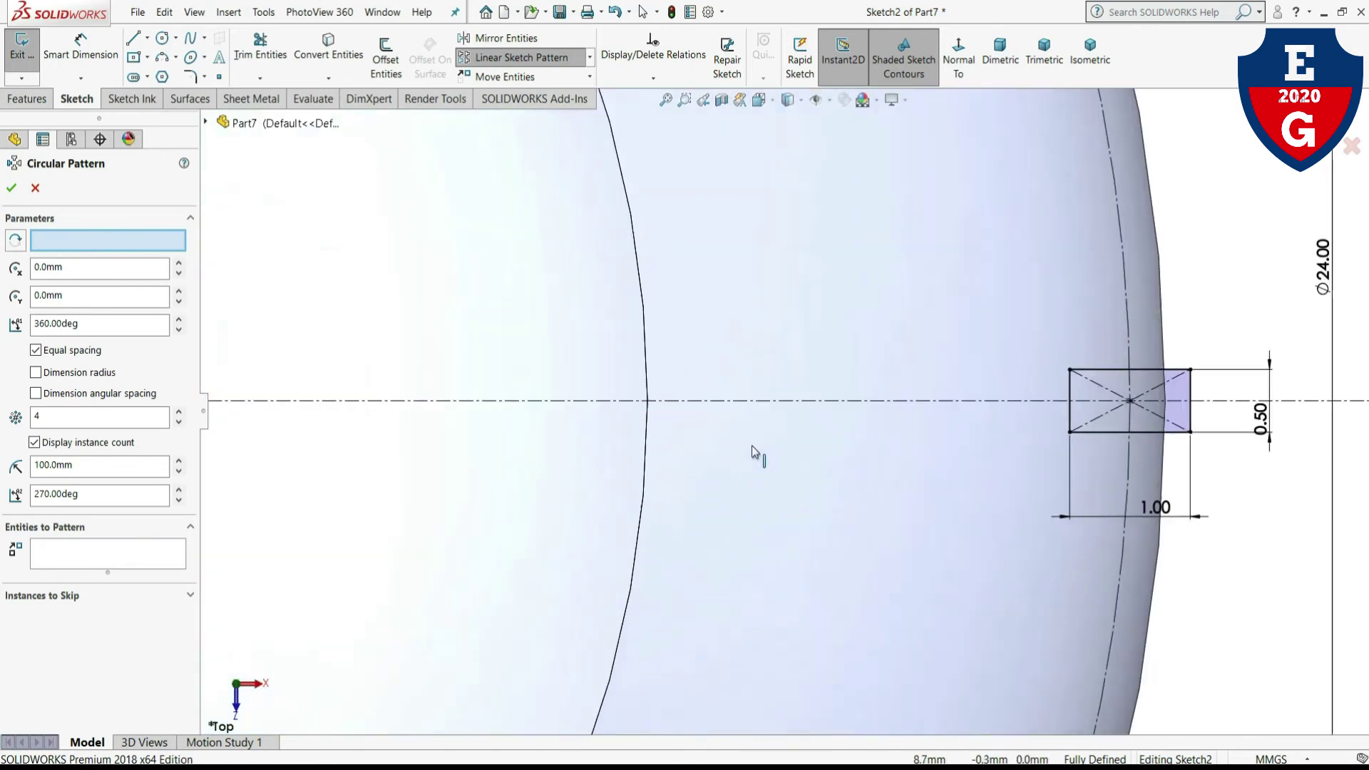
click(1134, 433)
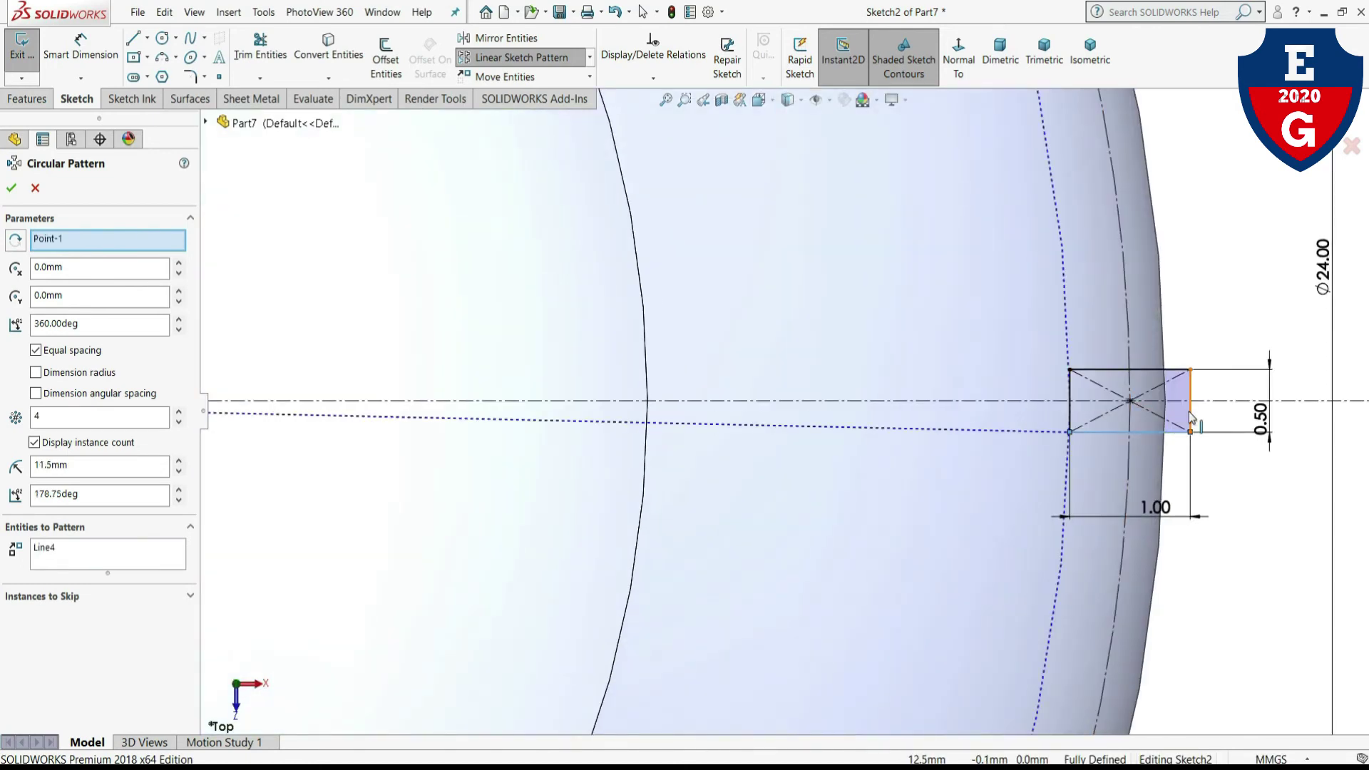
click(1189, 417)
click(1158, 370)
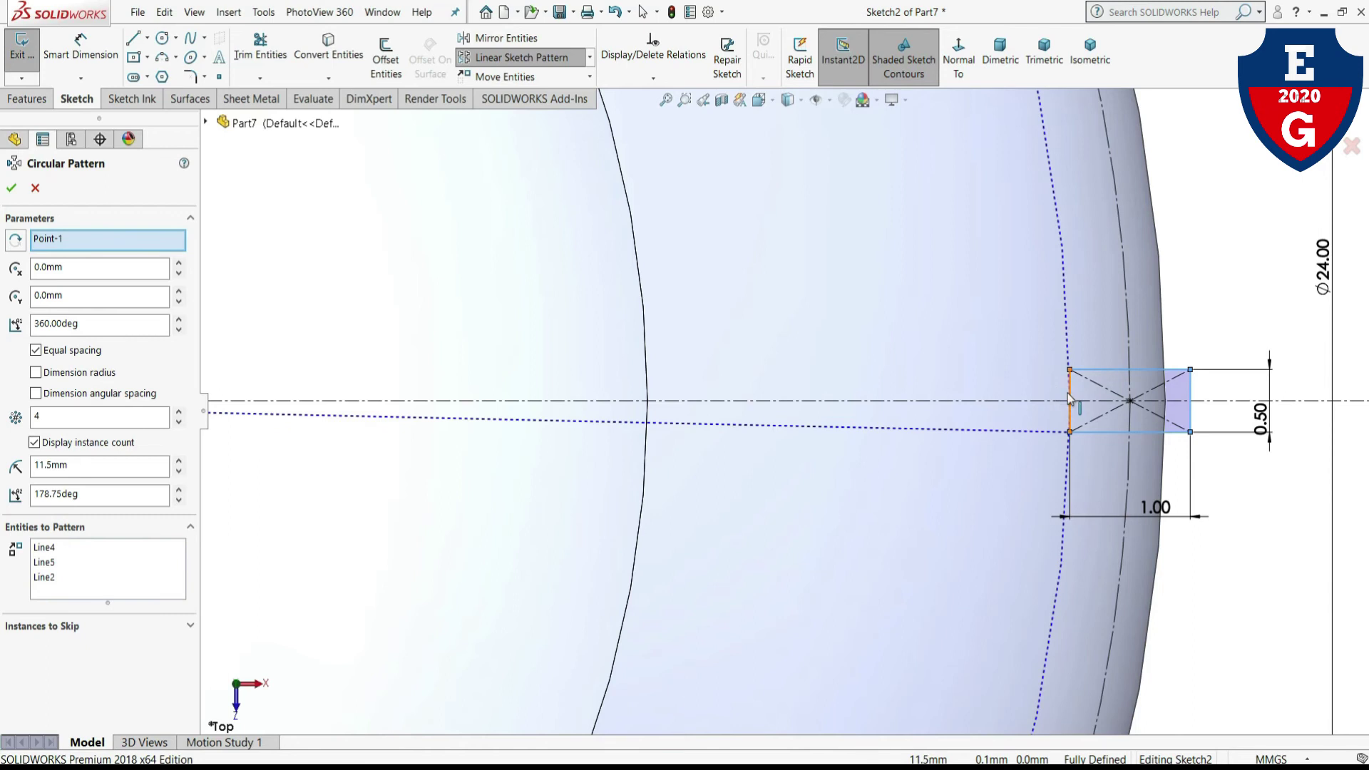
click(1070, 399)
scroll(1083, 489, up, 2)
scroll(1084, 489, up, 3)
scroll(1076, 492, up, 2)
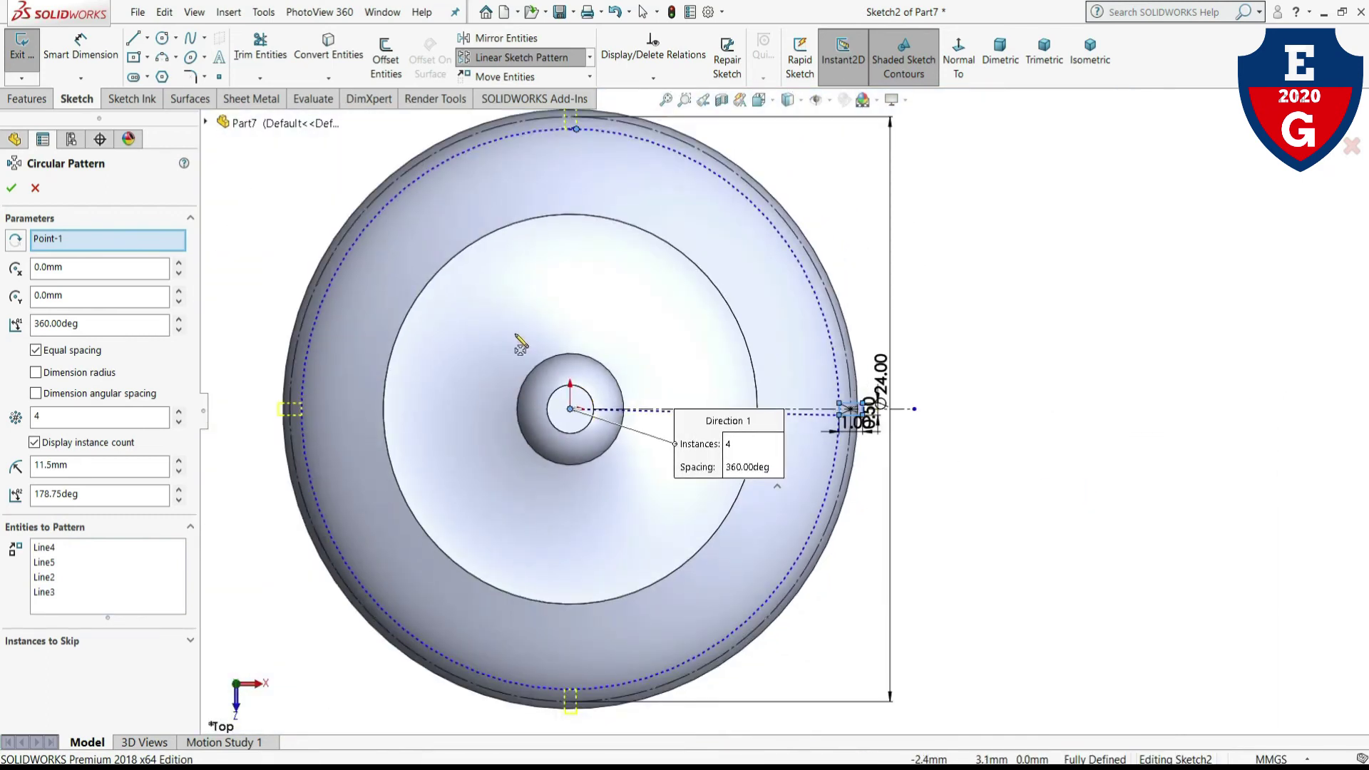
scroll(520, 346, up, 1)
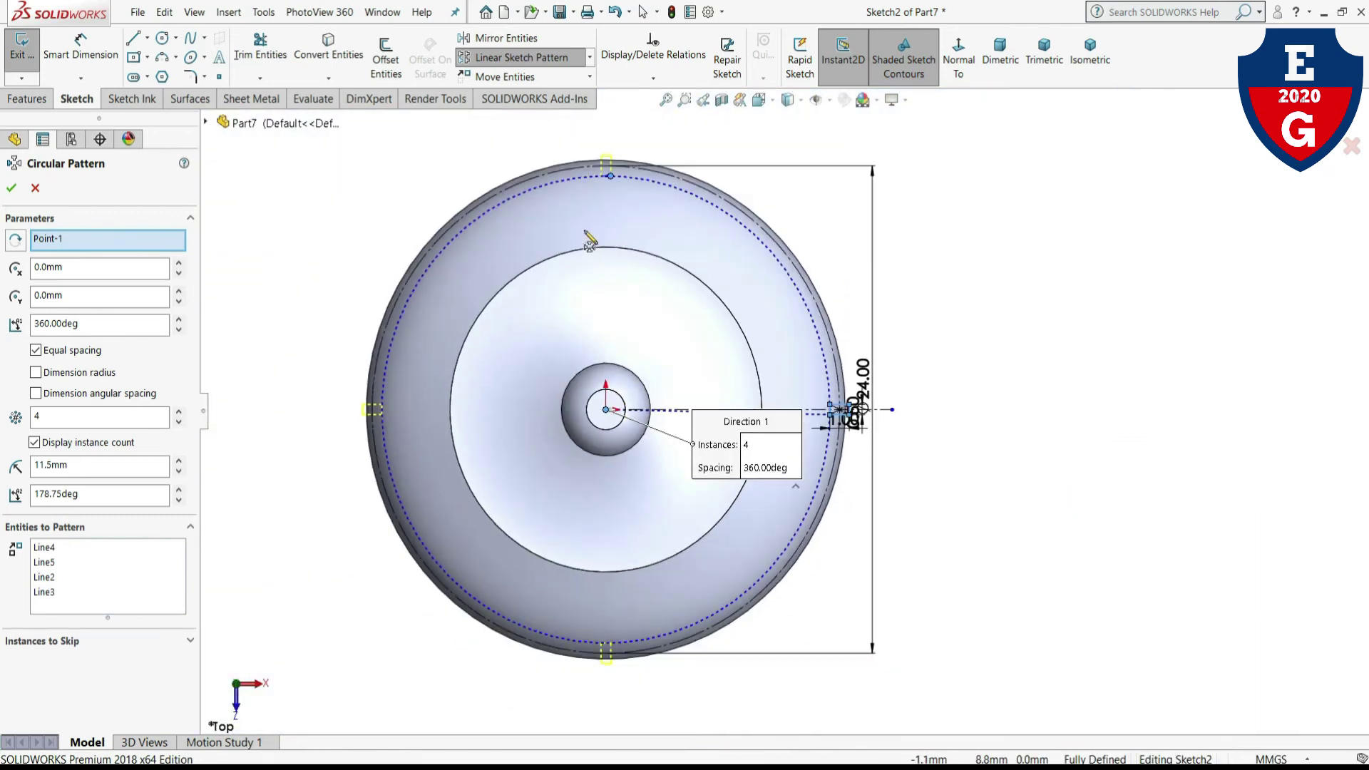
click(10, 190)
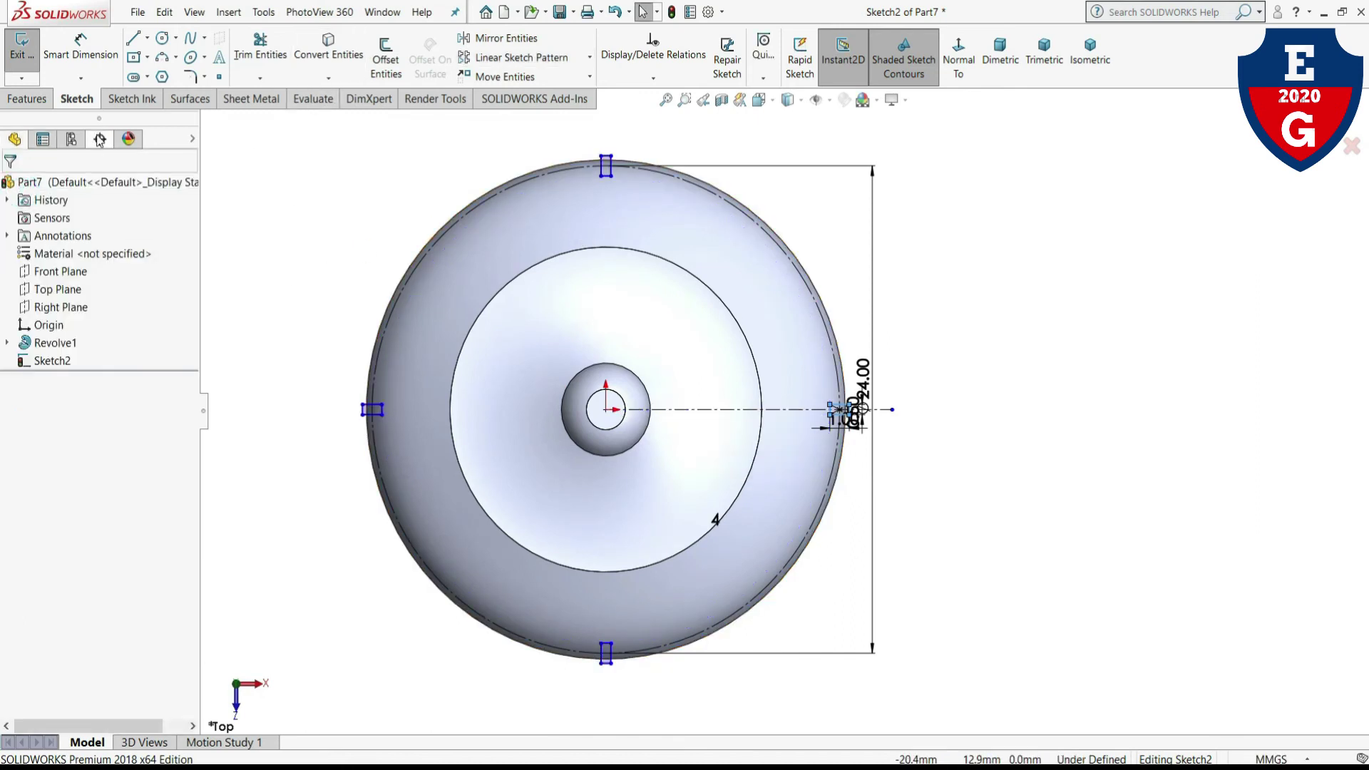
- Extrude-cut the four rectangles Blind, reversed upward, 40 mm deep
click(27, 99)
click(245, 63)
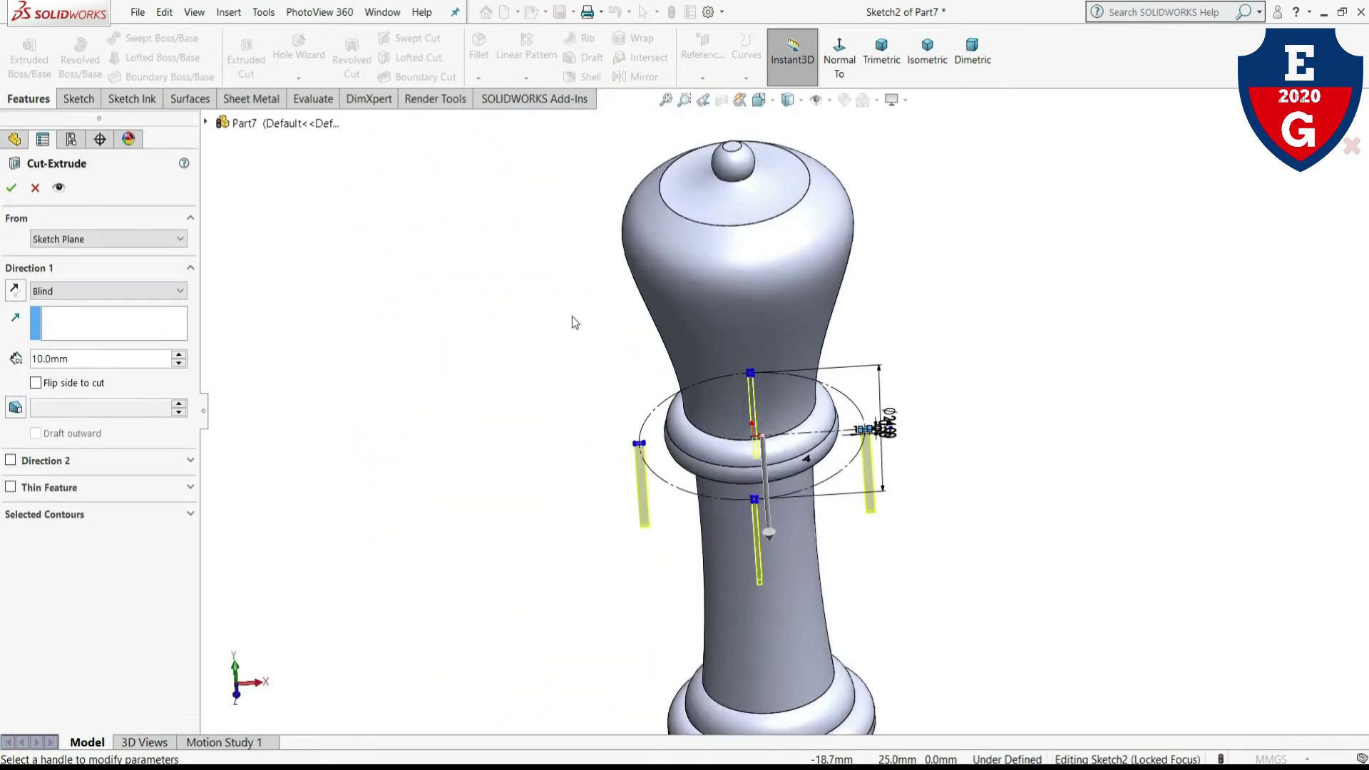
click(31, 293)
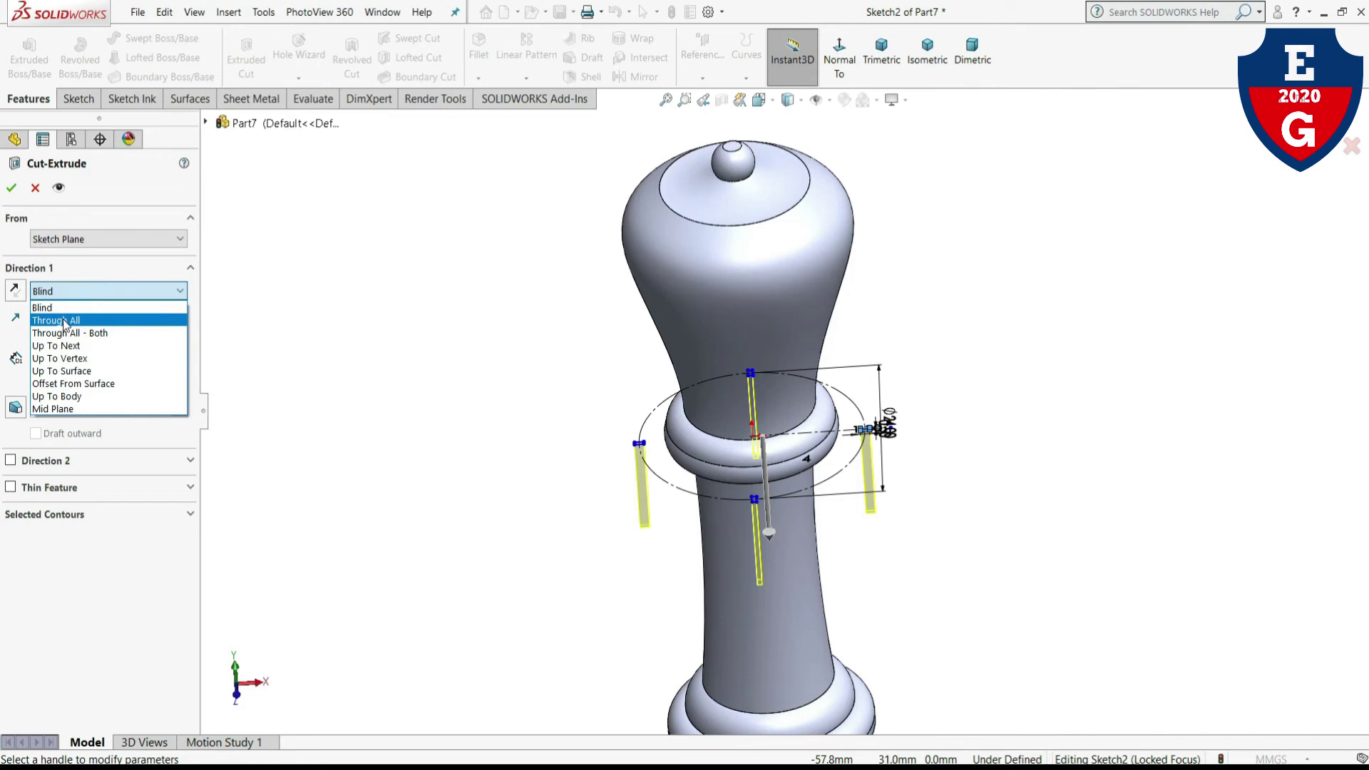
click(13, 300)
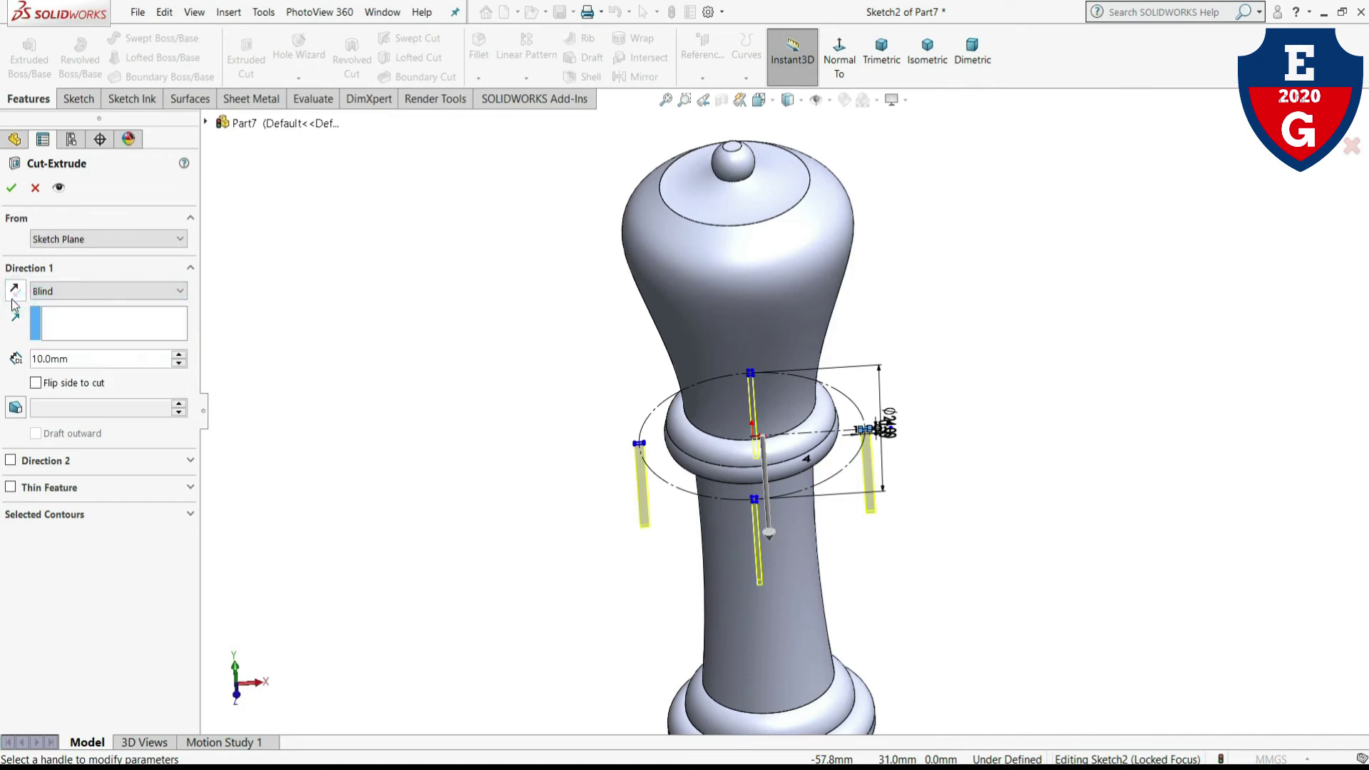
click(12, 300)
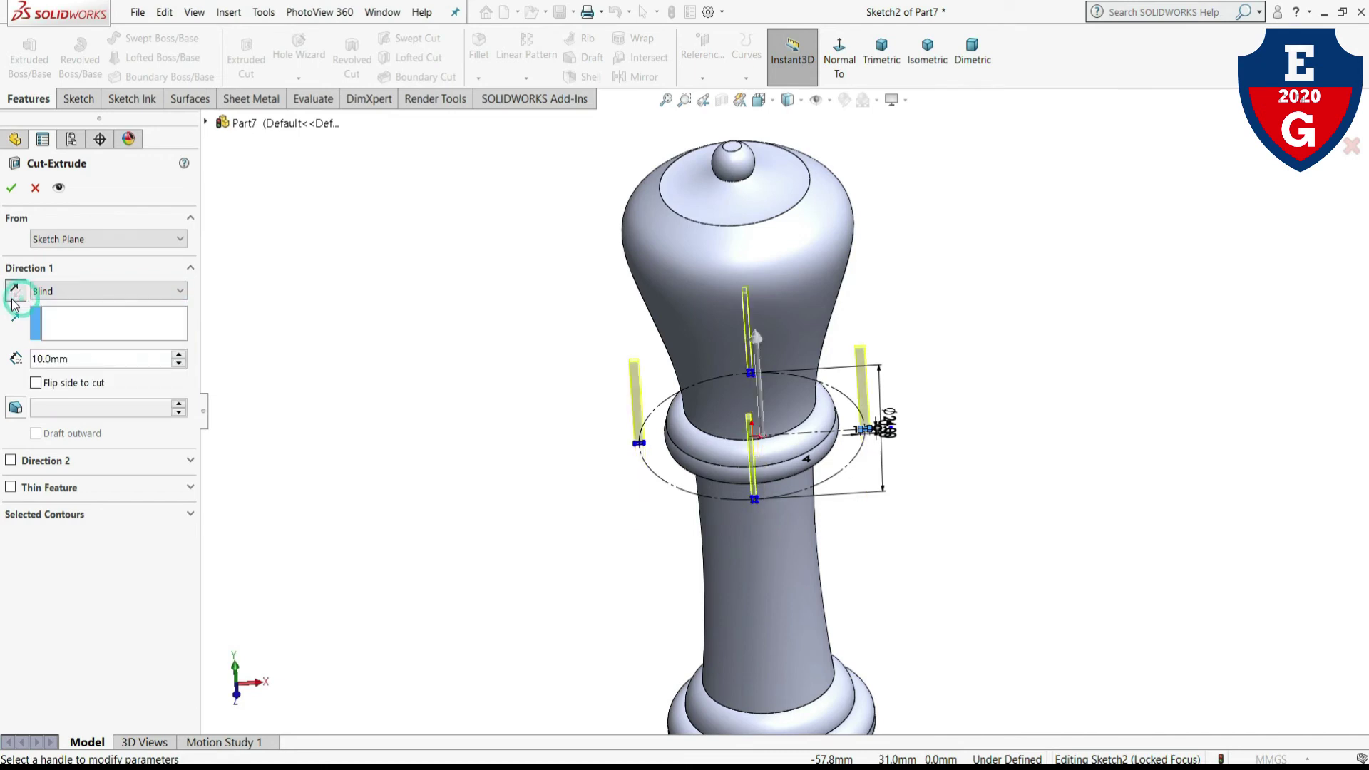
click(178, 356)
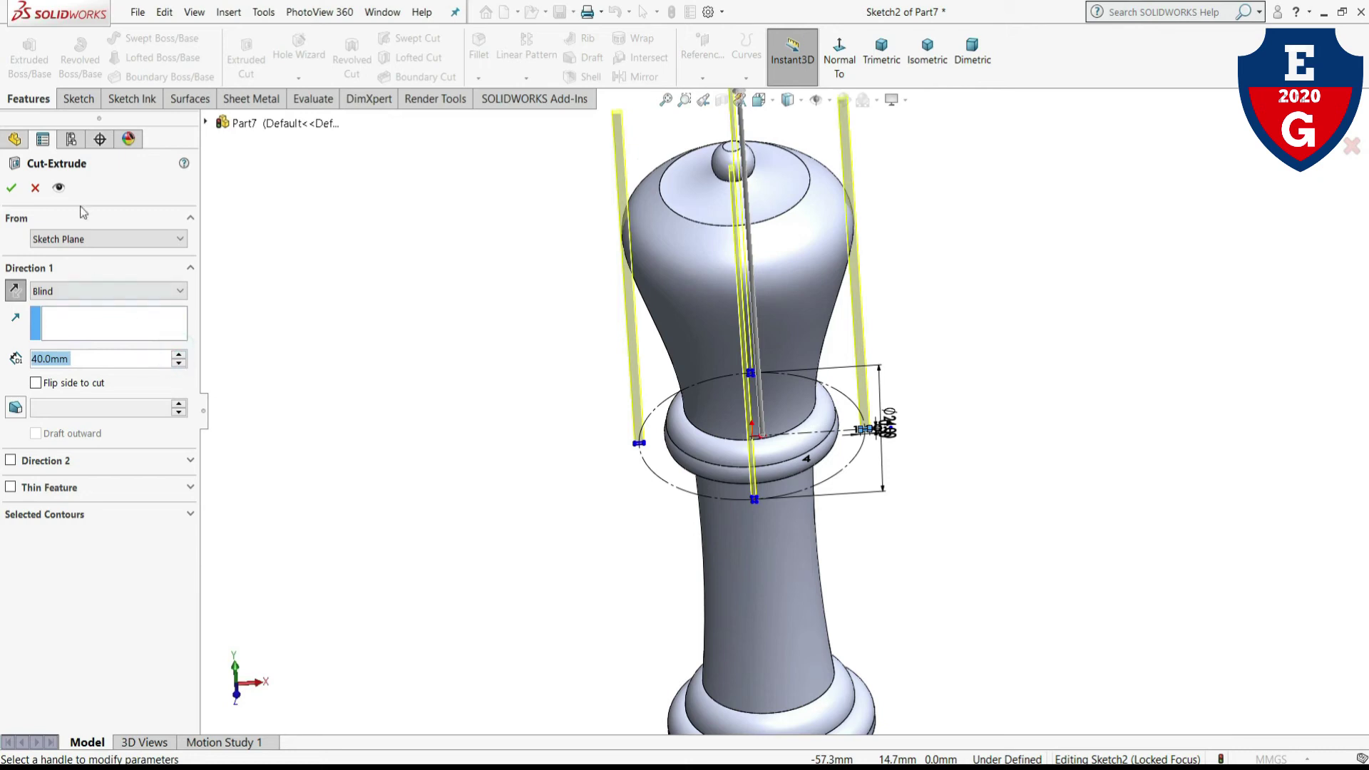
click(16, 189)
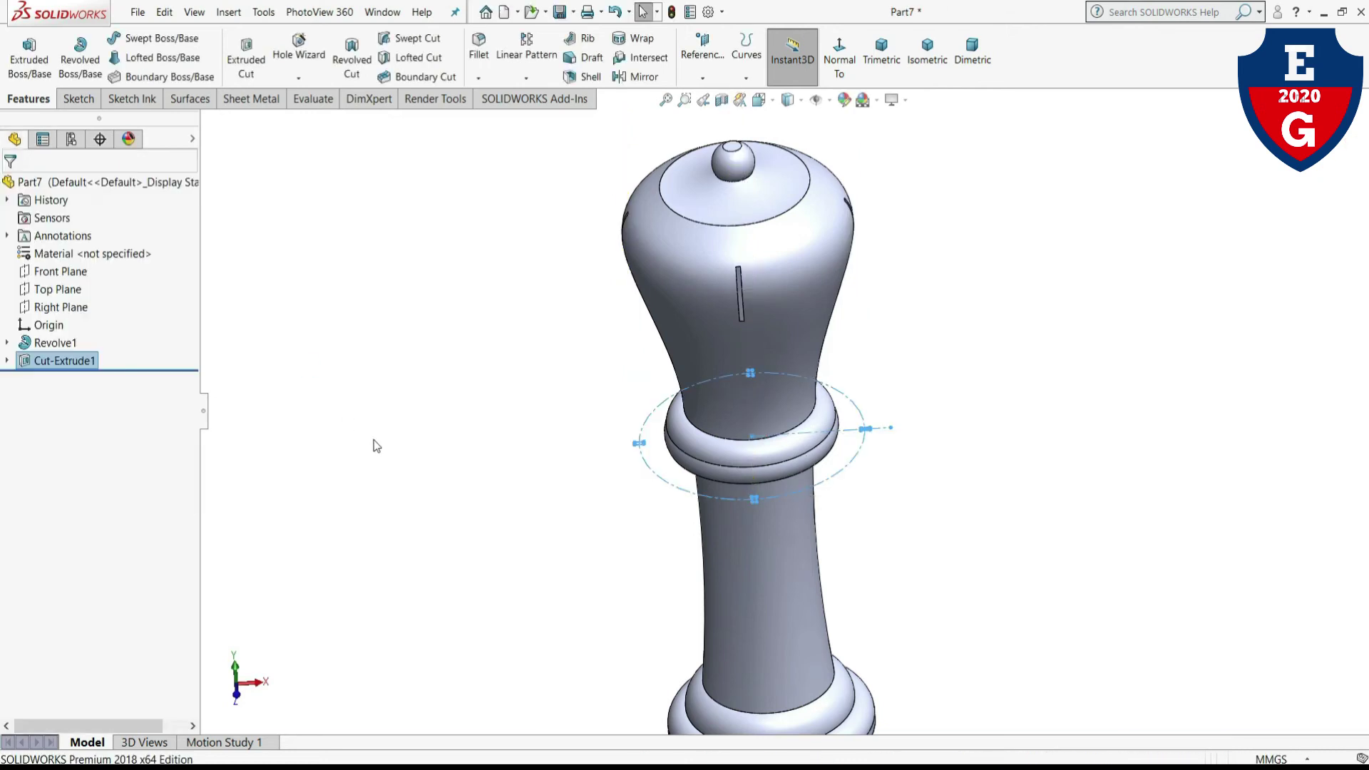
- Inspect the slots, then edit Revolve1's Sketch1 viewed Normal To
mouse_move(389, 440)
middle_down()
mouse_move(482, 359)
mouse_move(434, 354)
mouse_move(406, 342)
mouse_move(410, 330)
middle_up()
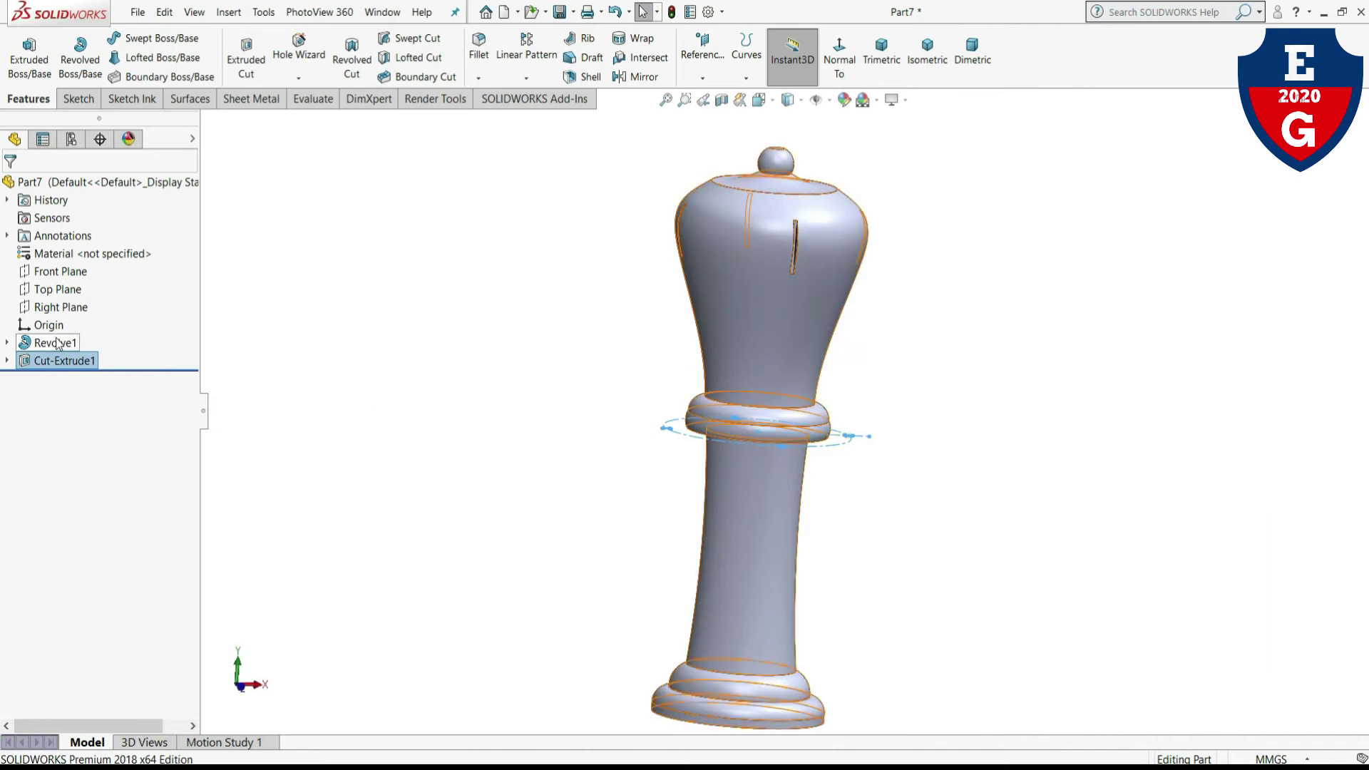
click(7, 343)
click(75, 361)
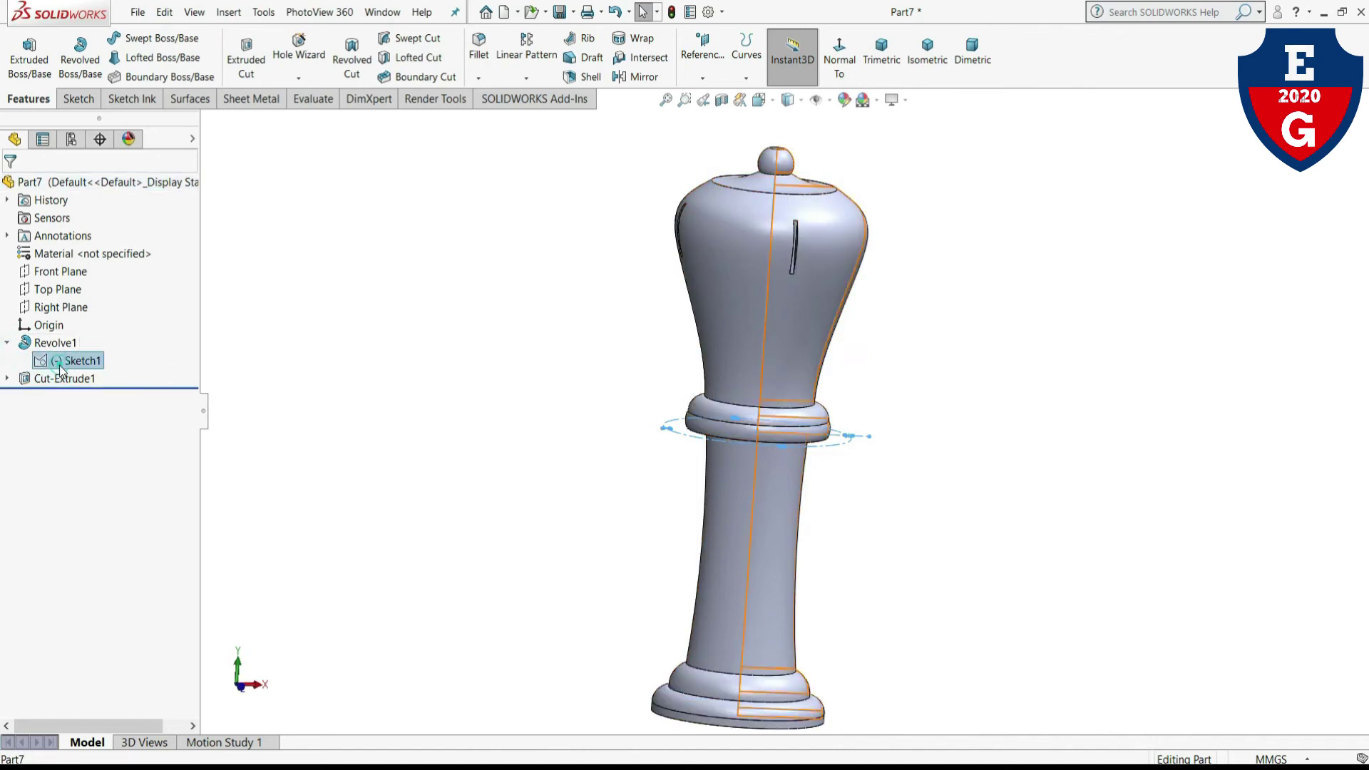
click(72, 328)
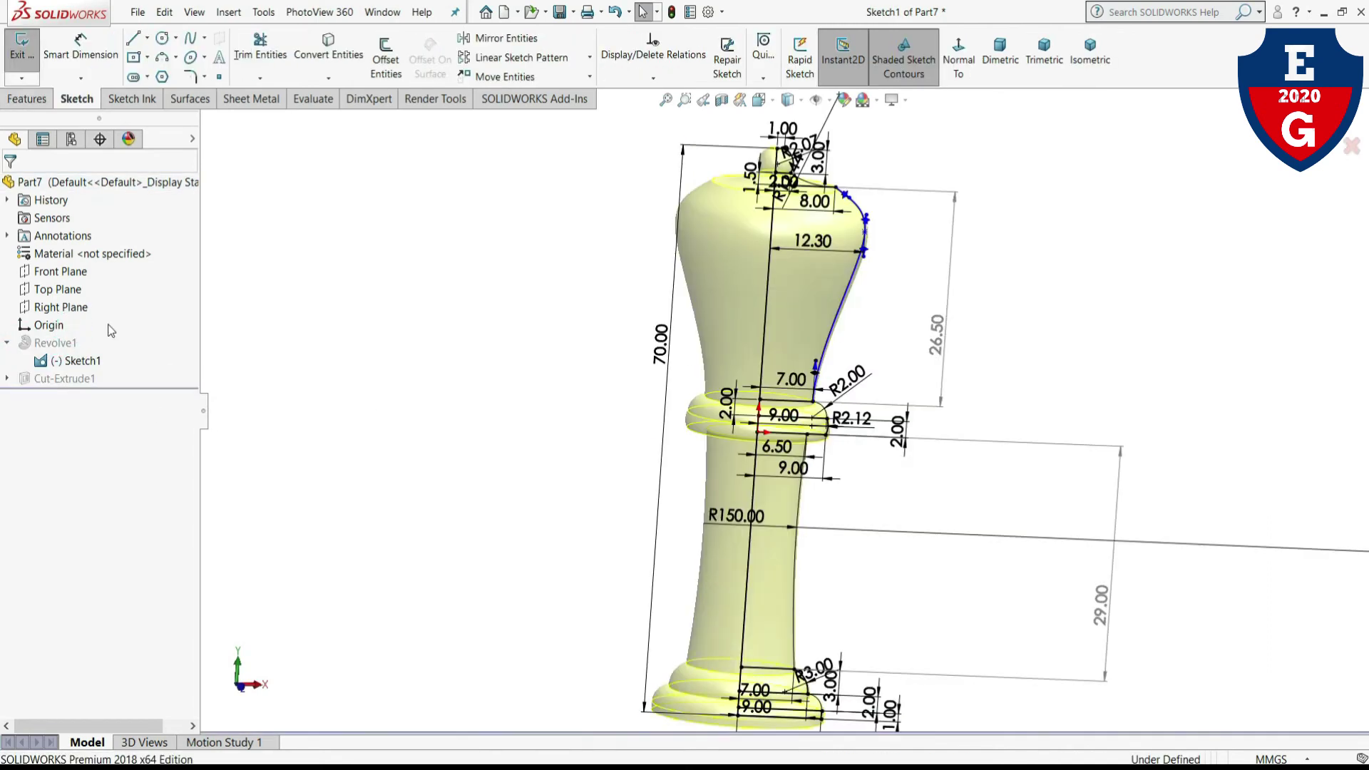
click(958, 61)
scroll(737, 223, down, 1)
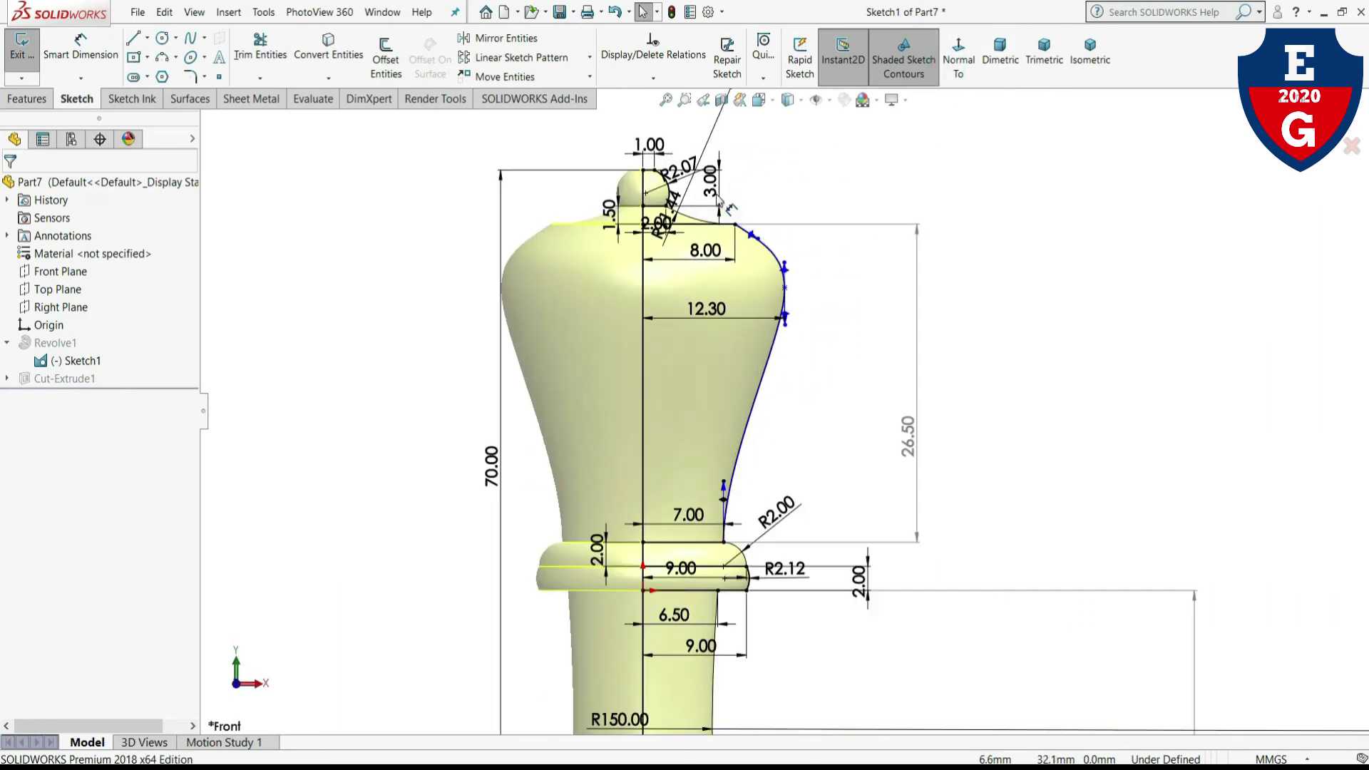
scroll(736, 224, down, 2)
scroll(713, 285, down, 2)
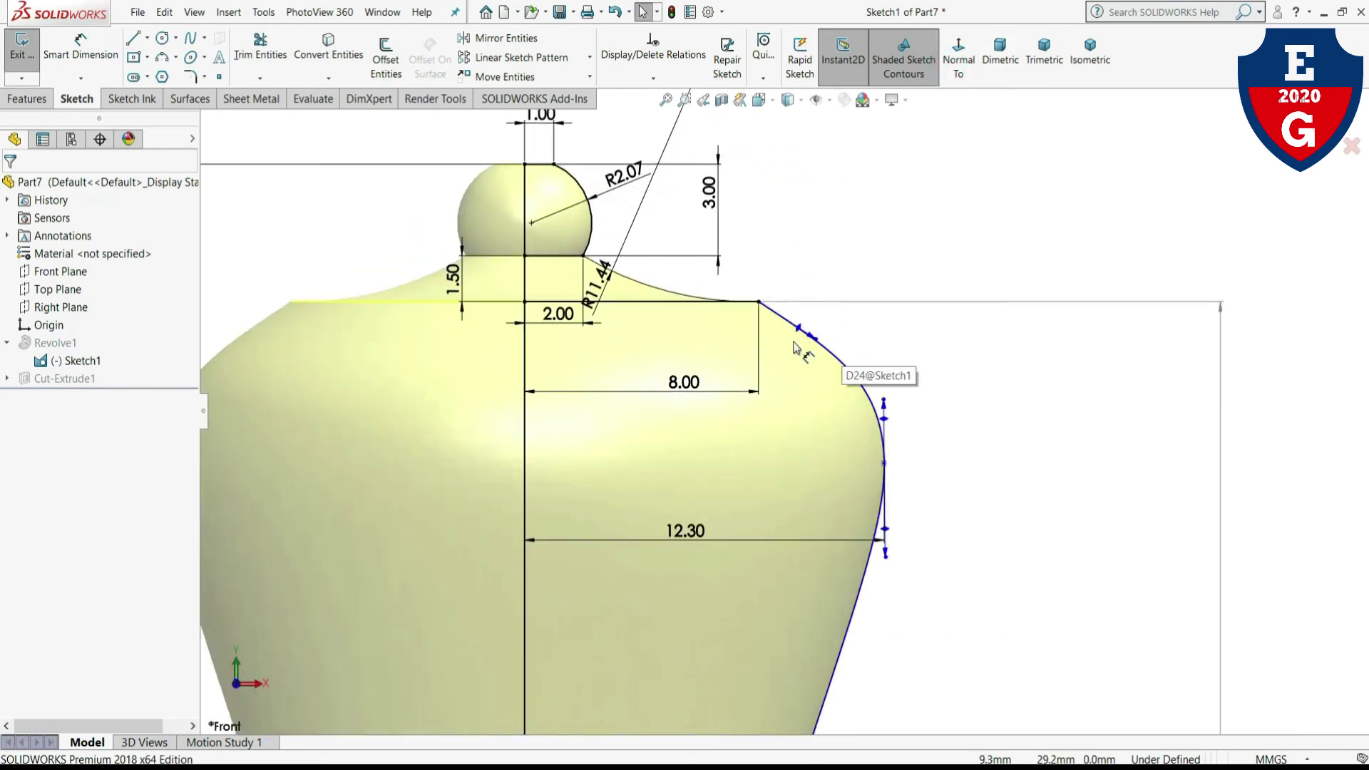
- Change the crown's top width dimension from 8.00 to 12 mm
click(701, 394)
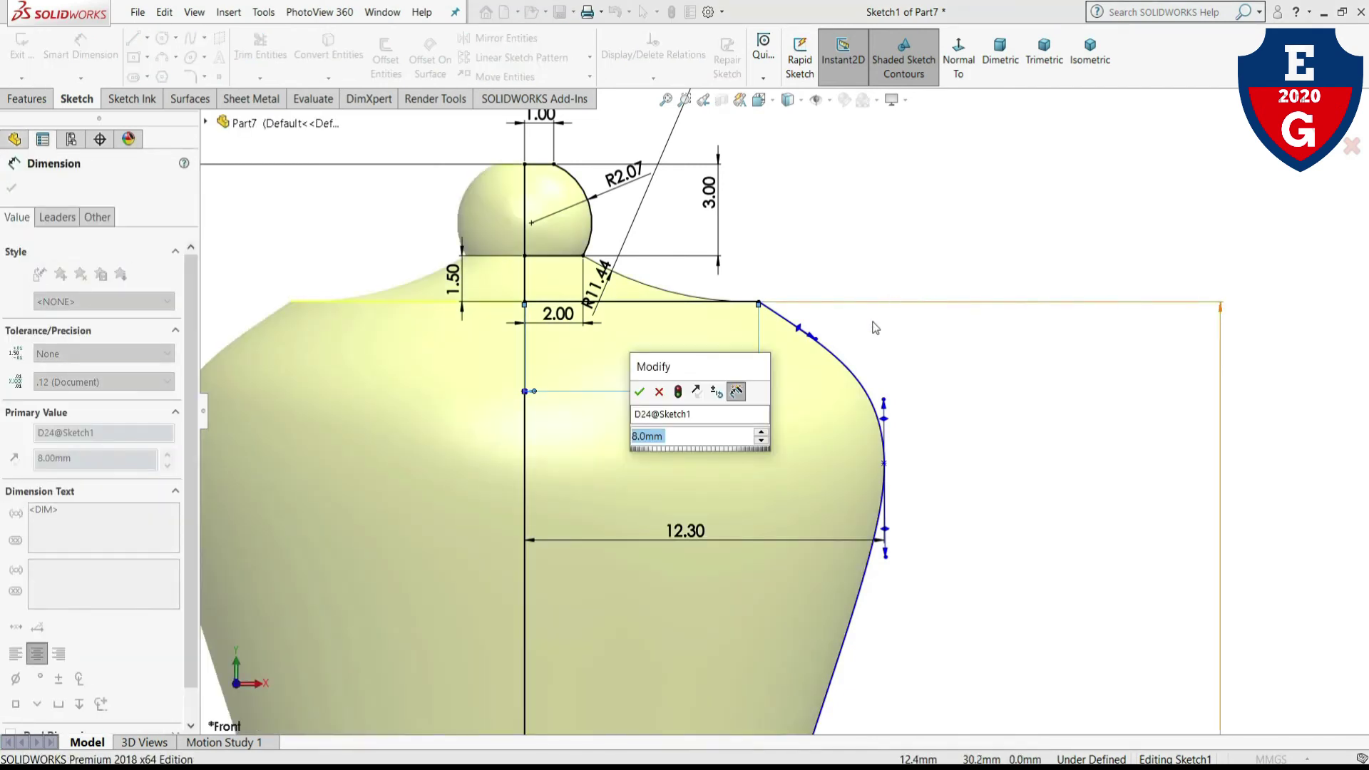
text(12)
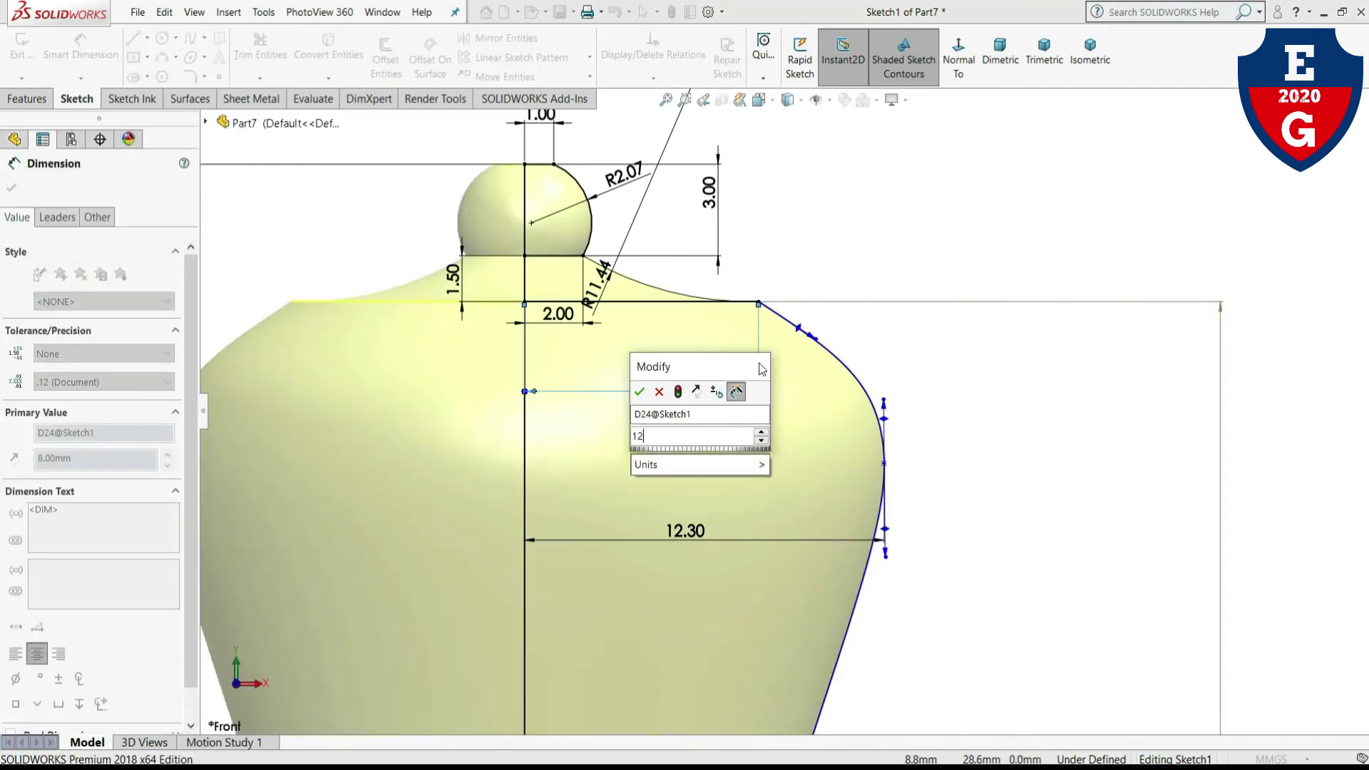
key(Return)
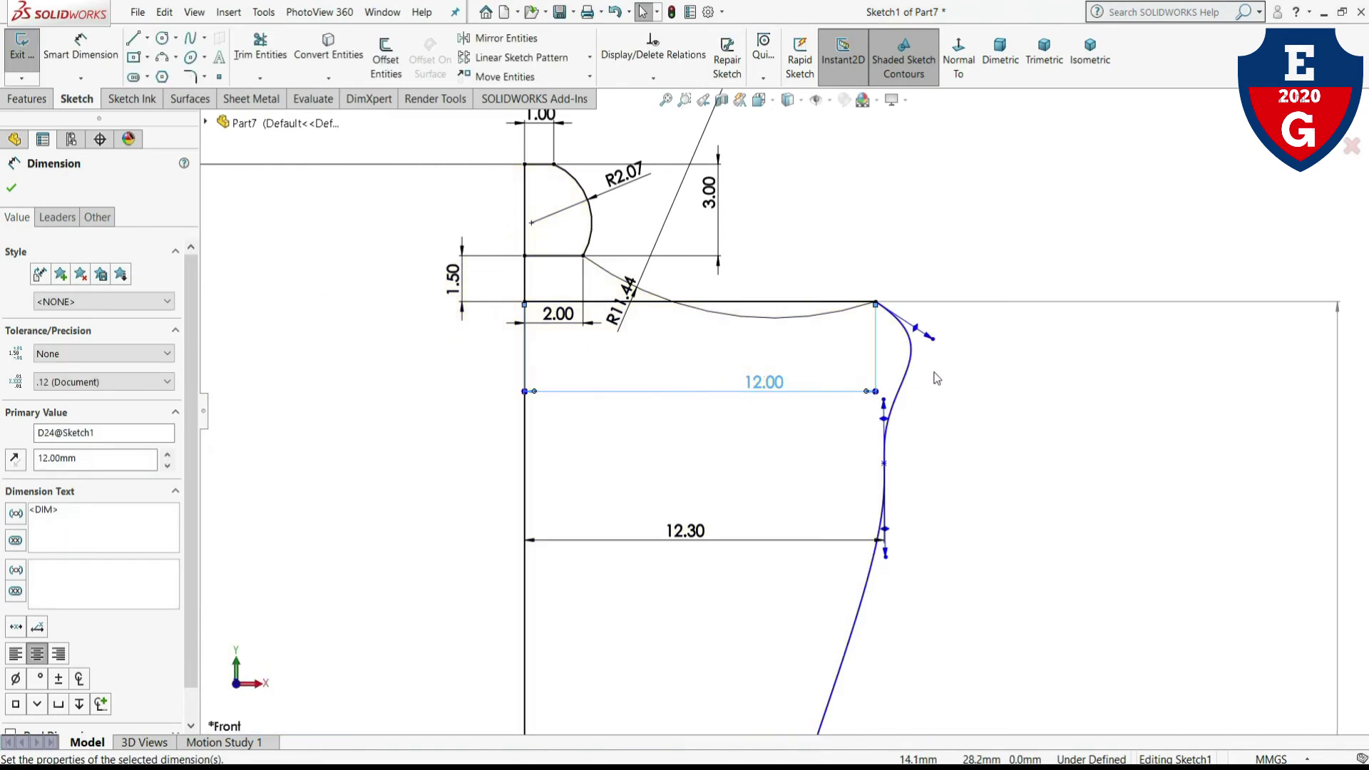
scroll(936, 378, up, 2)
scroll(909, 407, up, 3)
scroll(874, 417, up, 2)
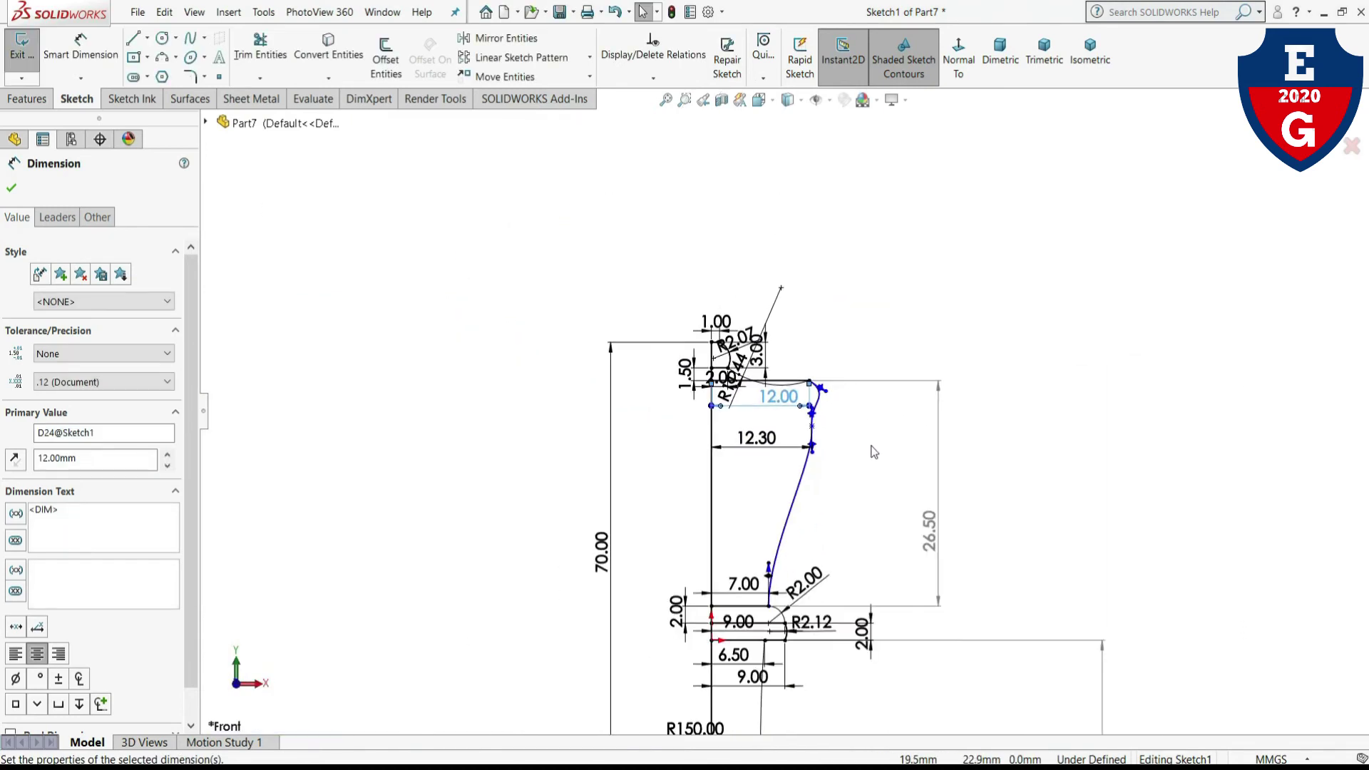
click(871, 451)
scroll(829, 420, down, 2)
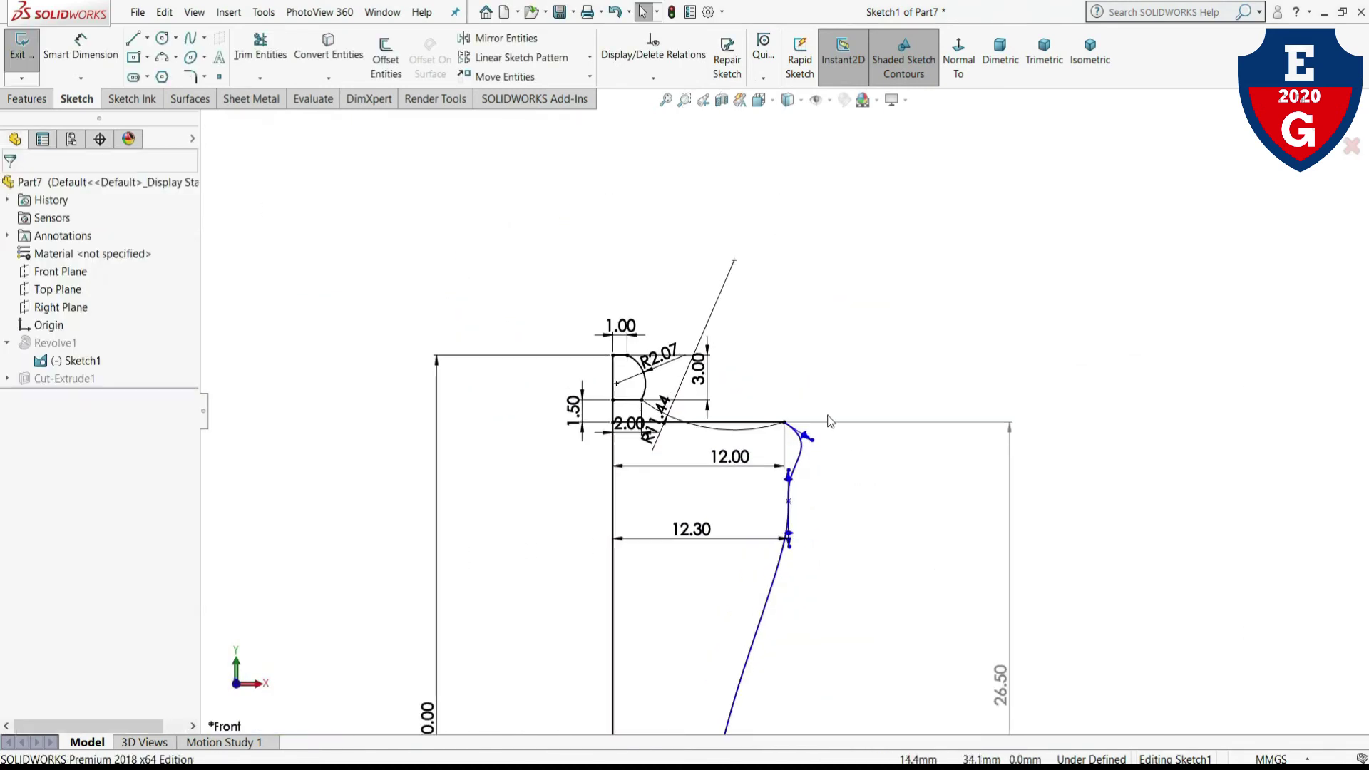
- Delete the crown's old curved side profile and the long slanted line
click(799, 465)
key(Delete)
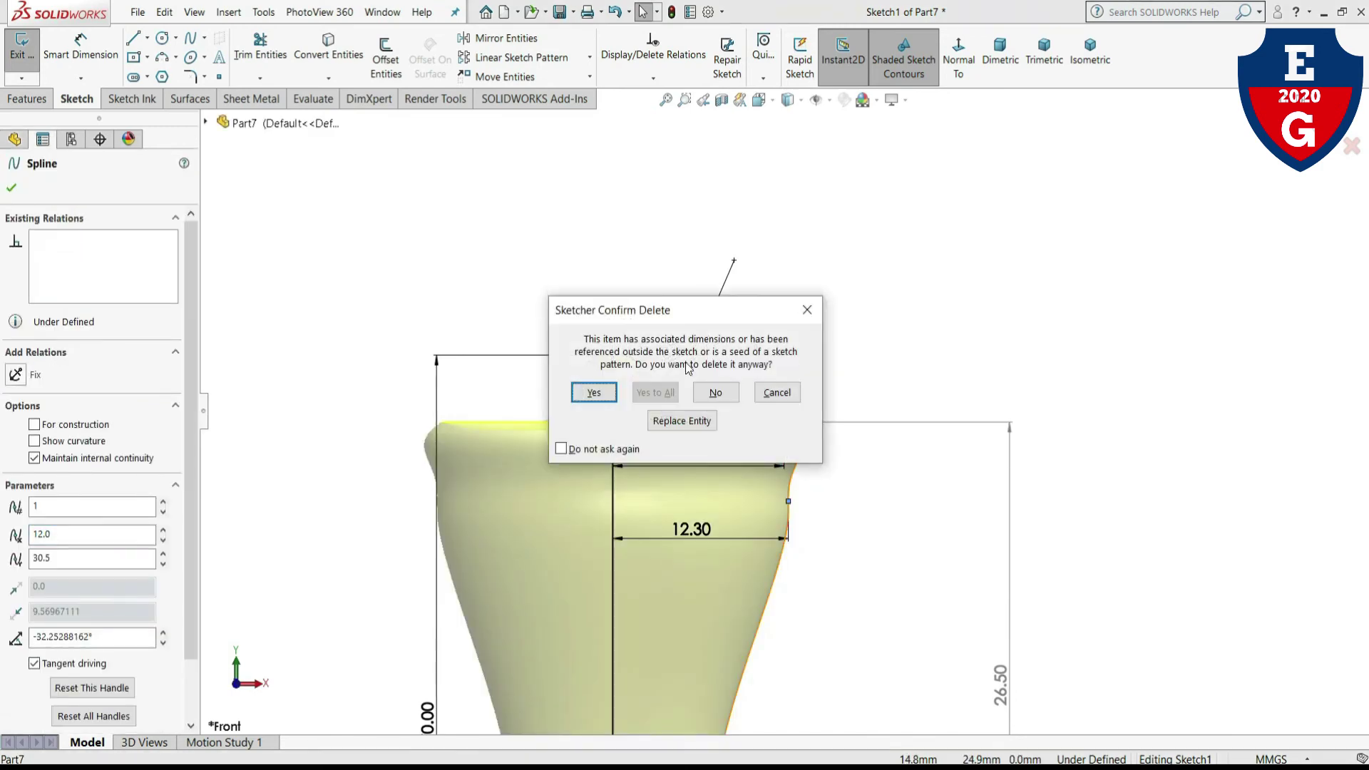
click(594, 392)
scroll(700, 405, down, 1)
scroll(742, 442, down, 1)
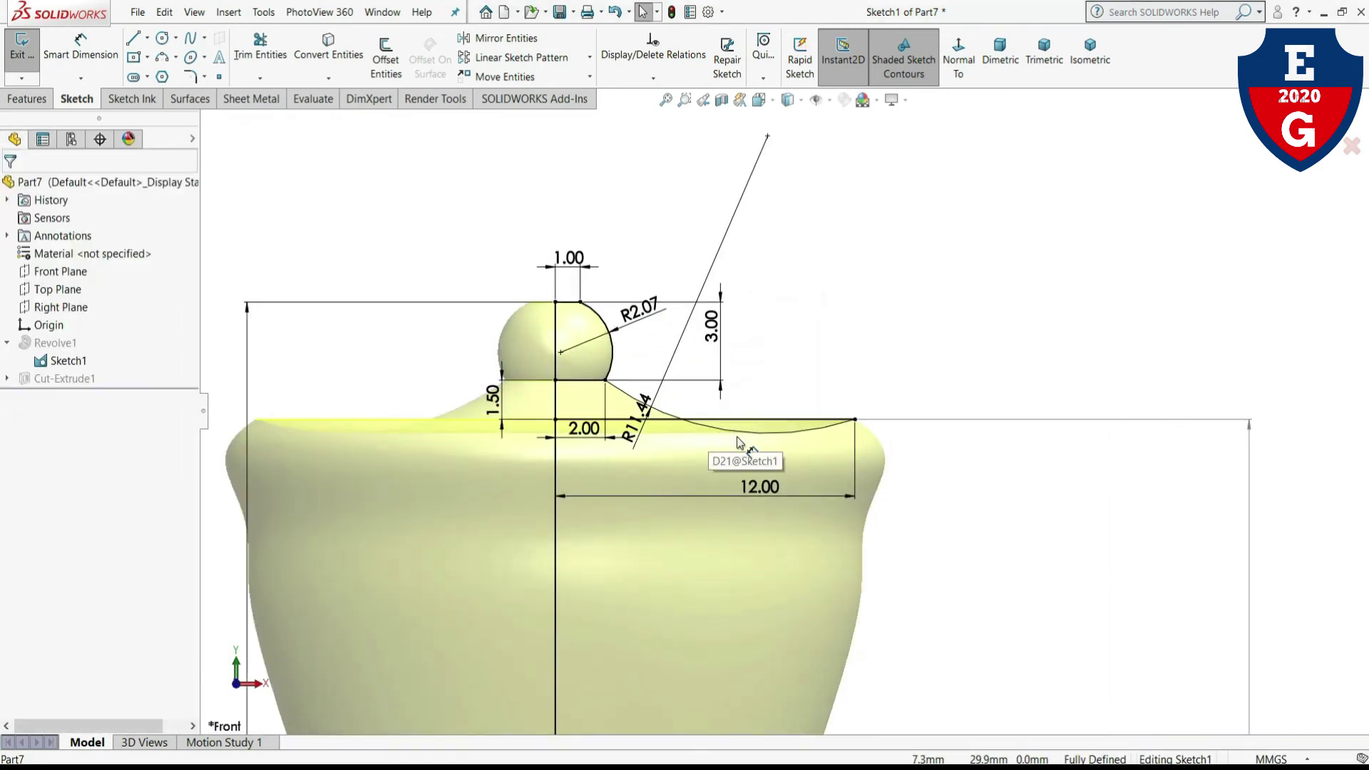
click(742, 442)
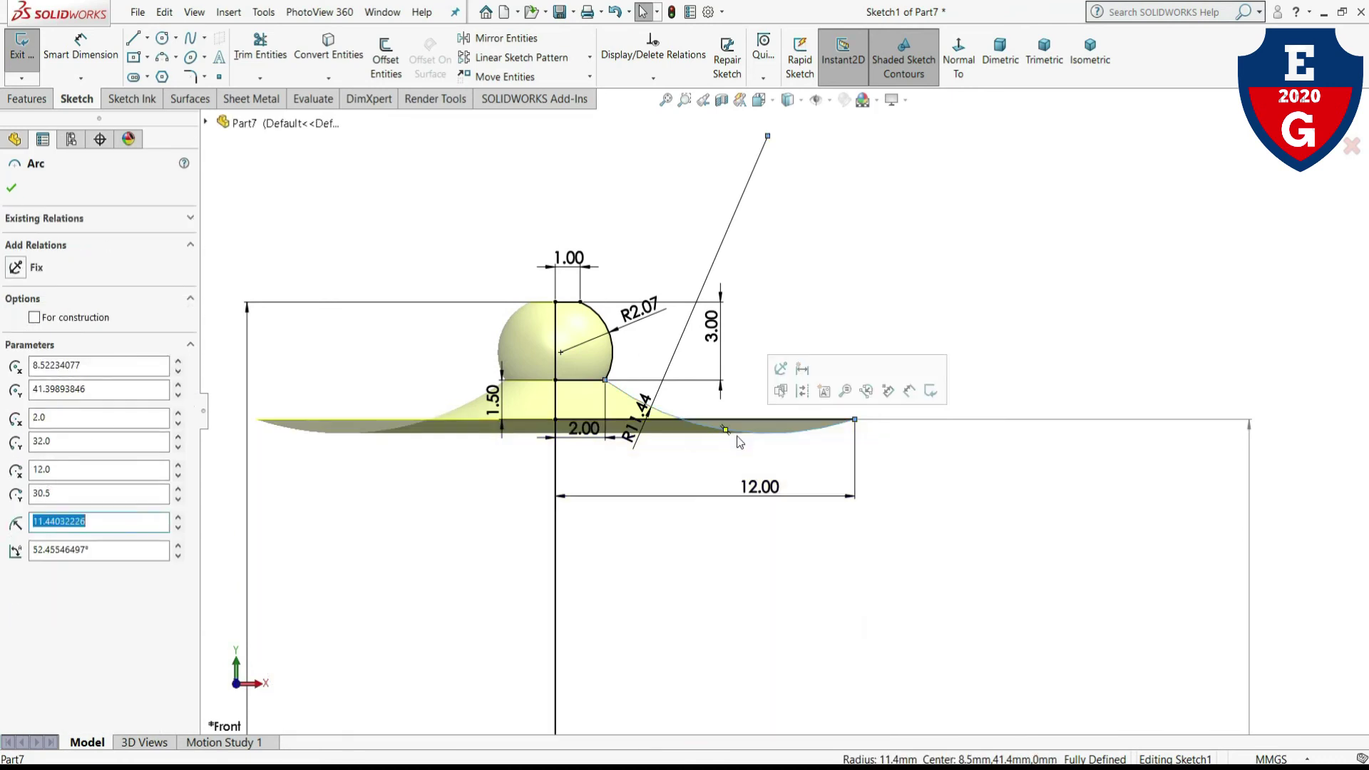
key(Delete)
click(808, 309)
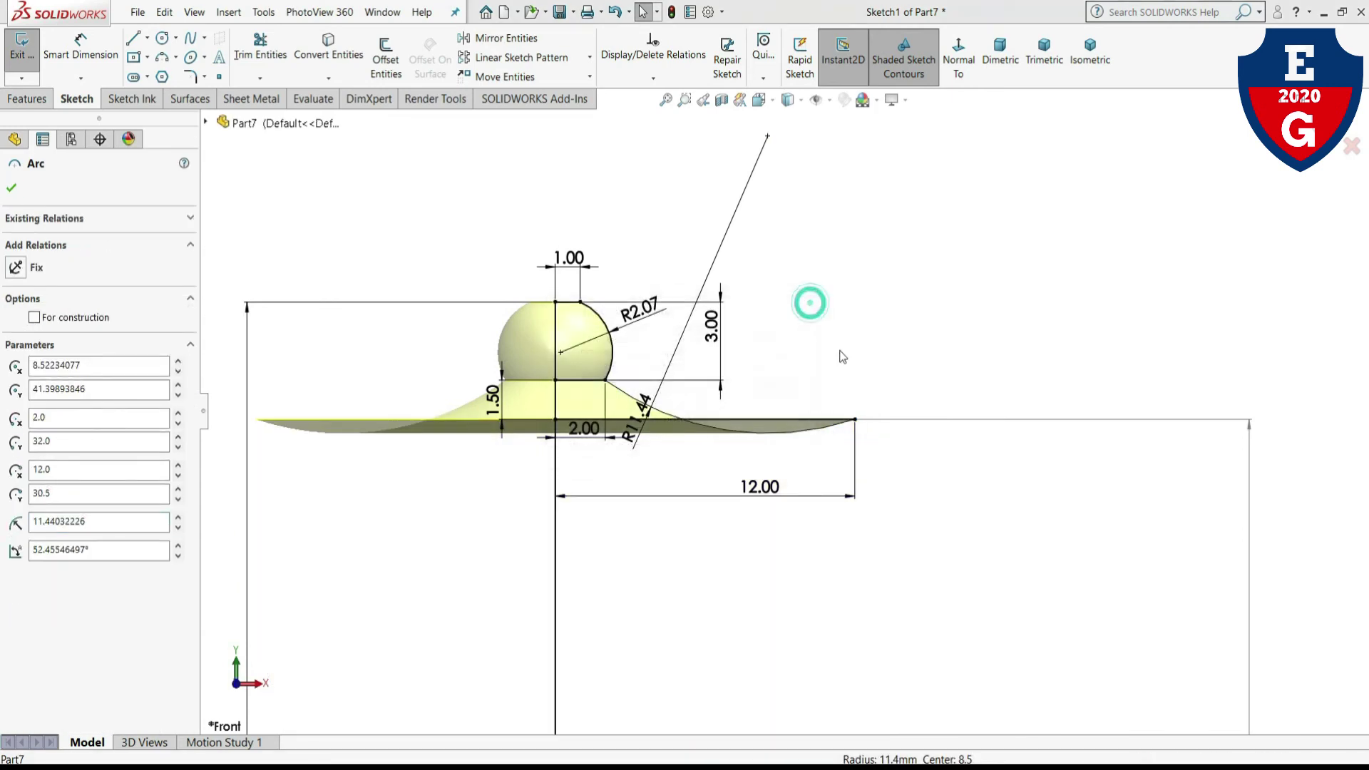
click(752, 440)
key(Delete)
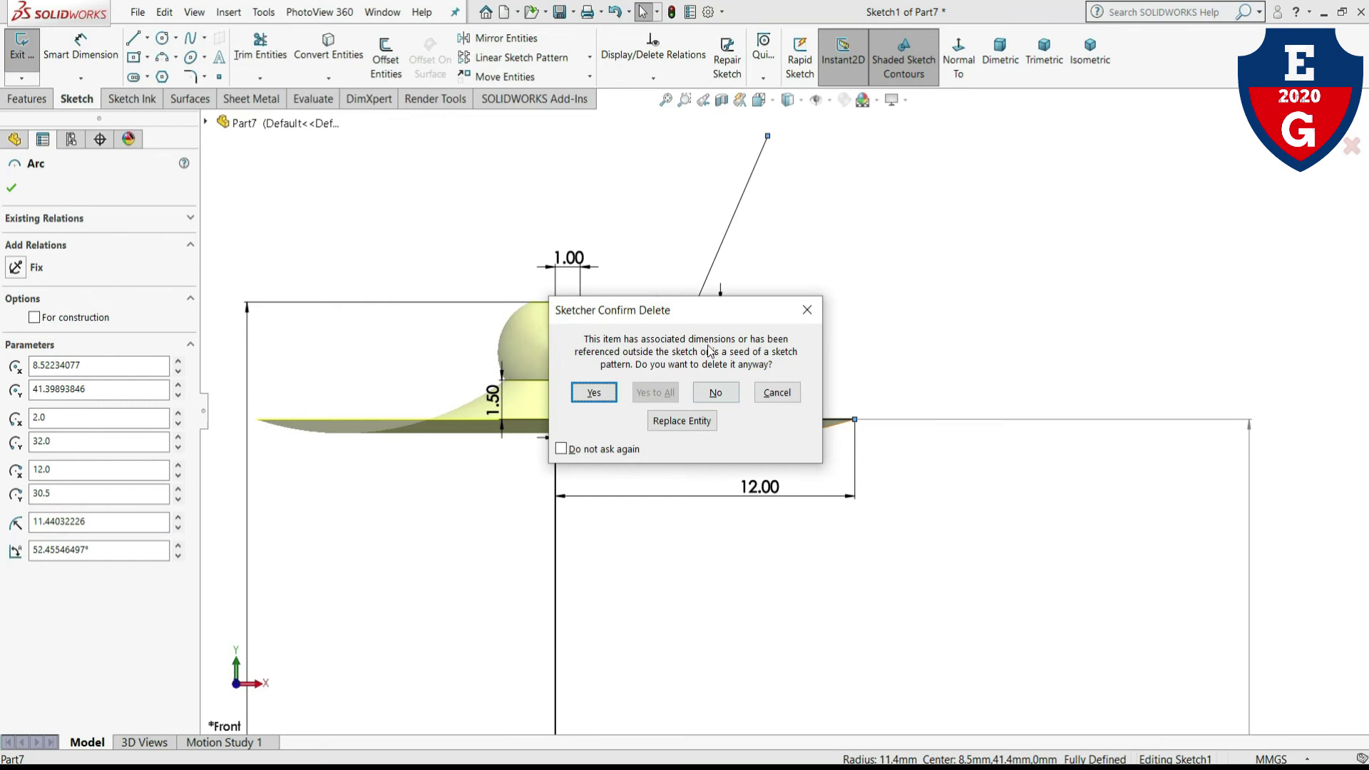
click(594, 393)
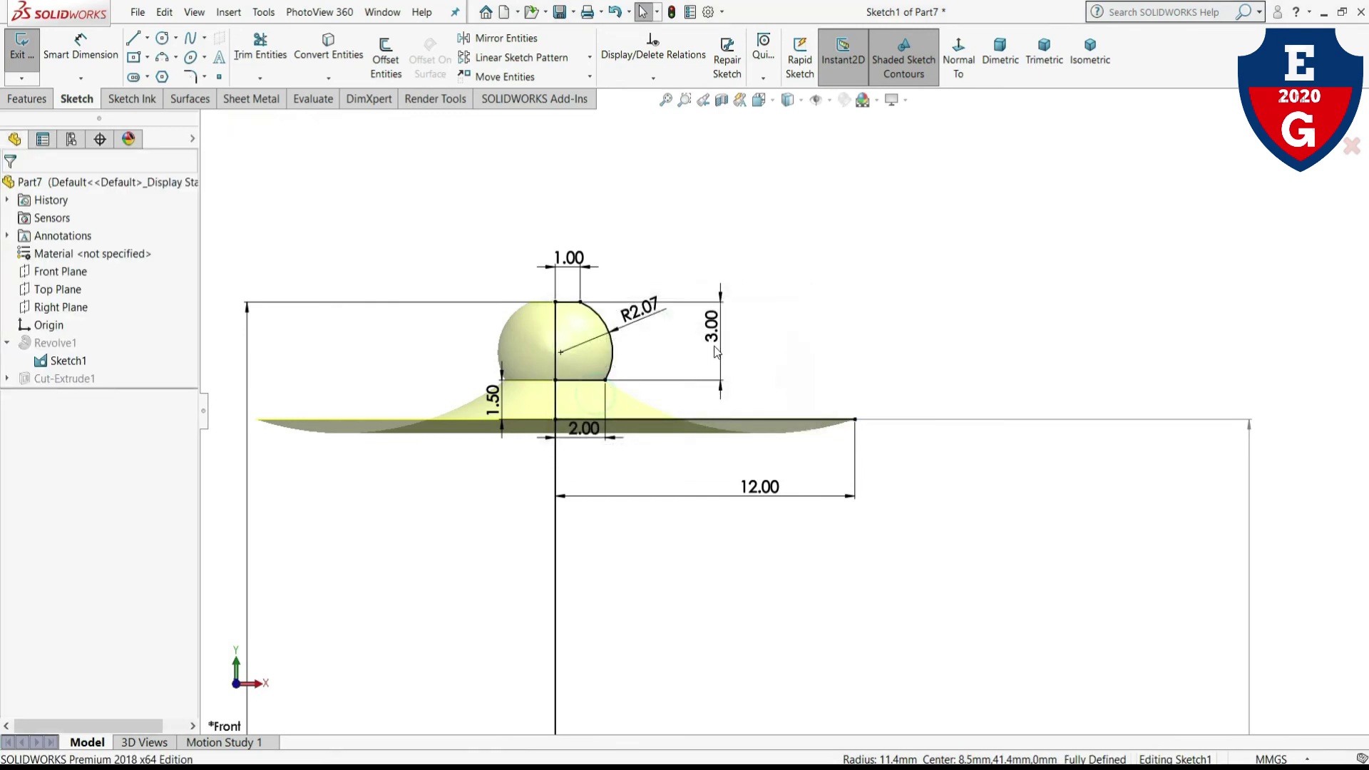
- Draw a three-point arc from the knob's base to the outer end of the 12.00 rim line
click(177, 59)
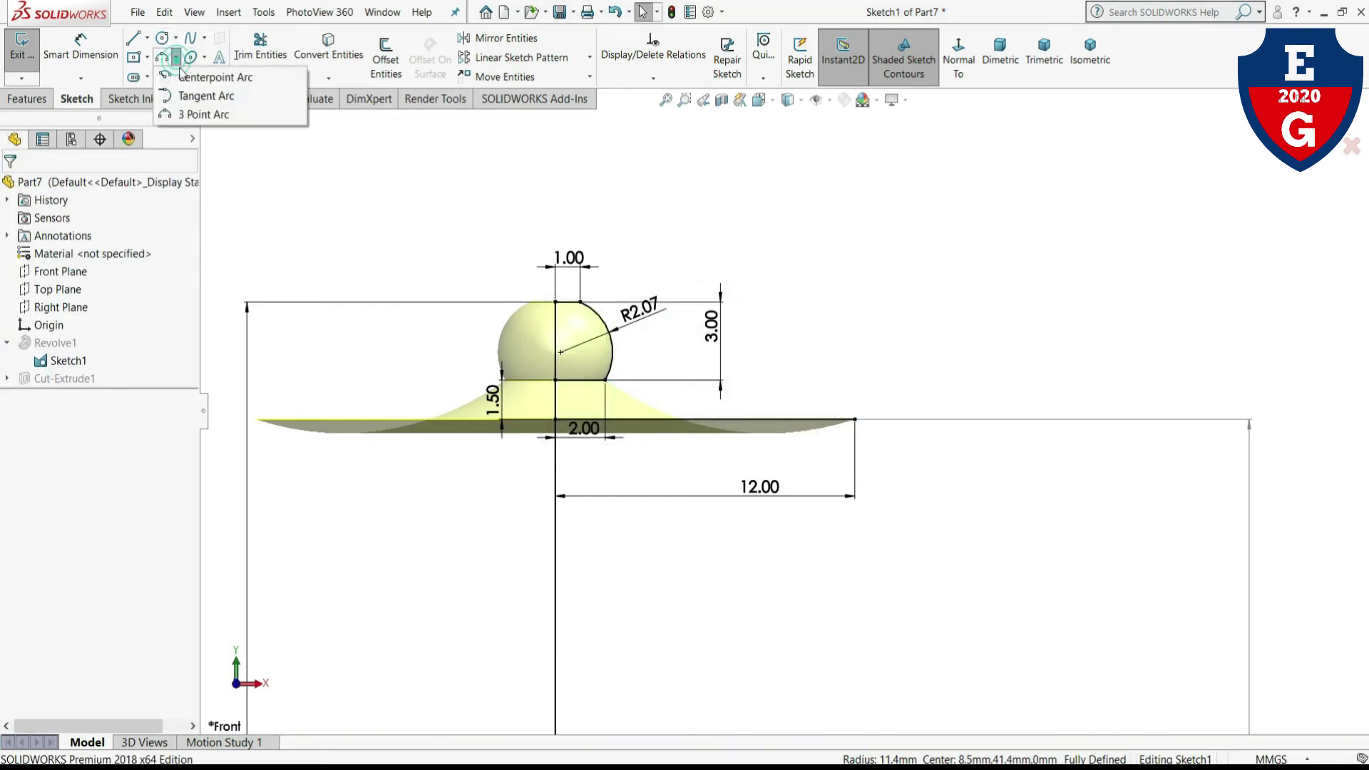
click(196, 111)
click(606, 380)
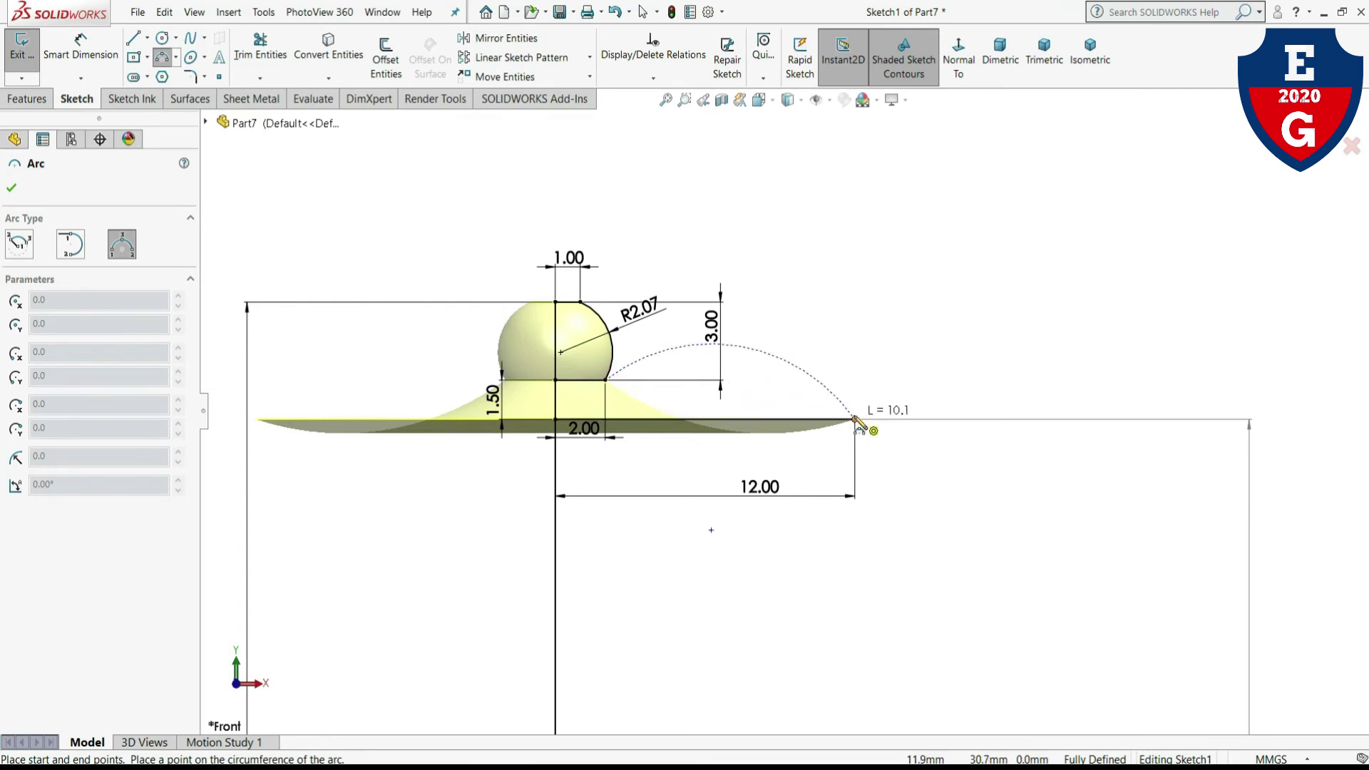
click(854, 419)
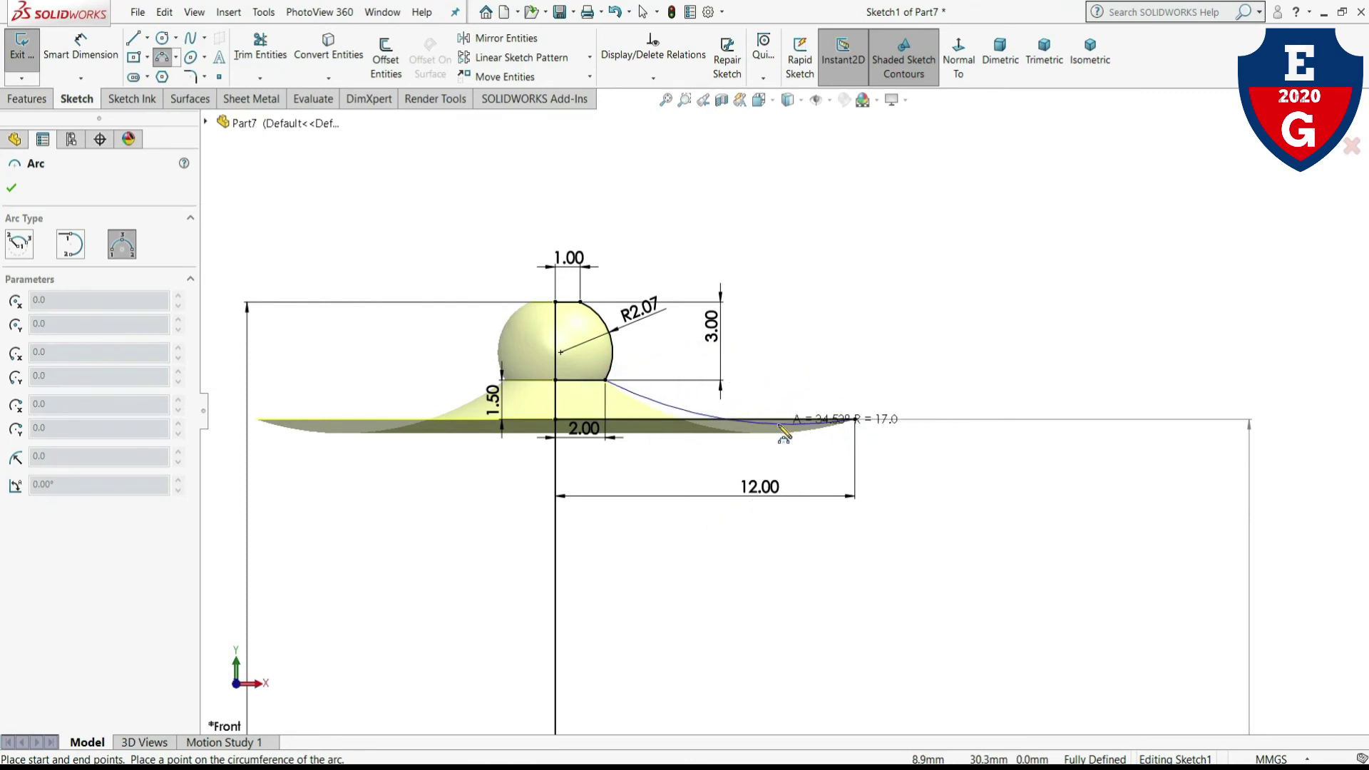
click(780, 423)
right_click(779, 423)
click(802, 432)
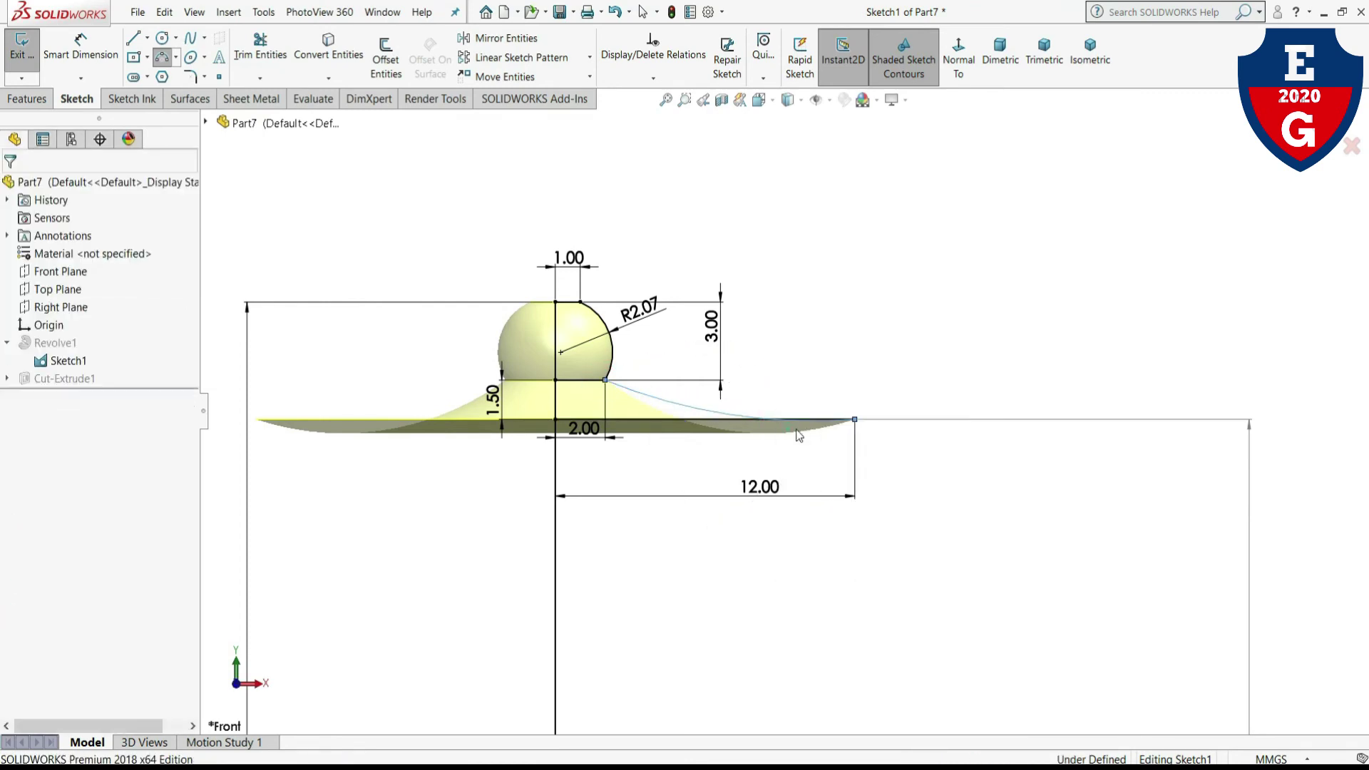
scroll(838, 457, up, 3)
scroll(831, 499, up, 4)
scroll(820, 510, down, 2)
scroll(804, 470, down, 4)
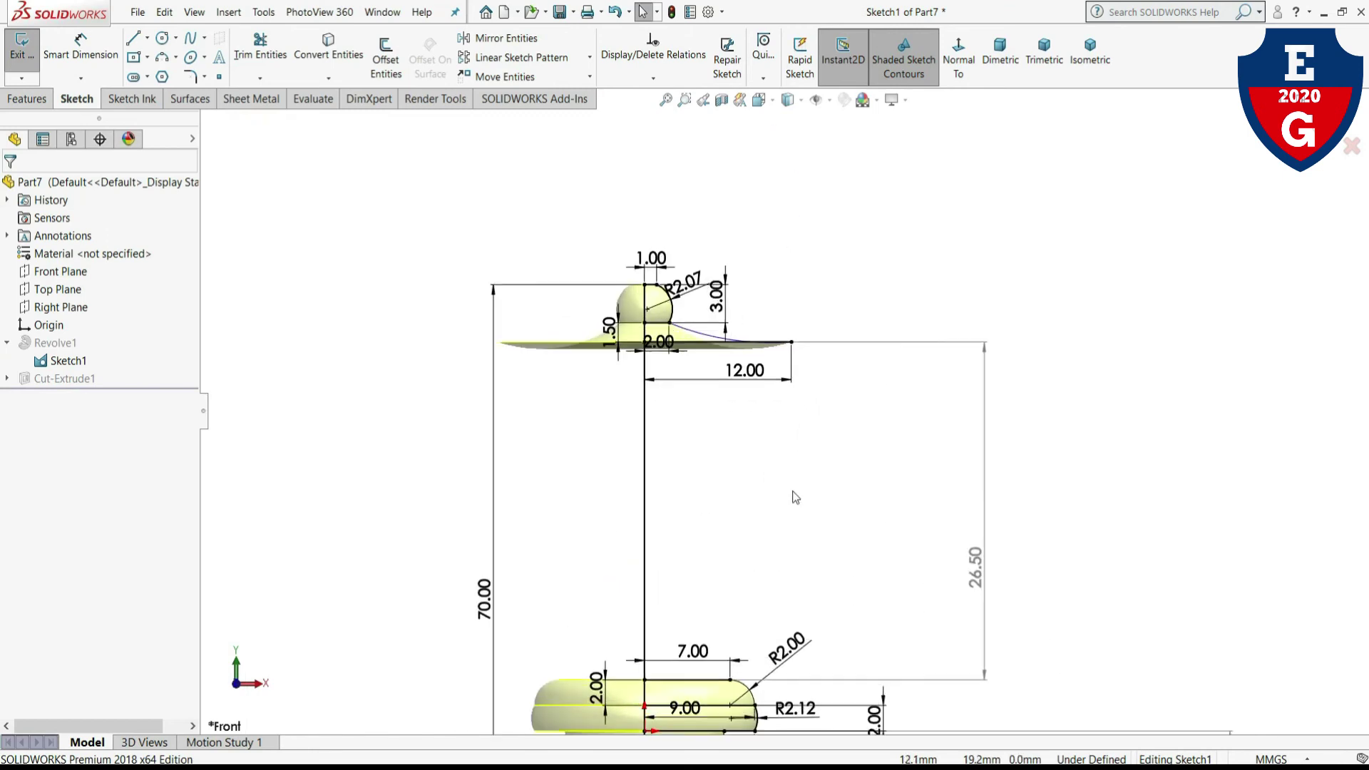
- Draw a spline from the rim line's end down the crown flank to the collar corner
click(198, 40)
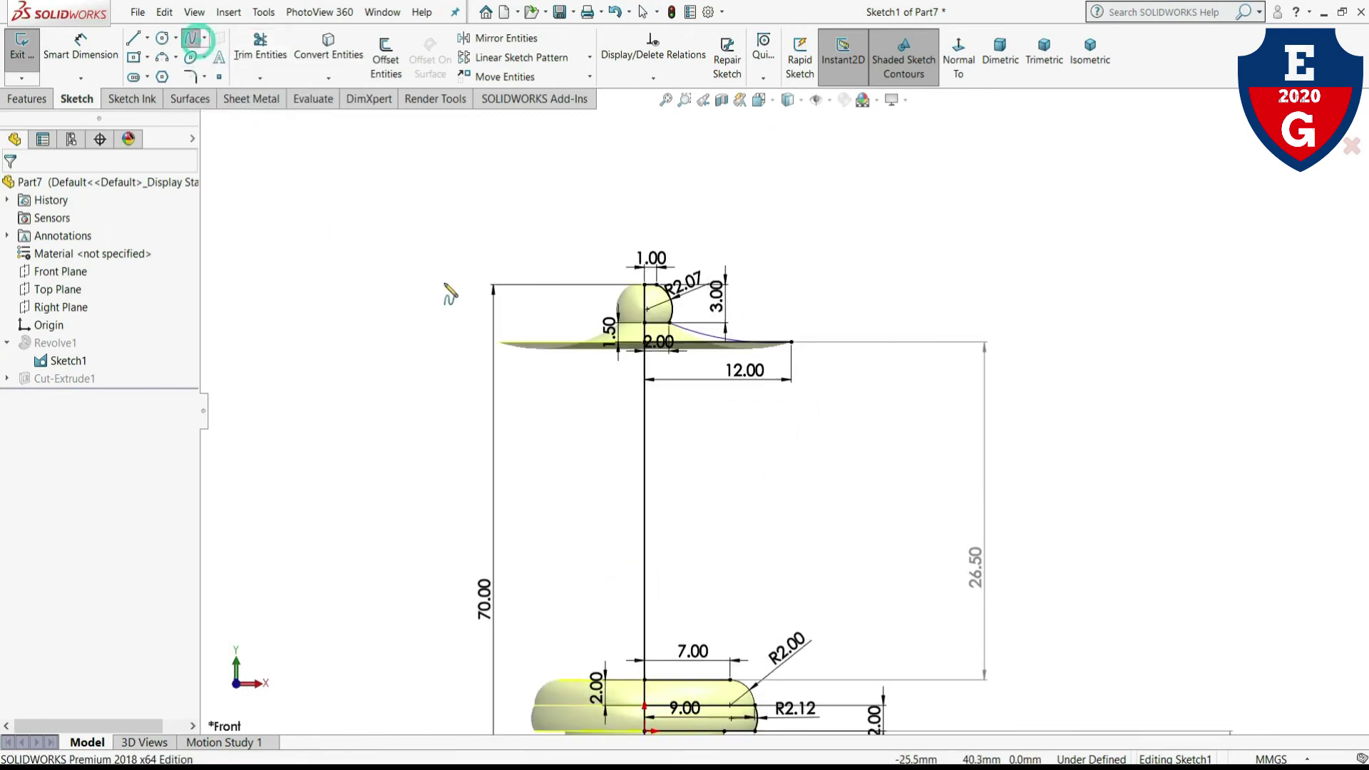
click(790, 343)
click(791, 417)
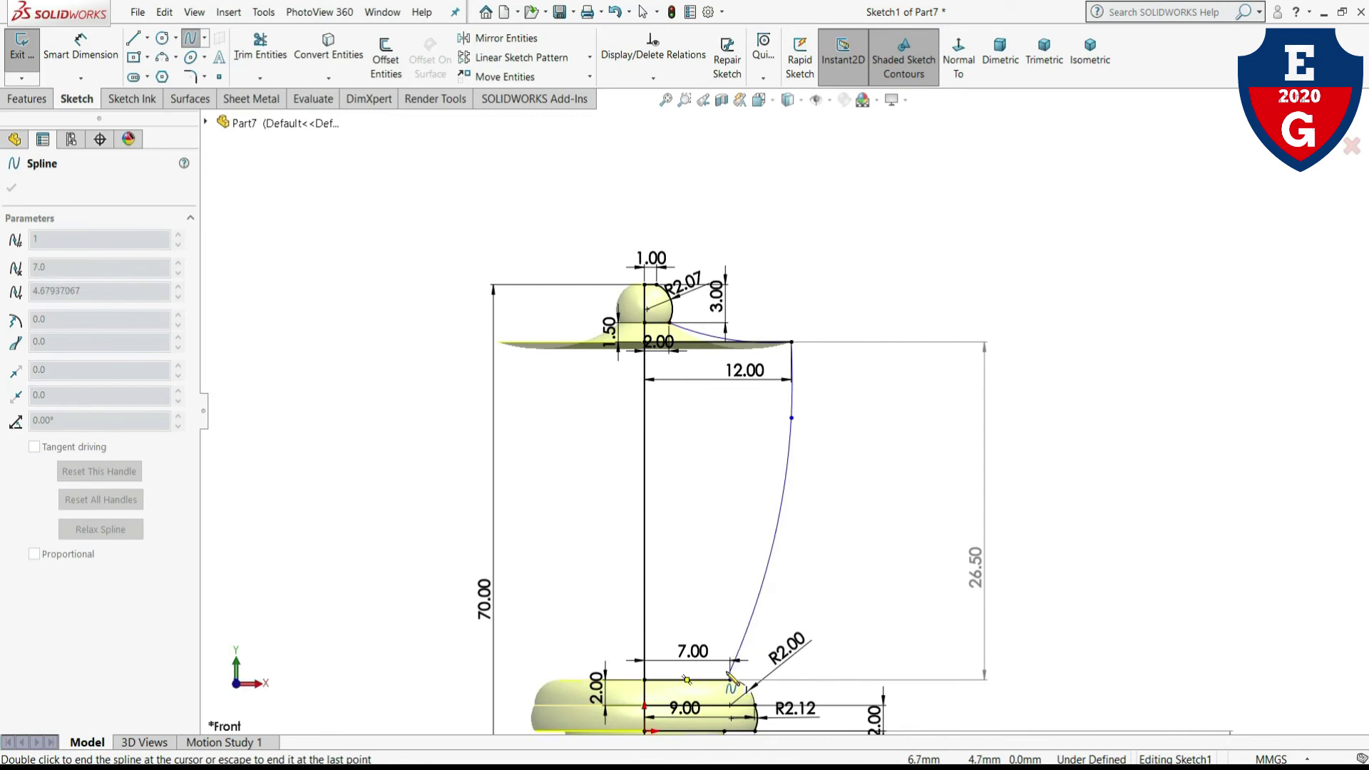
click(762, 503)
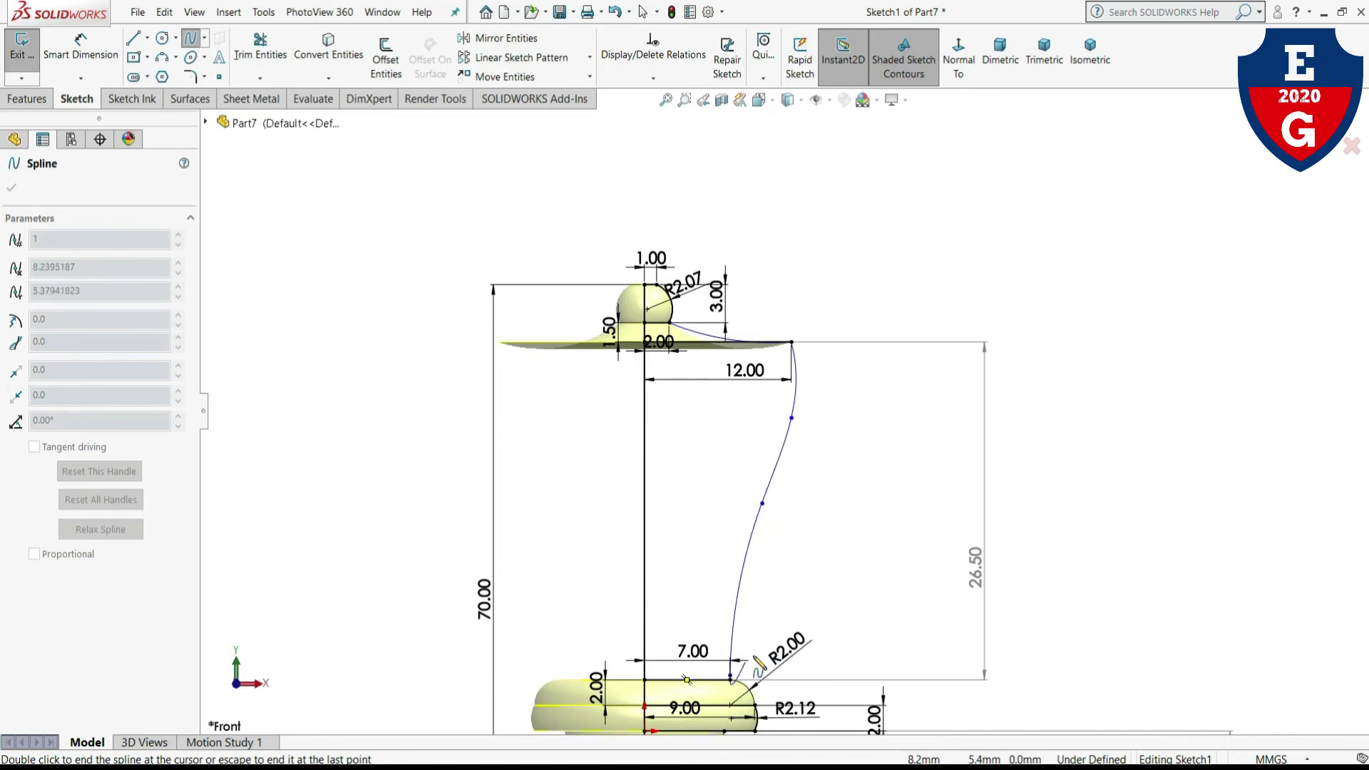
right_click(755, 671)
click(788, 664)
scroll(729, 727, down, 5)
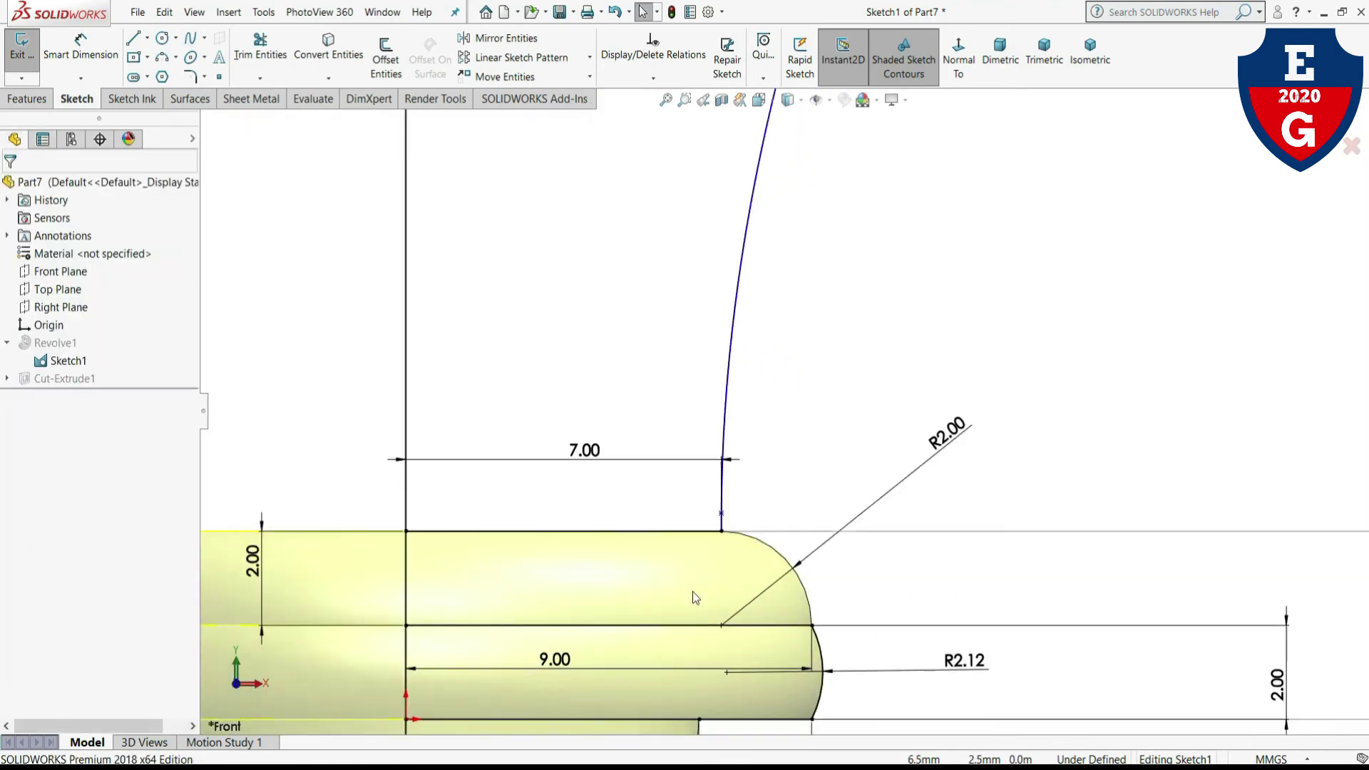
- Give the spline's end tangent at the collar corner a Vertical relation
click(736, 520)
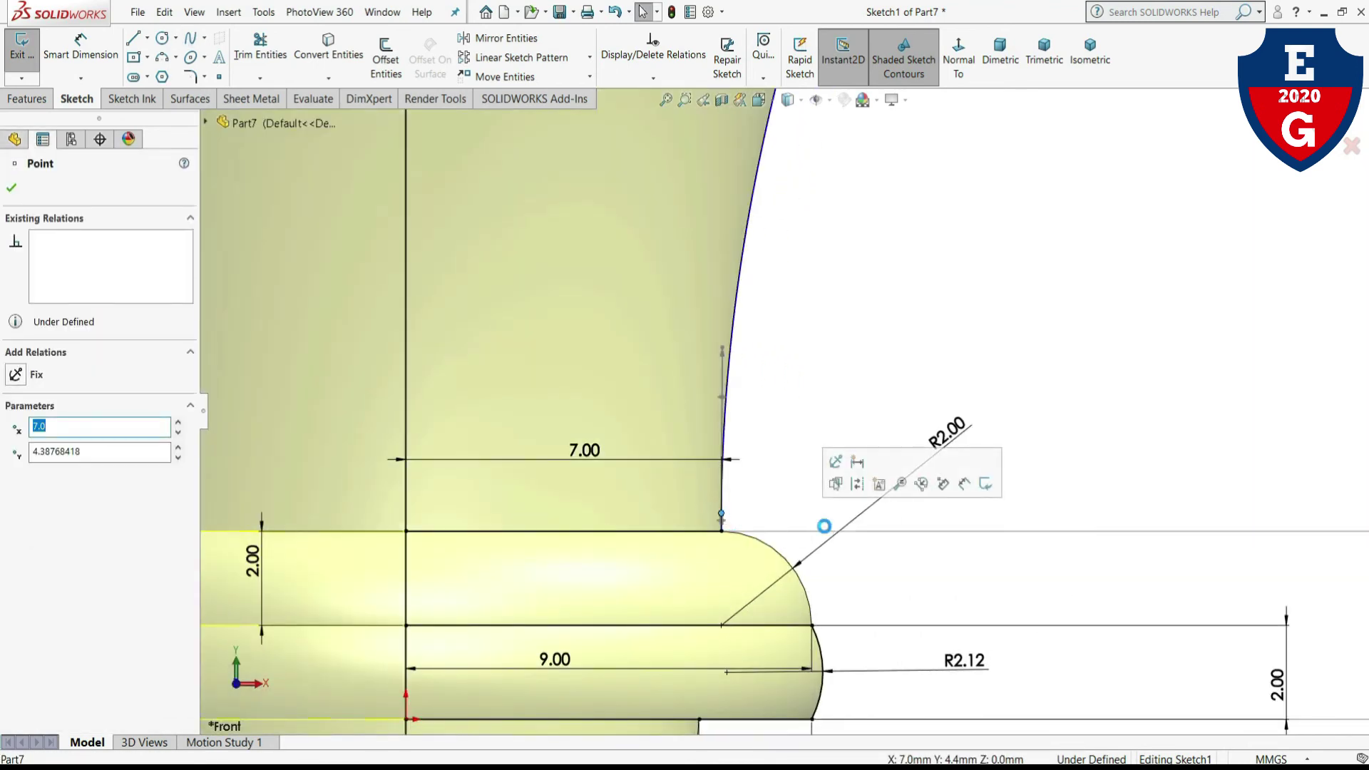
scroll(749, 420, up, 1)
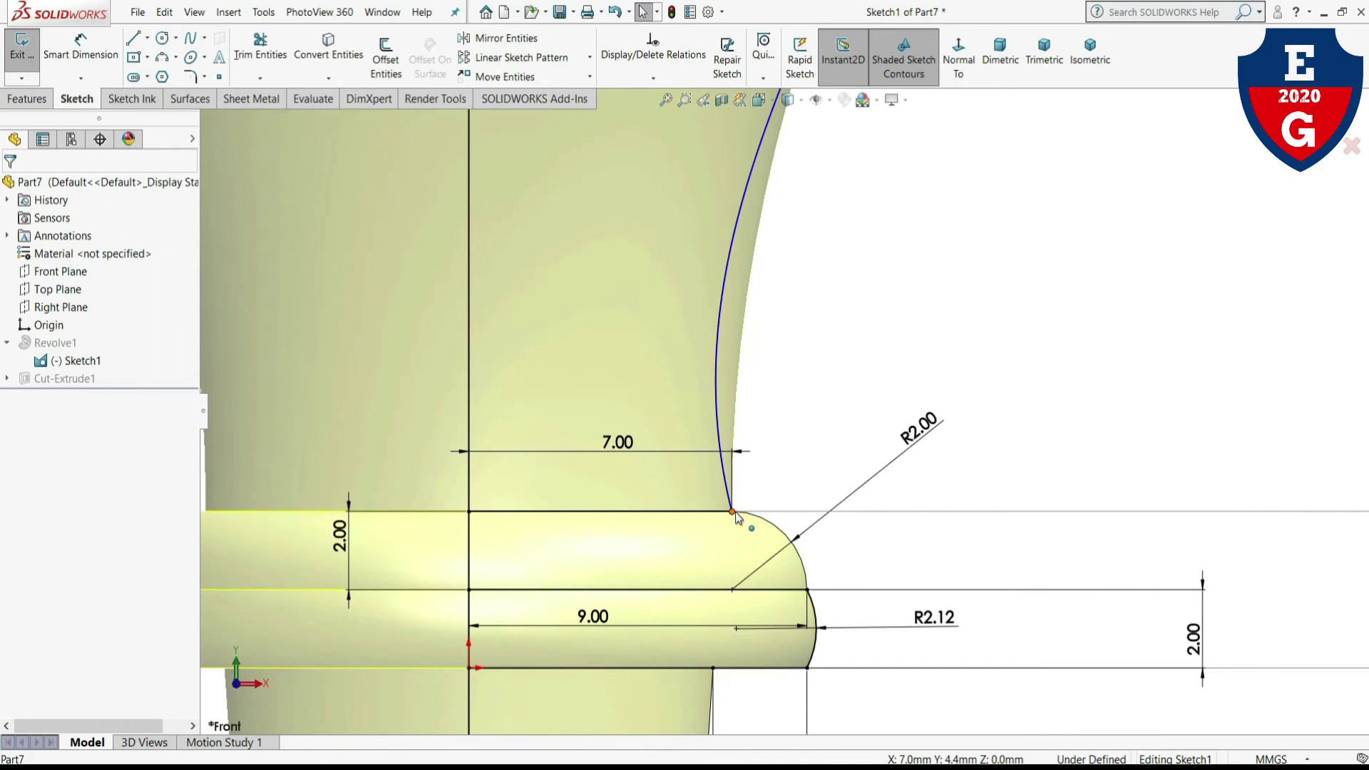
click(736, 513)
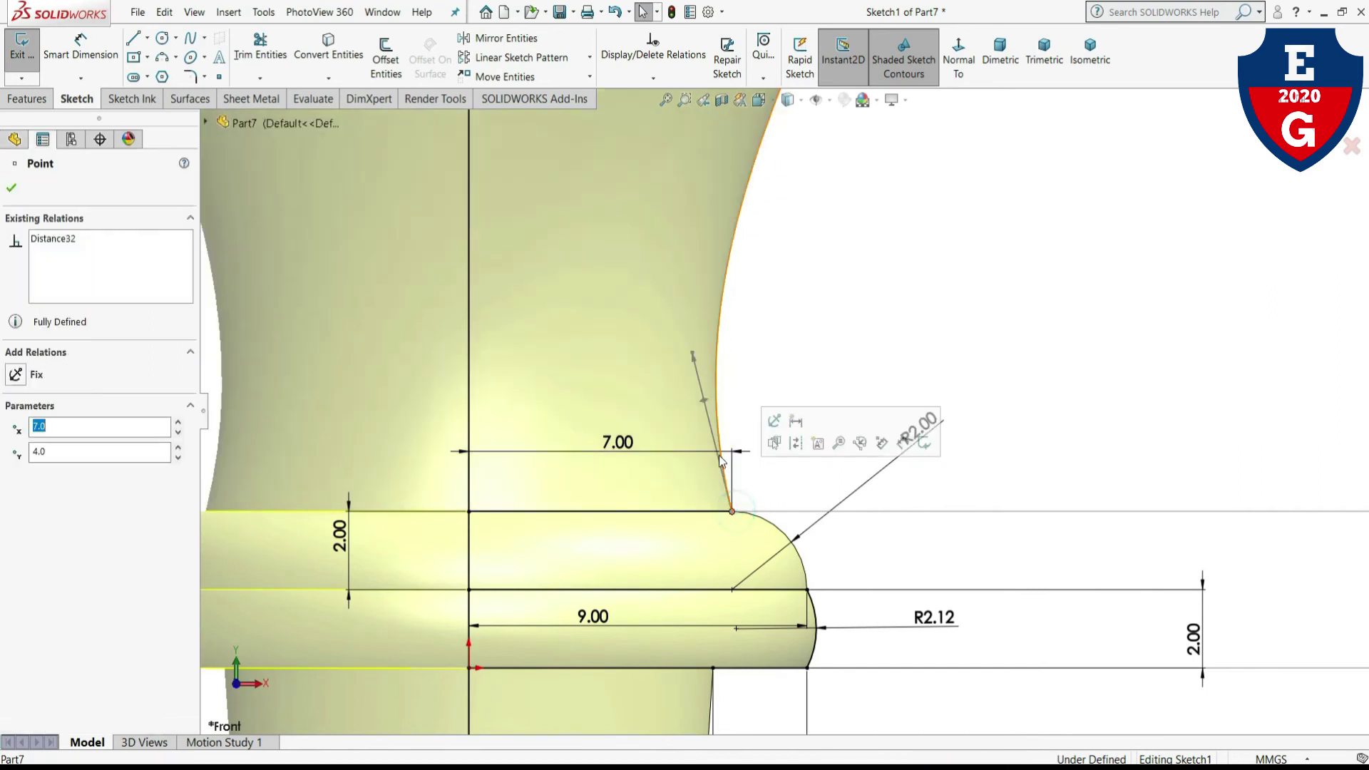
drag(695, 361, 721, 365)
click(696, 370)
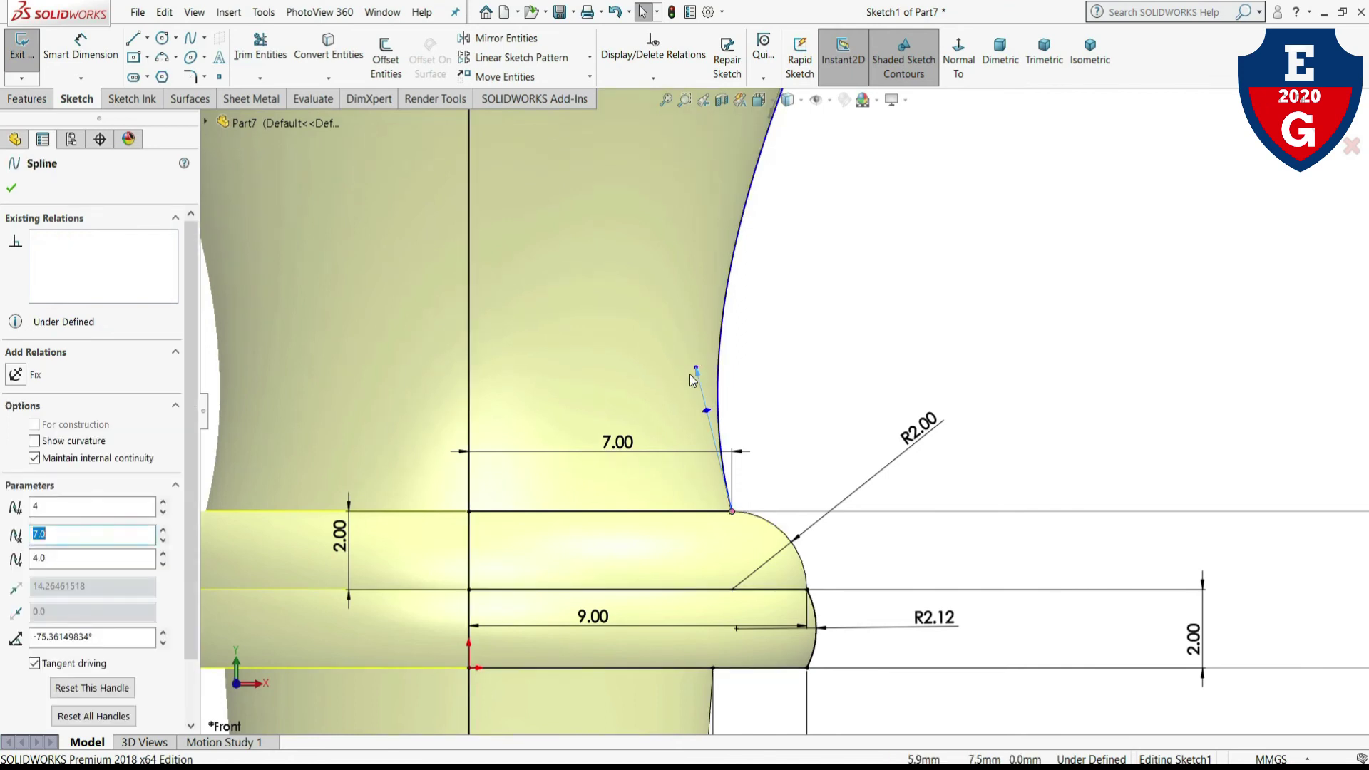
click(696, 372)
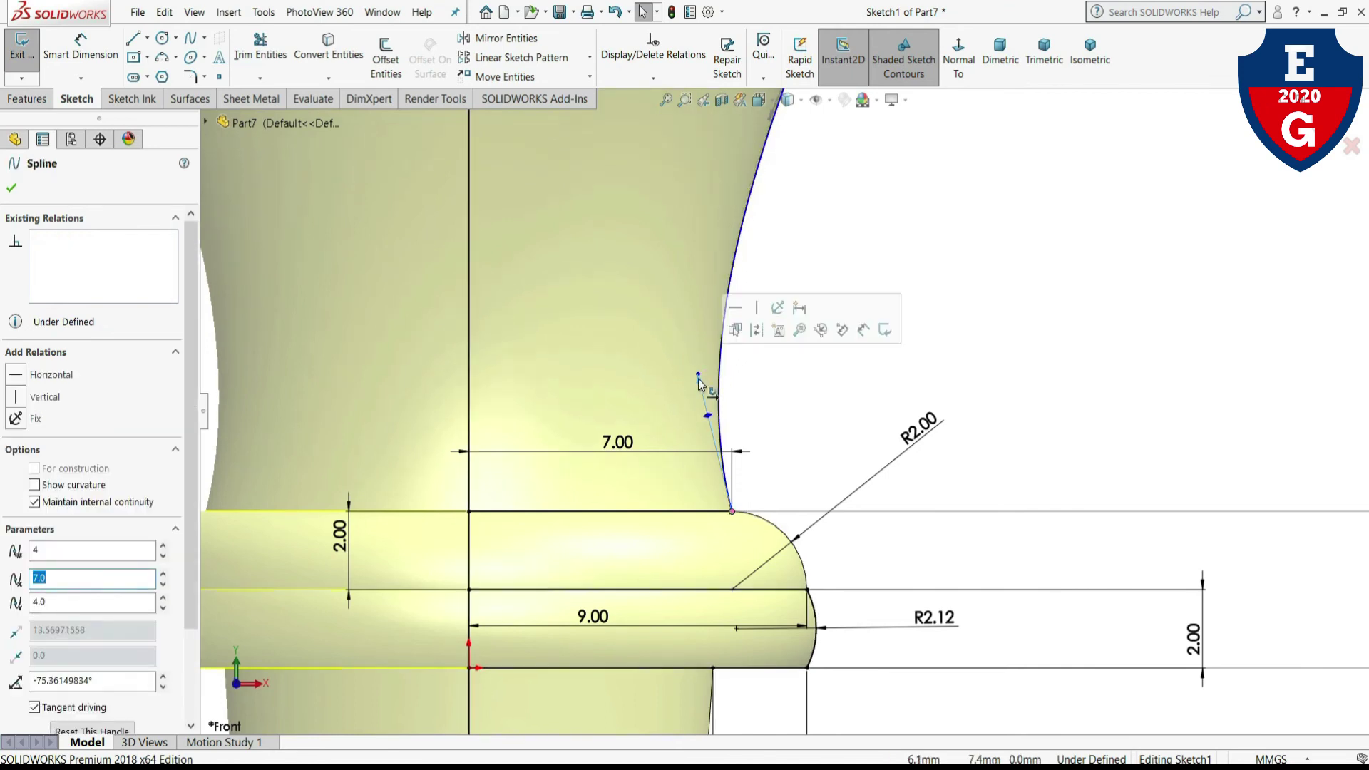
click(757, 307)
scroll(784, 410, up, 5)
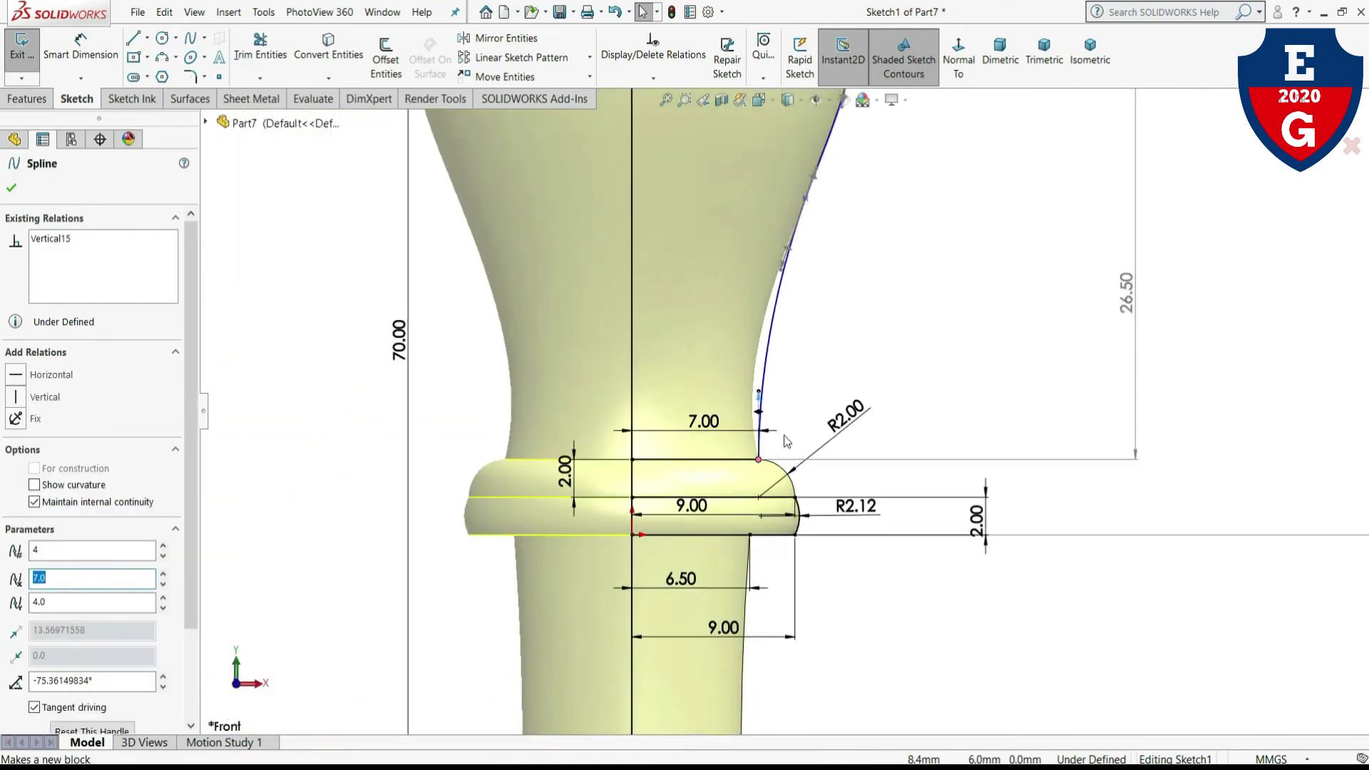
scroll(796, 283, up, 1)
scroll(796, 284, up, 2)
click(892, 361)
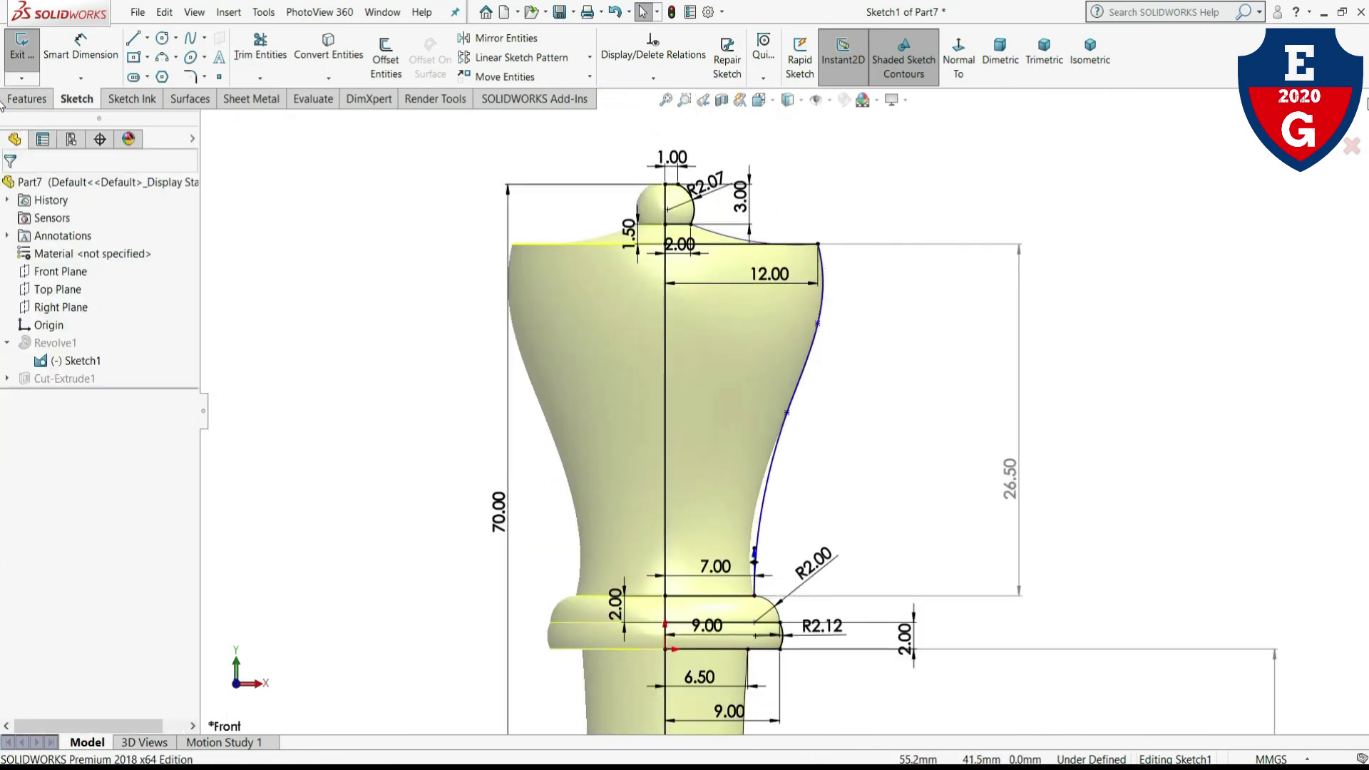
- Exit Sketch1 to rebuild the queen, inspect the slotted rim, and select Sketch1 in the tree
click(21, 44)
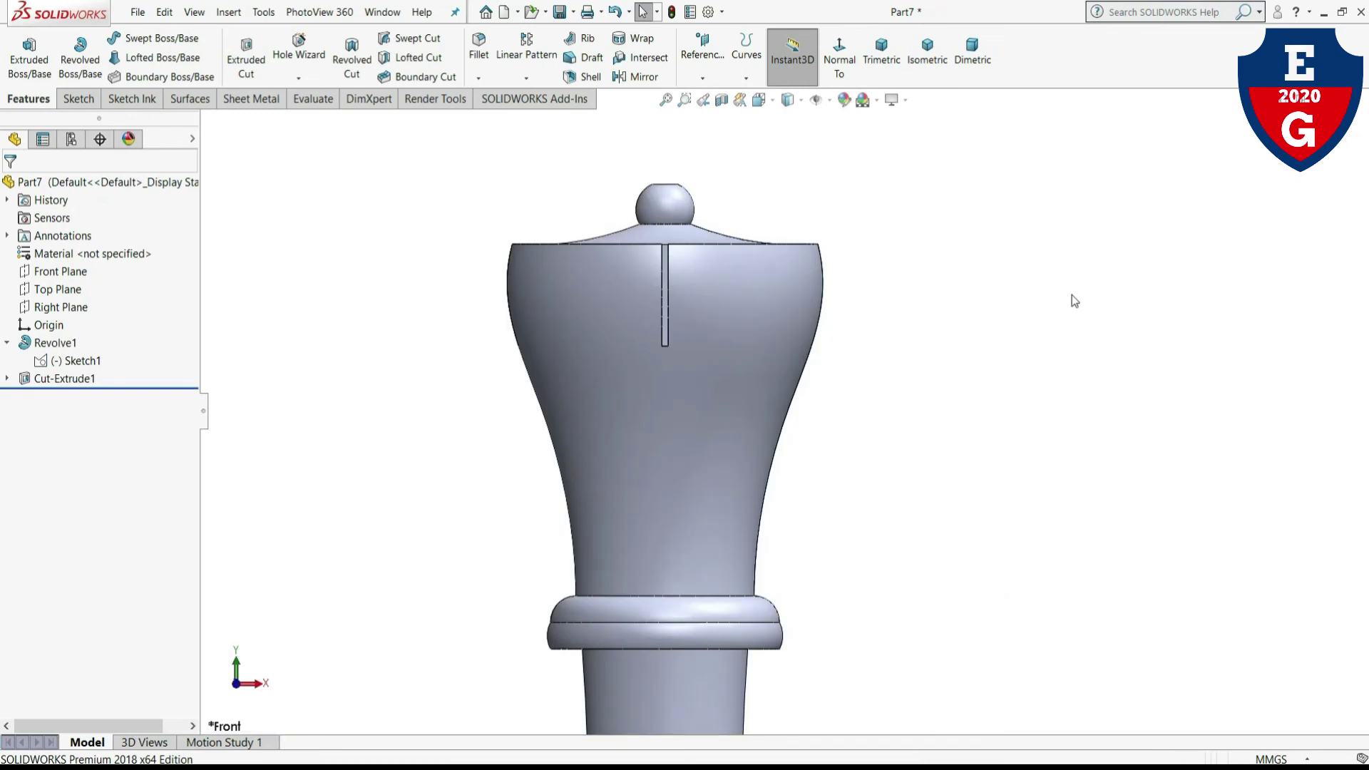
mouse_move(1136, 297)
middle_down()
mouse_move(1186, 309)
mouse_move(934, 244)
mouse_move(990, 286)
mouse_move(983, 309)
mouse_move(935, 278)
mouse_move(946, 223)
mouse_move(1023, 242)
middle_up()
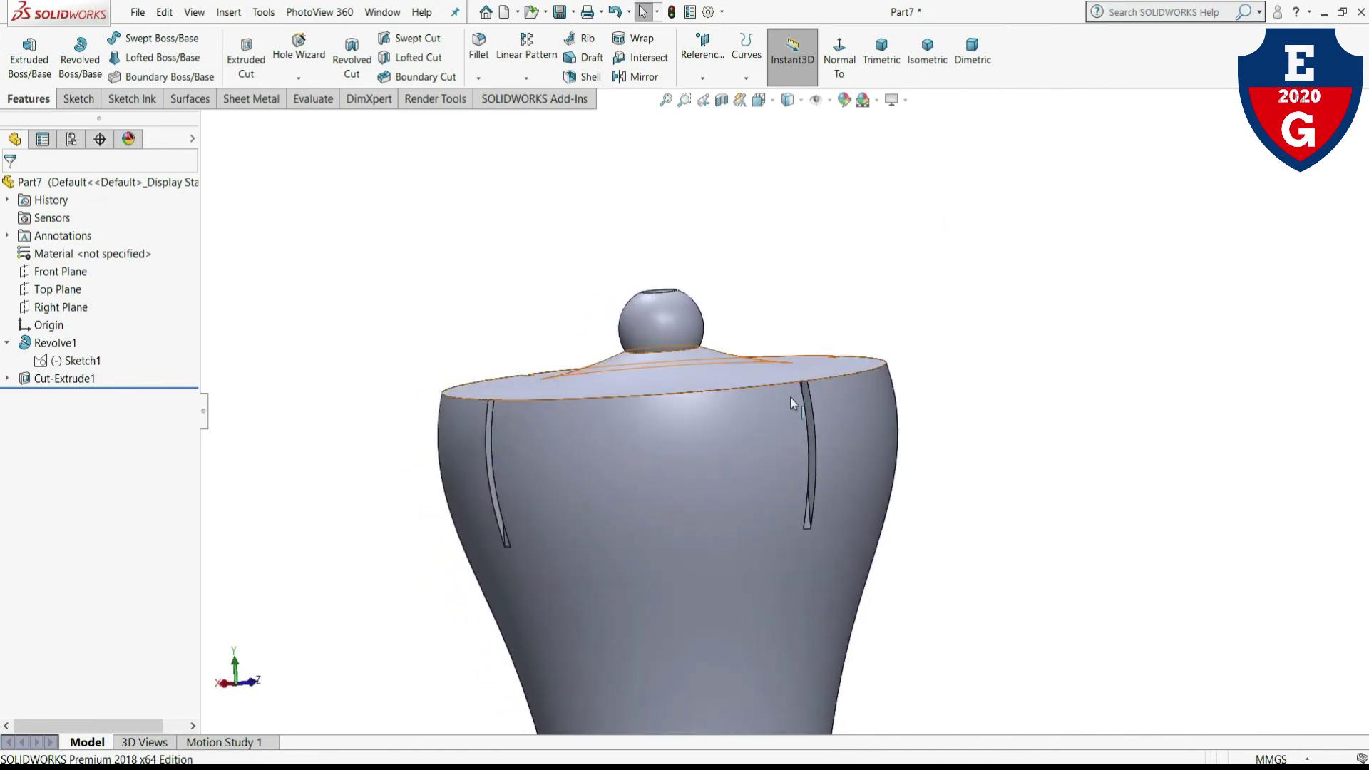
scroll(906, 344, down, 3)
mouse_move(907, 345)
middle_down()
mouse_move(1024, 357)
mouse_move(1019, 428)
mouse_move(984, 456)
middle_up()
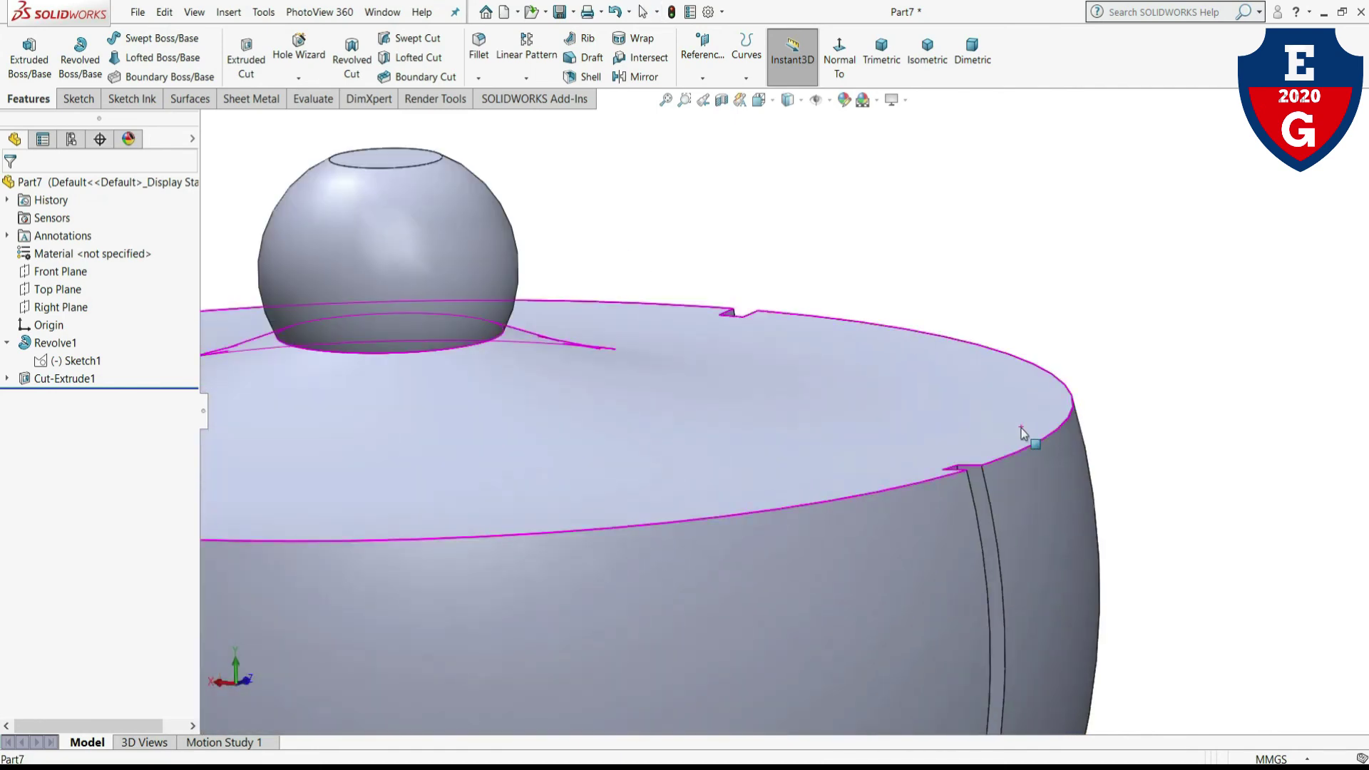
scroll(966, 473, down, 3)
scroll(965, 473, down, 1)
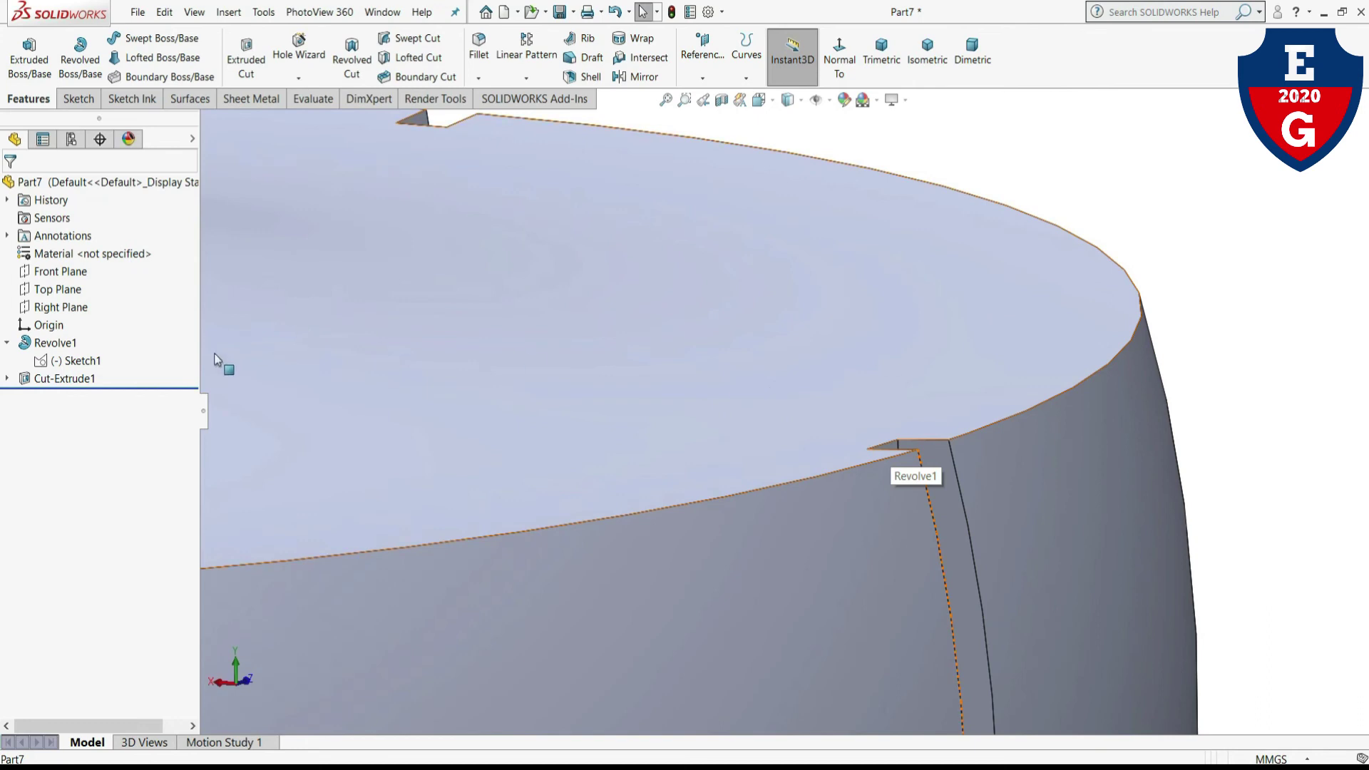
click(77, 361)
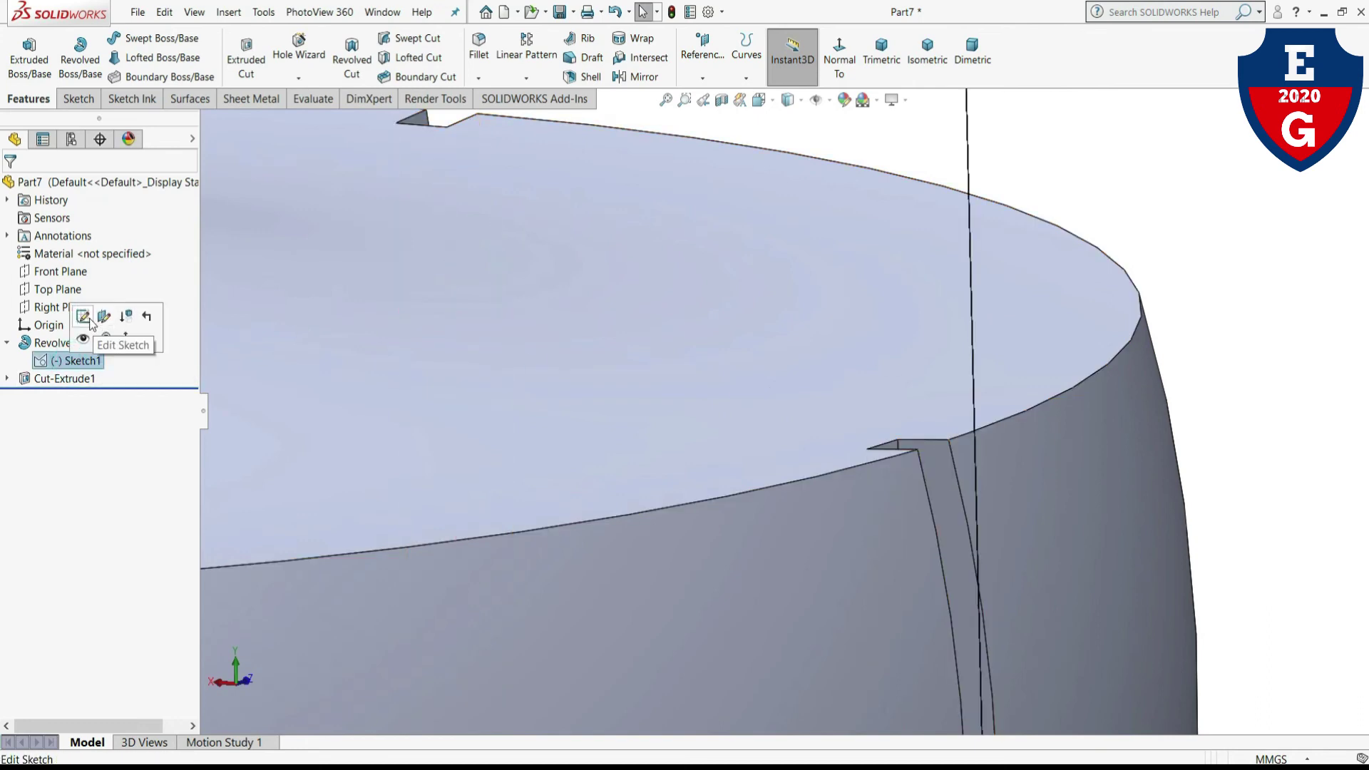
- Reopen Sketch1 in a face-on view and delete the arc under the knob
click(86, 318)
click(957, 56)
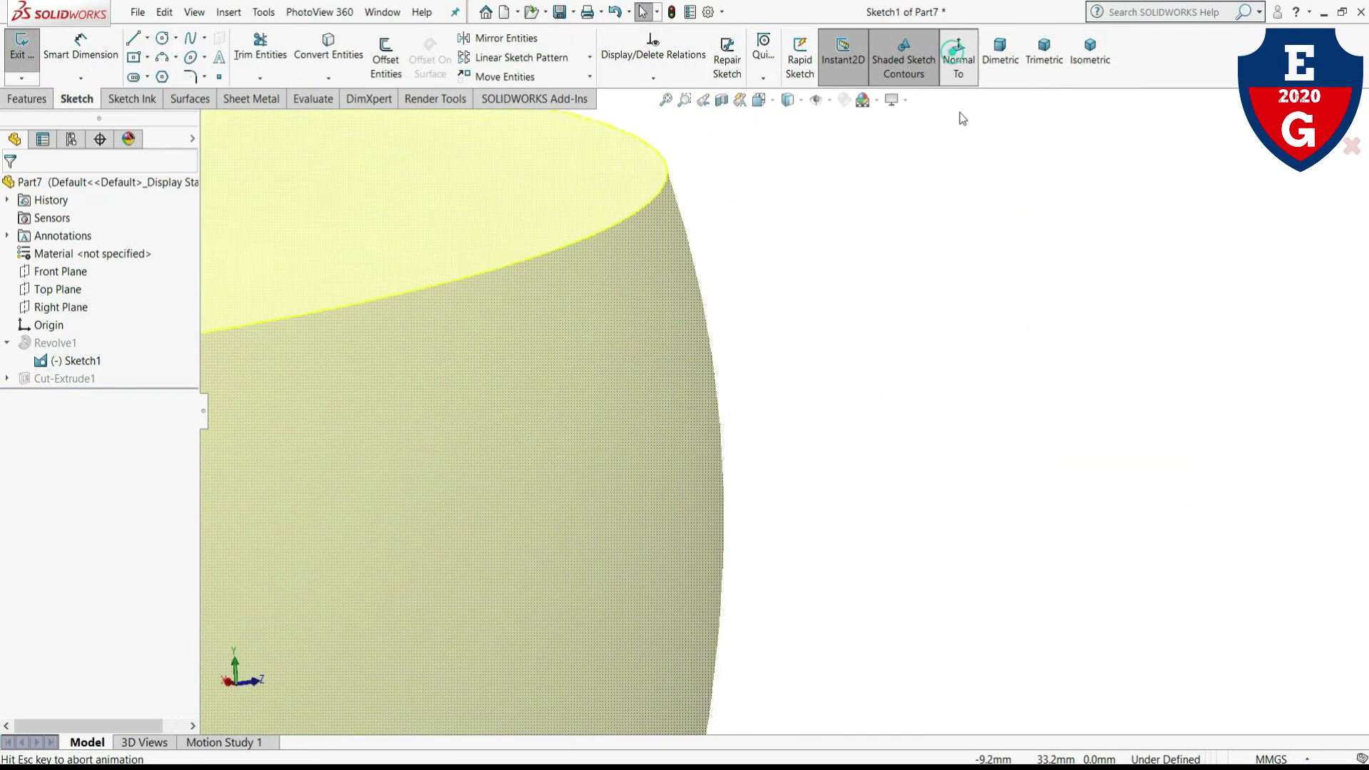
scroll(894, 298, down, 2)
scroll(894, 298, down, 3)
scroll(894, 299, down, 3)
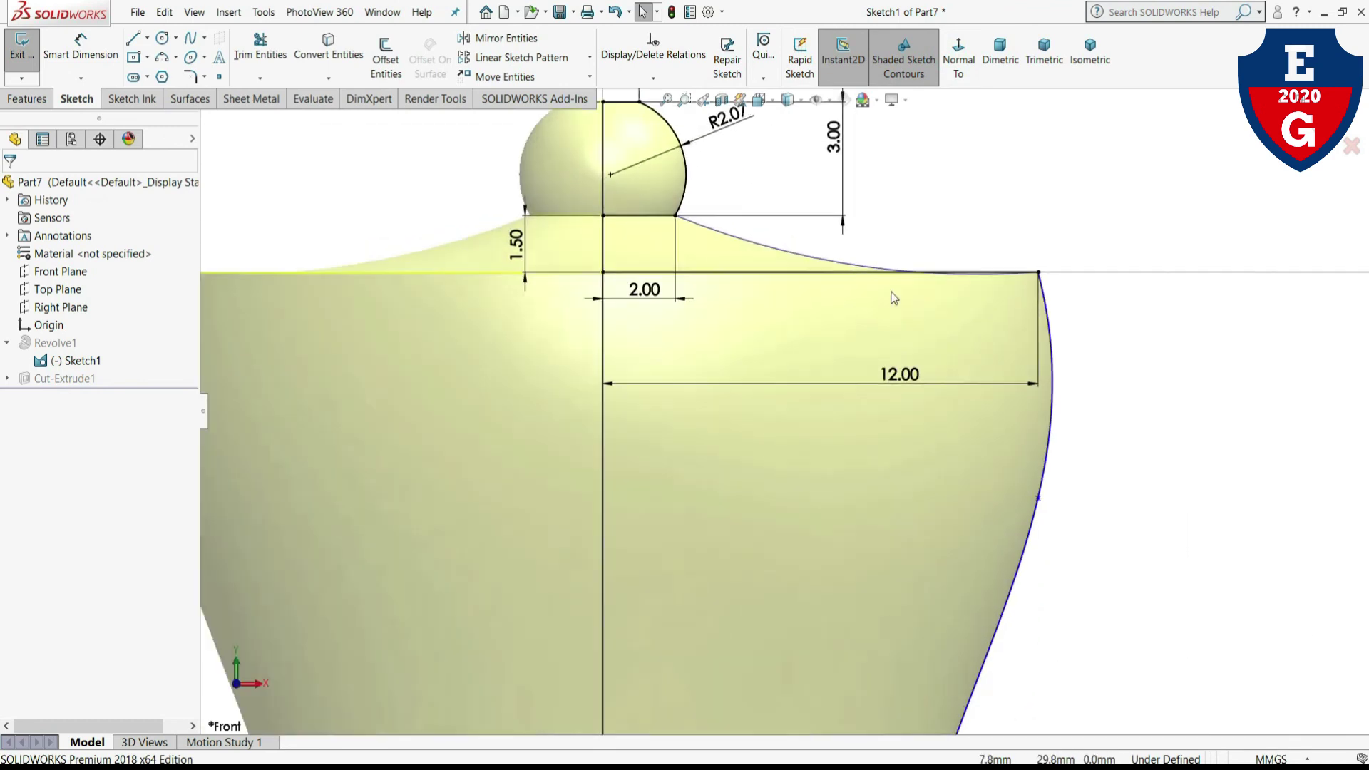
scroll(894, 298, down, 3)
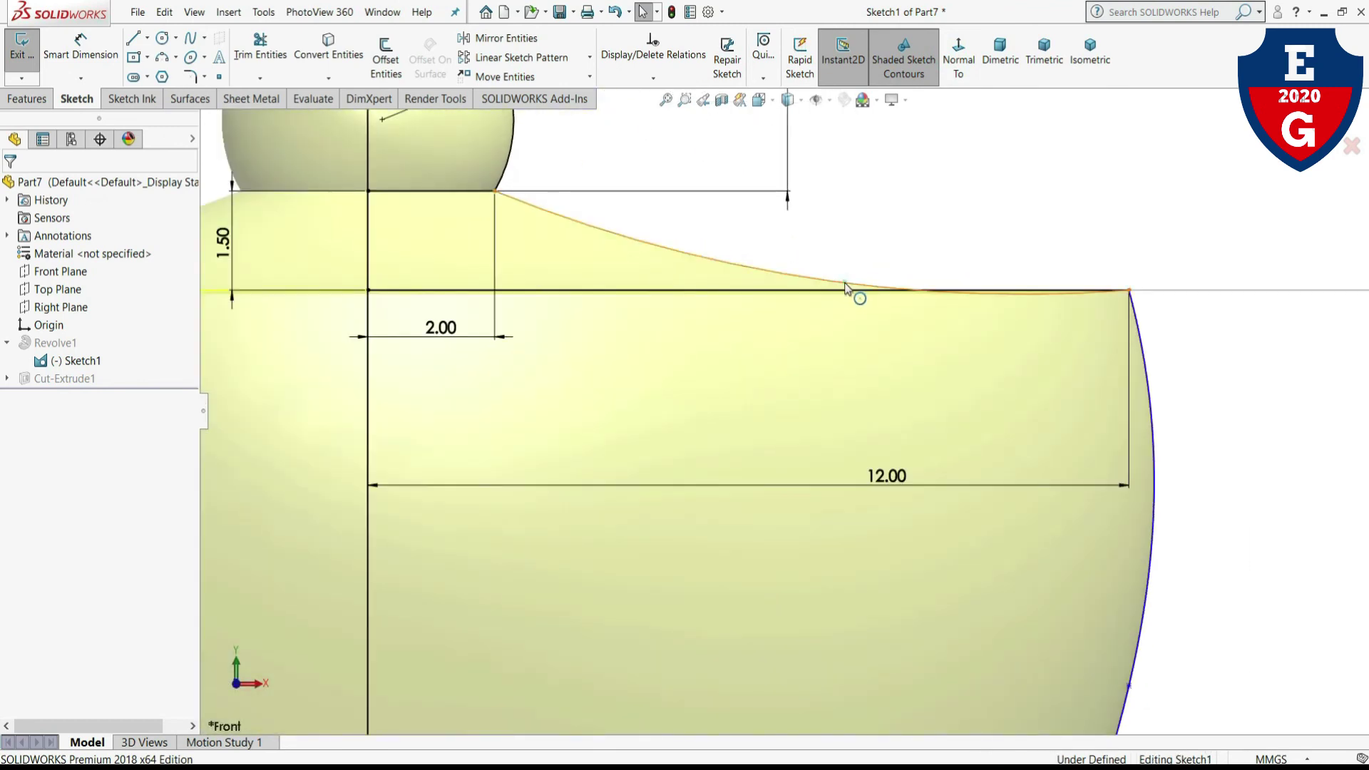
click(852, 288)
key(Delete)
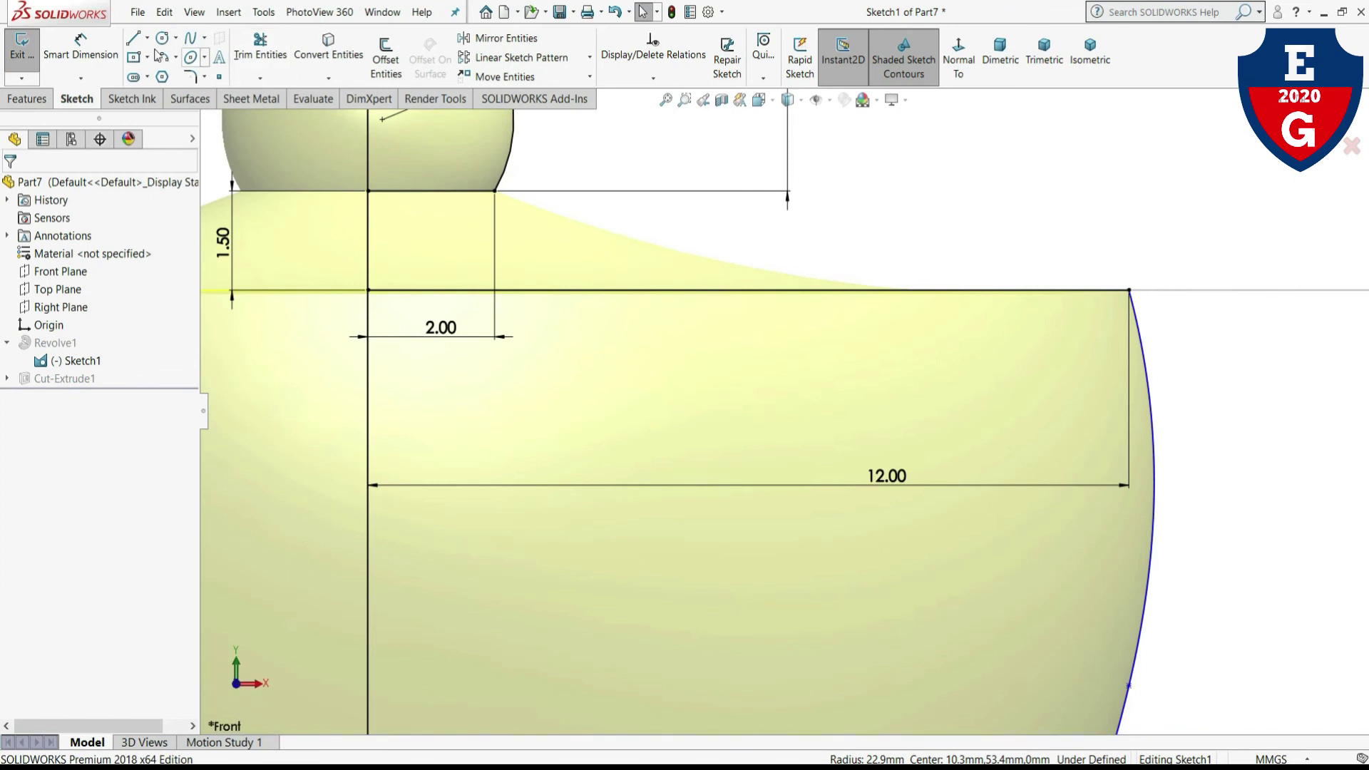
- Draw a spline from the knob base out past the rim edge, and toggle the sketch grid
click(191, 40)
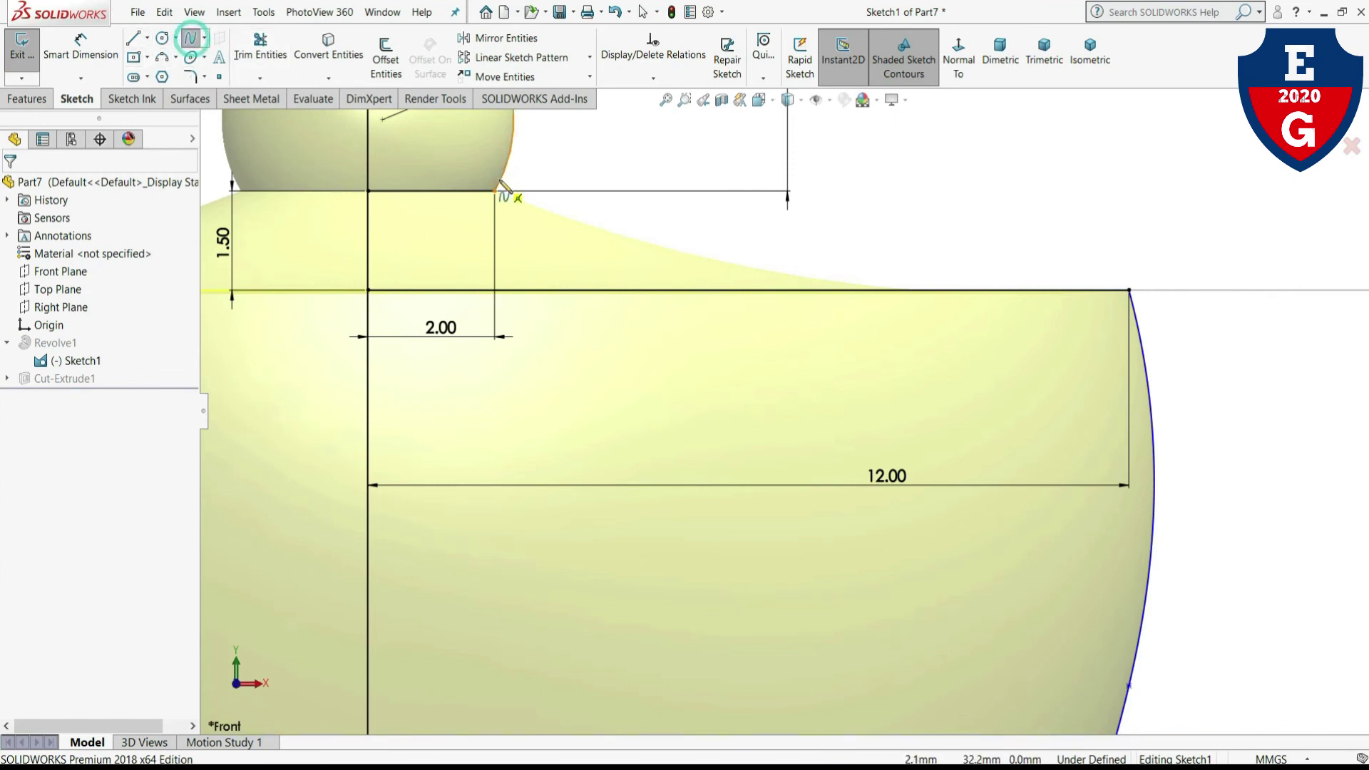
click(493, 191)
click(1129, 290)
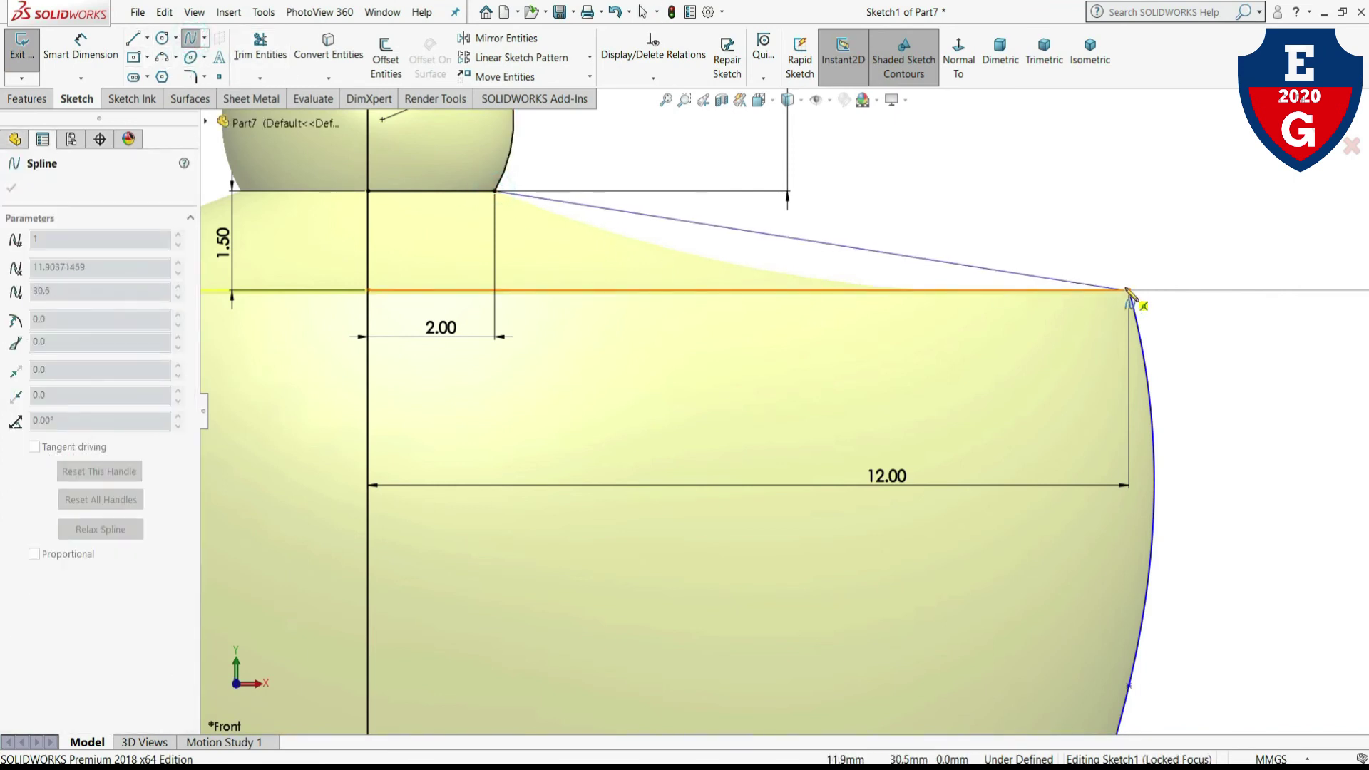
click(1230, 290)
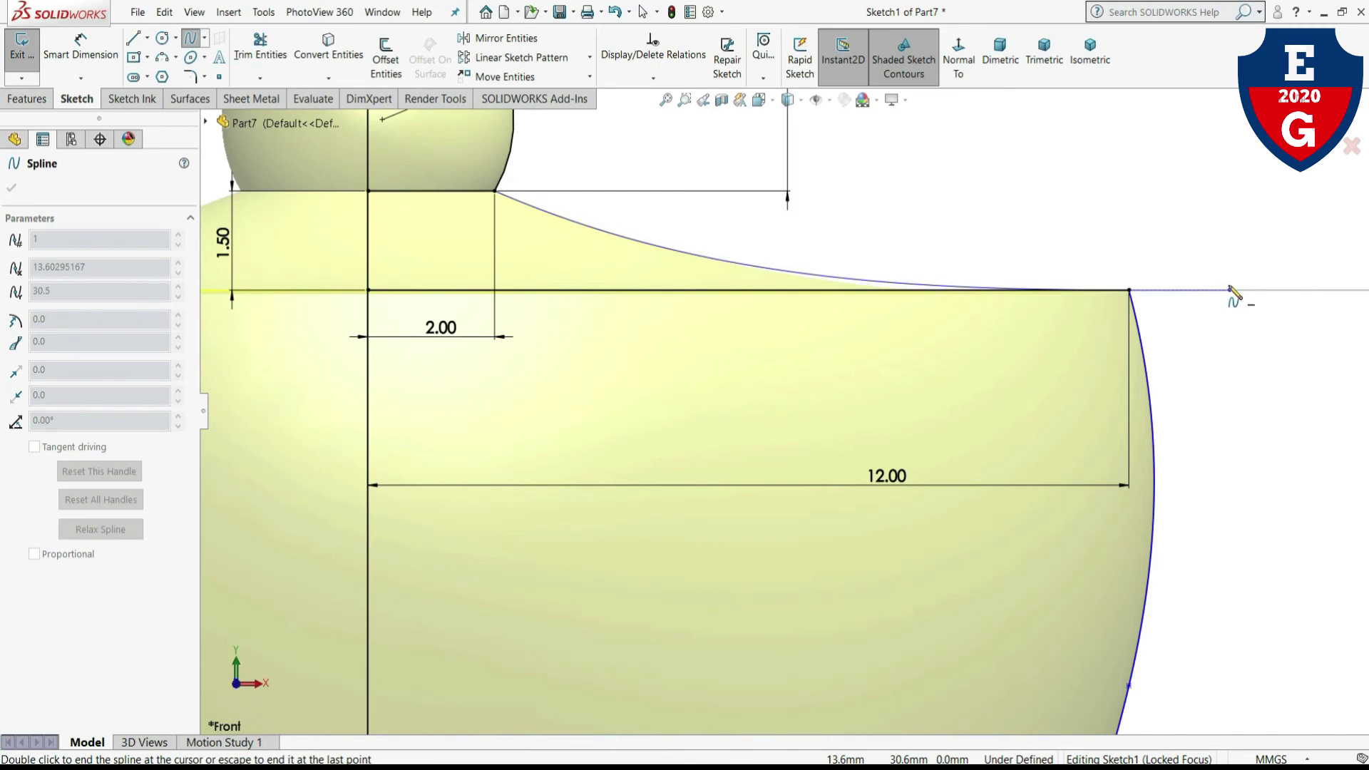
key(Escape)
click(289, 60)
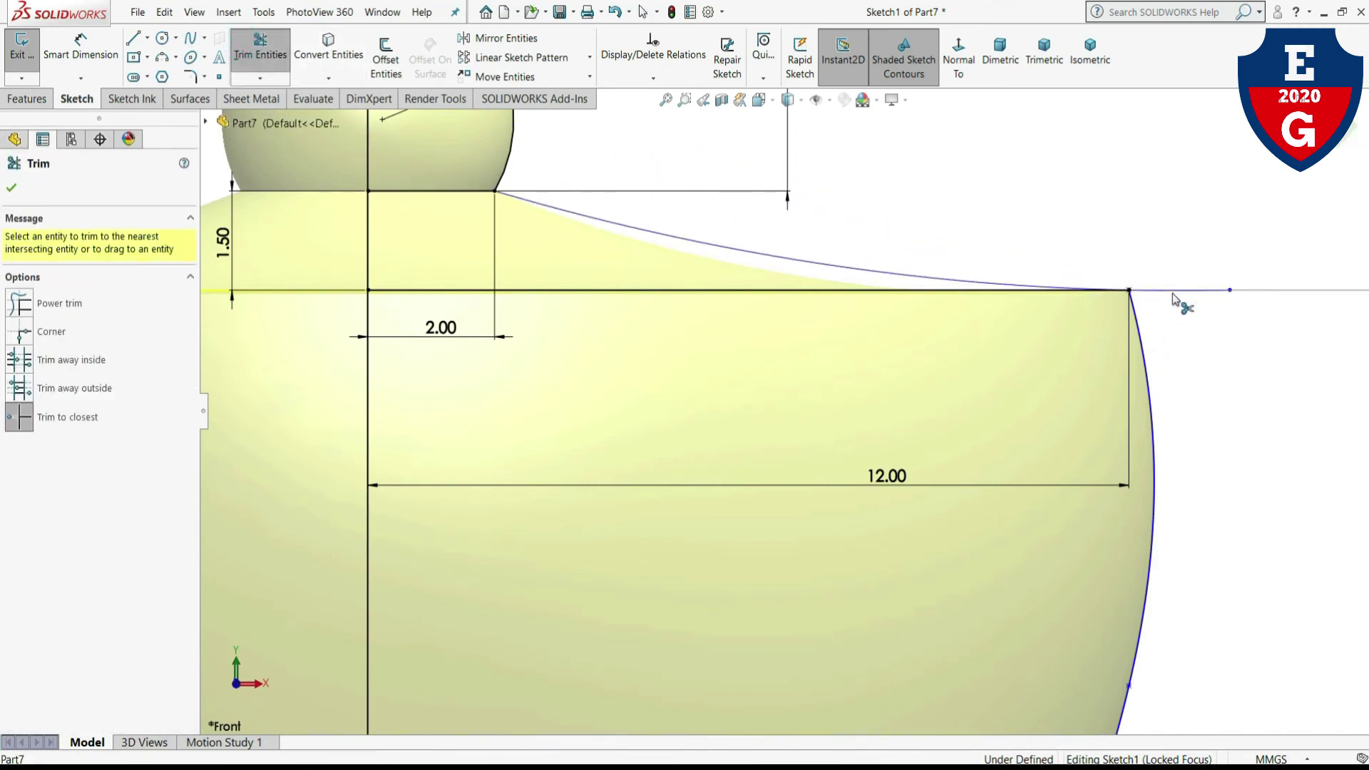
key(Escape)
scroll(1029, 231, down, 2)
right_click(1012, 227)
click(1046, 277)
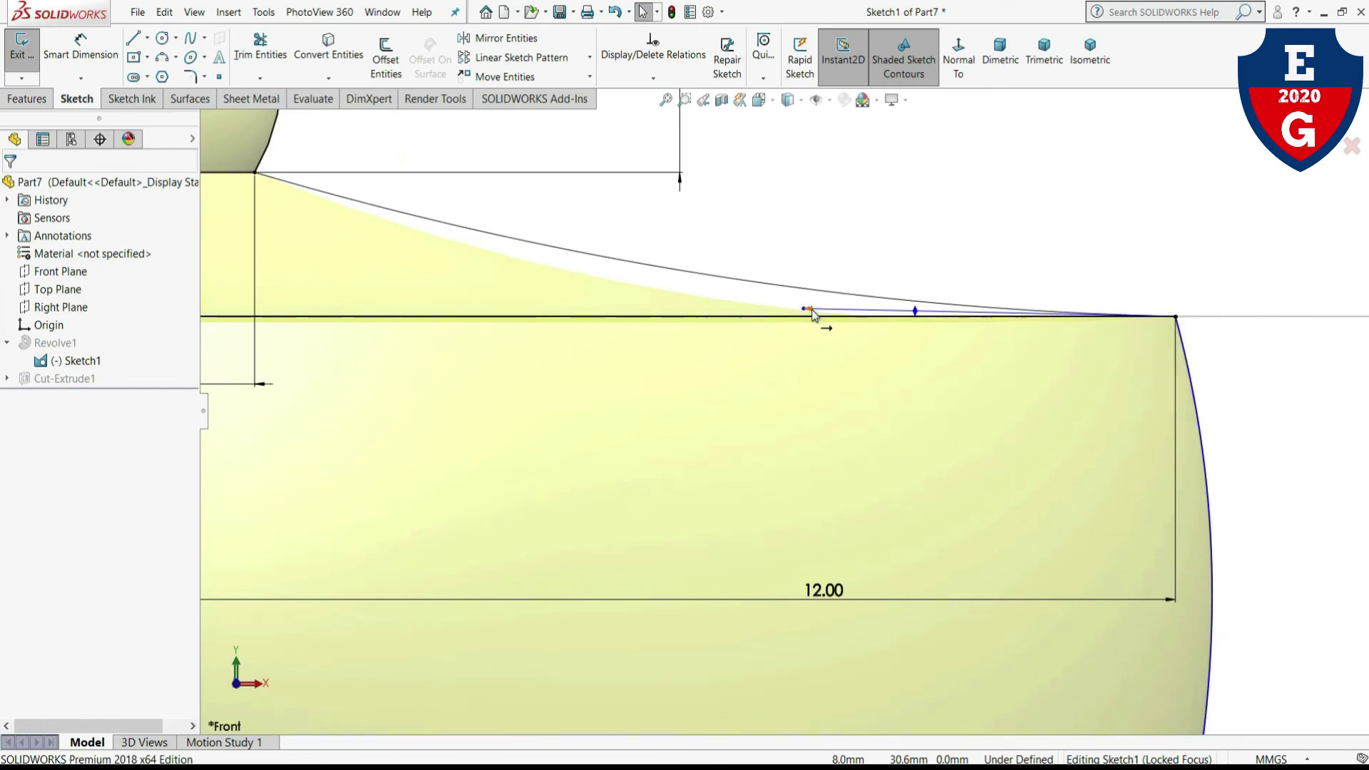
- Make the upper curve's tangent handle at the top rim point horizontal
click(813, 314)
click(1031, 112)
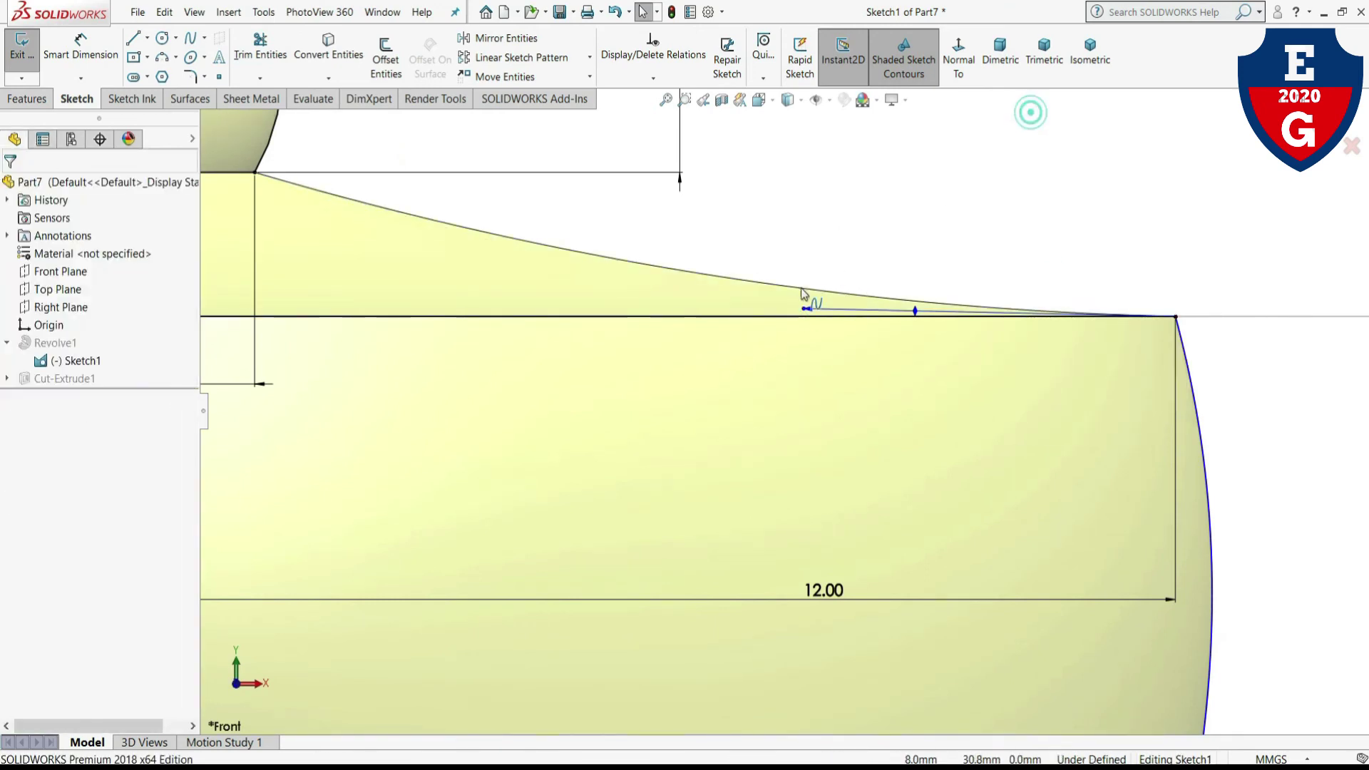
click(811, 315)
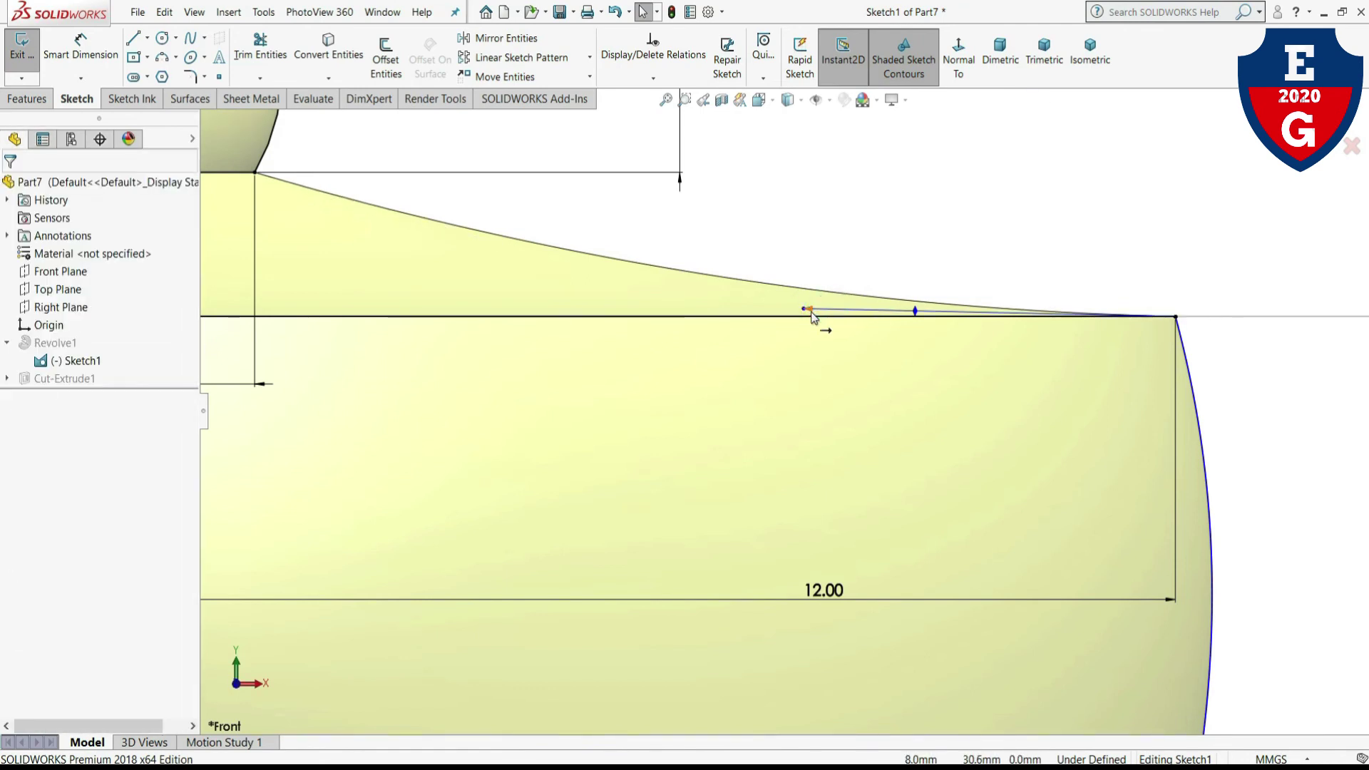
click(811, 312)
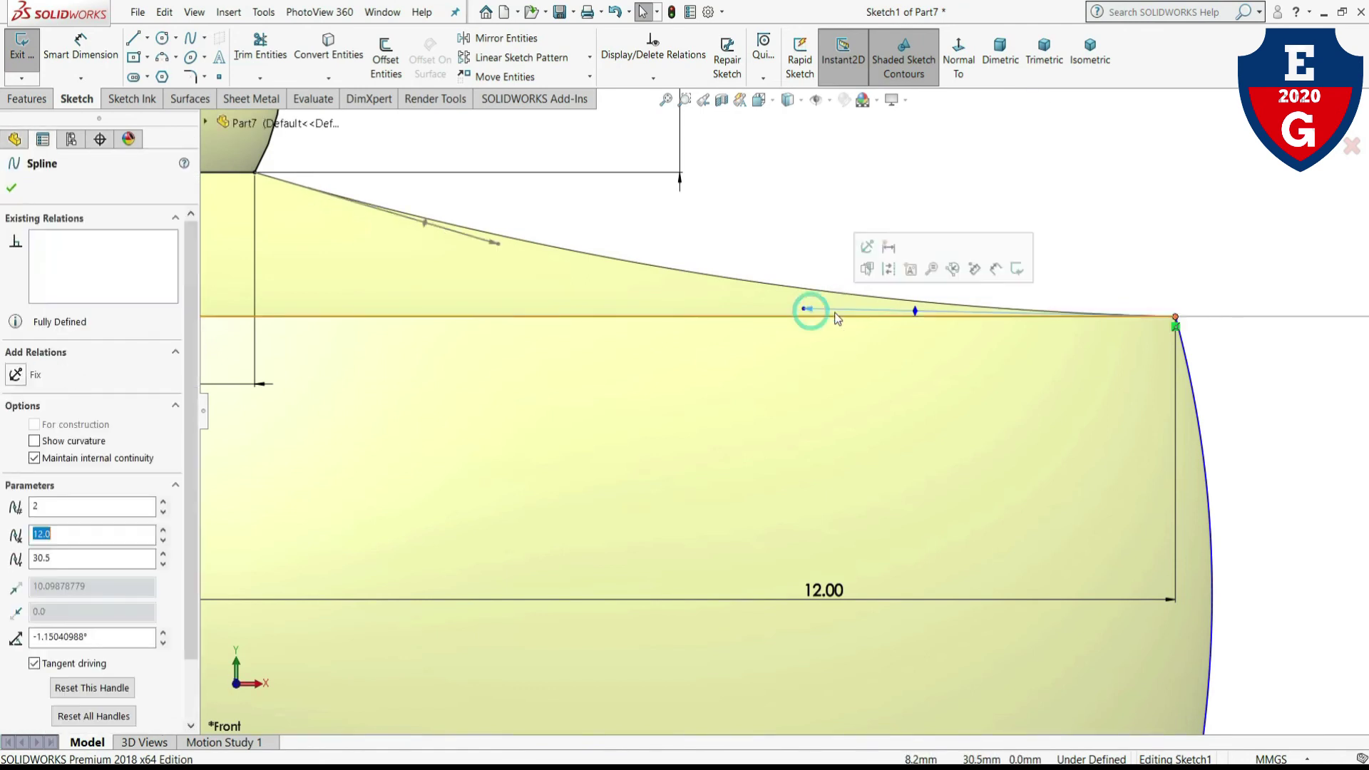
click(917, 312)
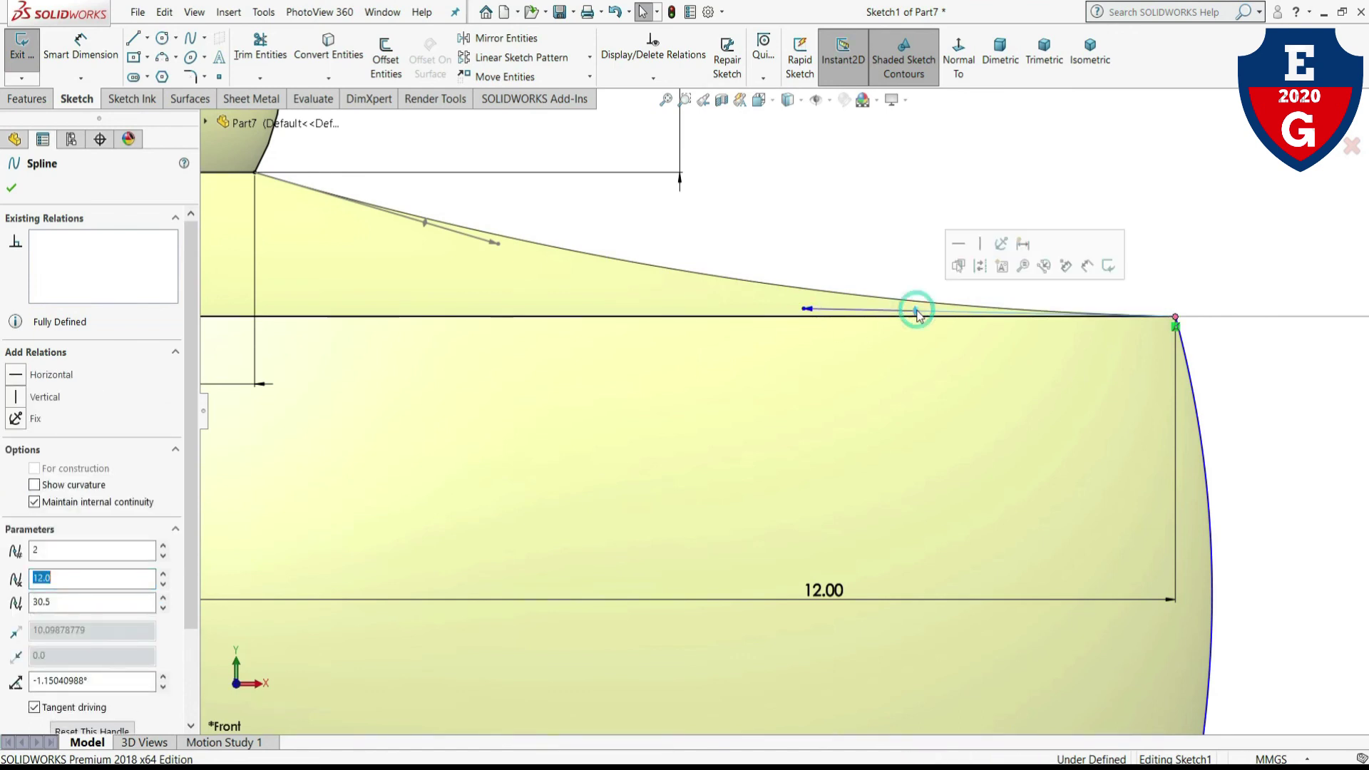
click(955, 249)
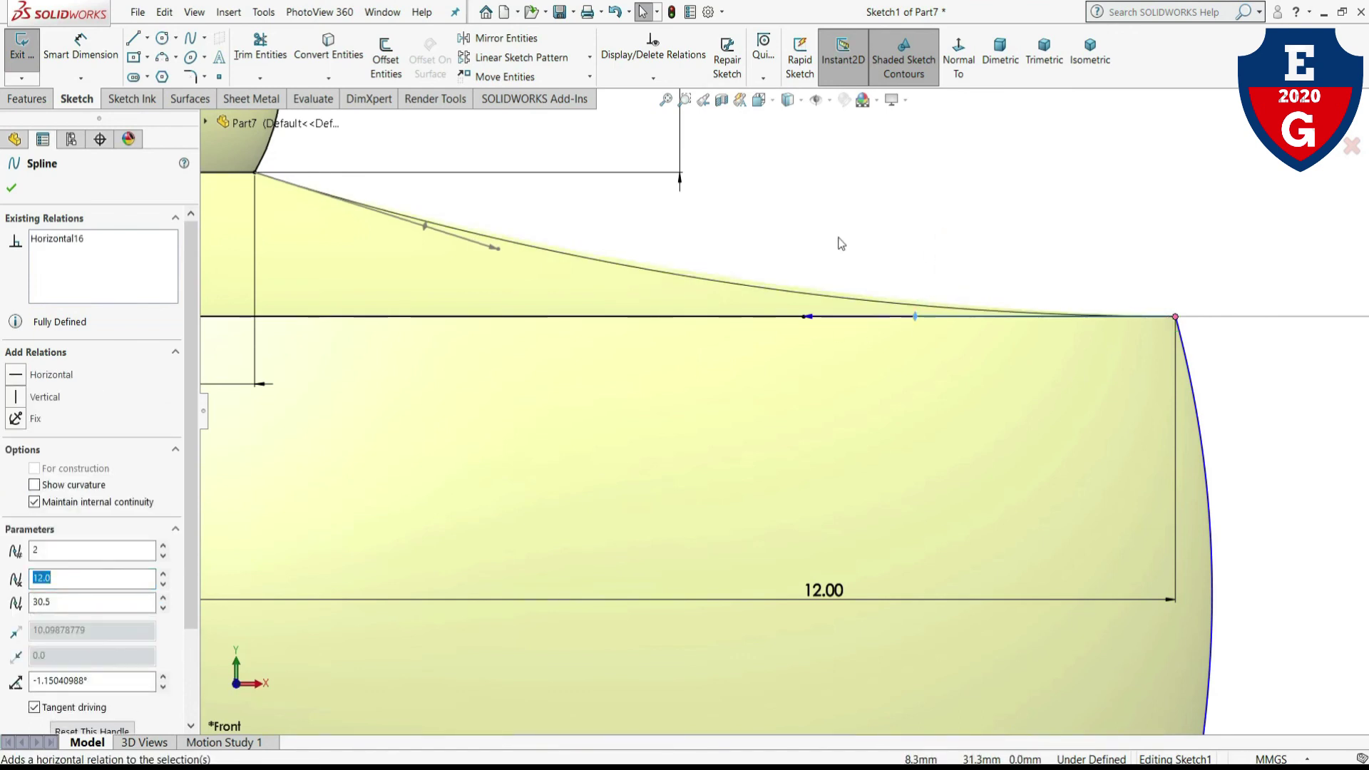
click(839, 240)
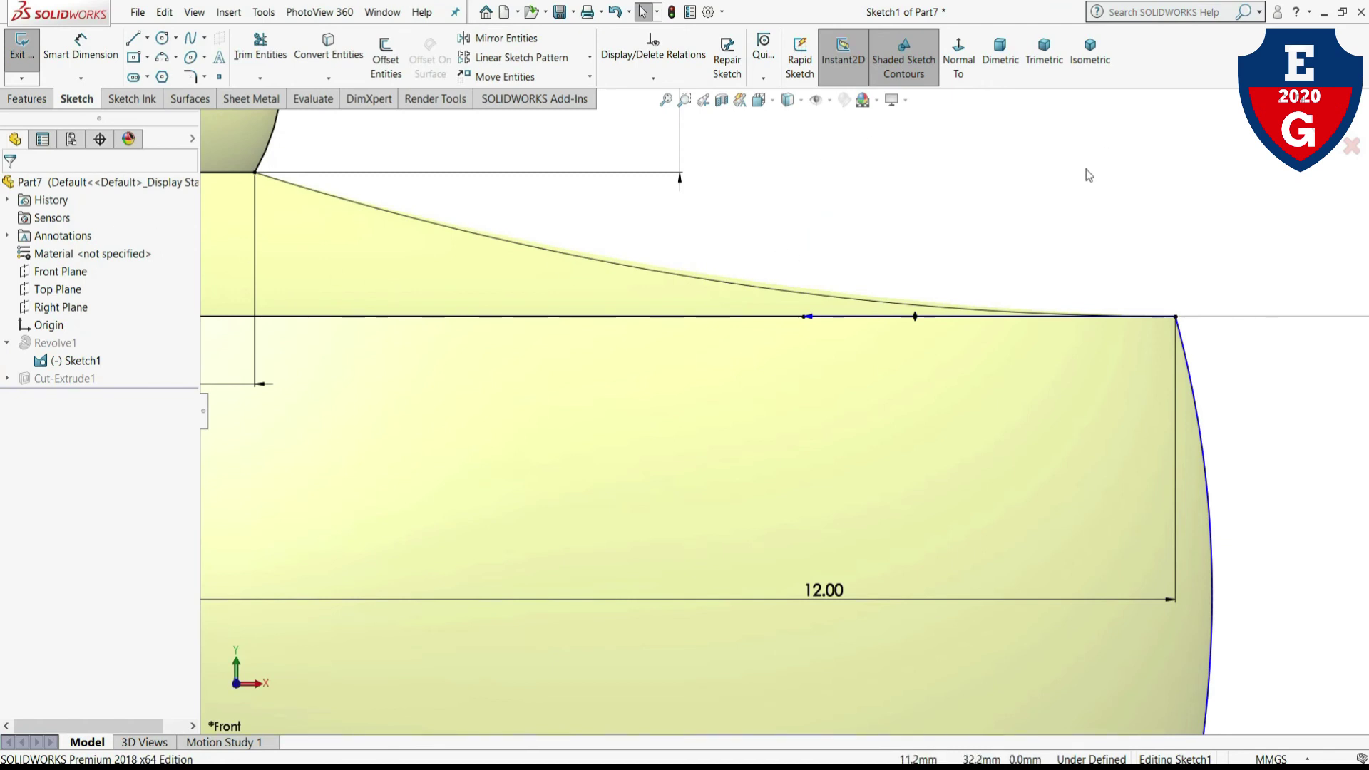
- Exit the sketch to rebuild the queen and orbit to inspect the knob and slots
click(1328, 146)
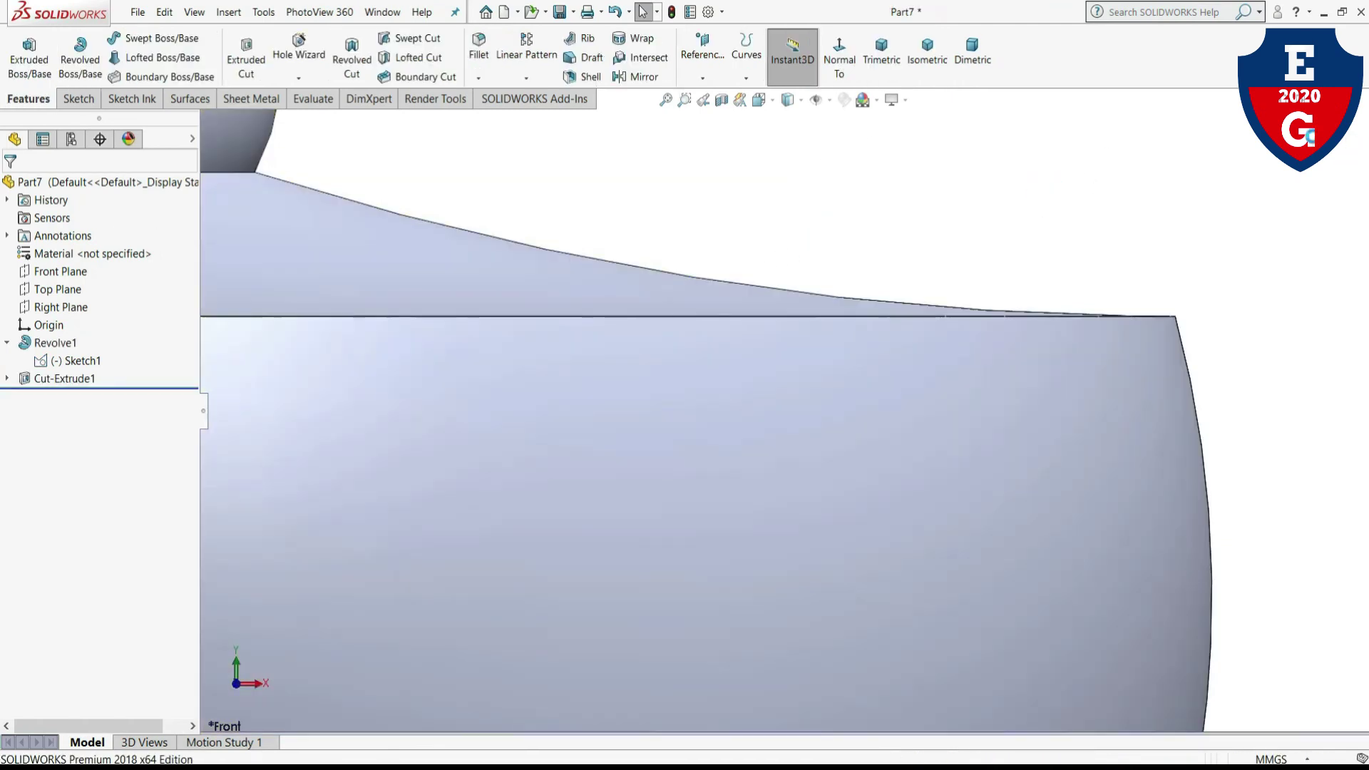
mouse_move(1273, 182)
middle_down()
mouse_move(1242, 216)
mouse_move(1072, 215)
mouse_move(1149, 238)
mouse_move(1125, 302)
mouse_move(1045, 284)
mouse_move(1098, 297)
mouse_move(895, 315)
mouse_move(946, 335)
mouse_move(817, 507)
middle_up()
scroll(1094, 289, up, 3)
scroll(785, 463, down, 3)
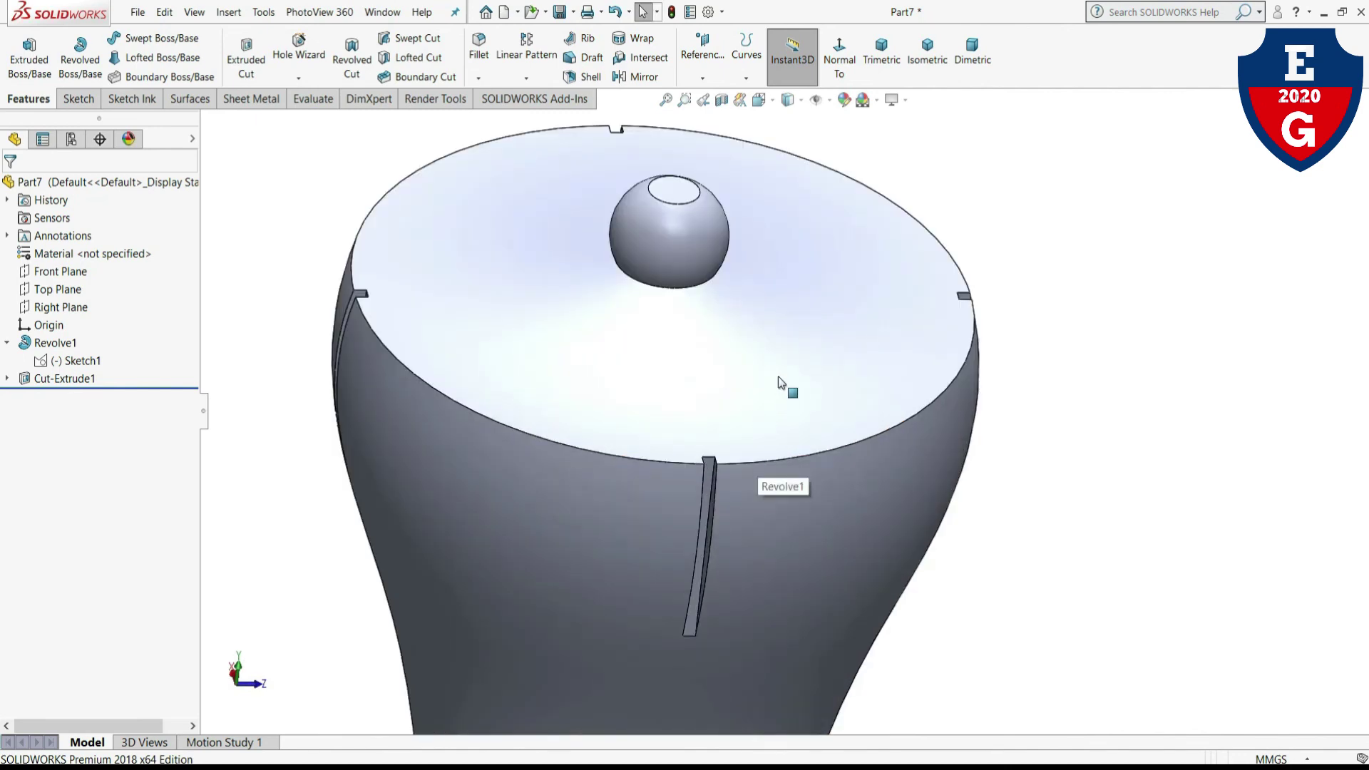
scroll(779, 297, up, 2)
scroll(779, 297, up, 3)
mouse_move(779, 296)
middle_down()
mouse_move(910, 302)
mouse_move(895, 296)
middle_up()
scroll(855, 373, up, 3)
mouse_move(856, 373)
middle_down()
mouse_move(936, 391)
mouse_move(870, 375)
mouse_move(877, 361)
mouse_move(766, 360)
middle_up()
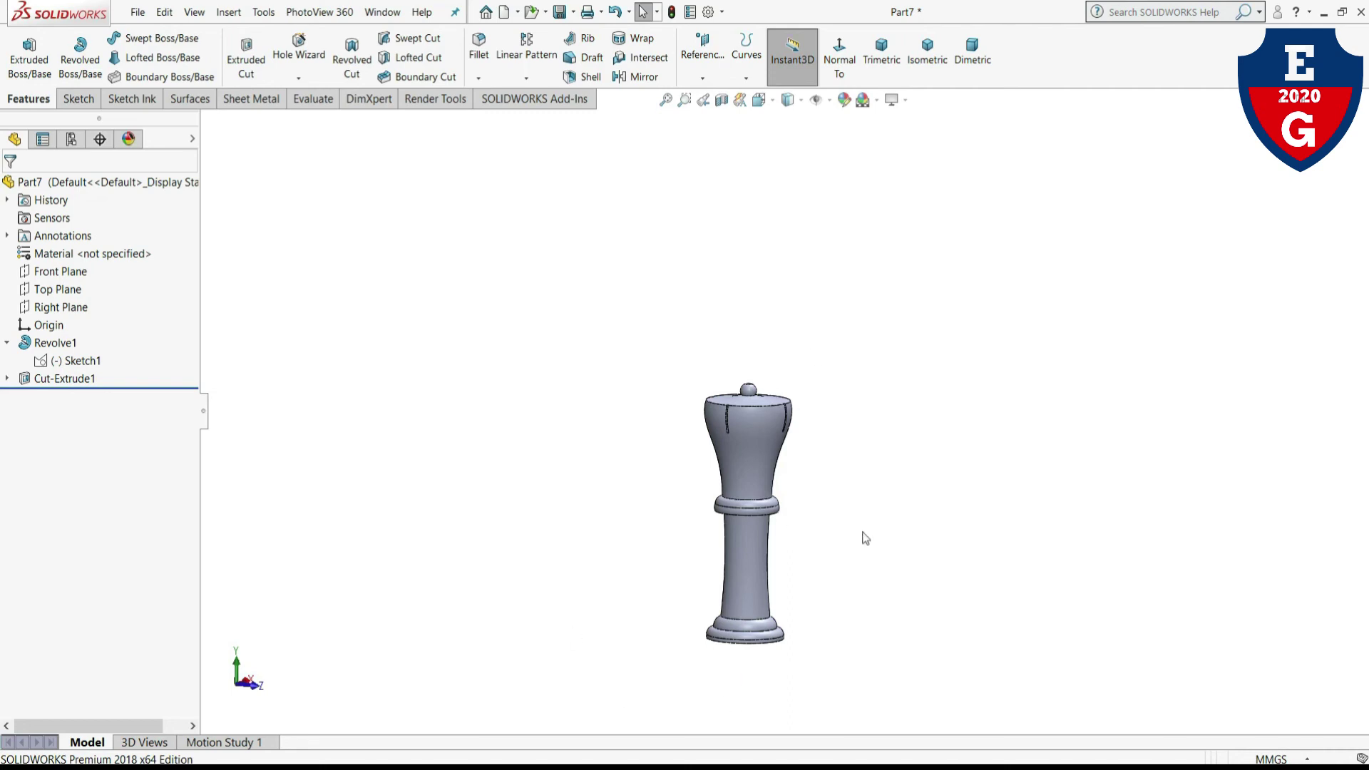
- Delete the Cut-Extrude1 slot cut feature, keeping its Sketch2
click(48, 383)
key(Delete)
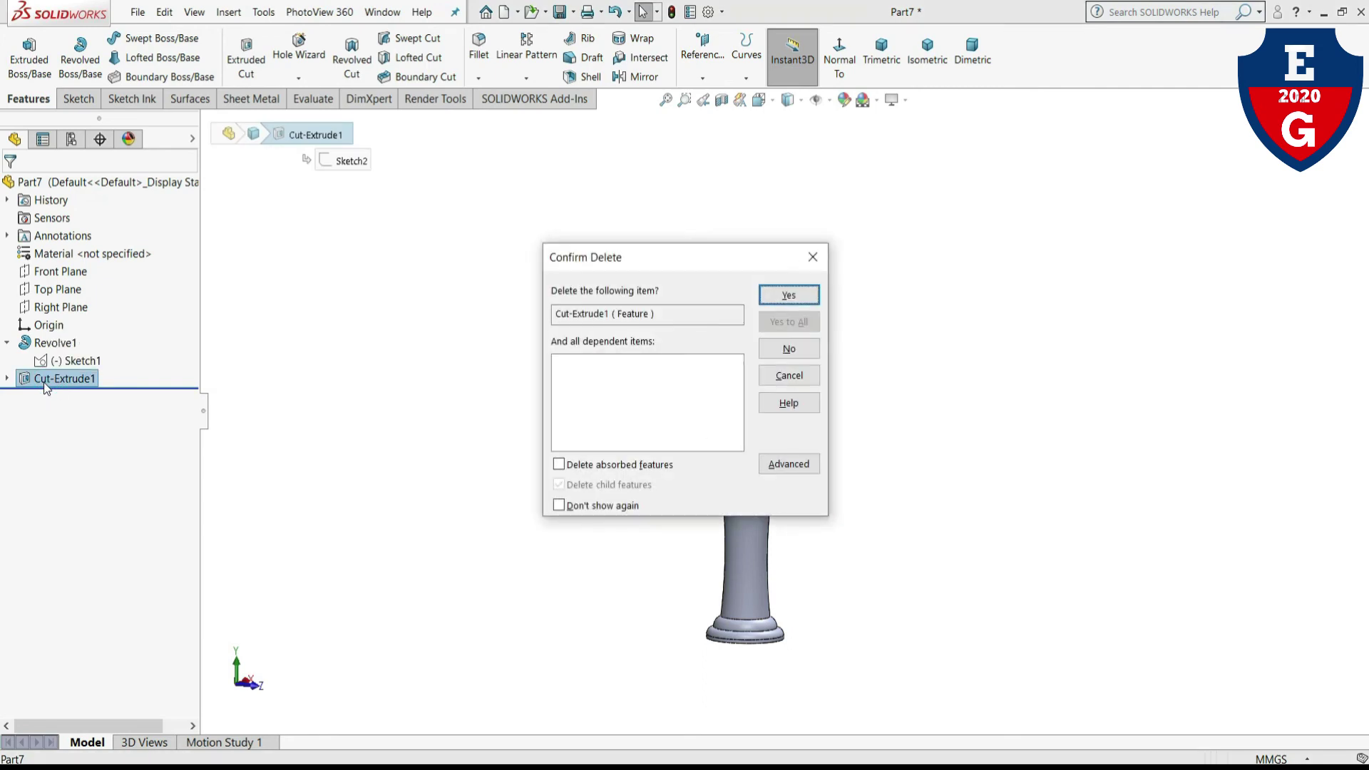
key(Return)
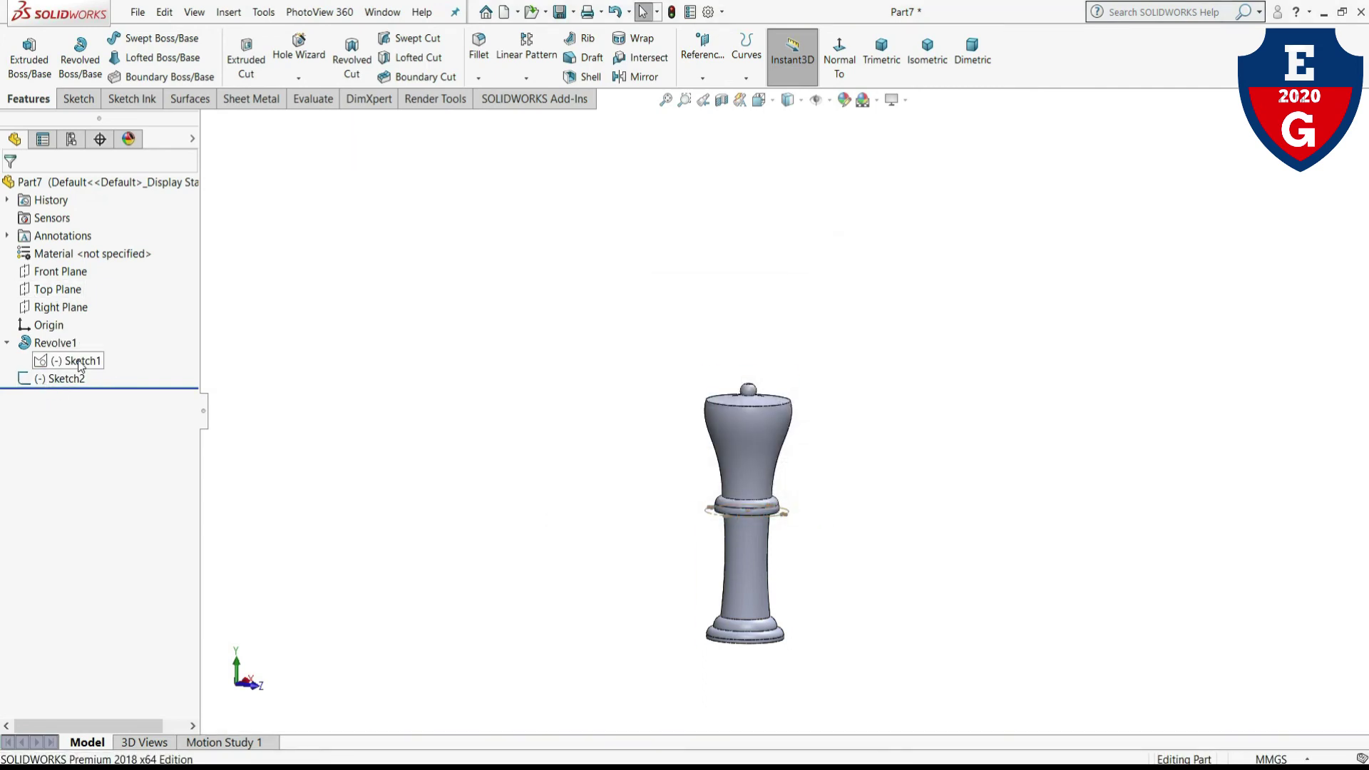
click(80, 362)
- Reopen Sketch1 face-on and change the 12.00 top-width dimension to 11
click(99, 325)
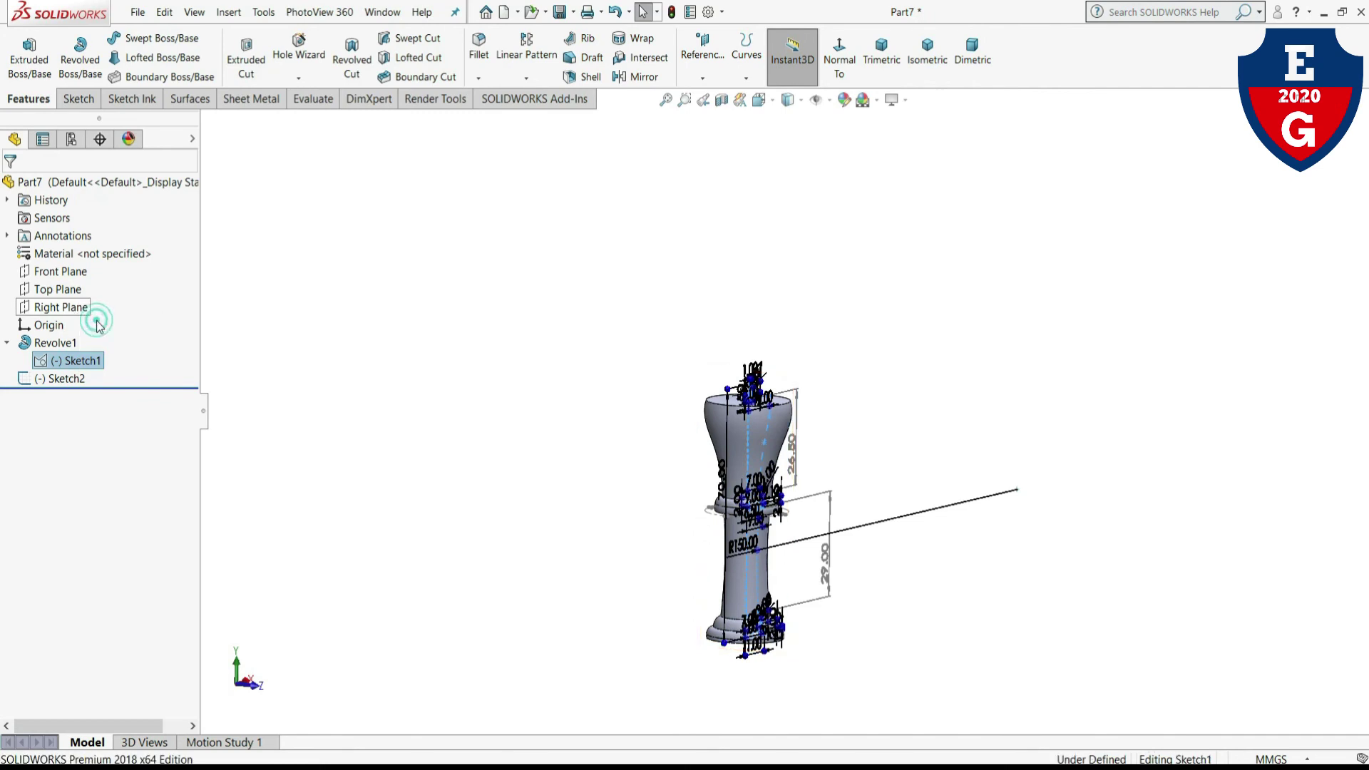
click(958, 53)
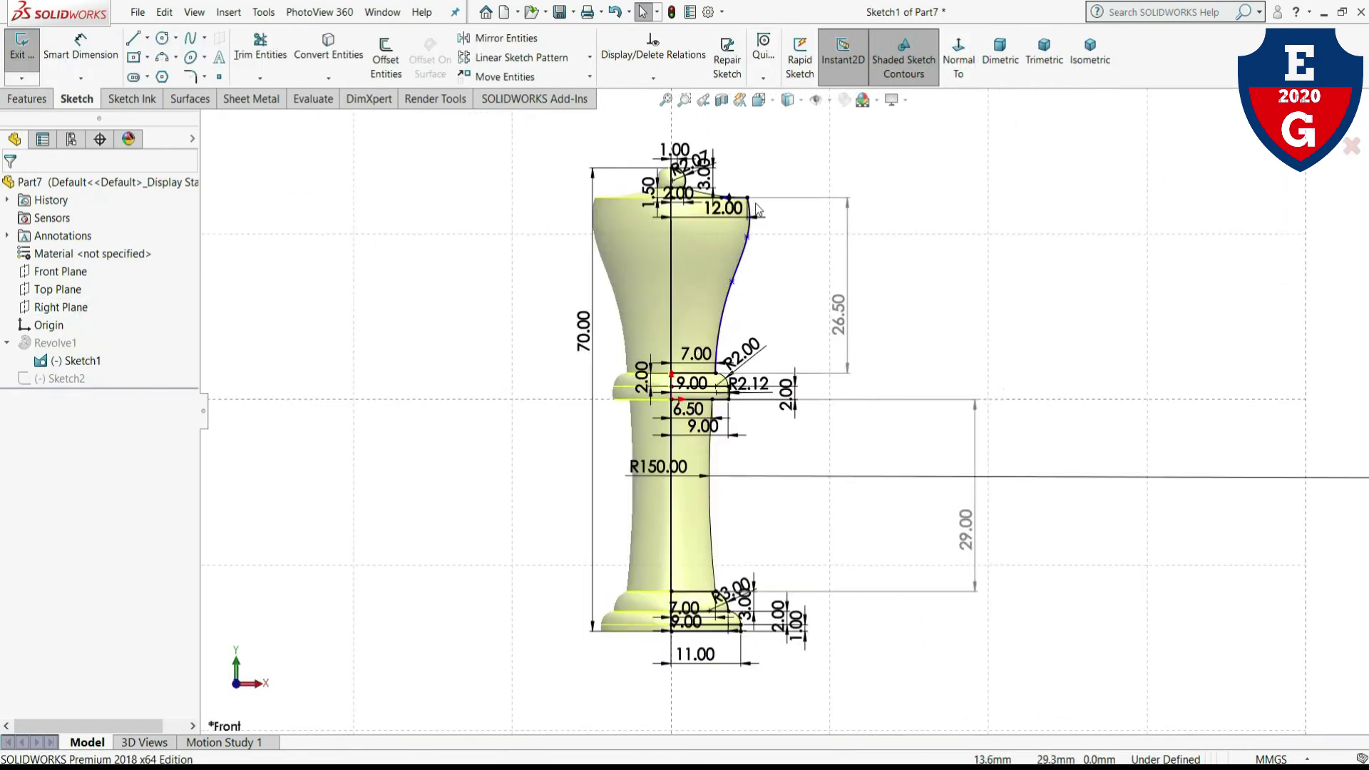
scroll(755, 208, down, 4)
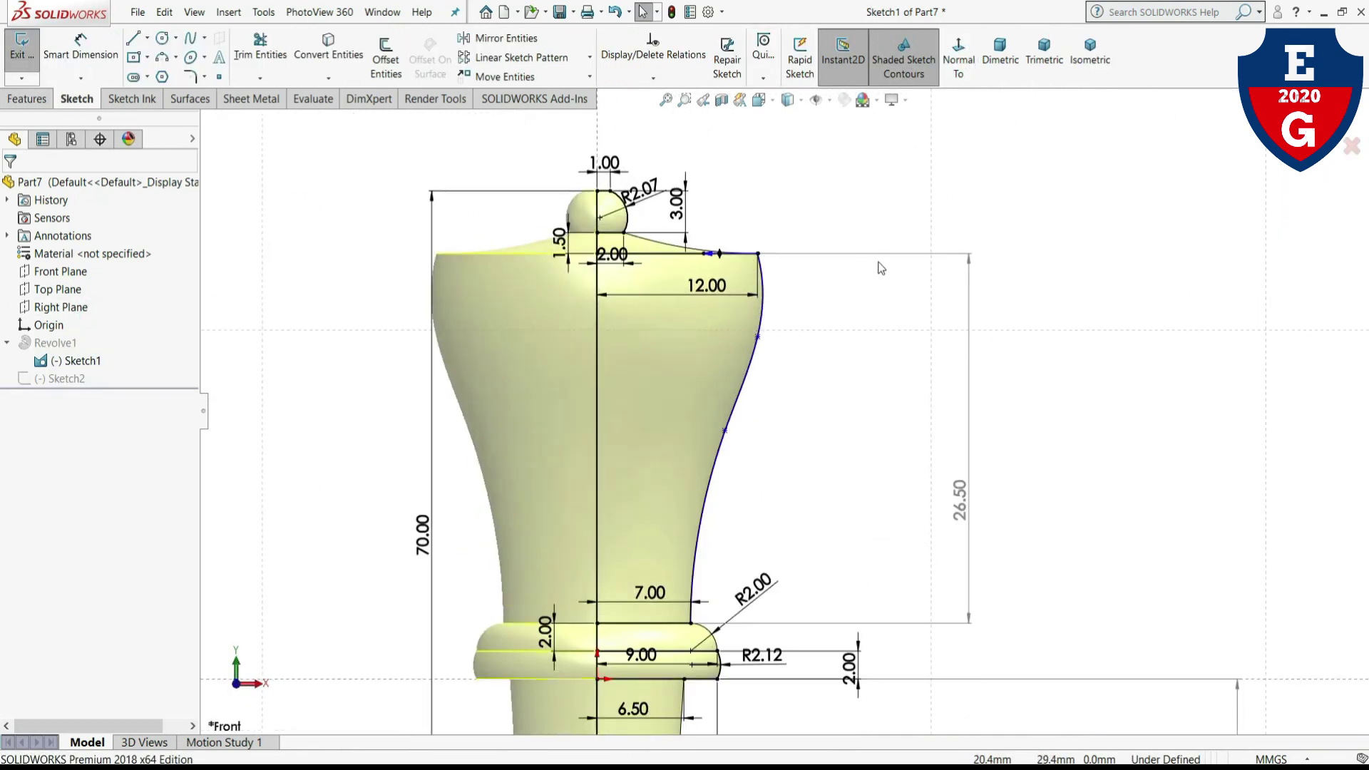
double_click(702, 289)
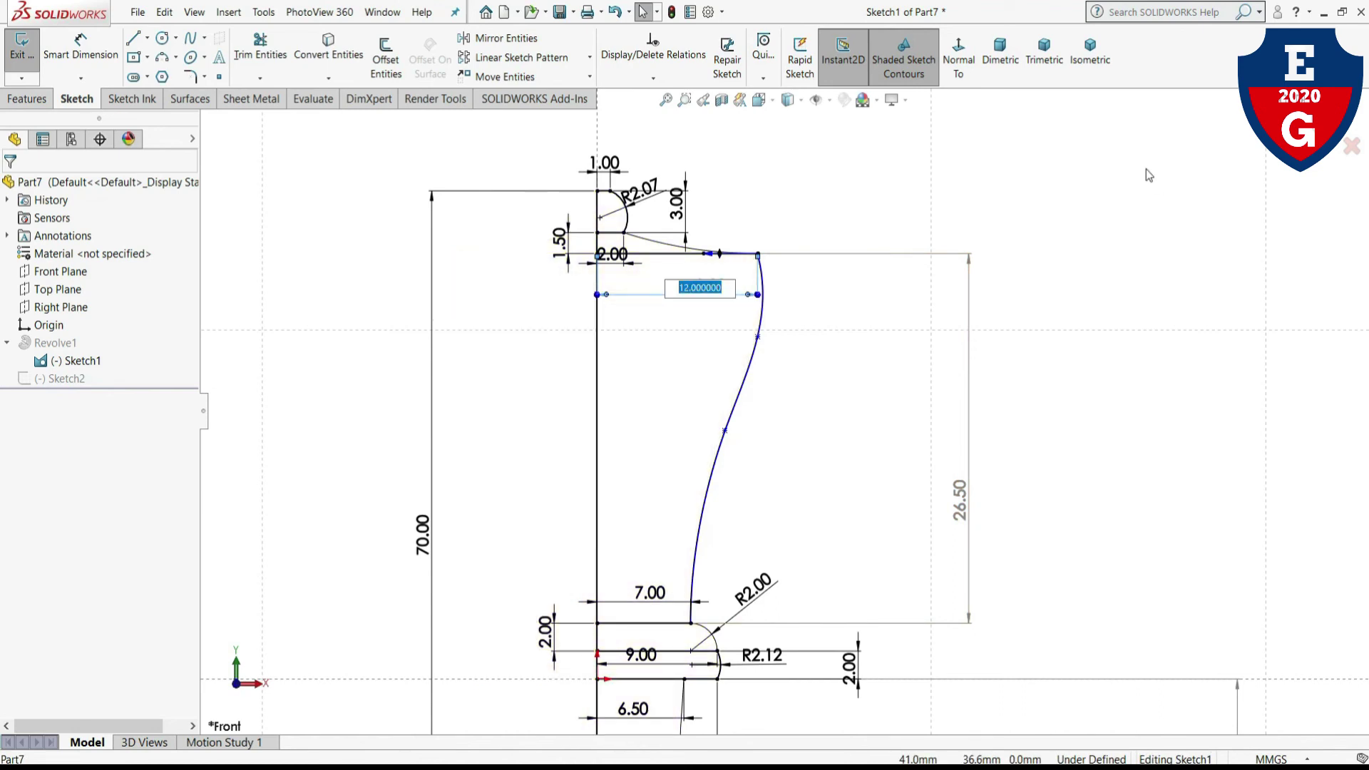
key(Return)
scroll(1132, 365, up, 3)
scroll(1060, 450, up, 2)
scroll(770, 642, down, 3)
scroll(753, 285, down, 3)
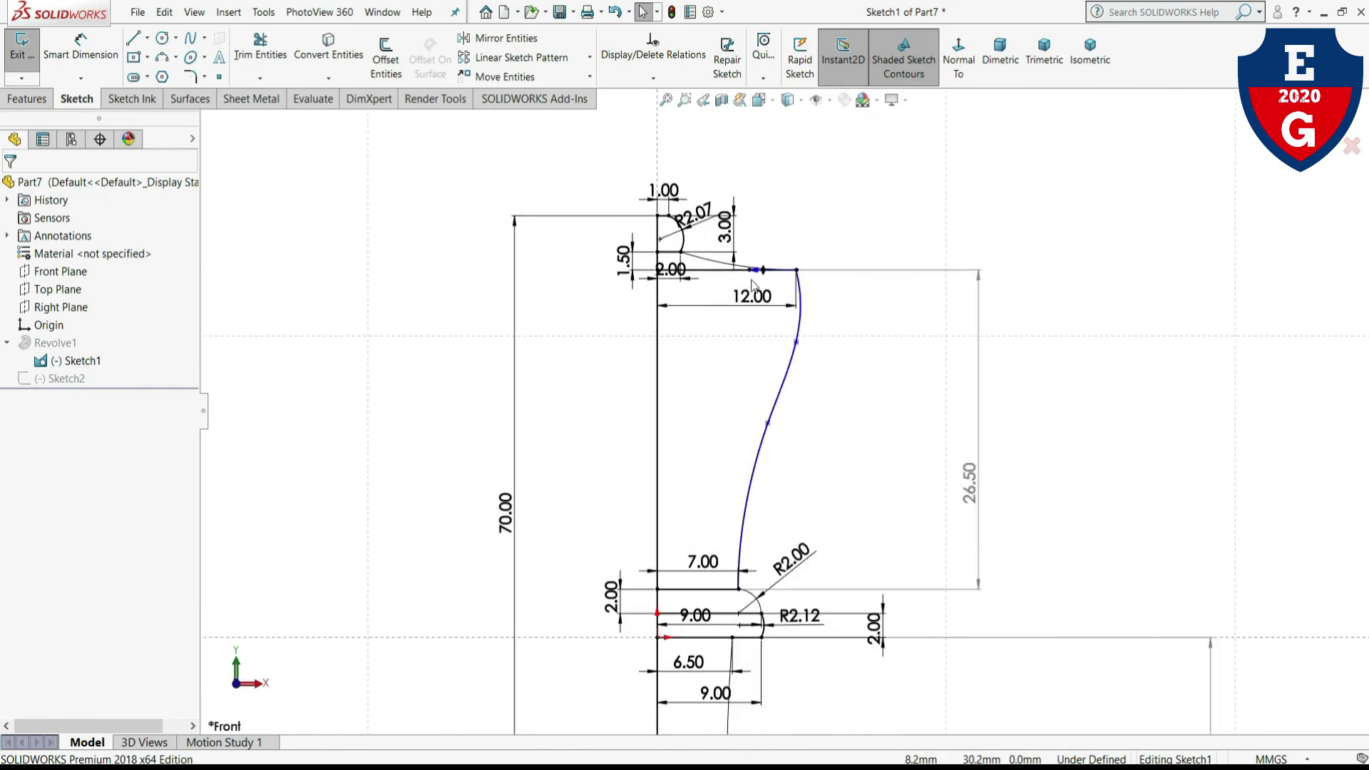
click(754, 310)
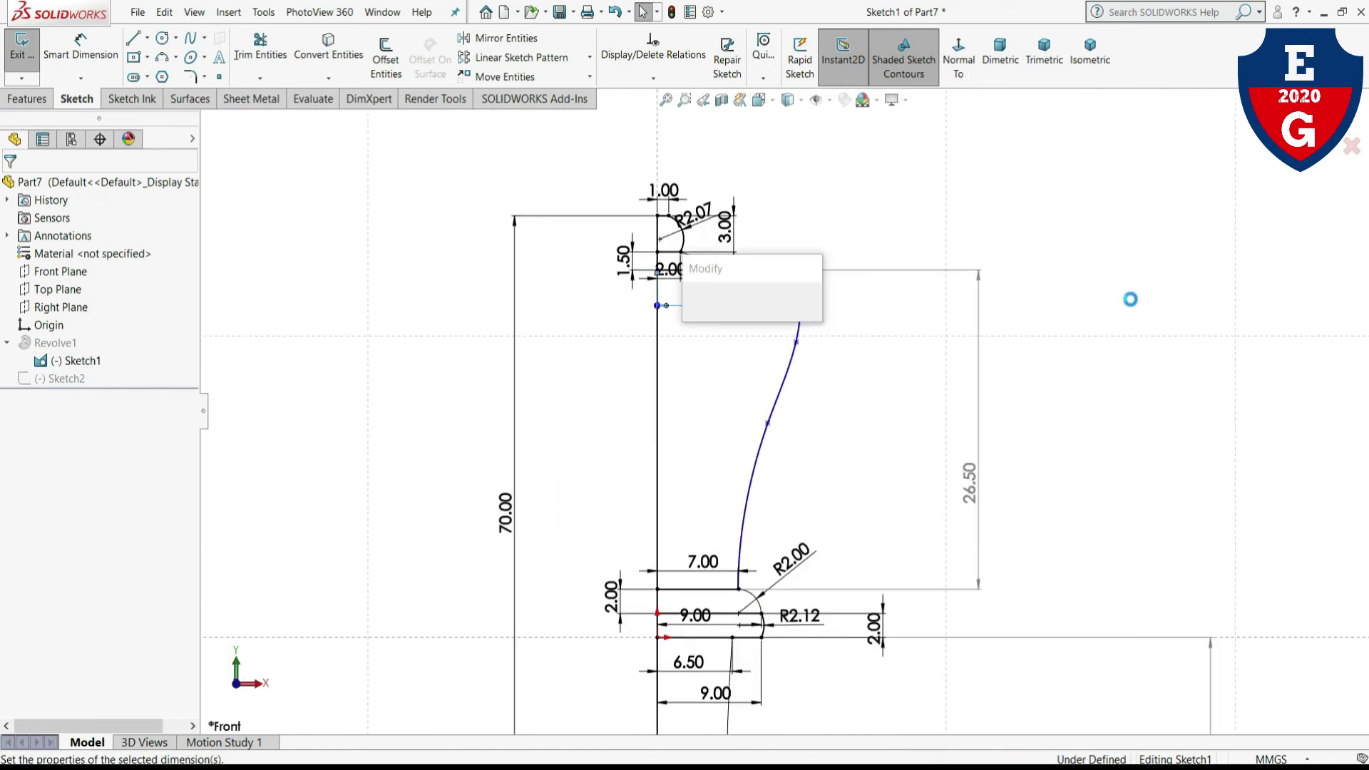
text(11)
key(Return)
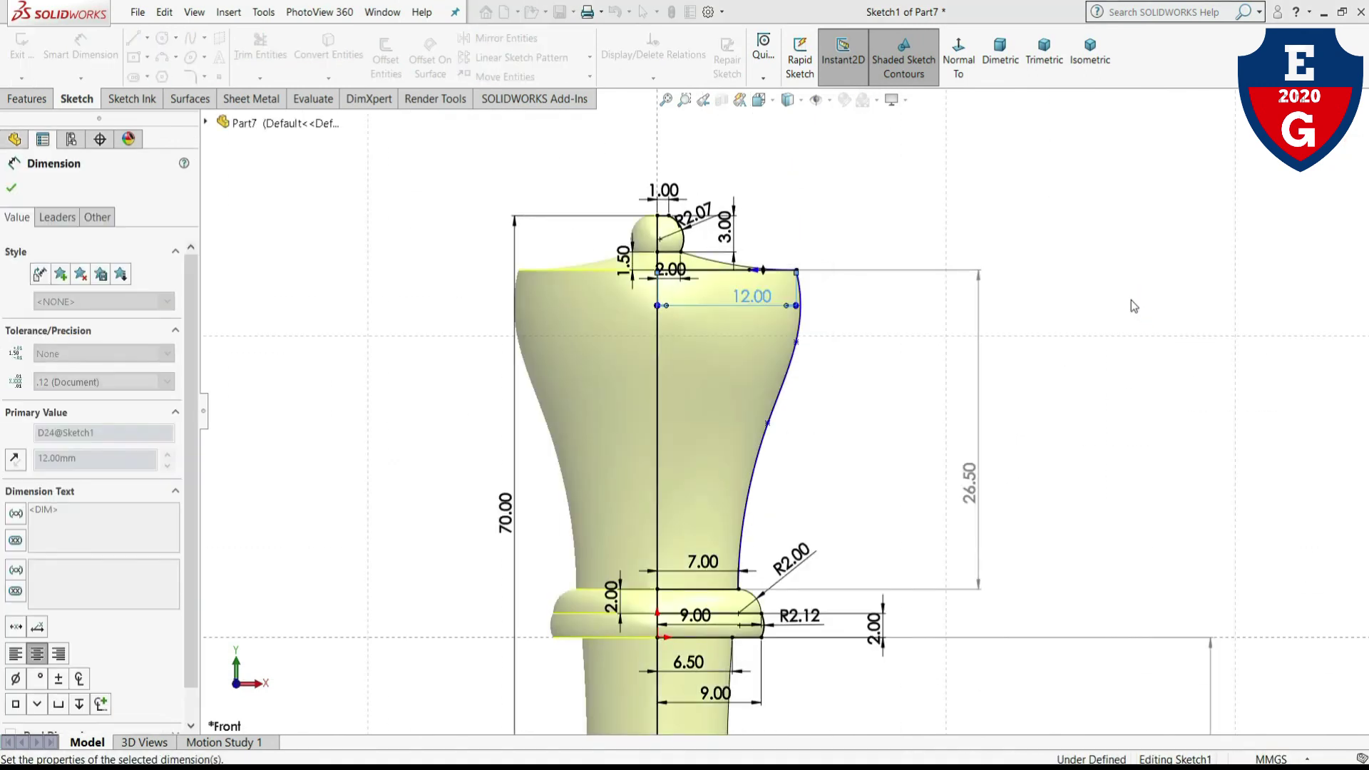
click(1050, 251)
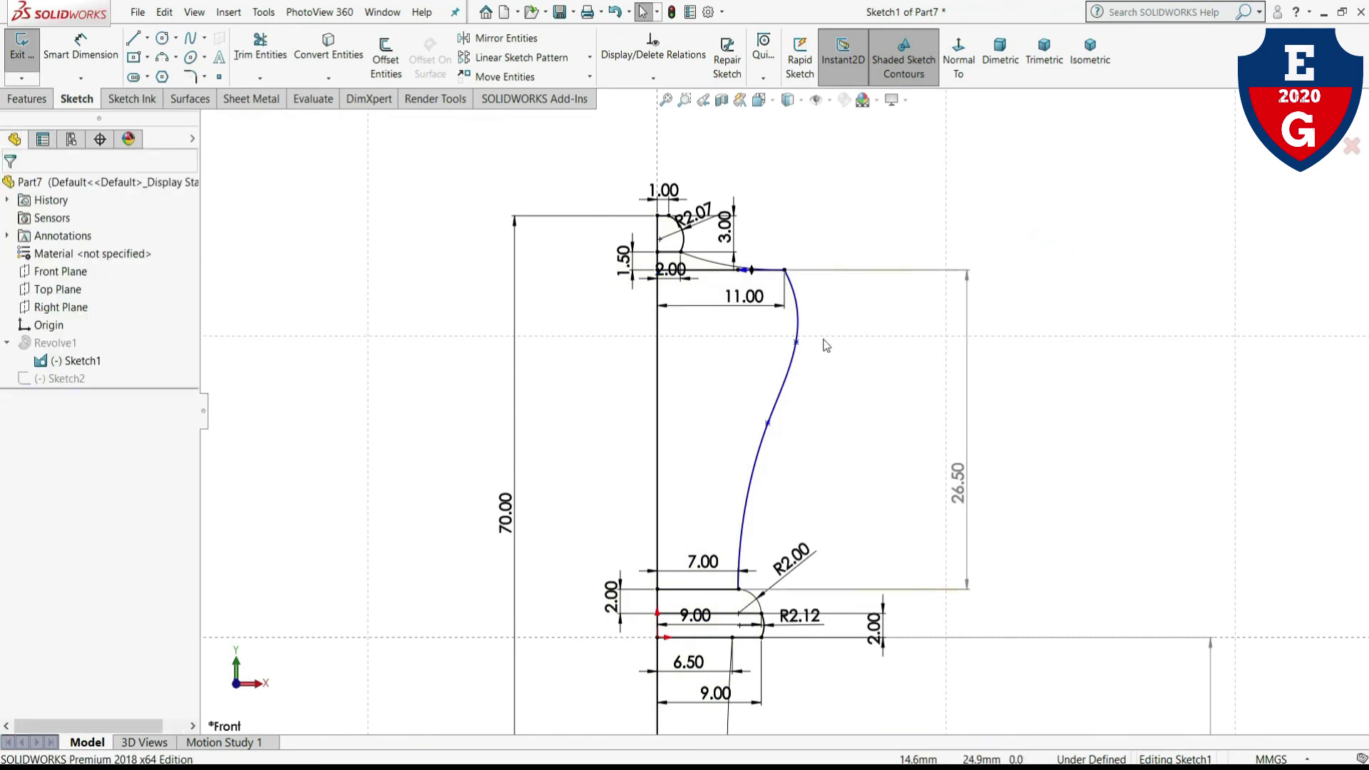
- Select and check the upper profile curve in the sketch
click(796, 343)
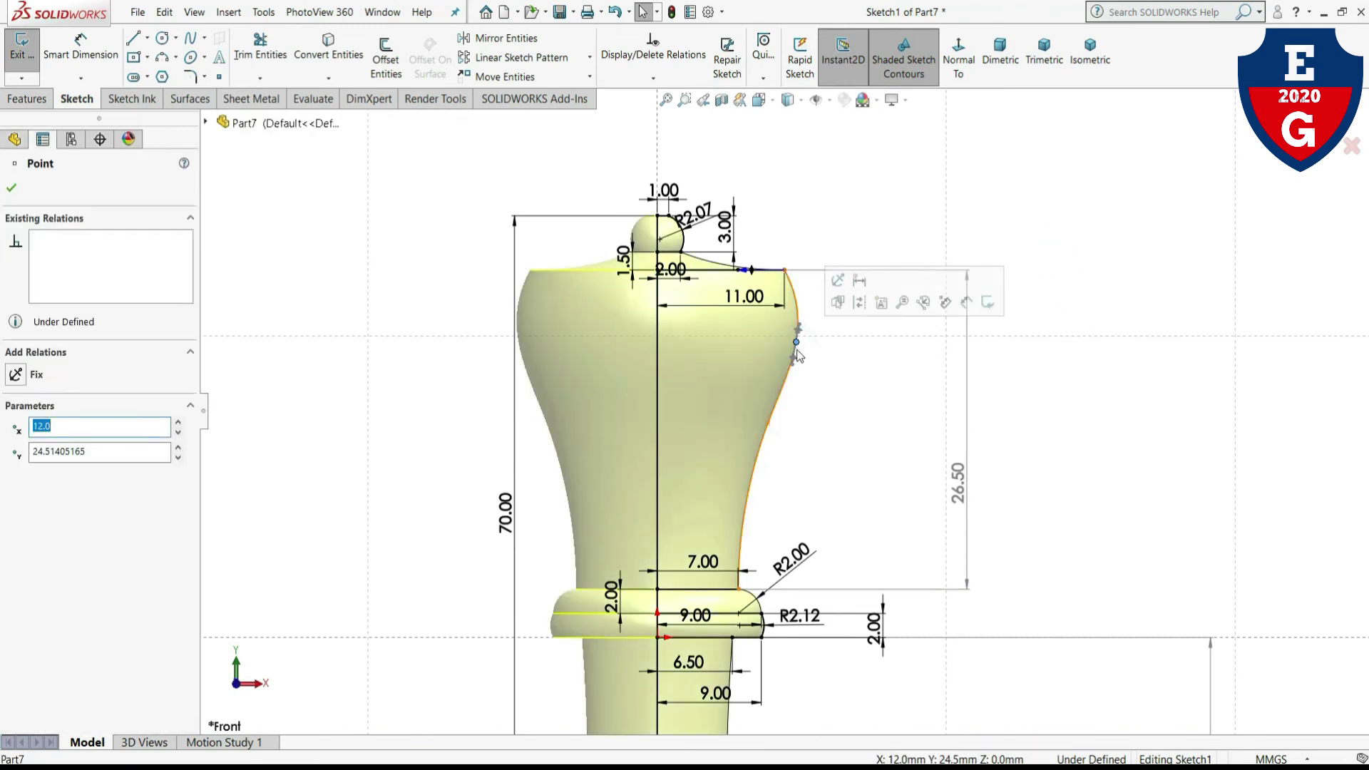
click(817, 375)
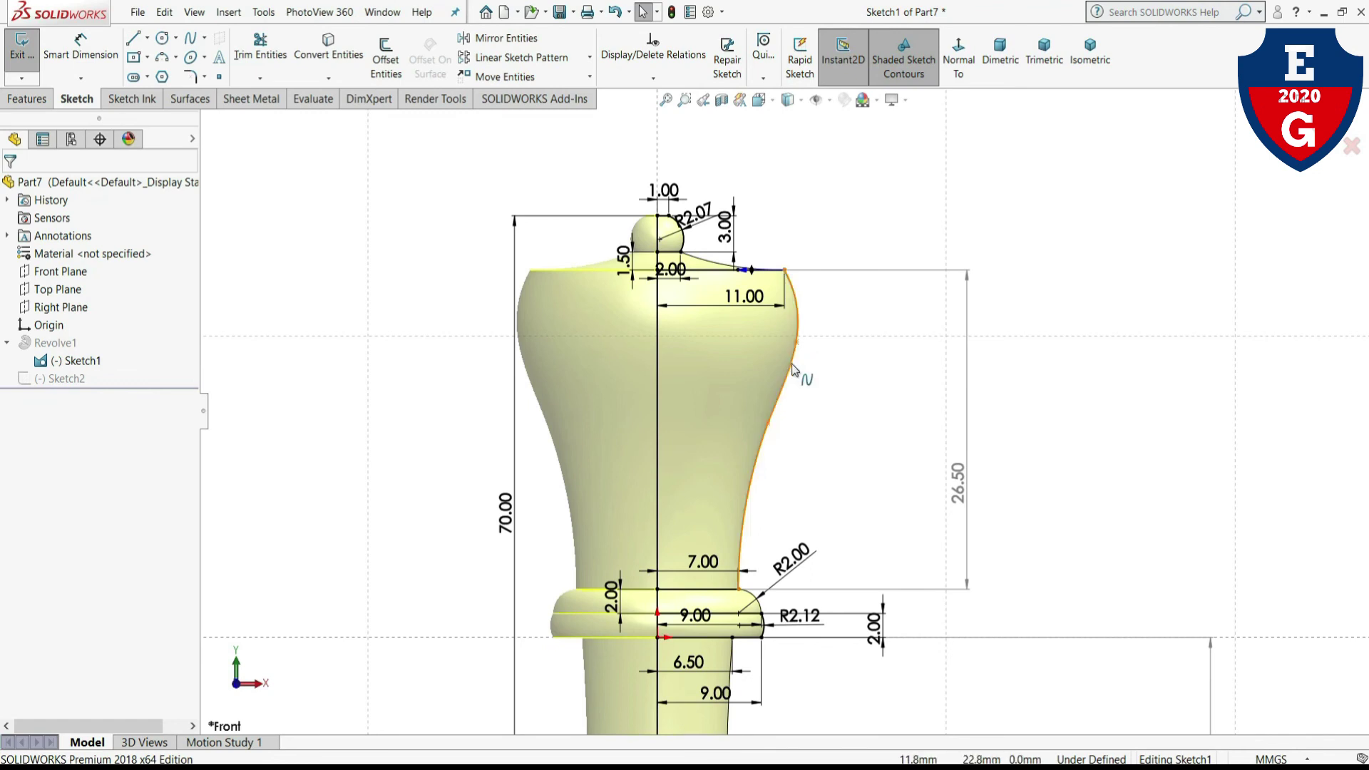
click(794, 370)
click(504, 135)
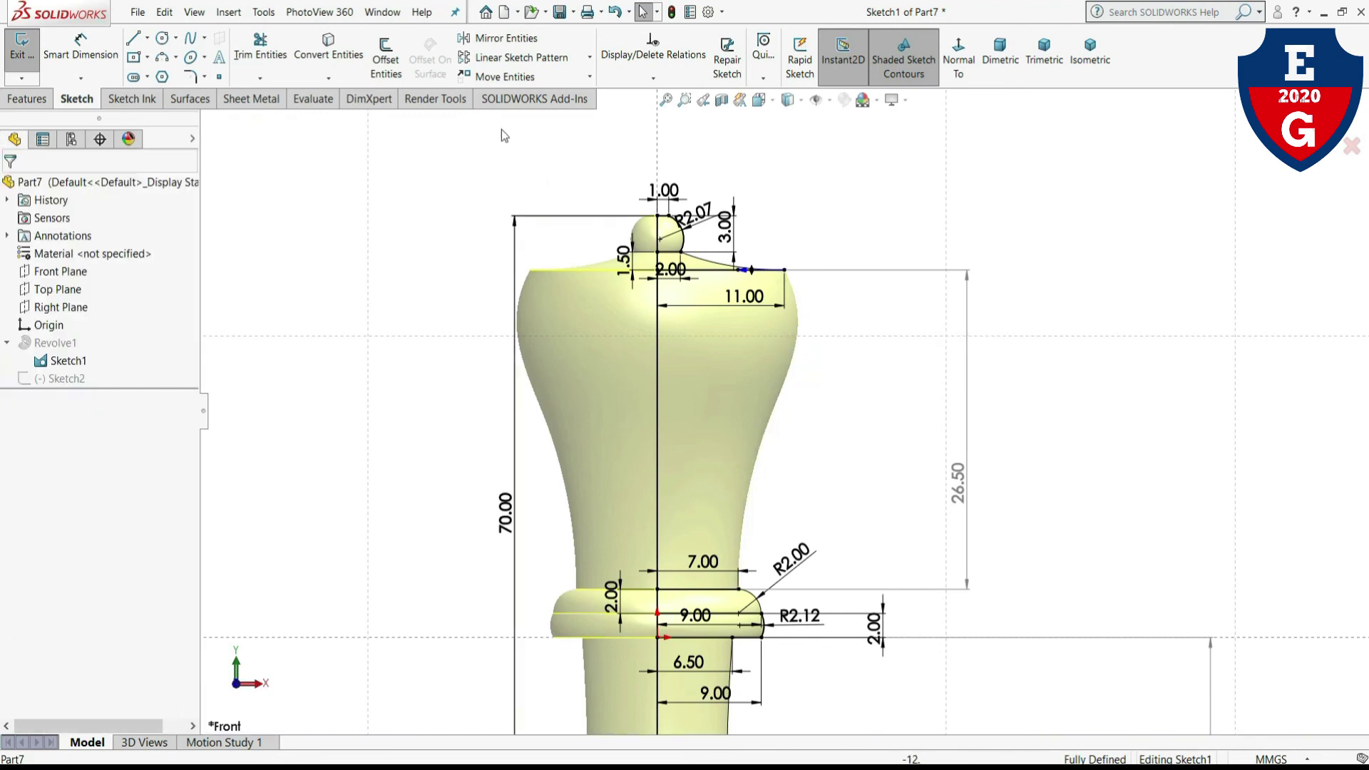
click(193, 40)
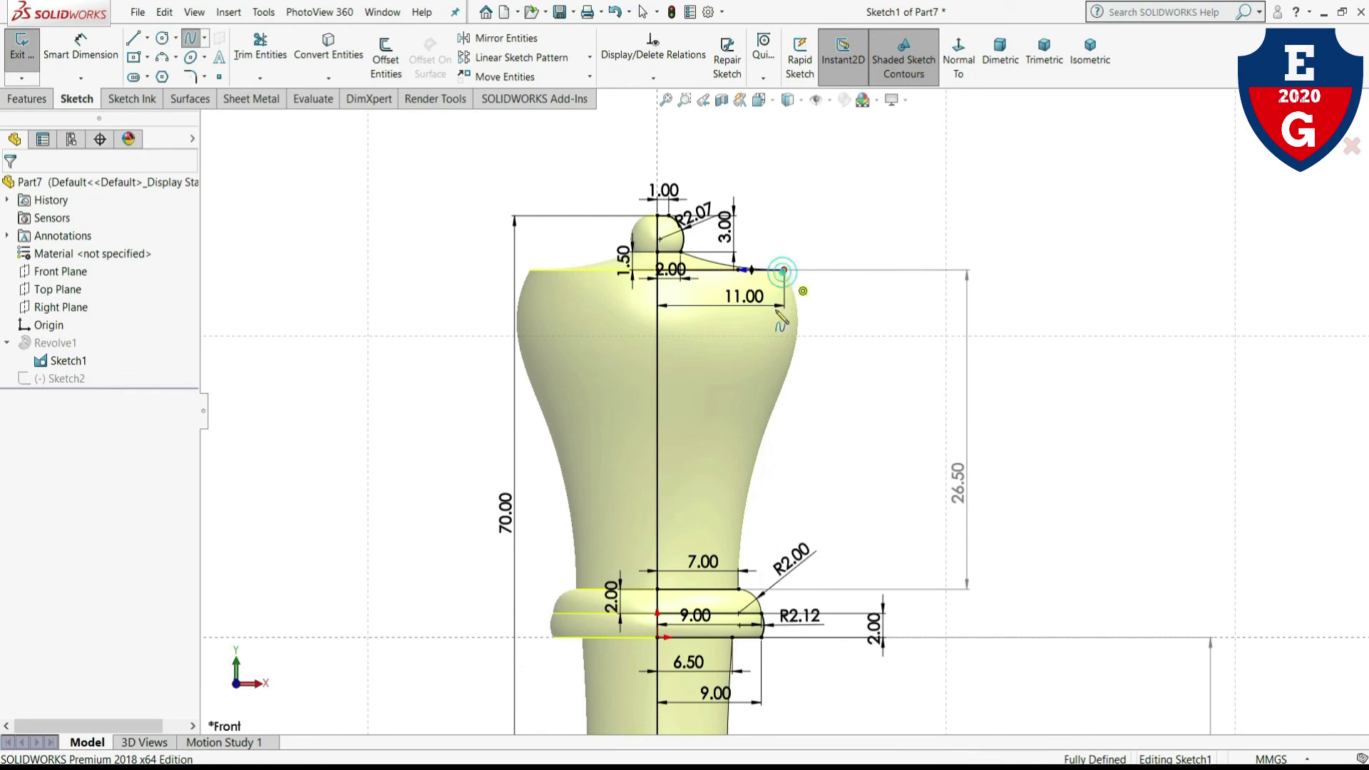
- Draw a new flank spline from the rim's outer corner down to the collar's top edge
click(784, 270)
click(774, 407)
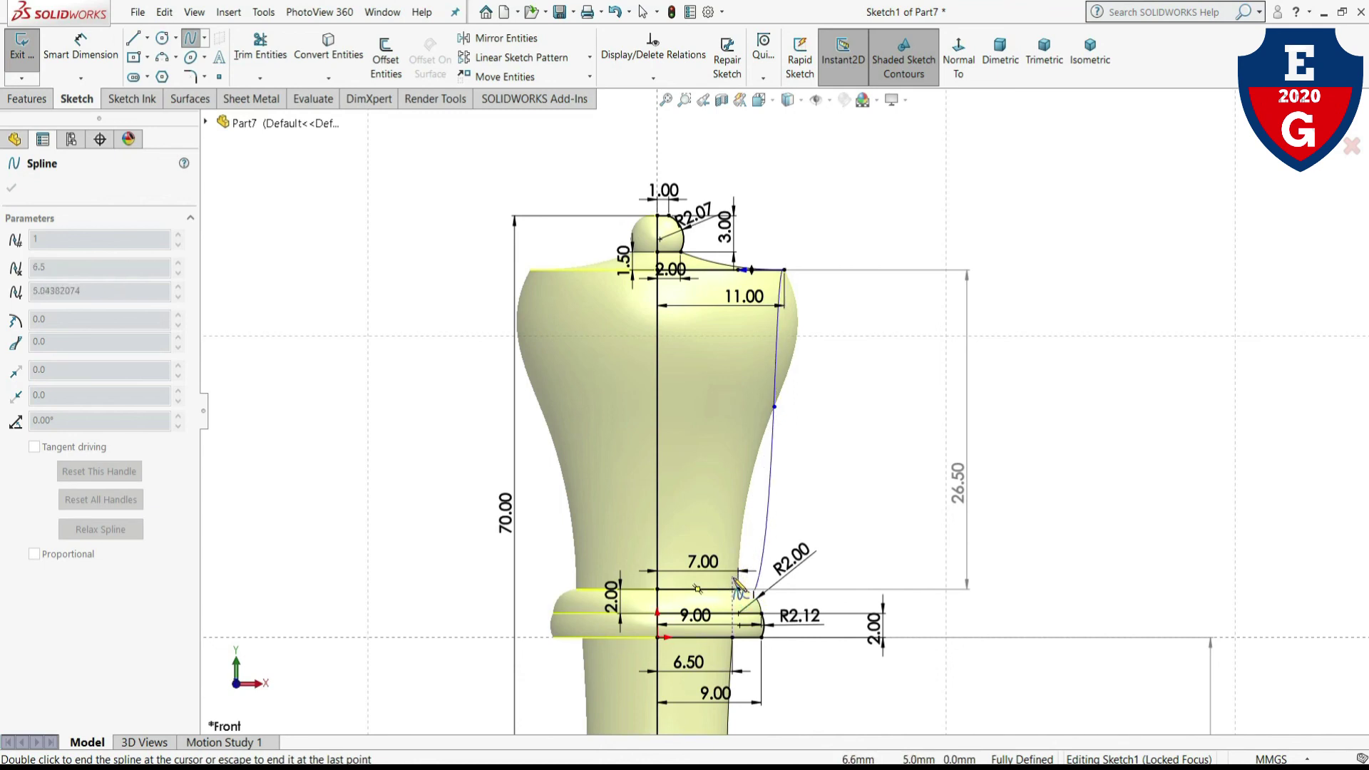
double_click(739, 586)
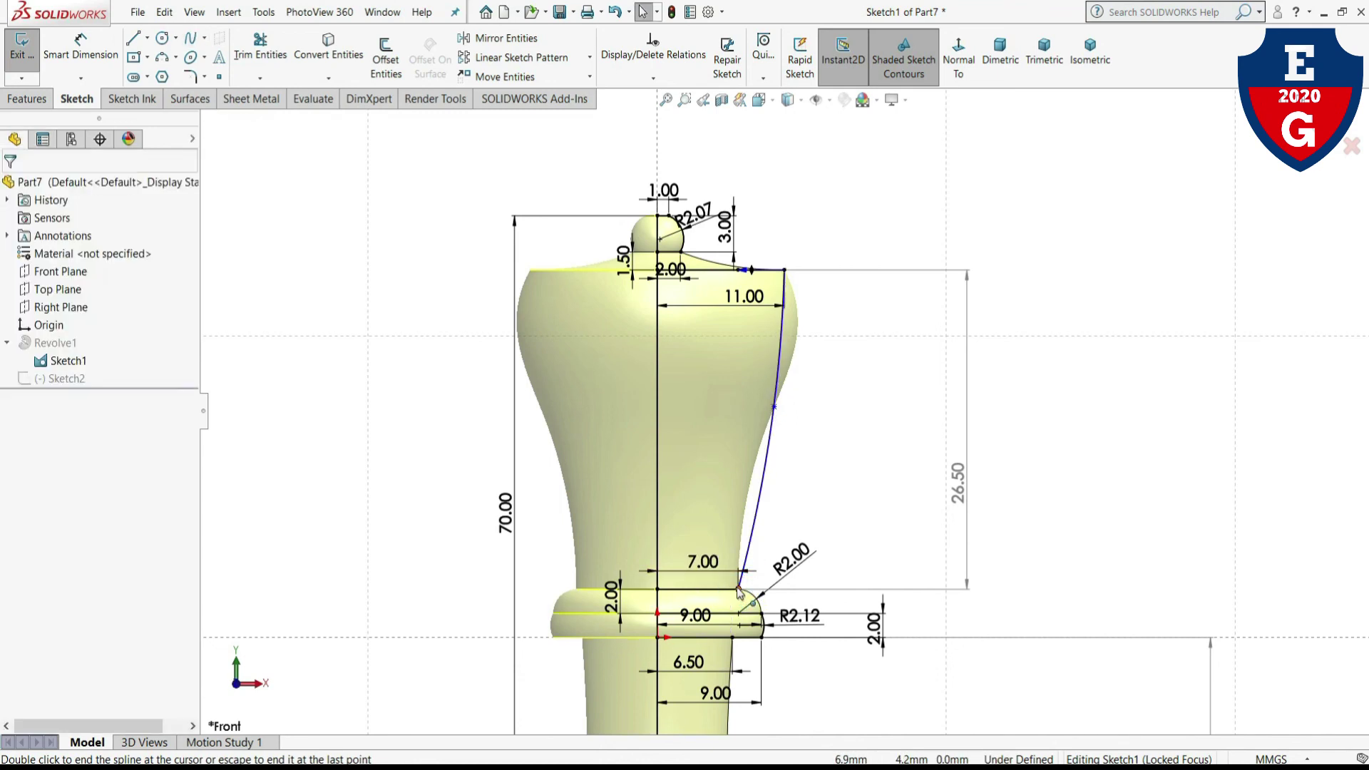
scroll(739, 586, down, 3)
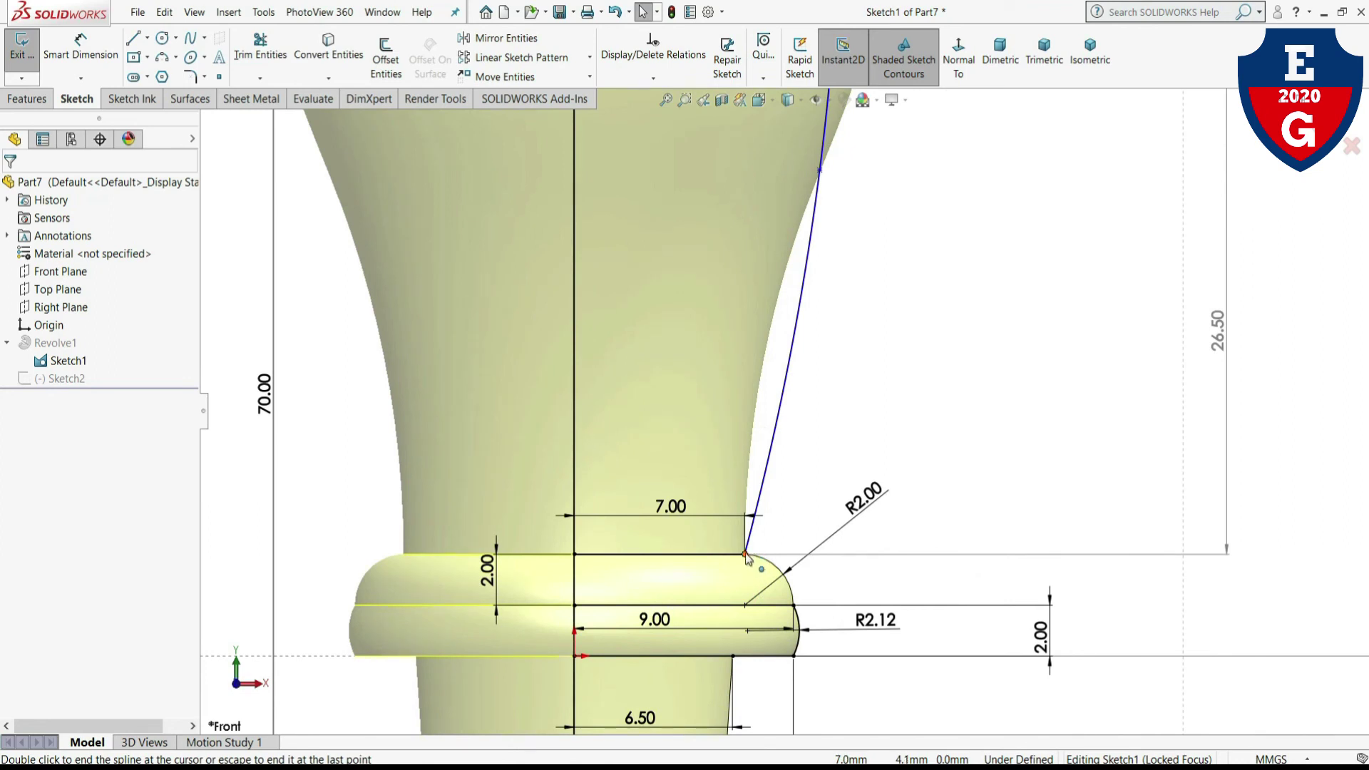
- Make the new spline's lower end tangent vertical
click(745, 554)
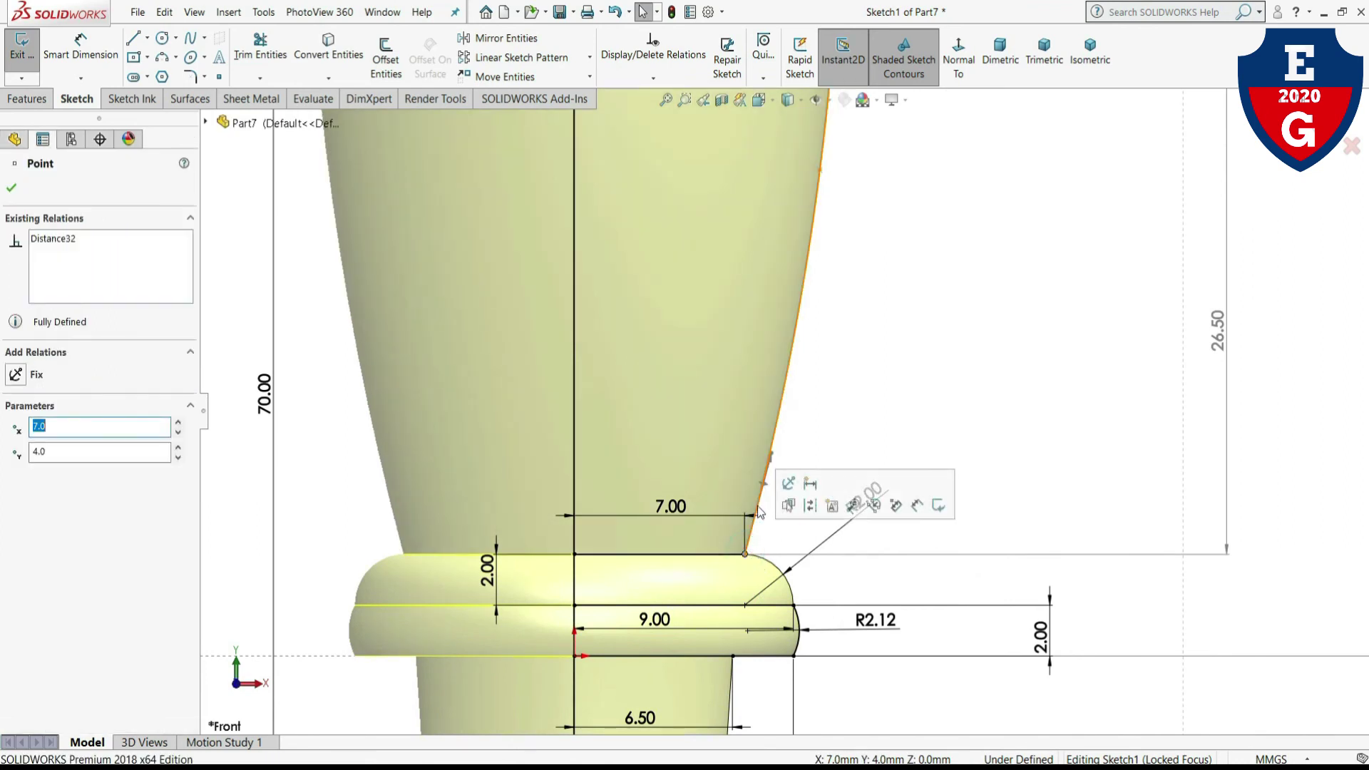
click(769, 462)
scroll(795, 471, down, 2)
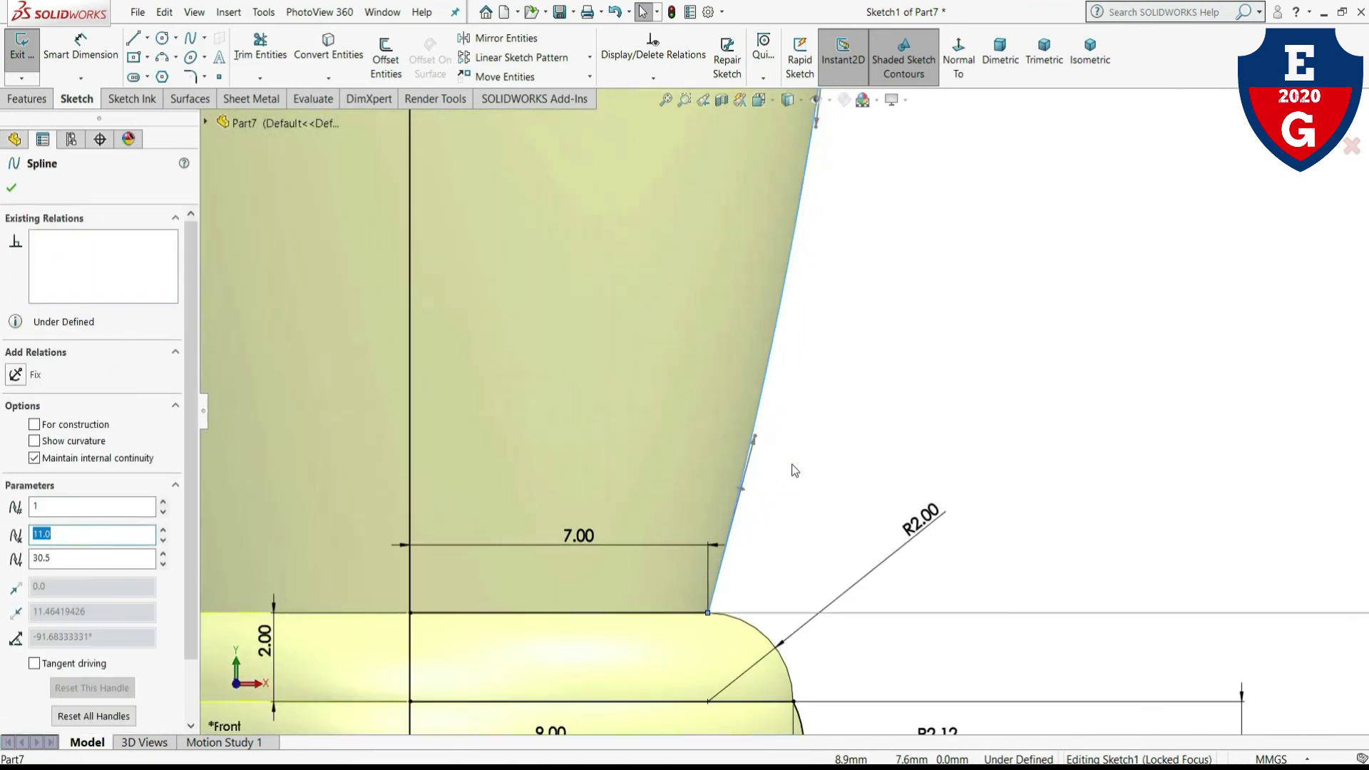
click(753, 441)
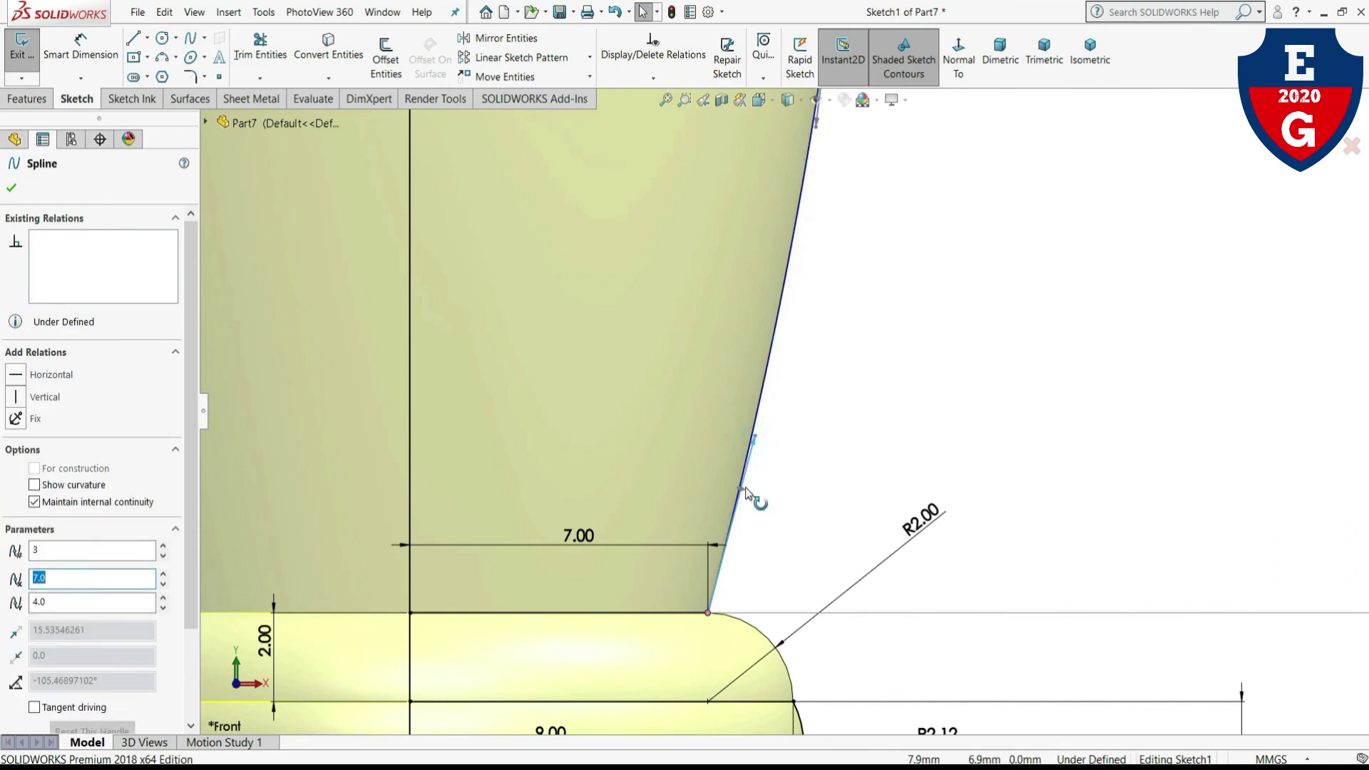
click(812, 428)
click(801, 498)
scroll(792, 471, up, 3)
scroll(806, 357, up, 2)
scroll(810, 285, down, 3)
scroll(813, 175, up, 2)
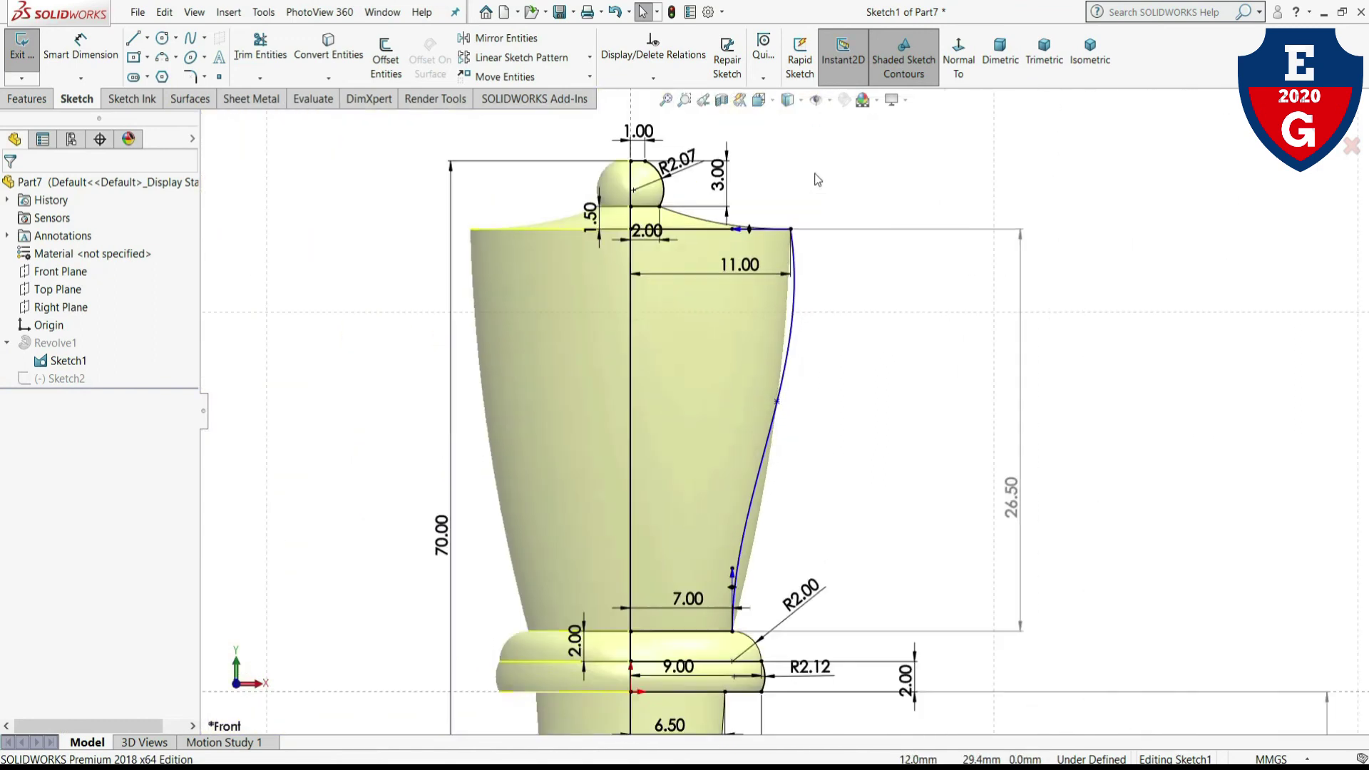
scroll(789, 299, down, 1)
scroll(789, 299, down, 2)
- Make the spline's top end tangent vertical and exit the sketch to rebuild Revolve1
click(782, 293)
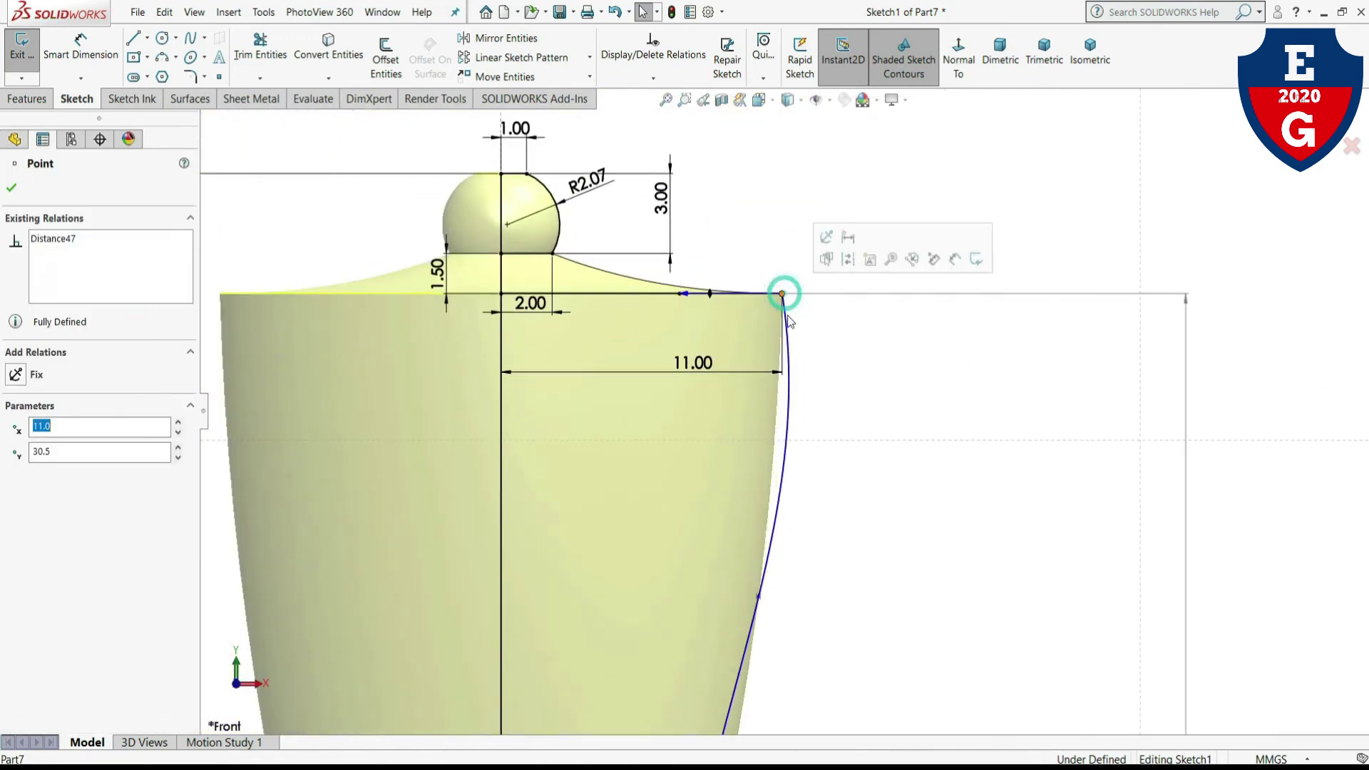
click(793, 351)
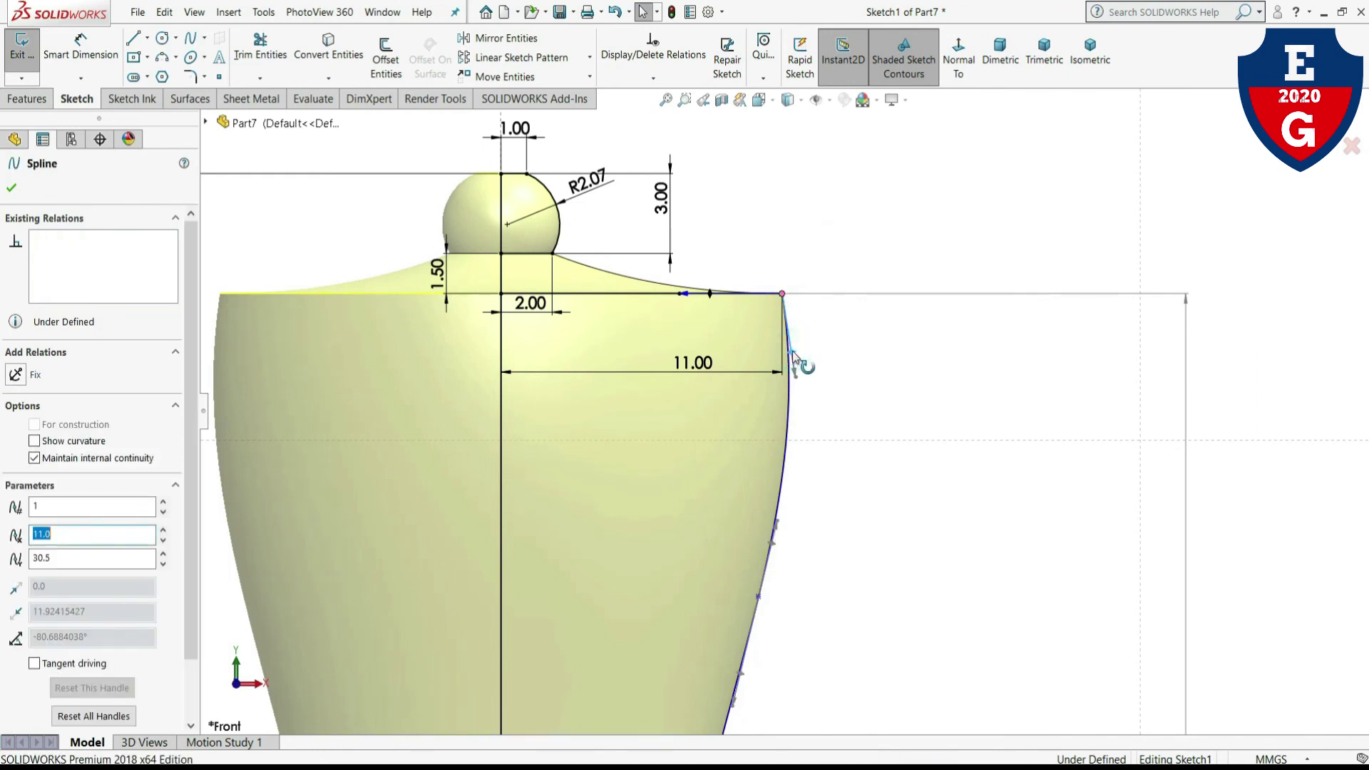
click(793, 351)
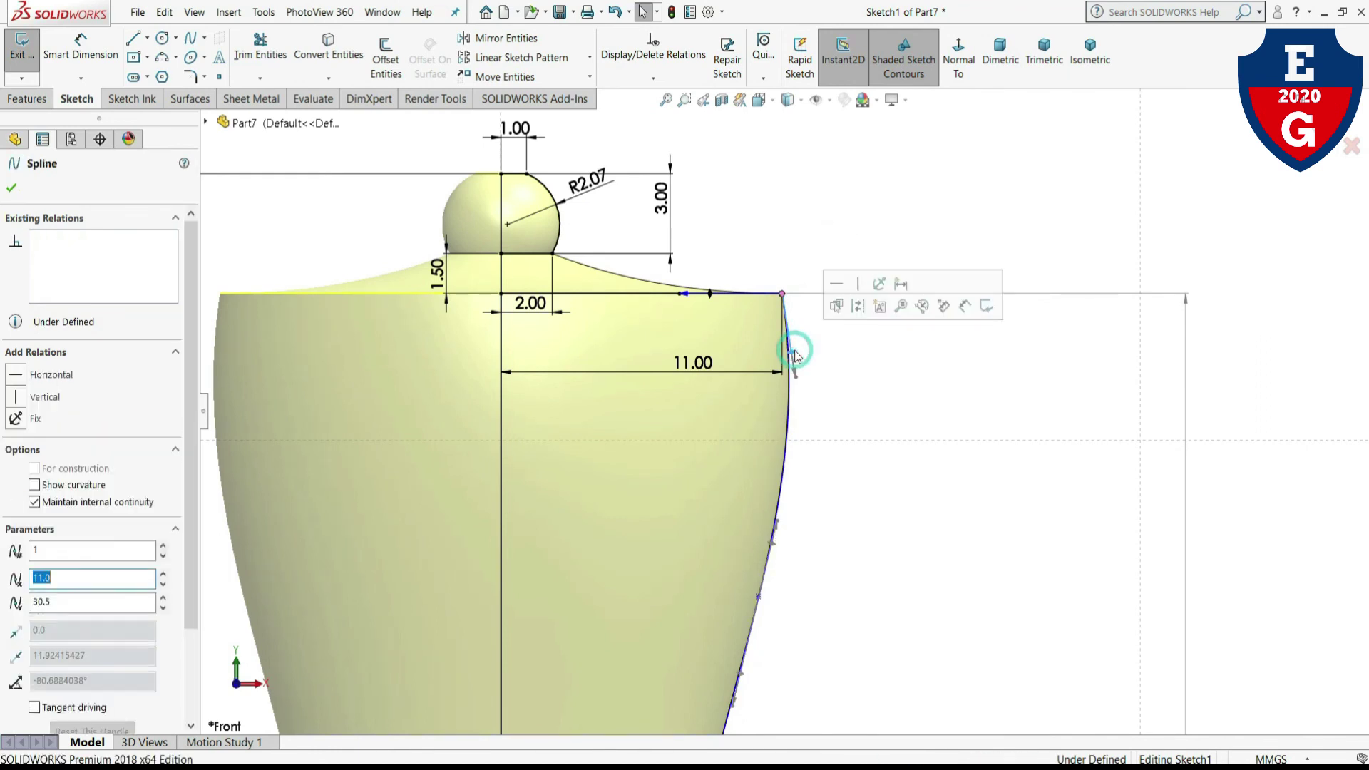
click(861, 288)
click(859, 525)
scroll(860, 531, up, 3)
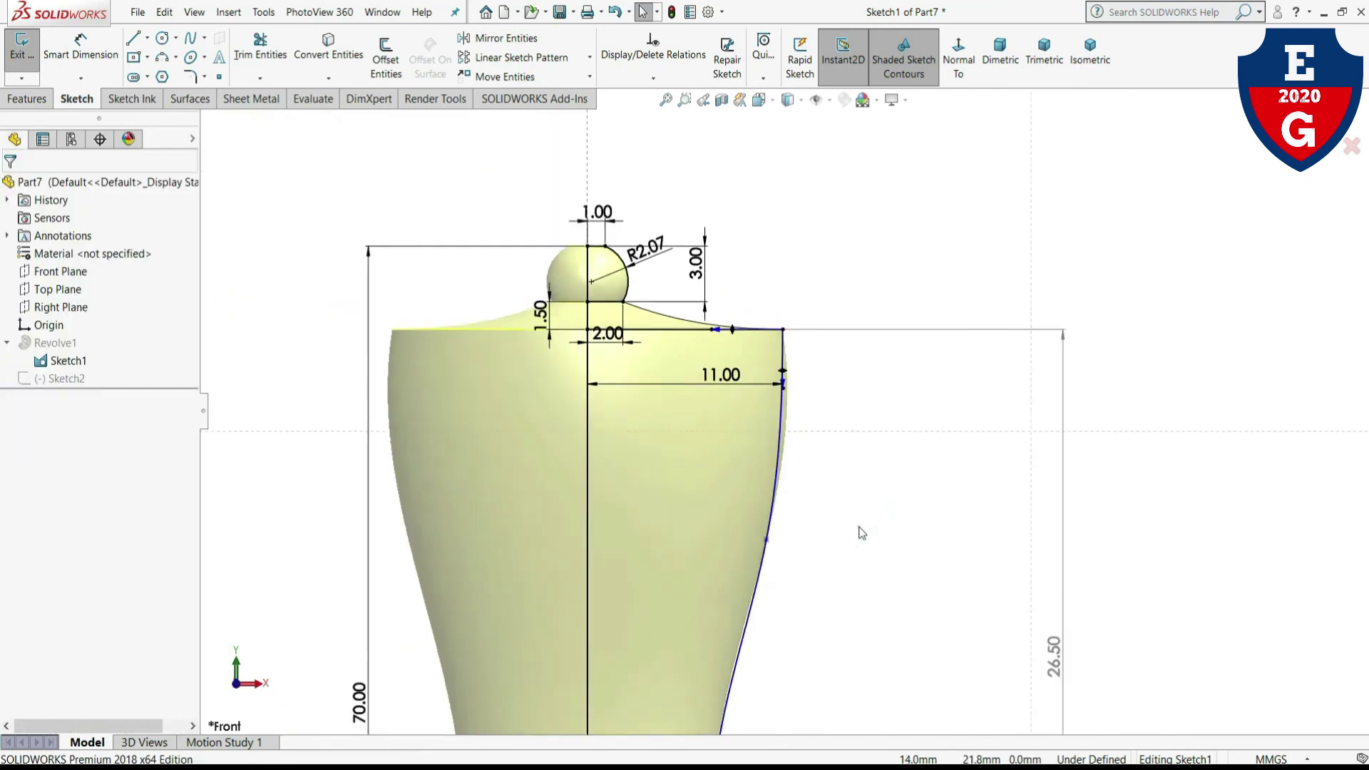
scroll(862, 532, up, 2)
scroll(860, 531, up, 2)
click(1330, 145)
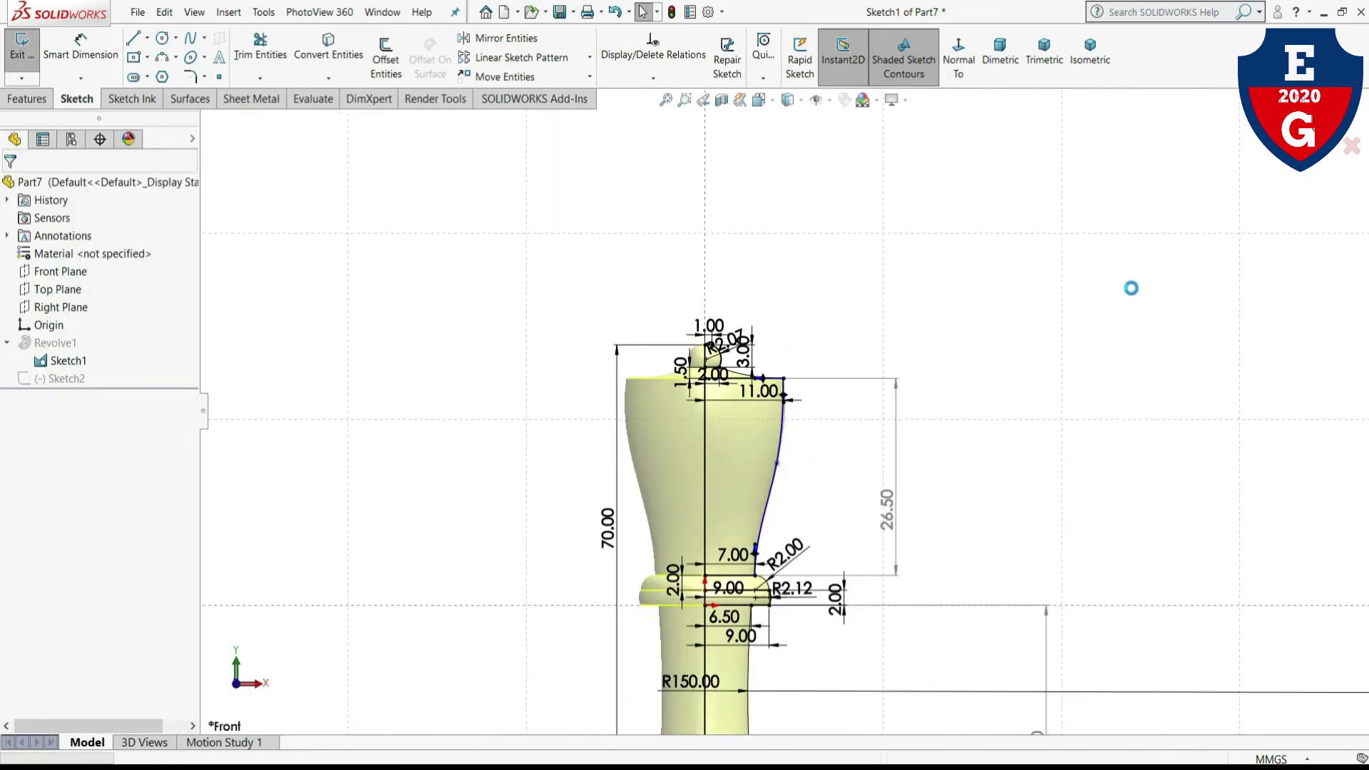
- Reopen Sketch2 for editing with the grid hidden, viewed normal to its plane
mouse_move(1028, 357)
middle_down()
mouse_move(963, 563)
mouse_move(868, 592)
middle_up()
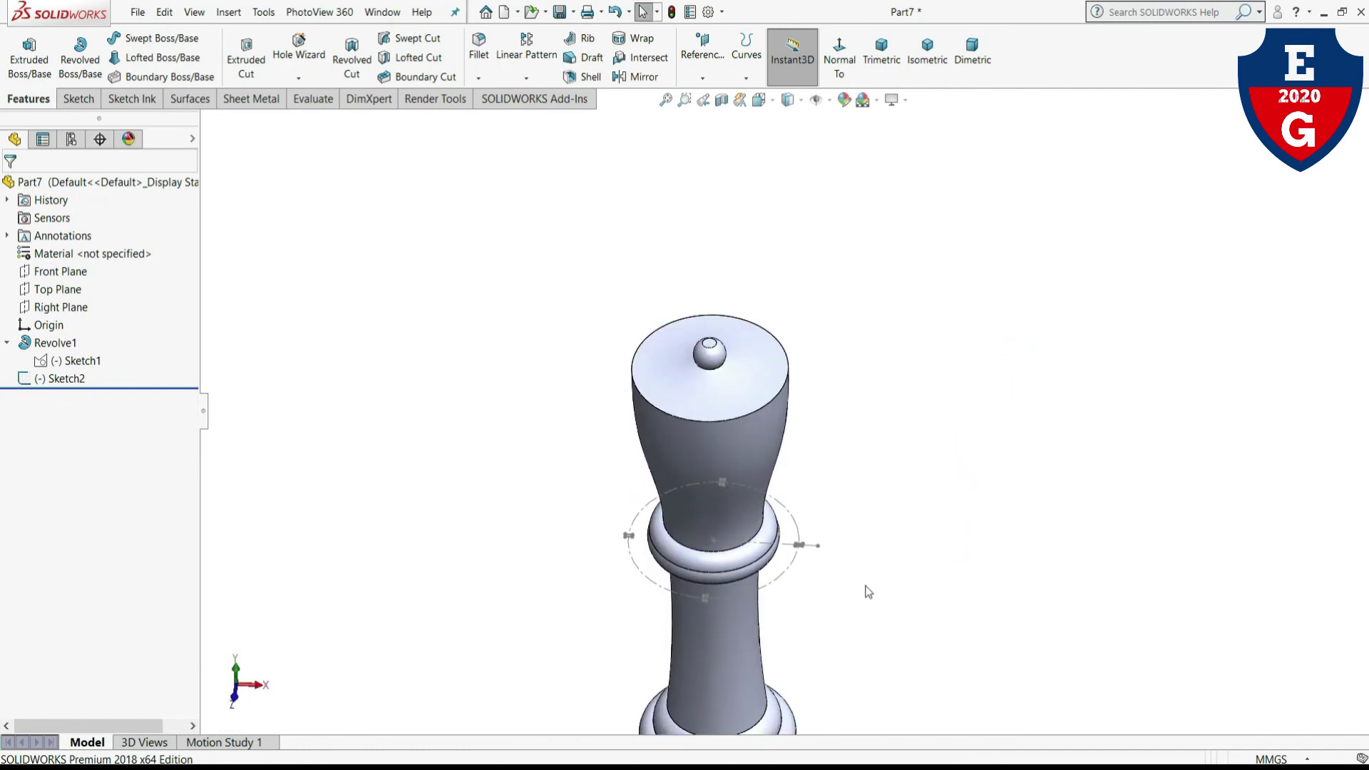
click(779, 586)
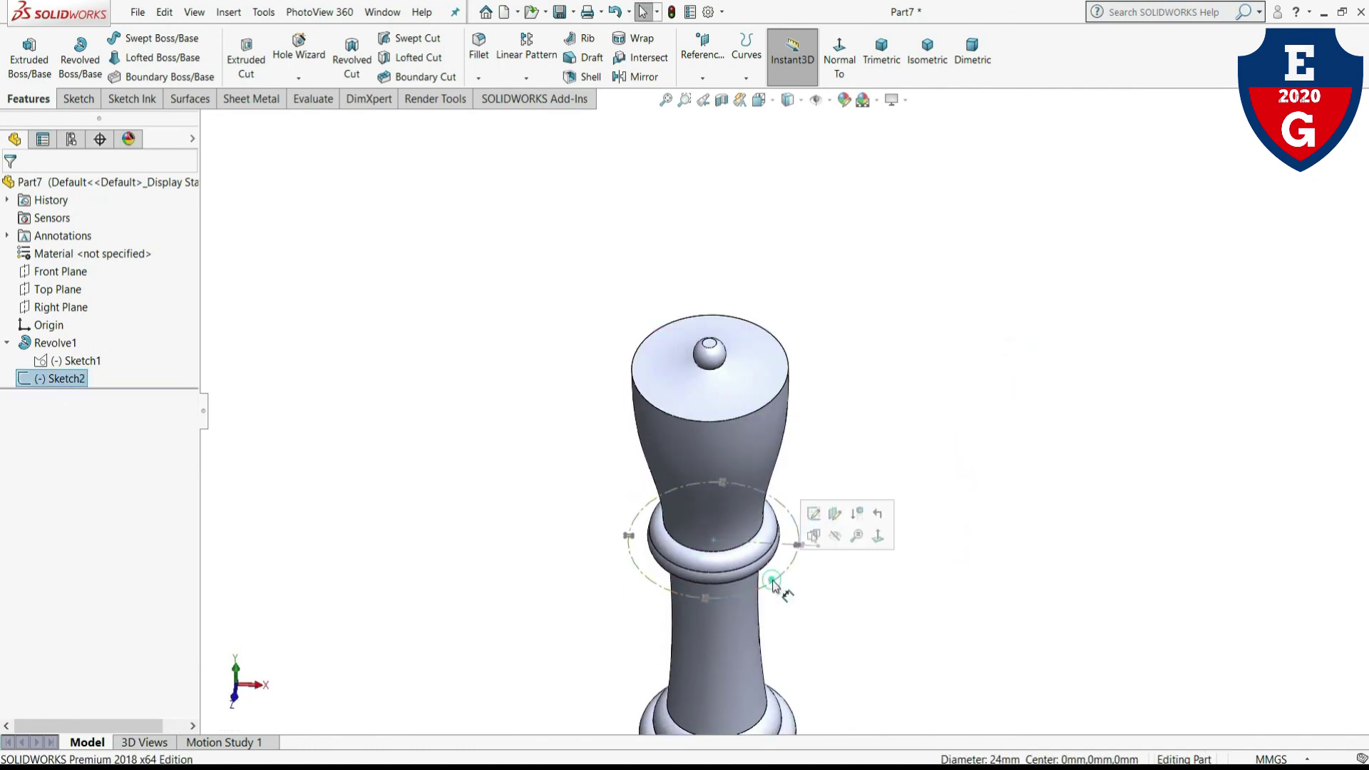
click(813, 514)
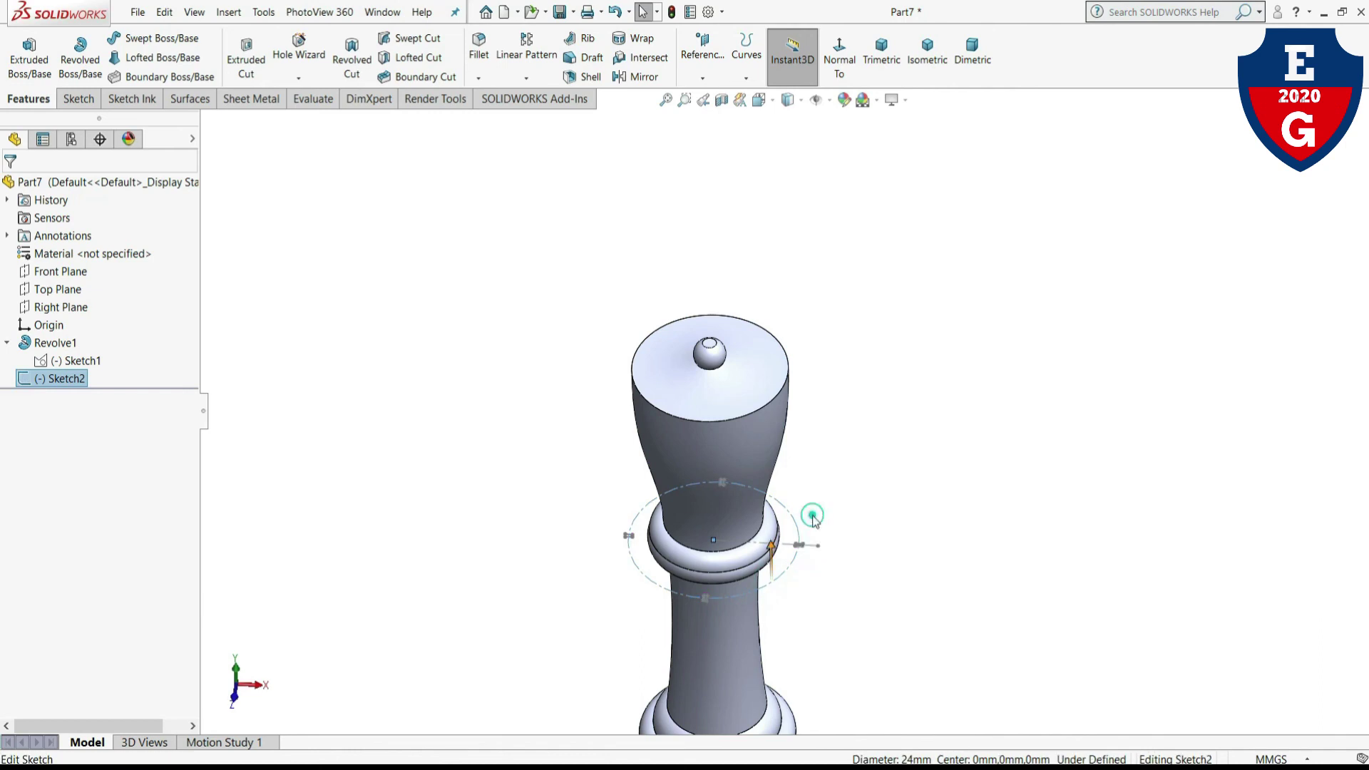
right_click(953, 114)
click(982, 163)
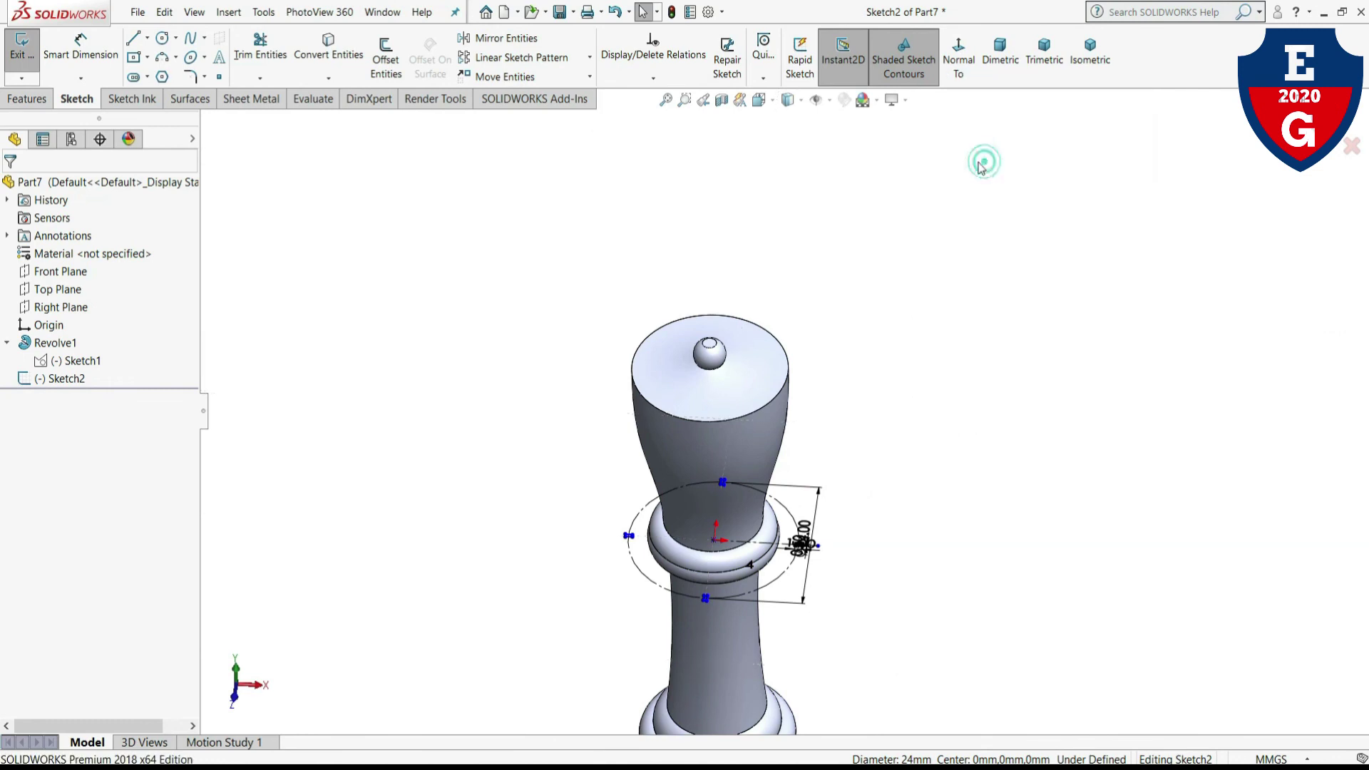
click(960, 71)
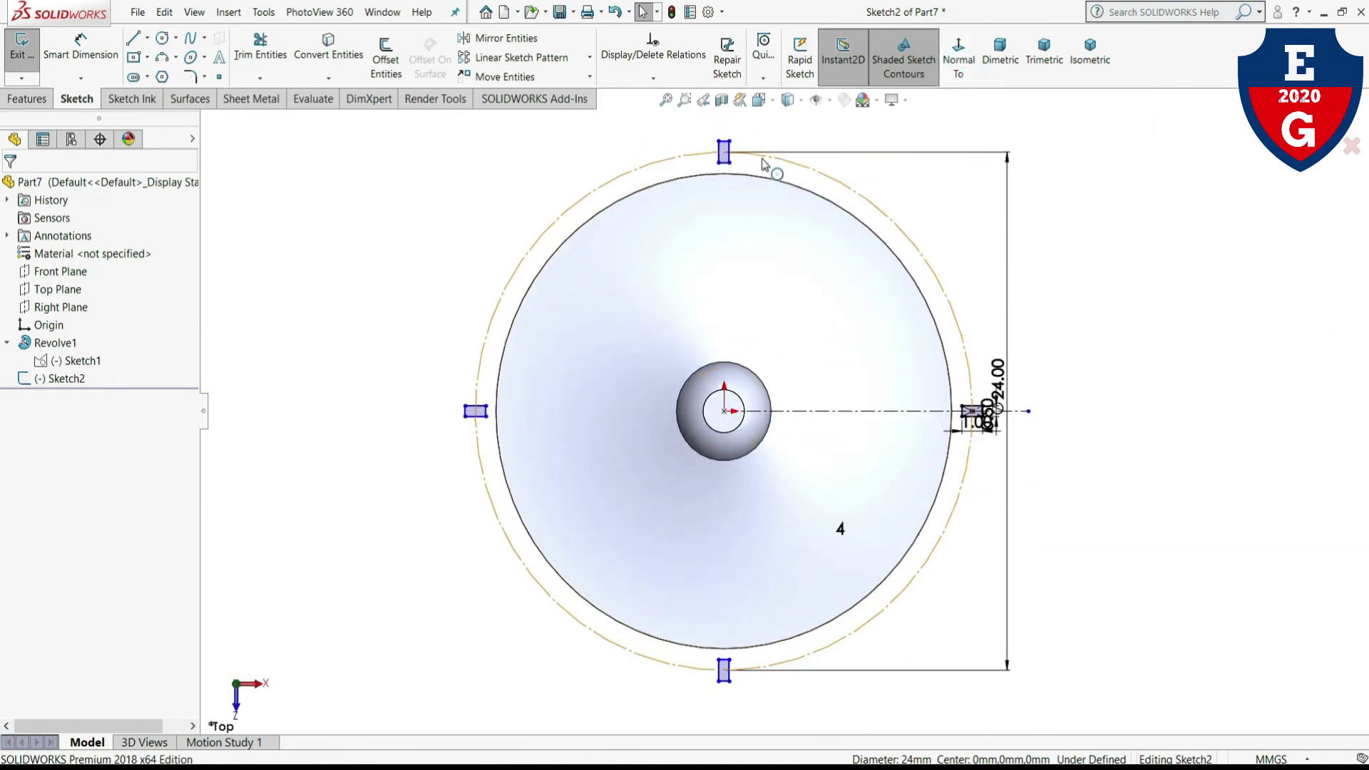
- Shrink the slot sketch's circle from 24.00 to 22 diameter
click(1003, 394)
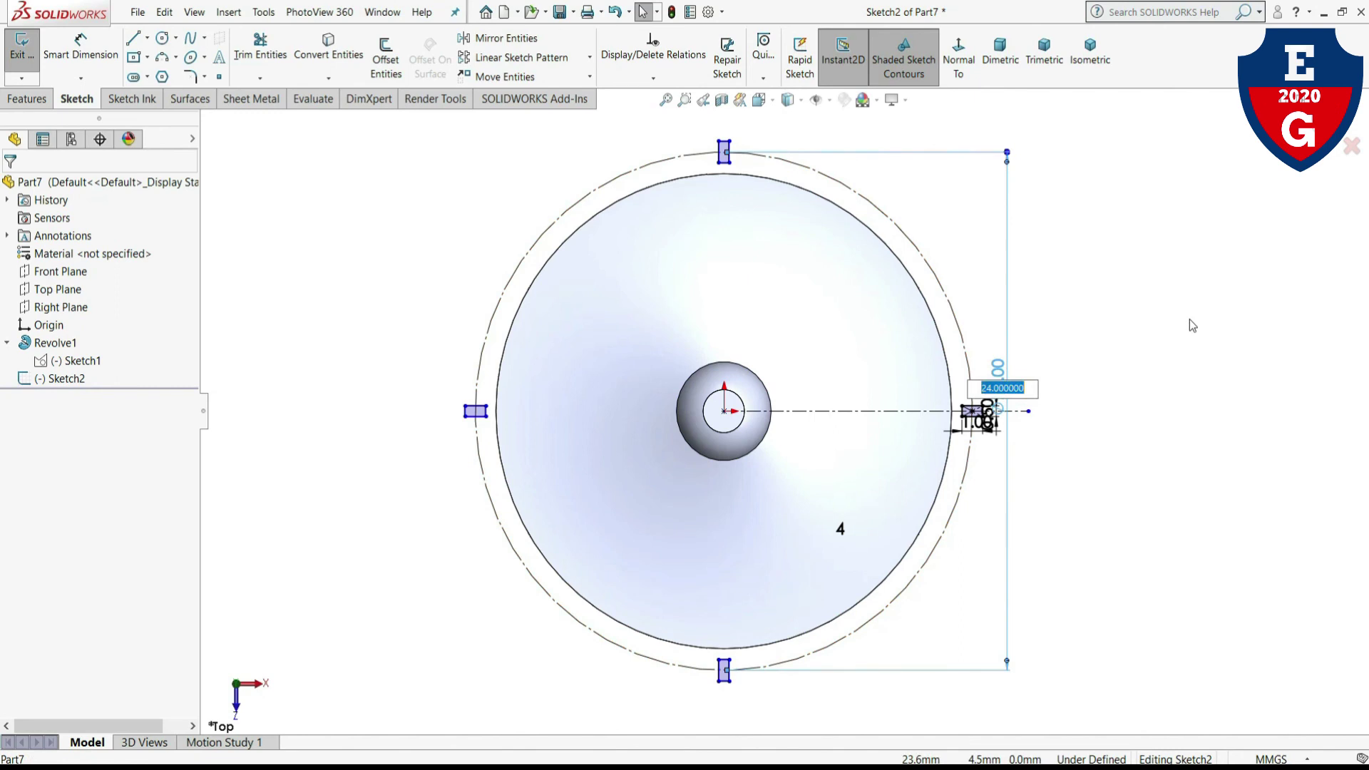
text(22)
key(Return)
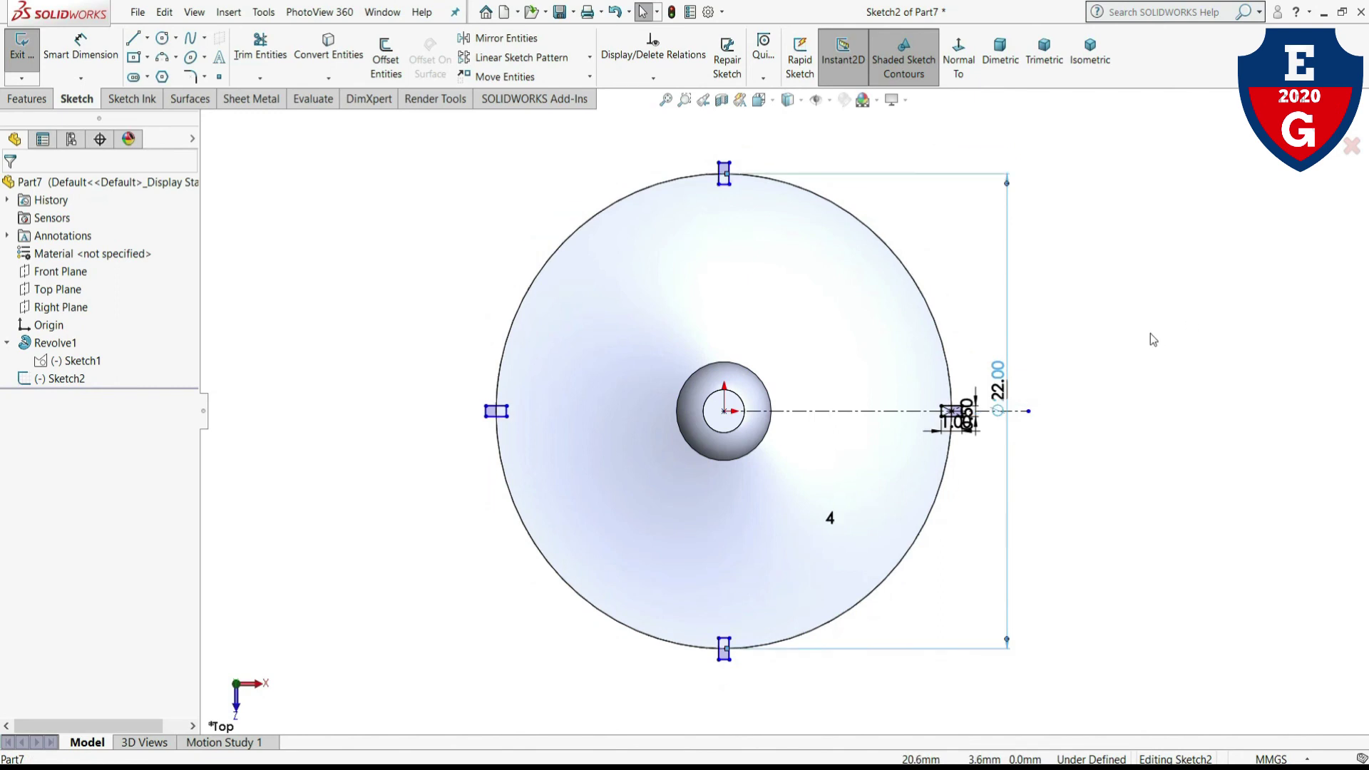
scroll(713, 285, down, 2)
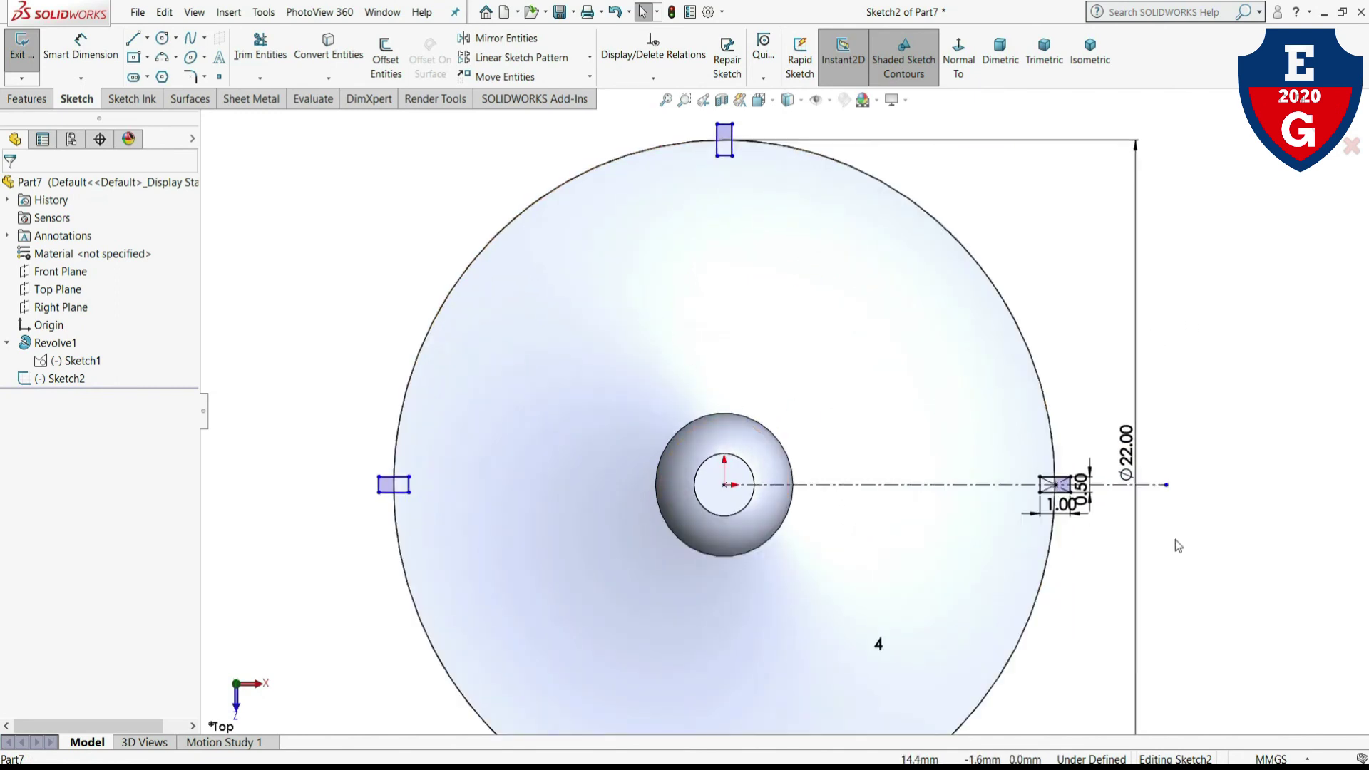
scroll(1140, 546, down, 3)
scroll(1027, 478, down, 2)
scroll(983, 465, down, 1)
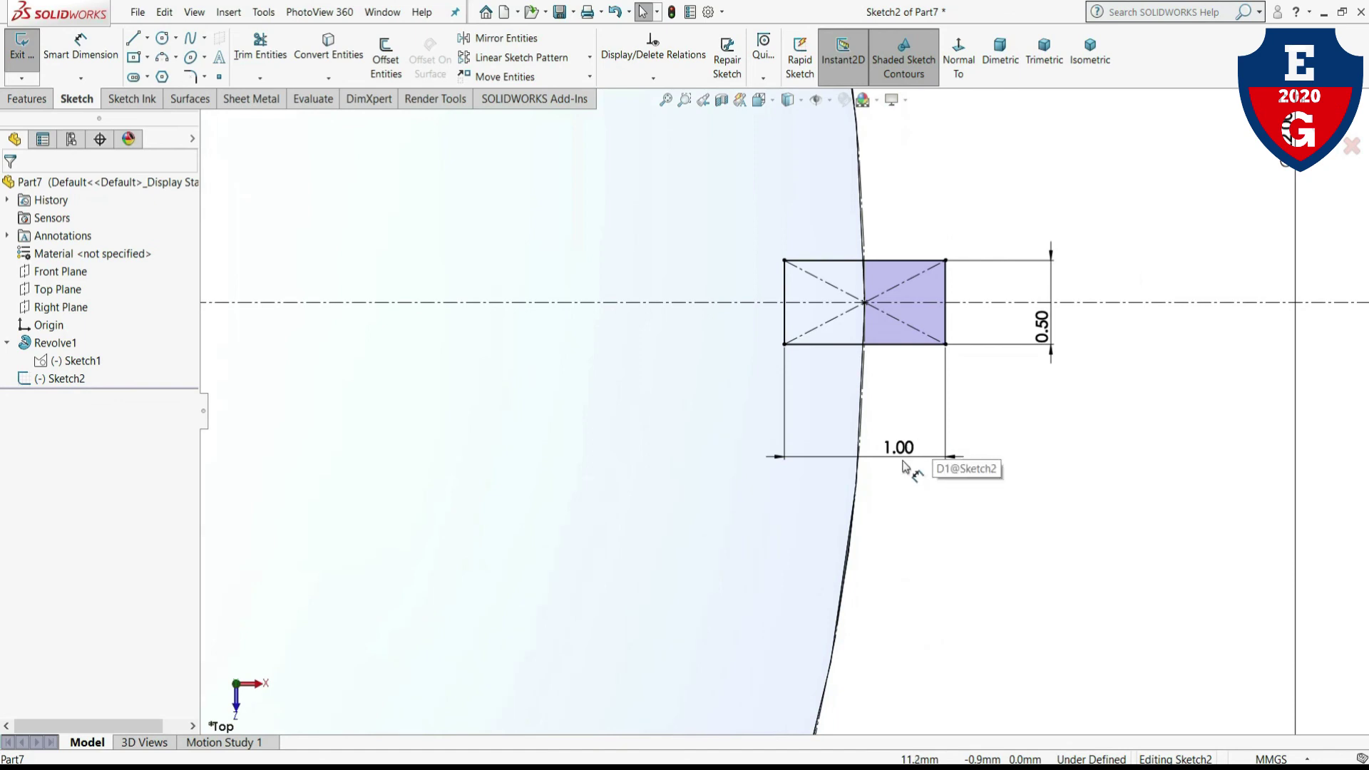
- Narrow the rim slot's width from 1.00 to 0.25
click(901, 447)
double_click(901, 447)
text(0.5)
key(Return)
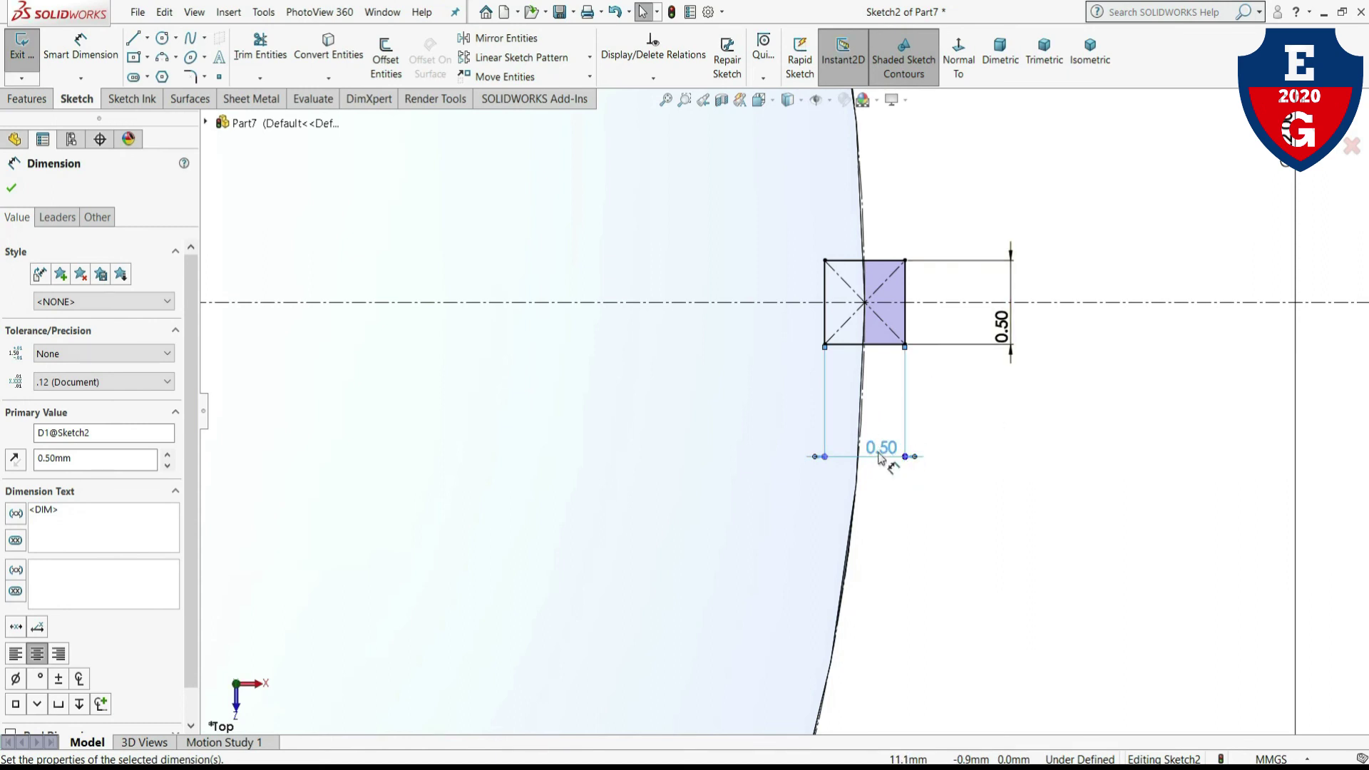
double_click(879, 459)
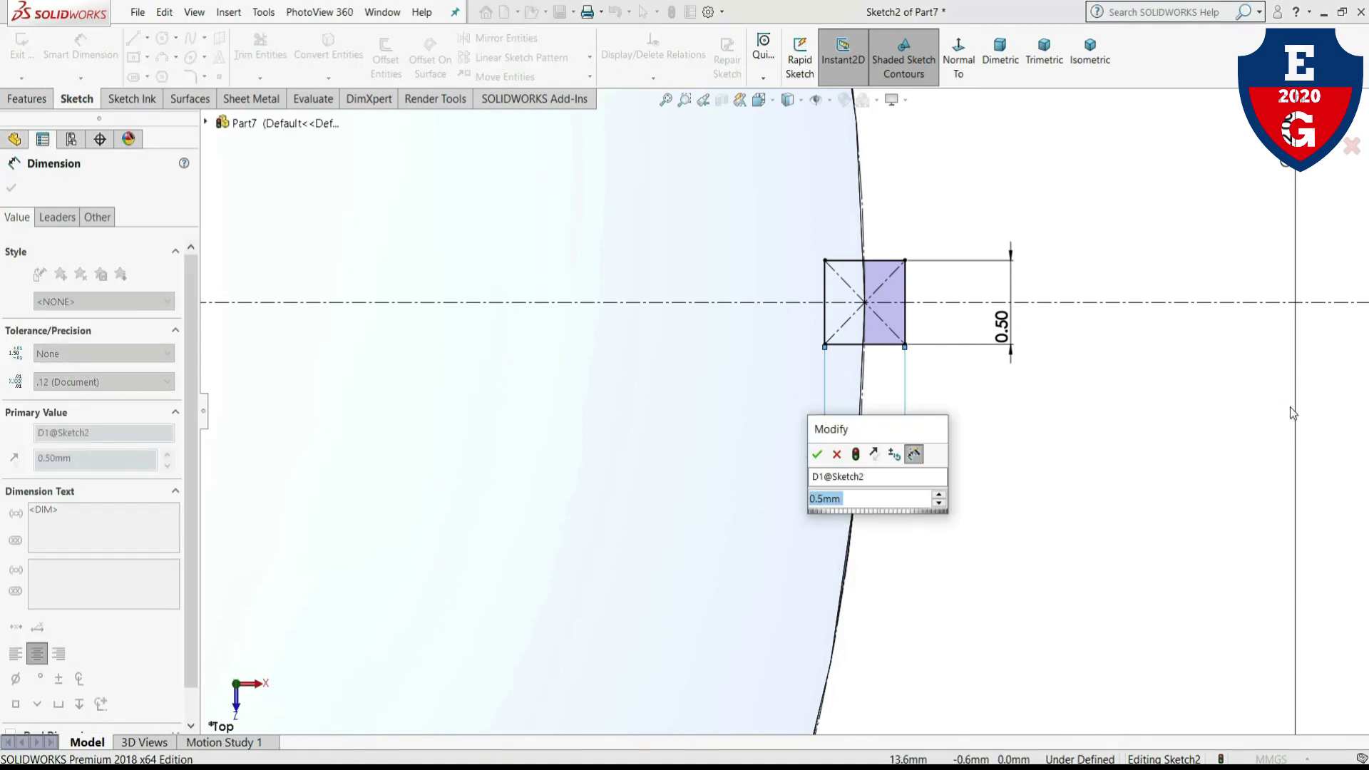
text(0.25)
key(Return)
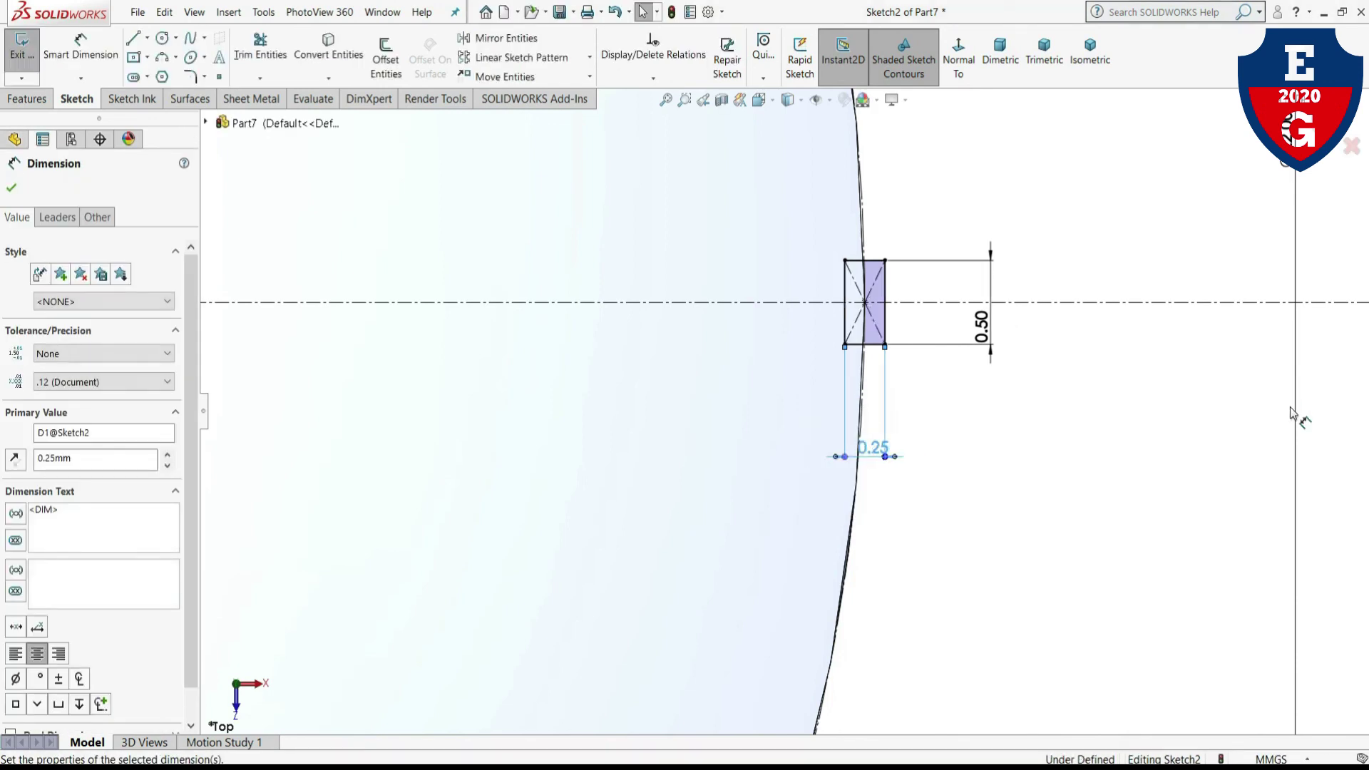
click(12, 189)
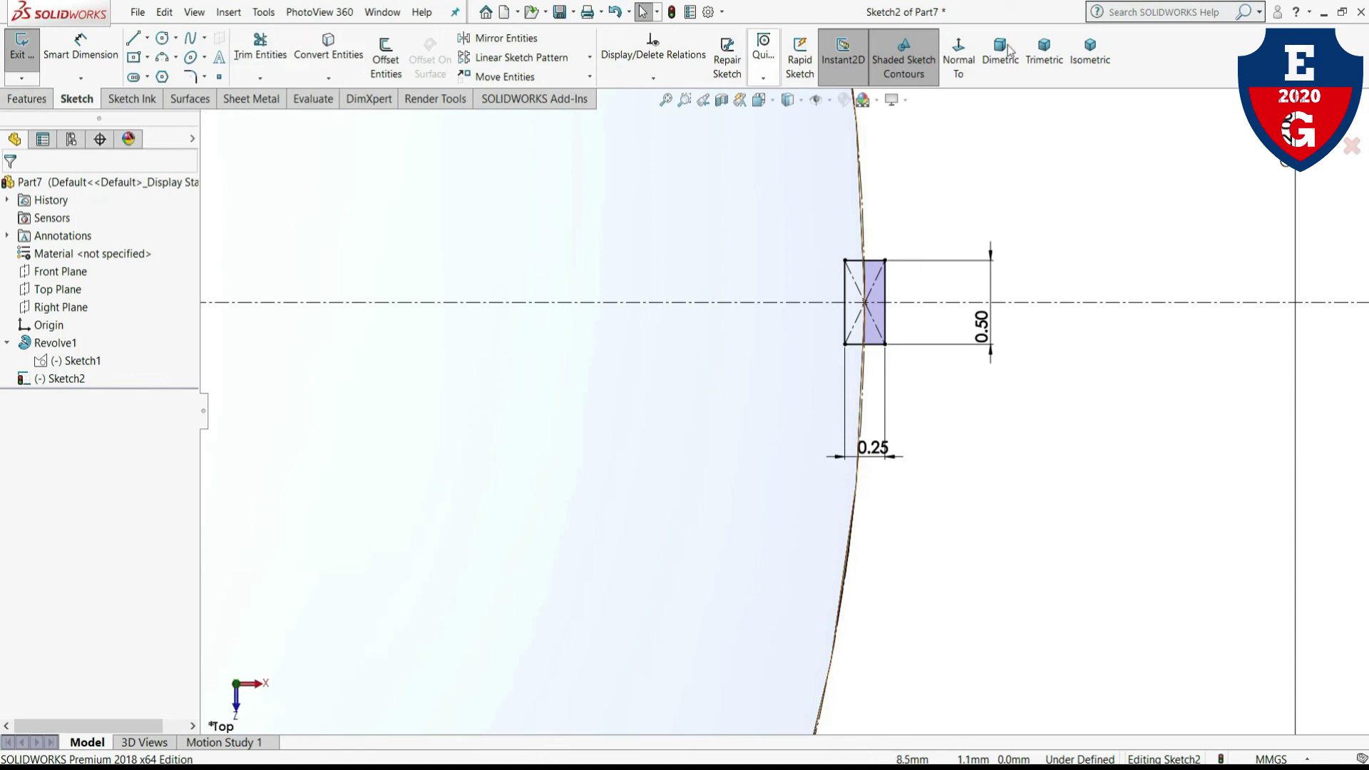
- Extrude-cut Sketch2's slots Blind 40 mm, reversed upward into the top rim, as Cut-Extrude2
key(ctrl+b)
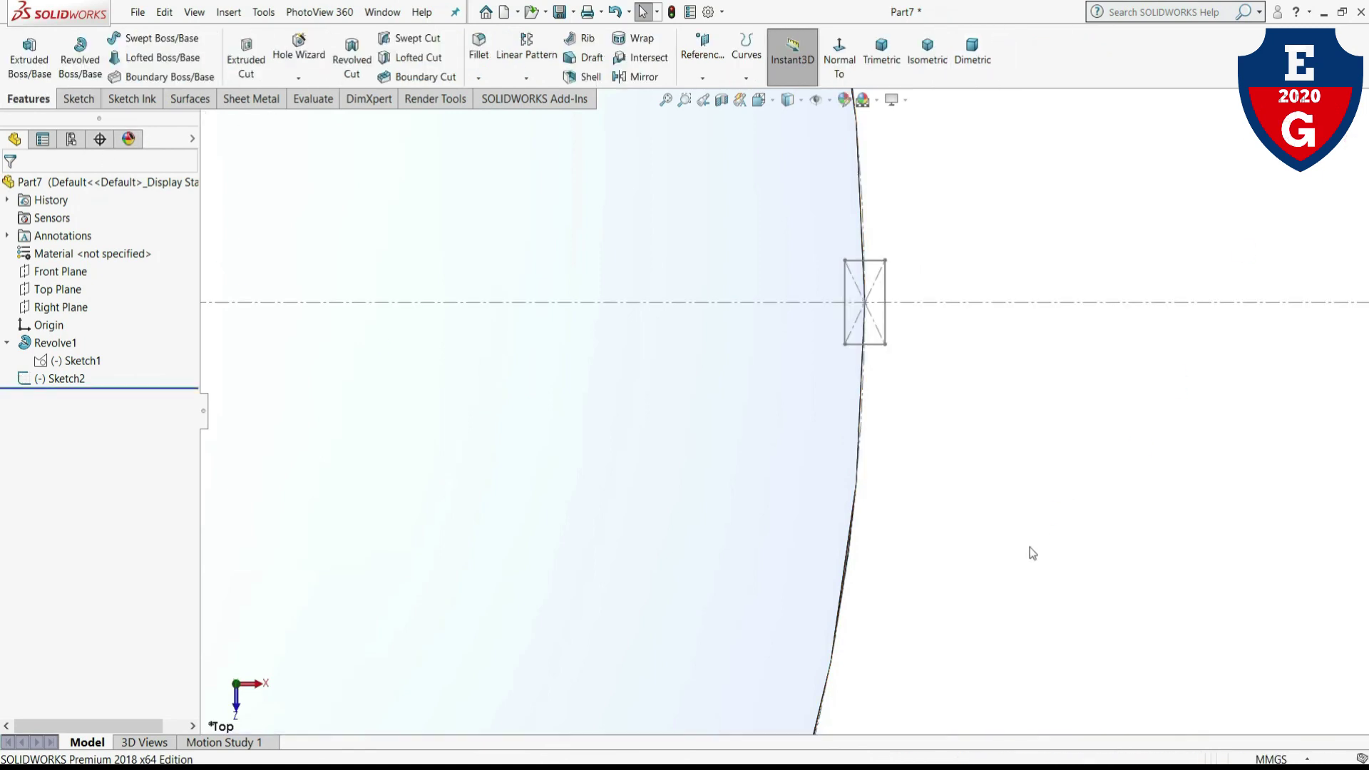
click(75, 381)
click(246, 57)
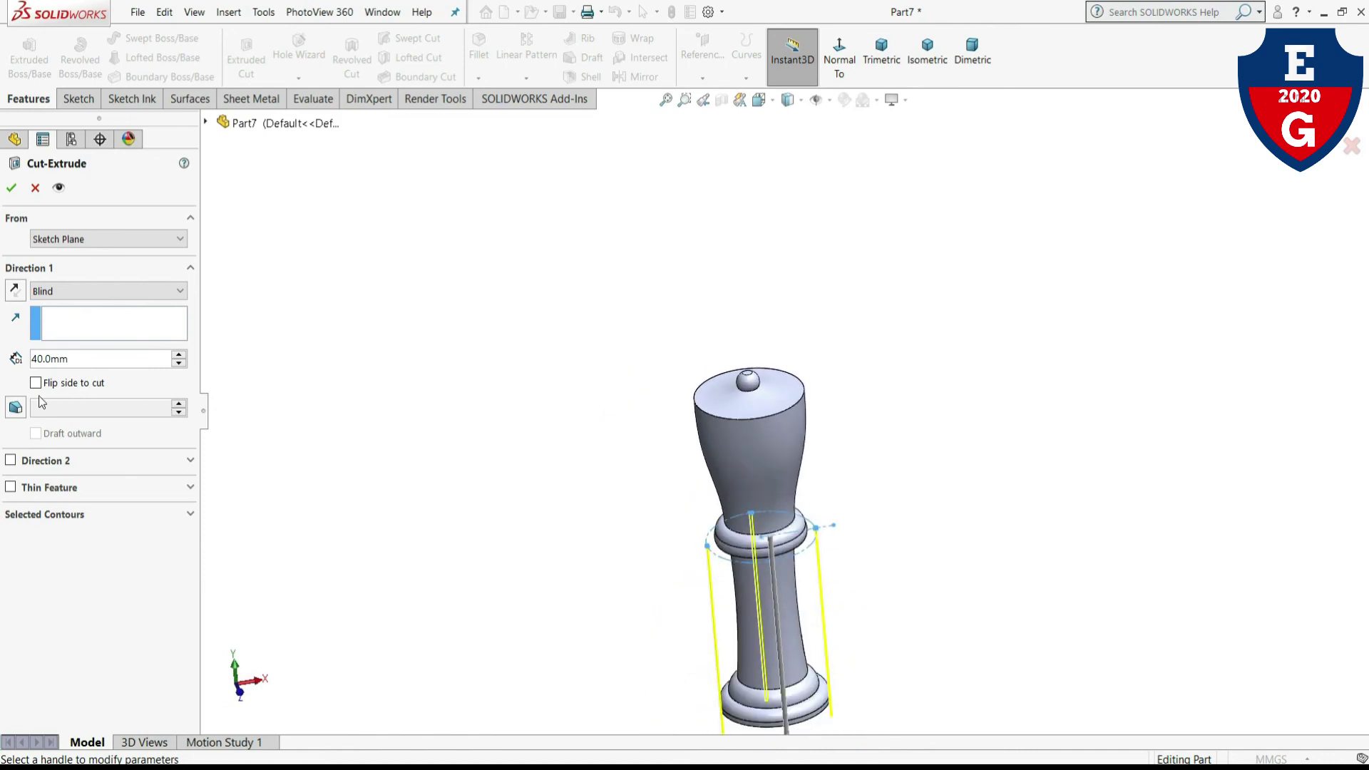
click(16, 291)
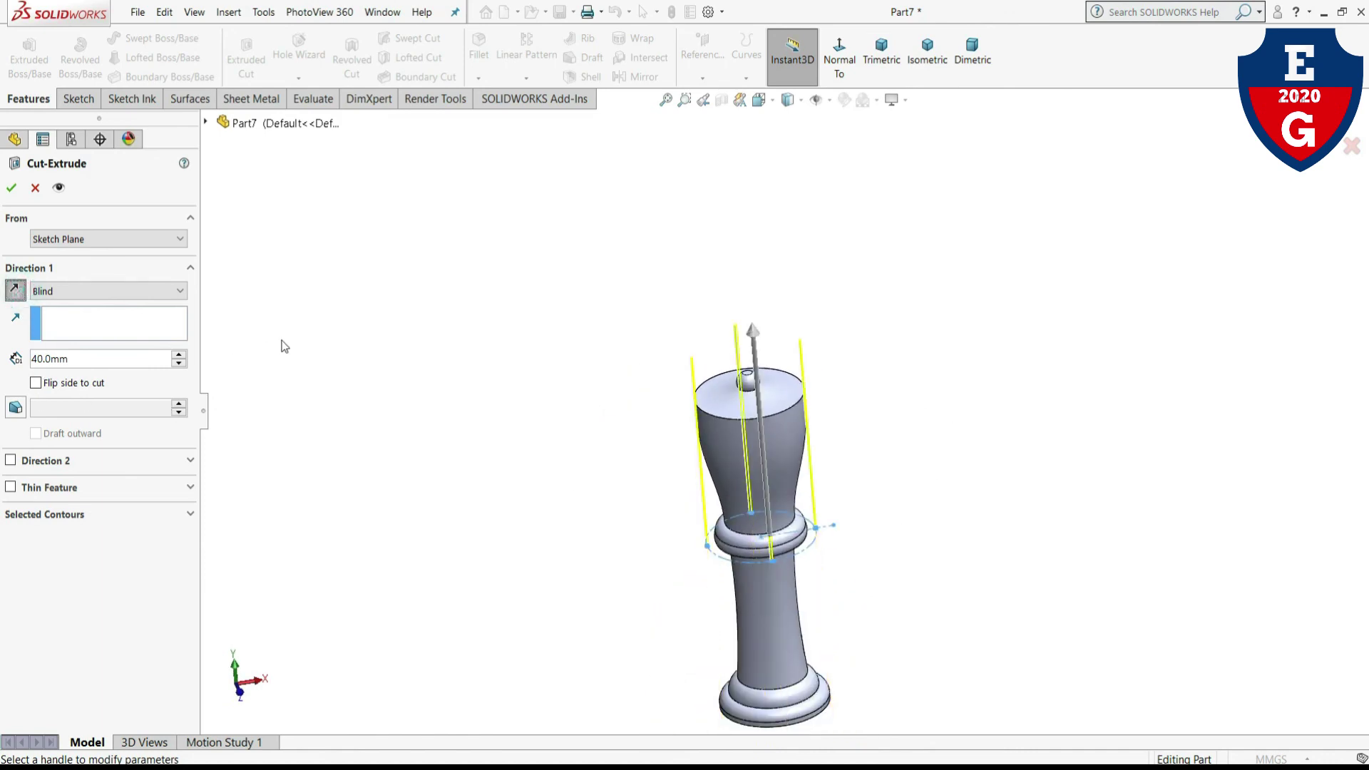
click(12, 188)
mouse_move(281, 357)
middle_down()
mouse_move(442, 323)
mouse_move(507, 345)
mouse_move(410, 352)
mouse_move(291, 323)
mouse_move(306, 336)
middle_up()
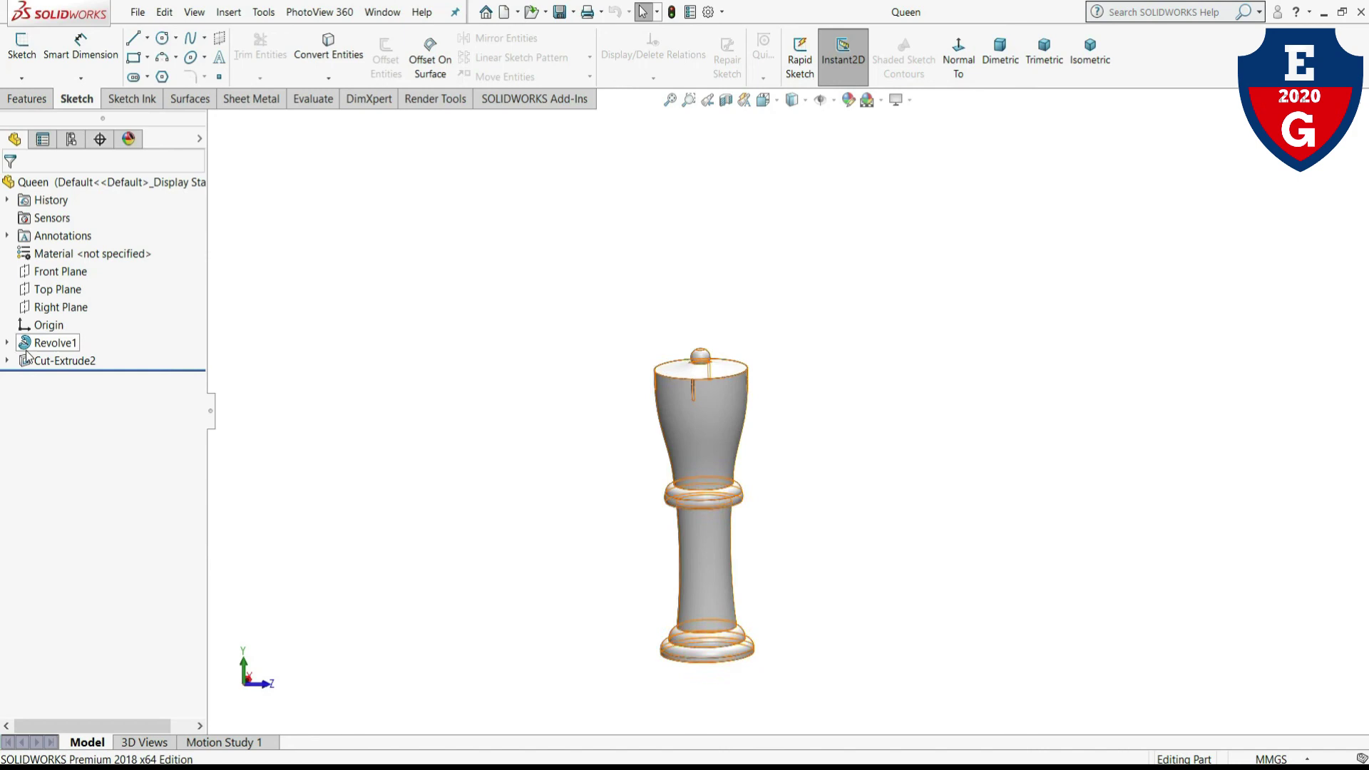
- Reopen the body profile Sketch1 face-on and delete the knob's 3.00 height dimension
click(7, 343)
click(75, 361)
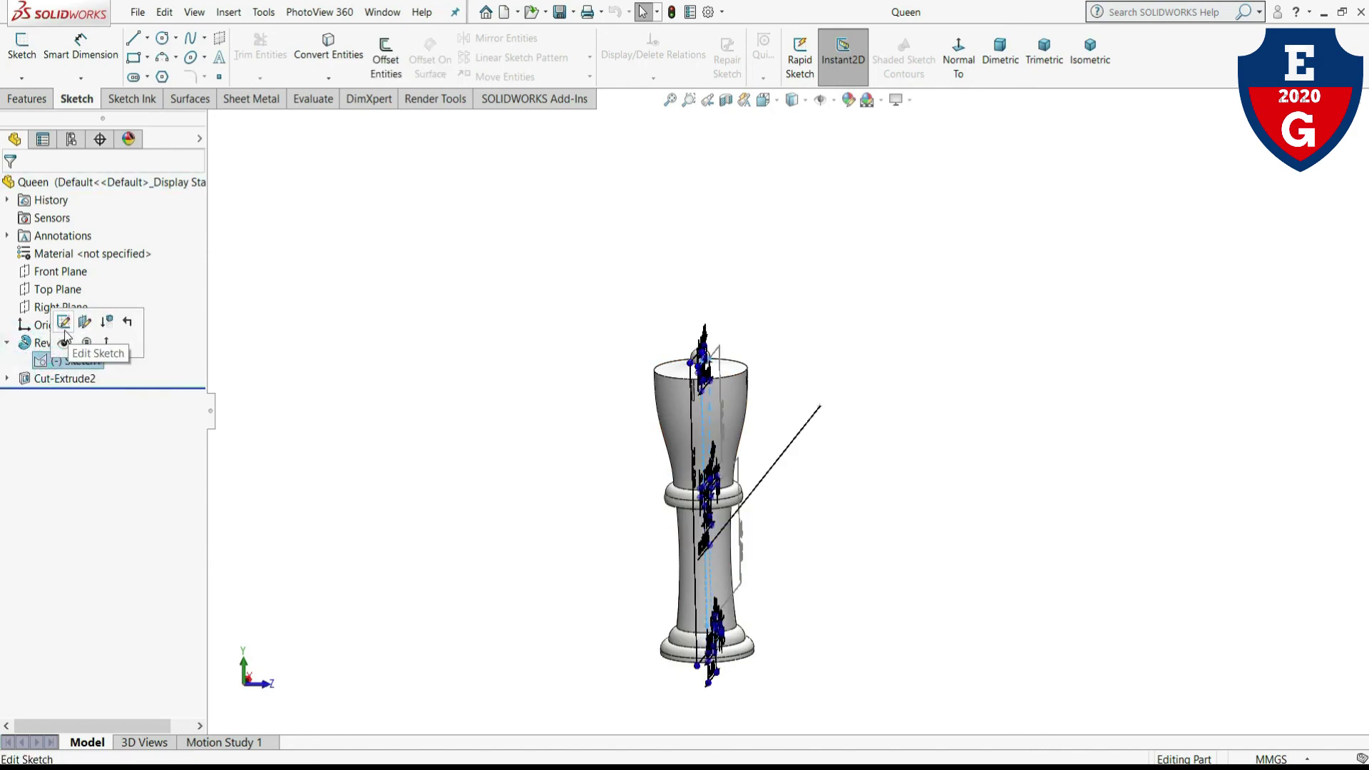
click(64, 328)
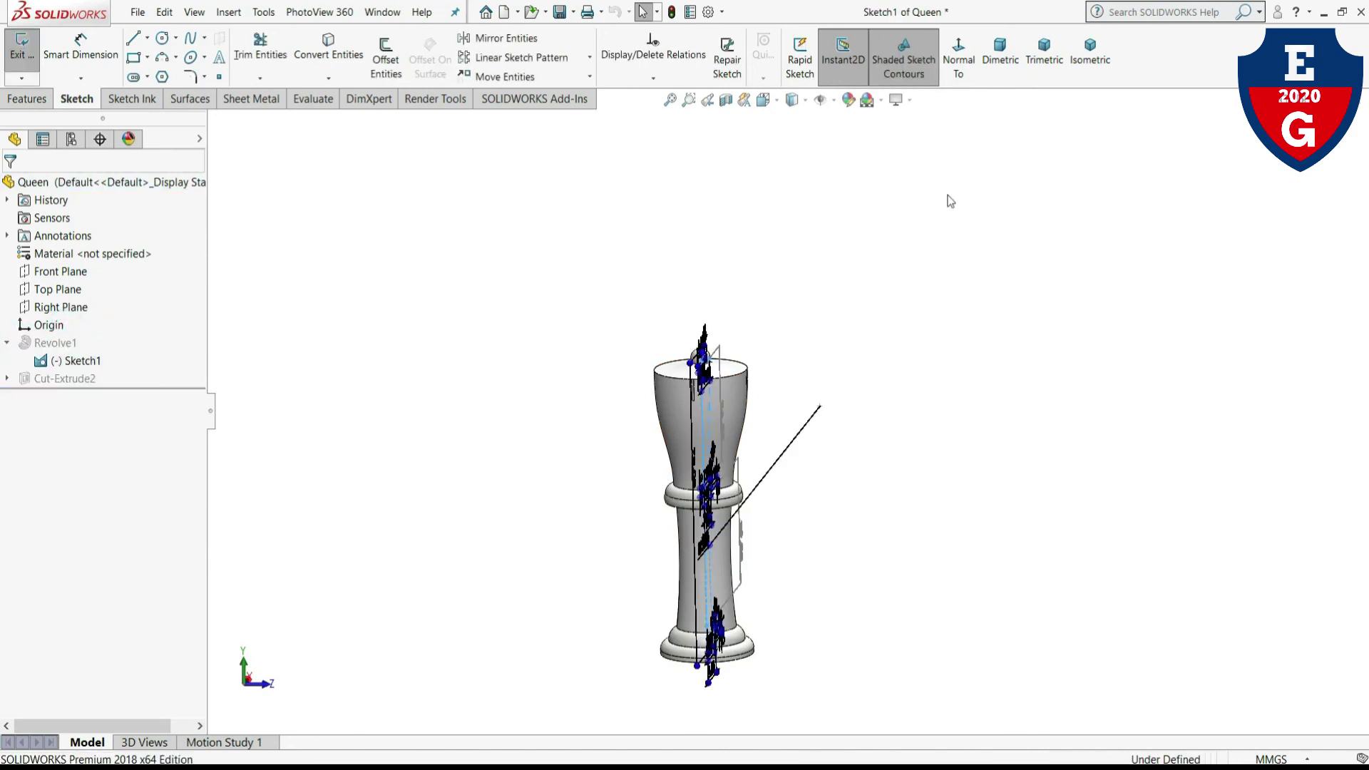
click(969, 70)
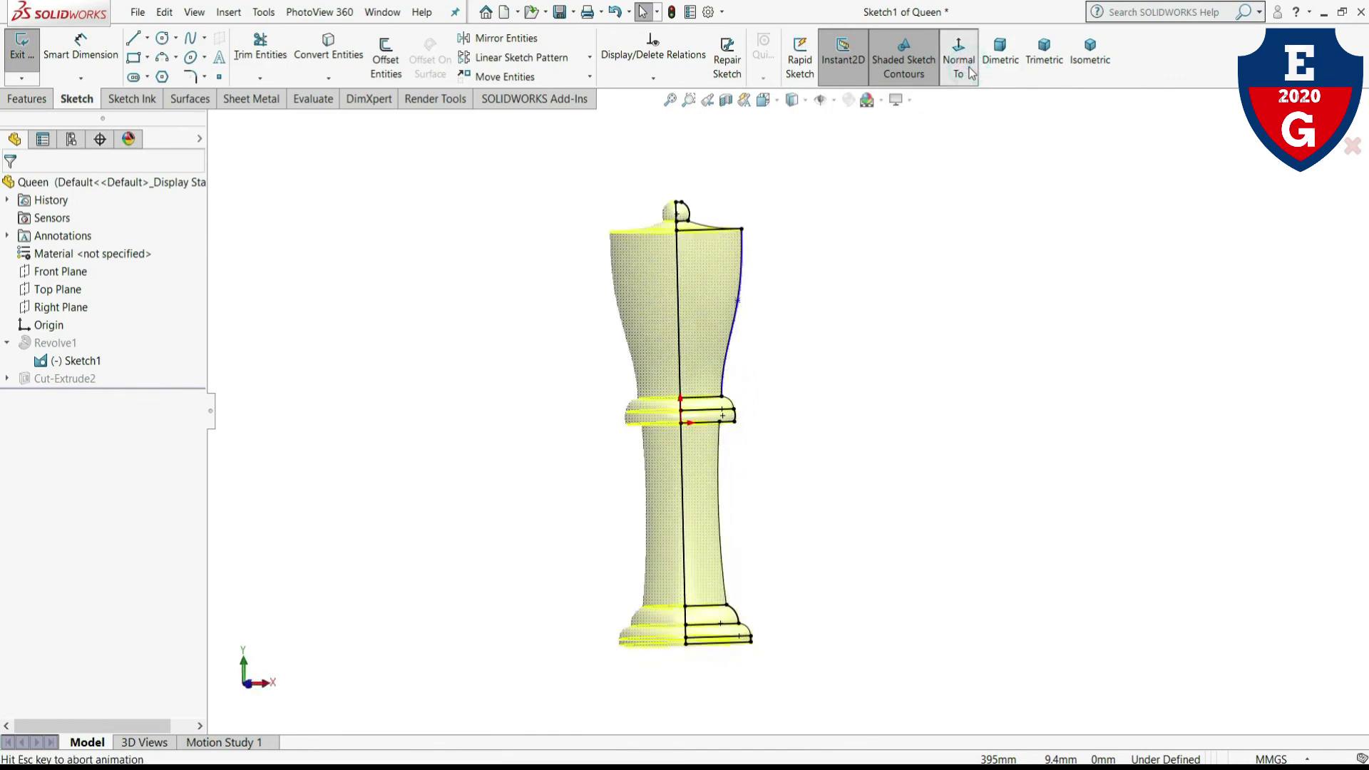
scroll(703, 187, down, 5)
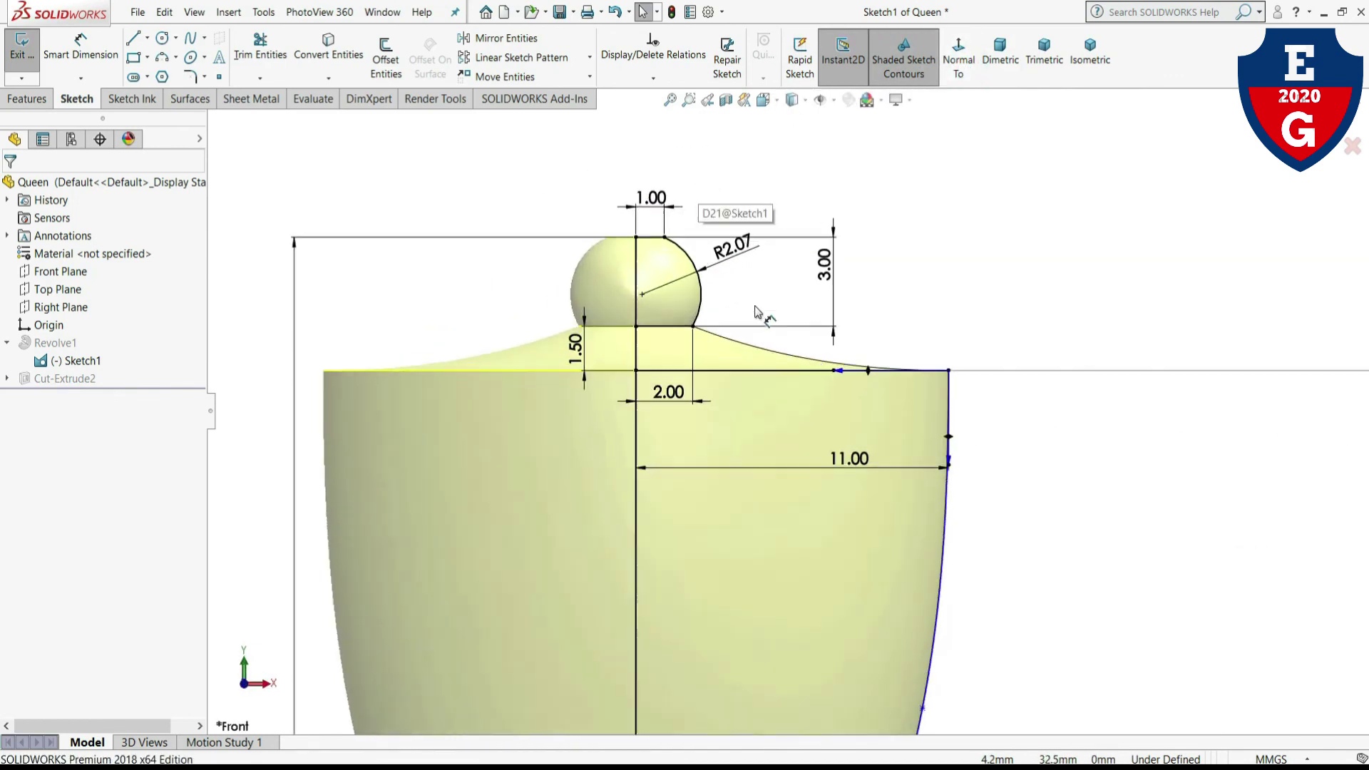
click(1079, 229)
click(850, 305)
key(Delete)
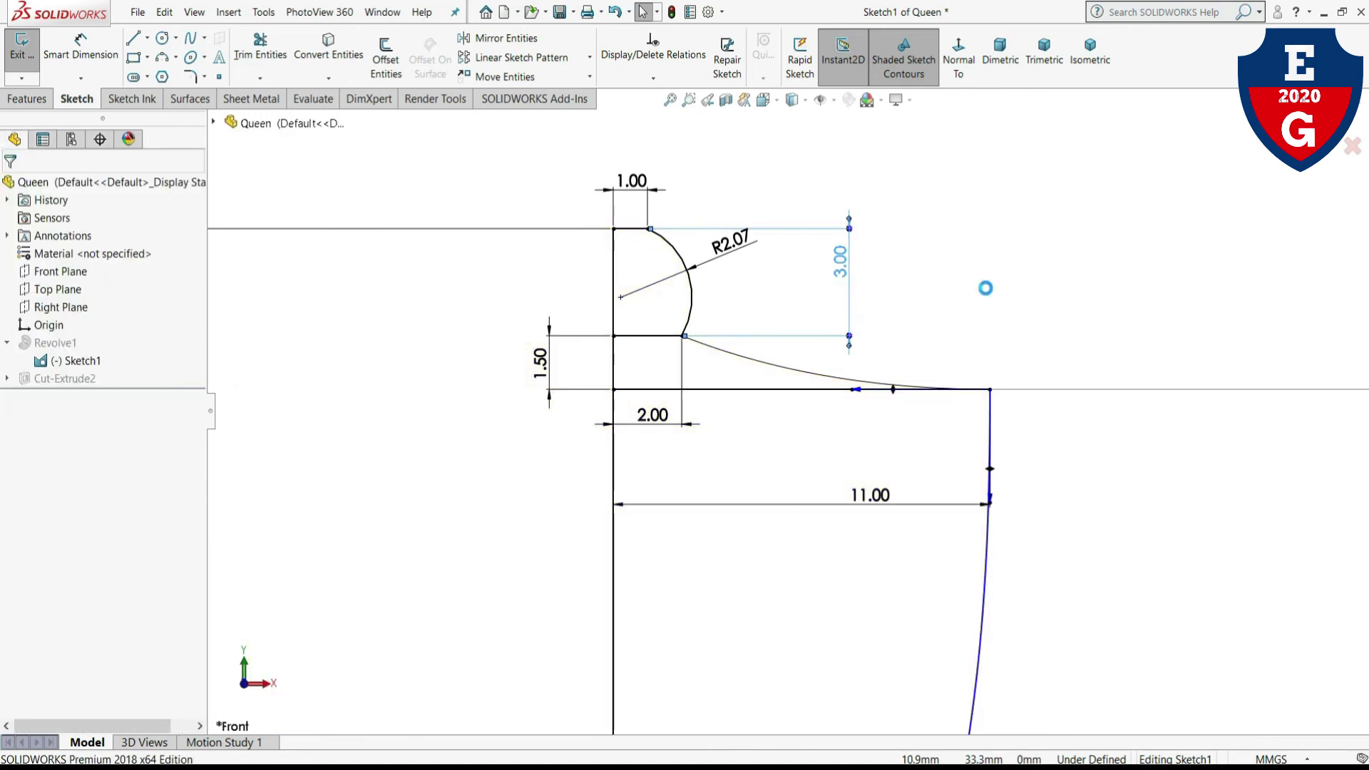
- Delete the knob's 1.50 vertical and 2.00 horizontal dimensions
click(549, 370)
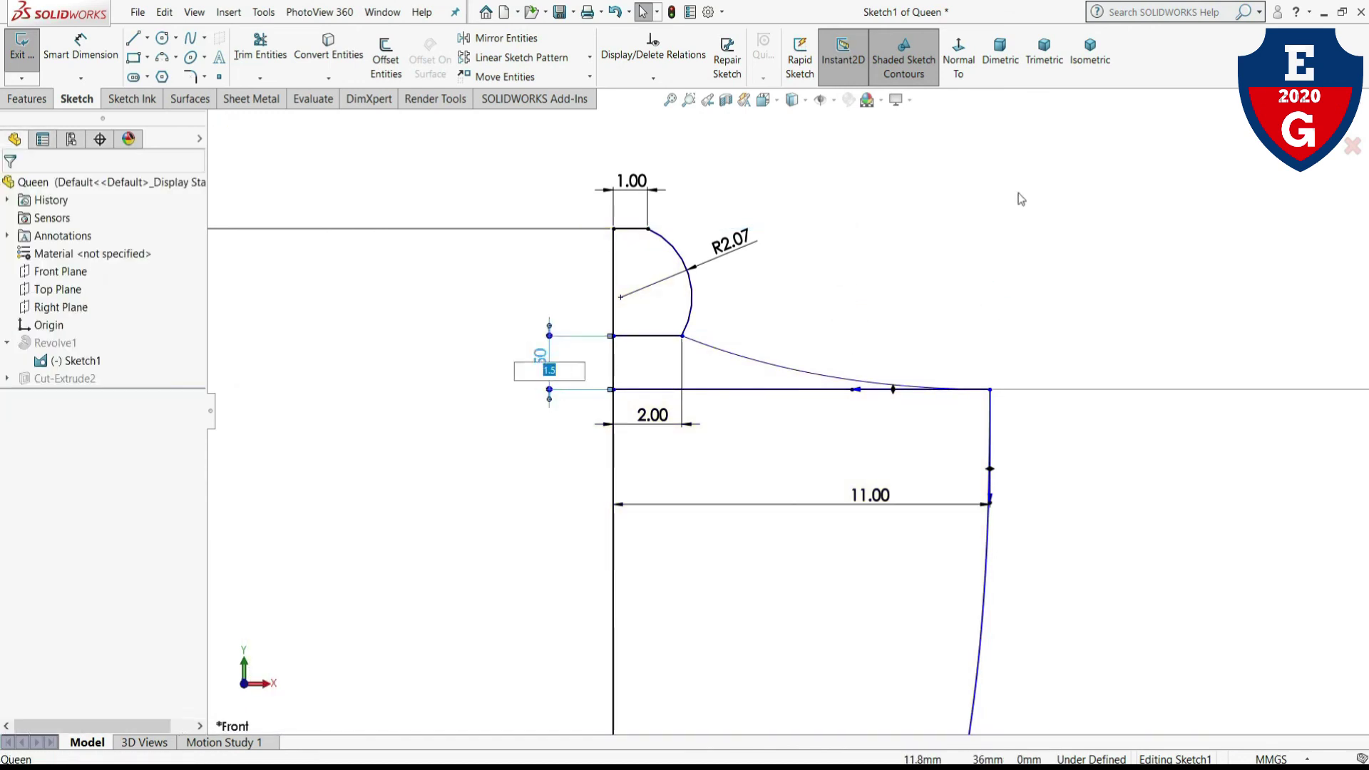
click(848, 269)
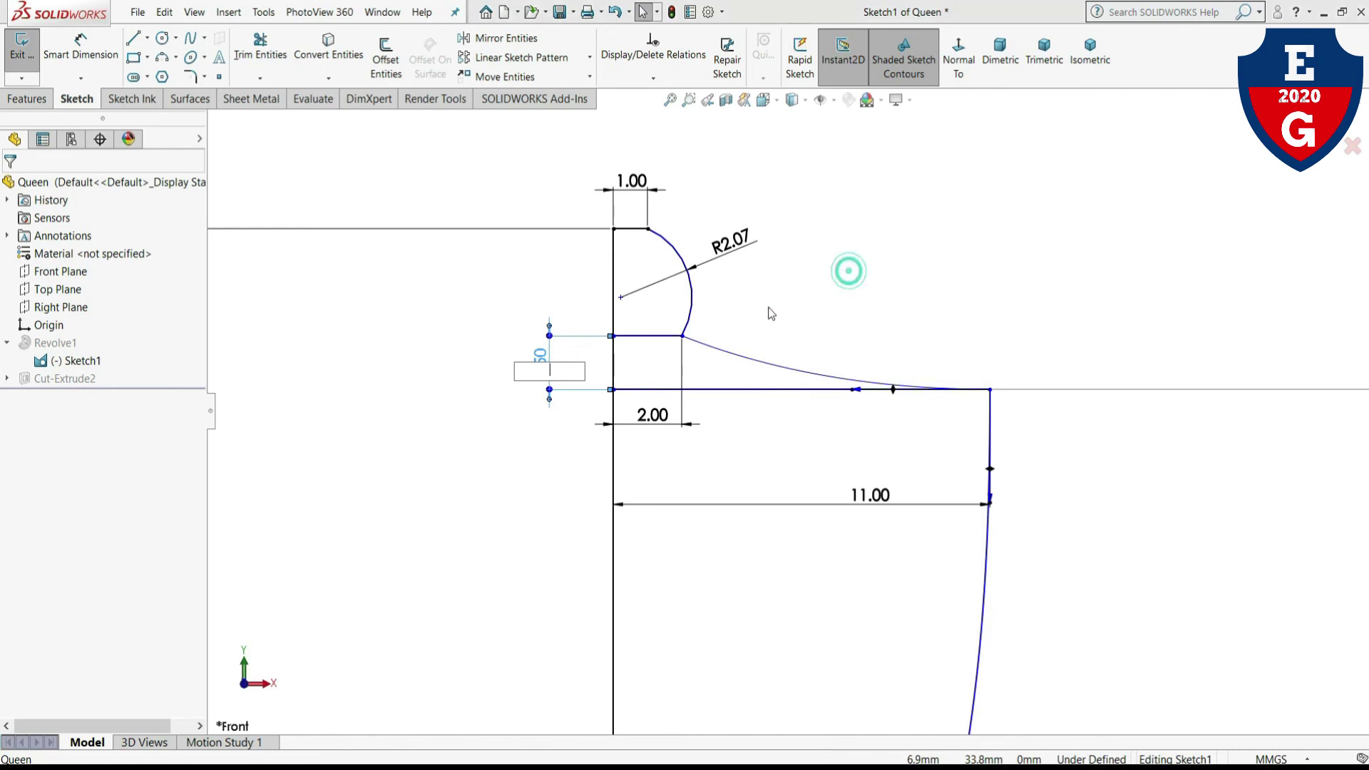
click(792, 397)
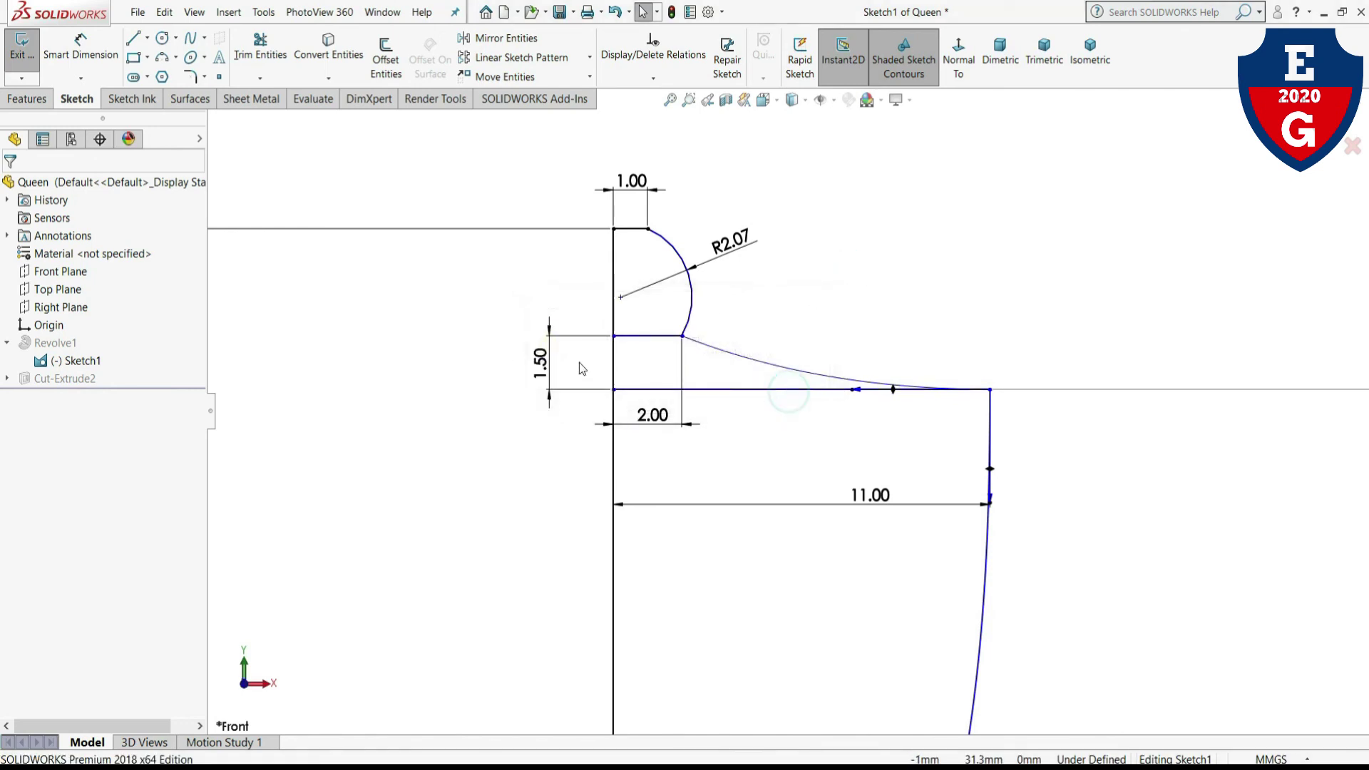
click(589, 336)
key(Delete)
click(685, 421)
key(Delete)
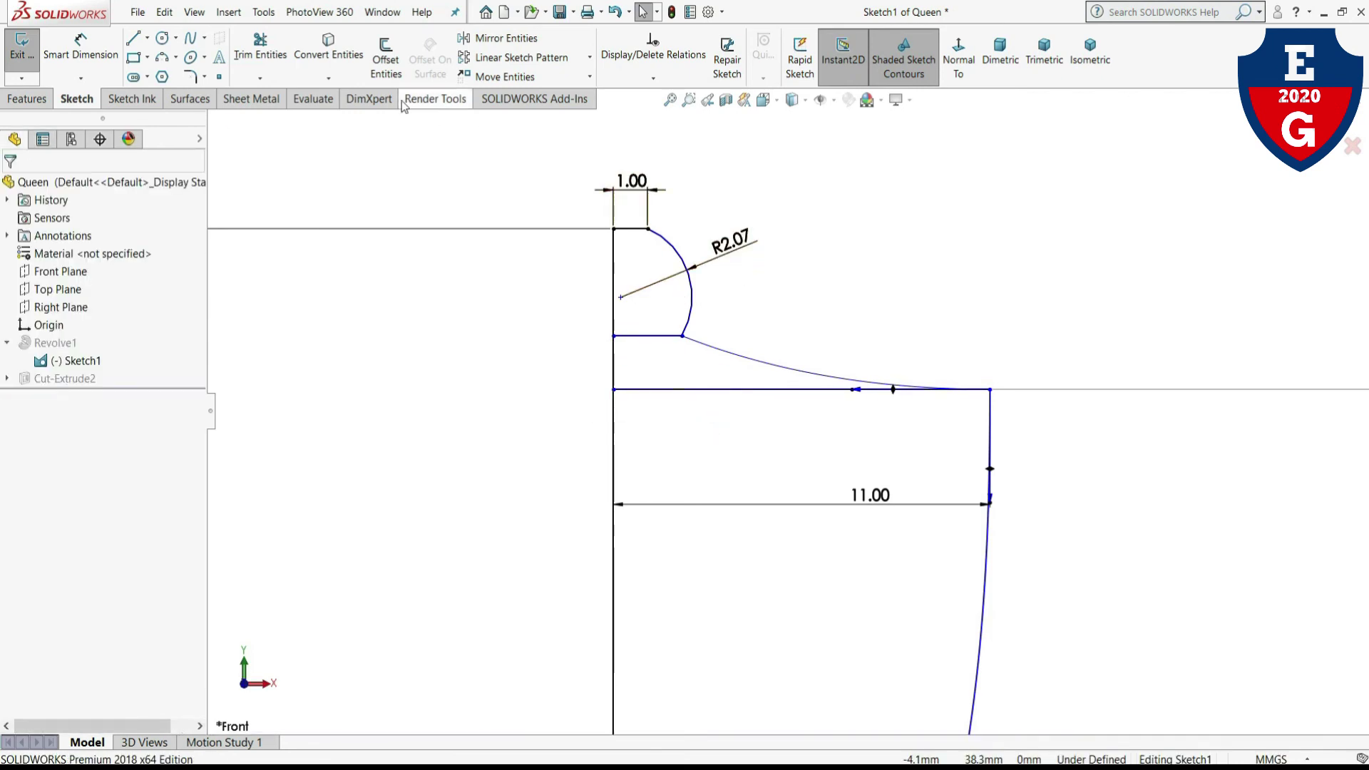
- Change the knob's 1.00 top width to 2.00 and dimension its lower horizontal line
click(629, 184)
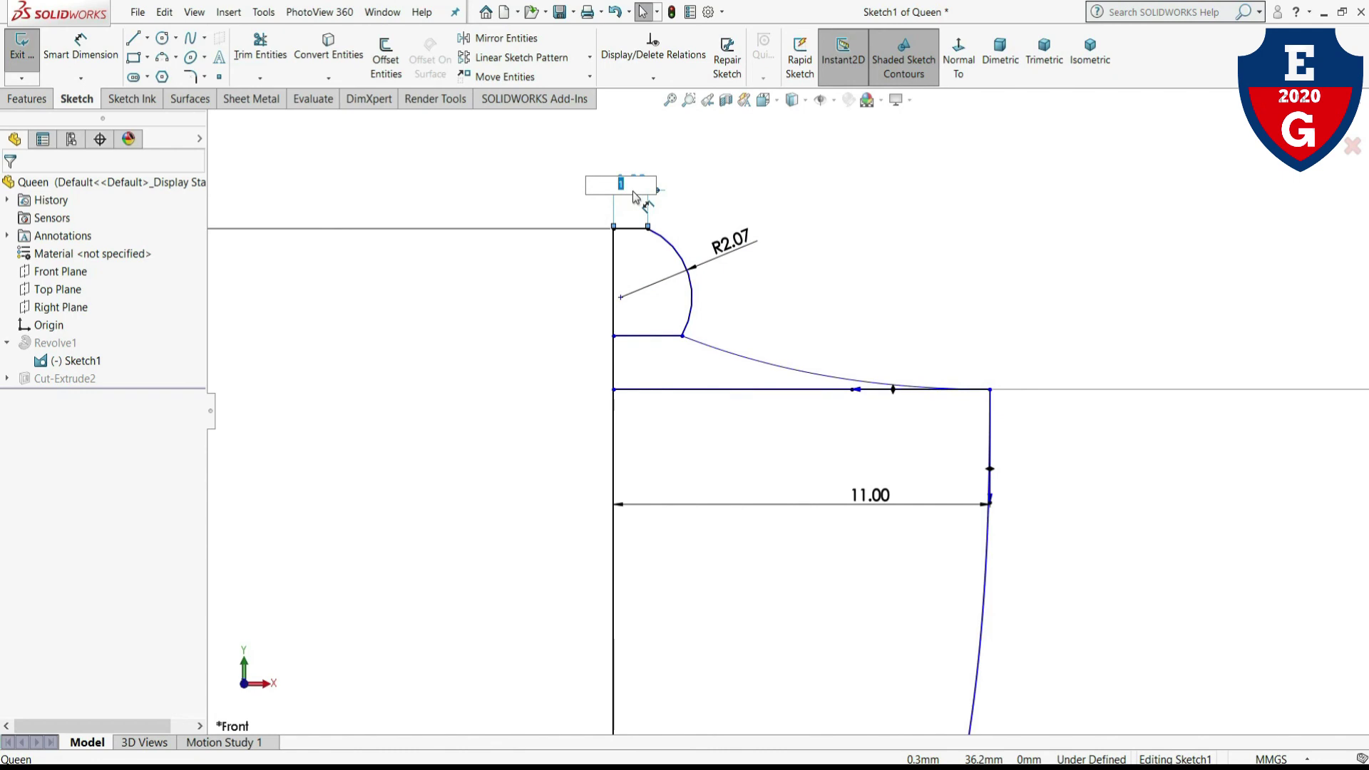
text(2)
click(80, 47)
click(669, 337)
click(672, 369)
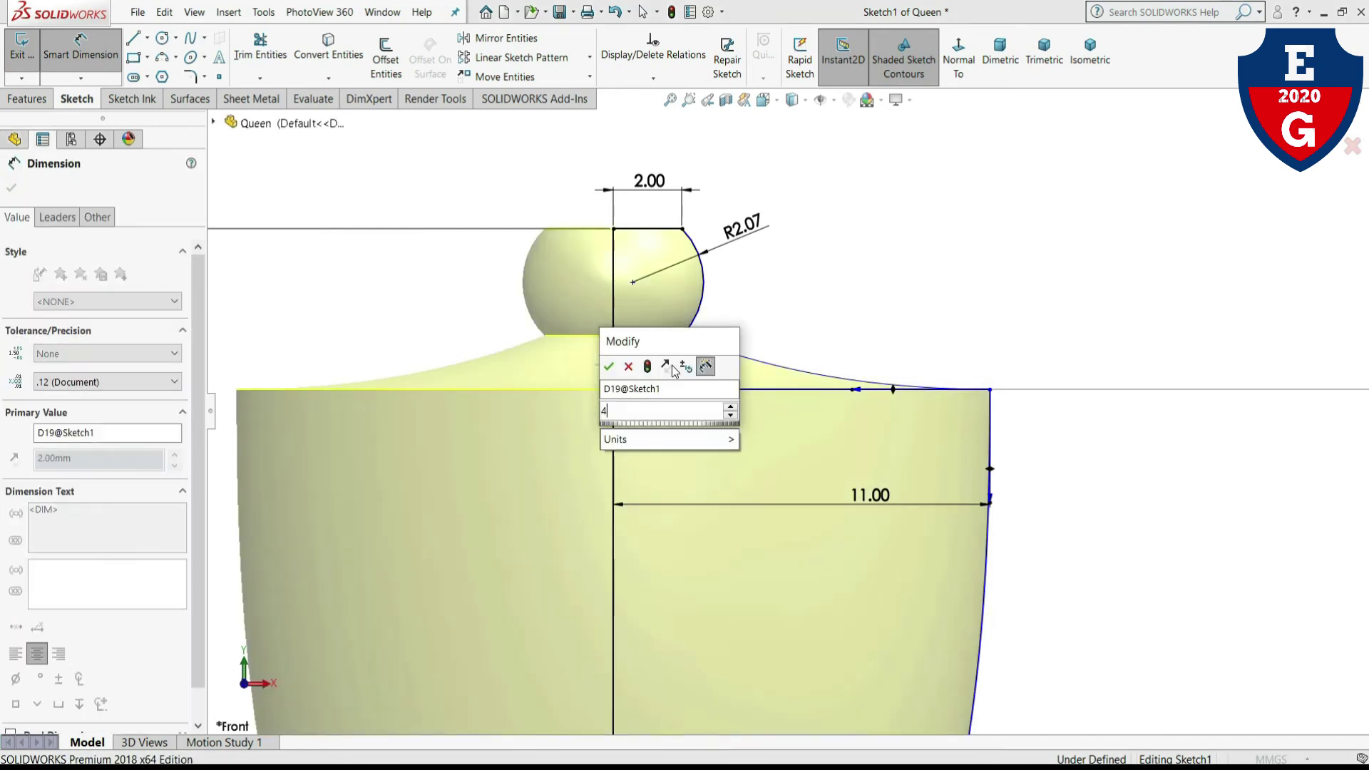
- Set the knob's base line width to 4.00
text(4)
key(Return)
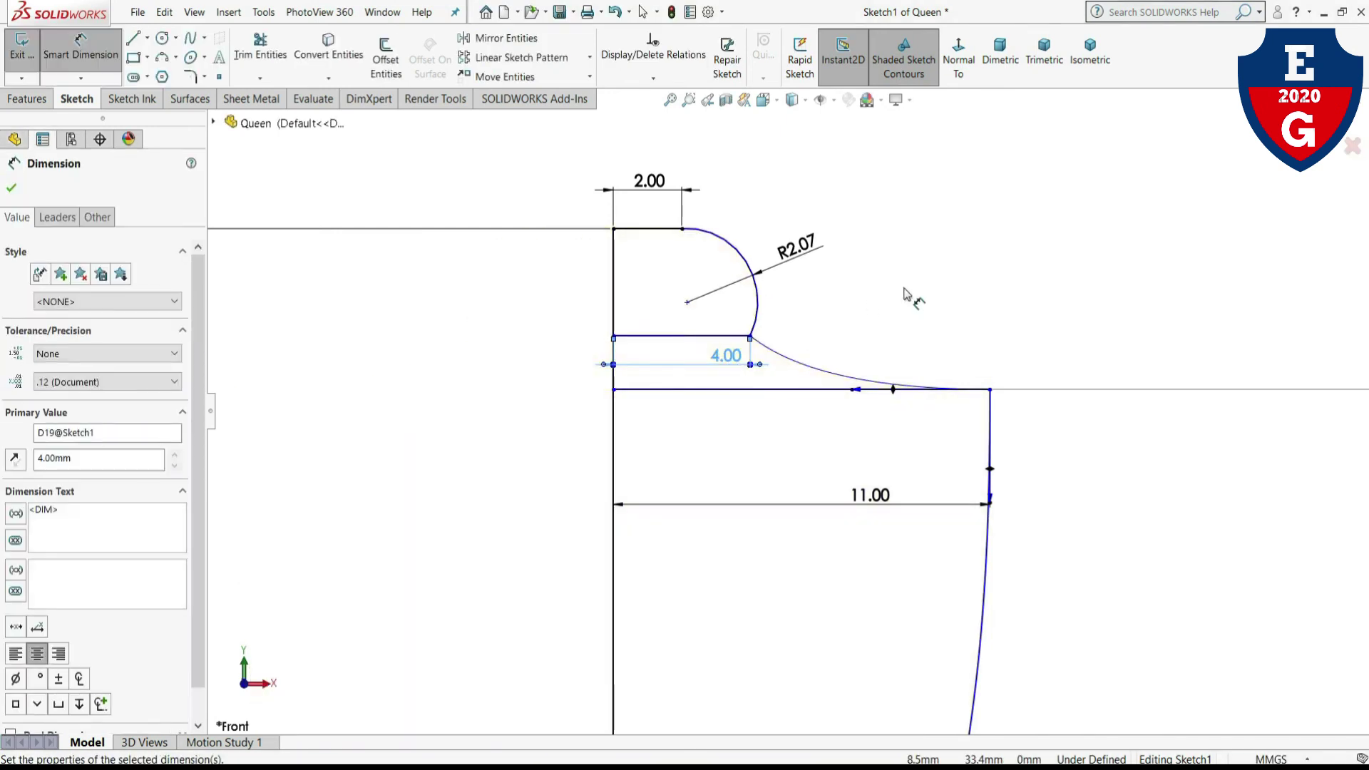
click(907, 295)
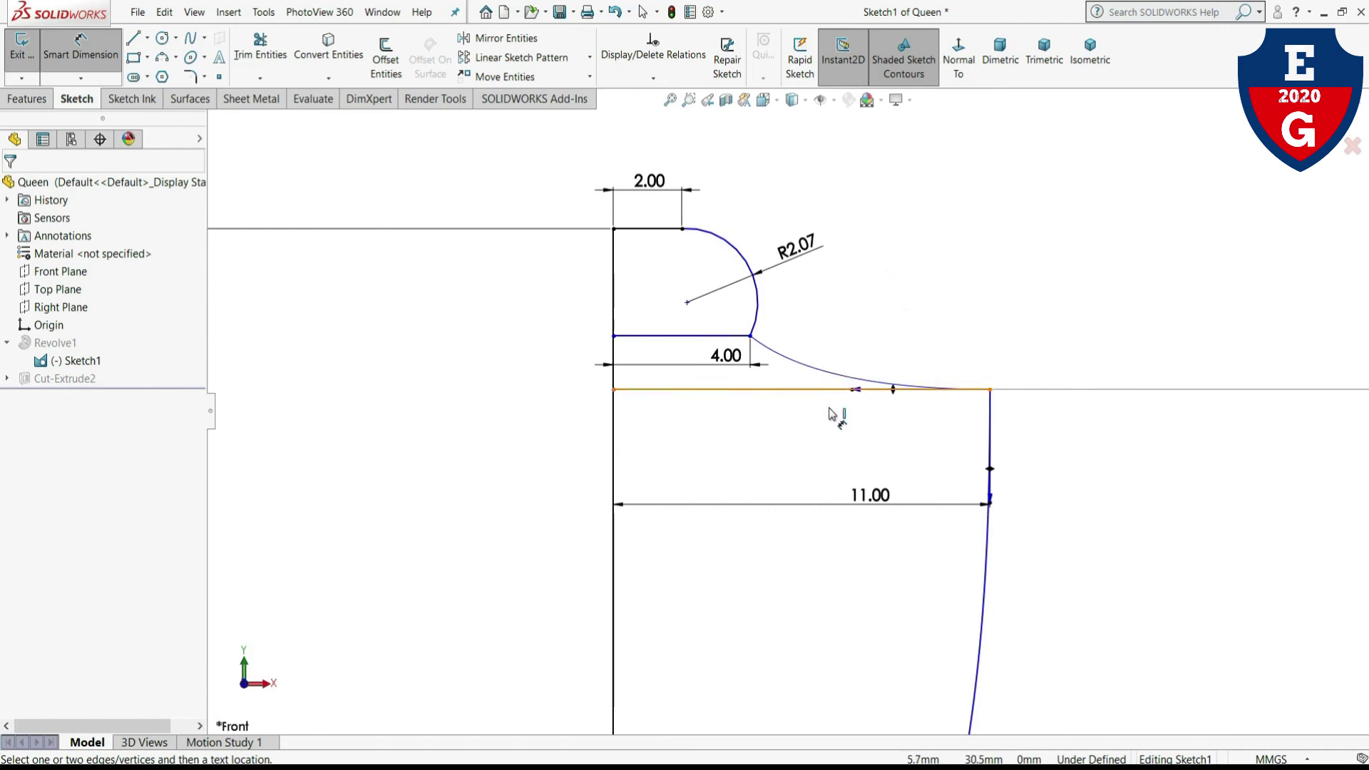
scroll(870, 458, up, 2)
scroll(869, 459, up, 2)
scroll(870, 459, up, 1)
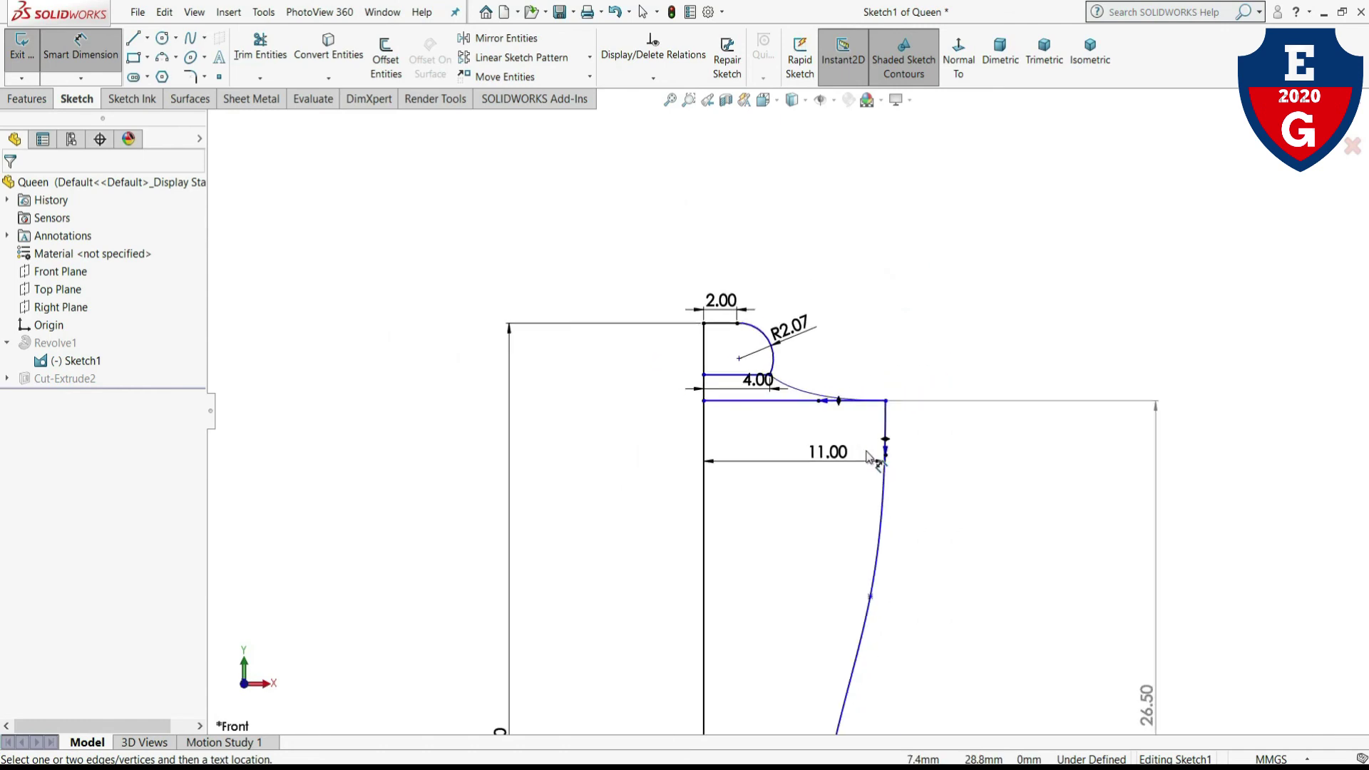
scroll(864, 456, up, 1)
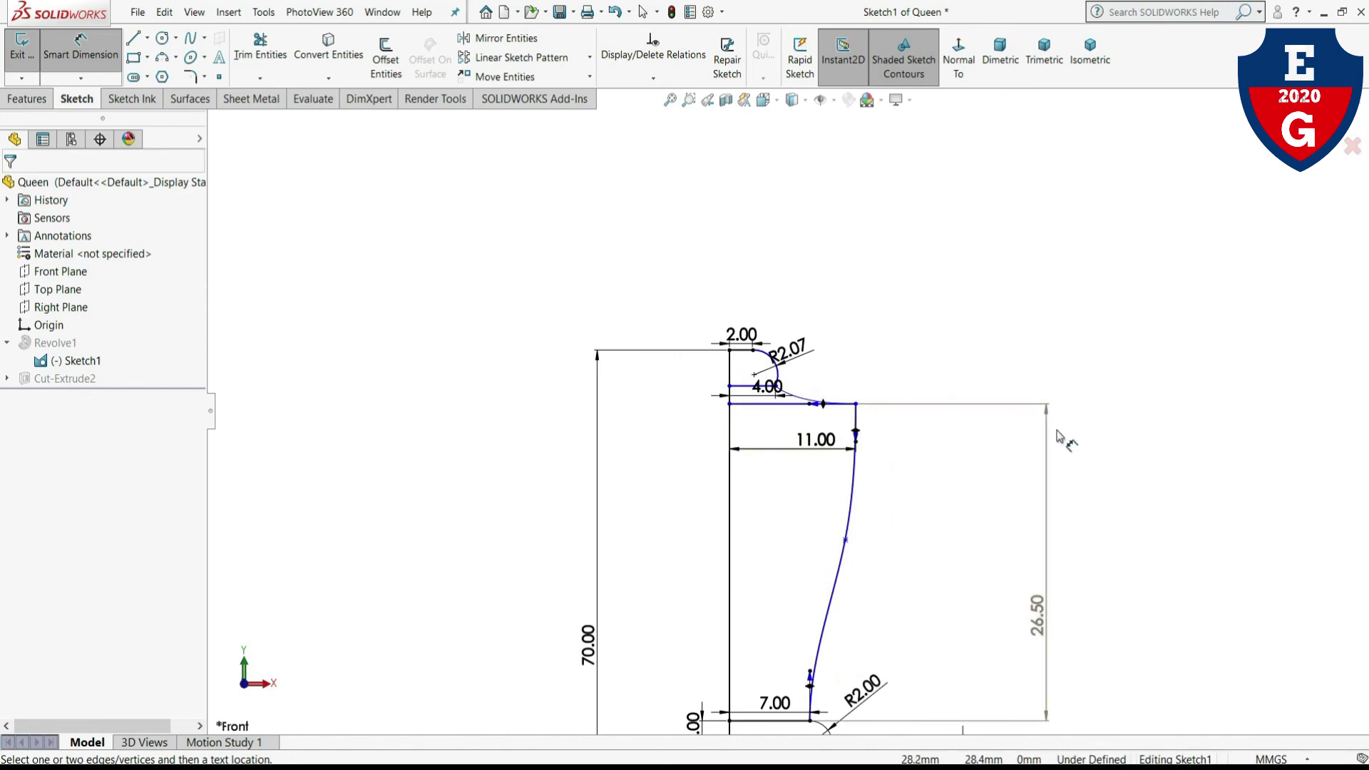
key(Escape)
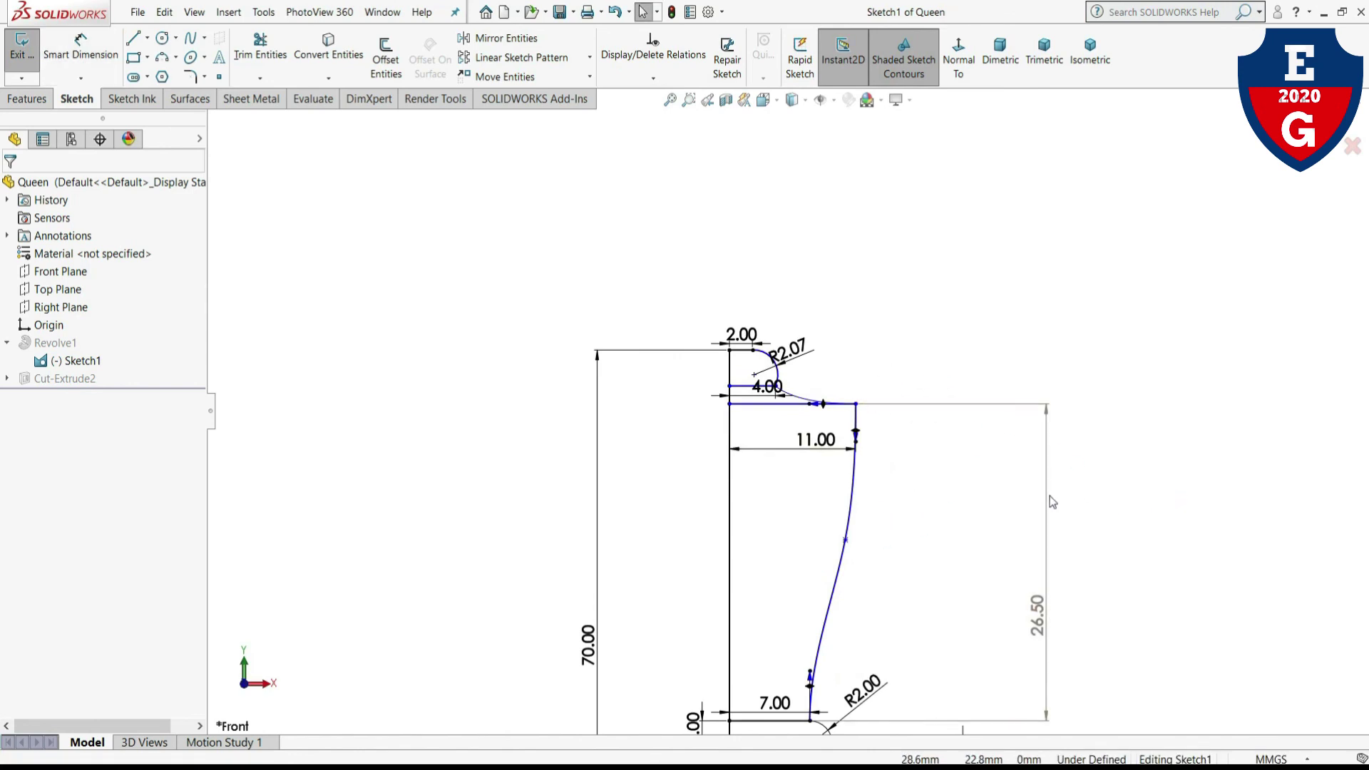
- Delete the driven 26.50 height dimension after dismissing its warning
click(1046, 492)
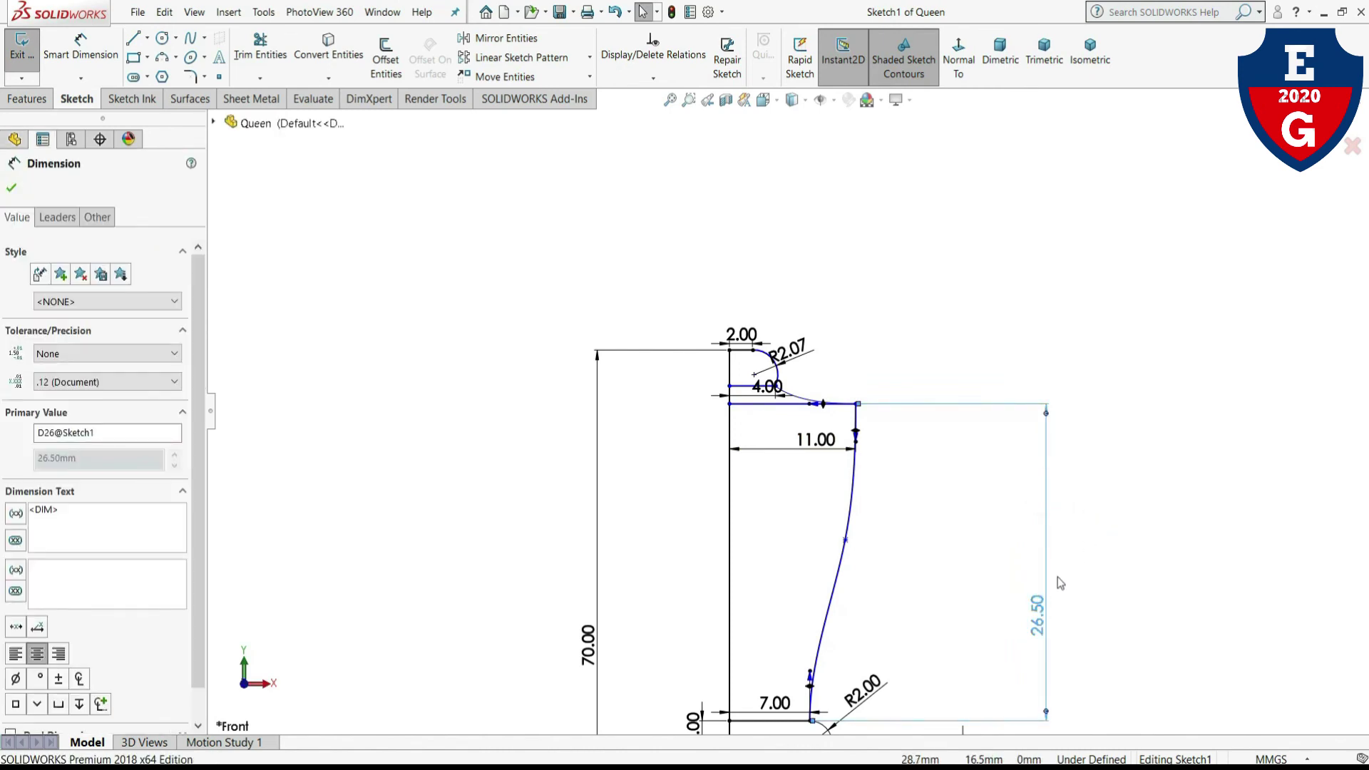
double_click(1044, 605)
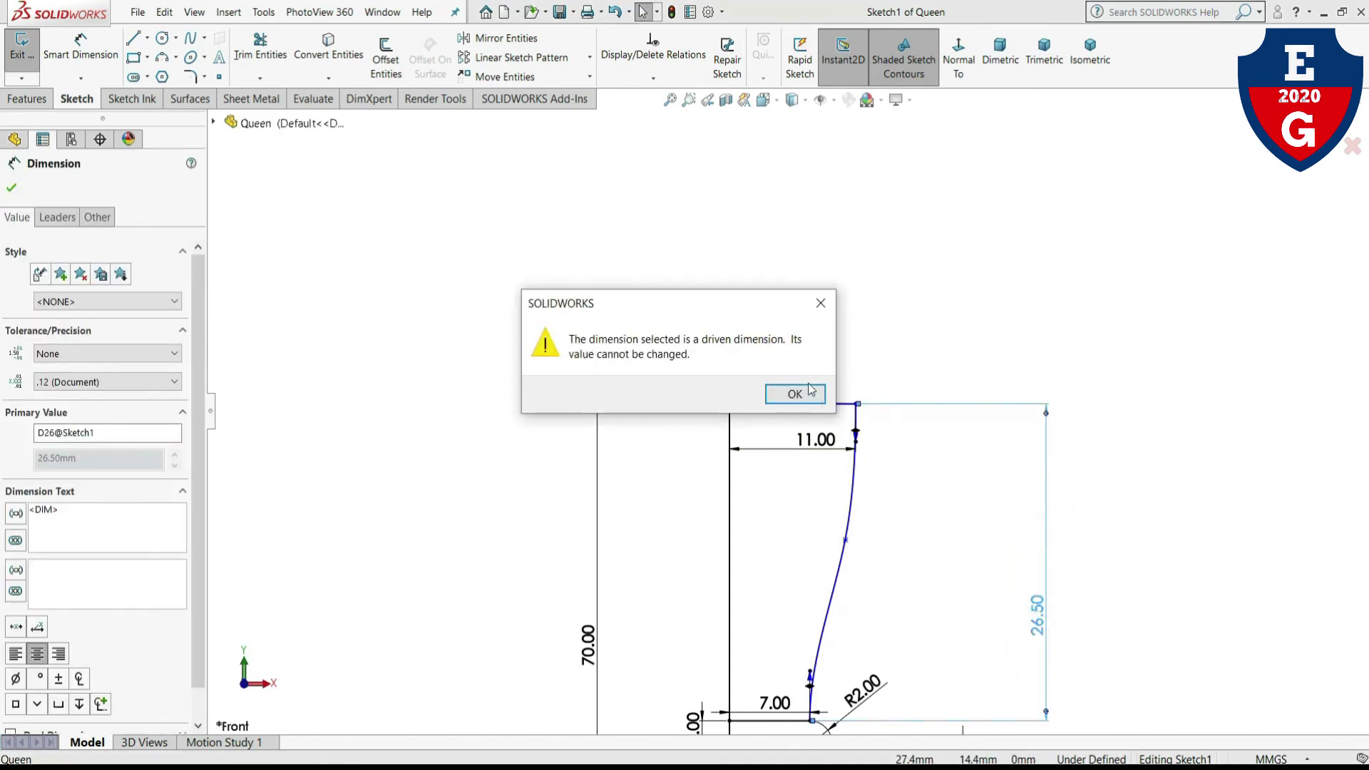
click(811, 391)
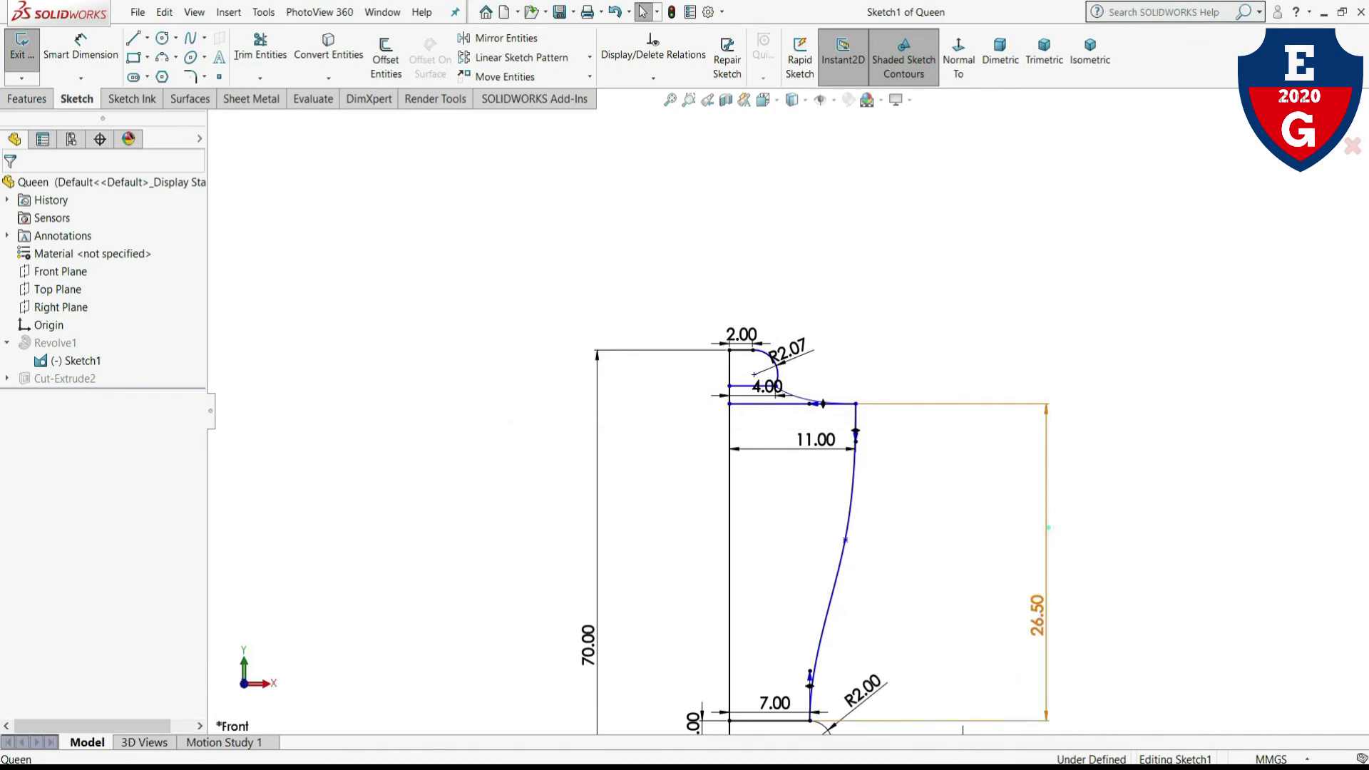
click(1061, 531)
key(Delete)
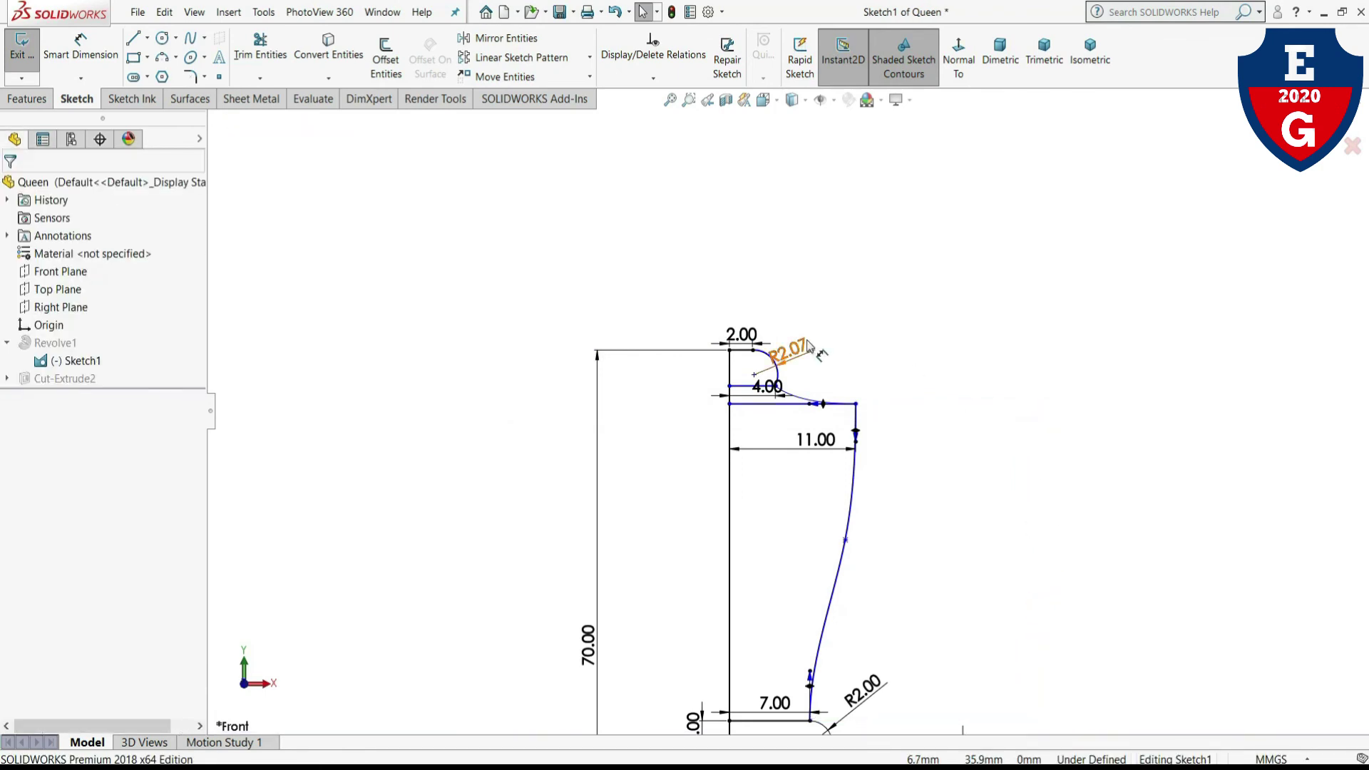
scroll(809, 346, down, 3)
click(84, 39)
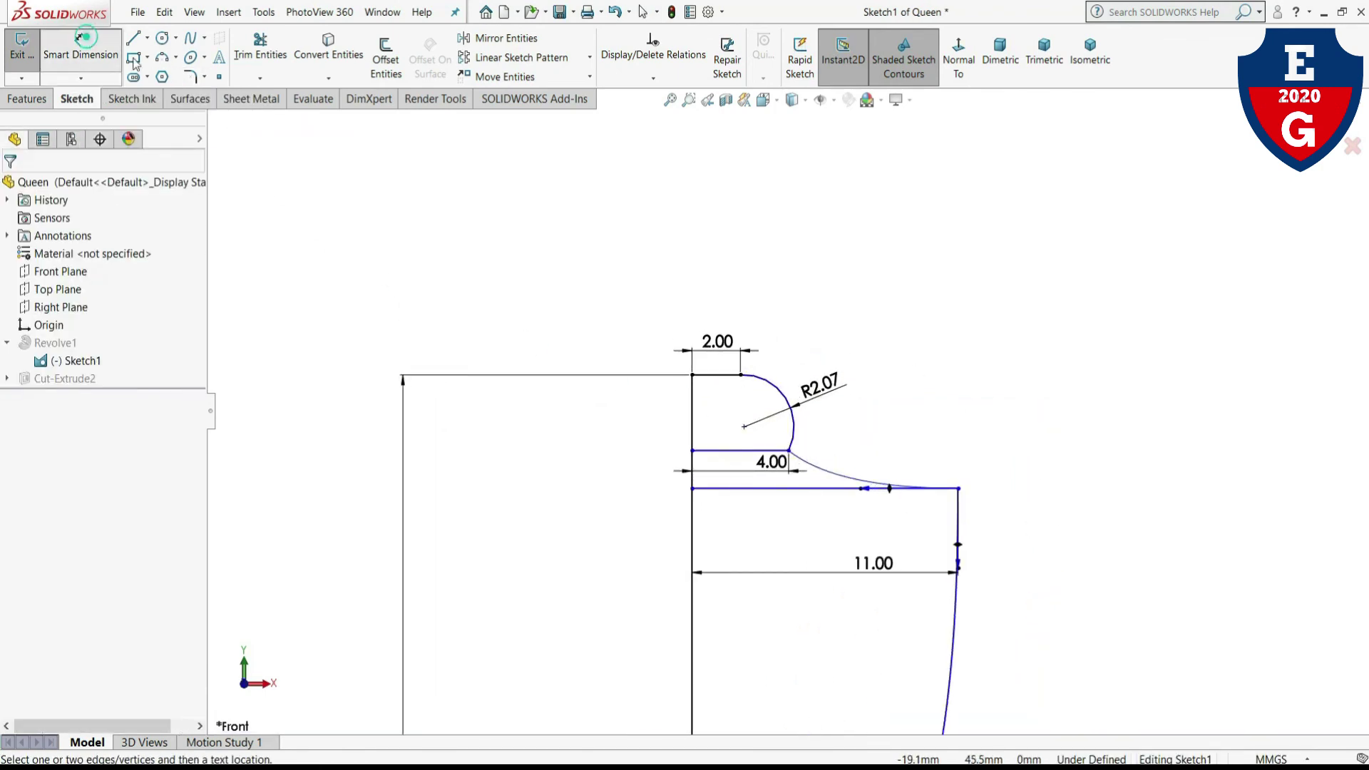
- Dimension the knob's height between its base and top lines as 3.00
click(734, 450)
click(717, 374)
click(1016, 420)
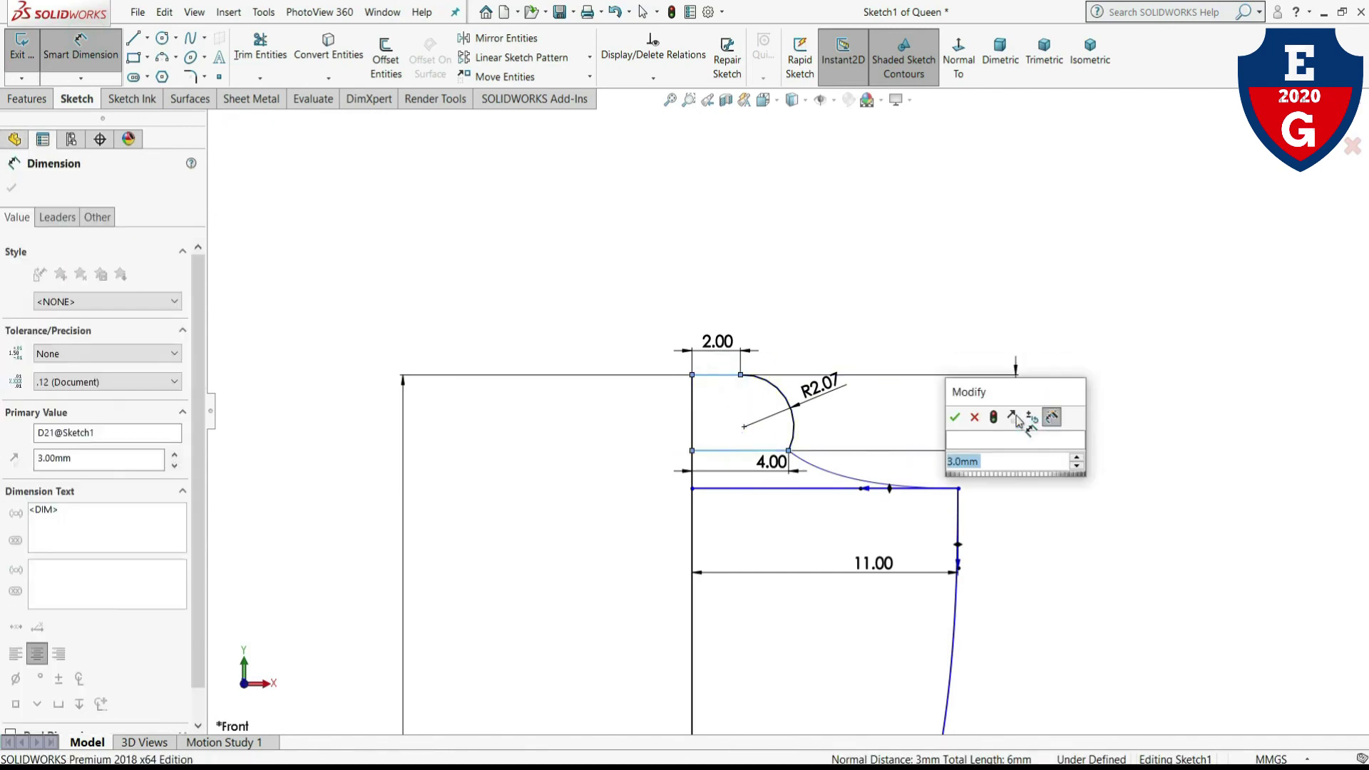
key(Return)
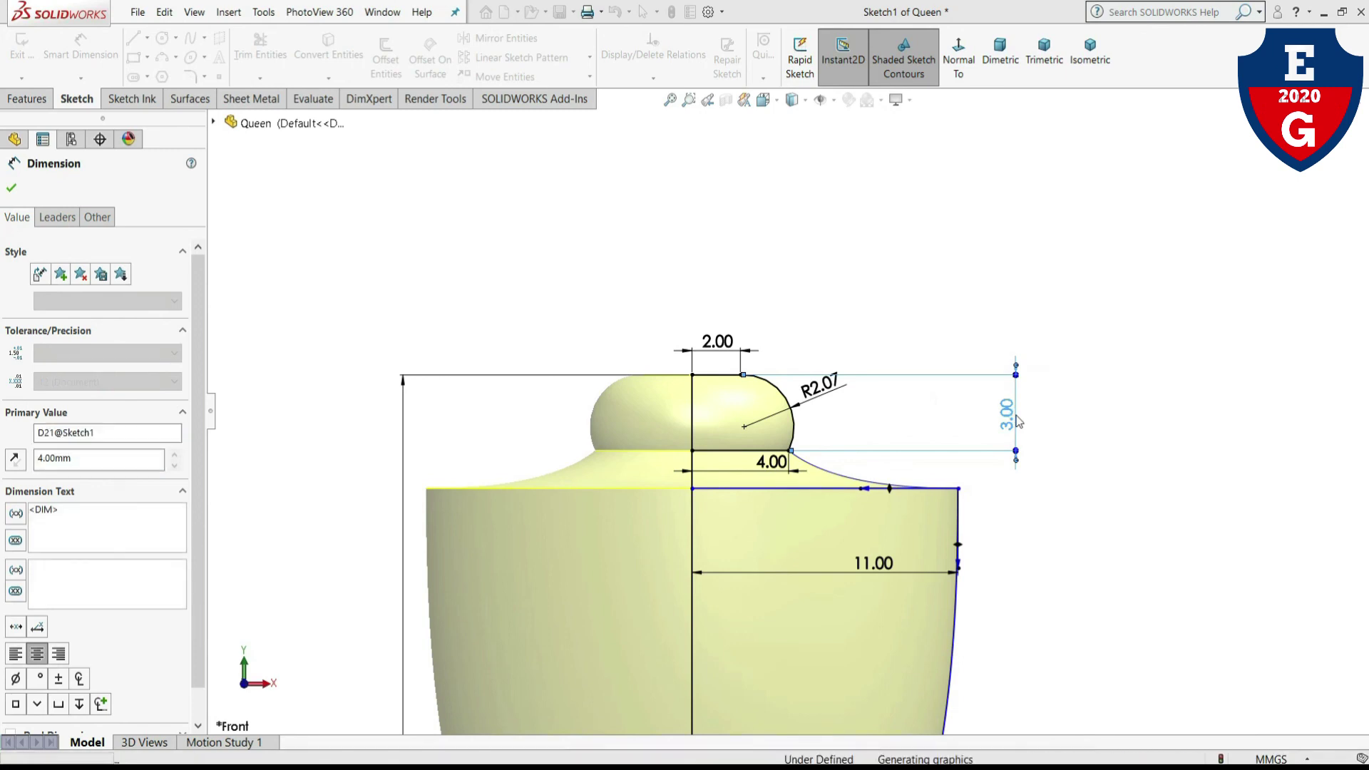
click(794, 394)
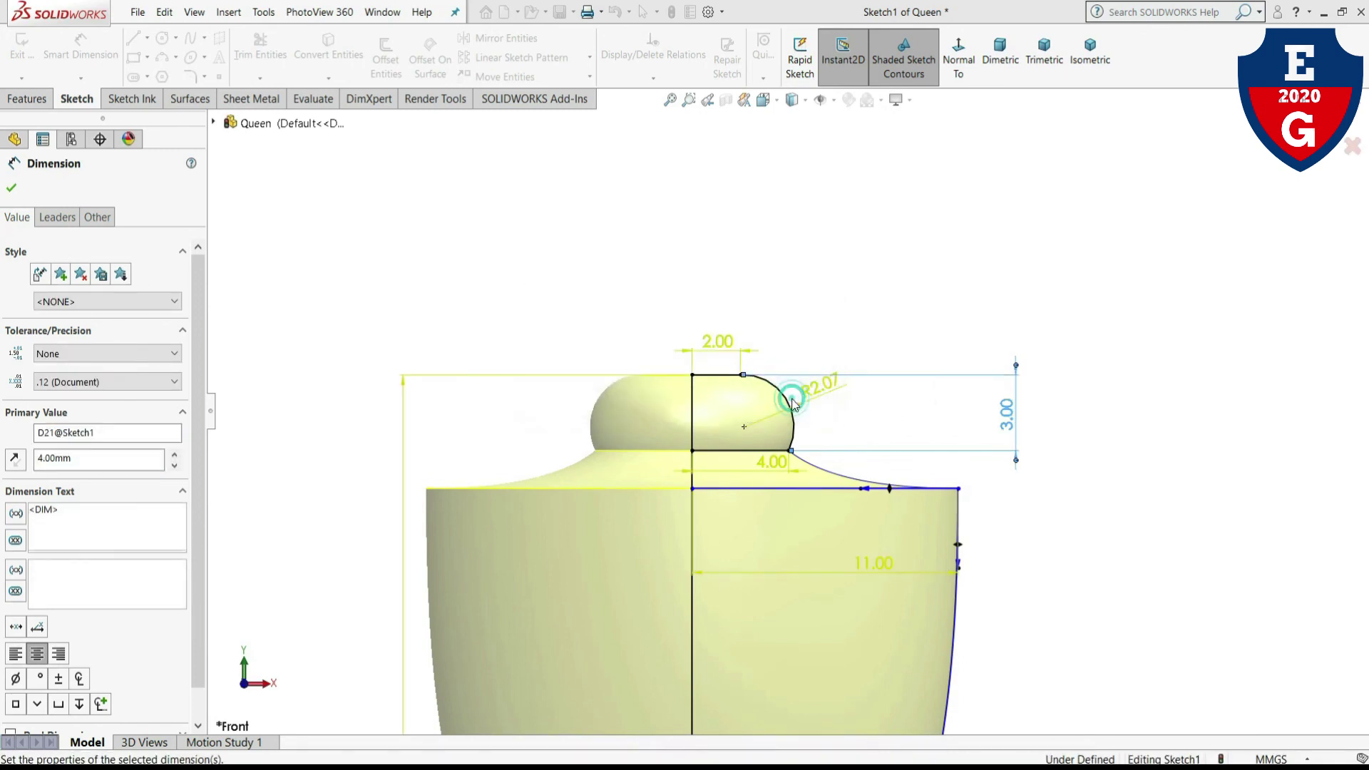
- Add a 1.50 vertical gap dimension between the knob and the body
scroll(790, 401, down, 2)
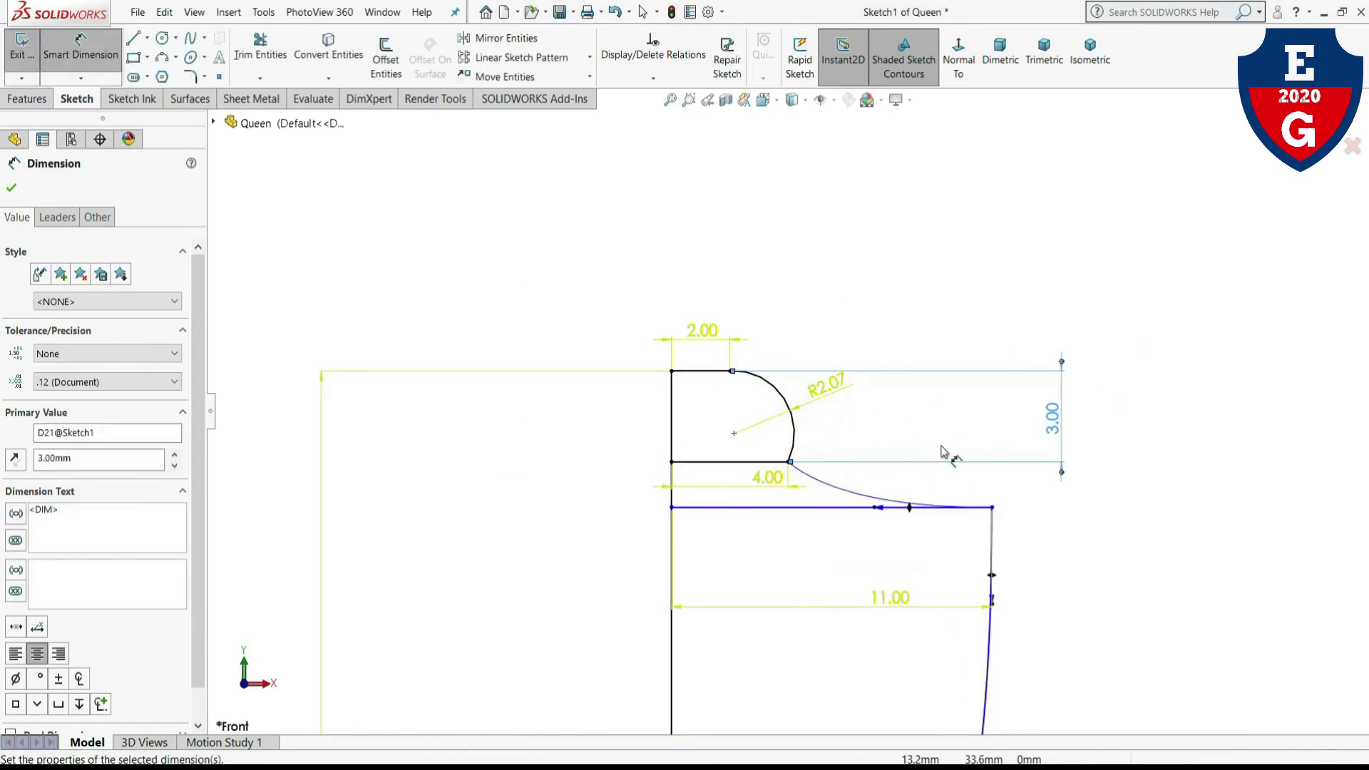
click(671, 462)
click(671, 507)
click(611, 485)
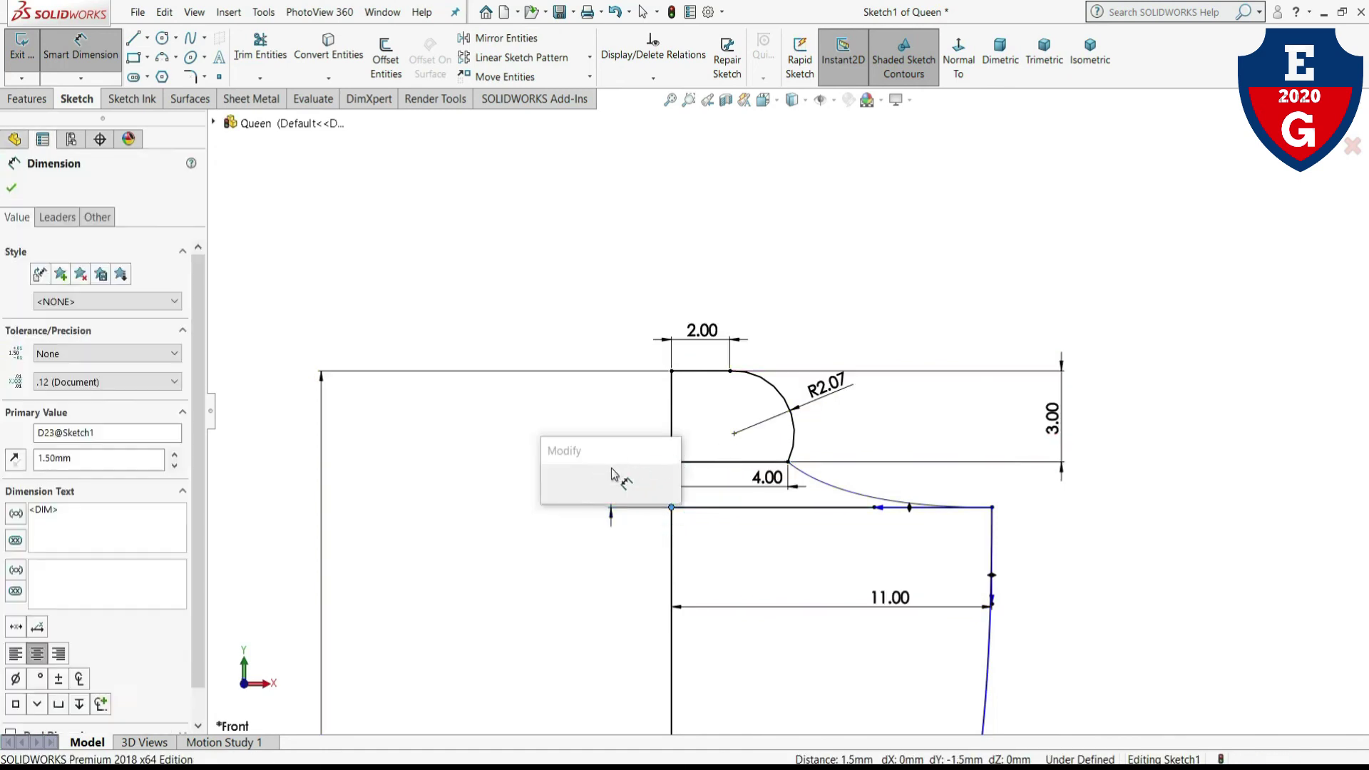
key(Return)
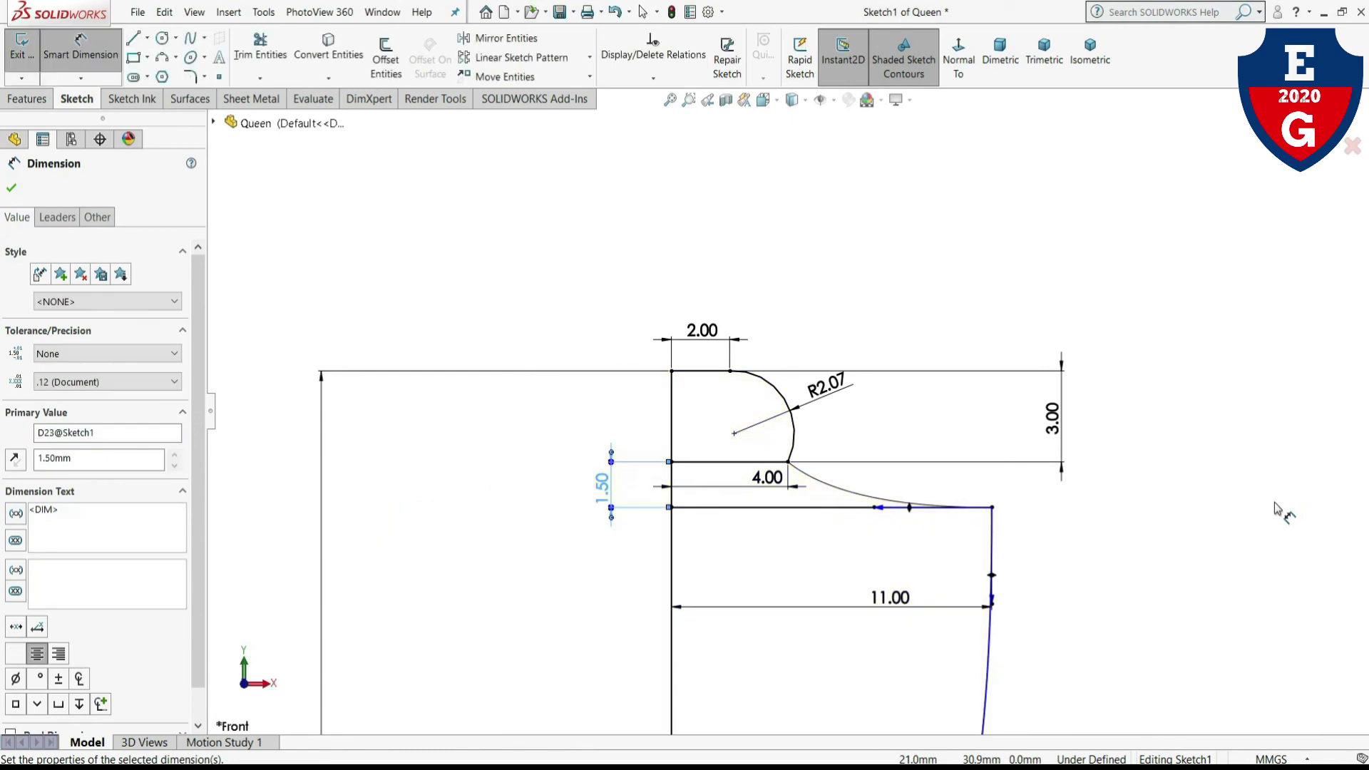
click(1251, 524)
- Exit the sketch to rebuild the queen and view it in a tilted 3-D orientation
key(z)
key(z)
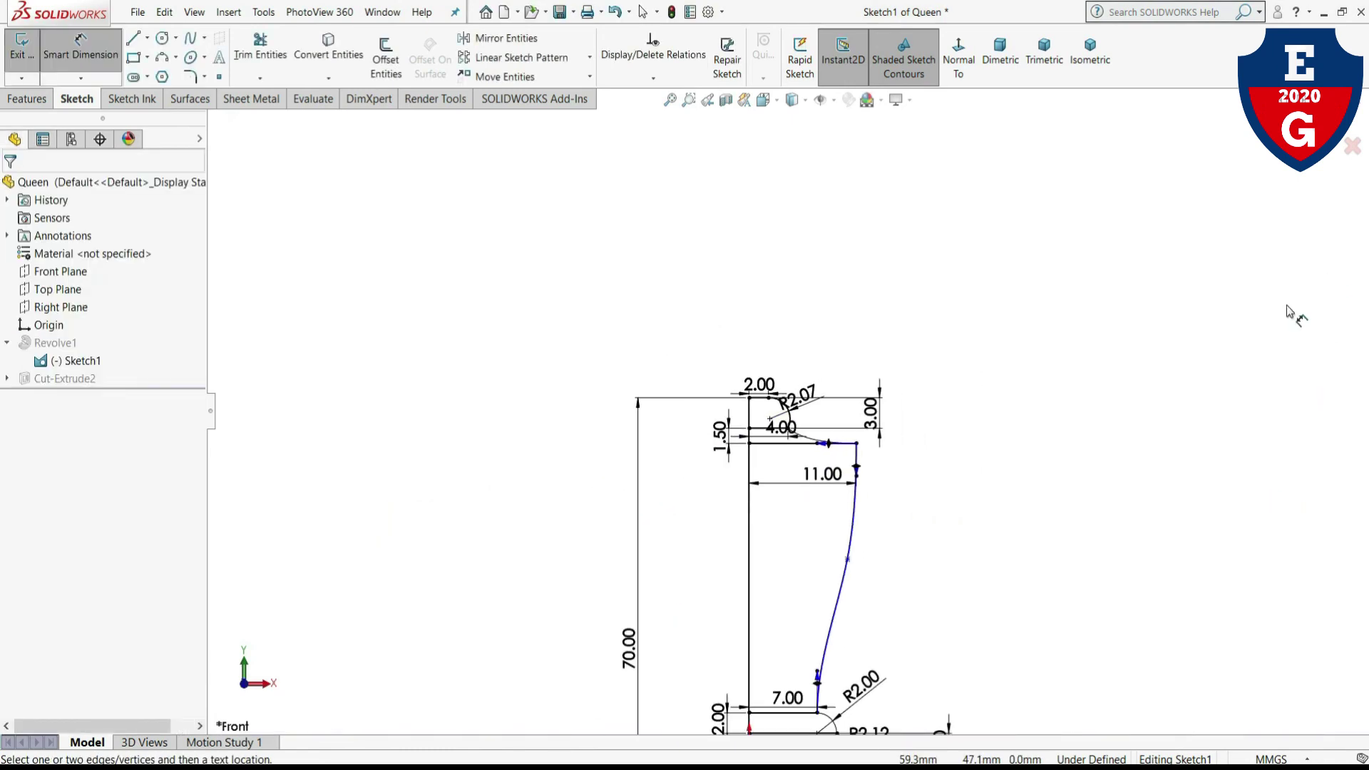
right_click(1073, 489)
click(1112, 532)
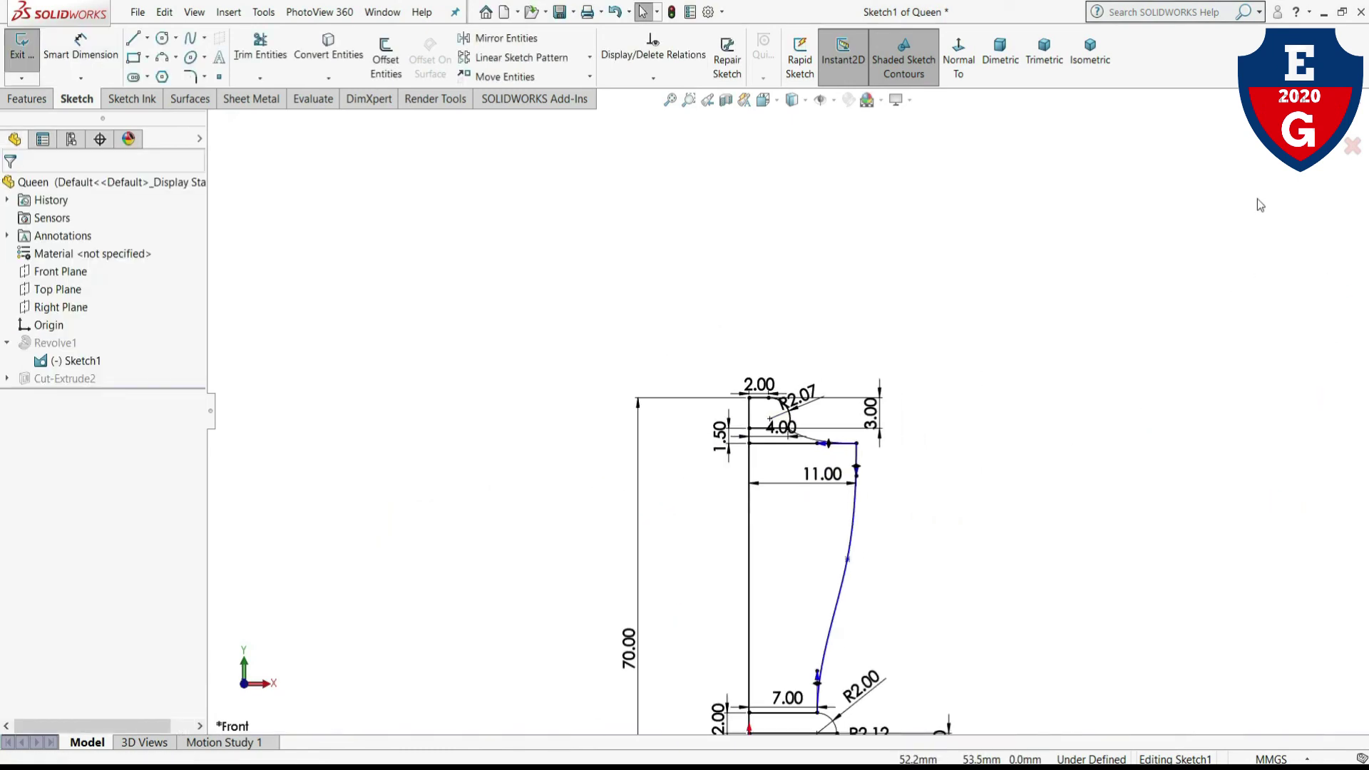
click(1351, 125)
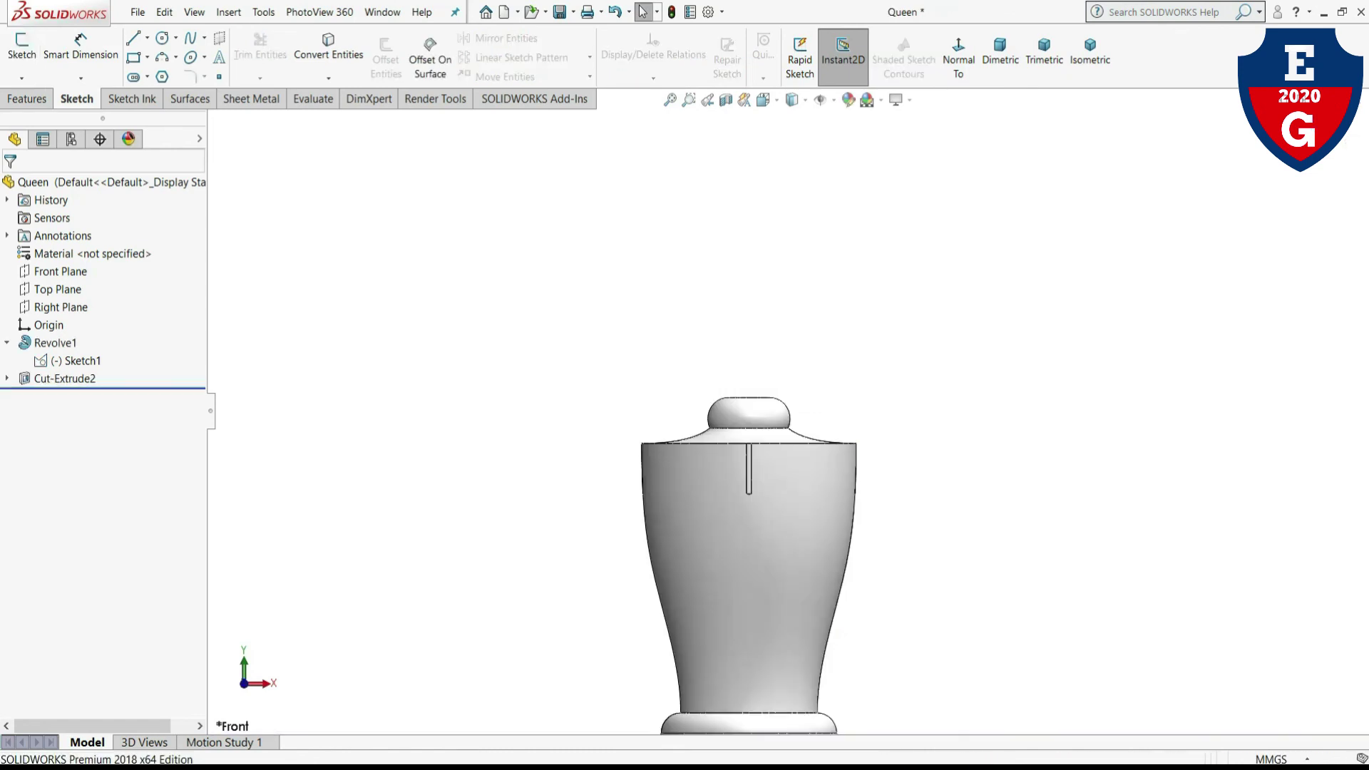
mouse_move(1155, 373)
middle_down()
mouse_move(1268, 391)
mouse_move(1185, 324)
middle_up()
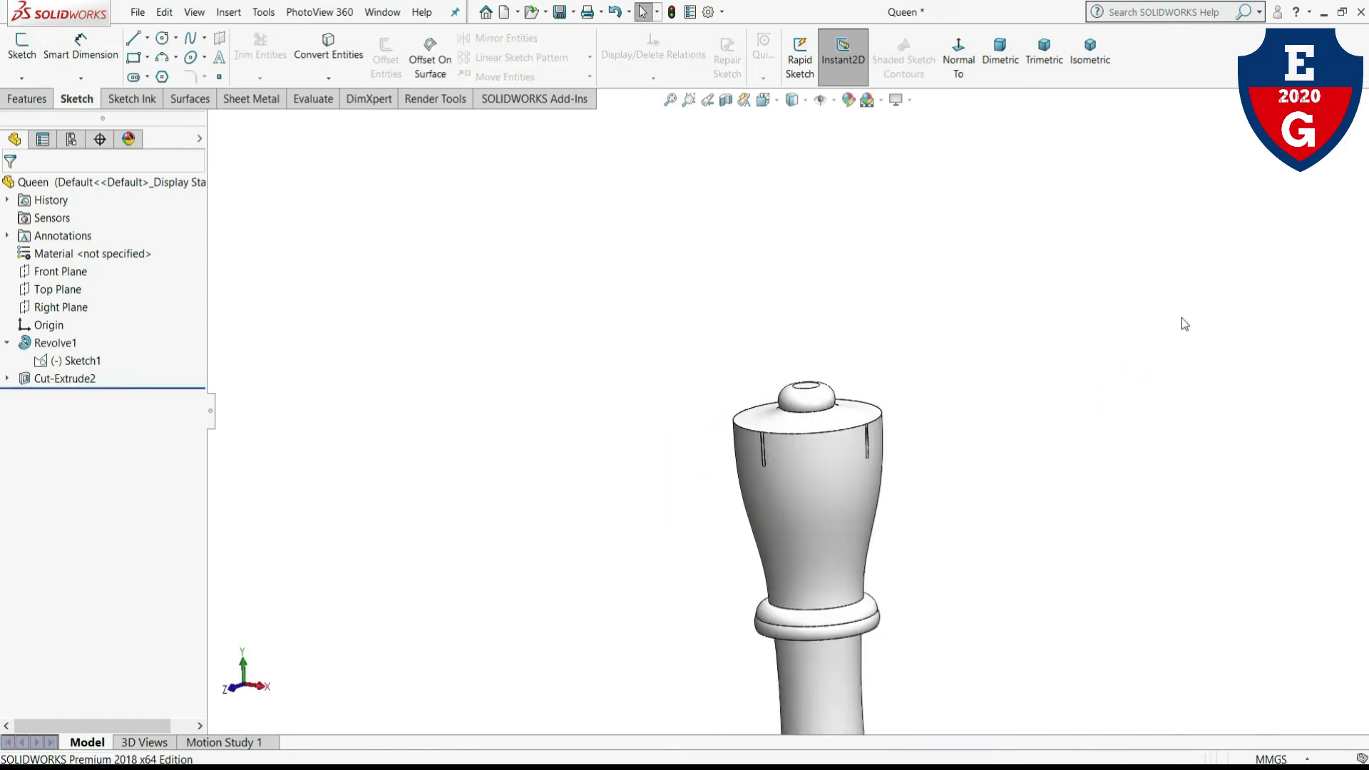